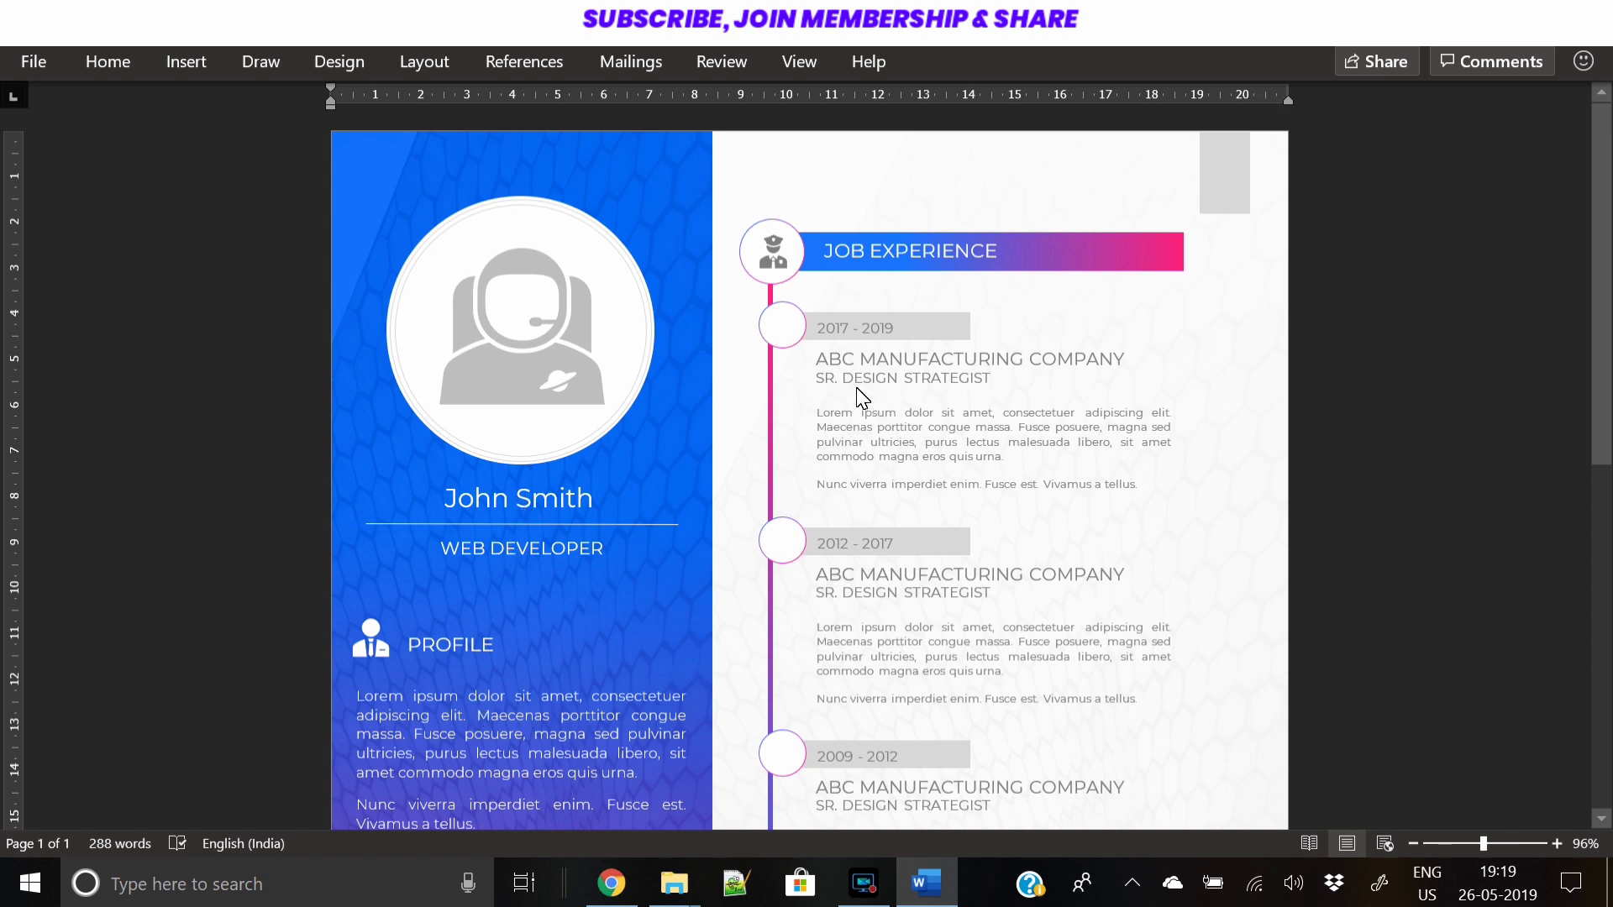
Scroll down and back up through the finished gradient resume template to preview its design
{"action": "scroll", "coordinate": [964, 561], "scroll_direction": "down", "scroll_amount": 3}
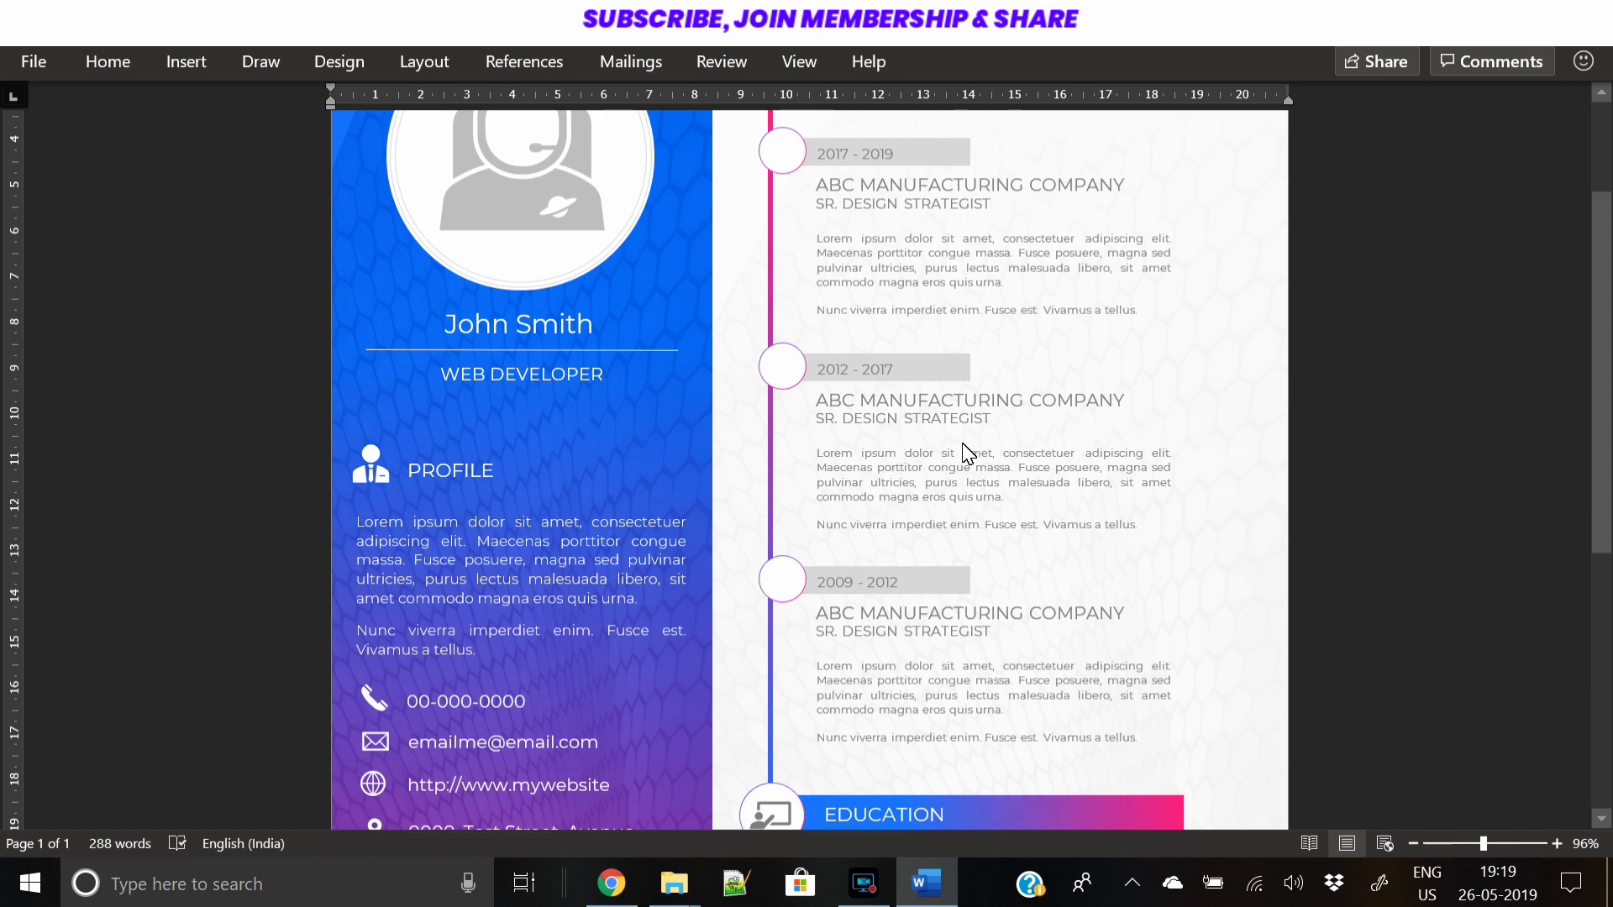
{"action": "scroll", "coordinate": [965, 480], "scroll_direction": "down", "scroll_amount": 4}
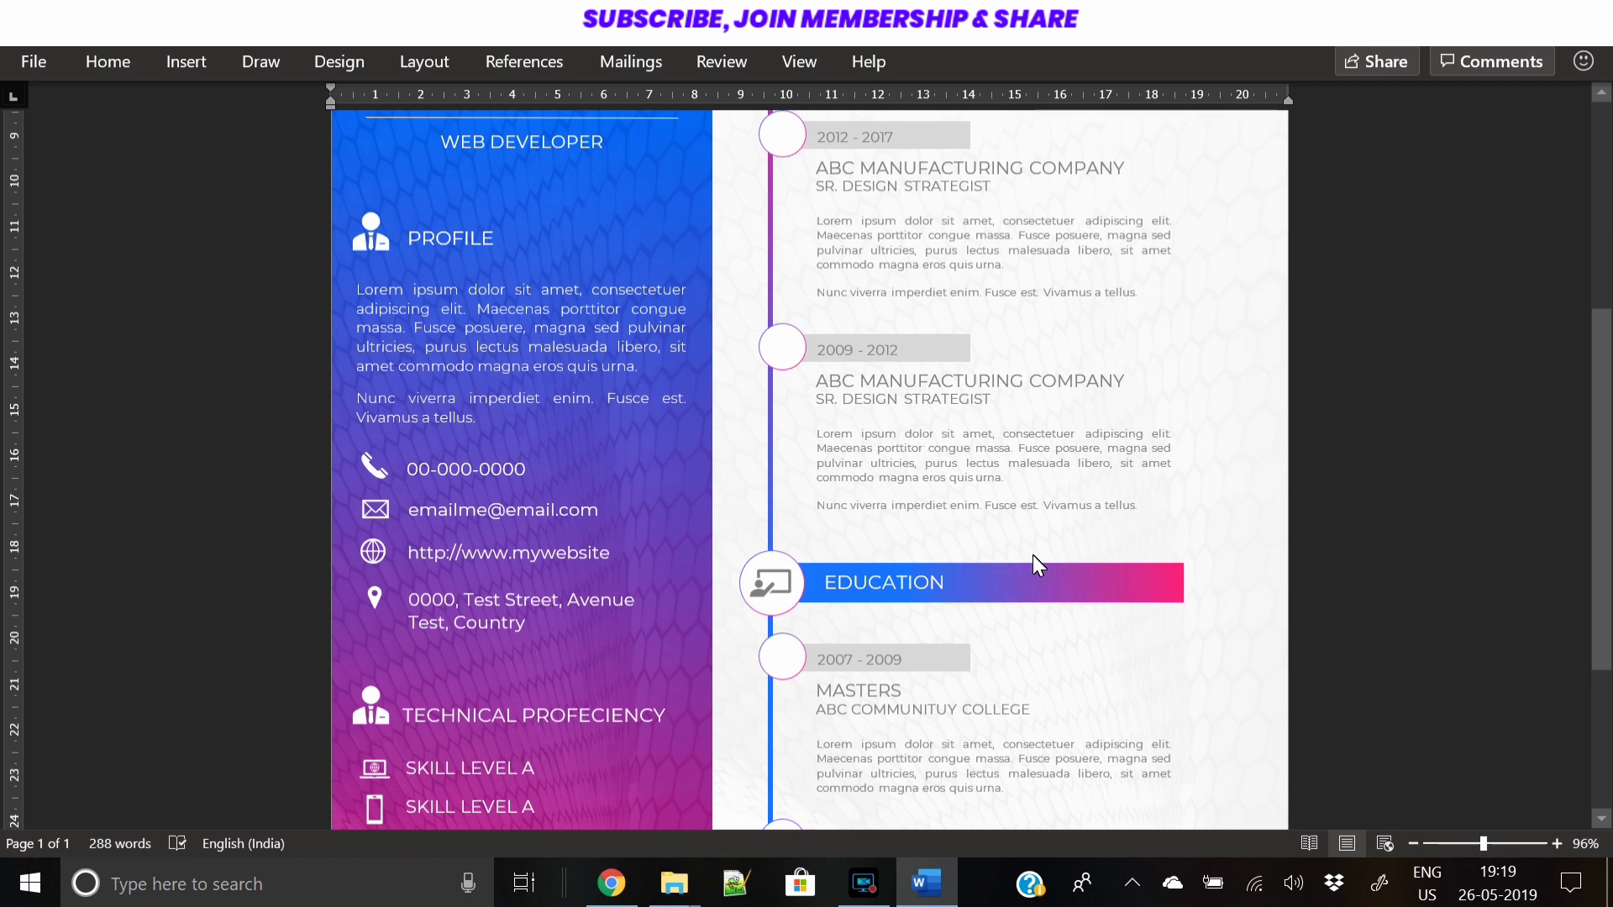
{"action": "scroll", "coordinate": [1033, 555], "scroll_direction": "down", "scroll_amount": 5}
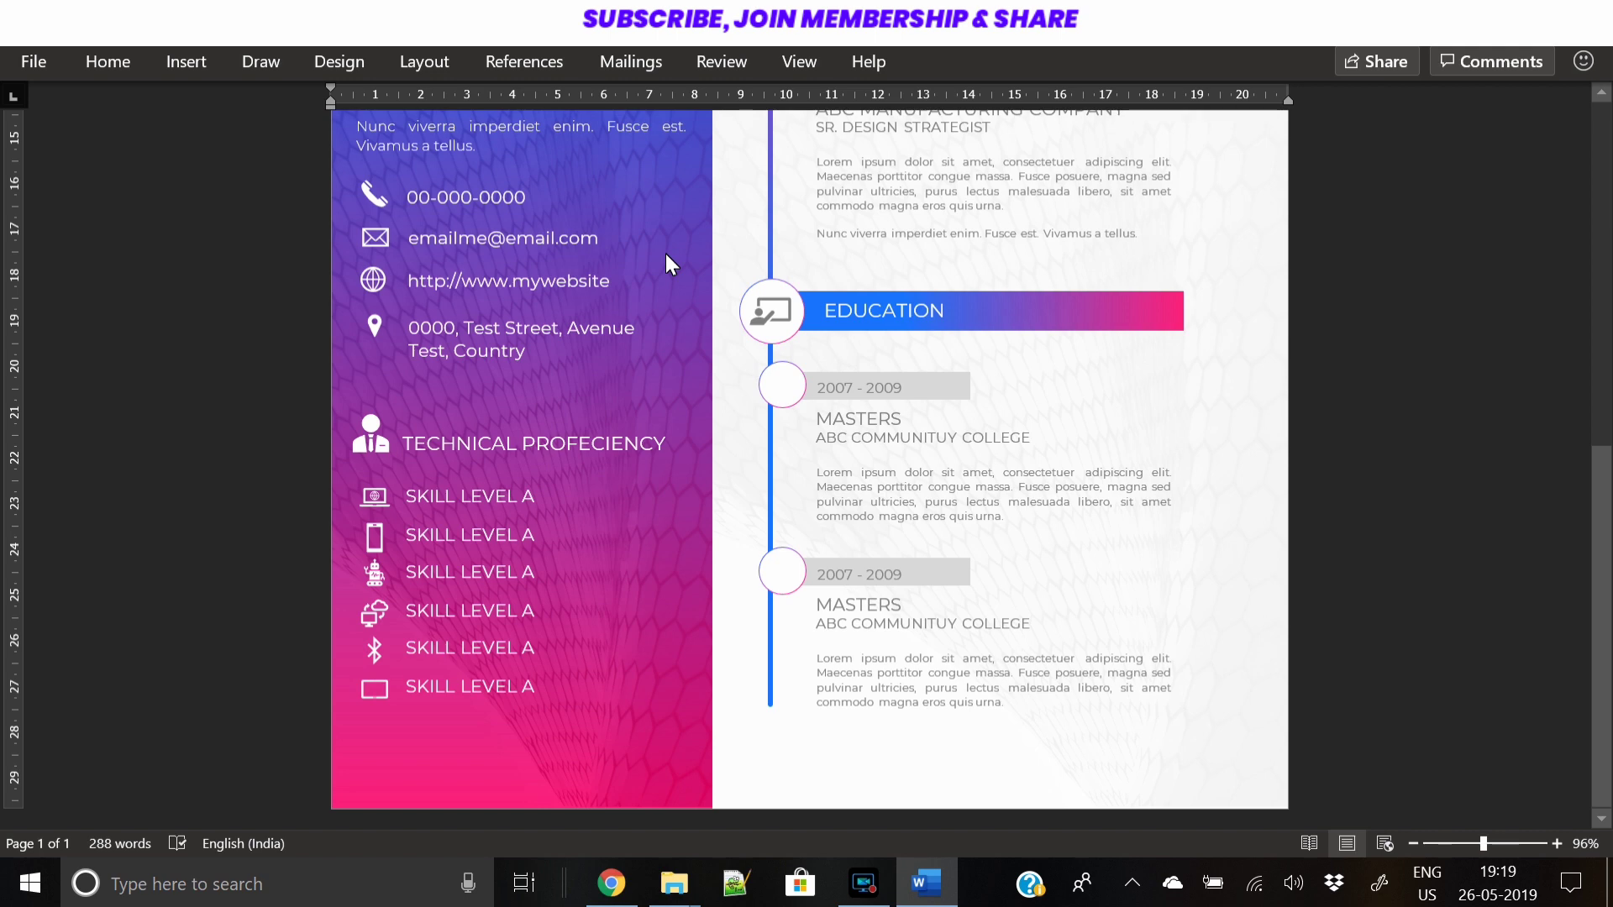
{"action": "scroll", "coordinate": [666, 263], "scroll_direction": "up", "scroll_amount": 8}
{"action": "scroll", "coordinate": [666, 256], "scroll_direction": "up", "scroll_amount": 5}
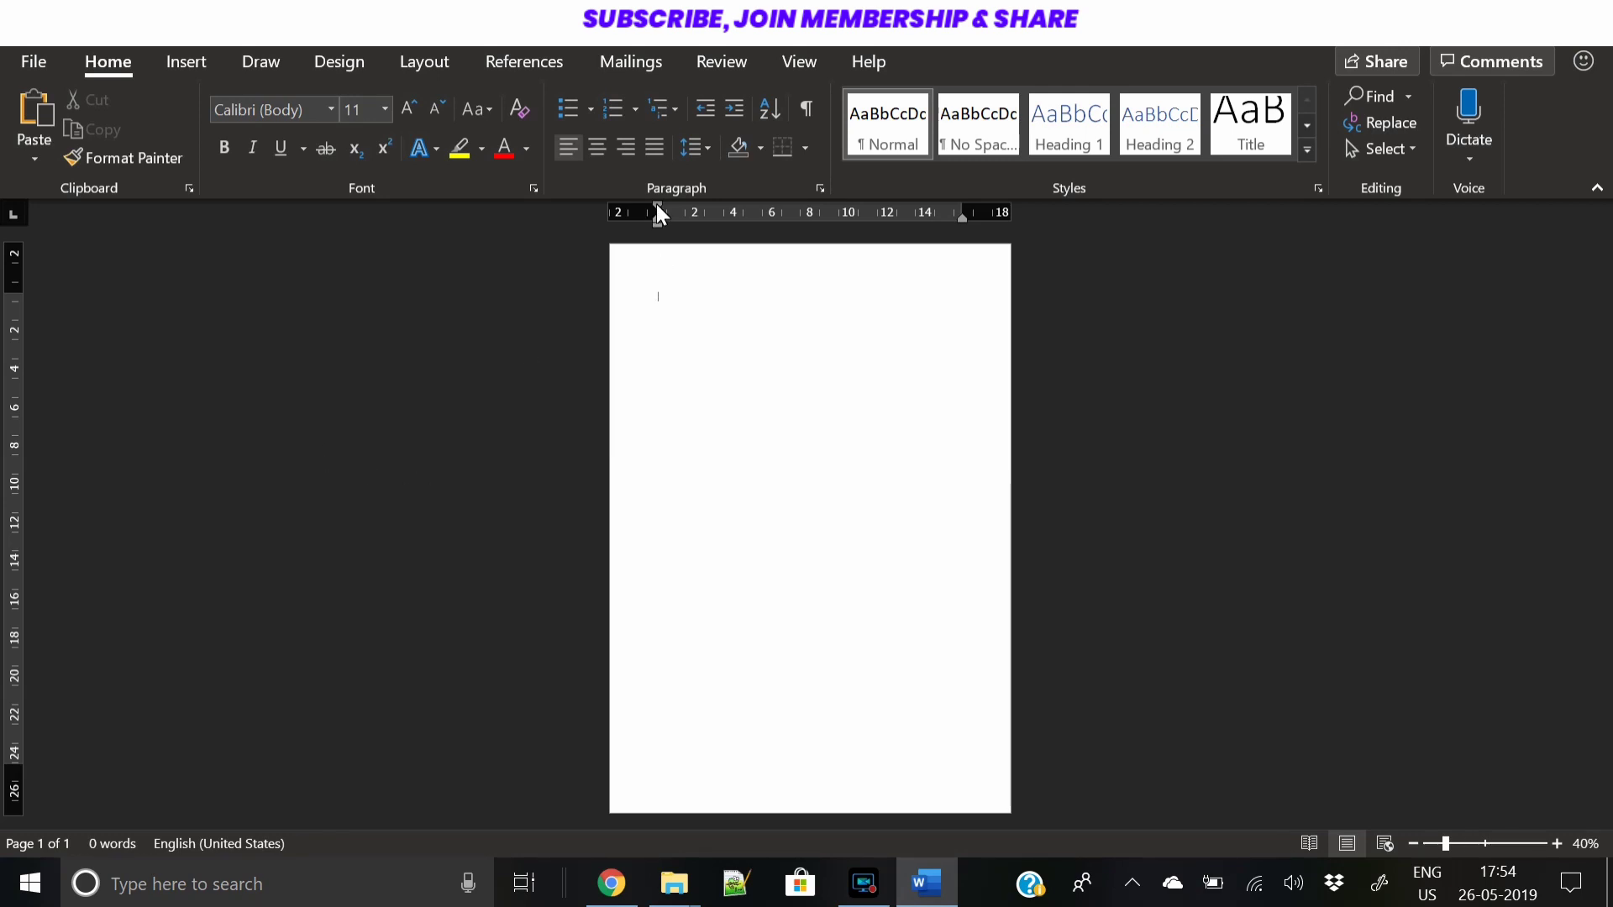
Move the first-line, left and right indents and the left and top margins to the page edges
{"action": "left_click_drag", "start_coordinate": [657, 206], "coordinate": [520, 201]}
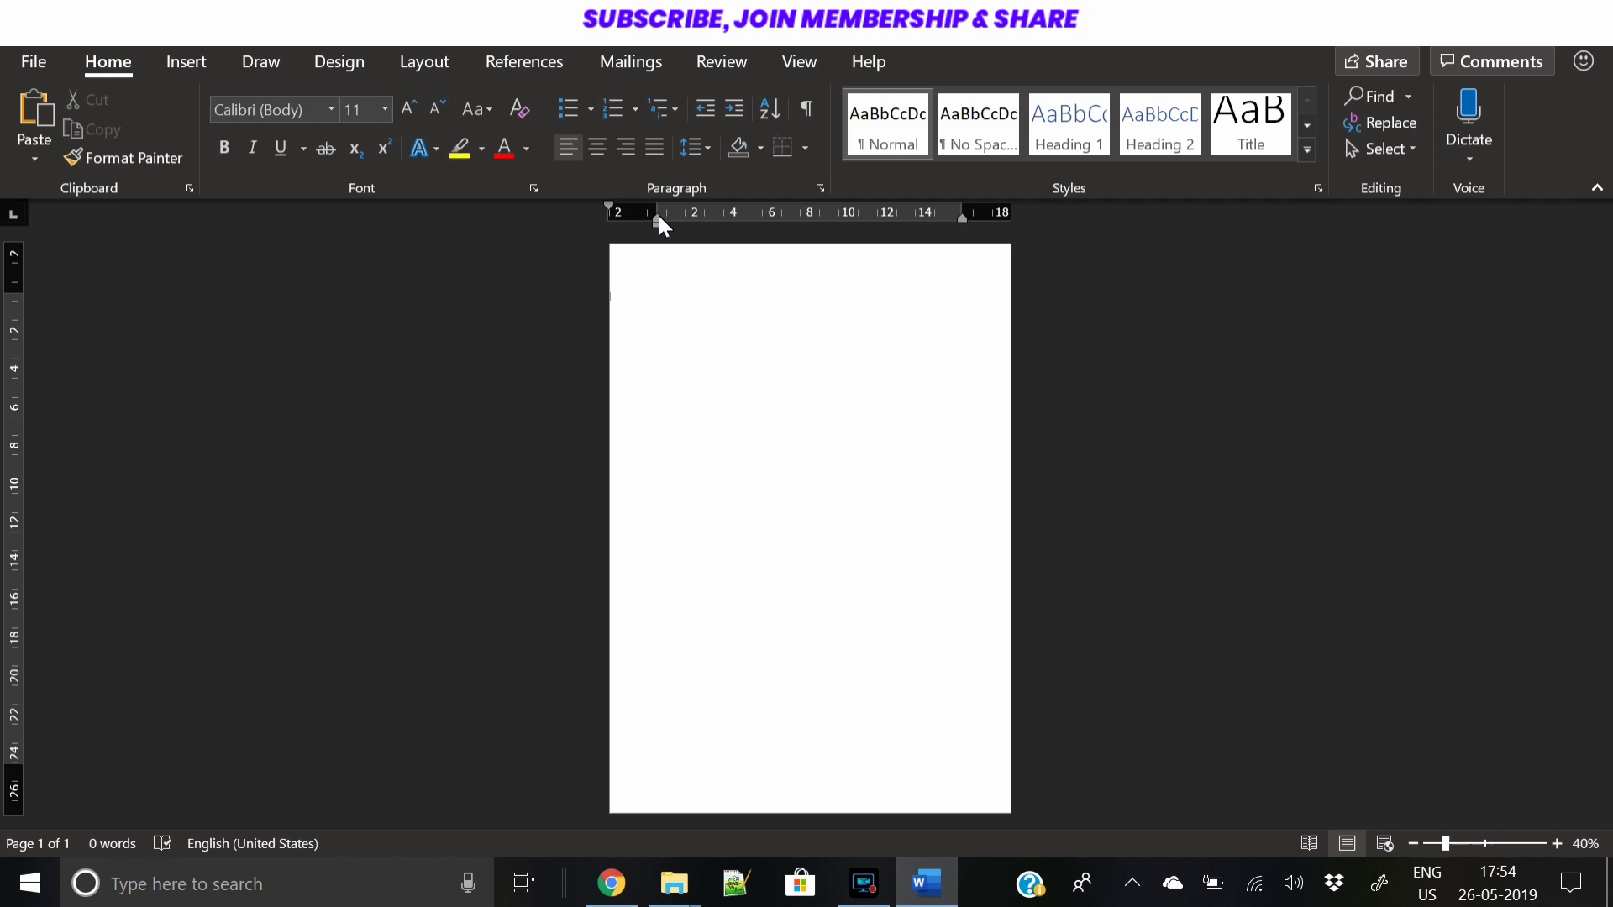
{"action": "left_click_drag", "start_coordinate": [659, 215], "coordinate": [601, 220]}
{"action": "mouse_move", "coordinate": [962, 220]}
{"action": "left_mouse_down"}
{"action": "mouse_move", "coordinate": [1050, 218]}
{"action": "mouse_move", "coordinate": [1011, 217]}
{"action": "left_mouse_up"}
{"action": "mouse_move", "coordinate": [655, 210]}
{"action": "left_mouse_down"}
{"action": "mouse_move", "coordinate": [578, 204]}
{"action": "mouse_move", "coordinate": [608, 205]}
{"action": "mouse_move", "coordinate": [559, 223]}
{"action": "left_mouse_up"}
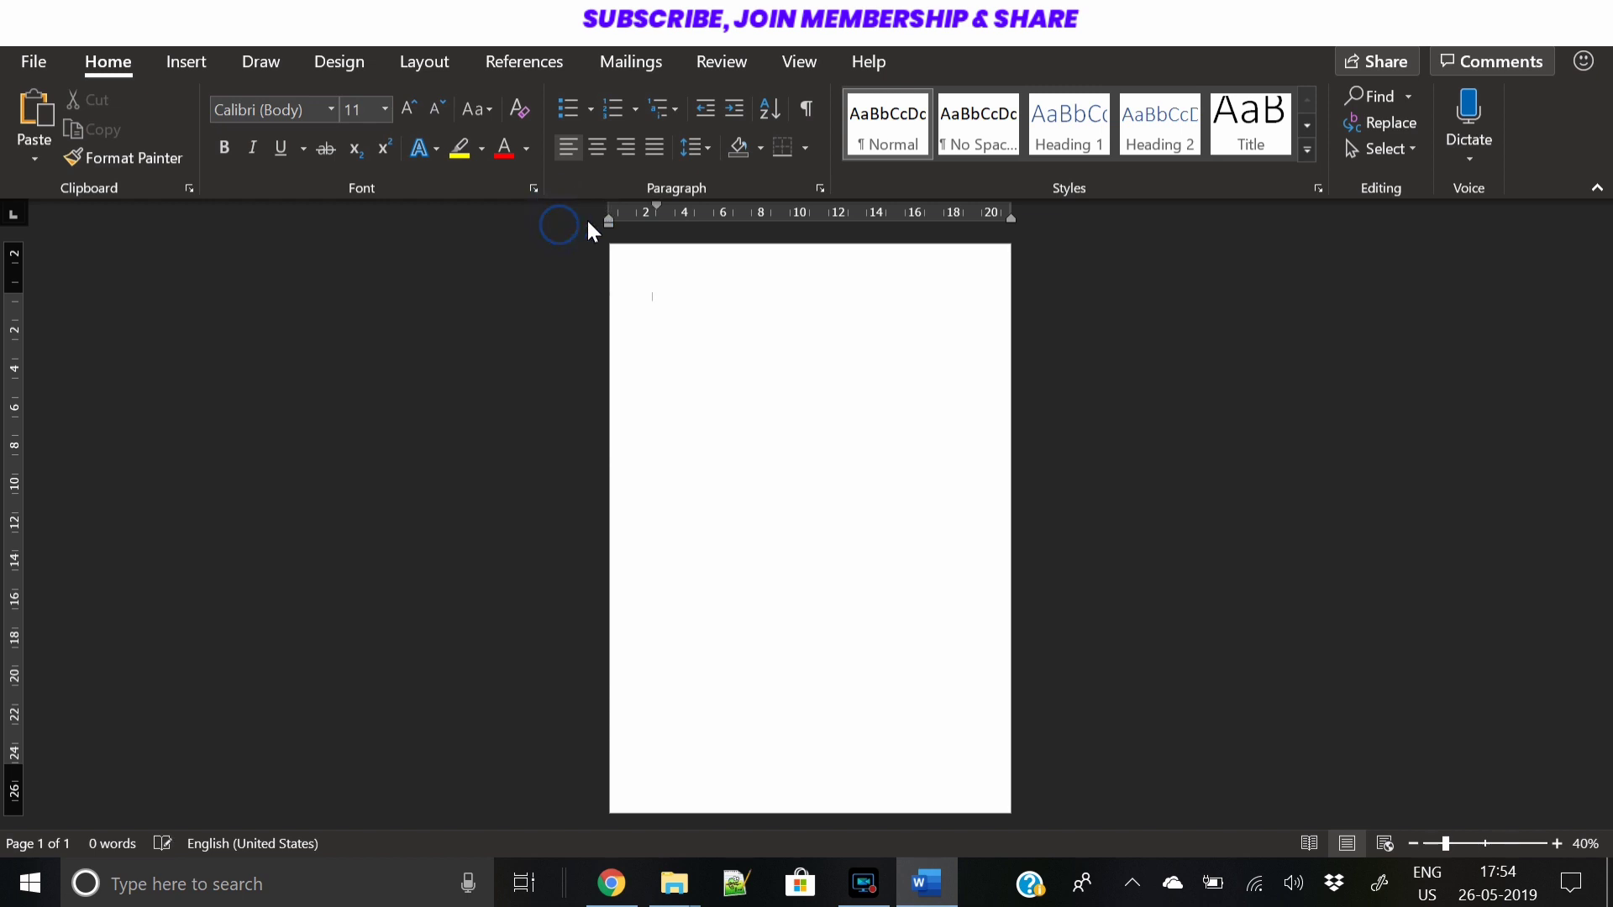
{"action": "left_click_drag", "start_coordinate": [655, 207], "coordinate": [608, 207]}
{"action": "left_click_drag", "start_coordinate": [13, 294], "coordinate": [12, 229]}
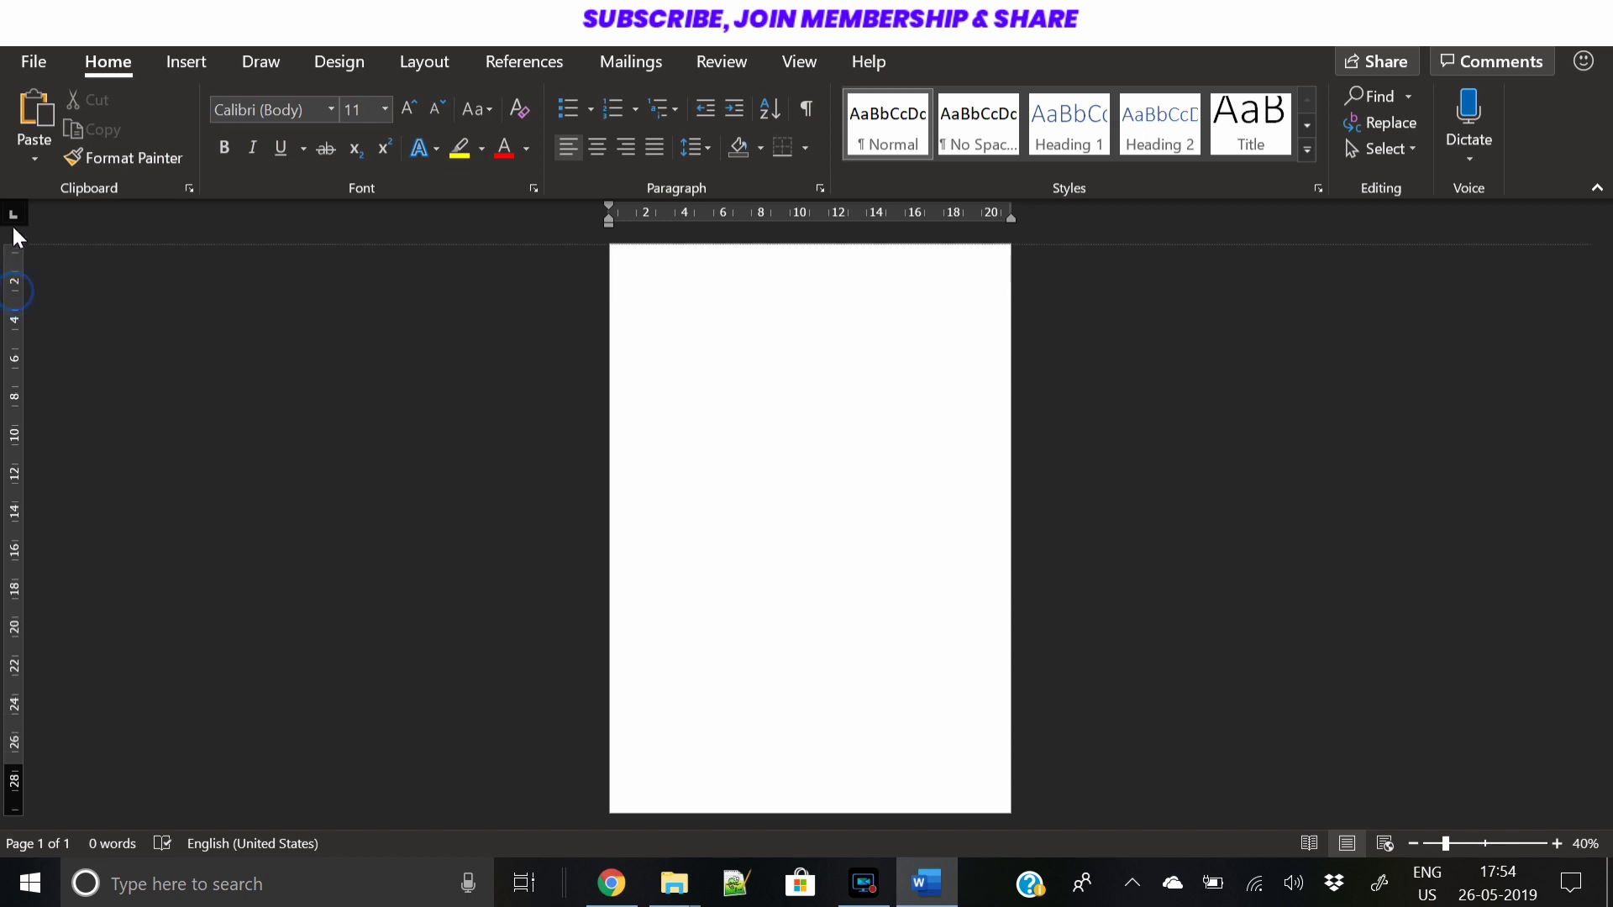
Remove the bottom margin and draw a full-height rectangle down the page's left side
{"action": "left_click_drag", "start_coordinate": [16, 769], "coordinate": [14, 813]}
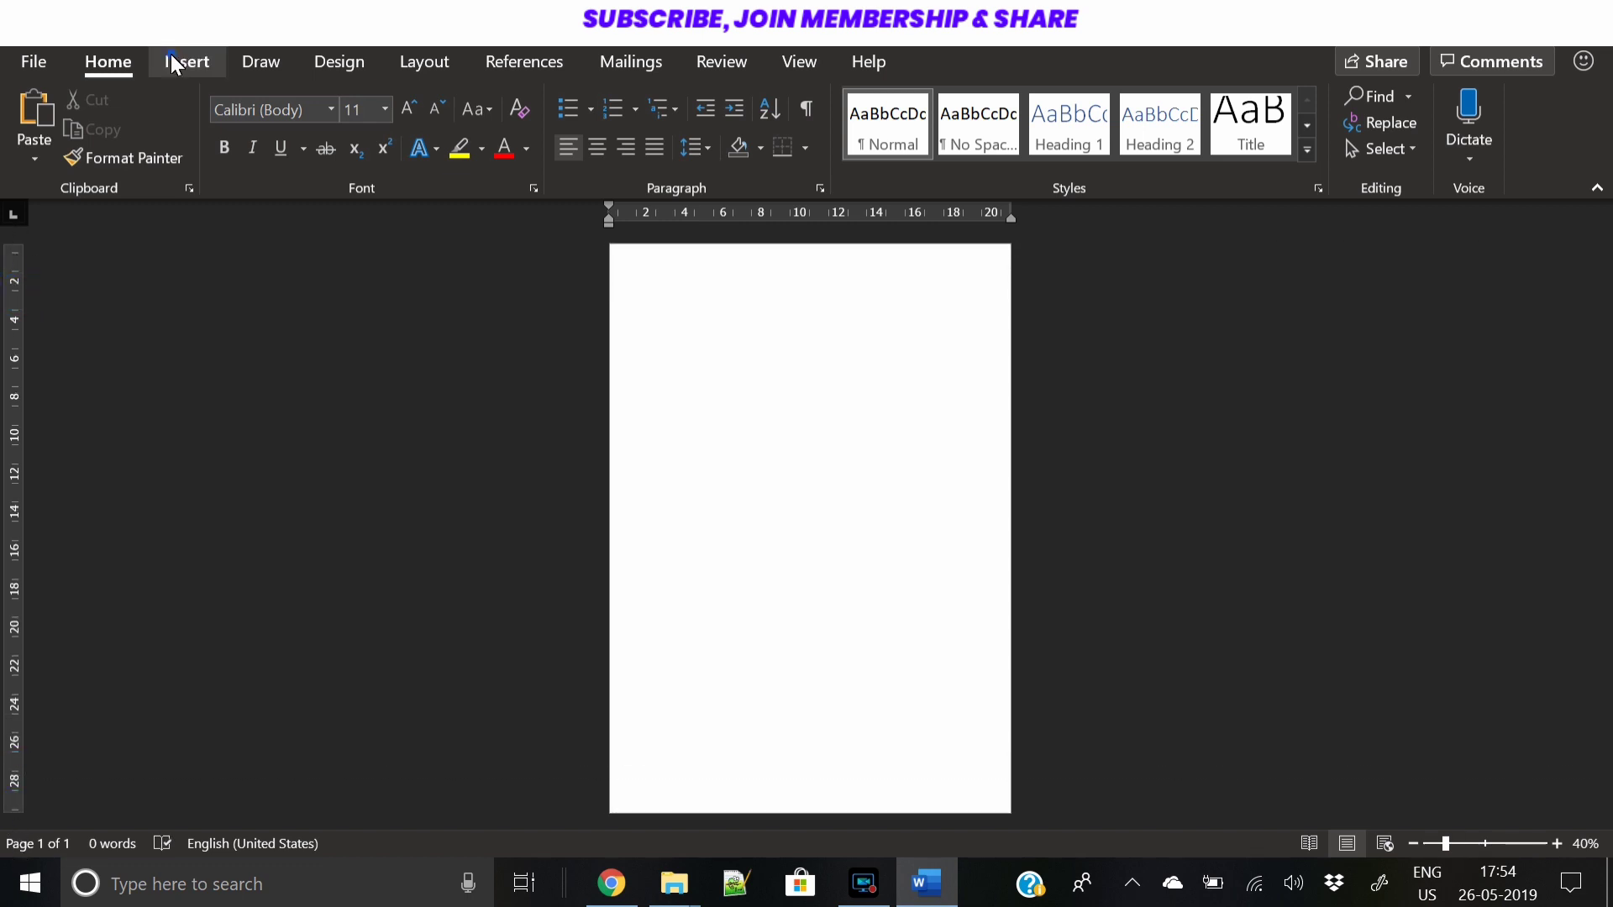
{"action": "left_click", "coordinate": [180, 59]}
{"action": "left_click", "coordinate": [249, 152]}
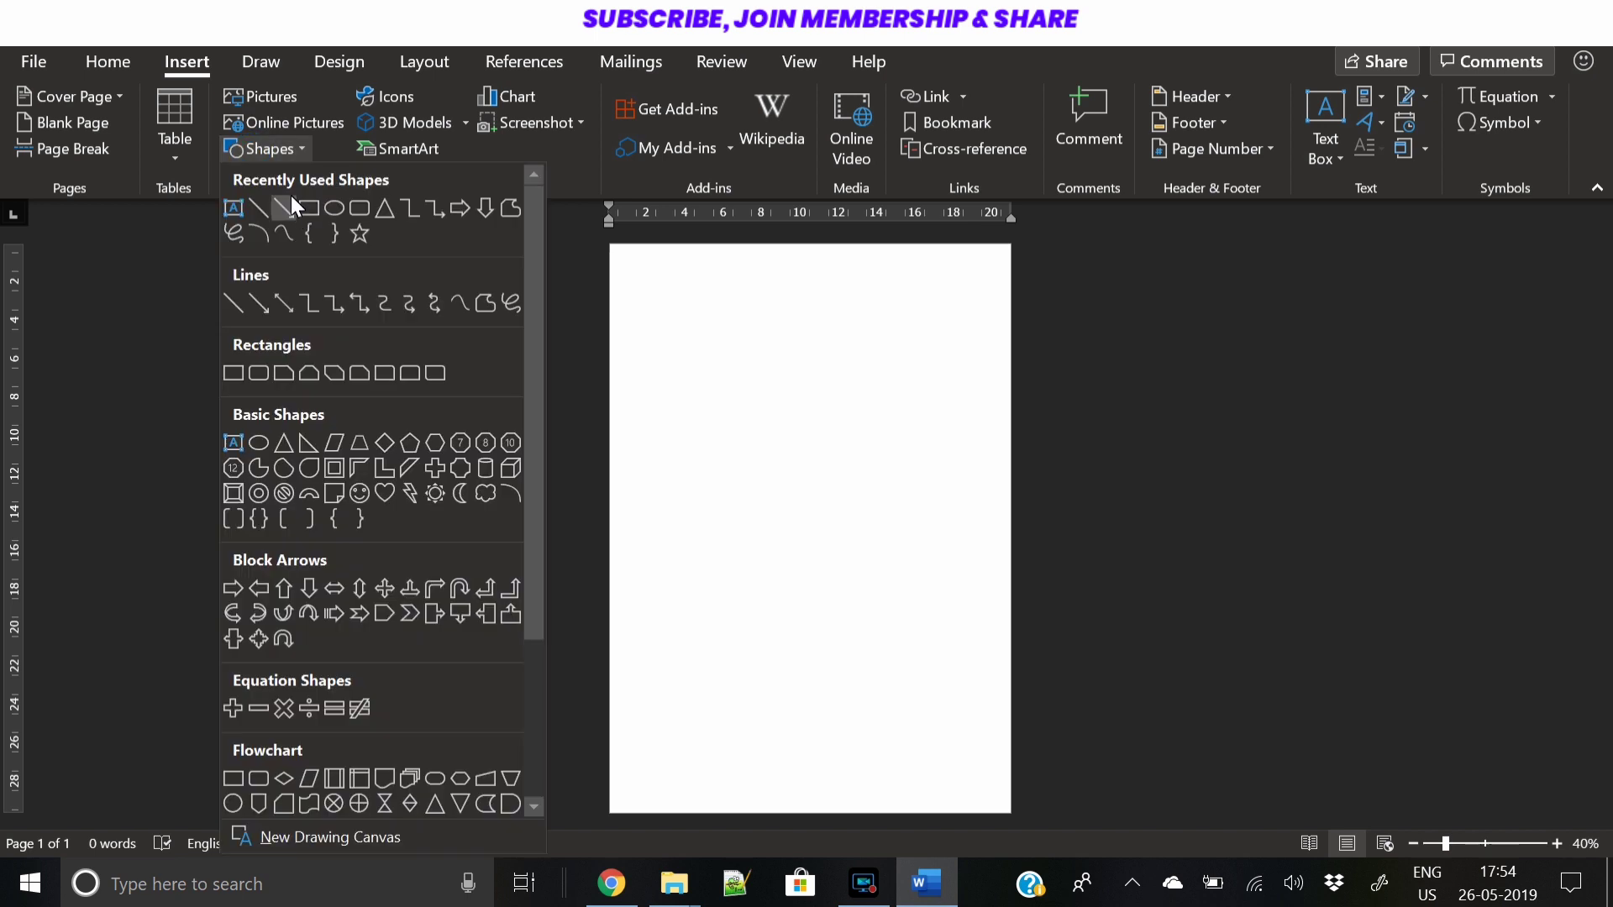
{"action": "left_click", "coordinate": [291, 195]}
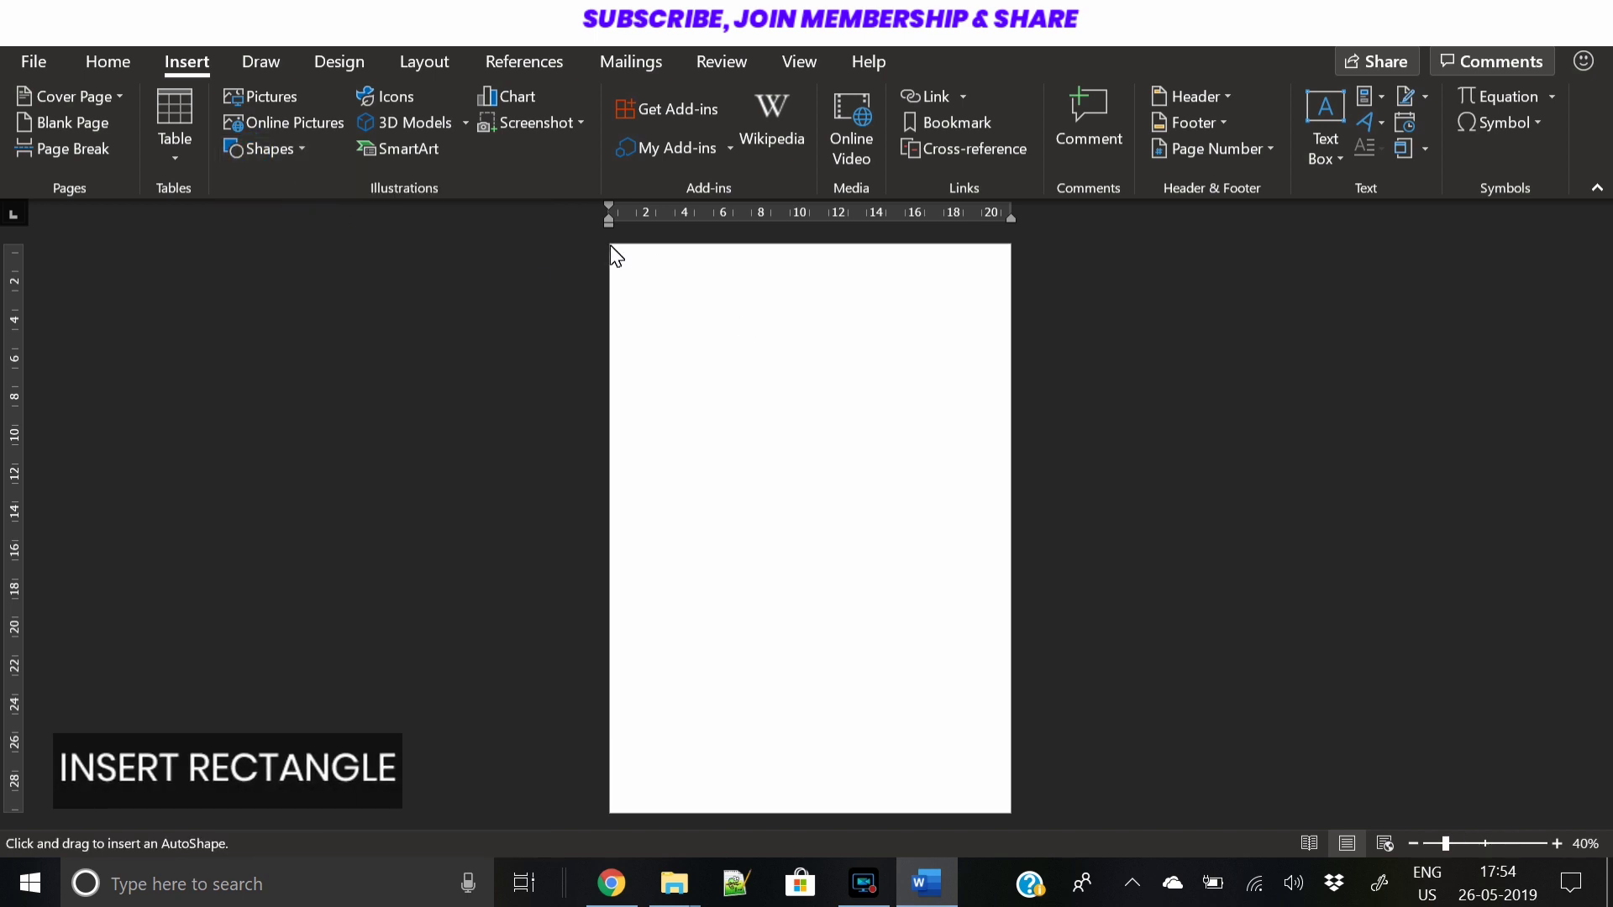
{"action": "left_click_drag", "start_coordinate": [609, 245], "coordinate": [770, 813]}
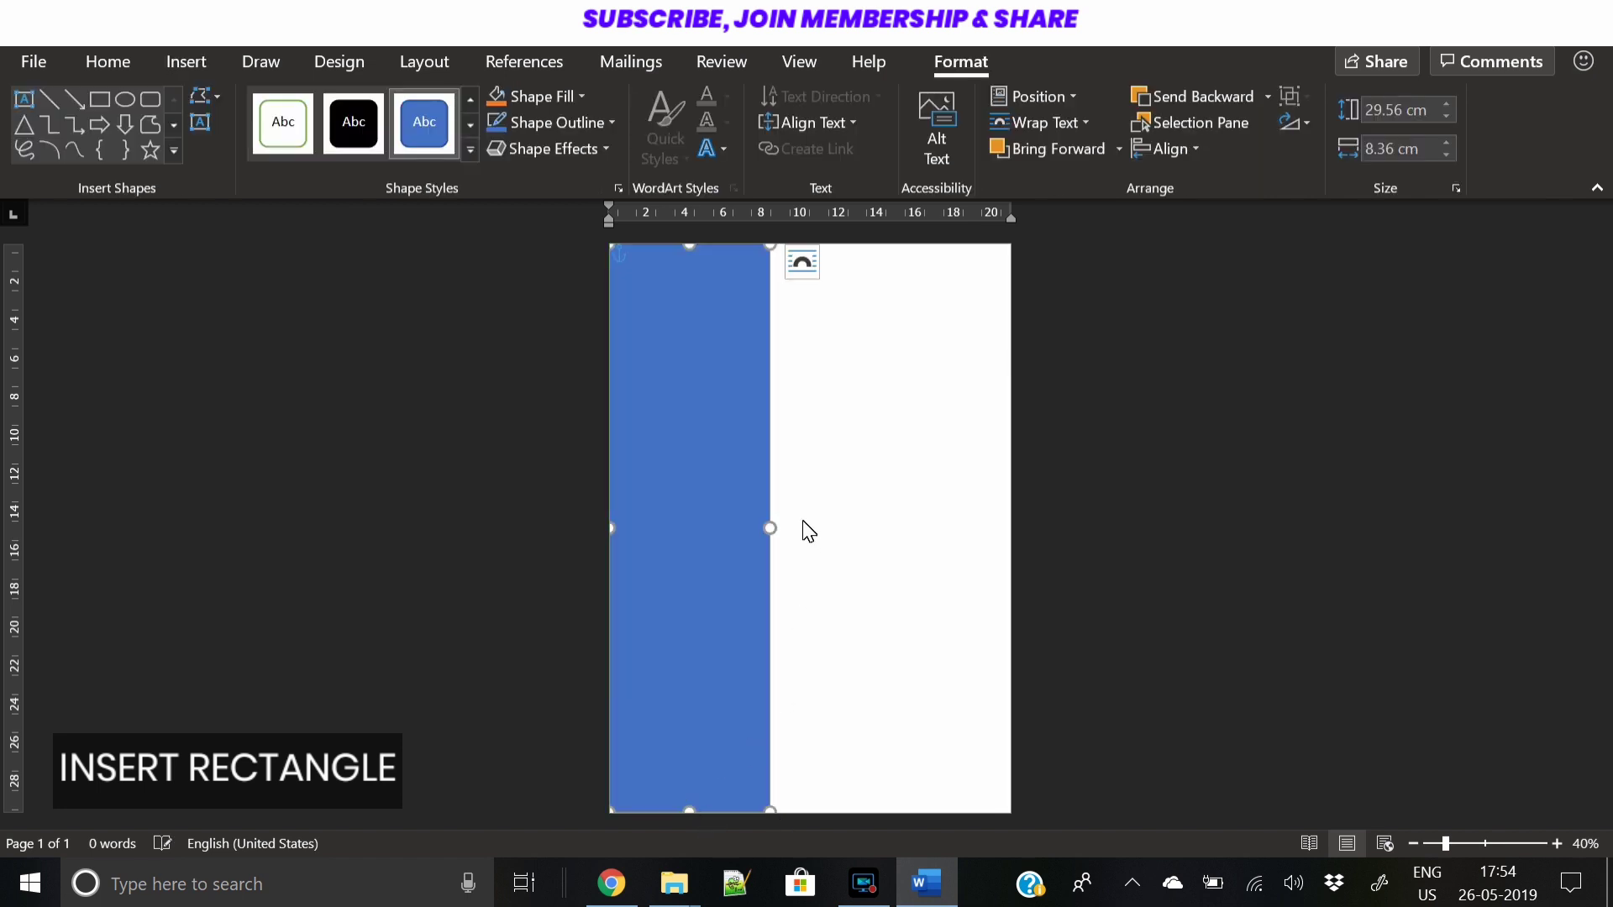
Adjust the sidebar rectangle's outline and bring up its Format Shape settings
{"action": "left_click", "coordinate": [552, 124]}
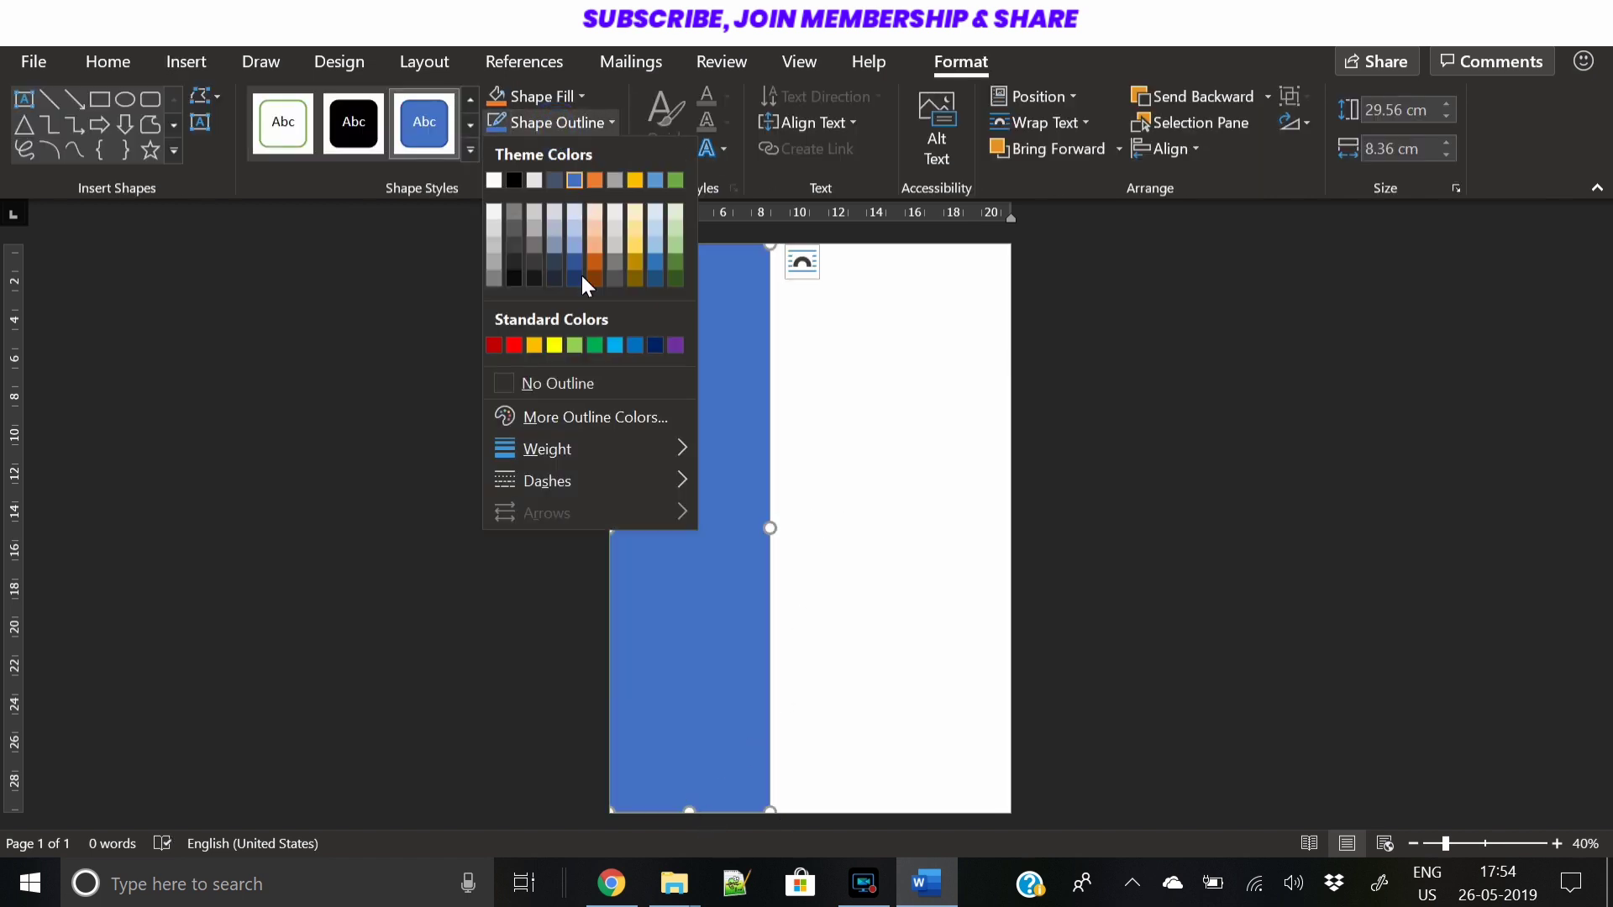
{"action": "left_click", "coordinate": [558, 384]}
{"action": "left_click", "coordinate": [1176, 680]}
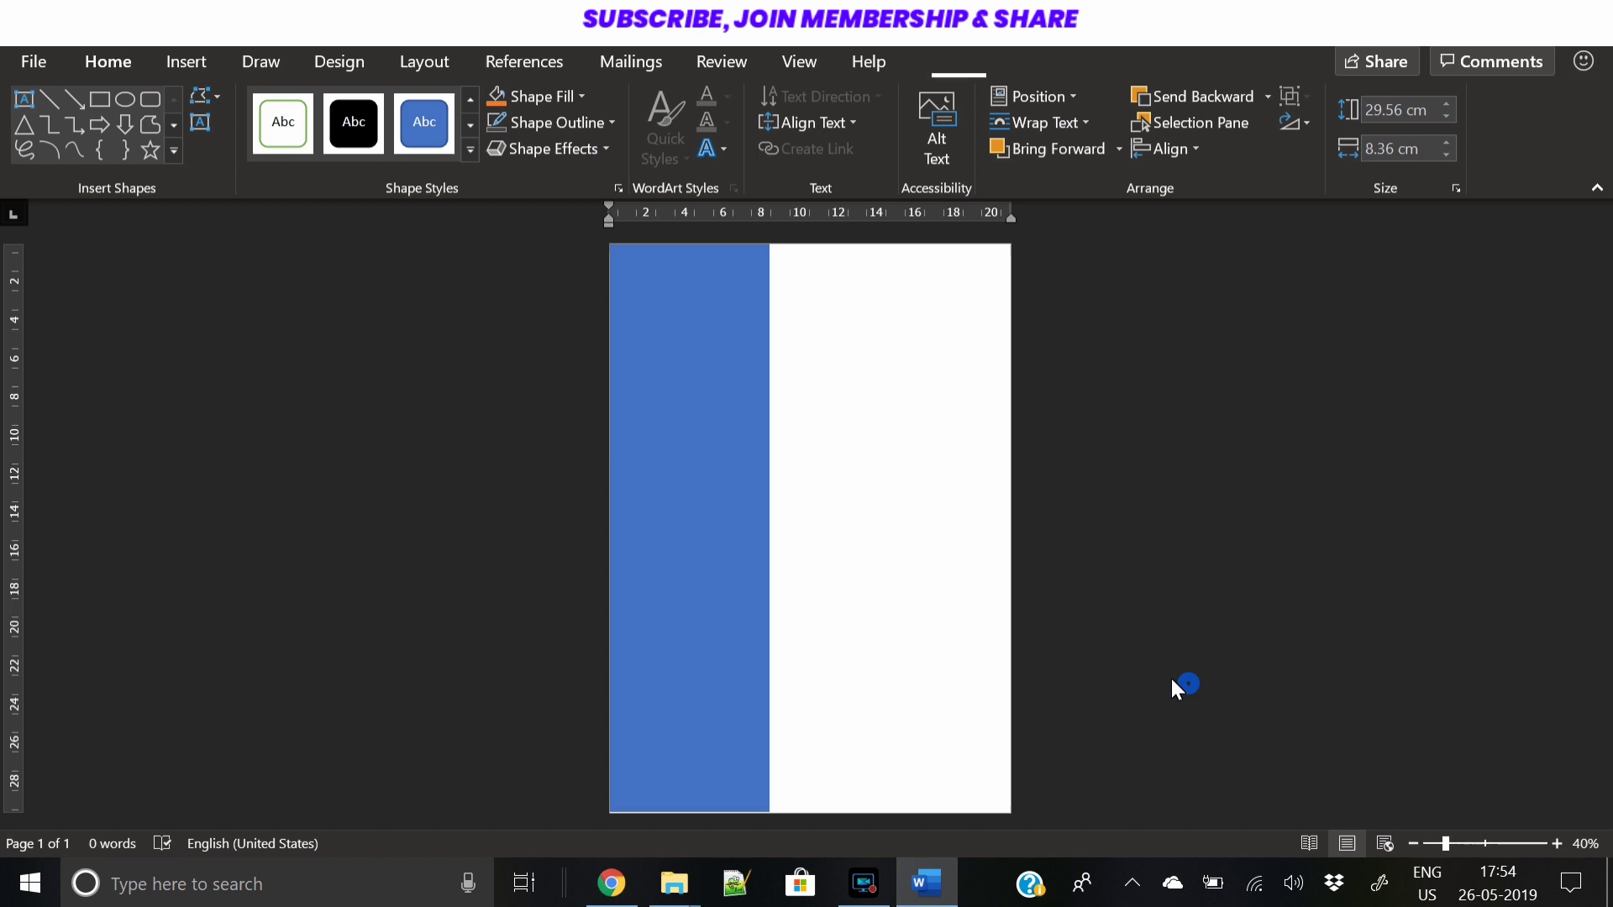
{"action": "left_click", "coordinate": [707, 452]}
{"action": "right_click", "coordinate": [707, 449]}
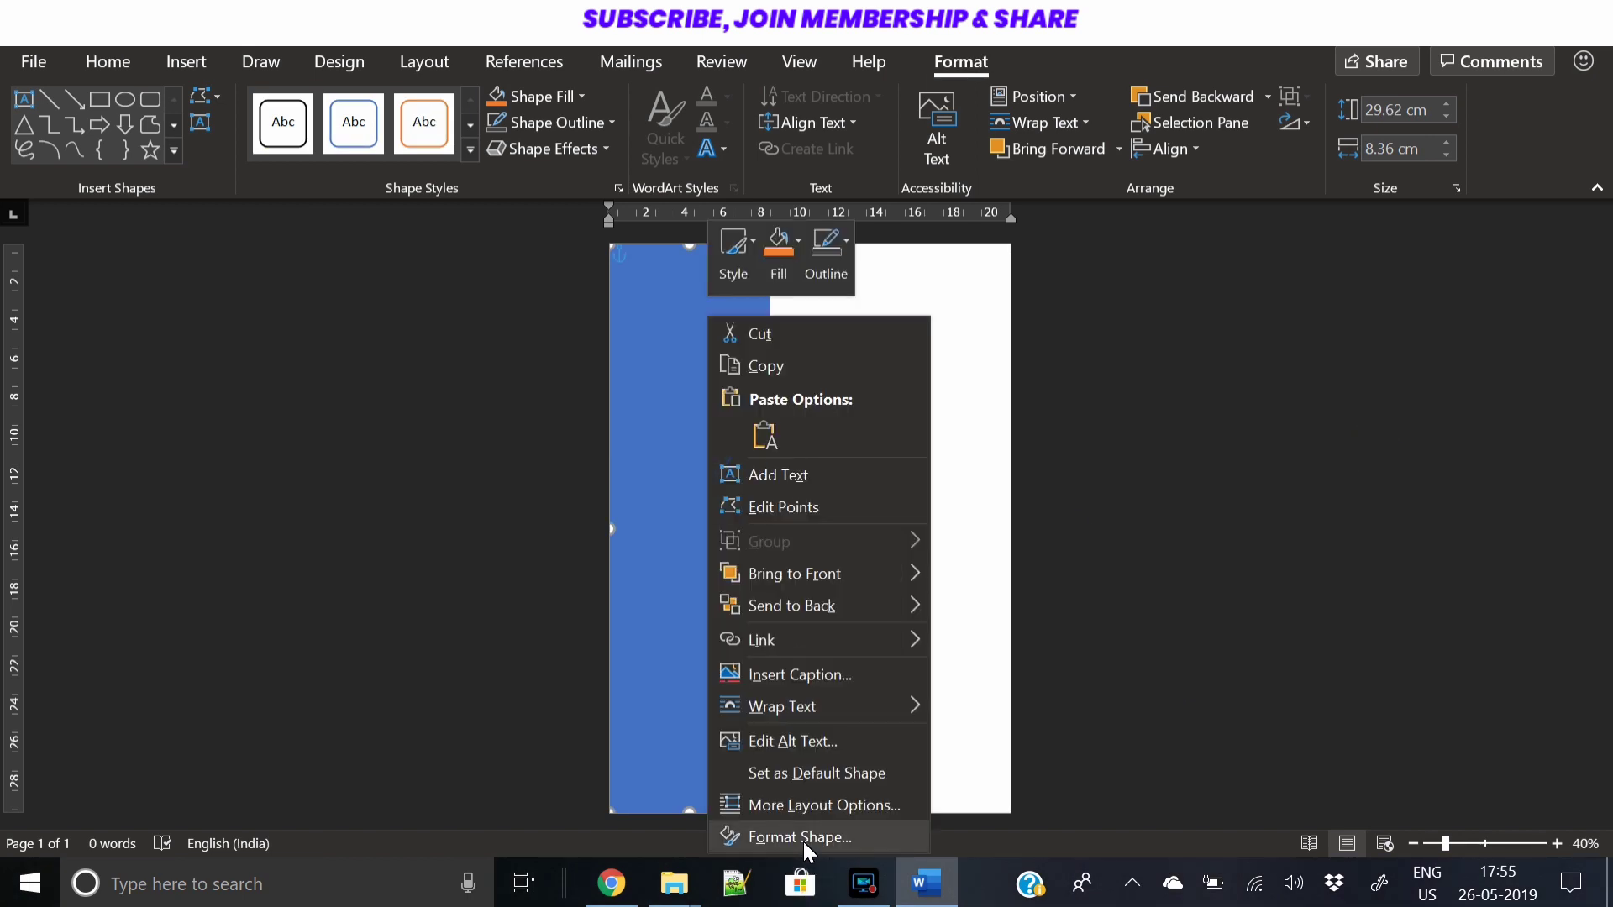
{"action": "left_click", "coordinate": [803, 839]}
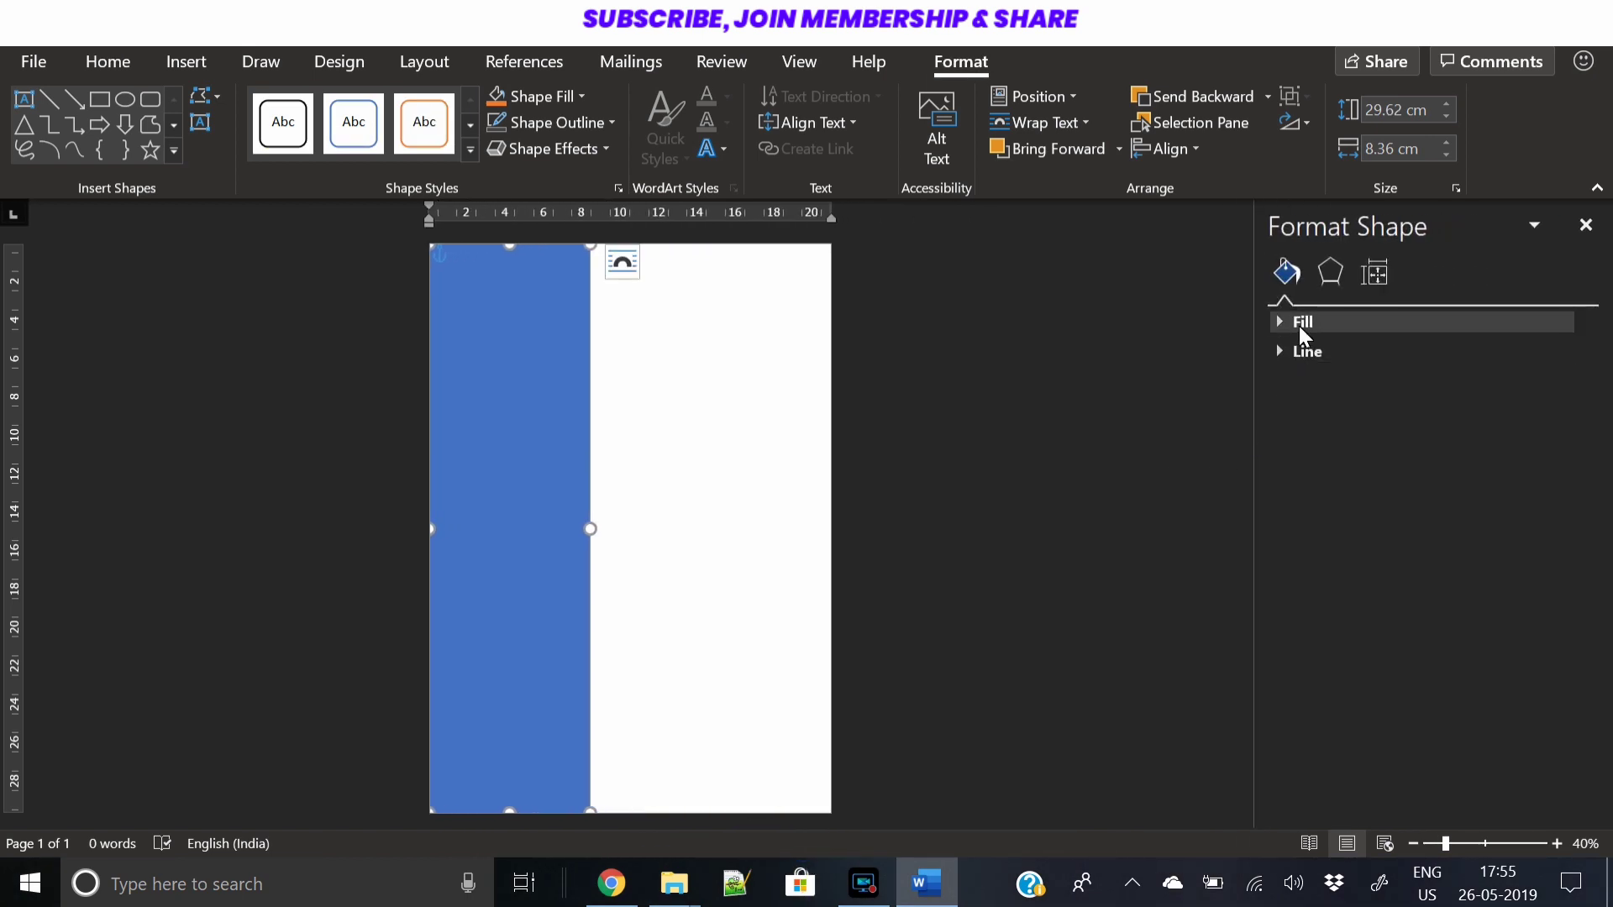
Give the sidebar a gradient fill with only two stops, the first one hot pink
{"action": "left_click", "coordinate": [1299, 323]}
{"action": "left_click", "coordinate": [1344, 415]}
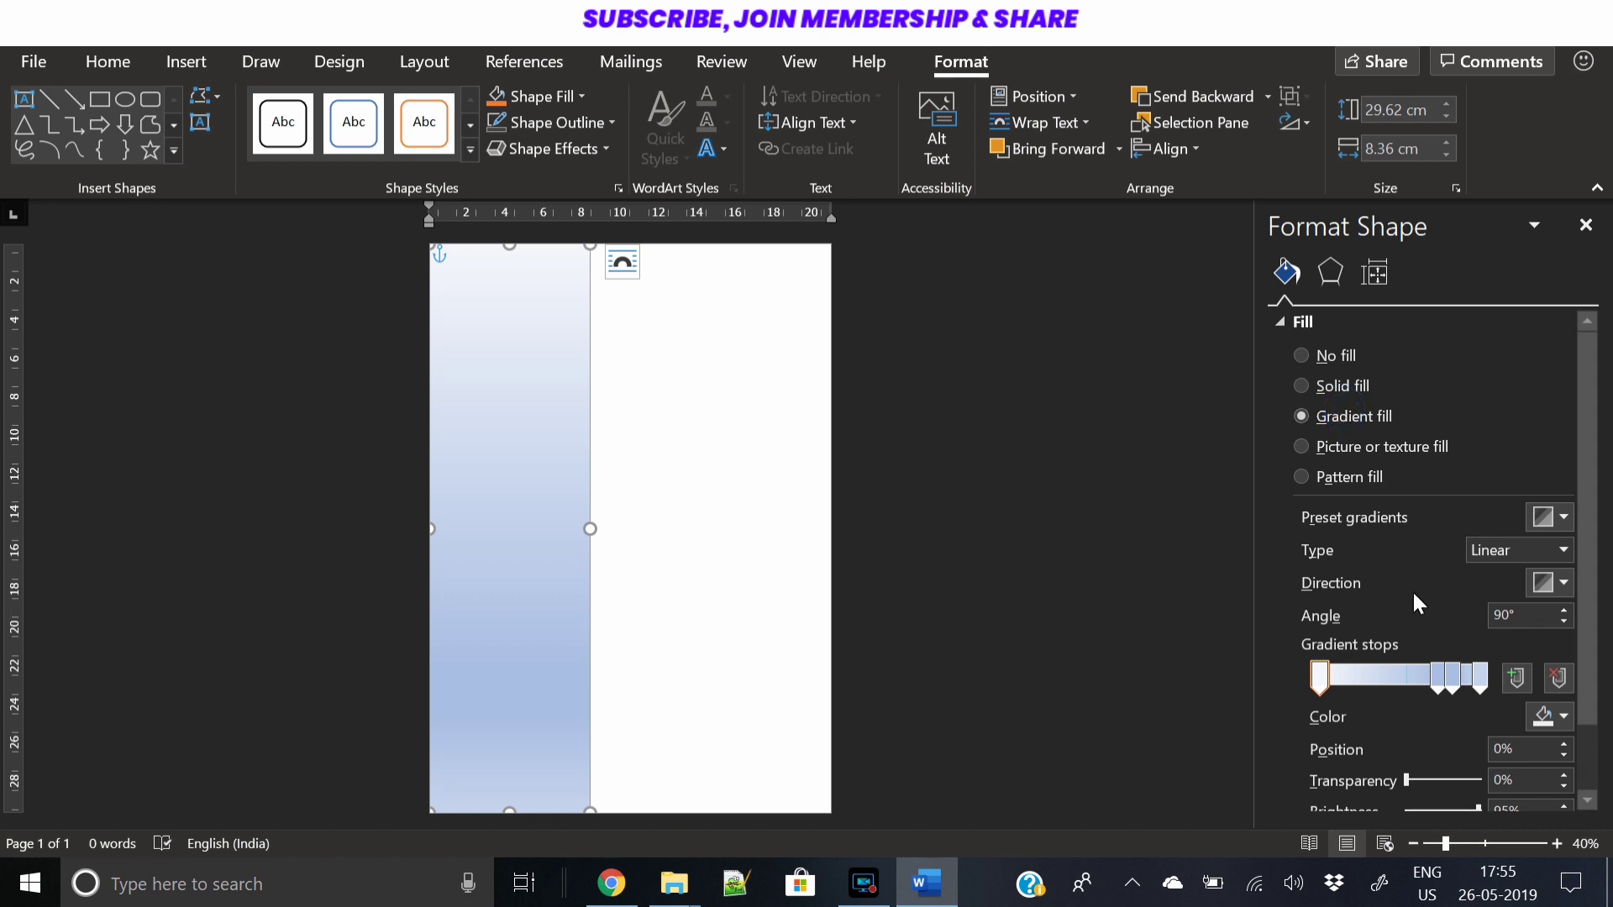
{"action": "left_click", "coordinate": [1557, 679]}
{"action": "left_click", "coordinate": [1557, 678]}
{"action": "left_click", "coordinate": [1556, 679]}
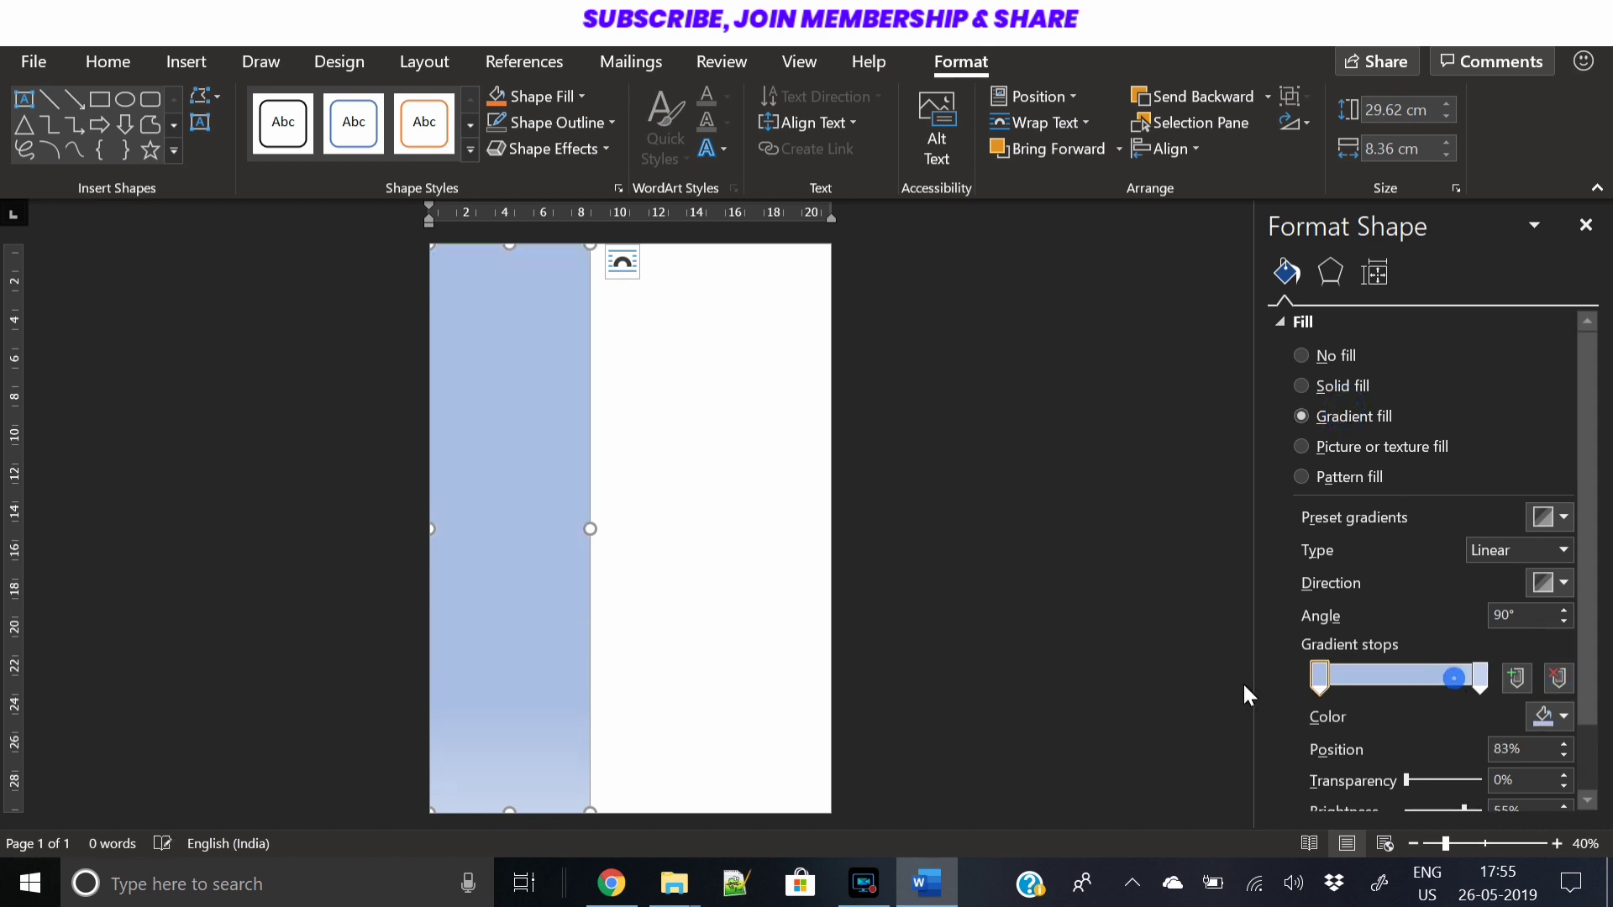
{"action": "left_click", "coordinate": [1550, 716]}
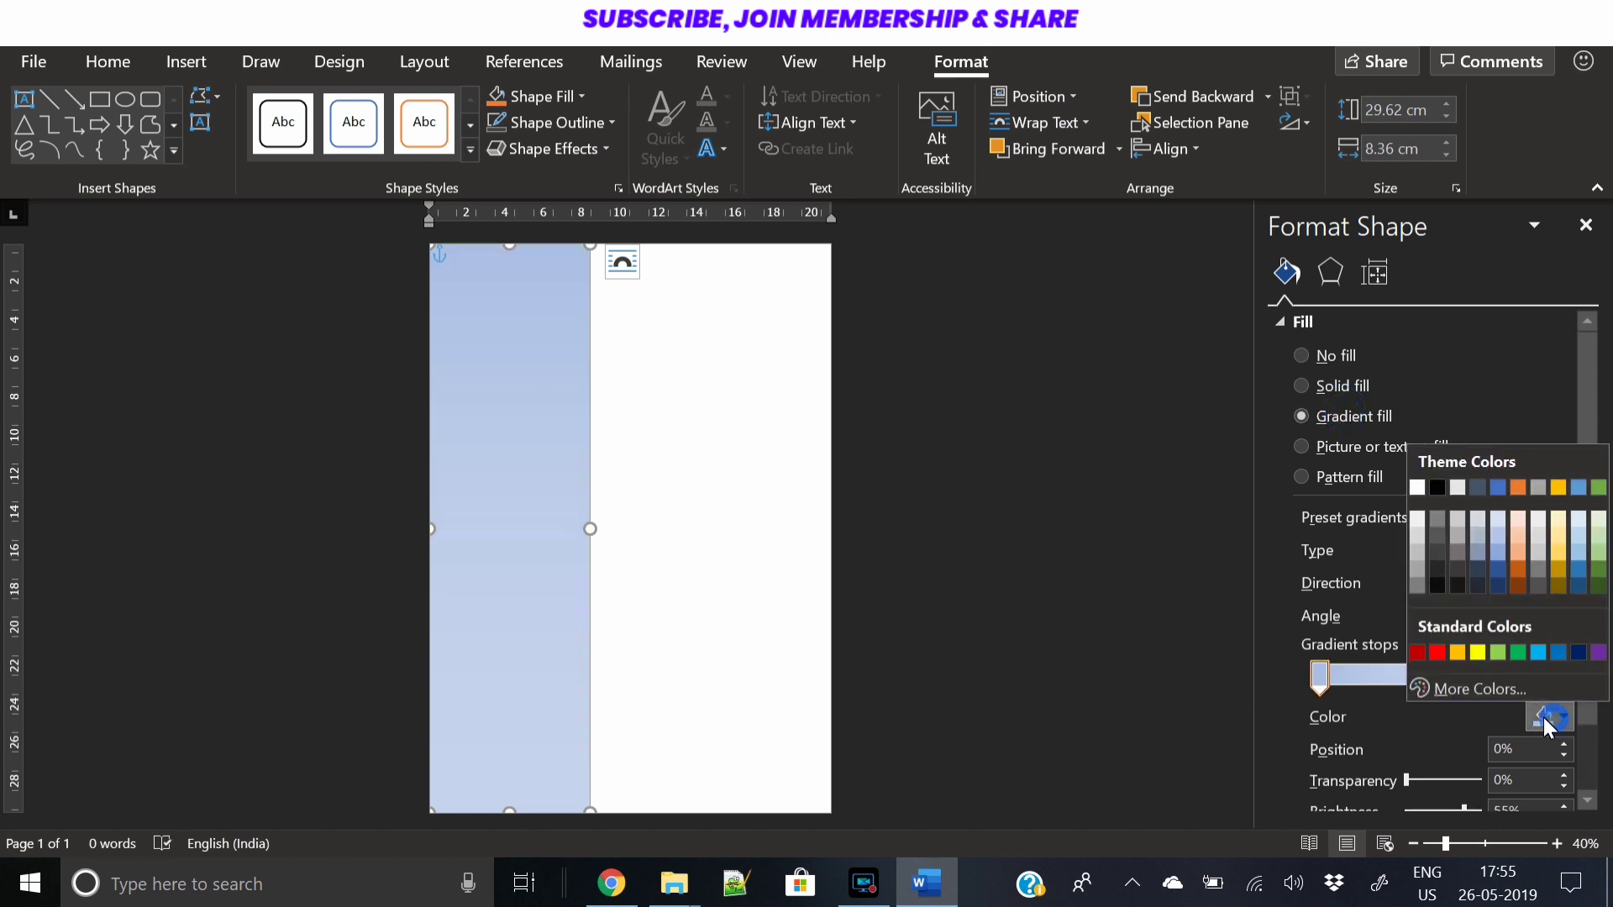
{"action": "left_click", "coordinate": [1515, 682]}
{"action": "left_click", "coordinate": [668, 237]}
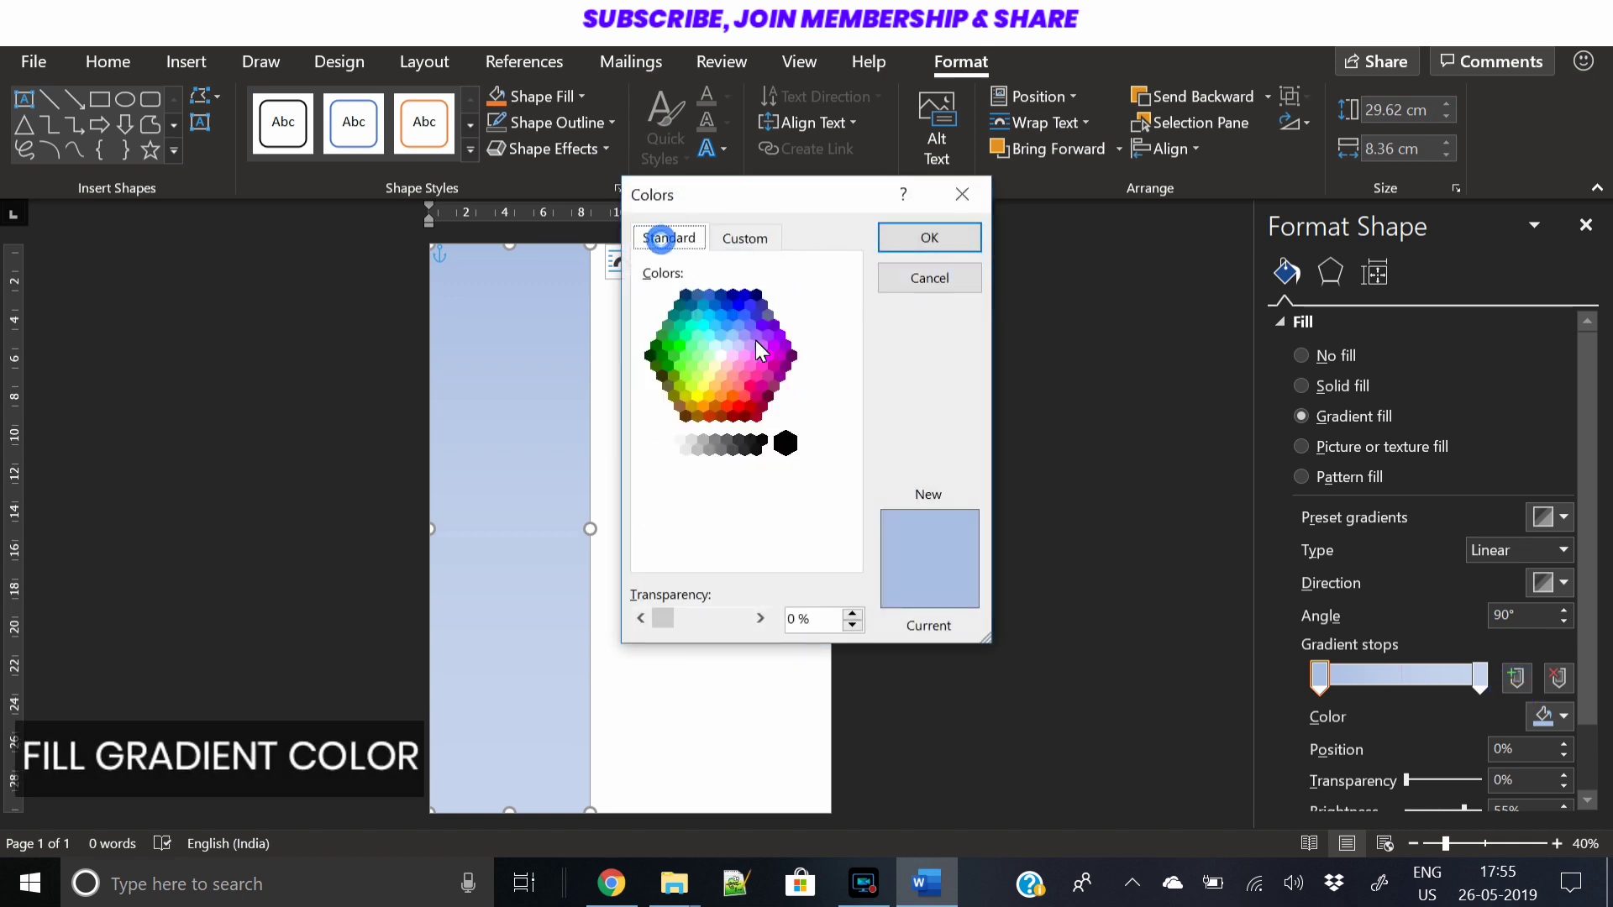
{"action": "left_click", "coordinate": [767, 372]}
{"action": "left_click", "coordinate": [750, 385]}
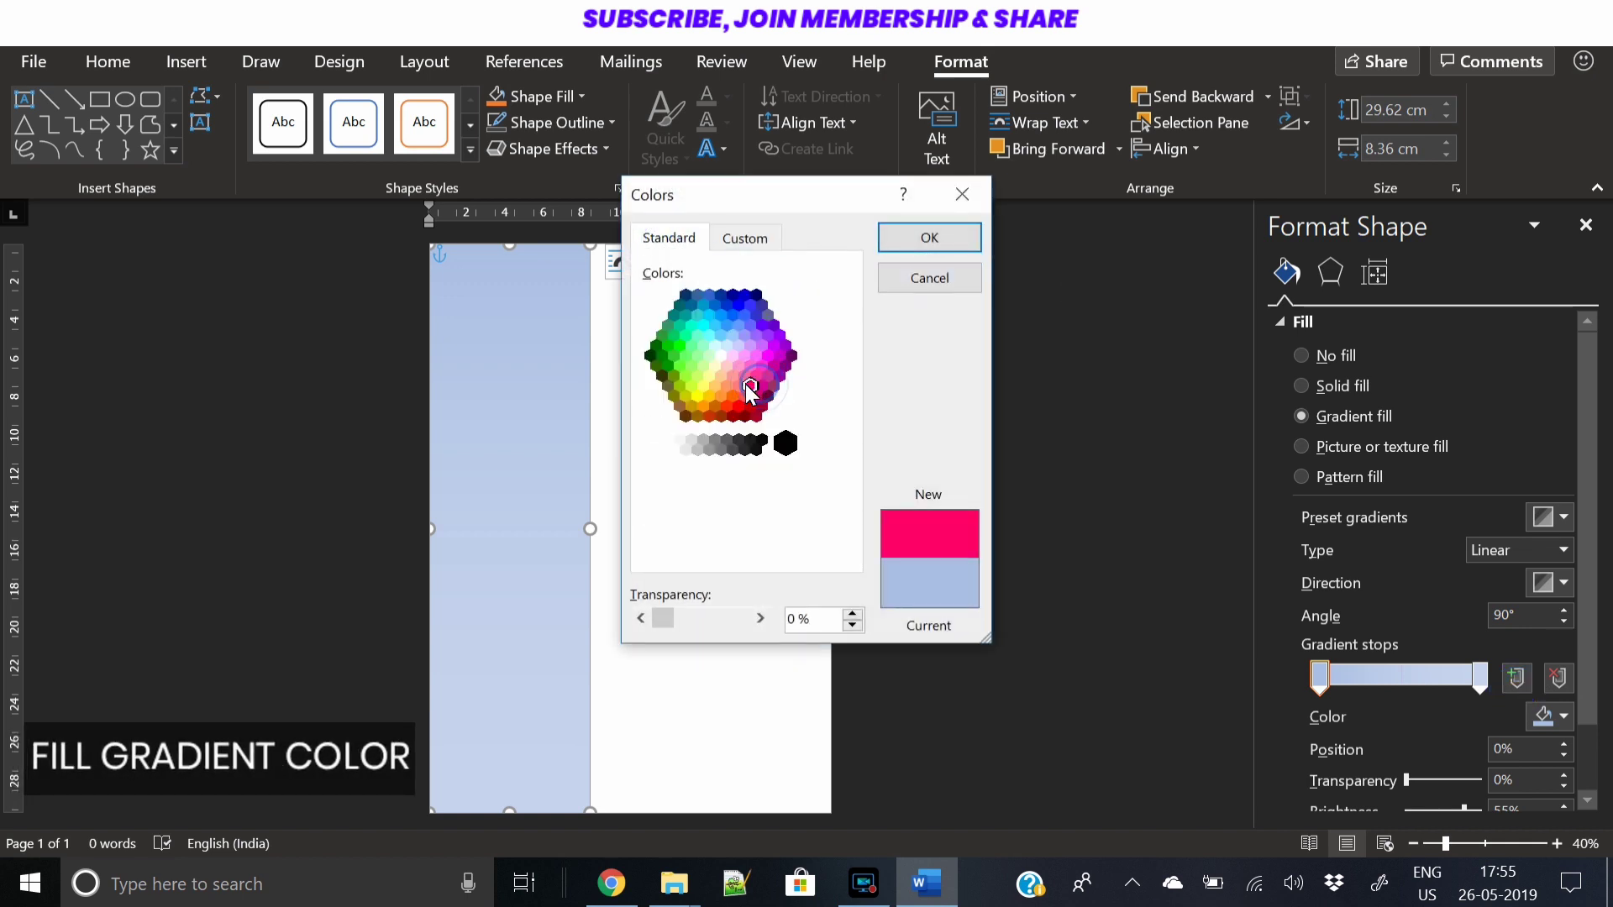
{"action": "left_click", "coordinate": [918, 240]}
Make the last gradient stop blue and set the direction to run blue top to pink bottom
{"action": "left_click", "coordinate": [1480, 677]}
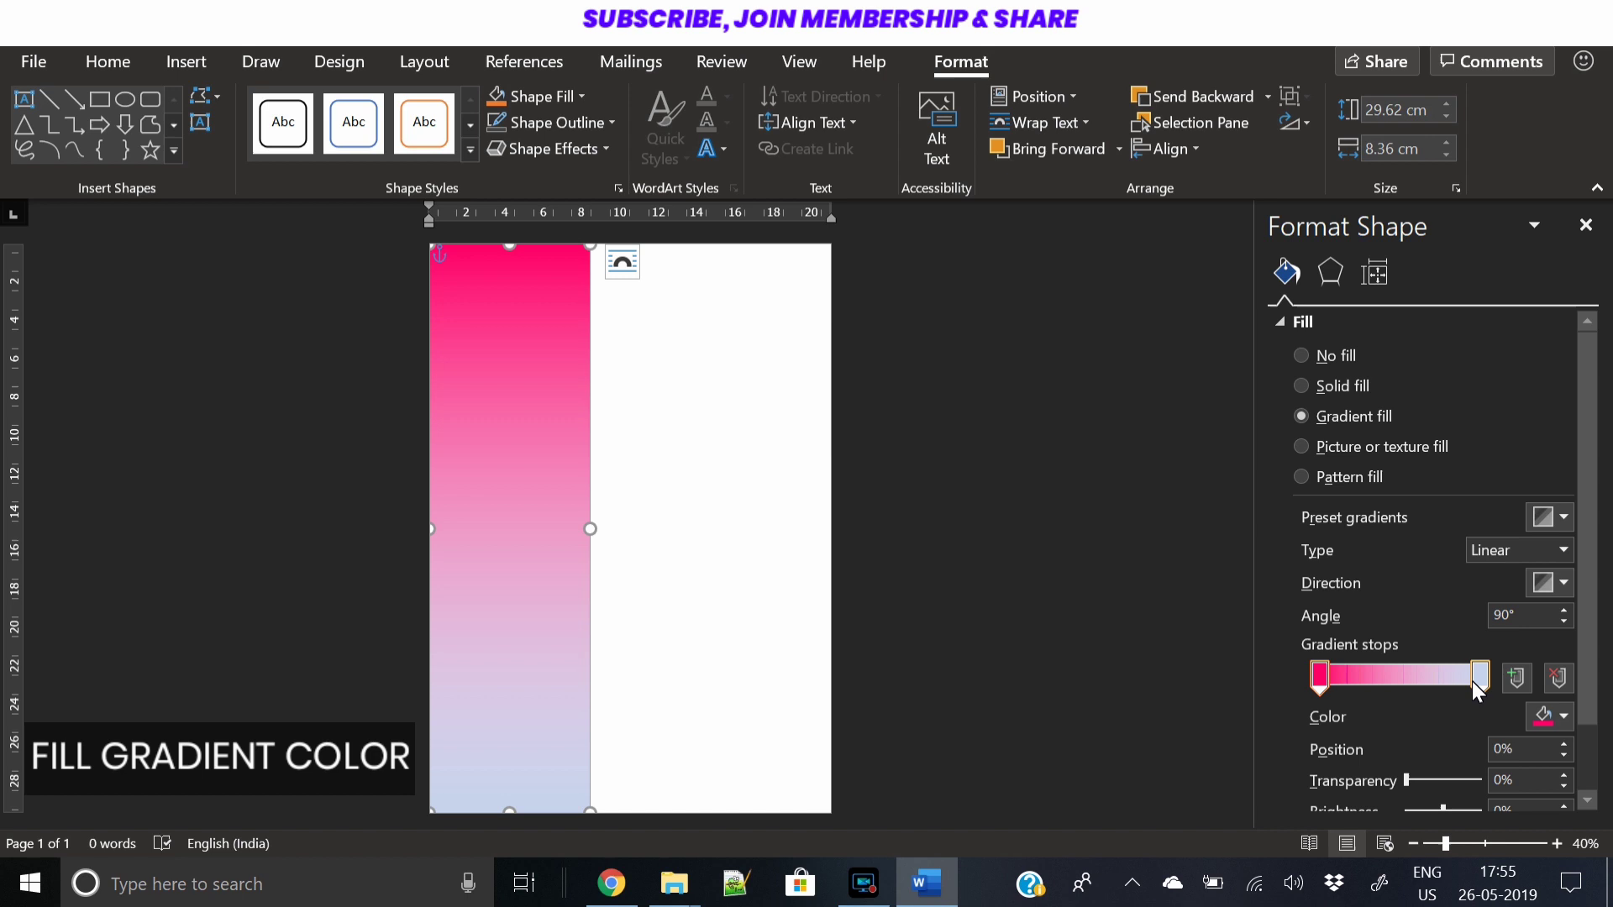
{"action": "left_click", "coordinate": [1562, 724]}
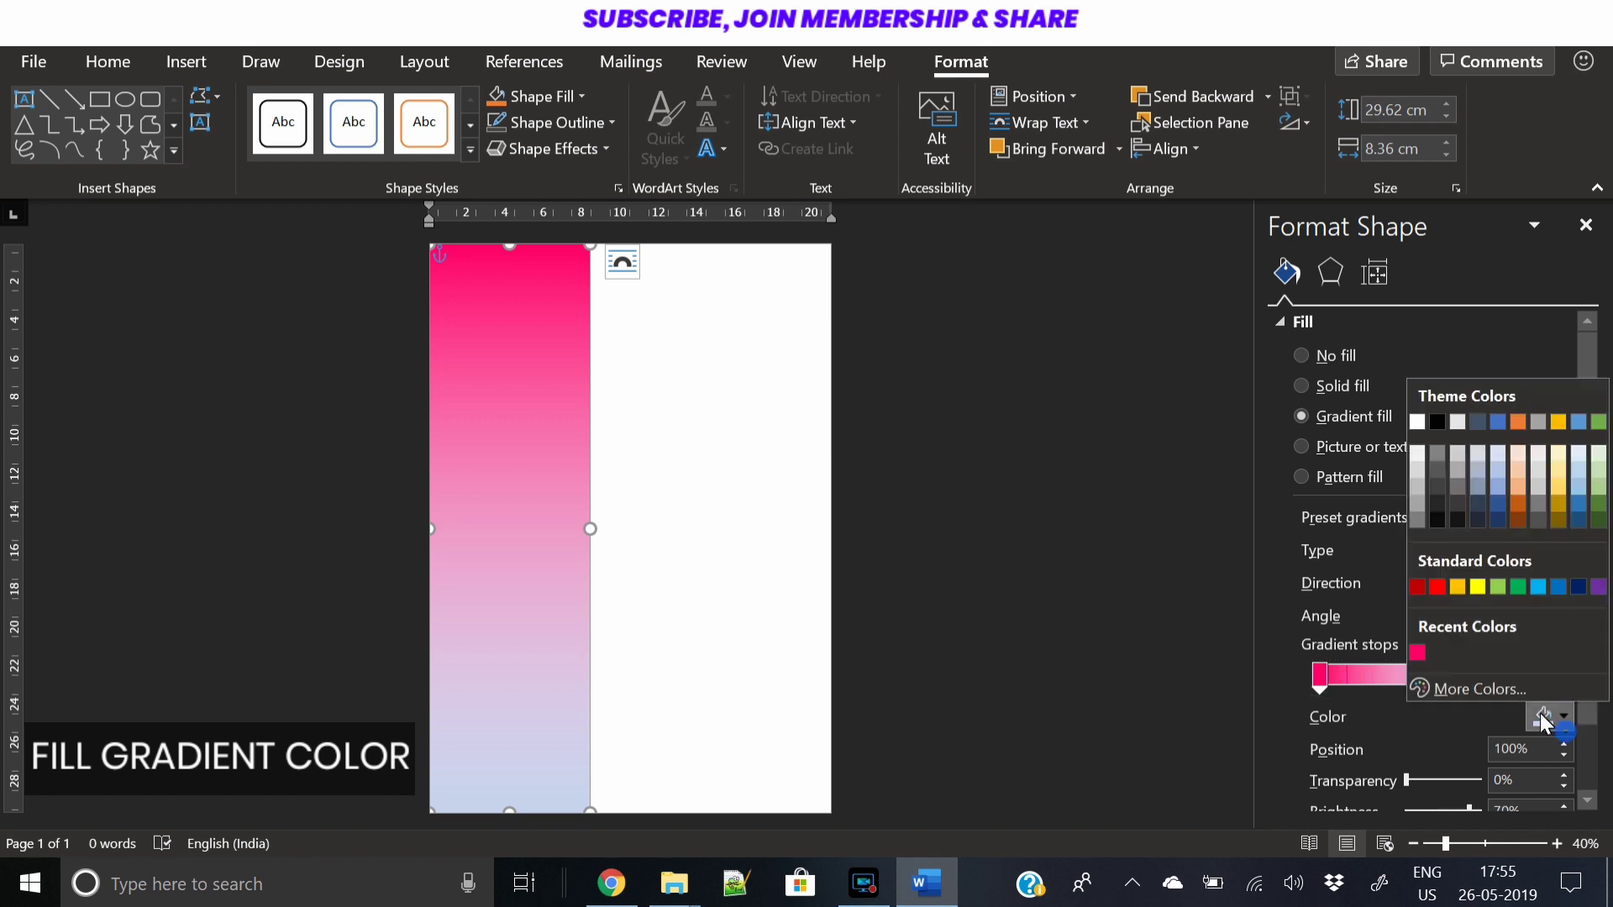
{"action": "left_click", "coordinate": [1498, 678]}
{"action": "left_click", "coordinate": [666, 238]}
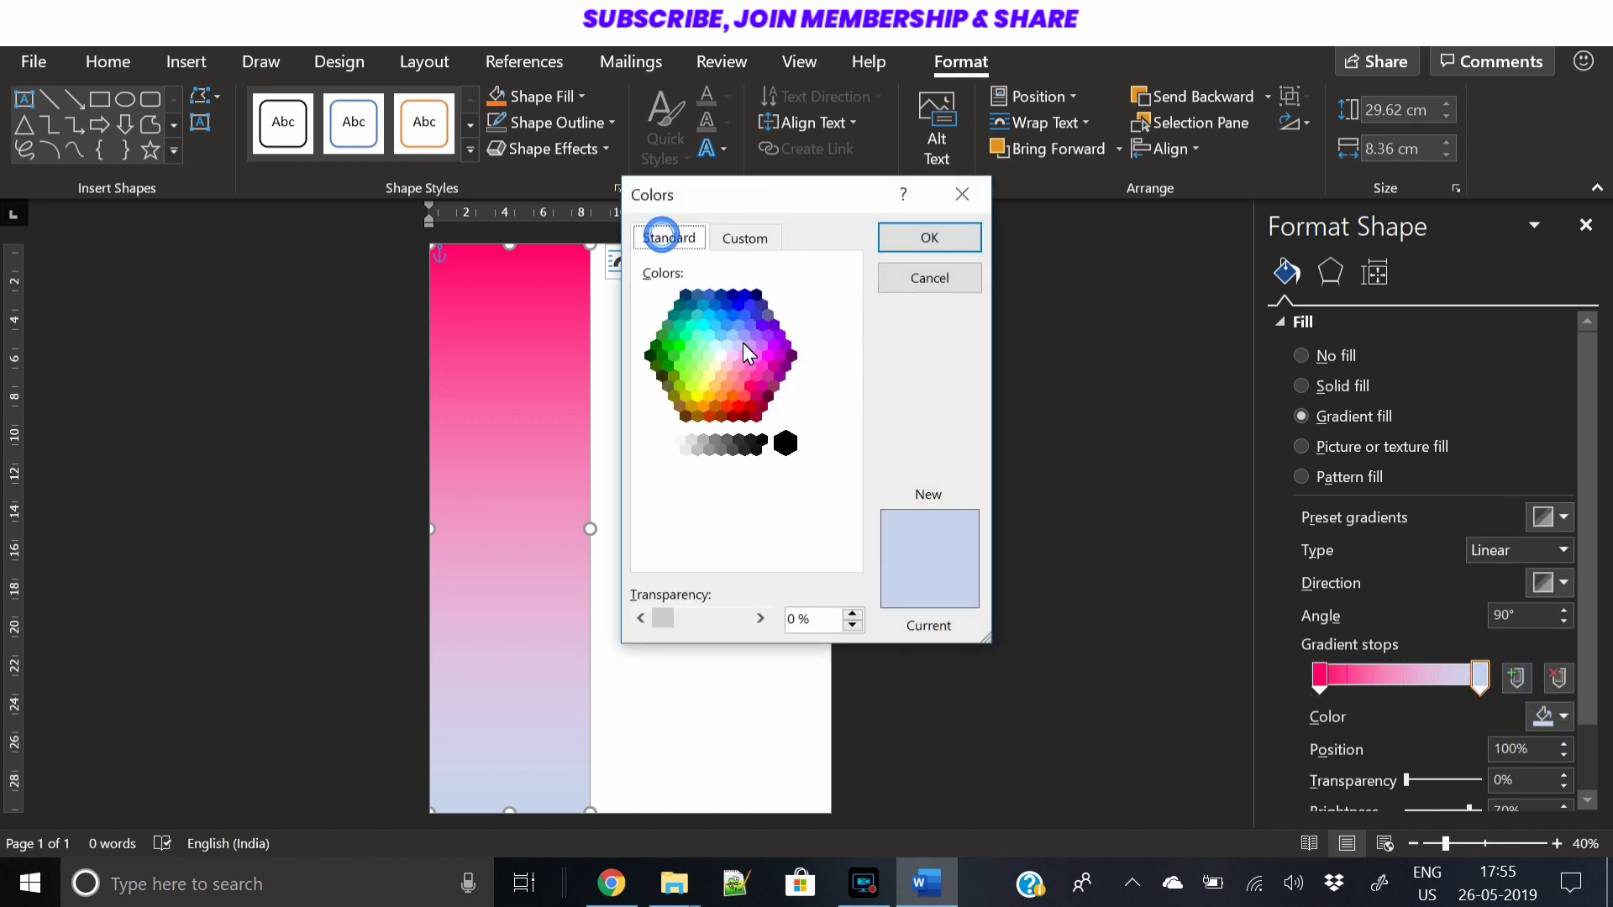
{"action": "left_click", "coordinate": [719, 313]}
{"action": "left_click", "coordinate": [731, 310]}
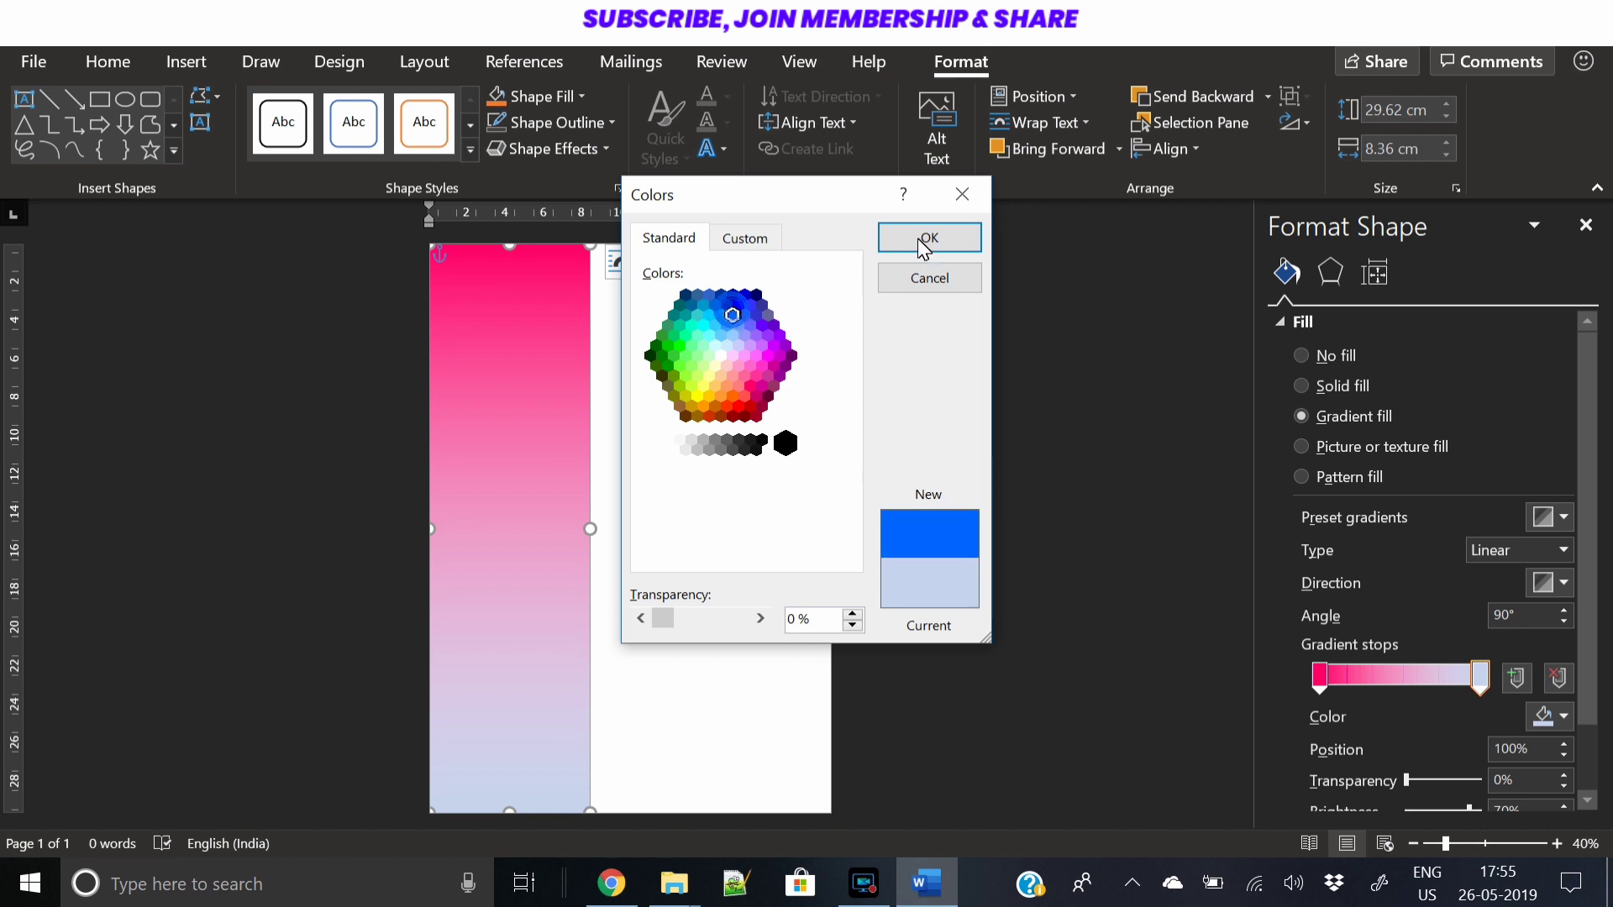
{"action": "left_click", "coordinate": [928, 238]}
{"action": "left_click", "coordinate": [1562, 583]}
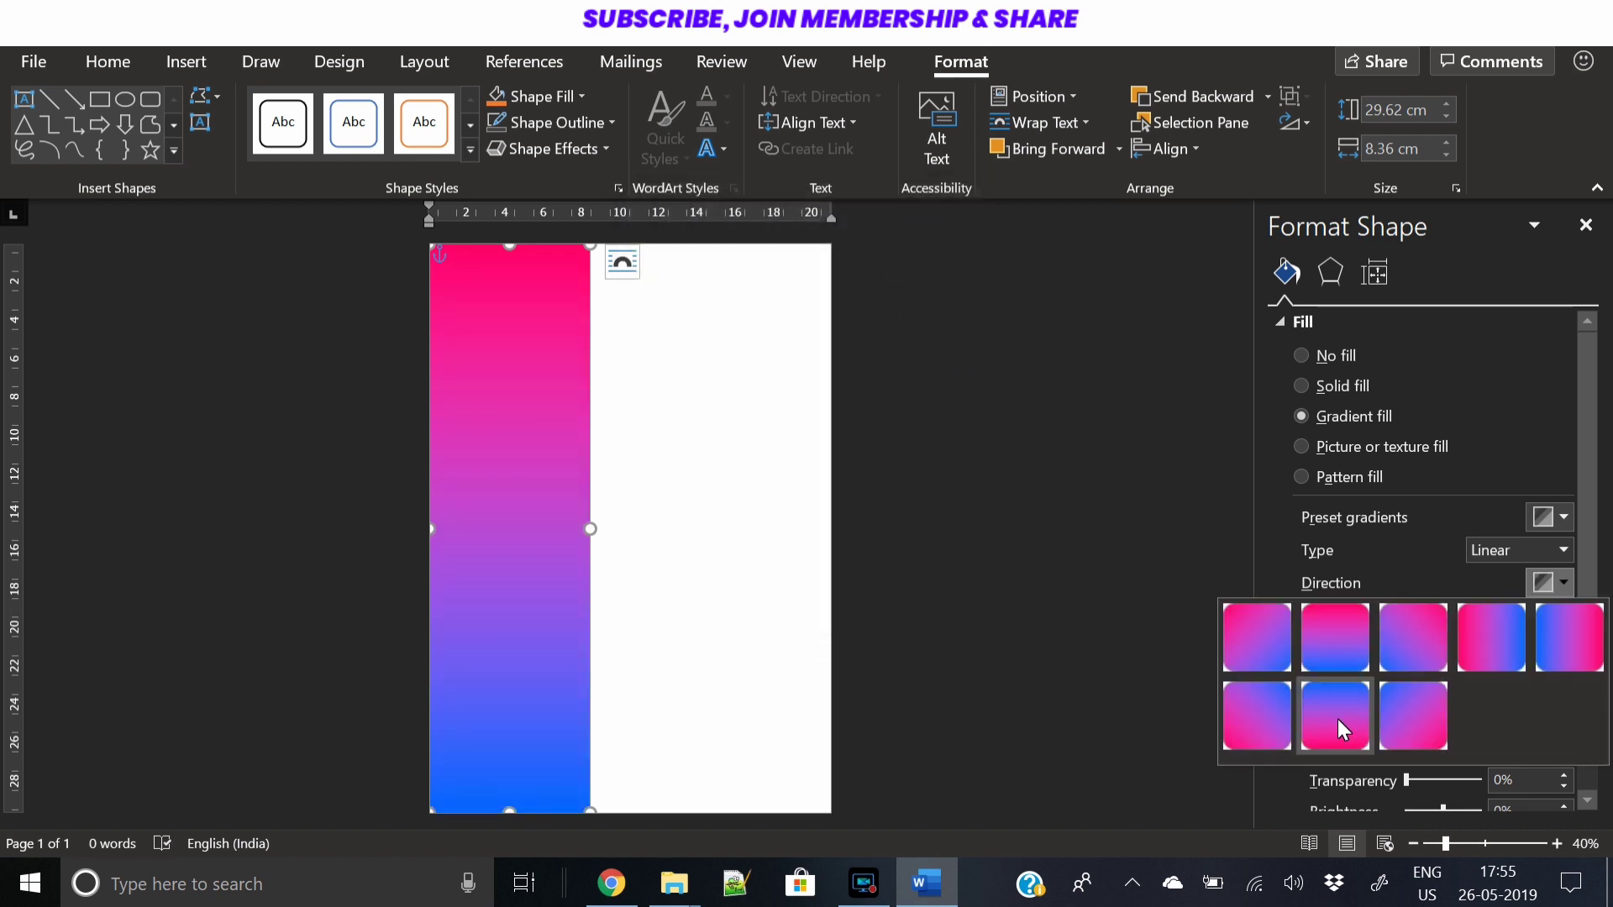
{"action": "left_click", "coordinate": [1337, 719]}
{"action": "left_click", "coordinate": [979, 546]}
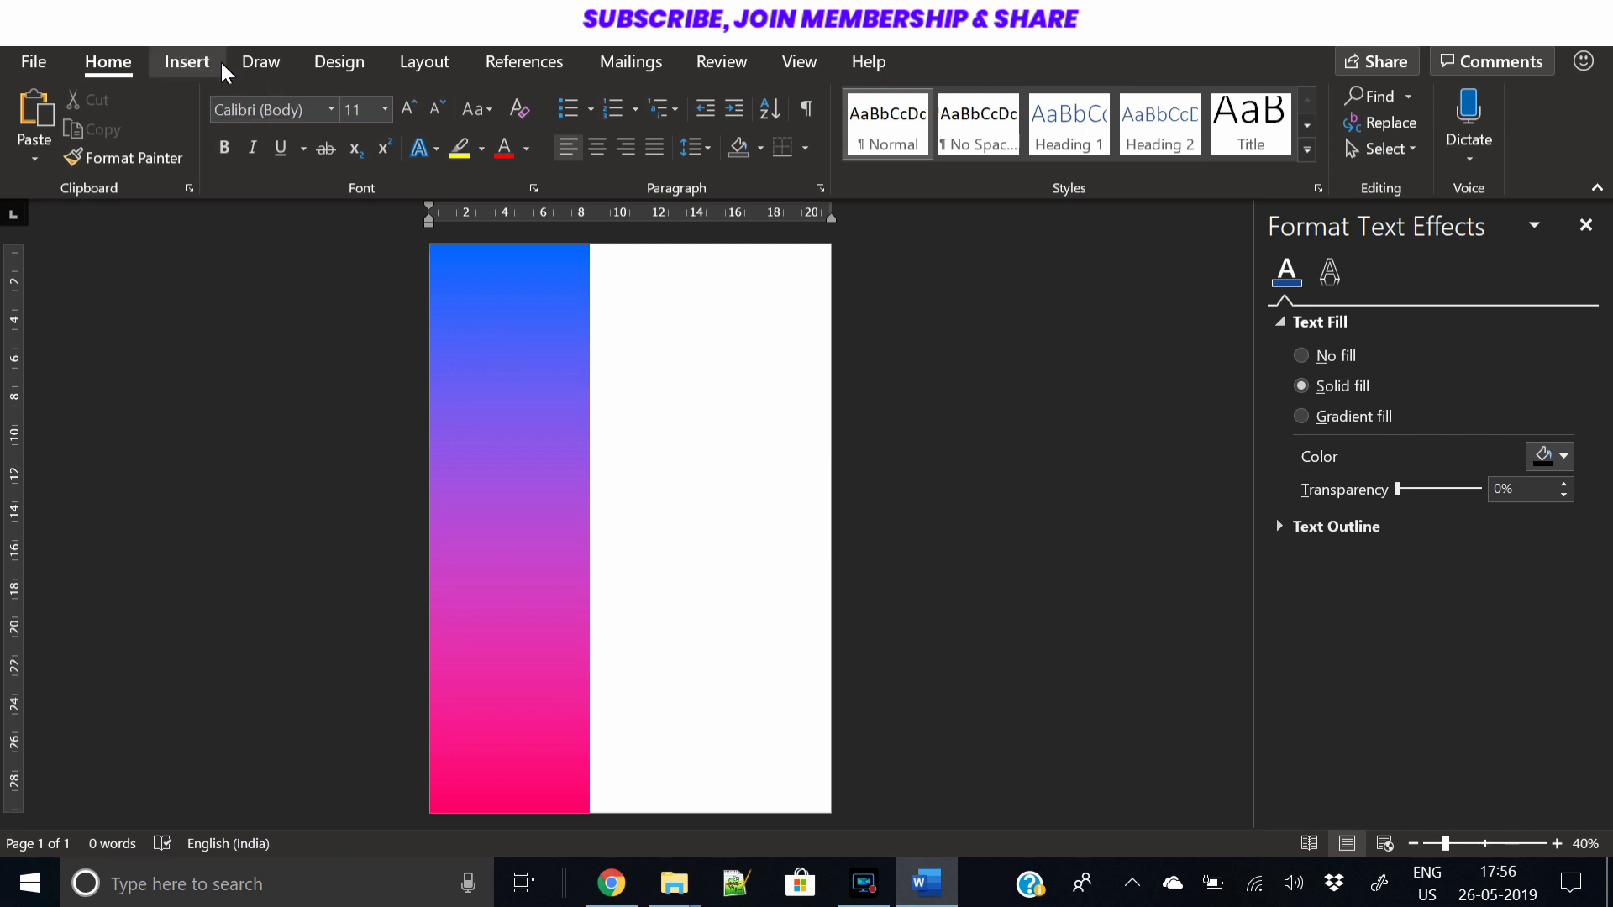
Draw a white-filled circle at the top of the sidebar
{"action": "left_click", "coordinate": [188, 67]}
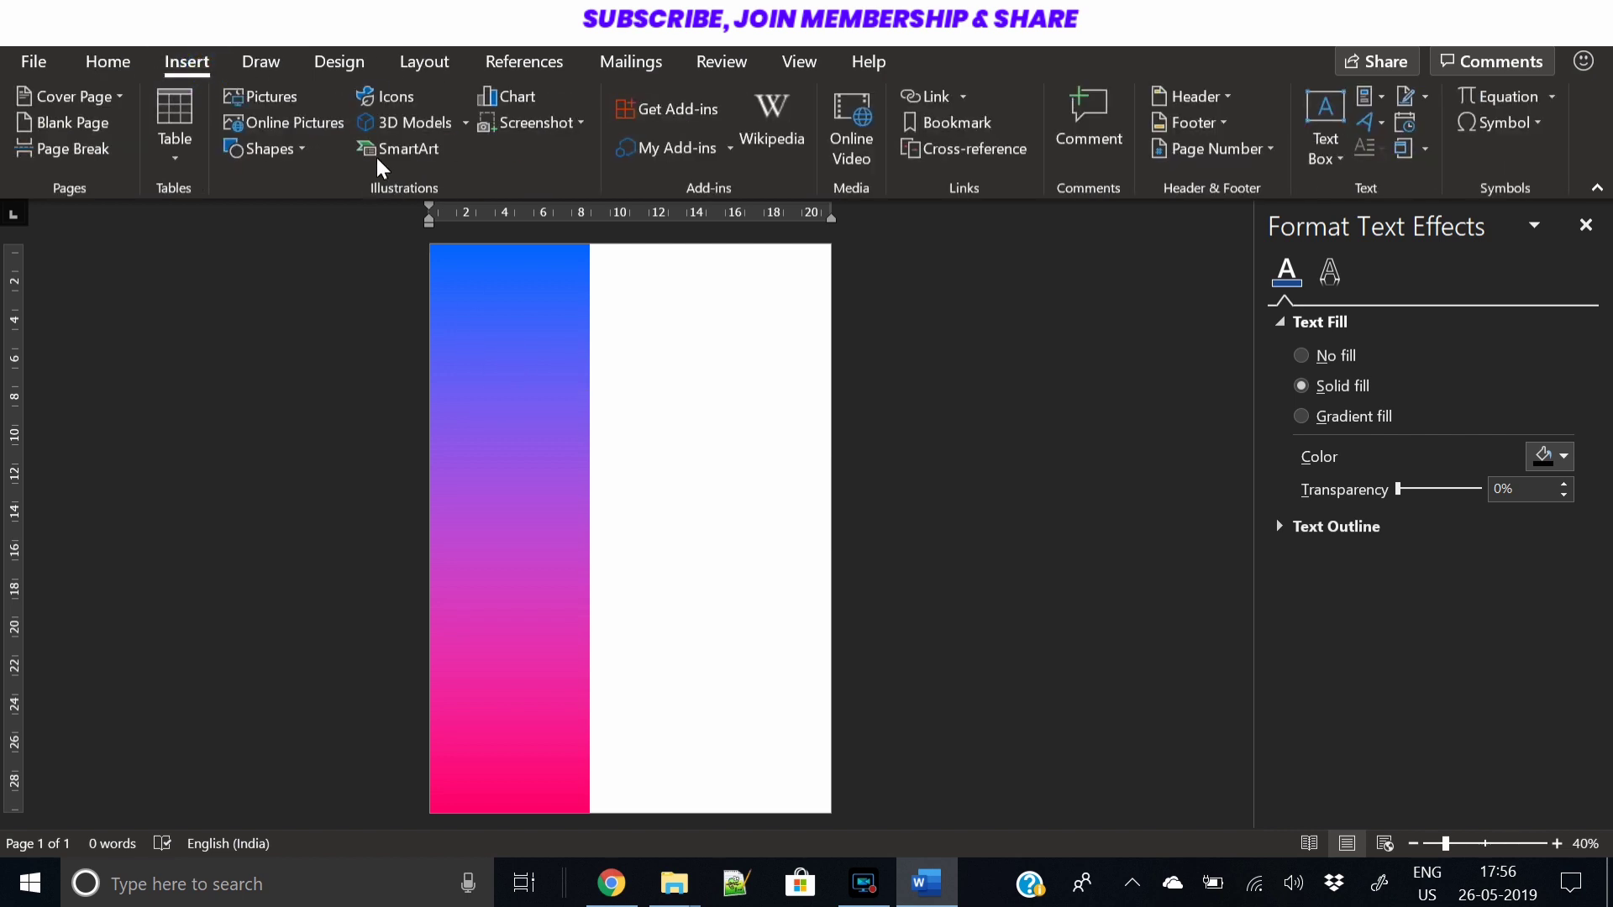
{"action": "left_click", "coordinate": [277, 150]}
{"action": "left_click", "coordinate": [332, 211]}
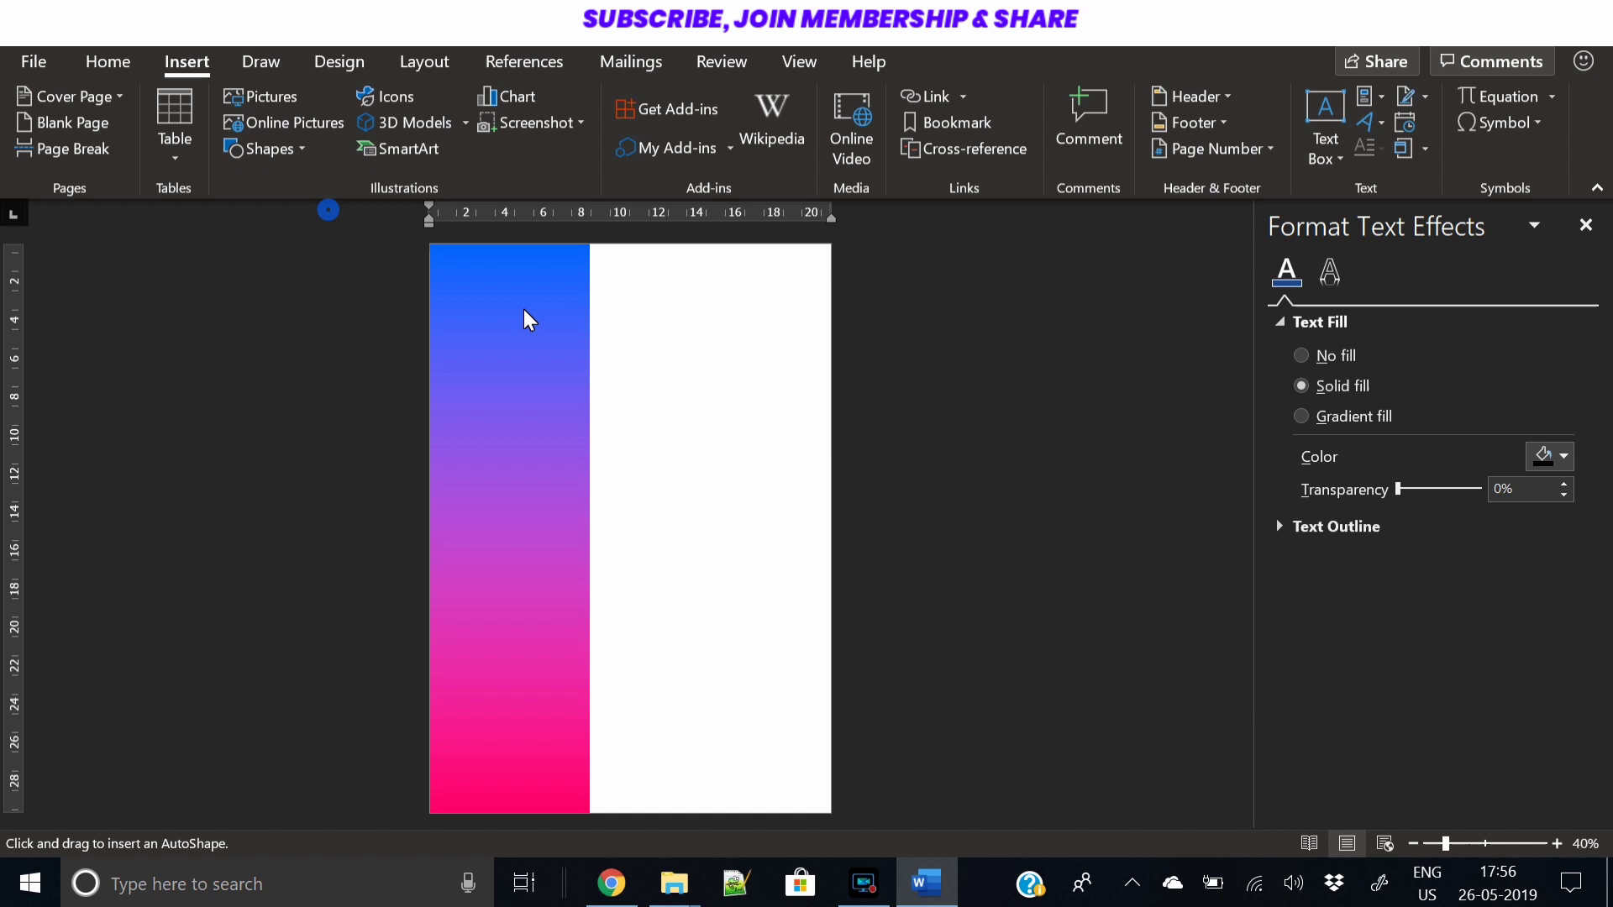
{"action": "left_click_drag", "start_coordinate": [504, 326], "coordinate": [561, 385]}
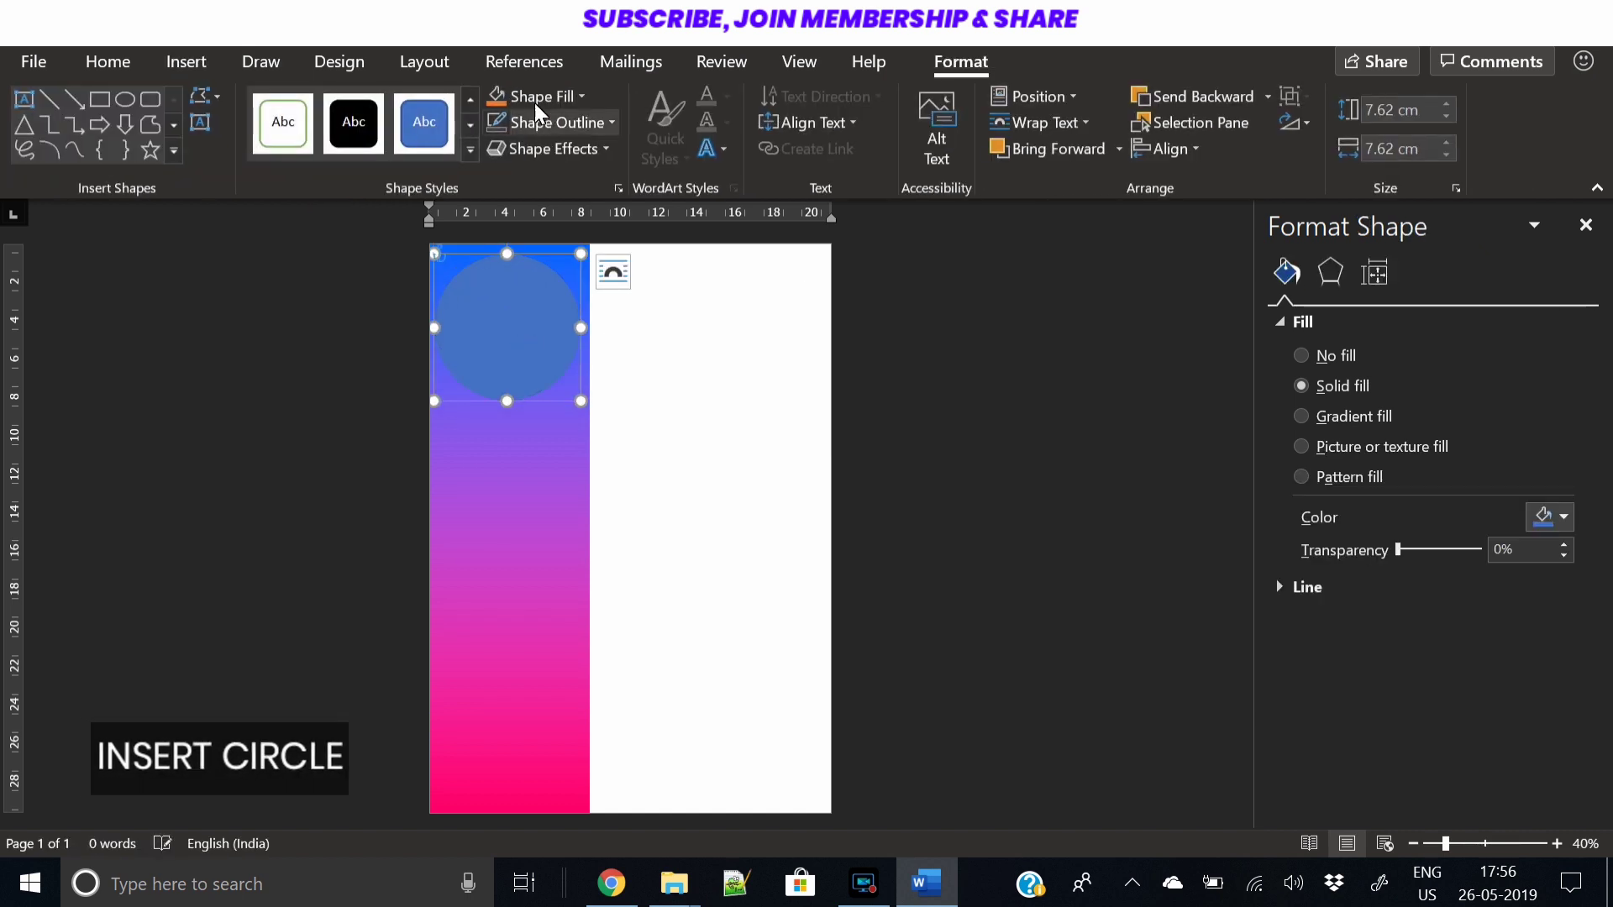
{"action": "left_click", "coordinate": [534, 96]}
{"action": "left_click", "coordinate": [494, 155]}
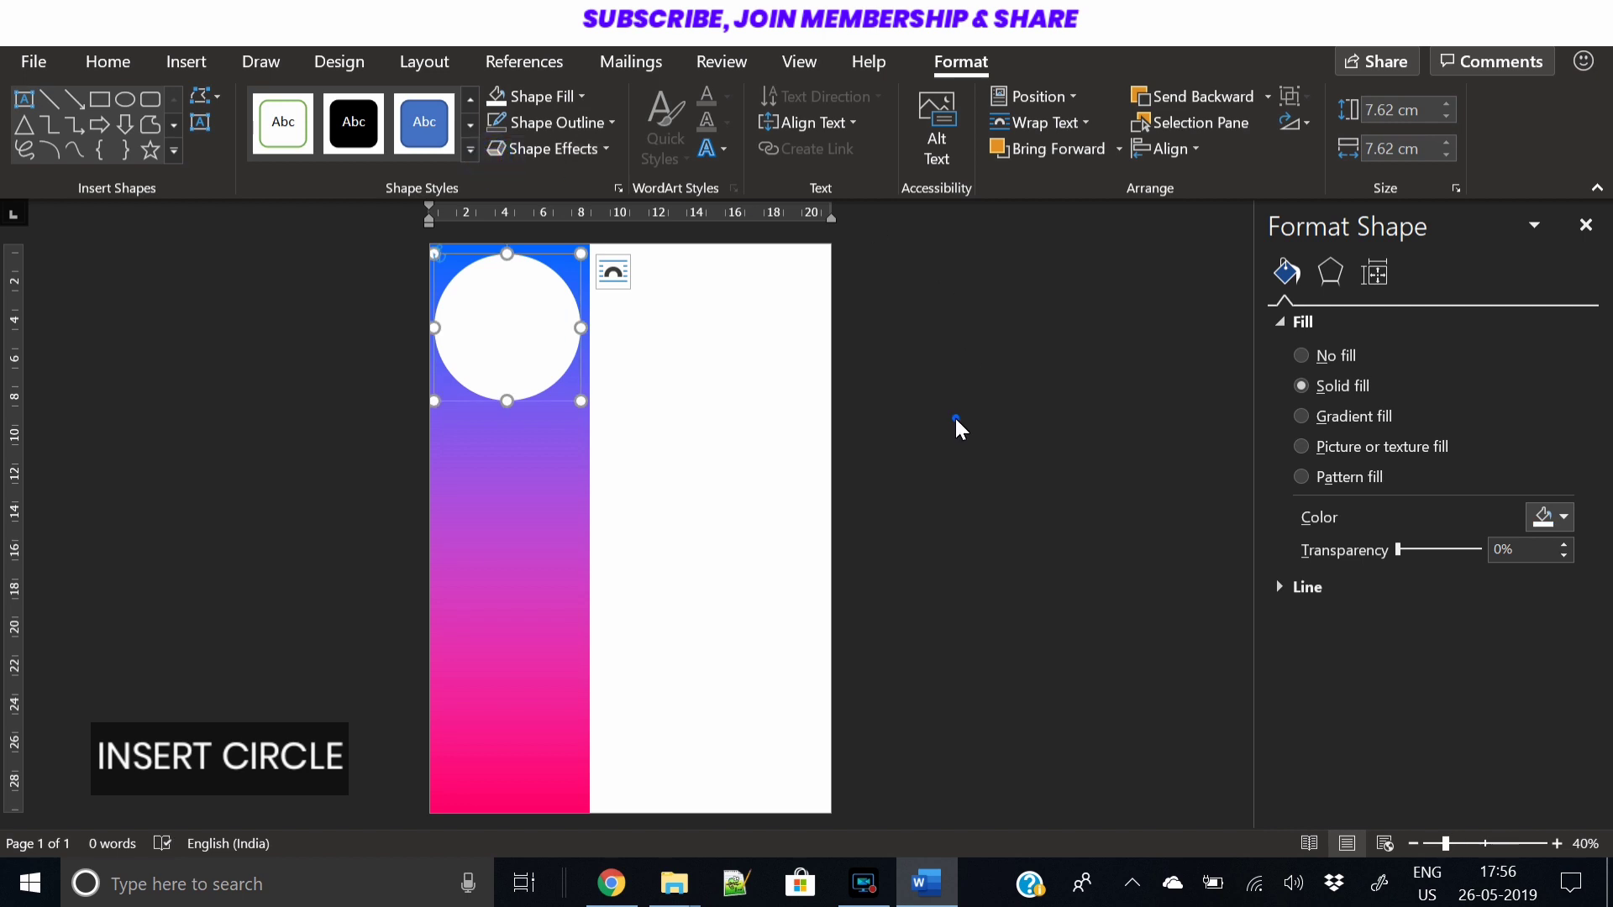
Insert a person icon set to In Front of Text and place it inside the circle
{"action": "left_click", "coordinate": [185, 62]}
{"action": "left_click", "coordinate": [401, 105]}
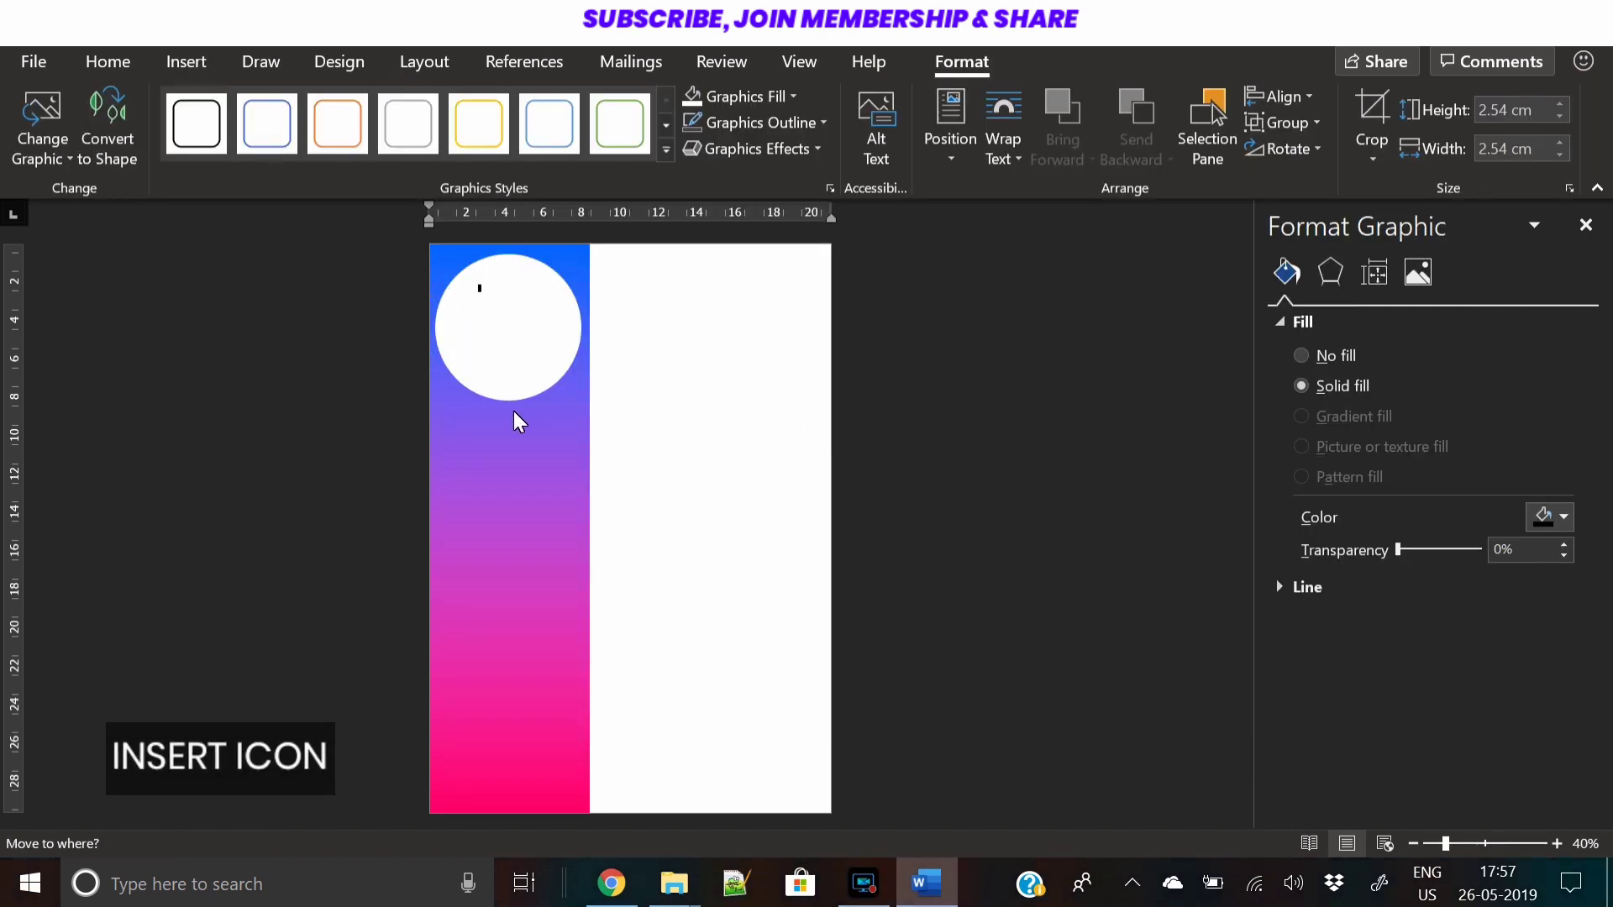
{"action": "left_click", "coordinate": [522, 269]}
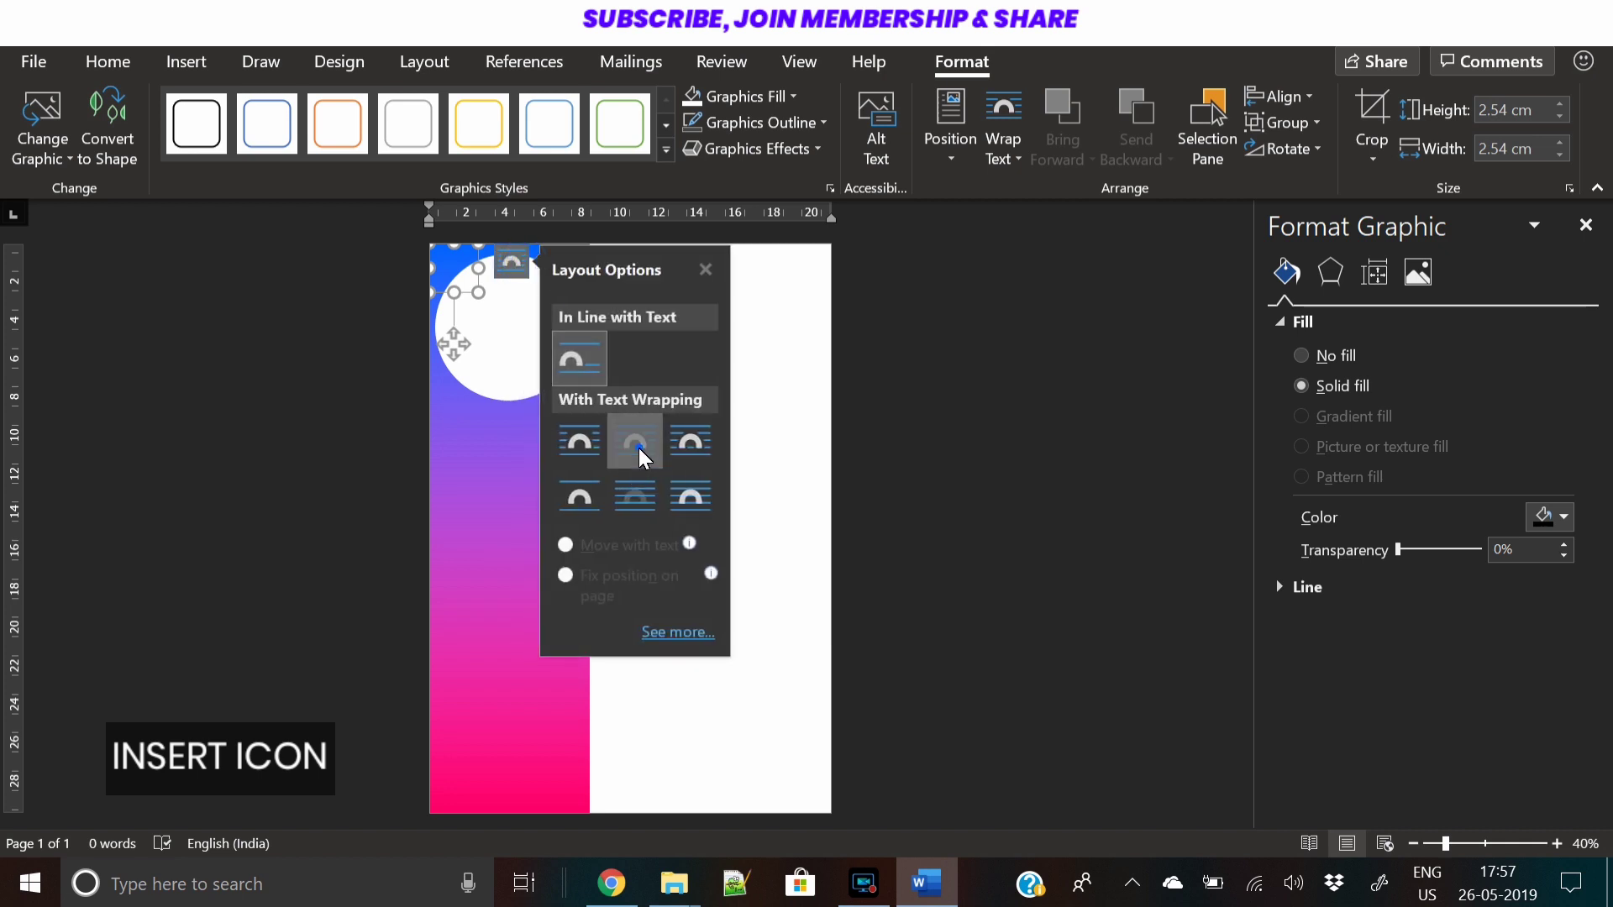
{"action": "left_click", "coordinate": [635, 442]}
{"action": "left_click_drag", "start_coordinate": [453, 358], "coordinate": [502, 411]}
Recolour the icon grey, enlarge it to 4.7 cm and centre it in the circle
{"action": "left_click", "coordinate": [756, 96]}
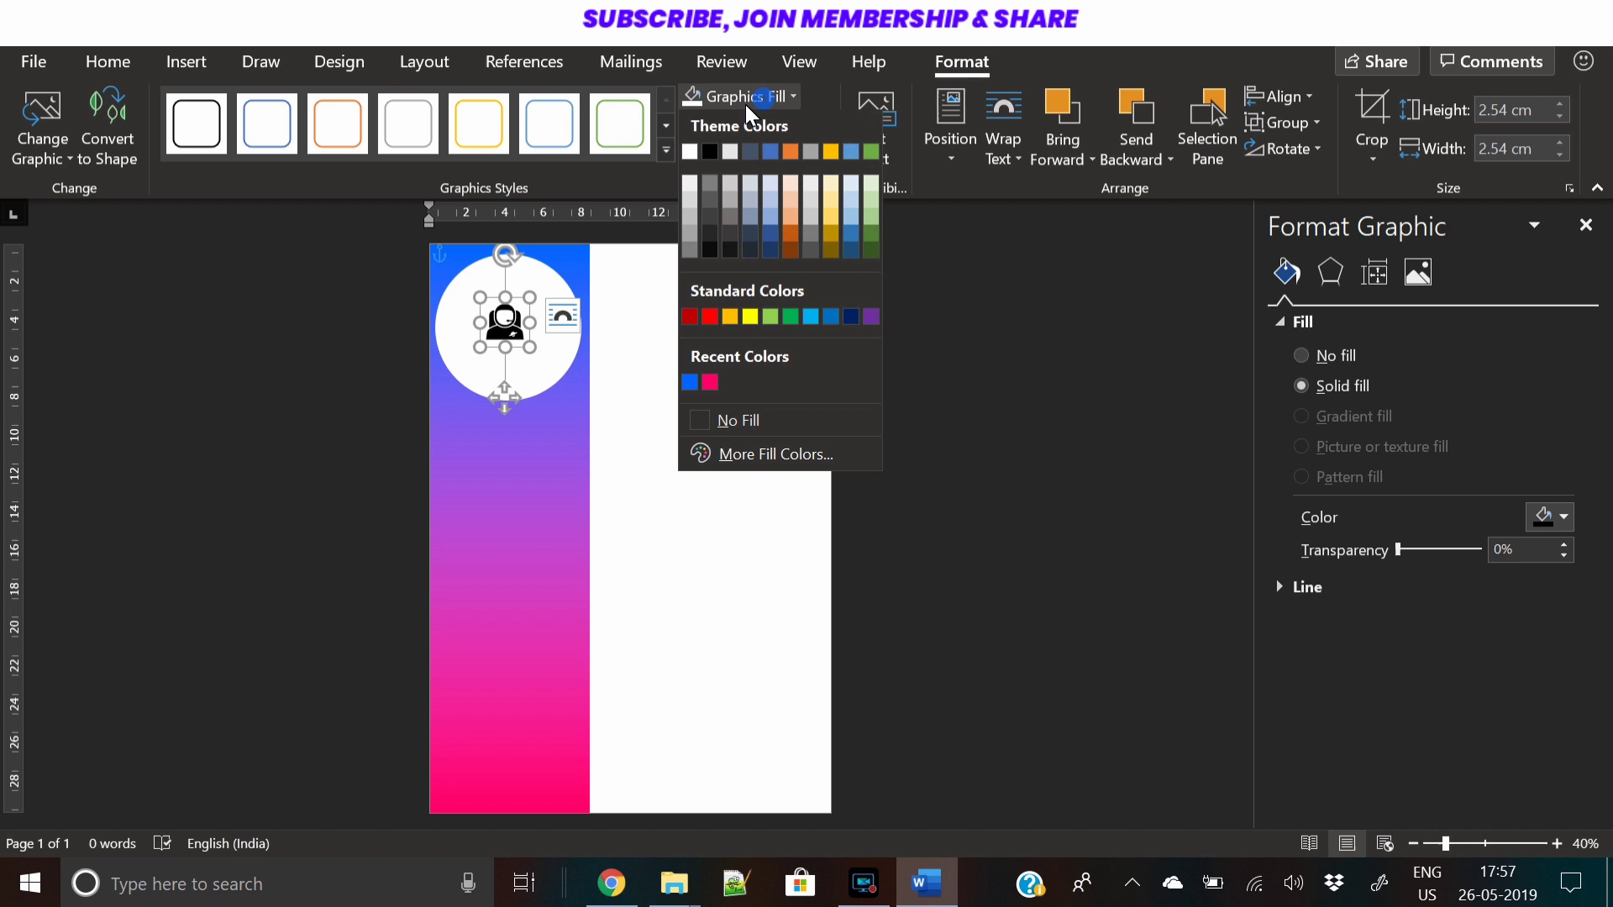
{"action": "left_click", "coordinate": [689, 228]}
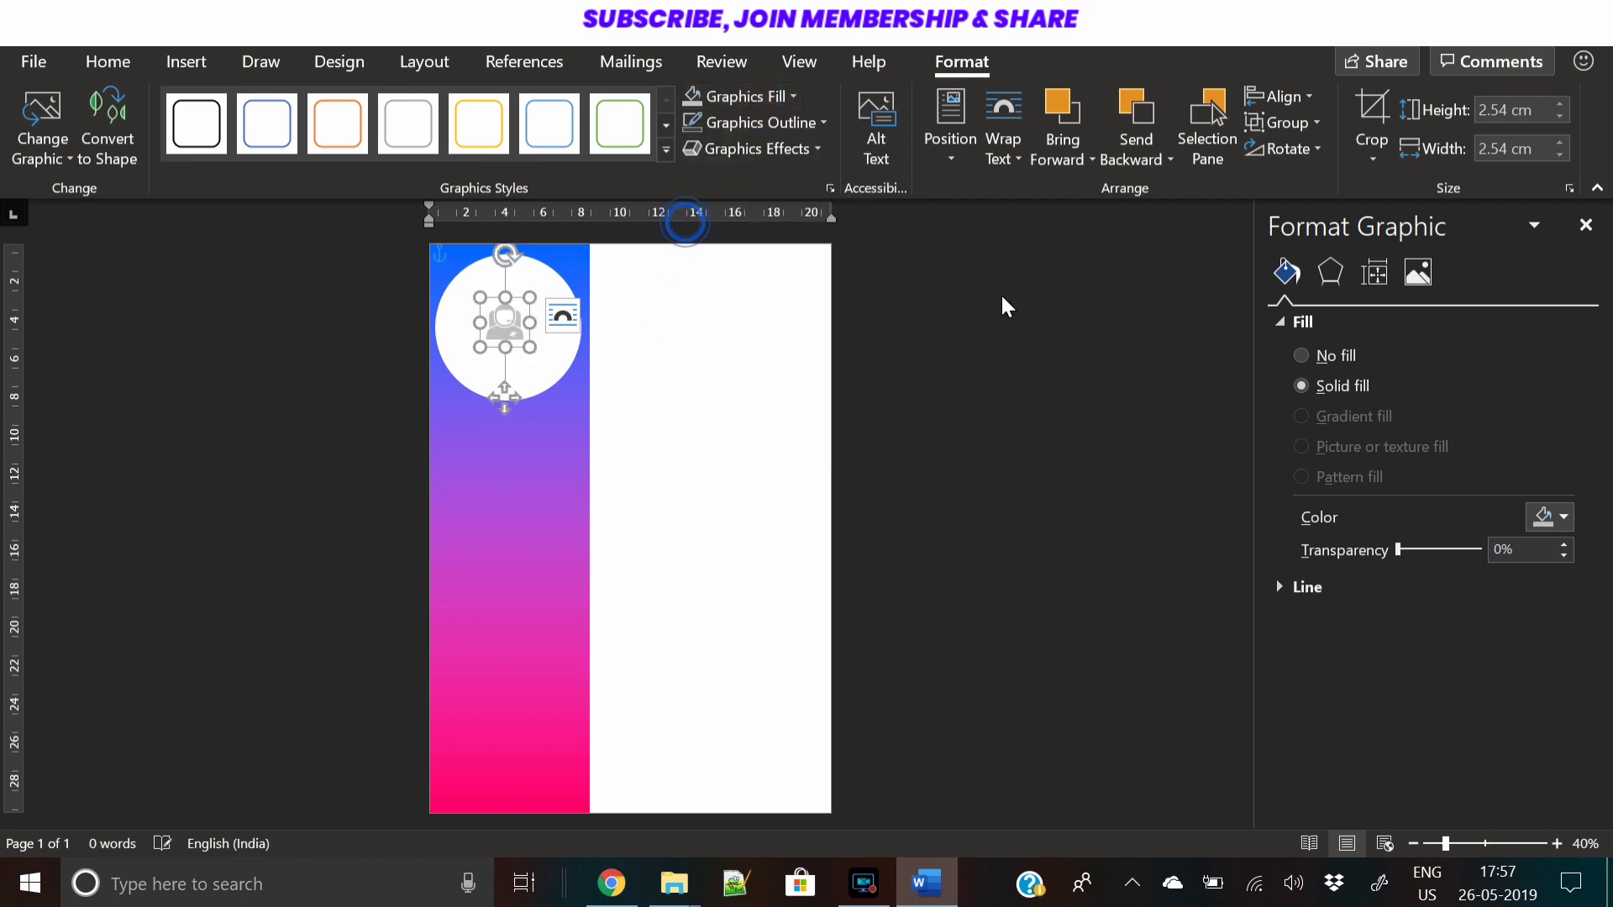
{"action": "left_click", "coordinate": [1558, 104]}
{"action": "left_click", "coordinate": [1558, 104]}
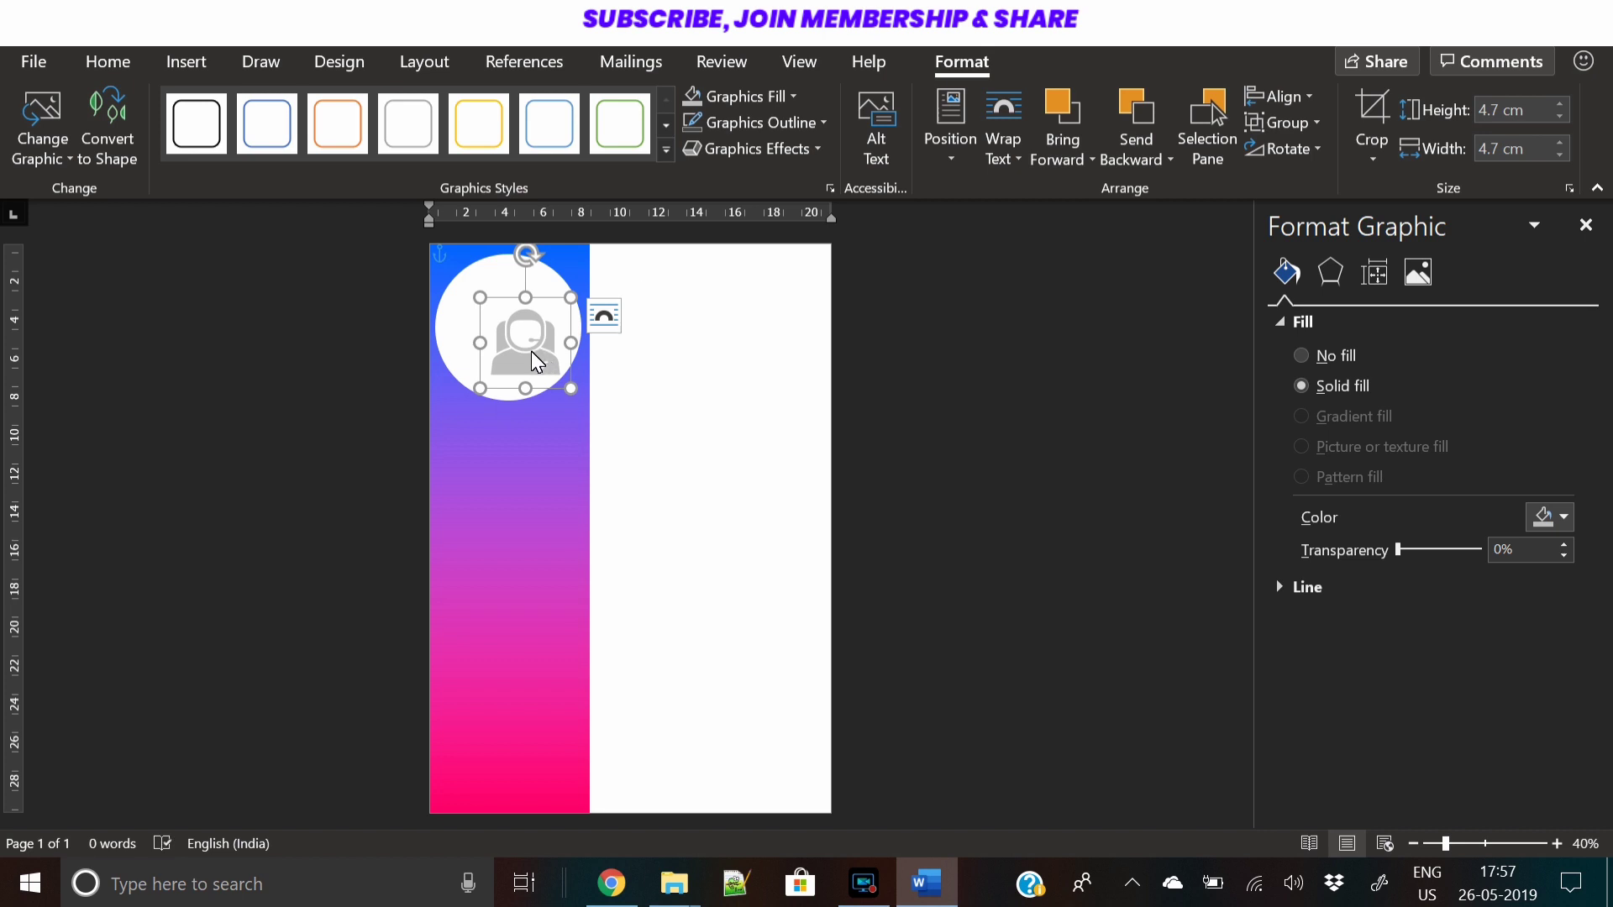
{"action": "left_click_drag", "start_coordinate": [537, 361], "coordinate": [521, 346]}
{"action": "left_click", "coordinate": [464, 228]}
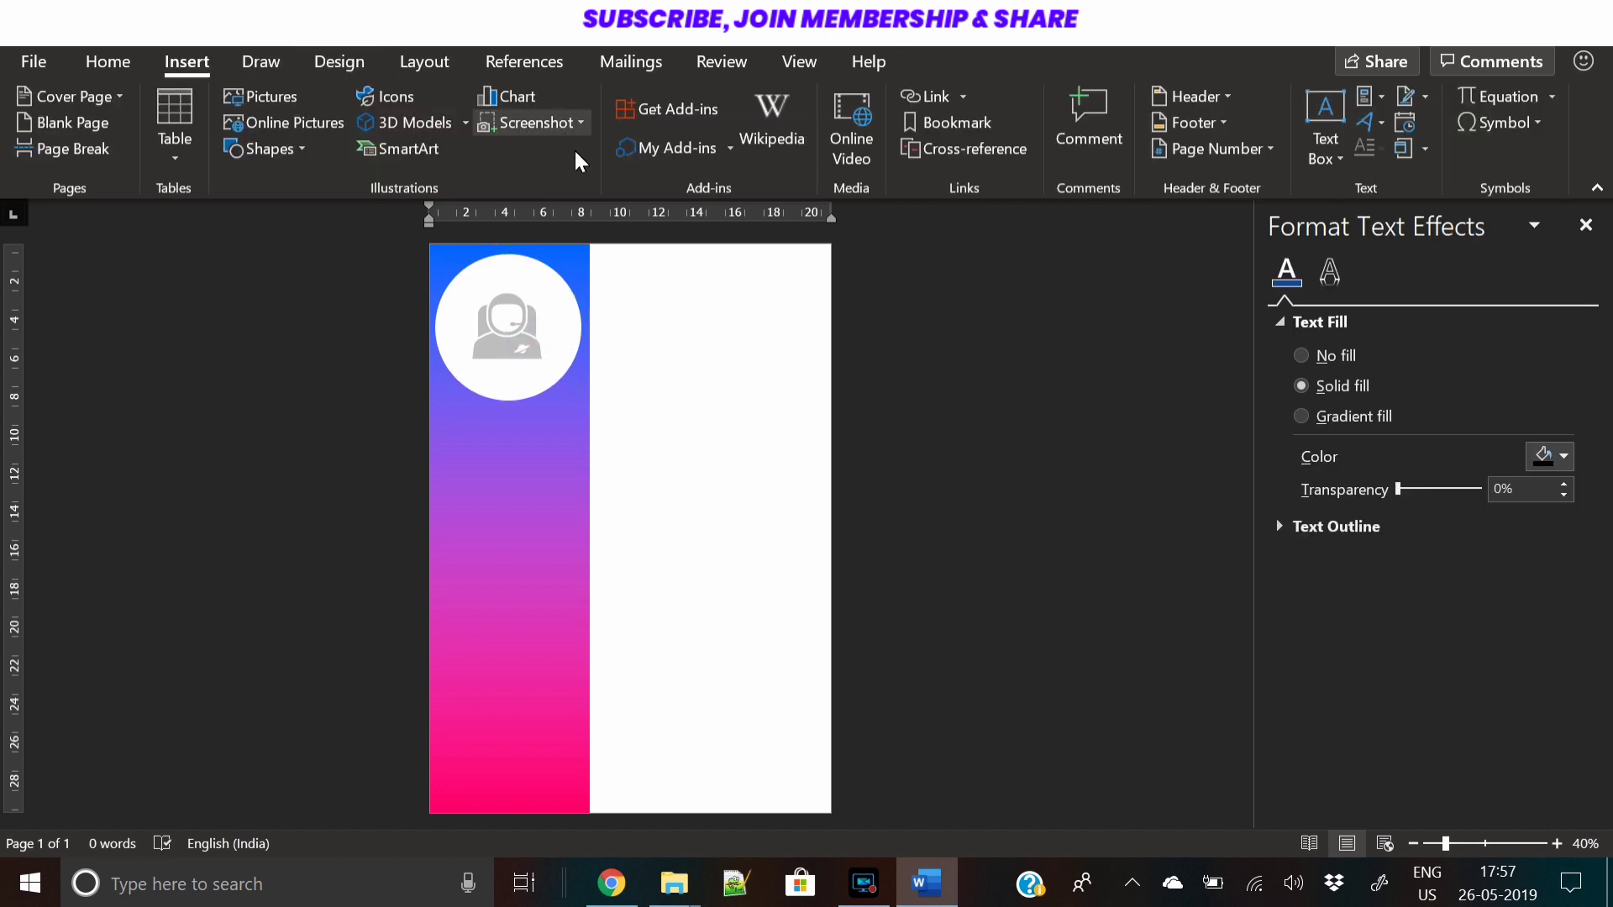
Insert a simple text box below the profile circle with transparent fill and outline
{"action": "left_click", "coordinate": [1325, 147]}
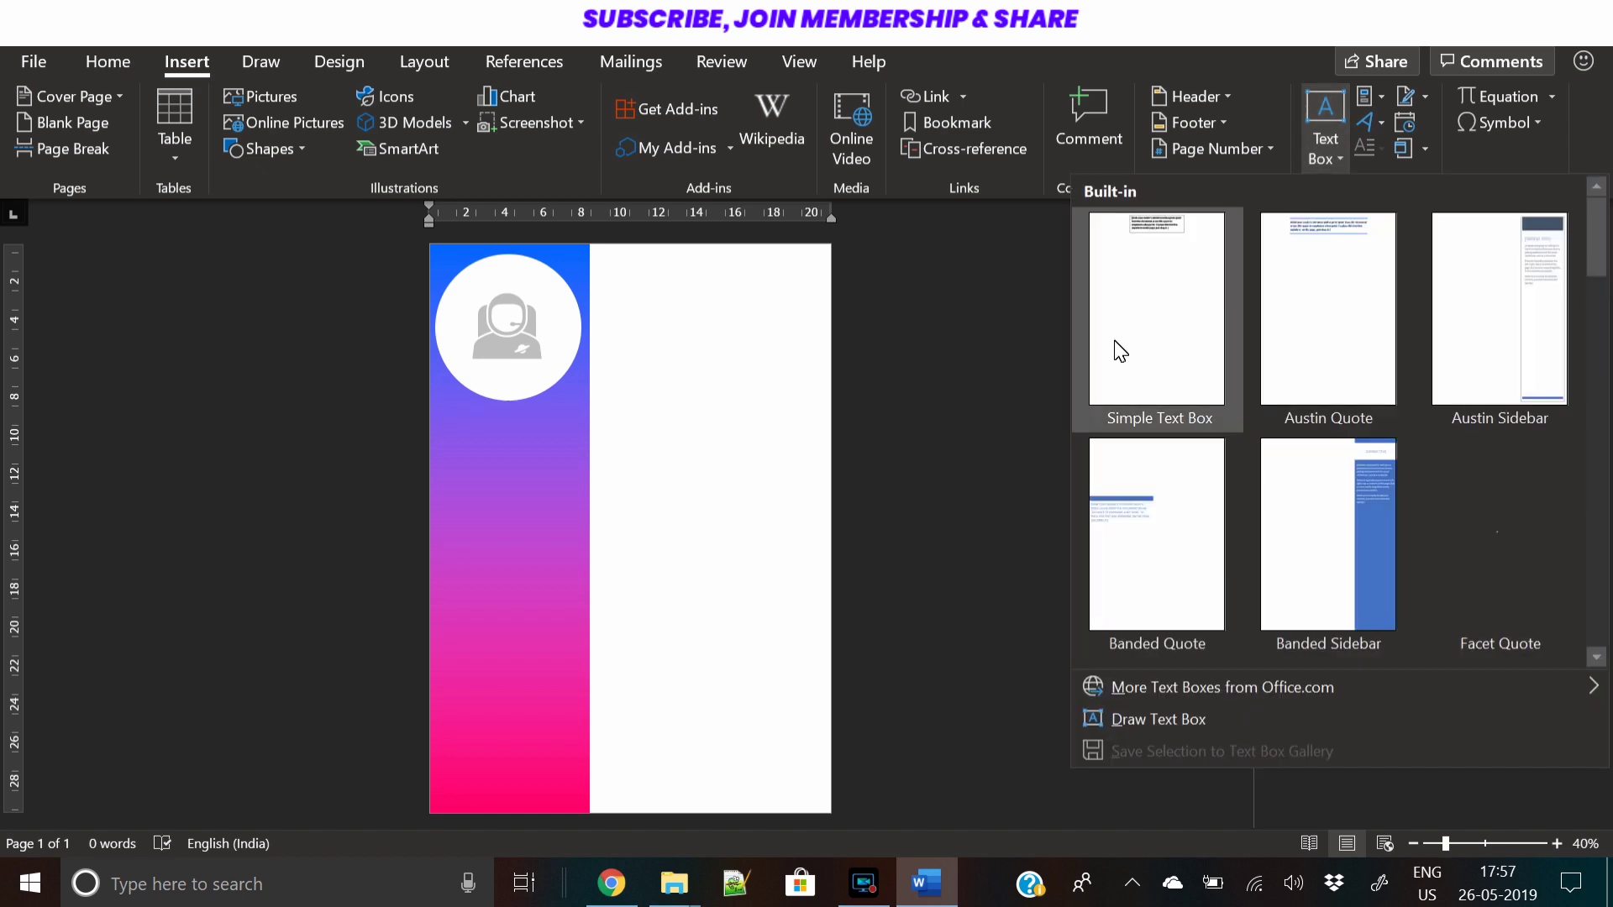
{"action": "left_click", "coordinate": [1156, 227]}
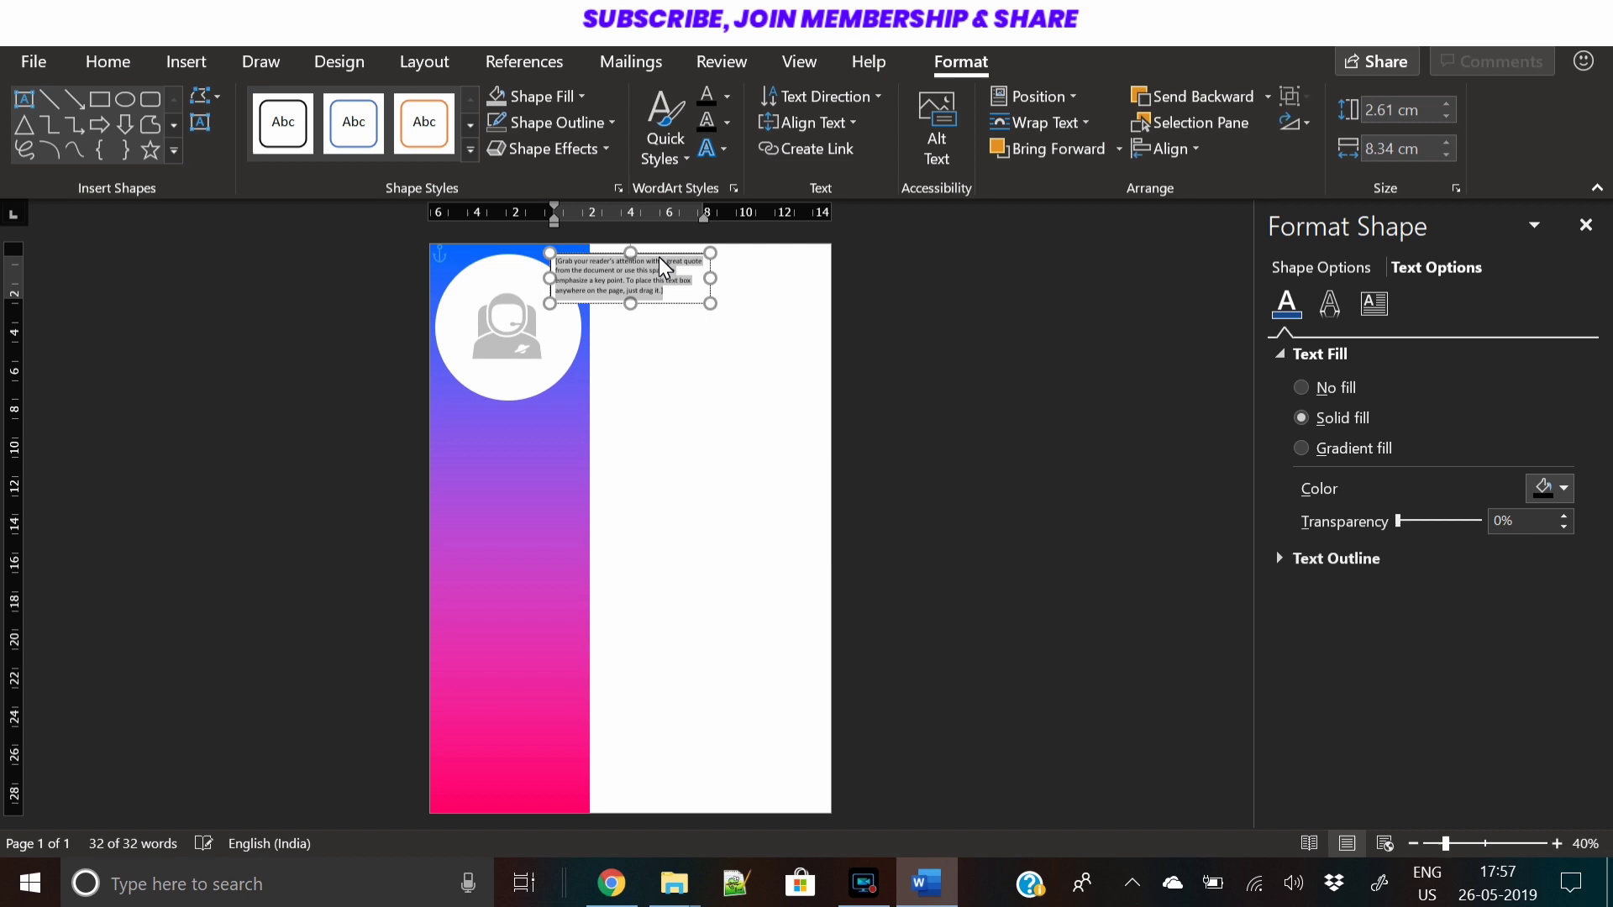
{"action": "left_click_drag", "start_coordinate": [668, 265], "coordinate": [575, 439]}
{"action": "left_click", "coordinate": [1278, 557]}
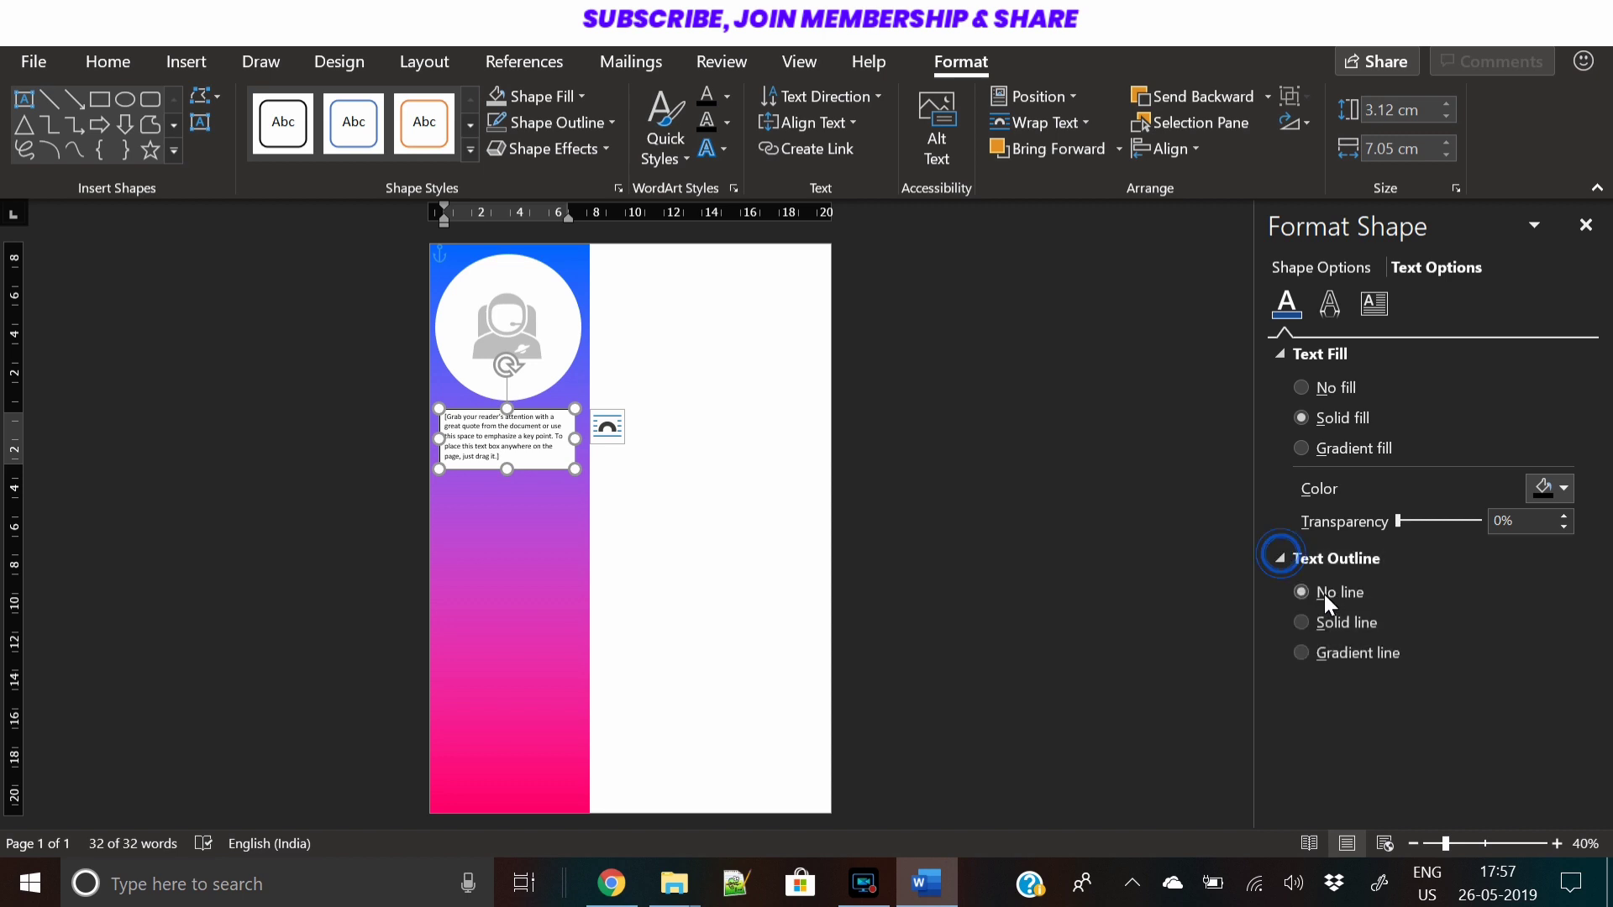
{"action": "left_click", "coordinate": [1329, 391]}
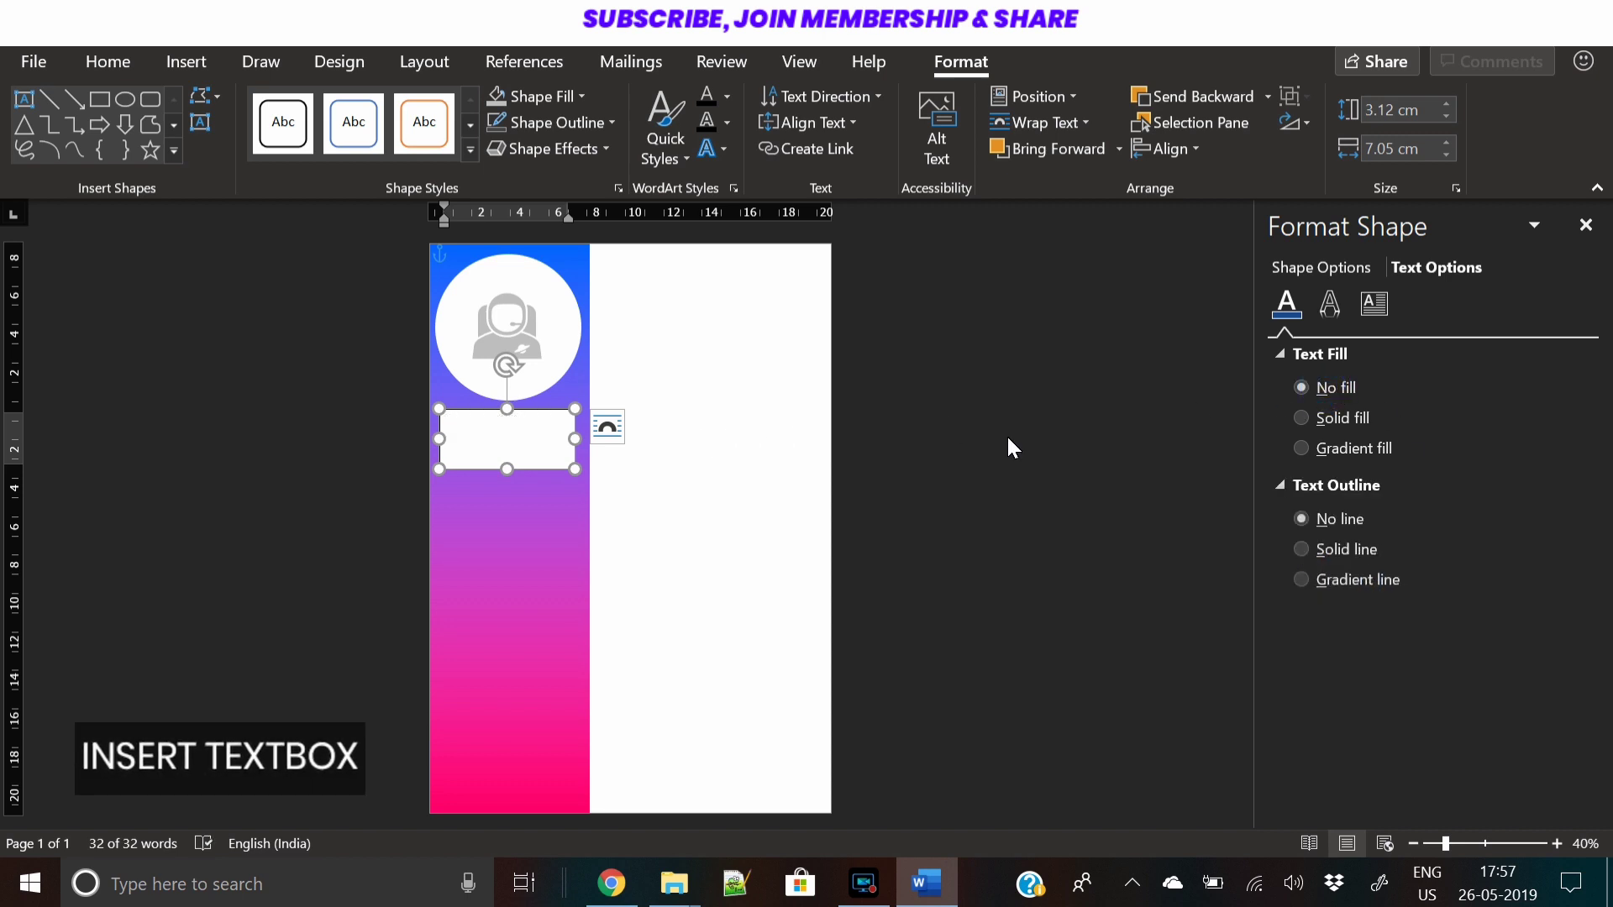
Replace the sample text with the person's name and zoom in on the circle
{"action": "triple_click", "coordinate": [531, 460]}
{"action": "left_click", "coordinate": [547, 466]}
{"action": "left_click", "coordinate": [914, 488]}
{"action": "triple_click", "coordinate": [445, 434]}
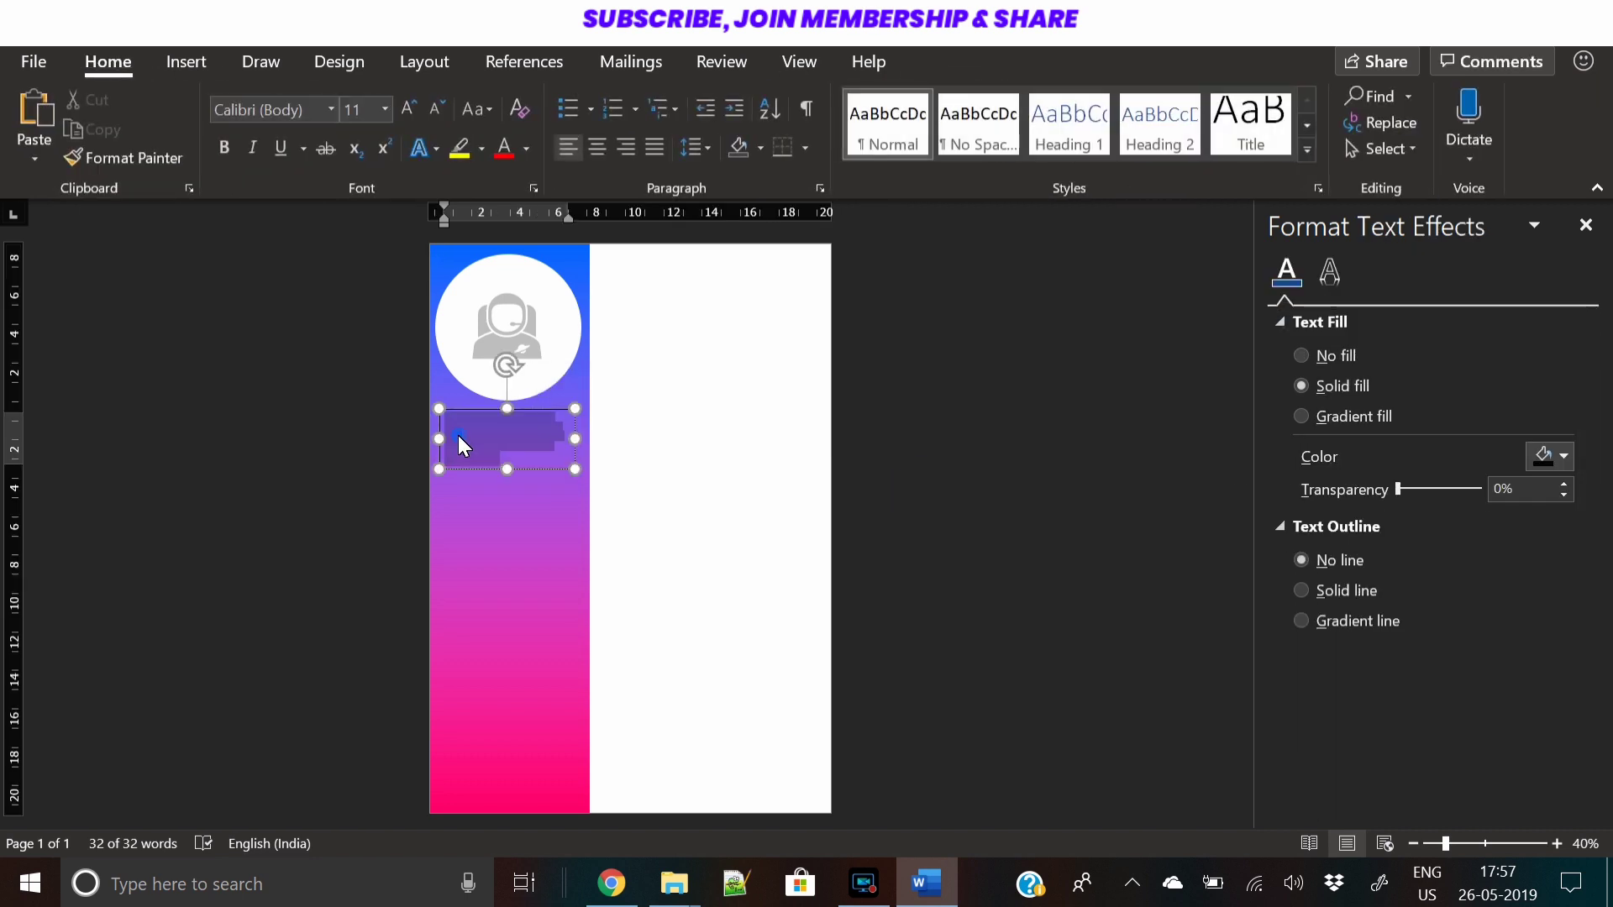
{"action": "key", "text": "Delete"}
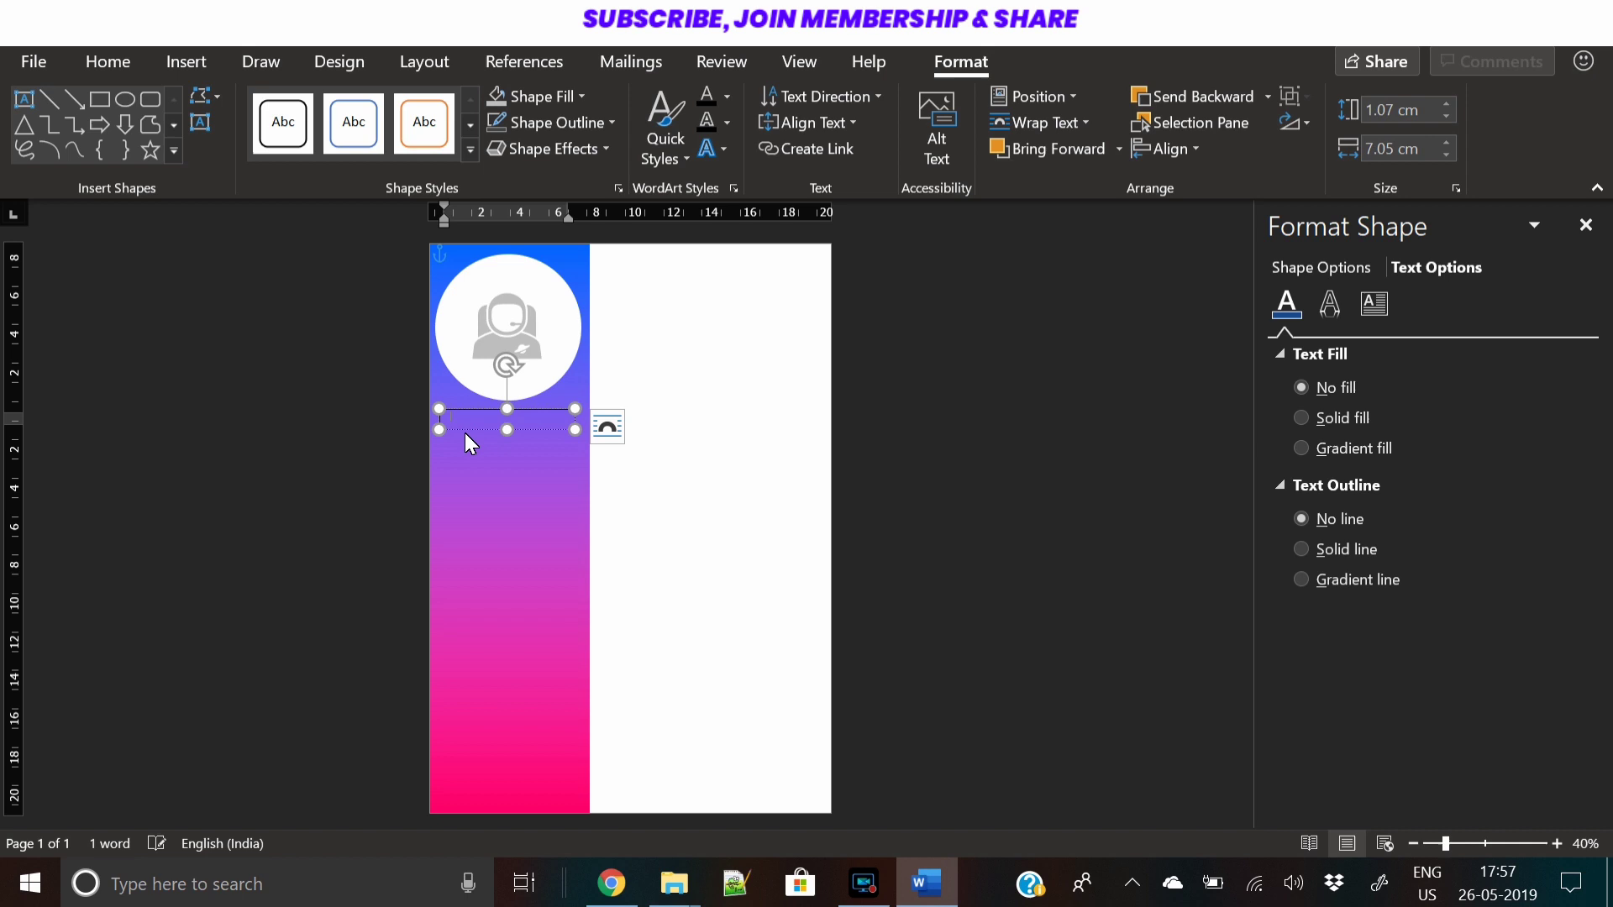
{"action": "key", "text": "ctrl+v"}
{"action": "left_click", "coordinate": [105, 66]}
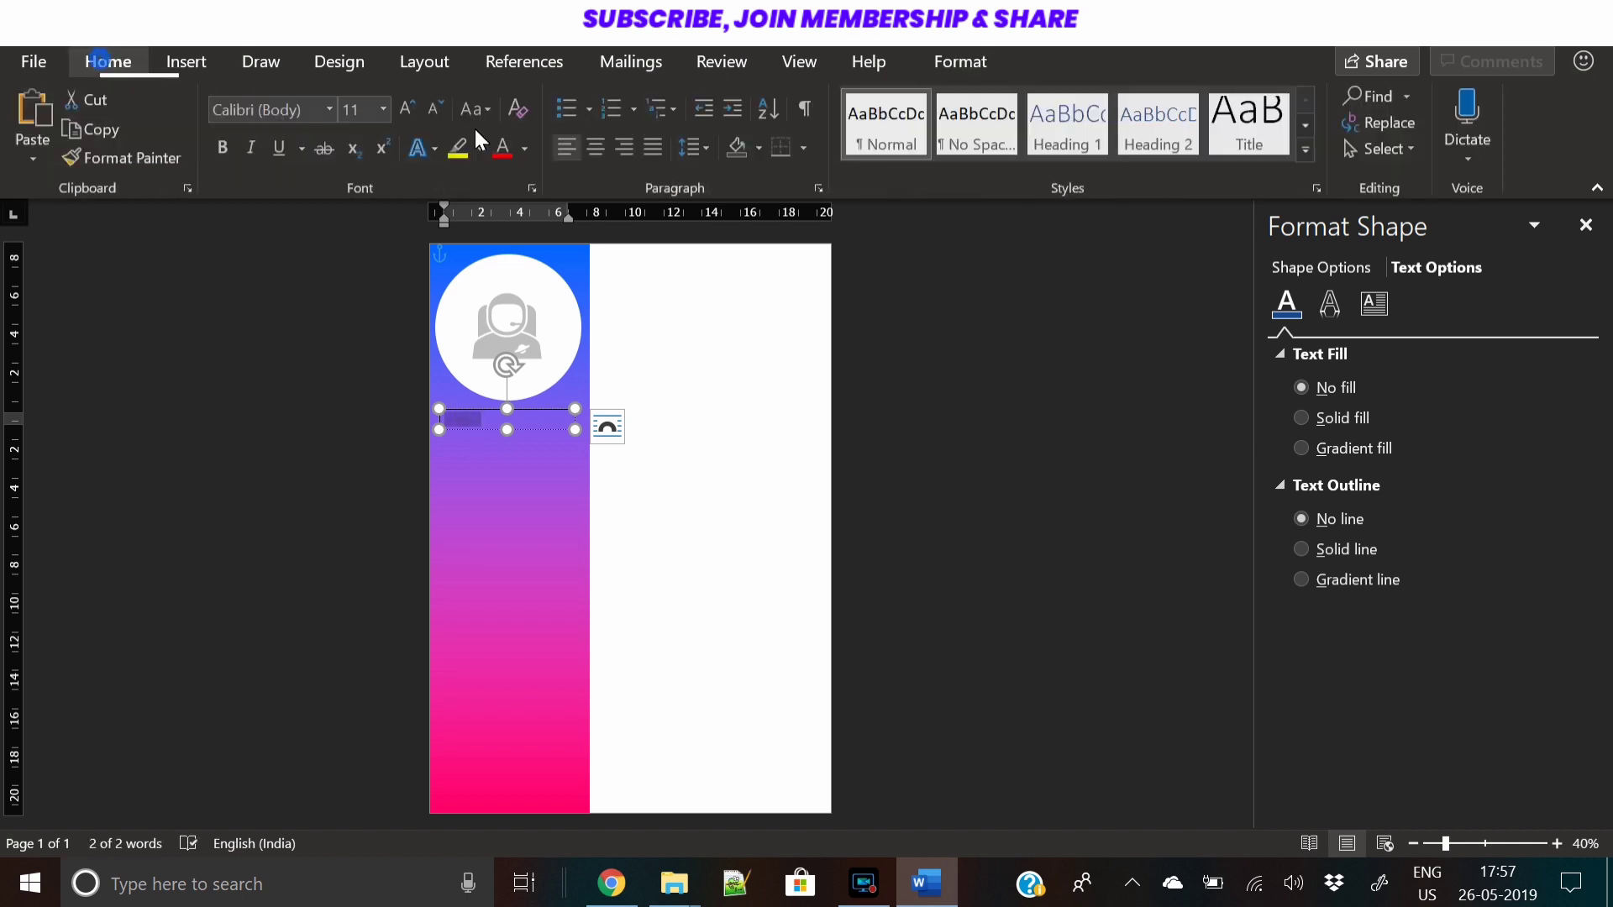
{"action": "left_click", "coordinate": [1556, 843]}
{"action": "left_click", "coordinate": [1556, 844]}
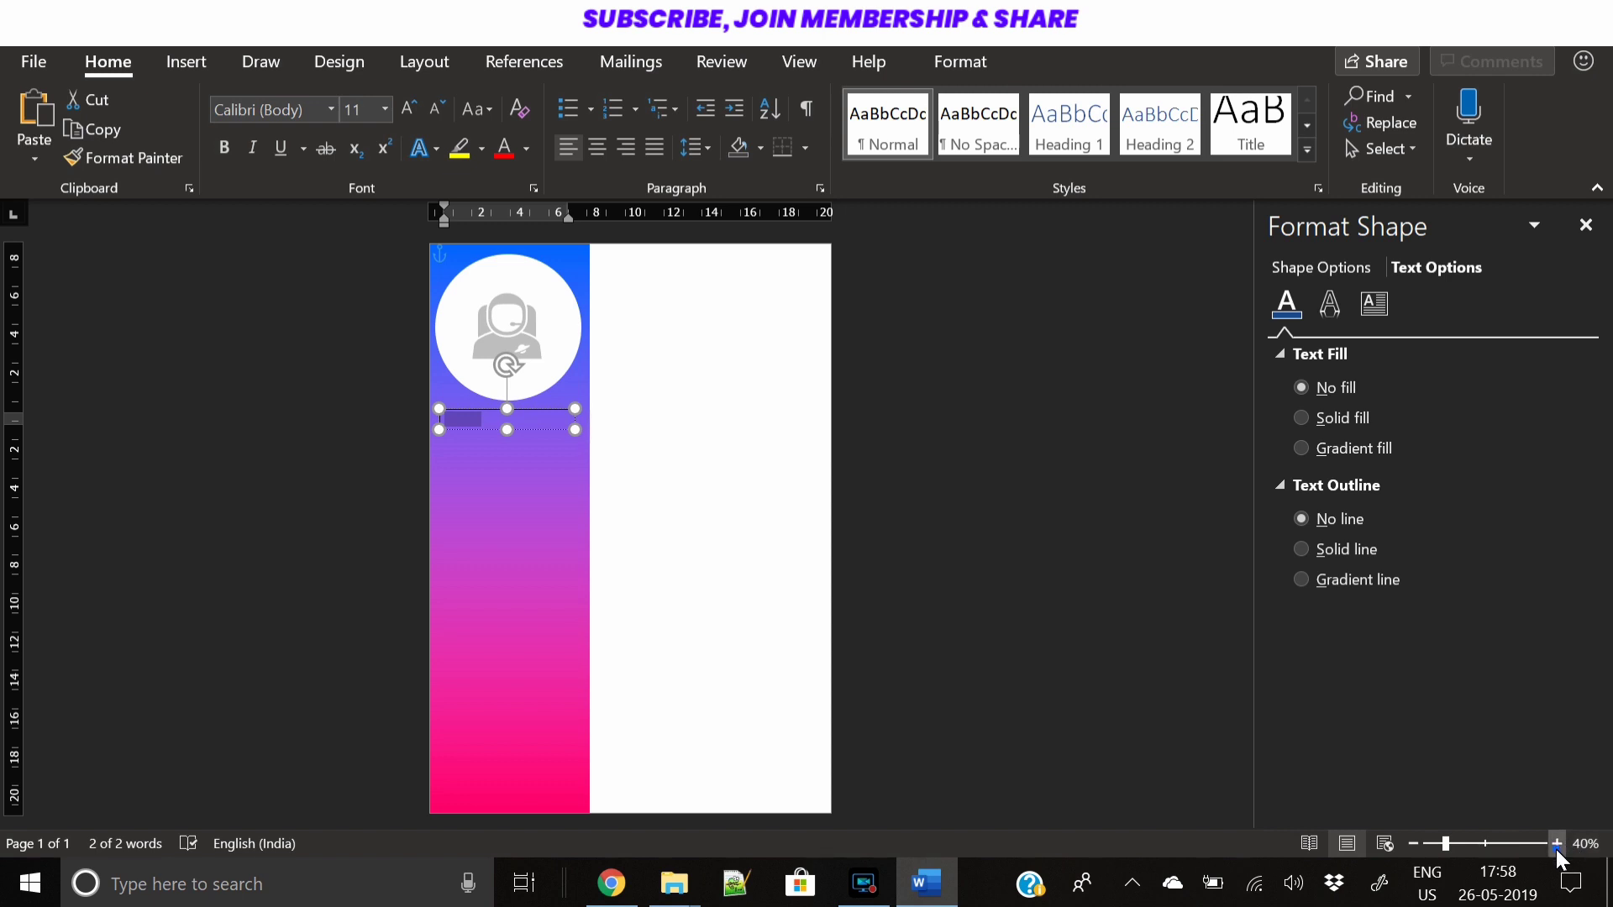
{"action": "left_click", "coordinate": [1556, 843]}
{"action": "left_click", "coordinate": [1556, 844]}
{"action": "left_click", "coordinate": [1556, 844]}
{"action": "left_click", "coordinate": [1557, 843]}
{"action": "left_click", "coordinate": [1556, 843]}
{"action": "left_click", "coordinate": [1556, 843]}
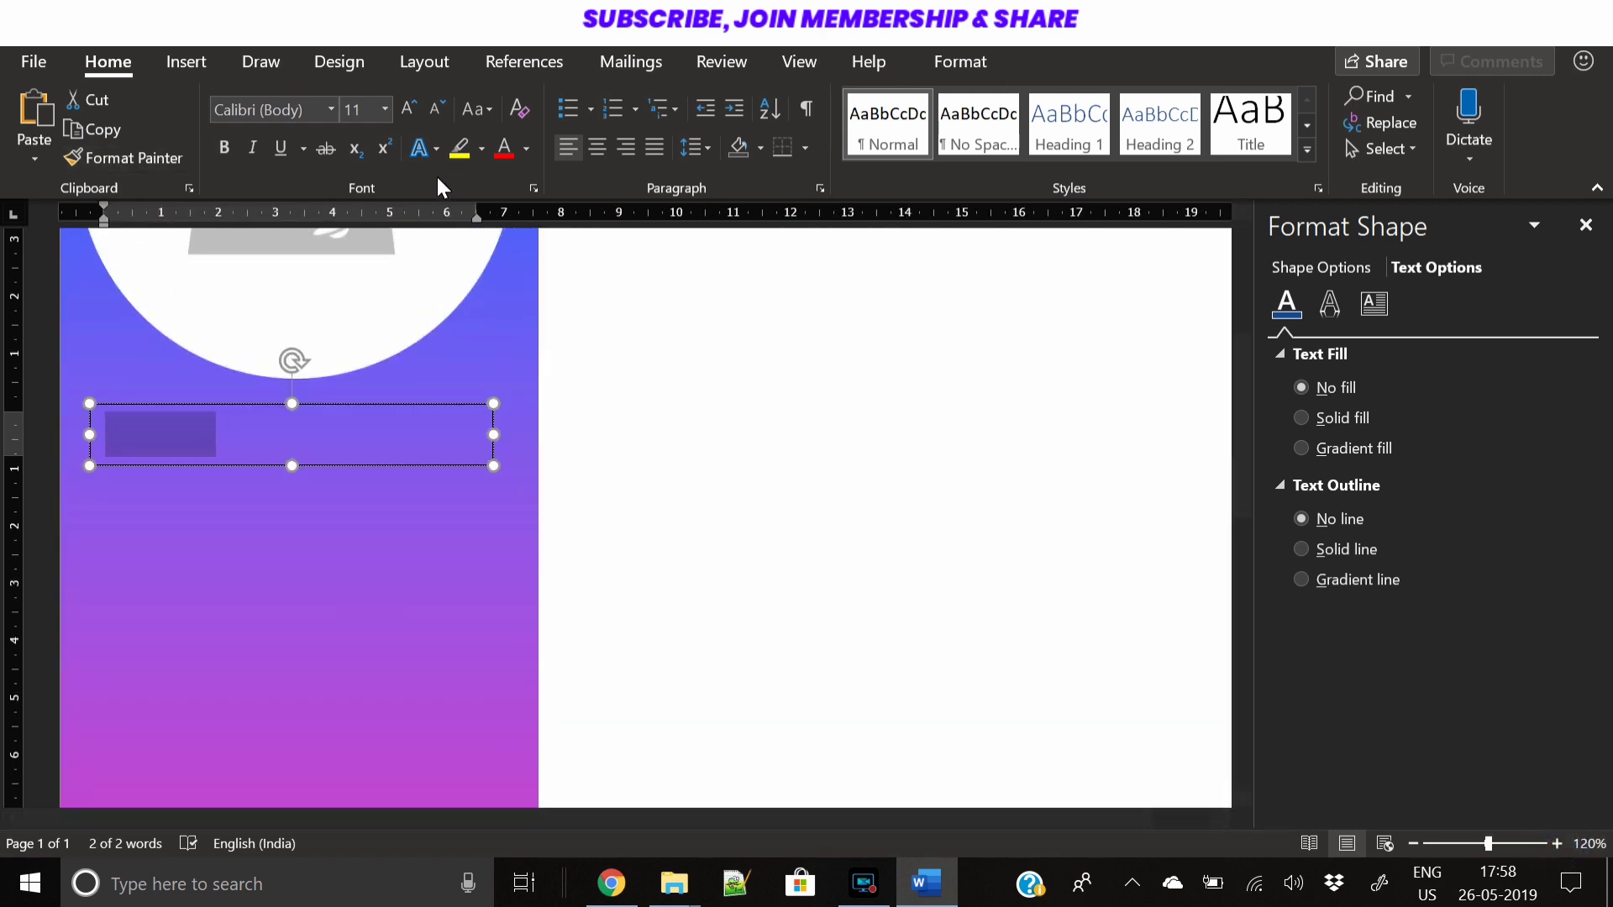
Make the name white and set its font to Montserrat
{"action": "left_click", "coordinate": [526, 149]}
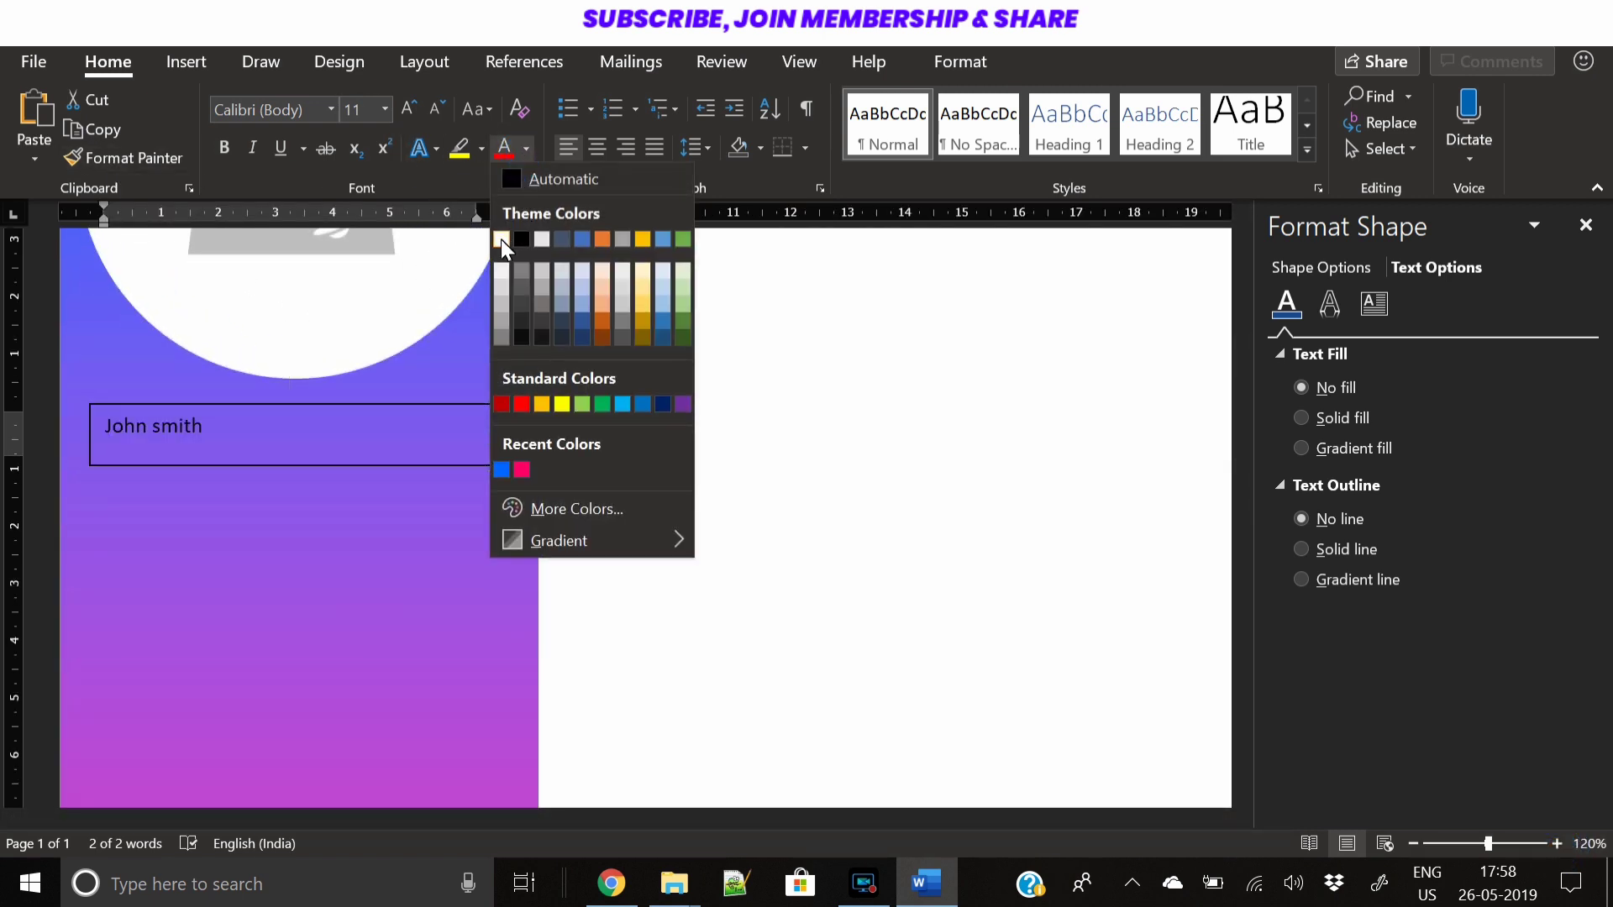
{"action": "left_click", "coordinate": [501, 239]}
{"action": "left_click", "coordinate": [298, 114]}
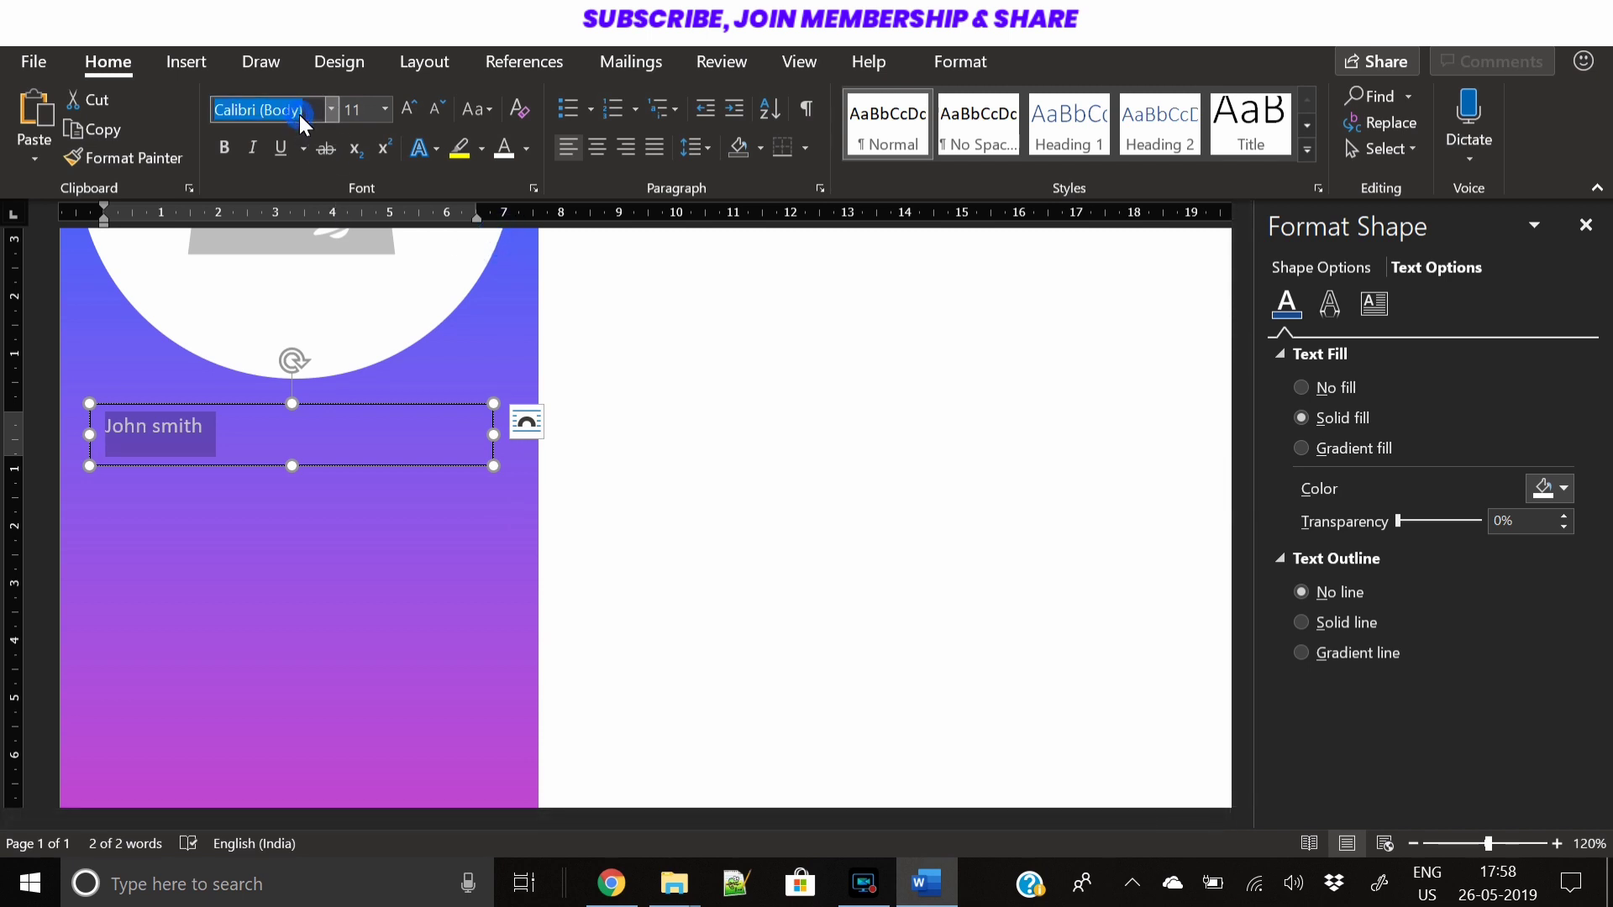
{"action": "type", "text": "Montserrat"}
{"action": "key", "text": "Return"}
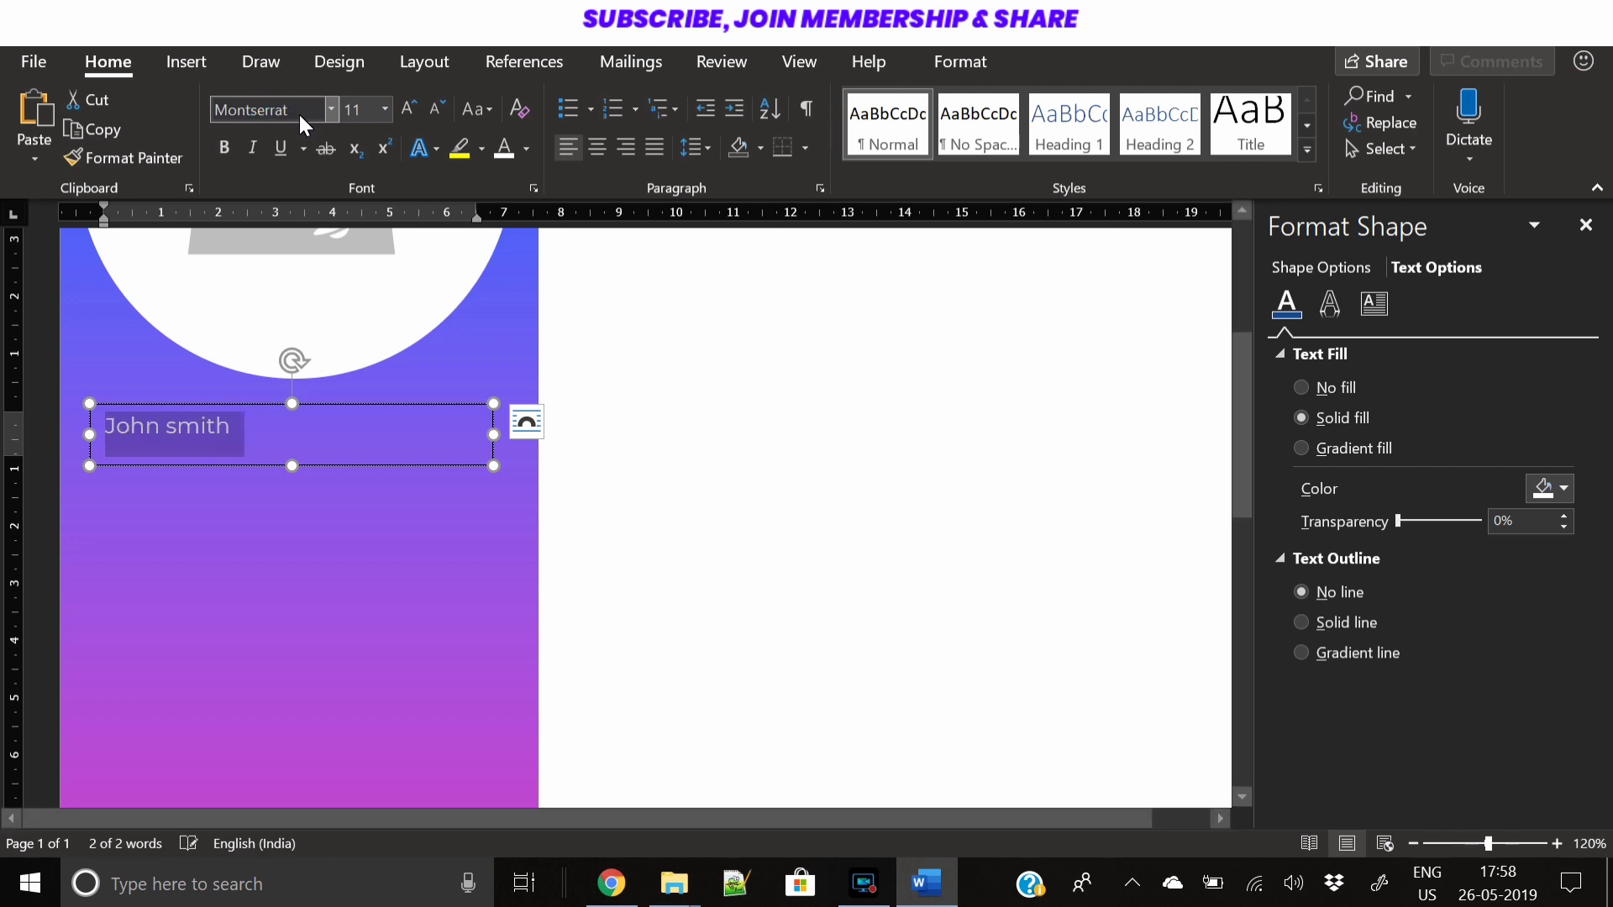
{"action": "left_click", "coordinate": [437, 154]}
{"action": "left_click", "coordinate": [436, 152]}
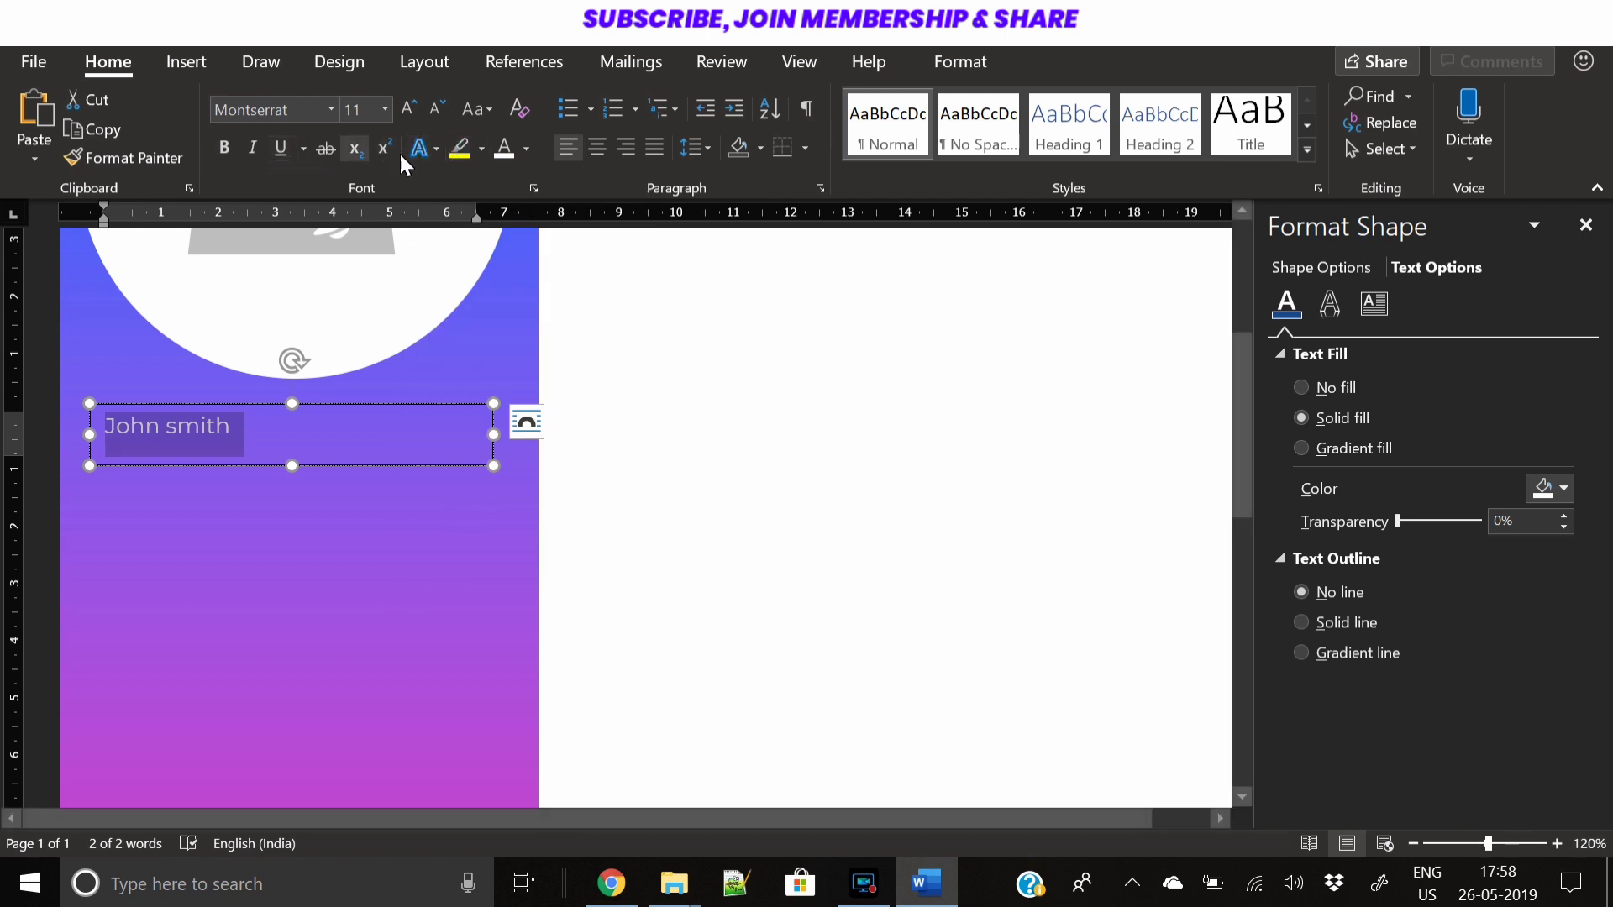
Capitalise each word of the name, grow it to 14 pt and centre it
{"action": "left_click", "coordinate": [486, 111]}
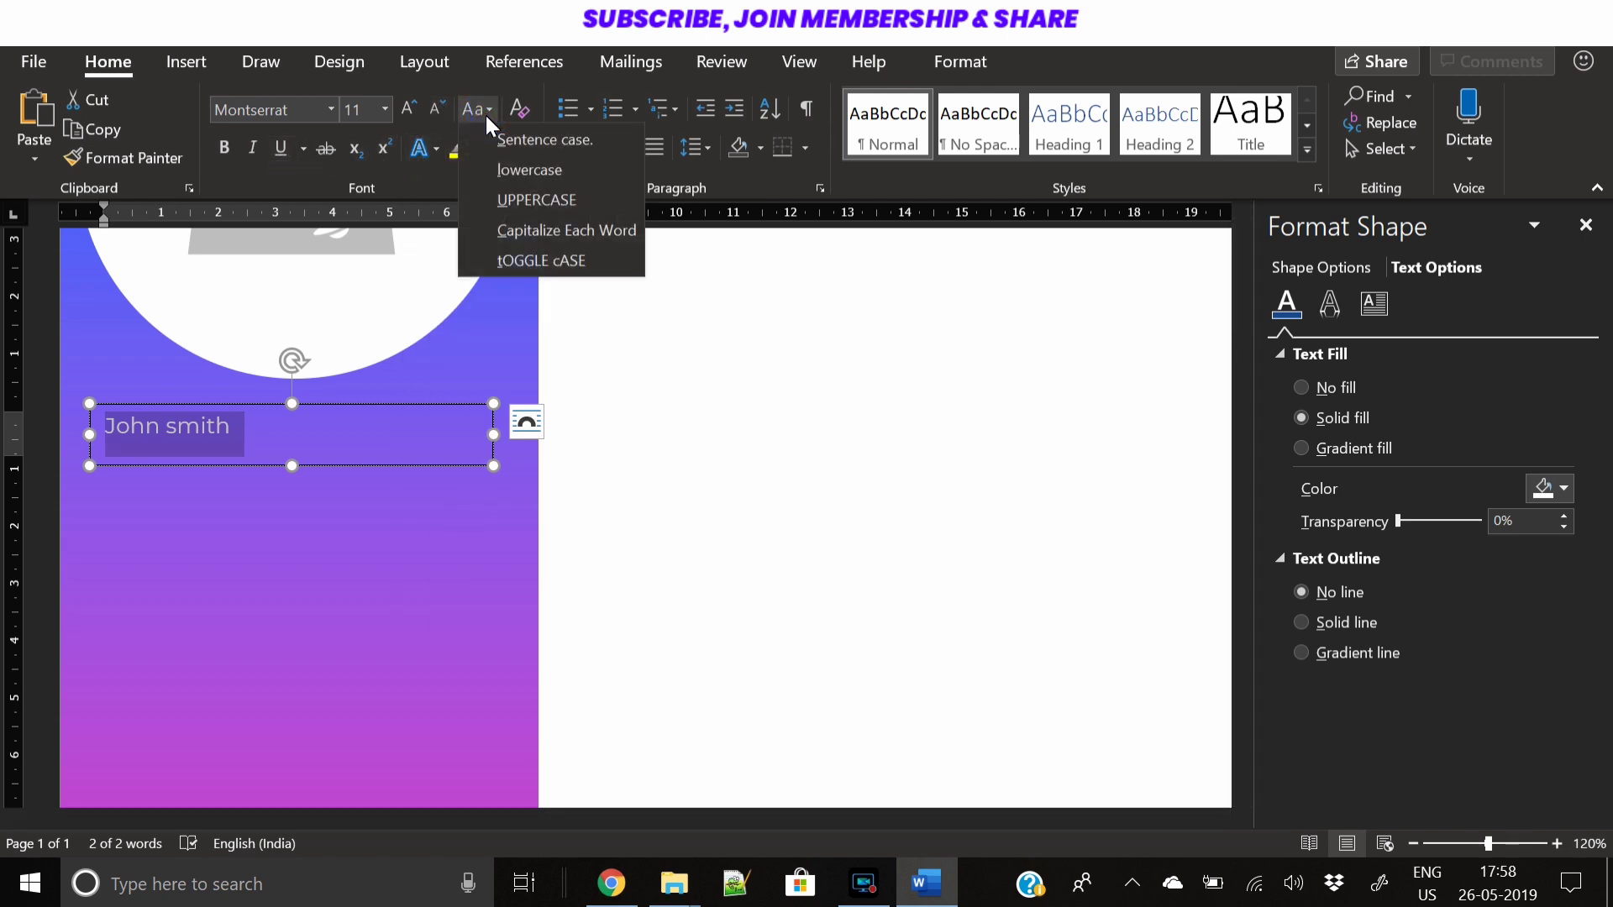
{"action": "left_click", "coordinate": [511, 228]}
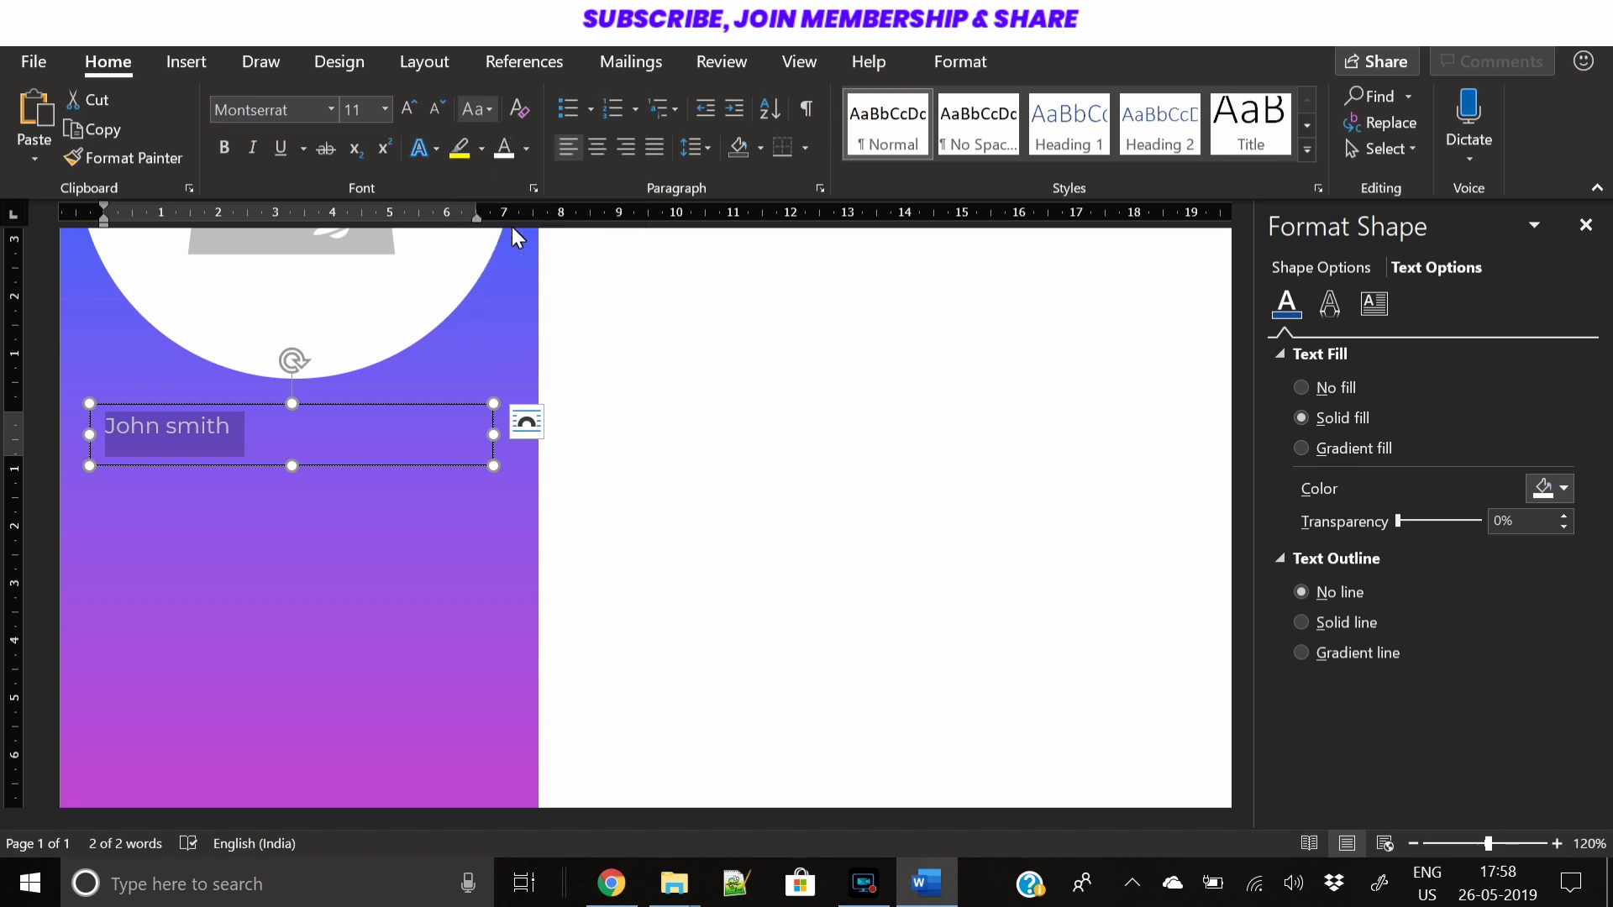
{"action": "left_click", "coordinate": [407, 109]}
{"action": "left_click", "coordinate": [407, 109]}
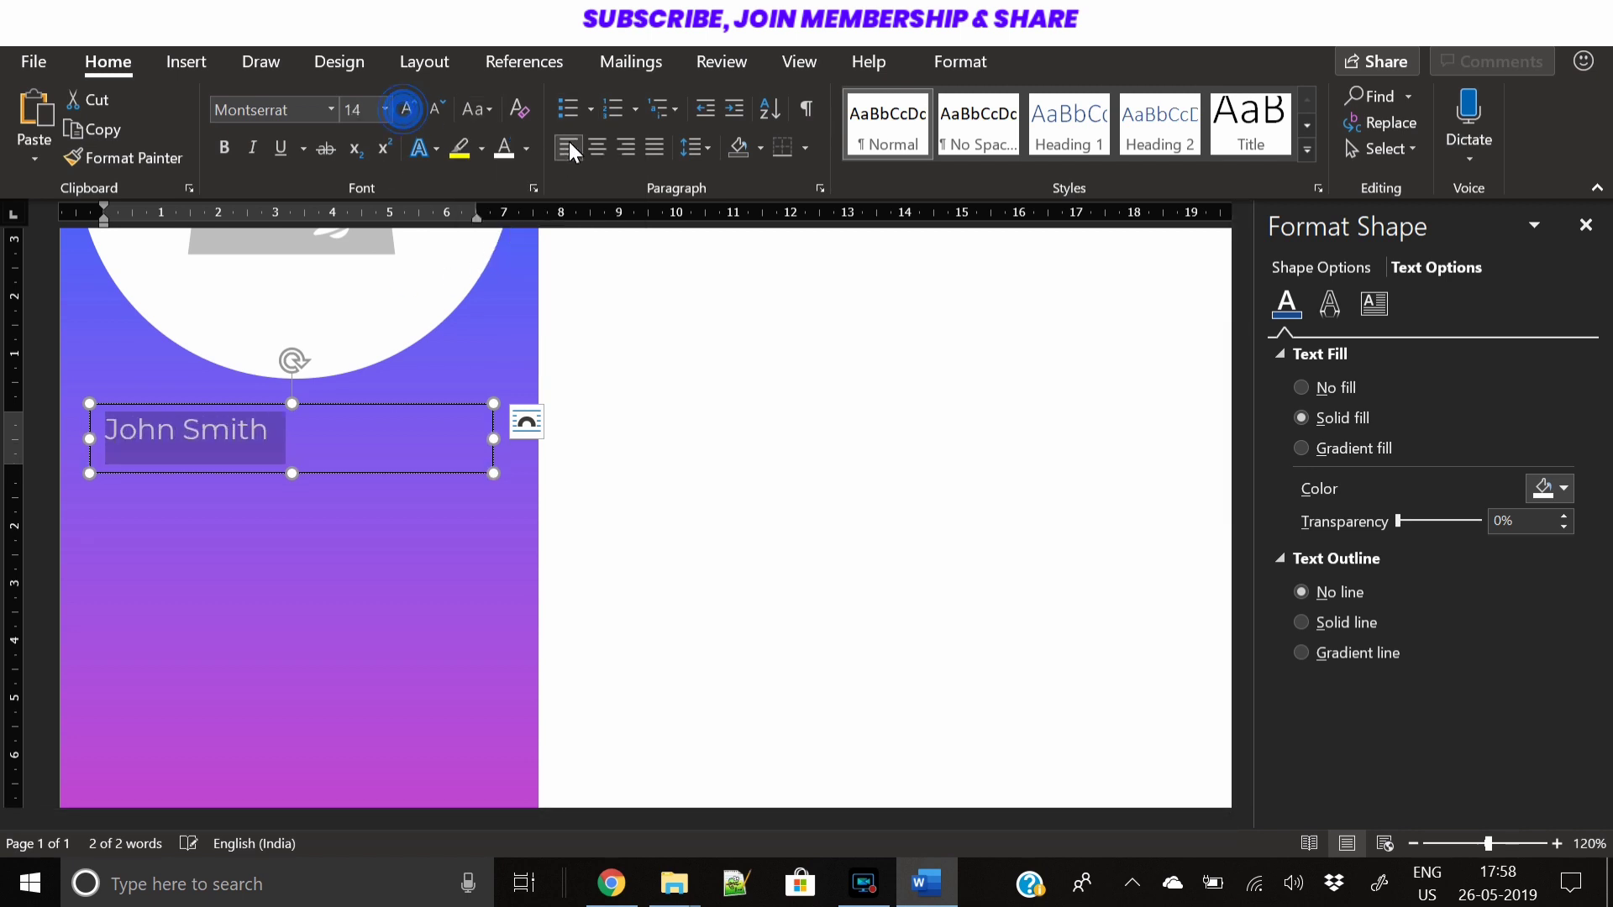
{"action": "left_click", "coordinate": [596, 148]}
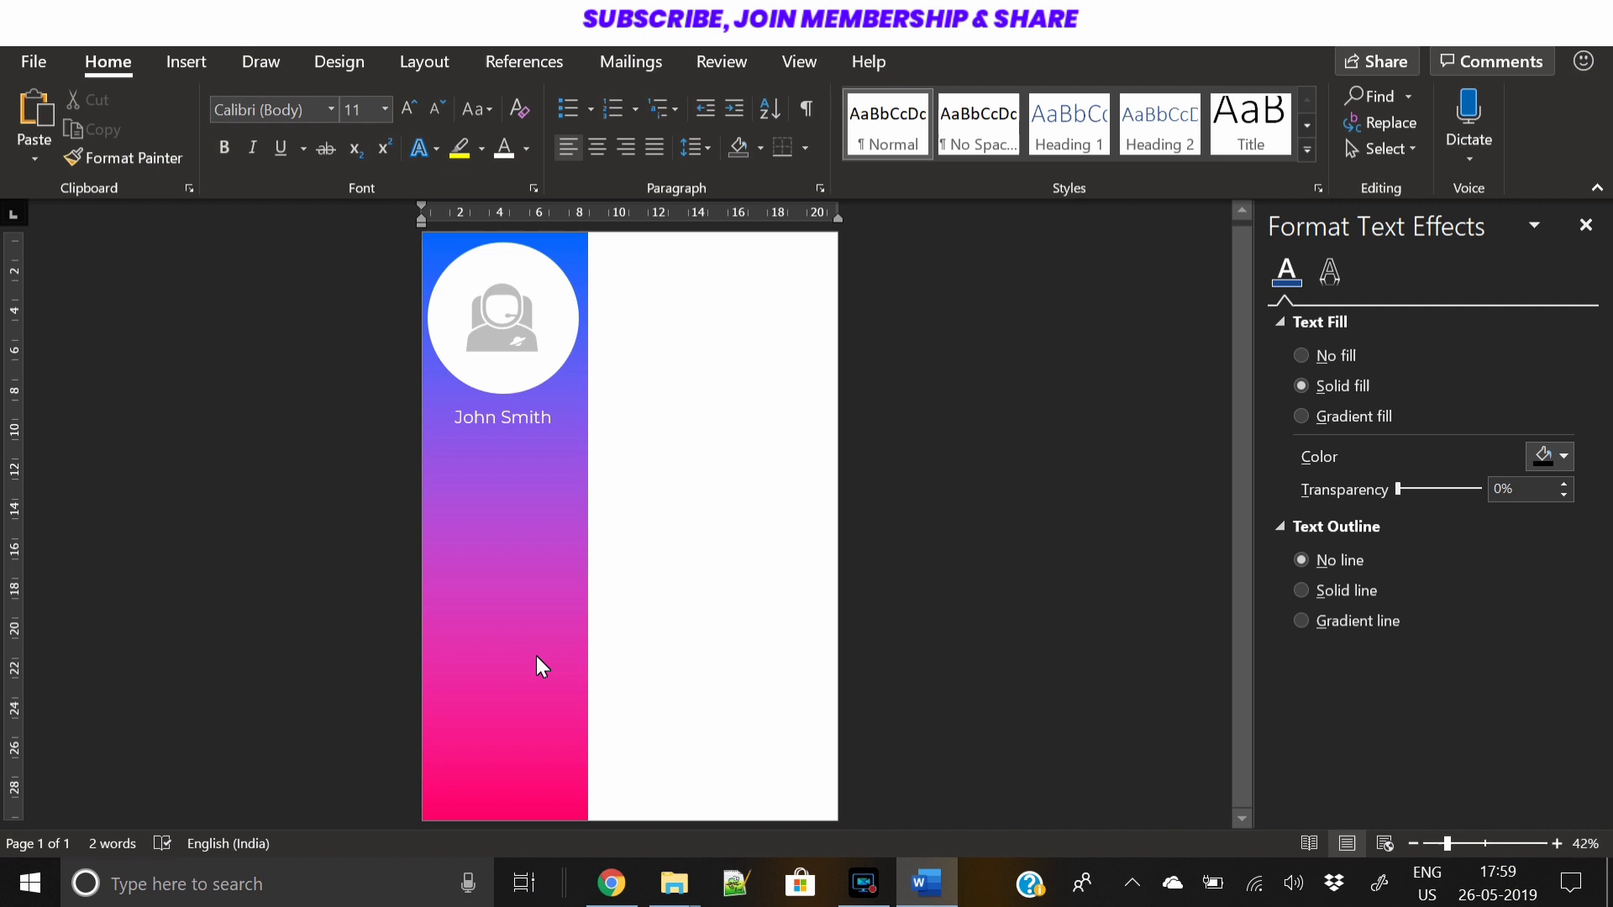
Drag the blue gradient stop left so blue reaches further down the sidebar
{"action": "left_click", "coordinate": [506, 597]}
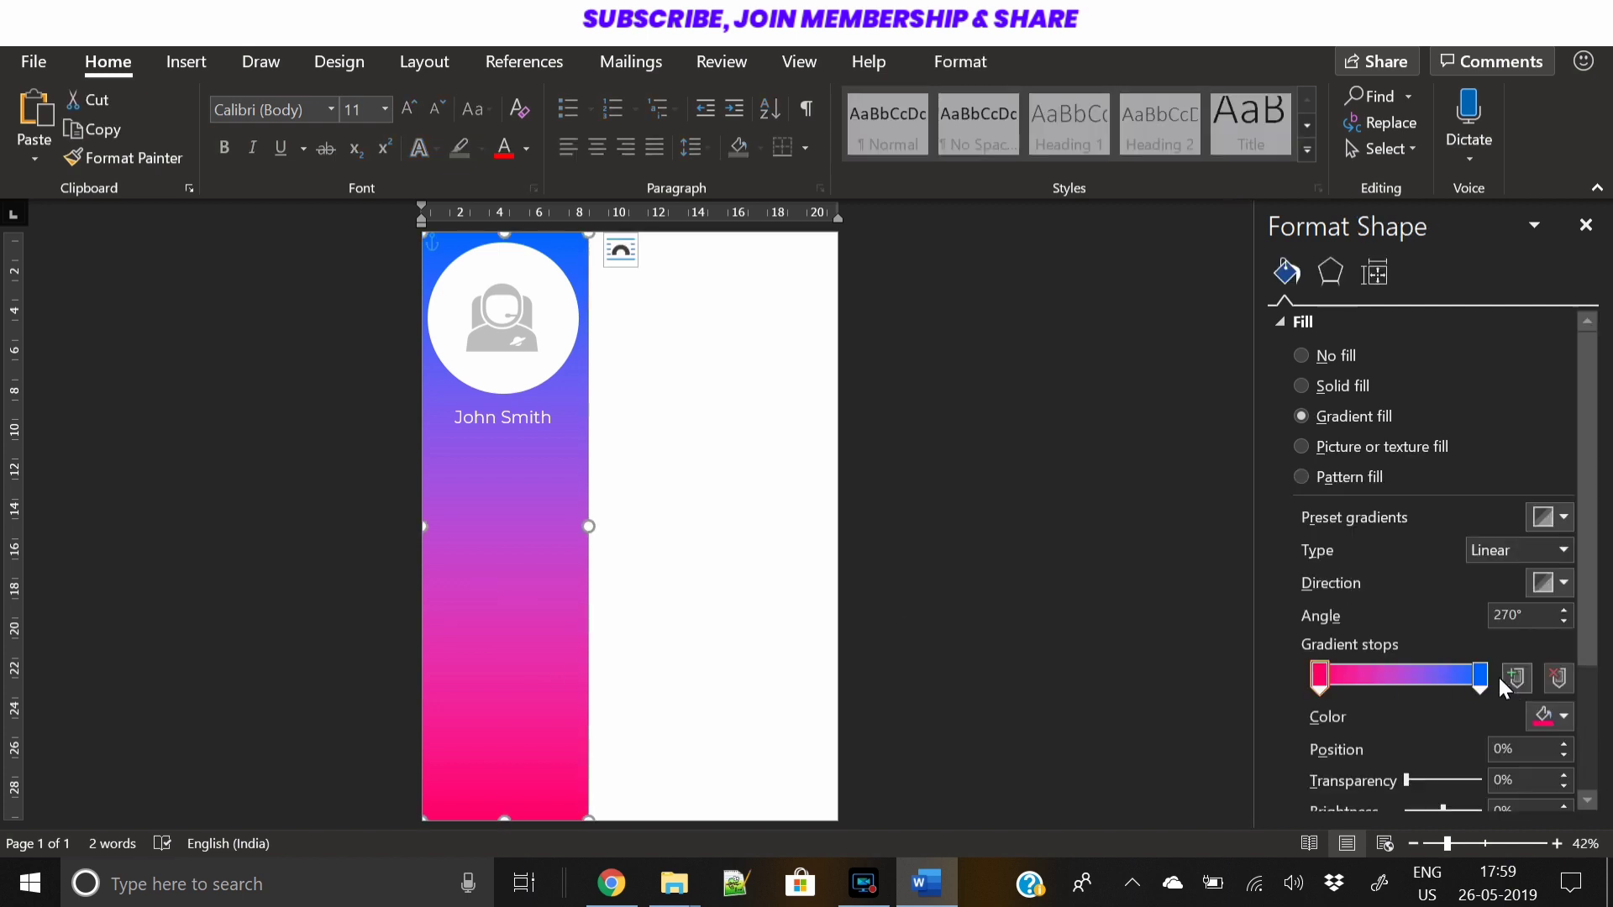
{"action": "left_click_drag", "start_coordinate": [1473, 682], "coordinate": [1430, 677]}
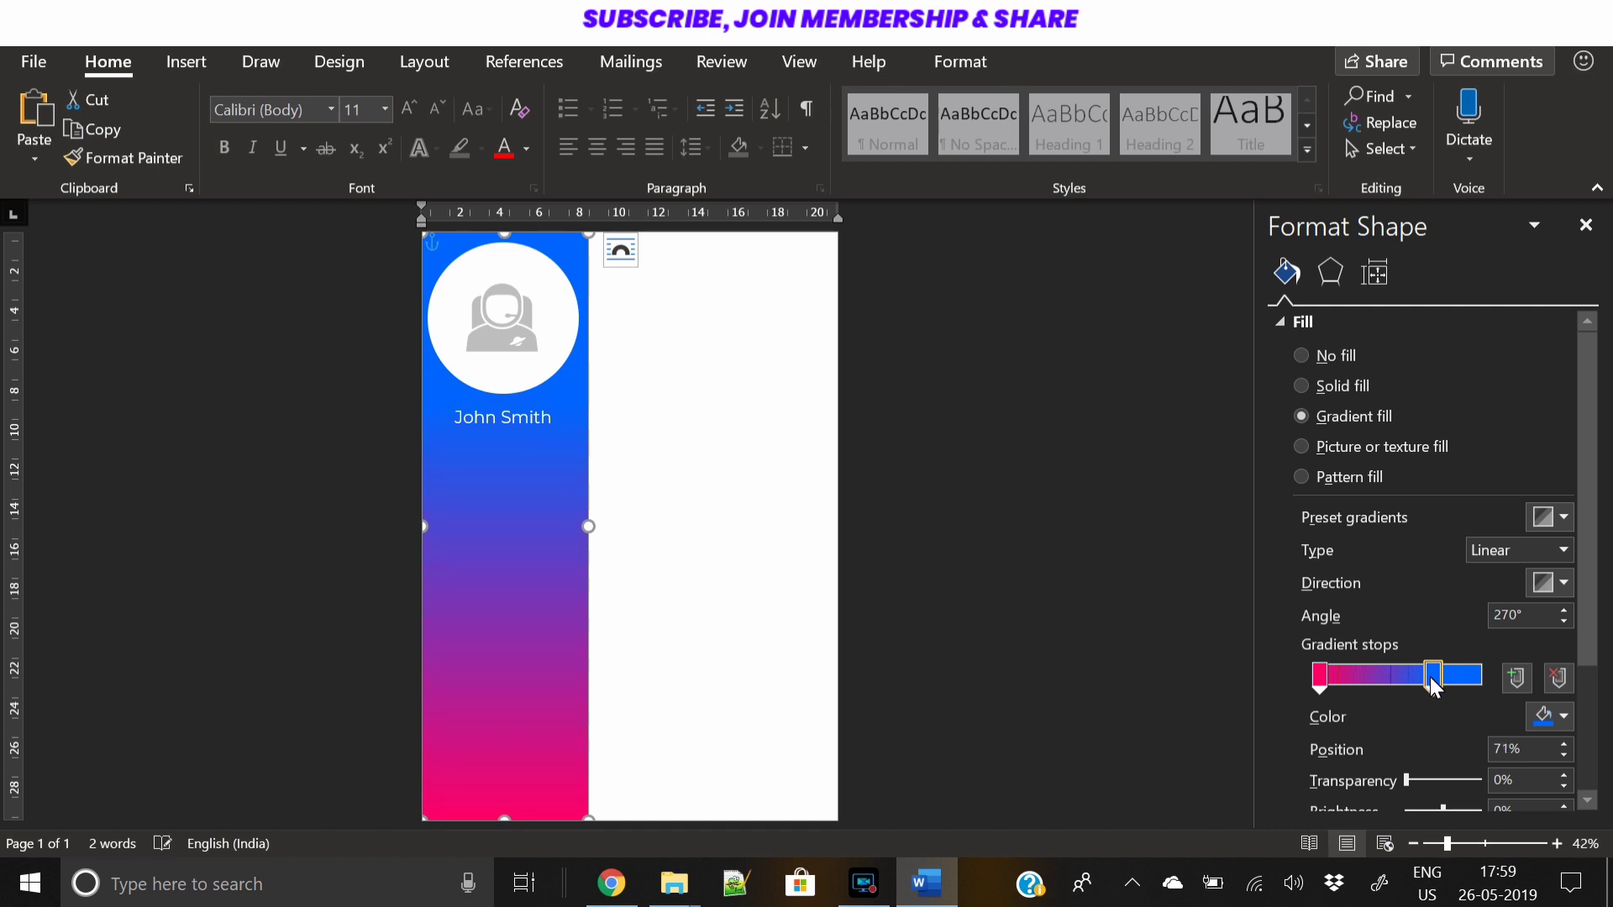
{"action": "left_click", "coordinate": [874, 494]}
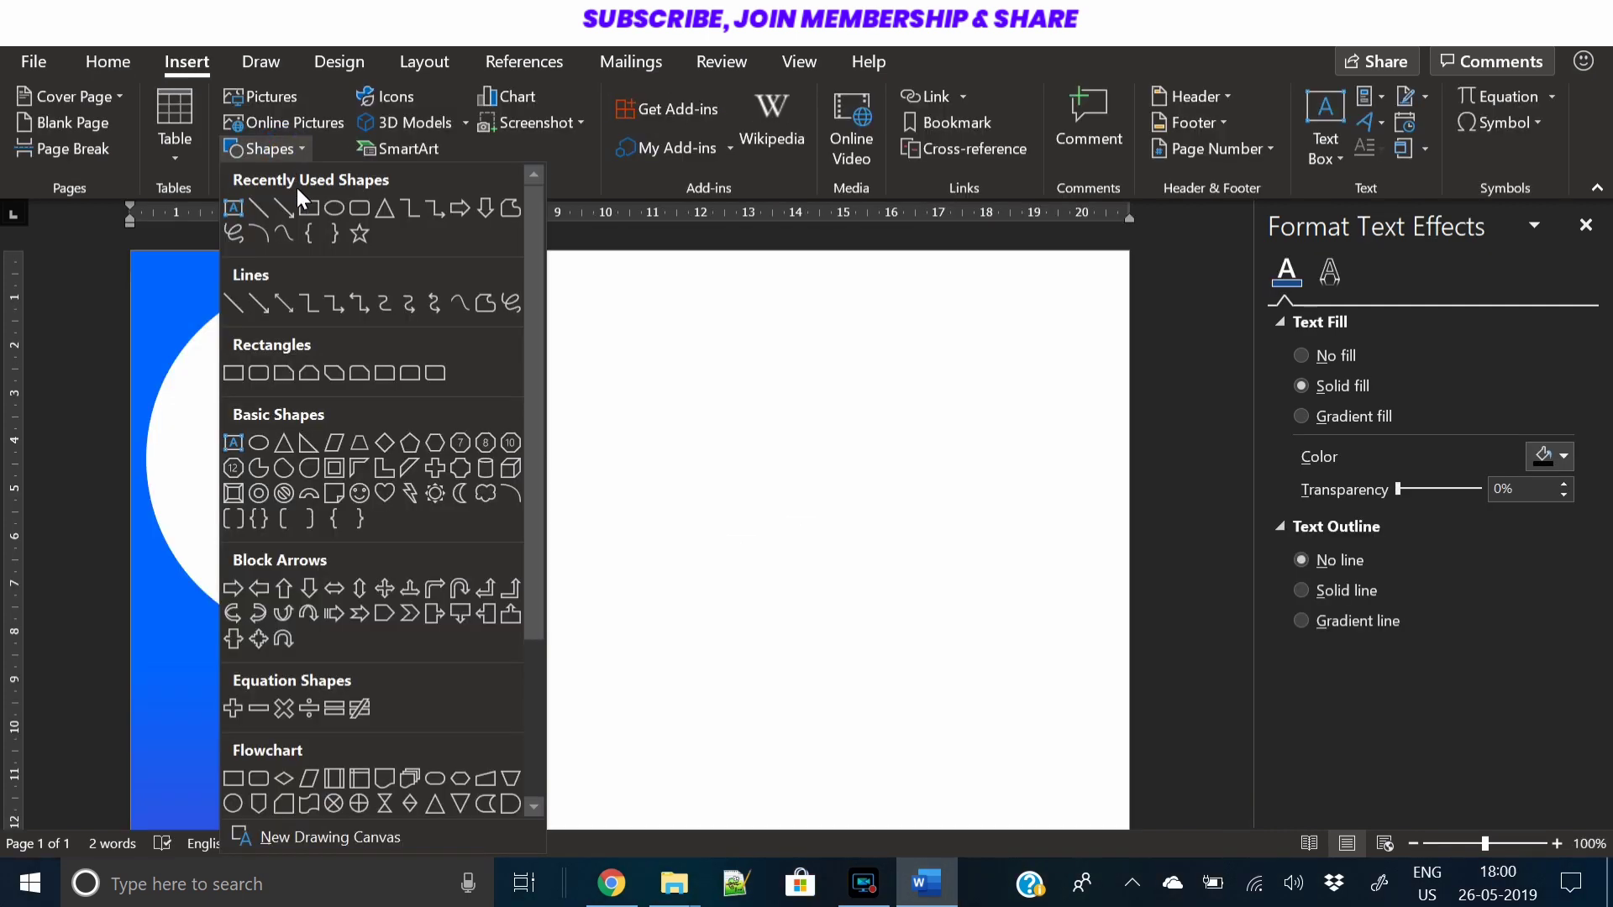
Draw a thin 7.41 cm donut ring around the profile circle with no fill and a light grey outline
{"action": "left_click", "coordinate": [256, 502]}
{"action": "left_click_drag", "start_coordinate": [321, 470], "coordinate": [492, 558]}
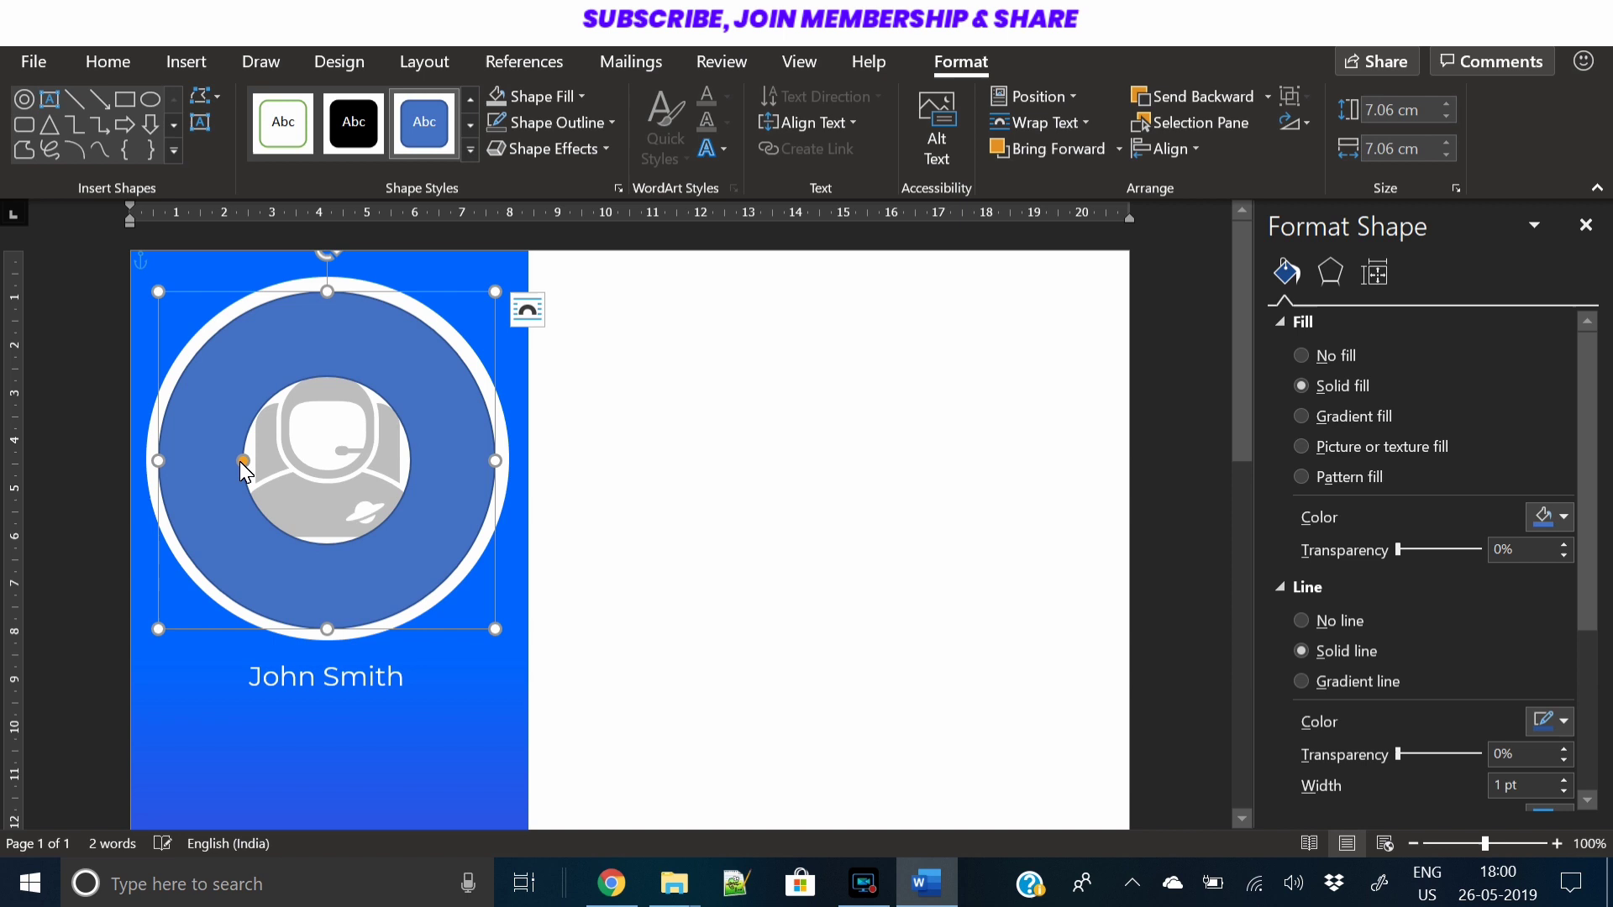
{"action": "left_click_drag", "start_coordinate": [241, 460], "coordinate": [159, 465]}
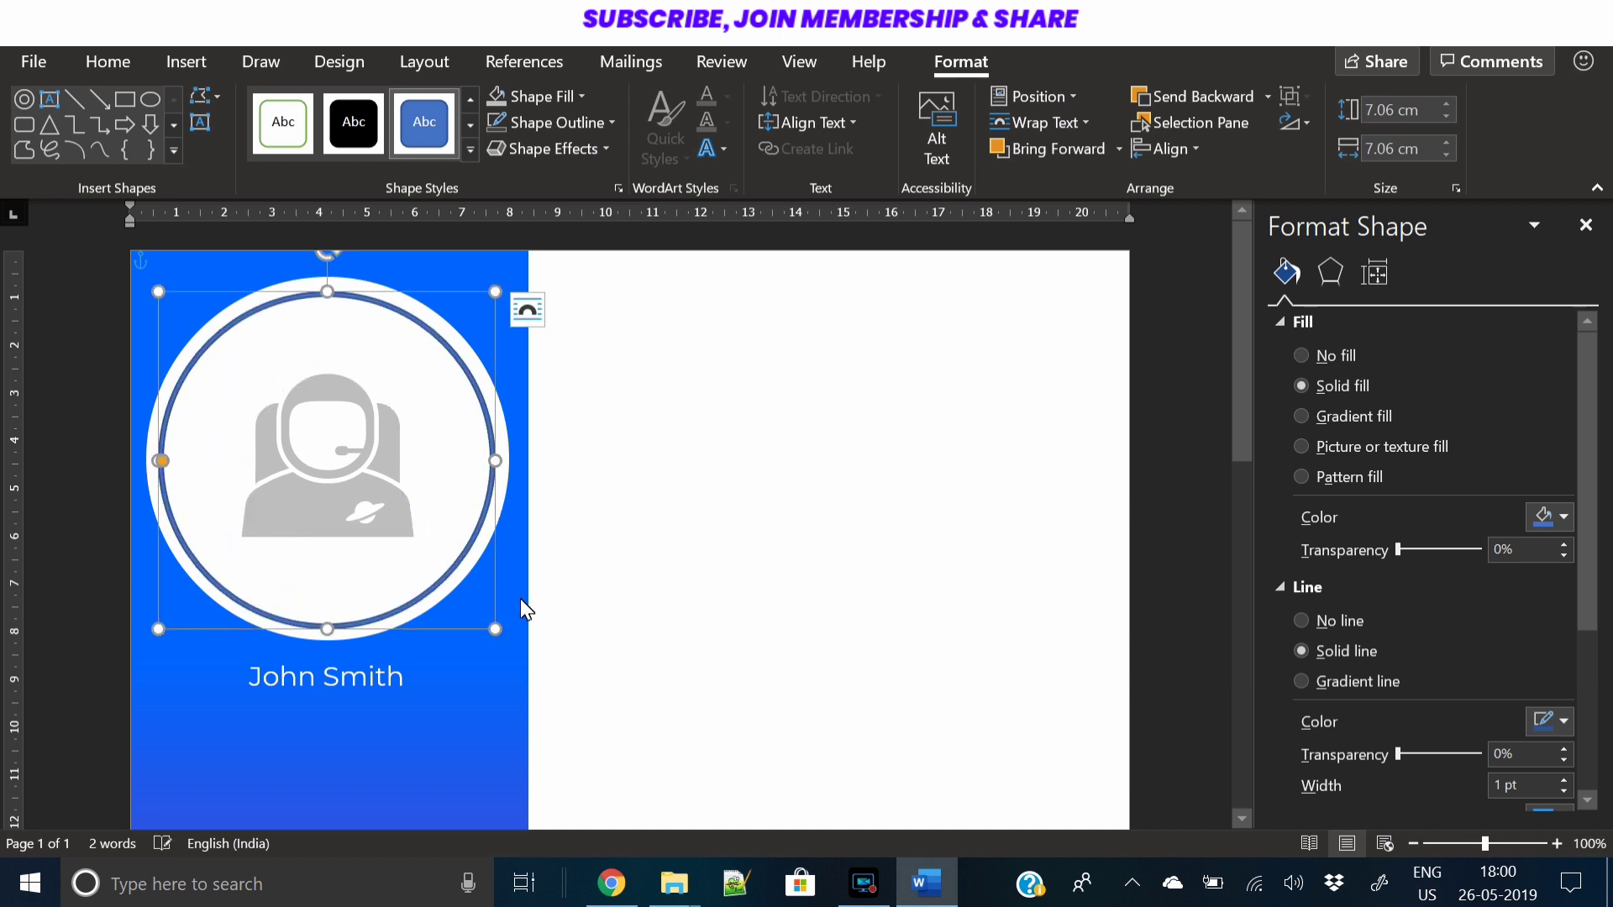
{"action": "left_click_drag", "start_coordinate": [495, 628], "coordinate": [502, 633]}
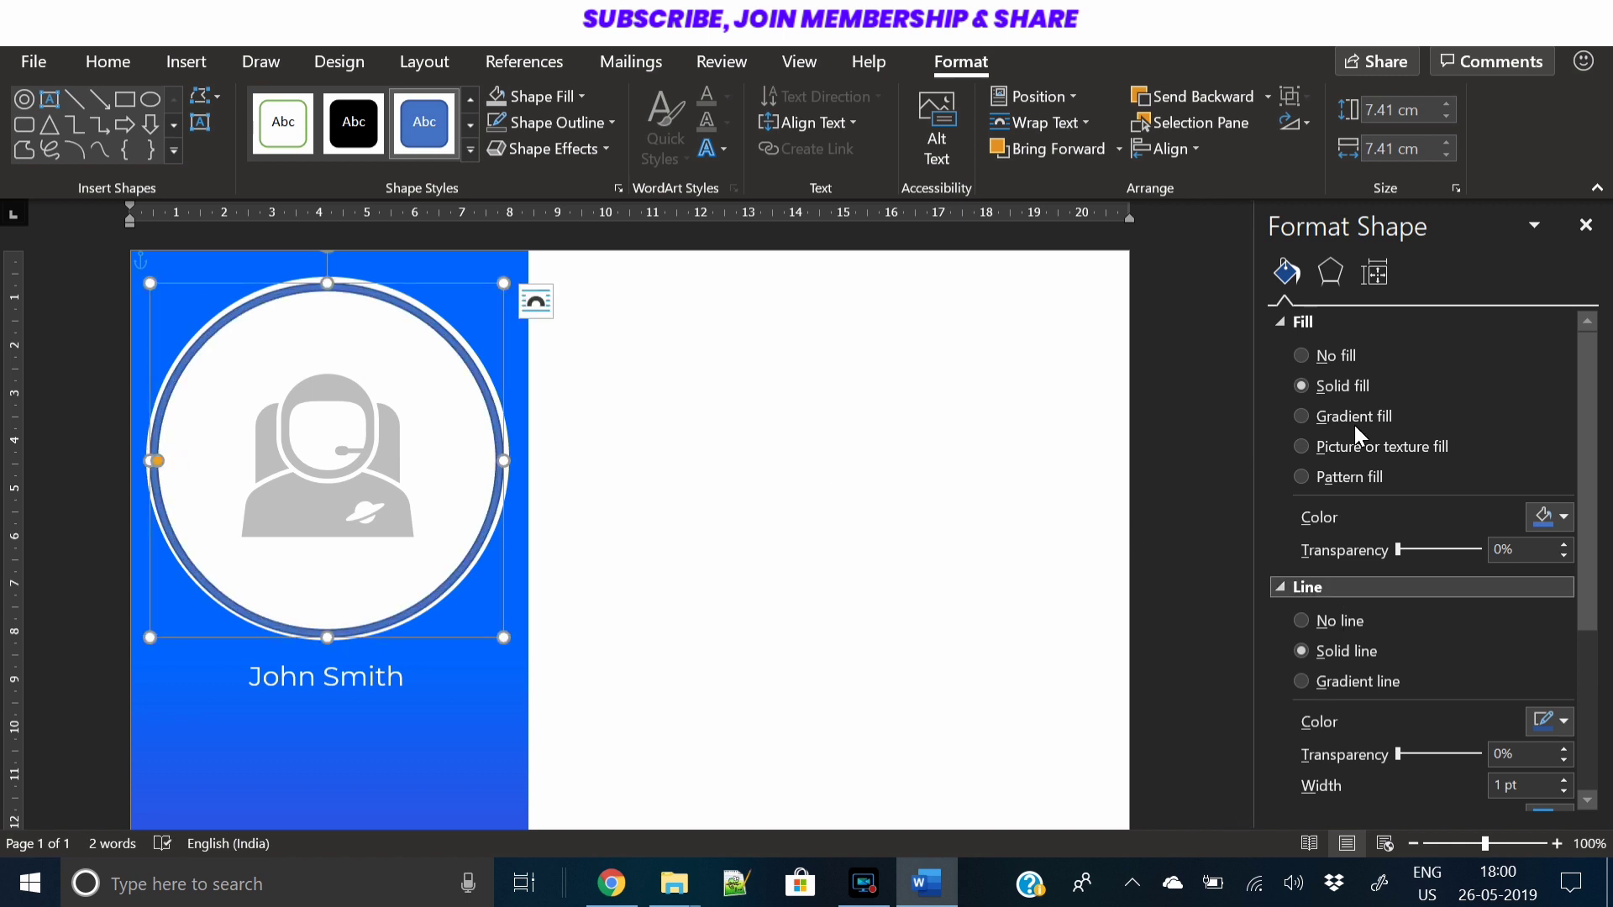
{"action": "left_click", "coordinate": [1343, 355]}
{"action": "left_click", "coordinate": [1549, 651]}
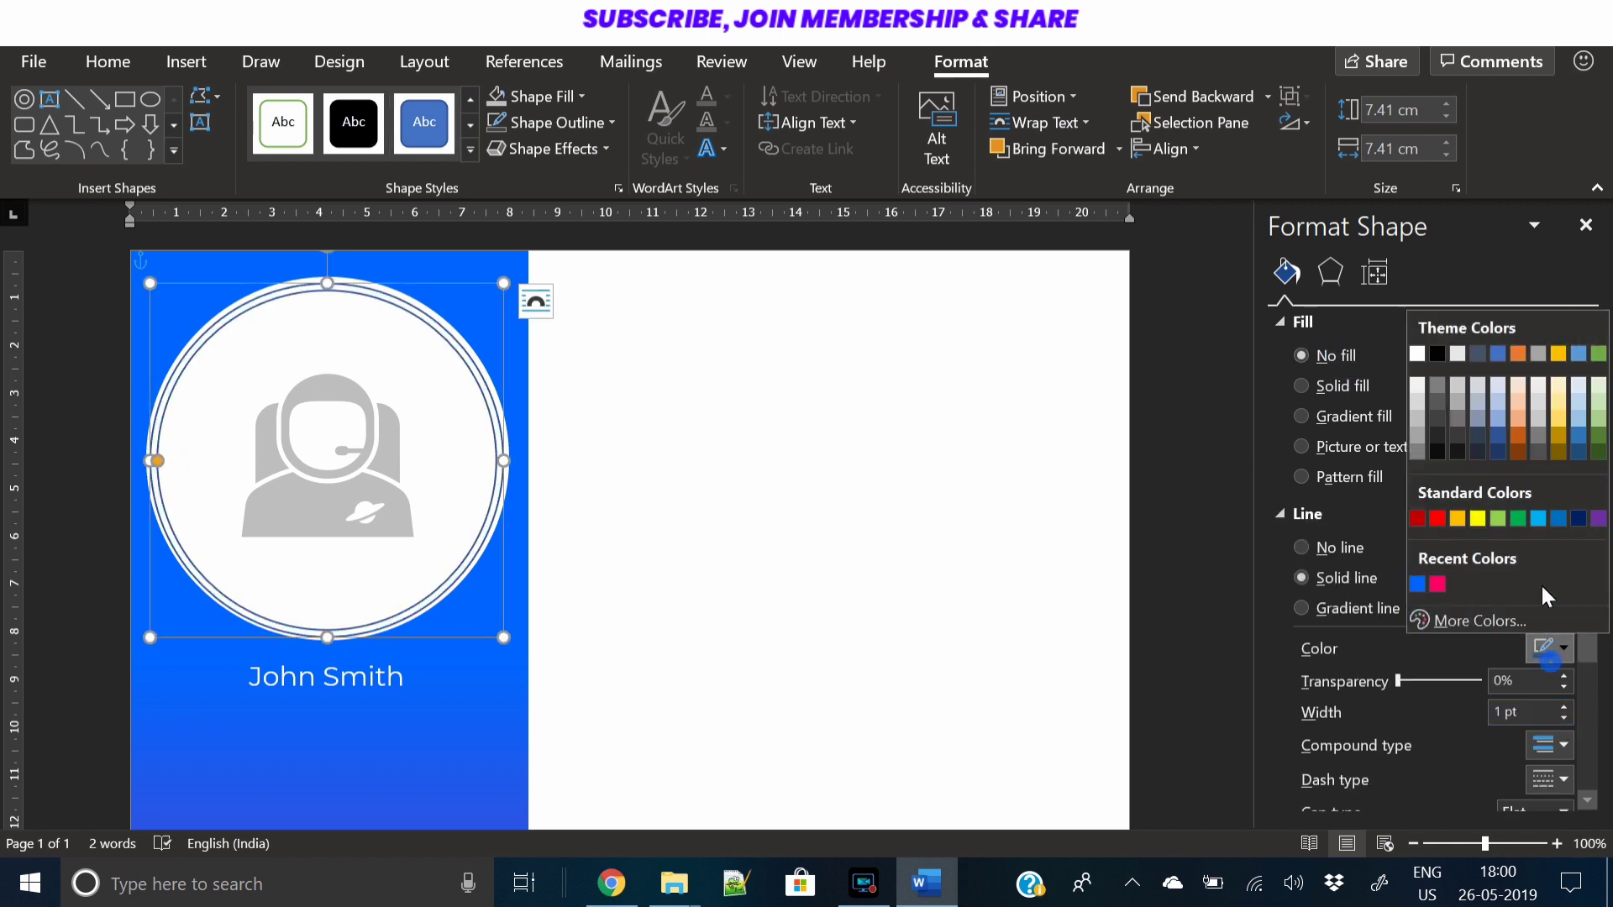
{"action": "left_click", "coordinate": [1417, 417]}
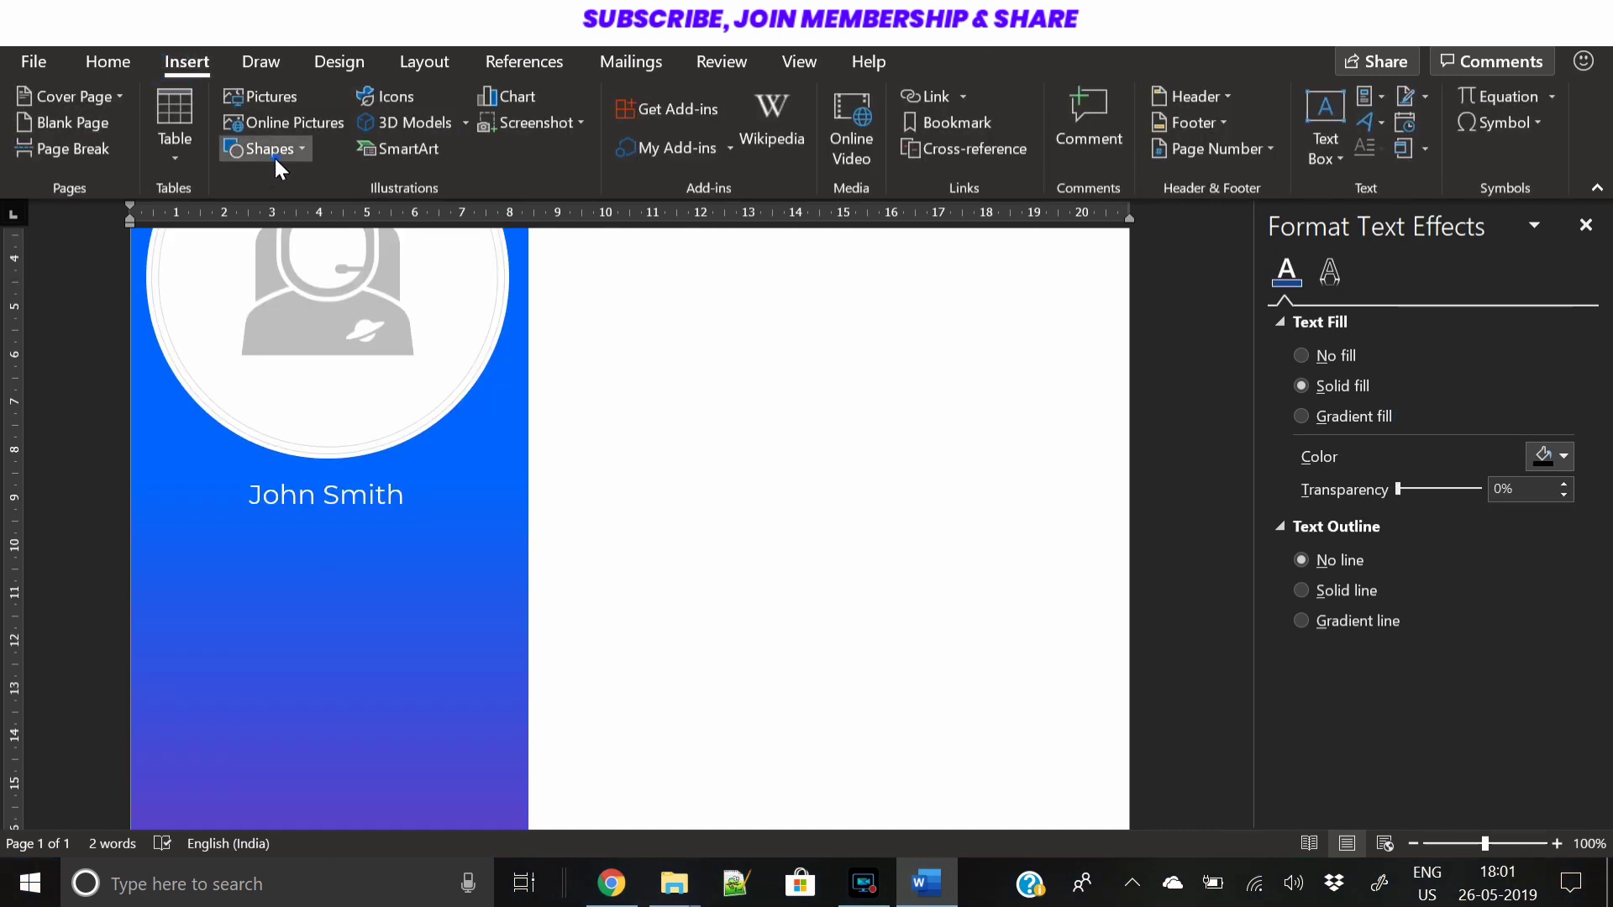
Draw a white horizontal line beneath the name
{"action": "left_click", "coordinate": [274, 155]}
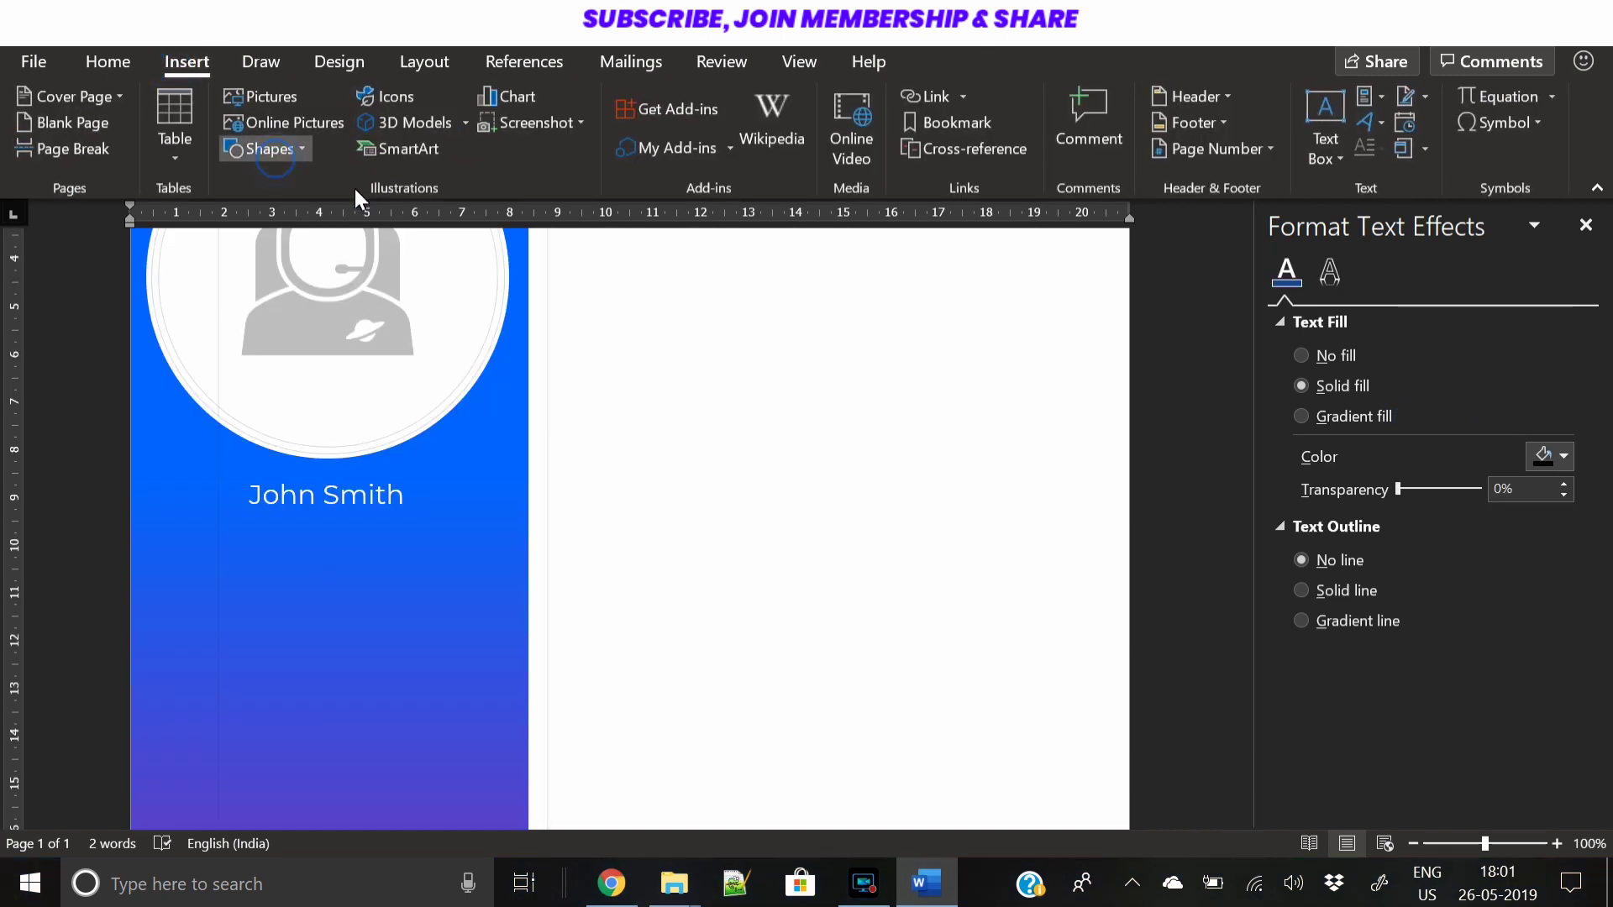
{"action": "left_click", "coordinate": [289, 208]}
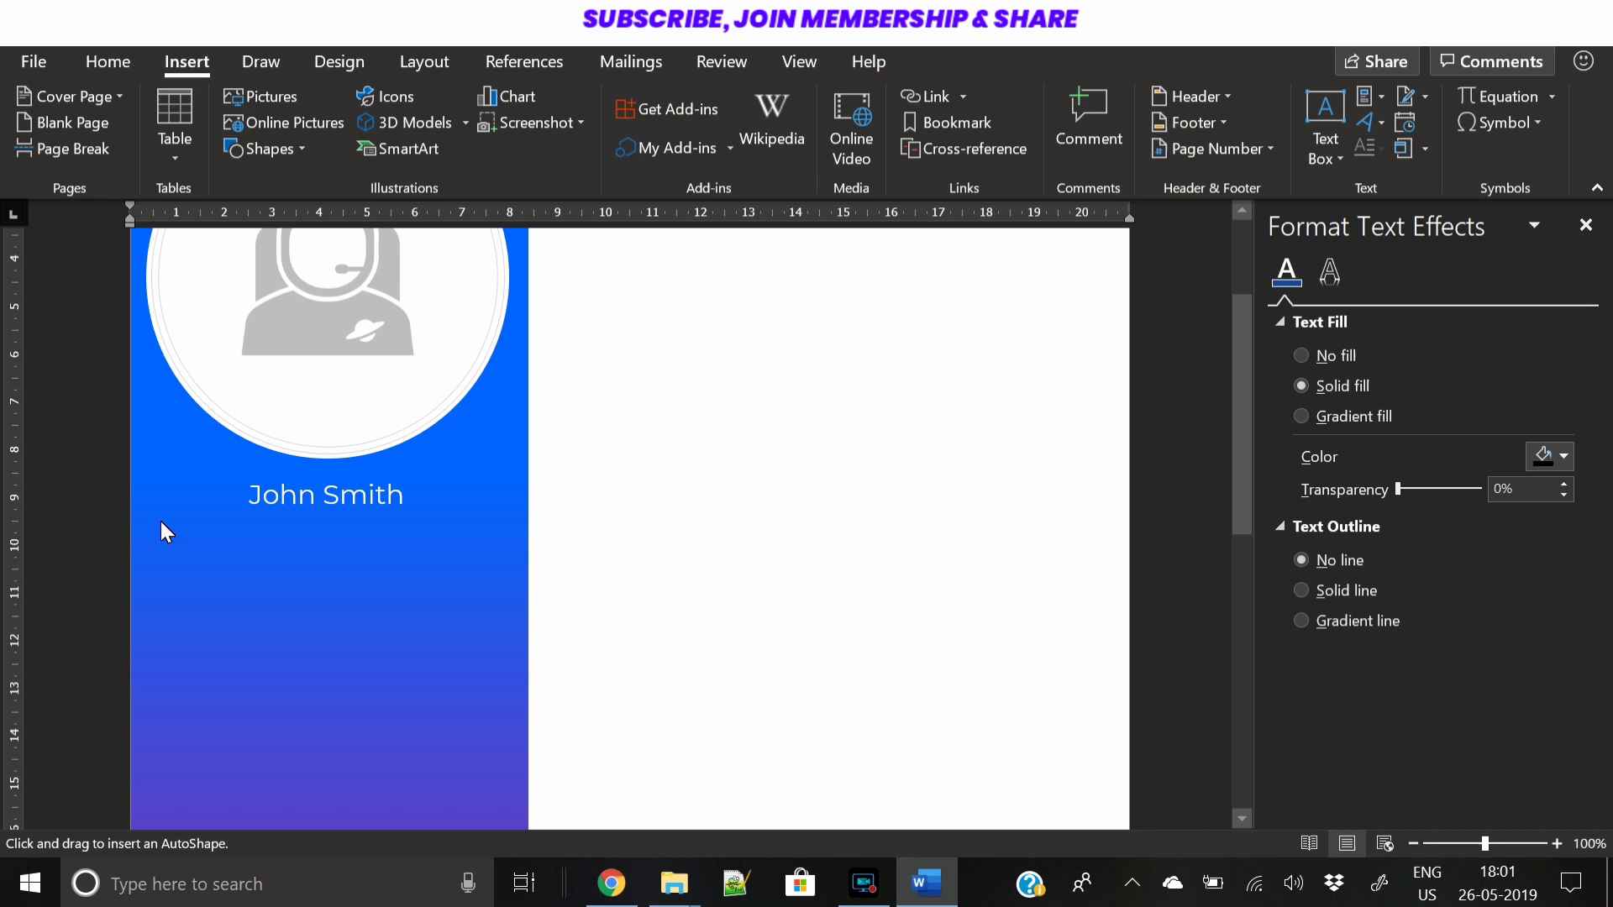
{"action": "left_click_drag", "start_coordinate": [161, 522], "coordinate": [287, 523]}
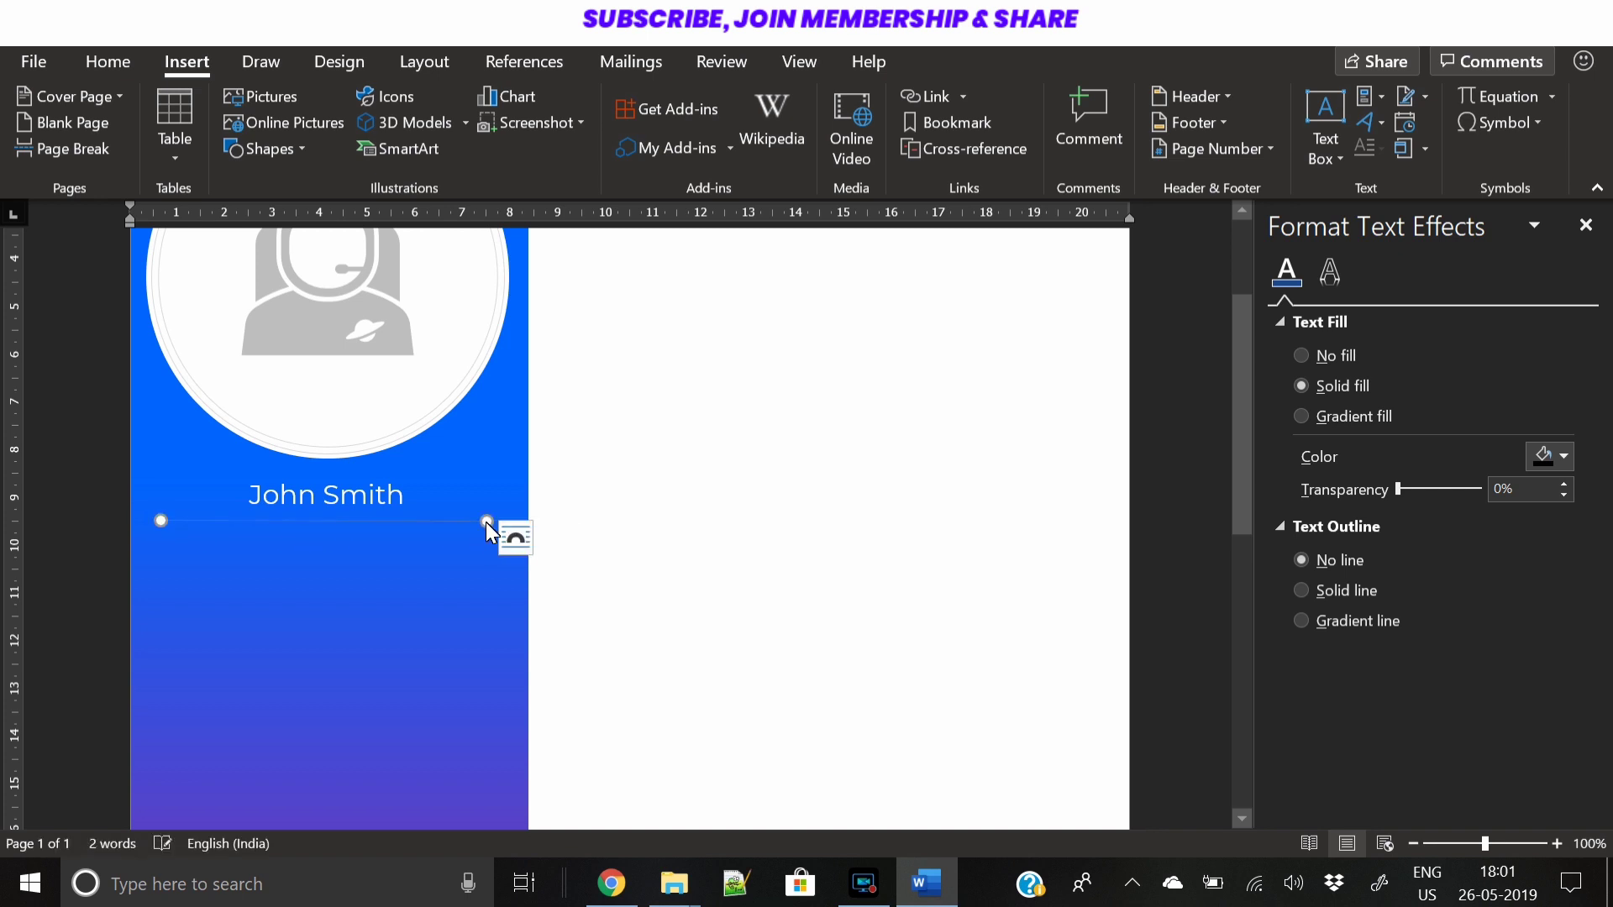
{"action": "left_click", "coordinate": [1560, 460]}
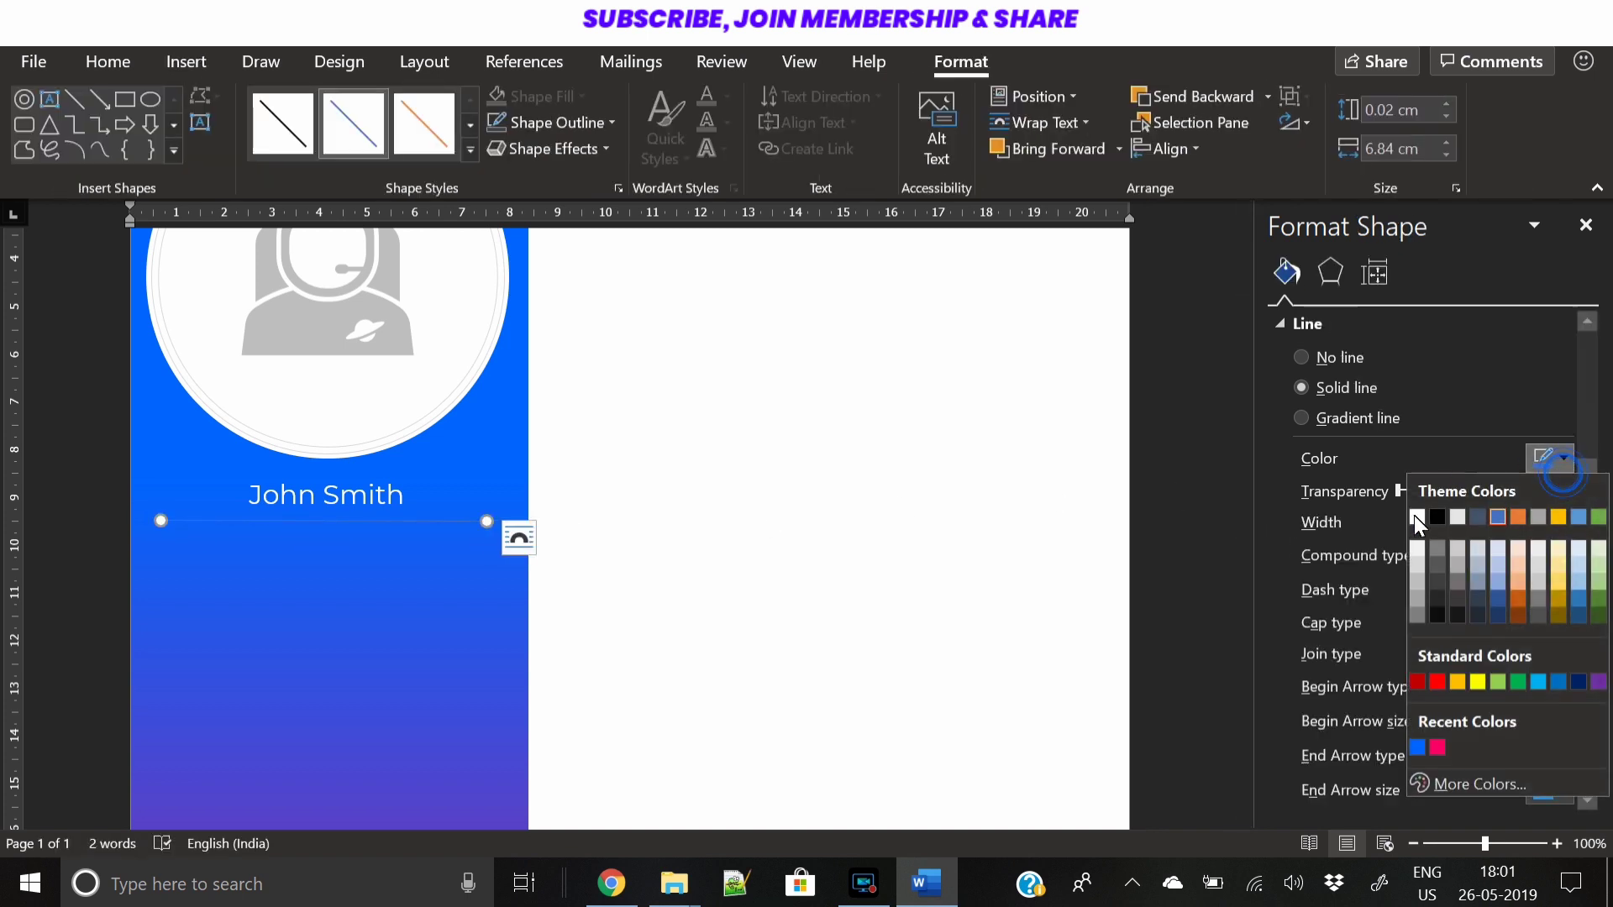
{"action": "left_click", "coordinate": [1418, 518]}
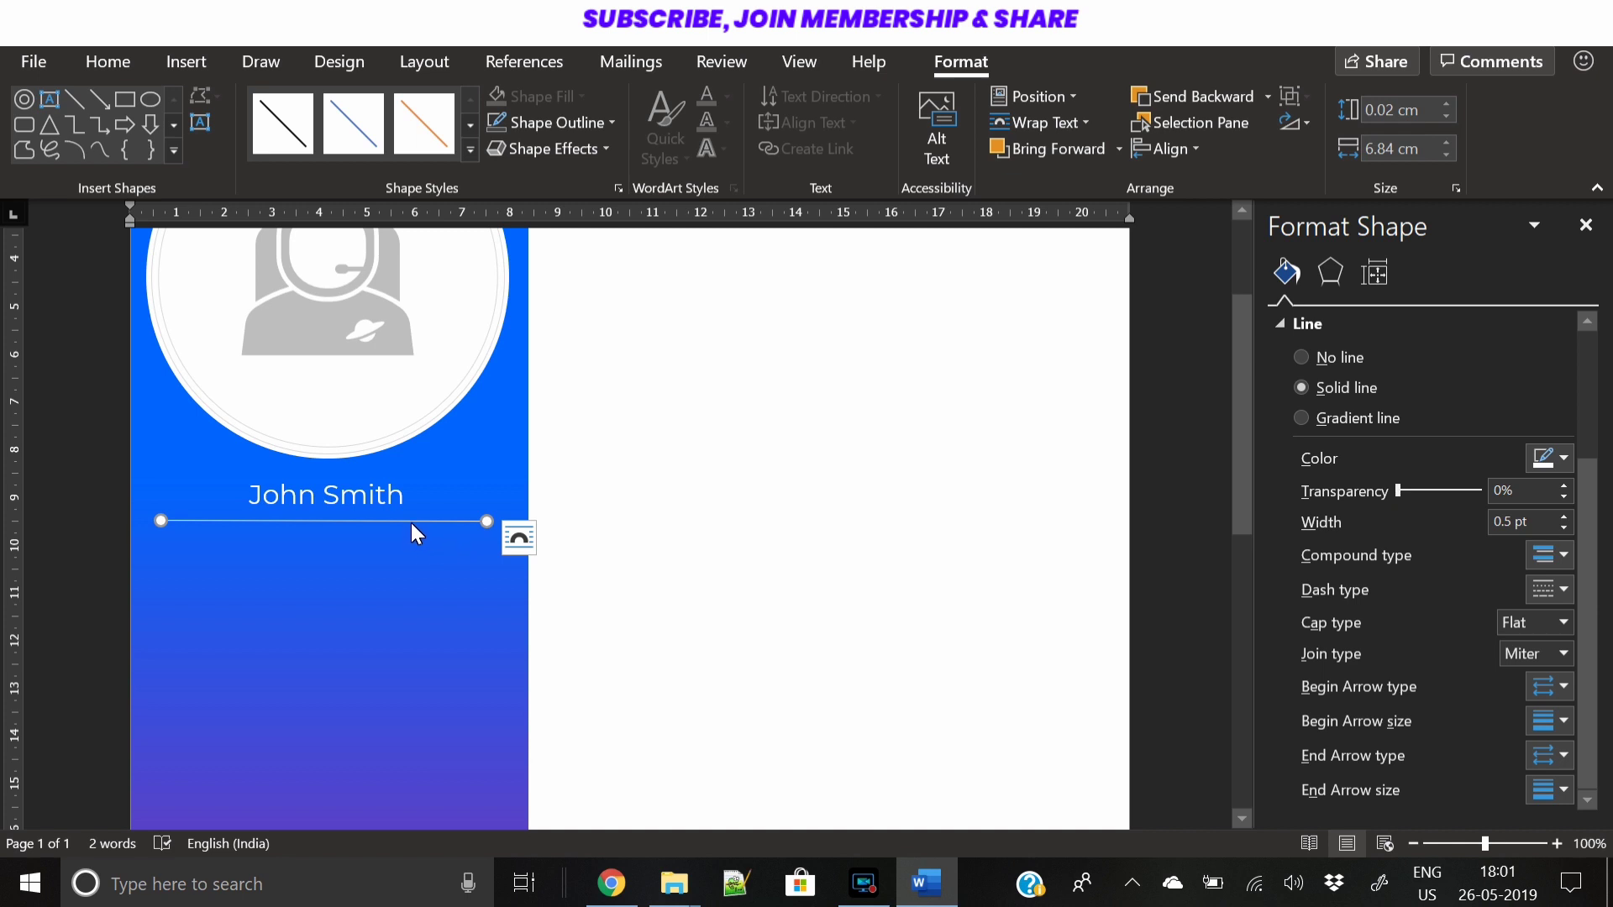
Align the white line to the centre of the sidebar
{"action": "left_click_drag", "start_coordinate": [411, 522], "coordinate": [418, 522]}
{"action": "left_click", "coordinate": [436, 572], "text": "shift"}
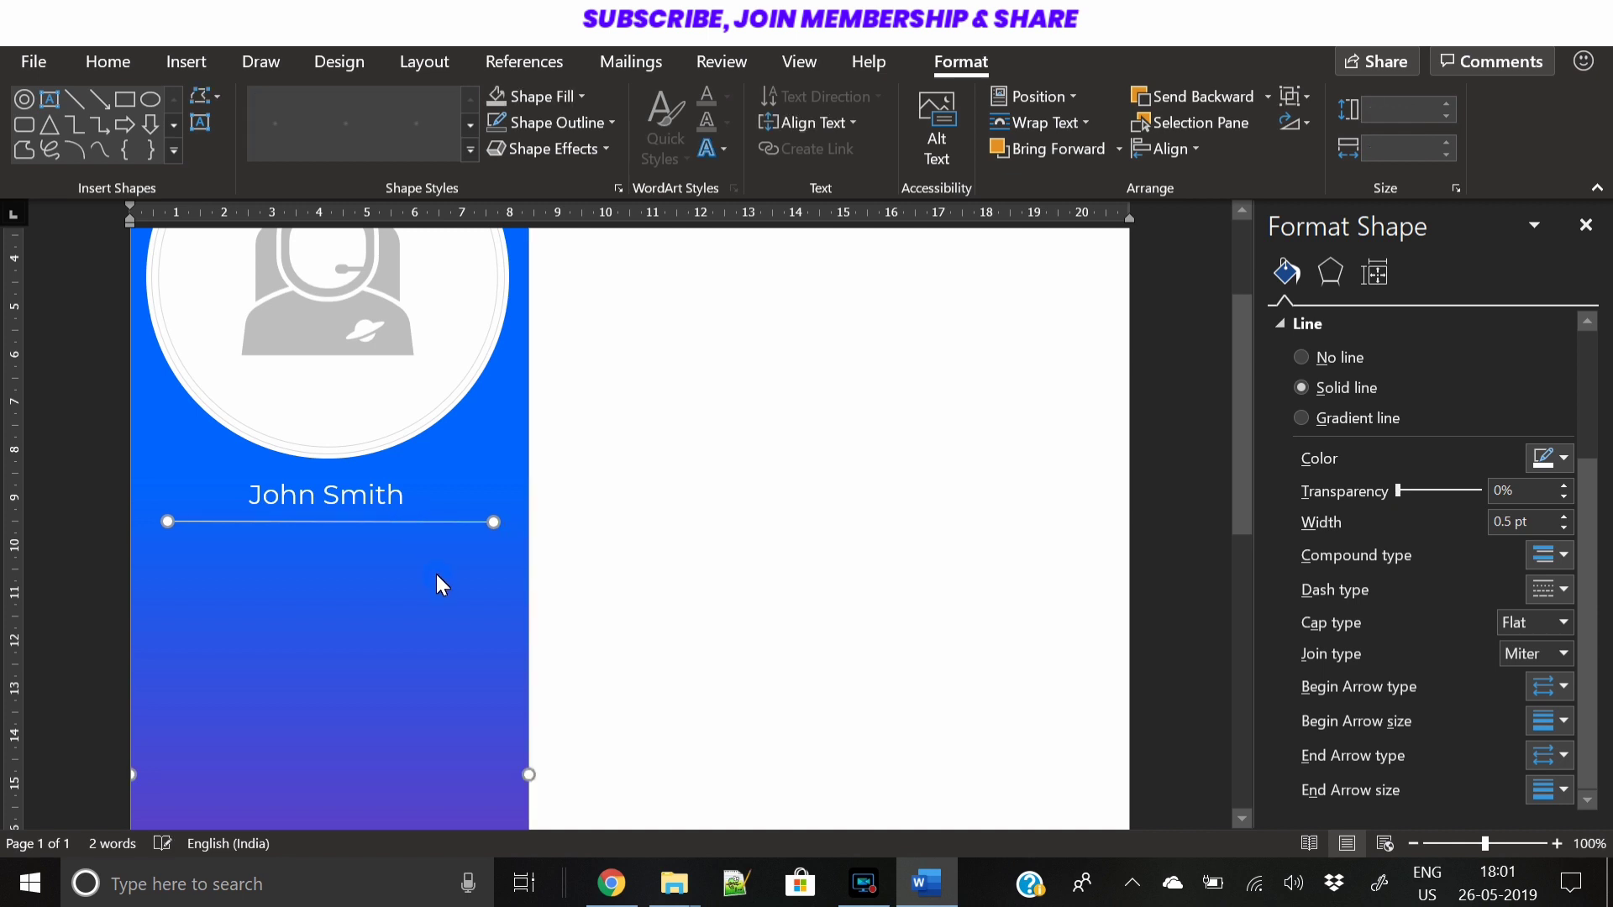
{"action": "left_click", "coordinate": [1172, 152]}
{"action": "left_click", "coordinate": [1181, 208]}
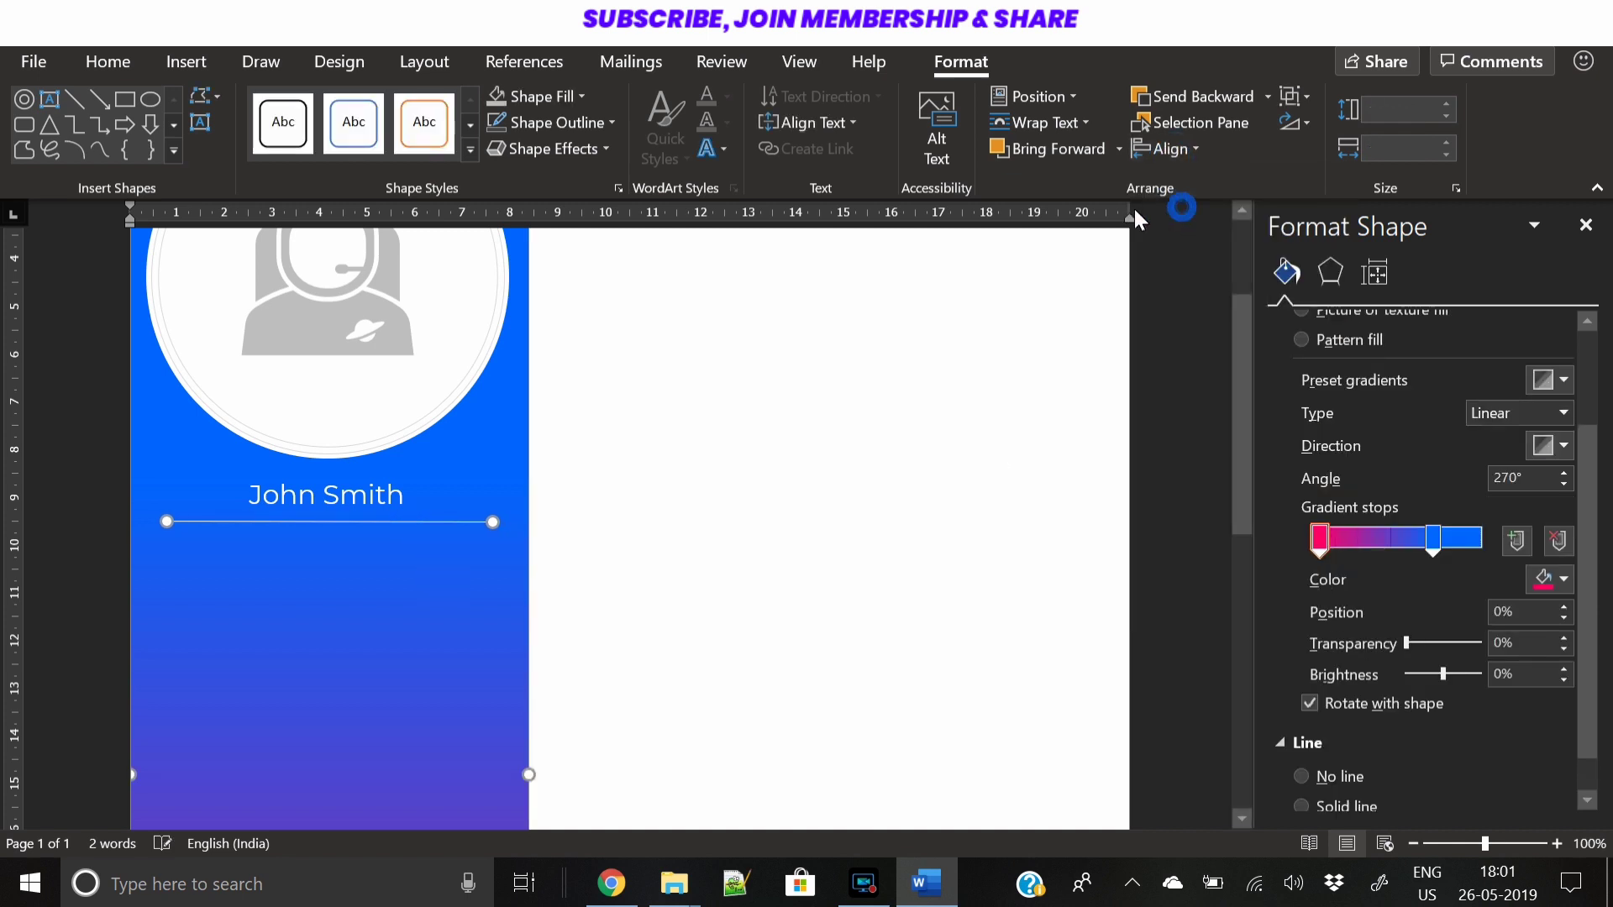
{"action": "left_click", "coordinate": [542, 589]}
{"action": "scroll", "coordinate": [438, 646], "scroll_direction": "down", "scroll_amount": 5}
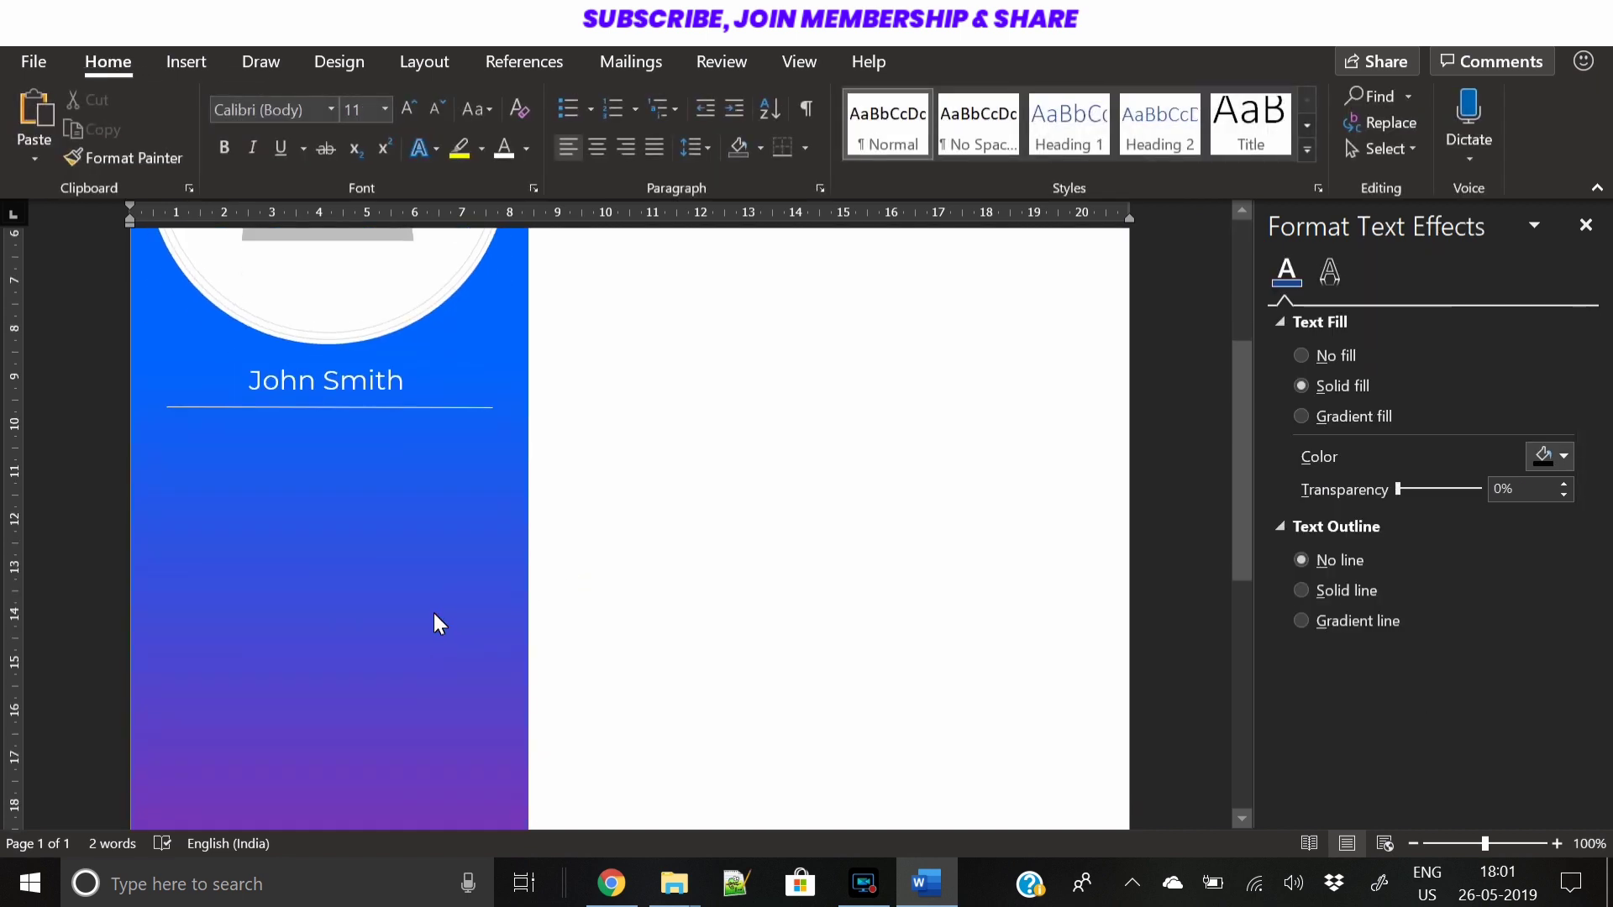
Duplicate the name box below the divider and change its text to 'WEB DEVELOPER' in uppercase
{"action": "left_click", "coordinate": [315, 368]}
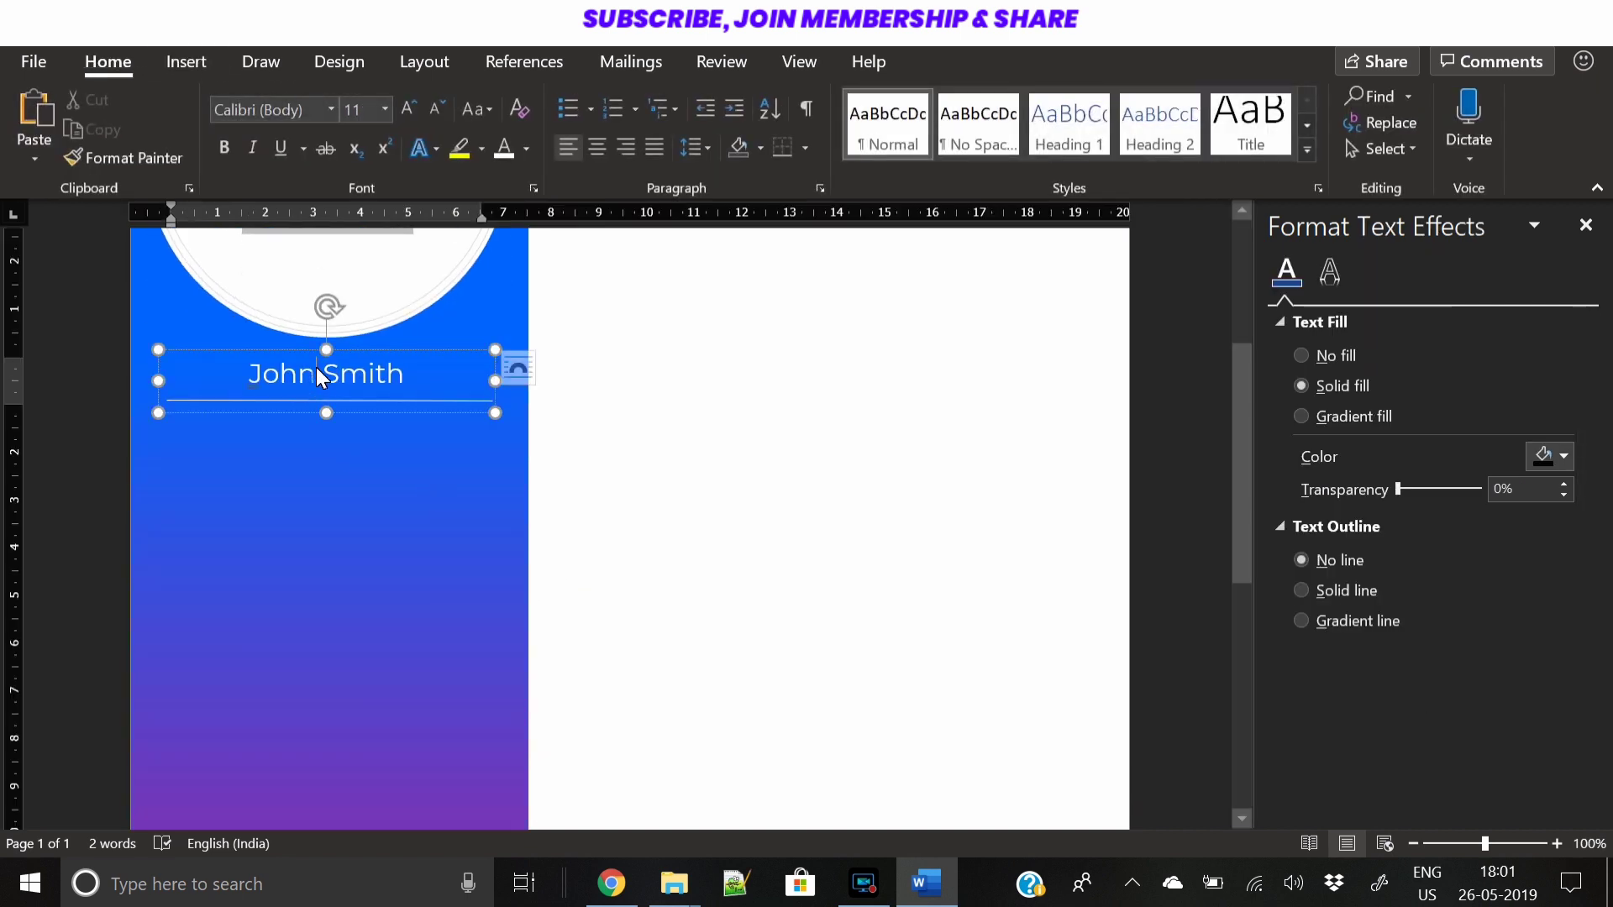
{"action": "key", "text": "ctrl+a"}
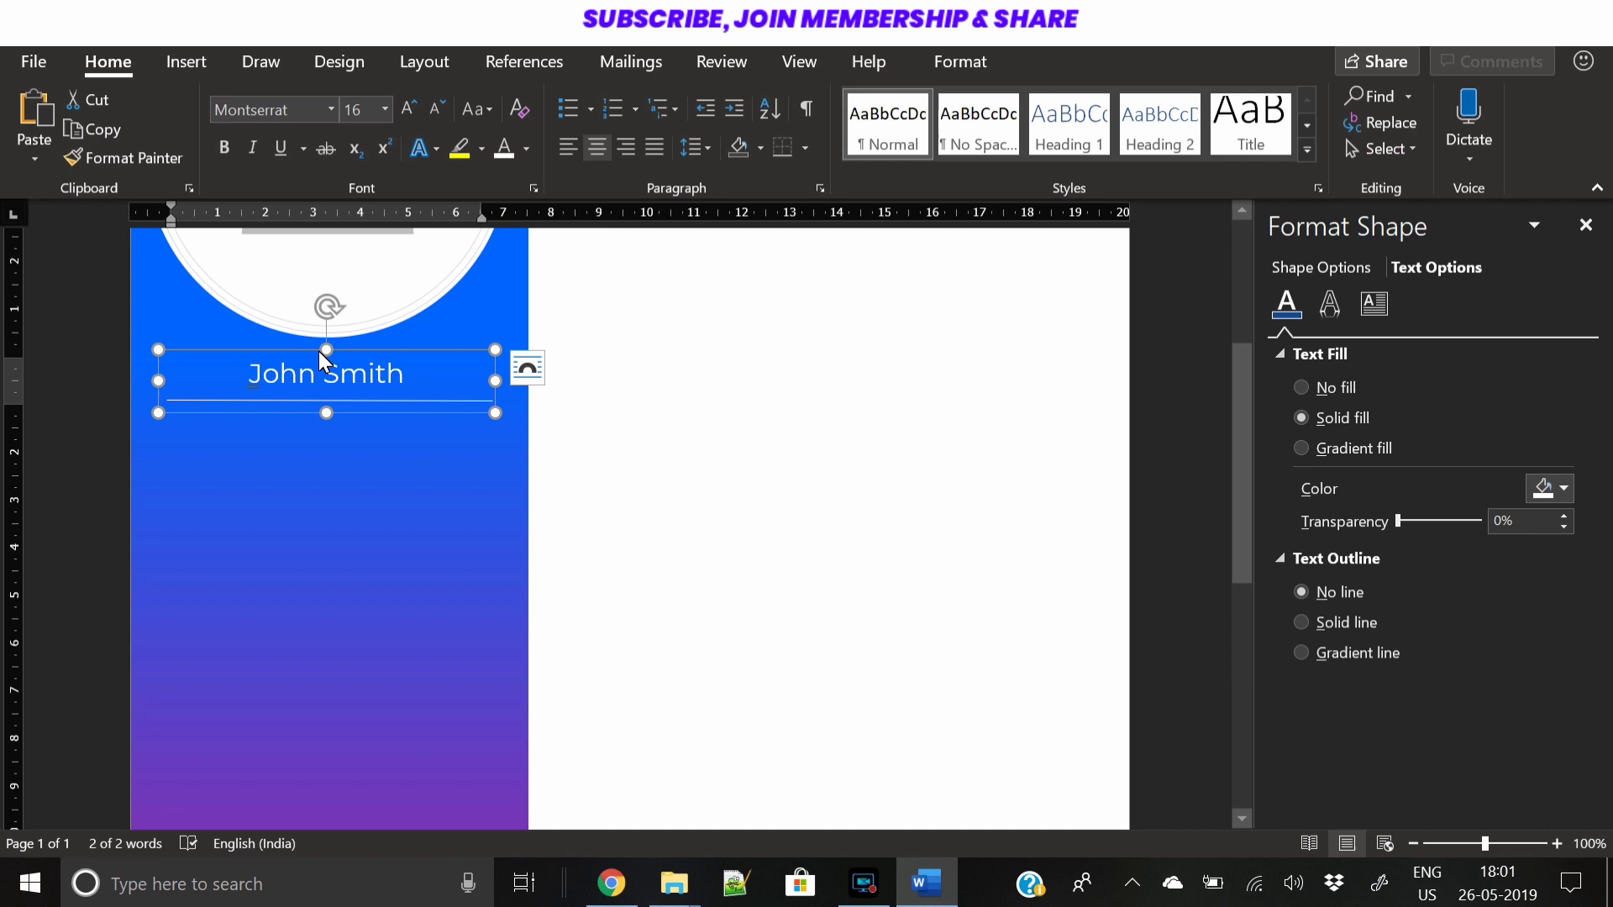
{"action": "type", "text": "John Smith"}
{"action": "left_click_drag", "start_coordinate": [422, 347], "coordinate": [421, 410], "text": "ctrl"}
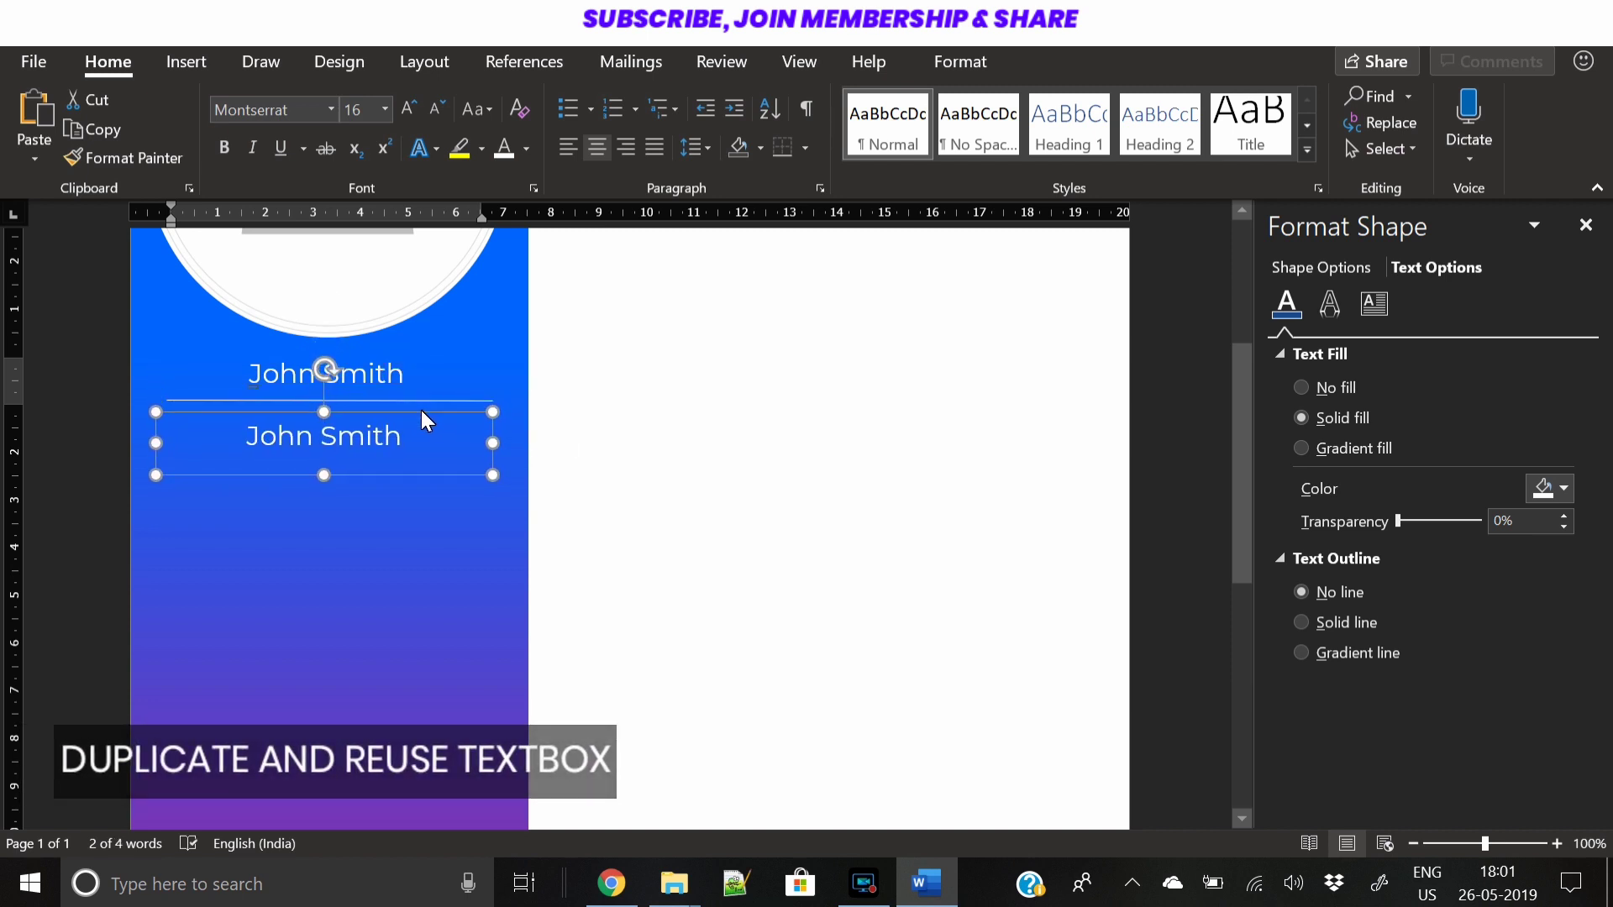
{"action": "double_click", "coordinate": [285, 435]}
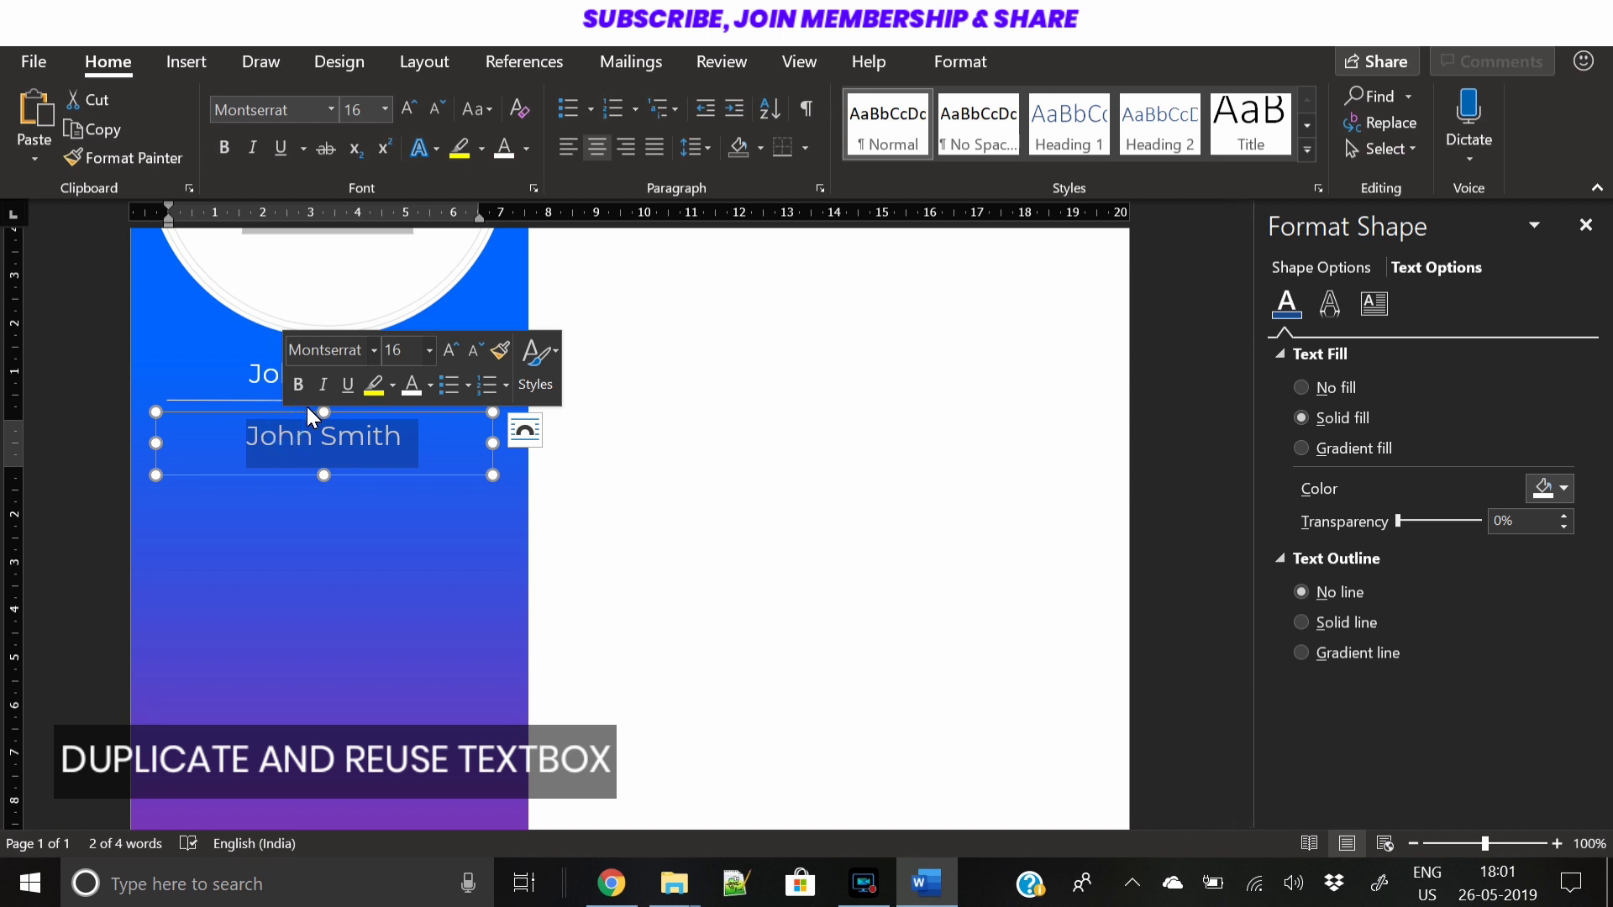
{"action": "type", "text": "Web developer"}
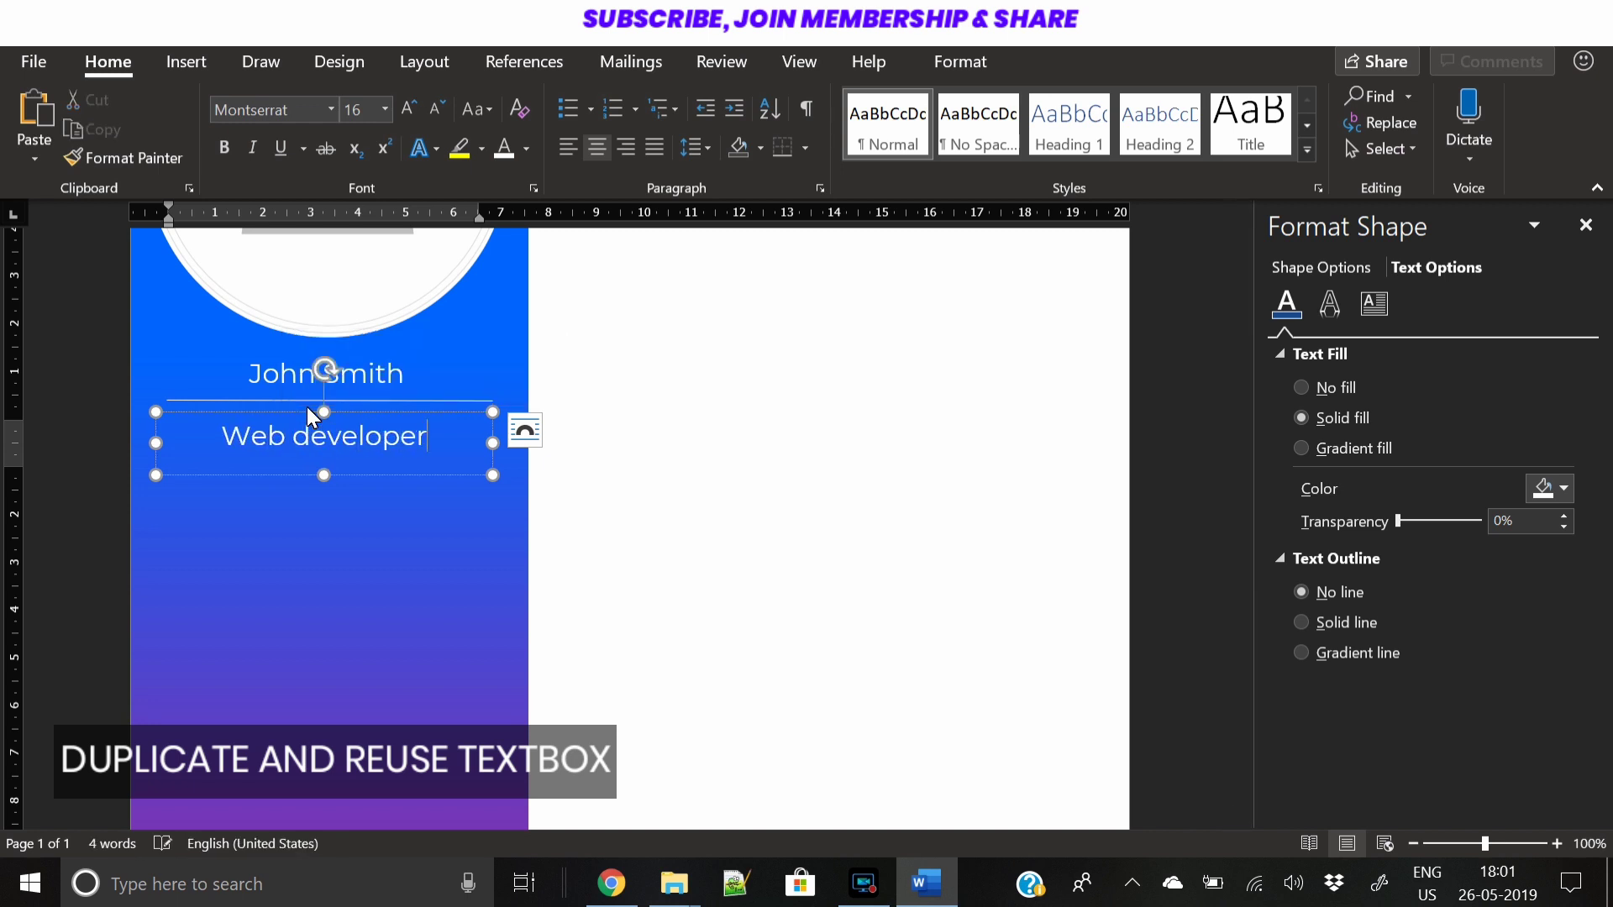
{"action": "key", "text": "ctrl+a"}
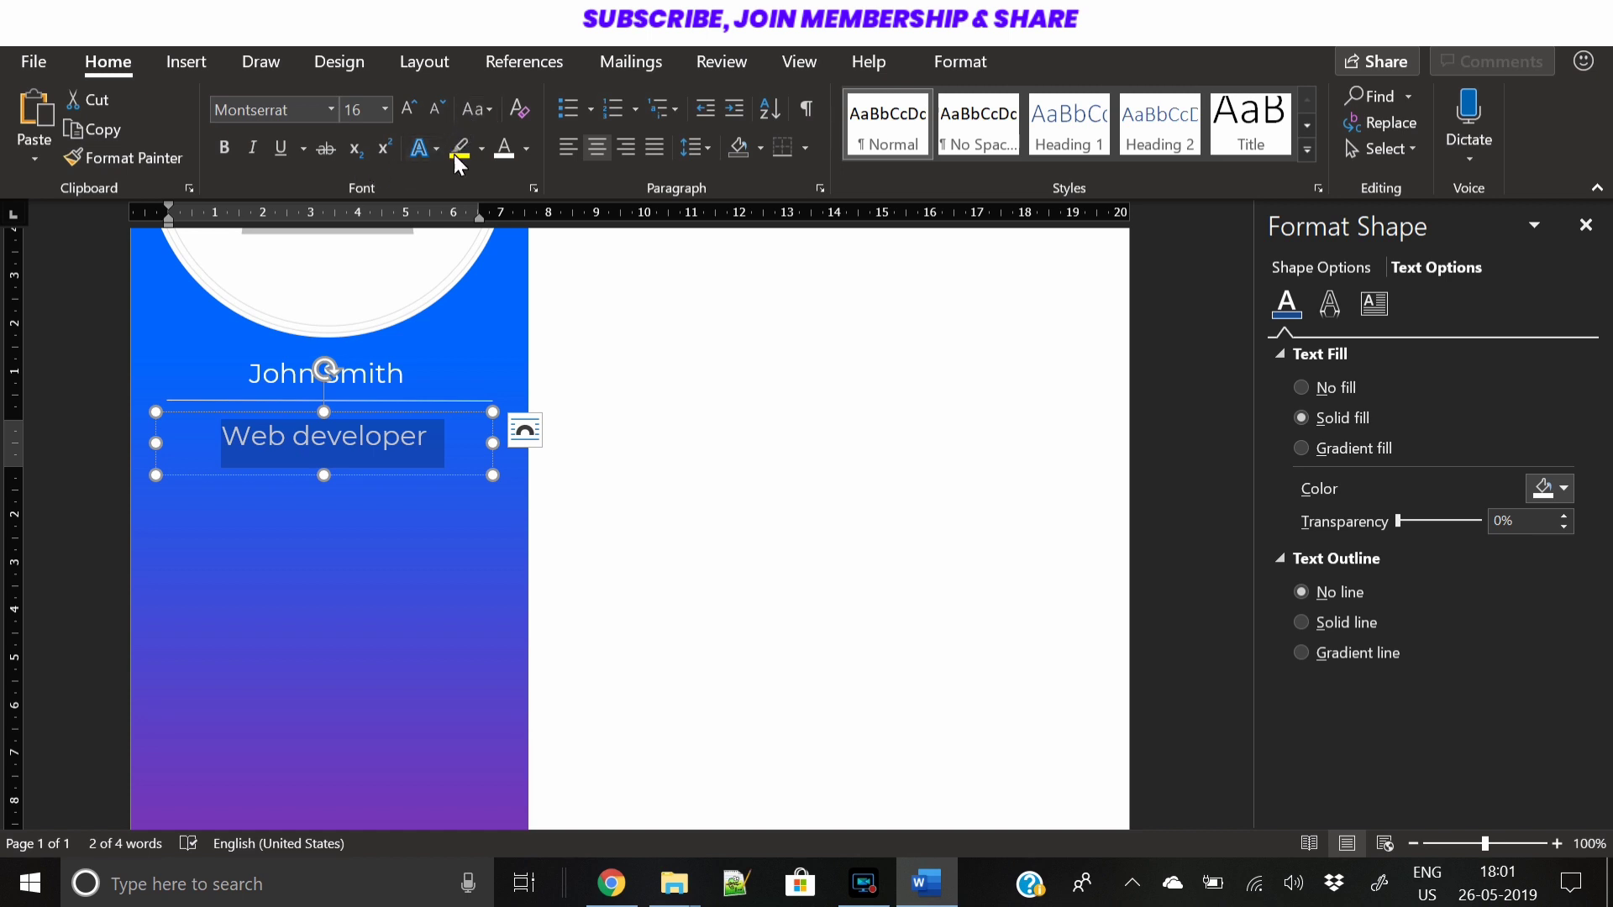
{"action": "left_click", "coordinate": [486, 113]}
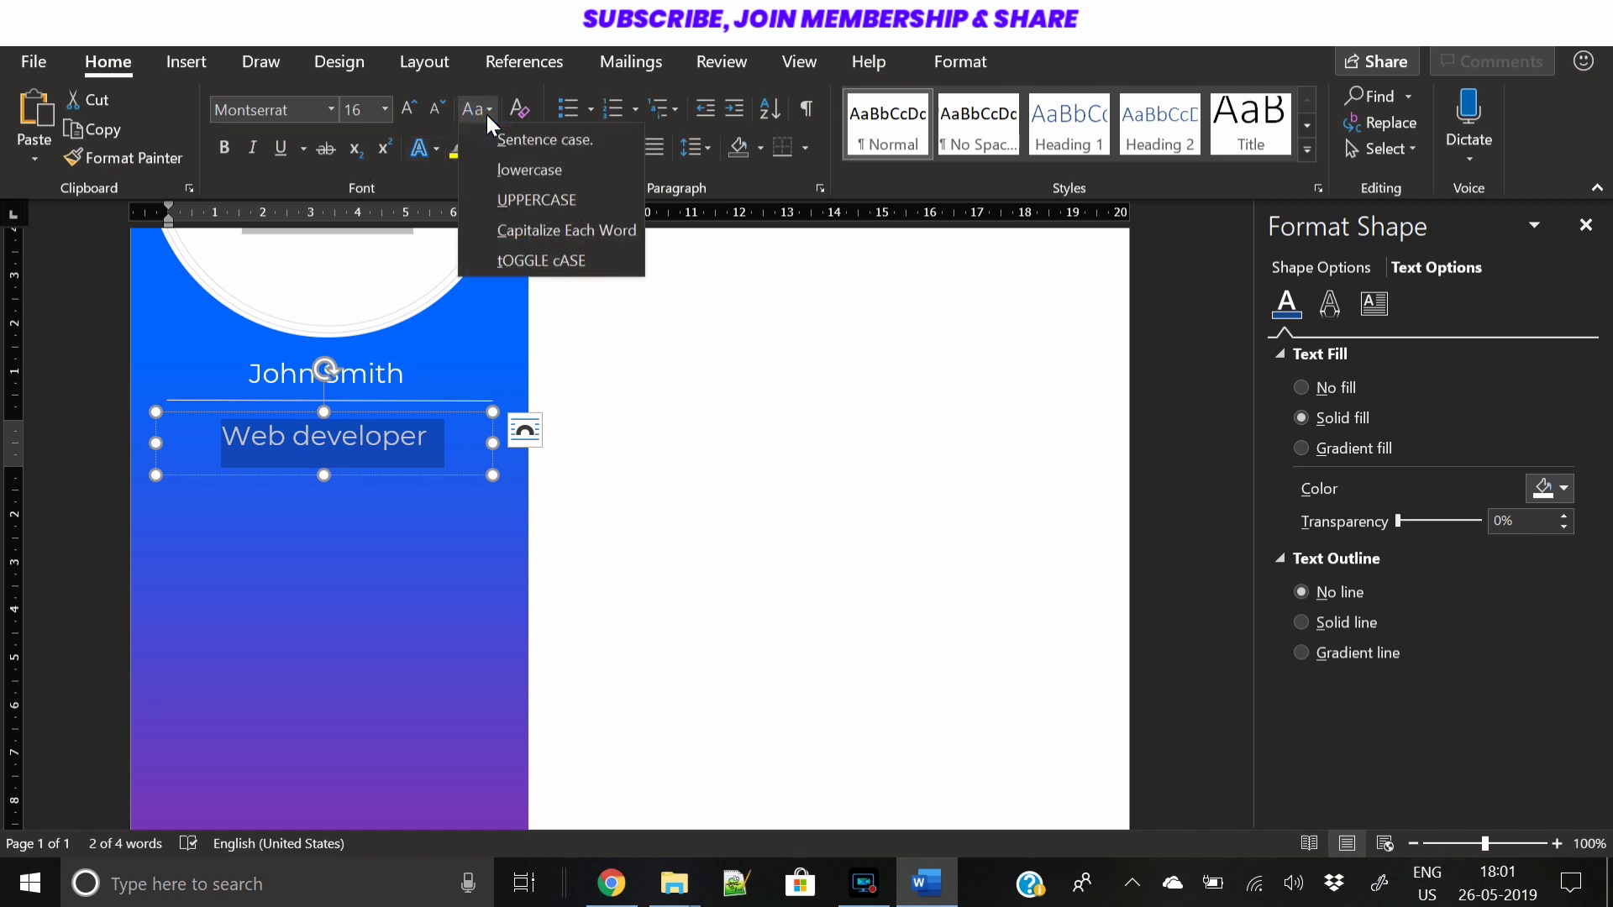
{"action": "left_click", "coordinate": [507, 198]}
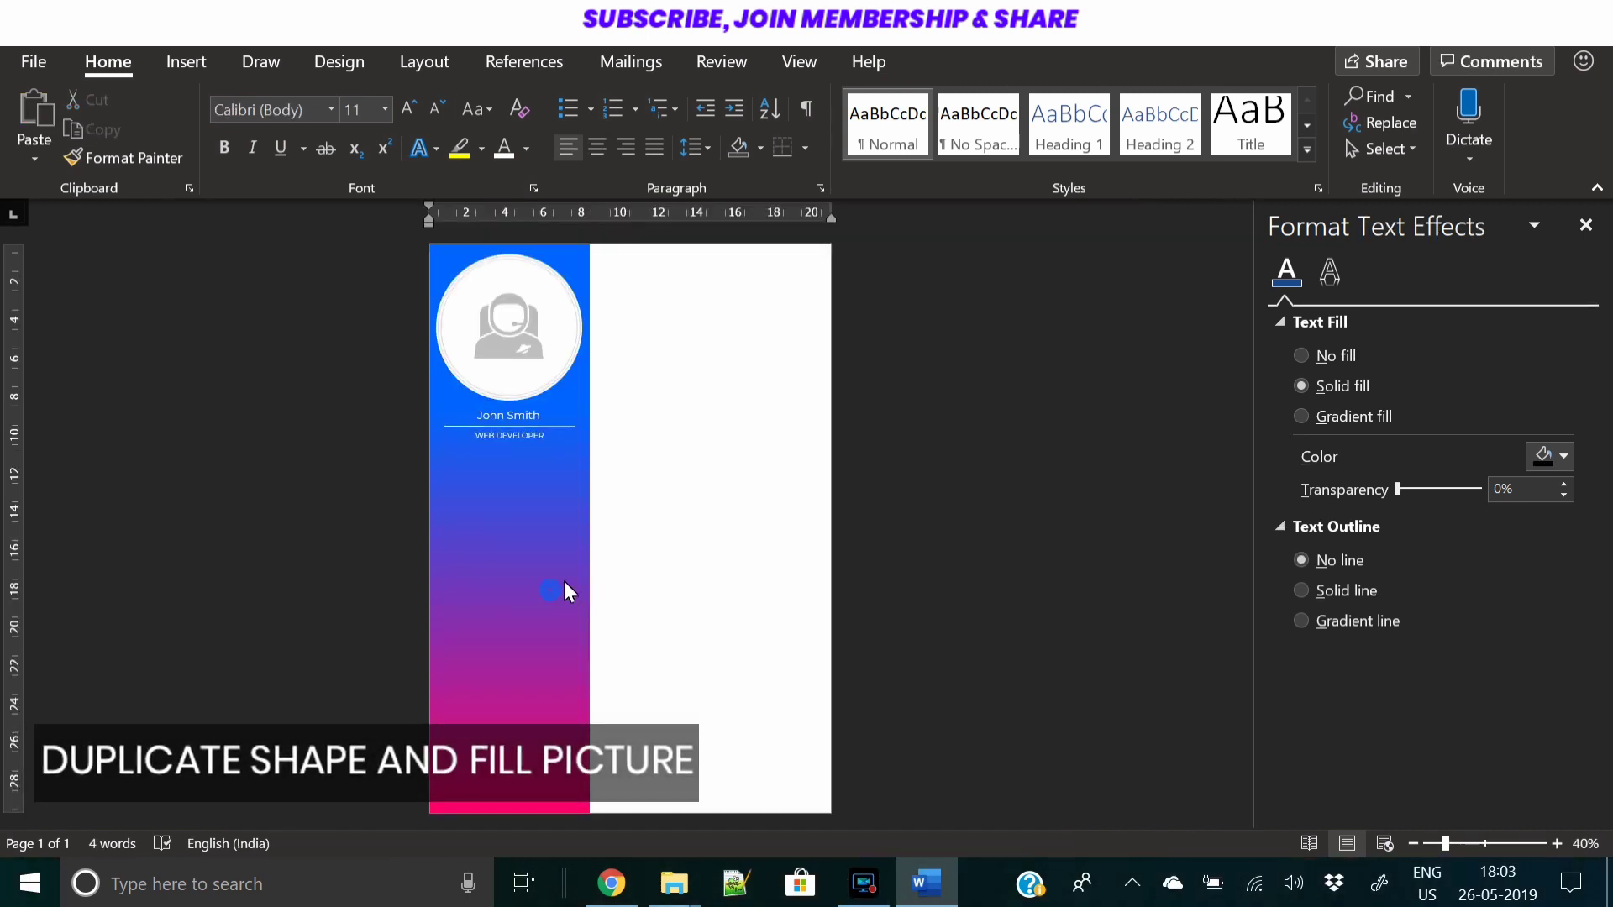
Duplicate the gradient sidebar shape and move the copy to the right of the original
{"action": "left_click", "coordinate": [567, 577]}
{"action": "key", "text": "ctrl+c"}
{"action": "key", "text": "ctrl+v"}
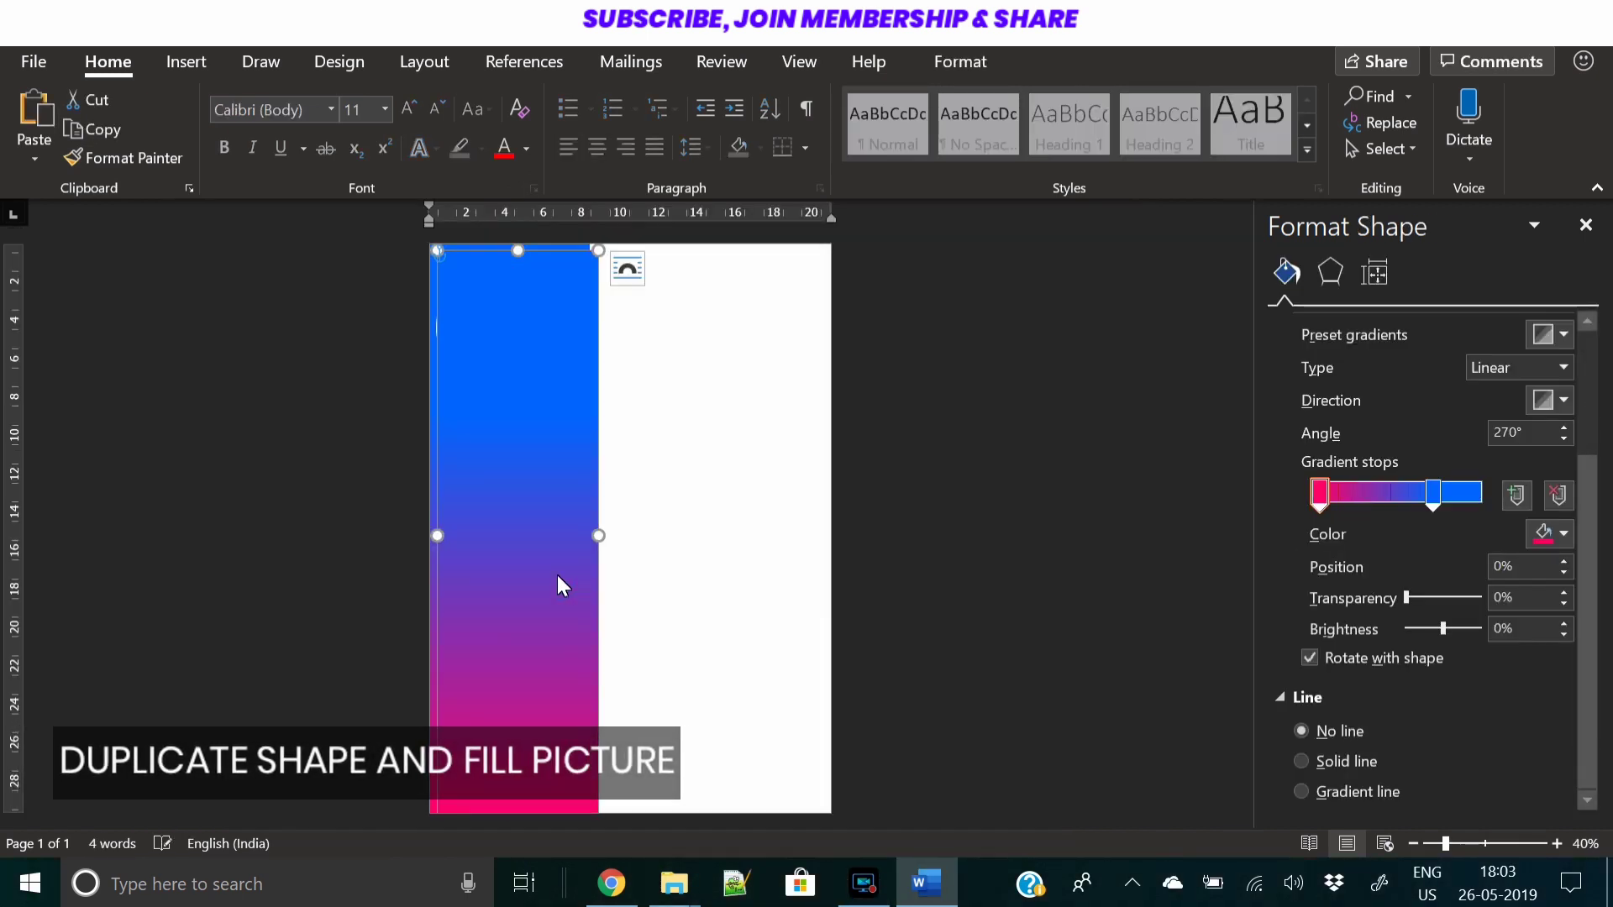
{"action": "left_click_drag", "start_coordinate": [557, 574], "coordinate": [724, 571]}
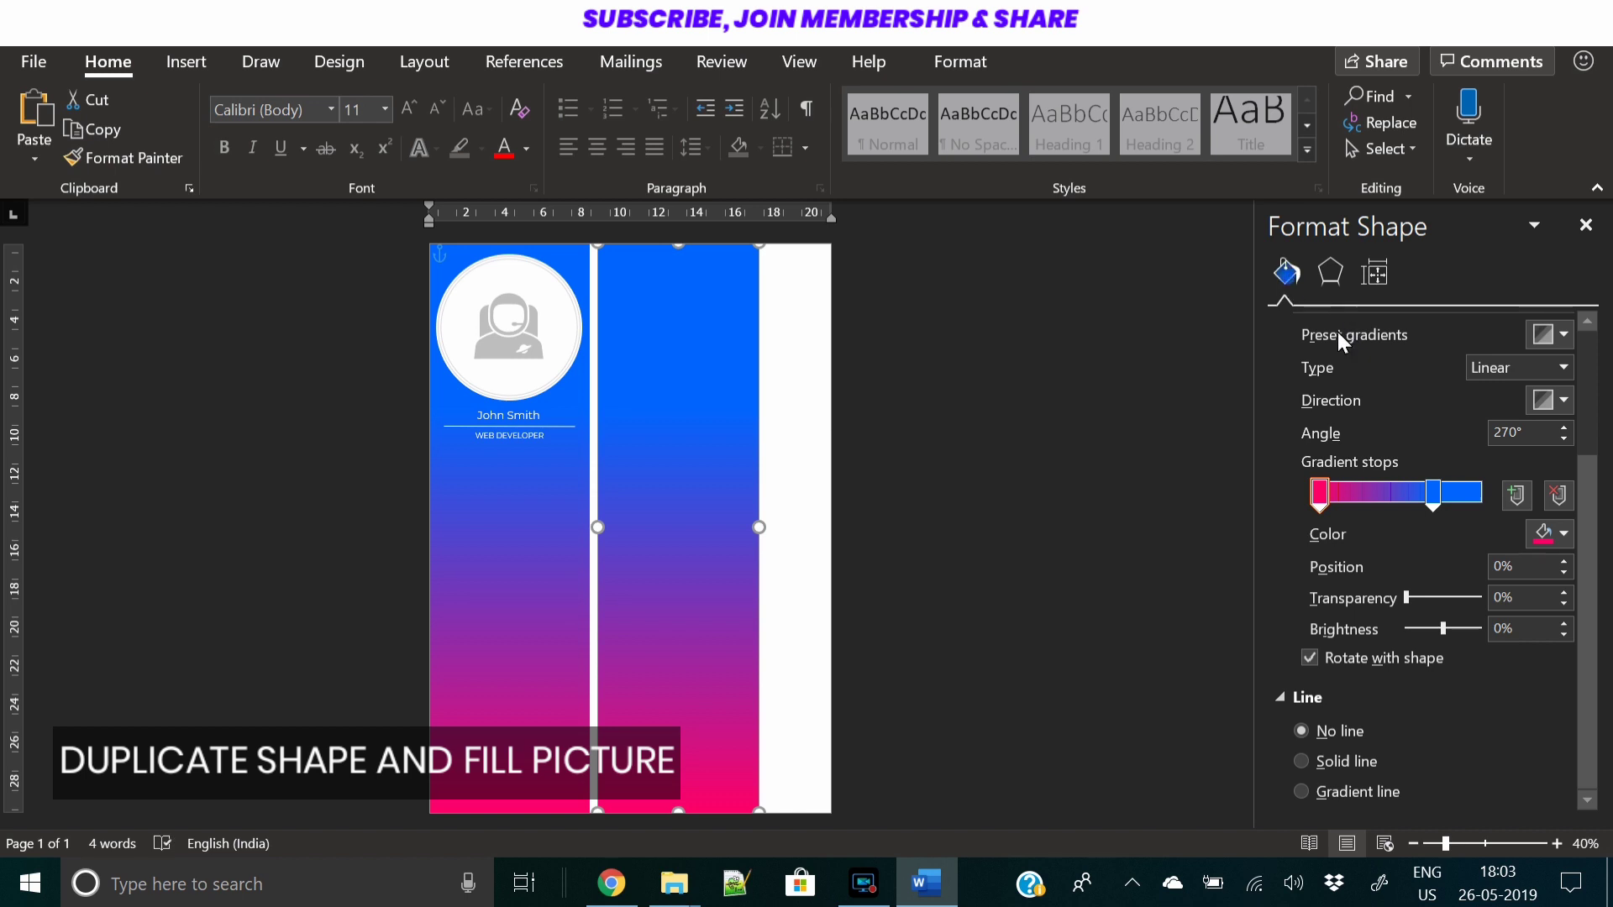
Fill the duplicate strip with the architectural building photo from the Video 581 folder
{"action": "scroll", "coordinate": [1344, 378], "scroll_direction": "up", "scroll_amount": 3}
{"action": "left_click", "coordinate": [1330, 447]}
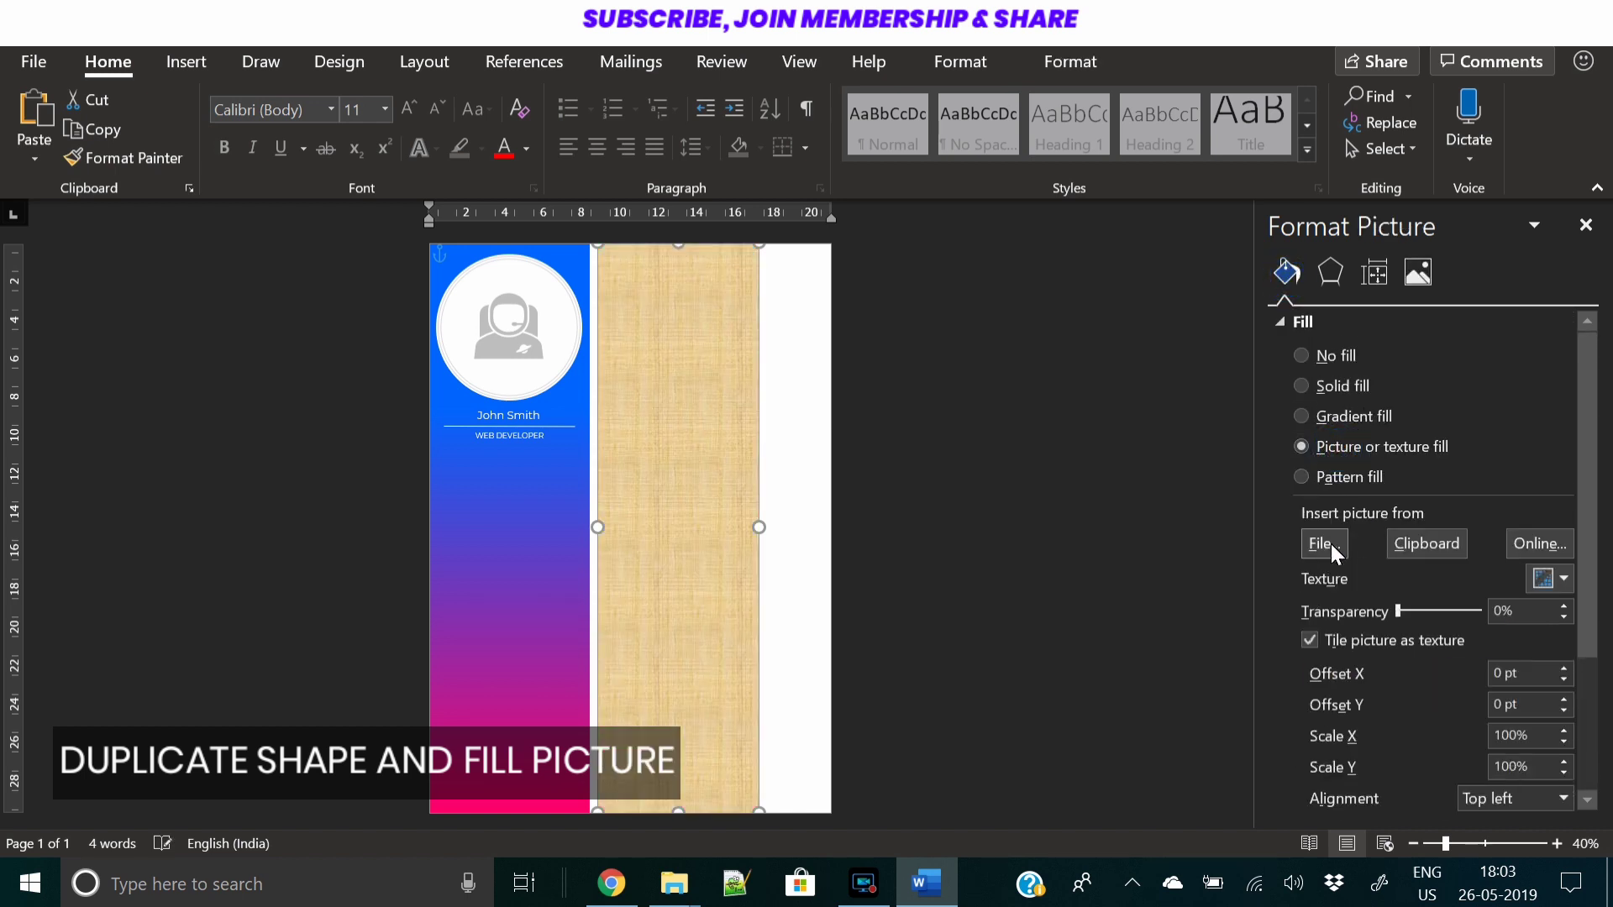
{"action": "key", "text": "Return"}
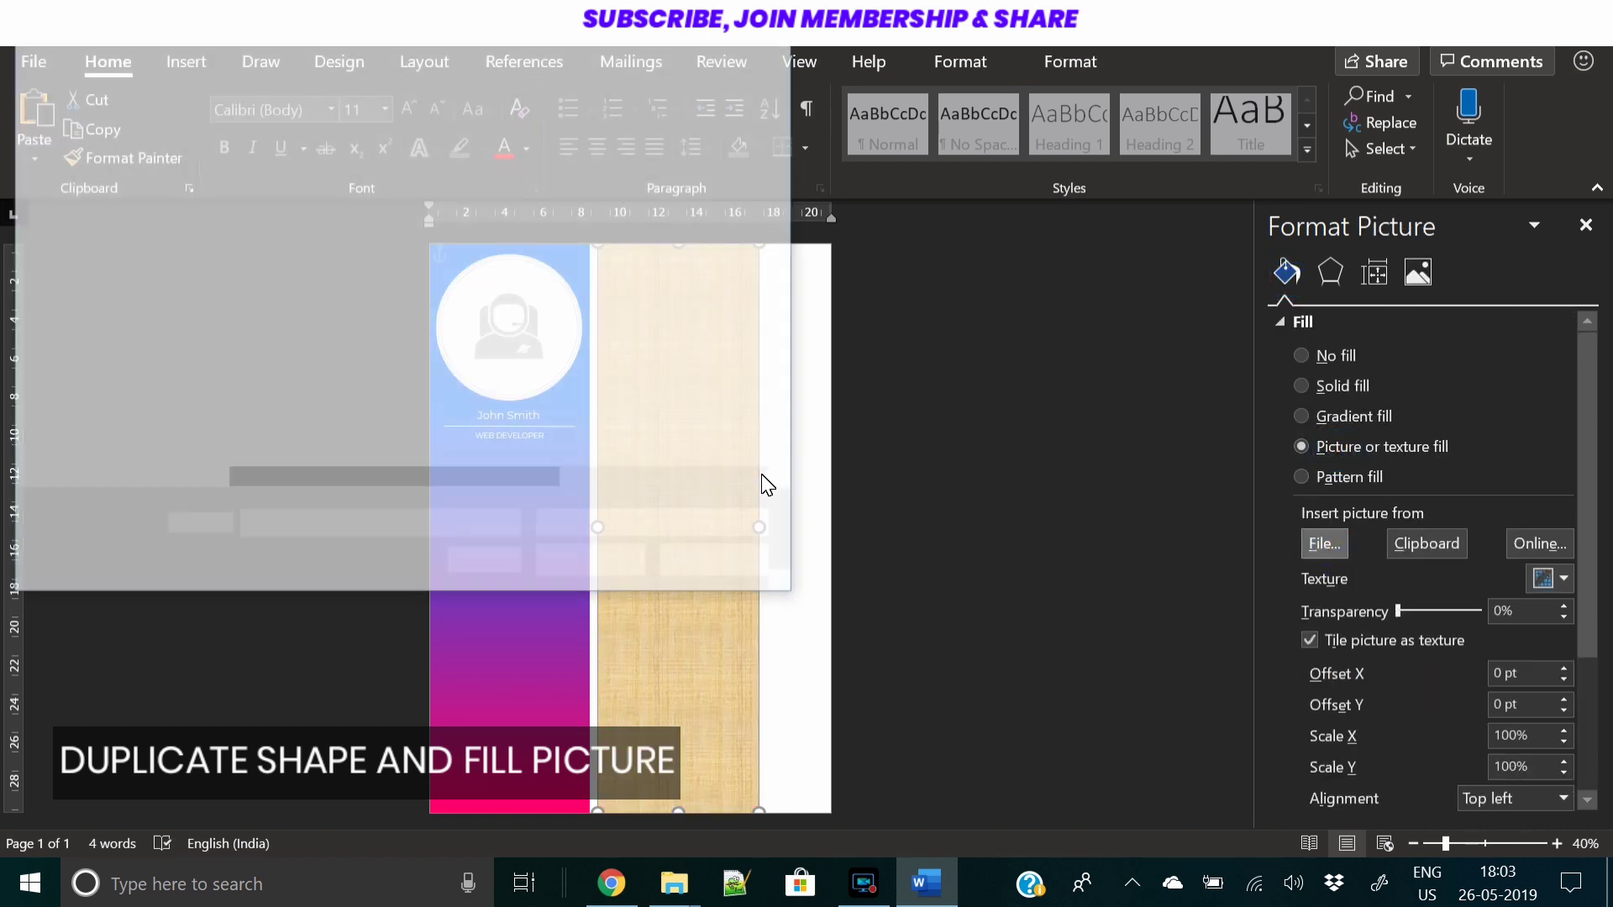
{"action": "scroll", "coordinate": [190, 372], "scroll_direction": "down", "scroll_amount": 5}
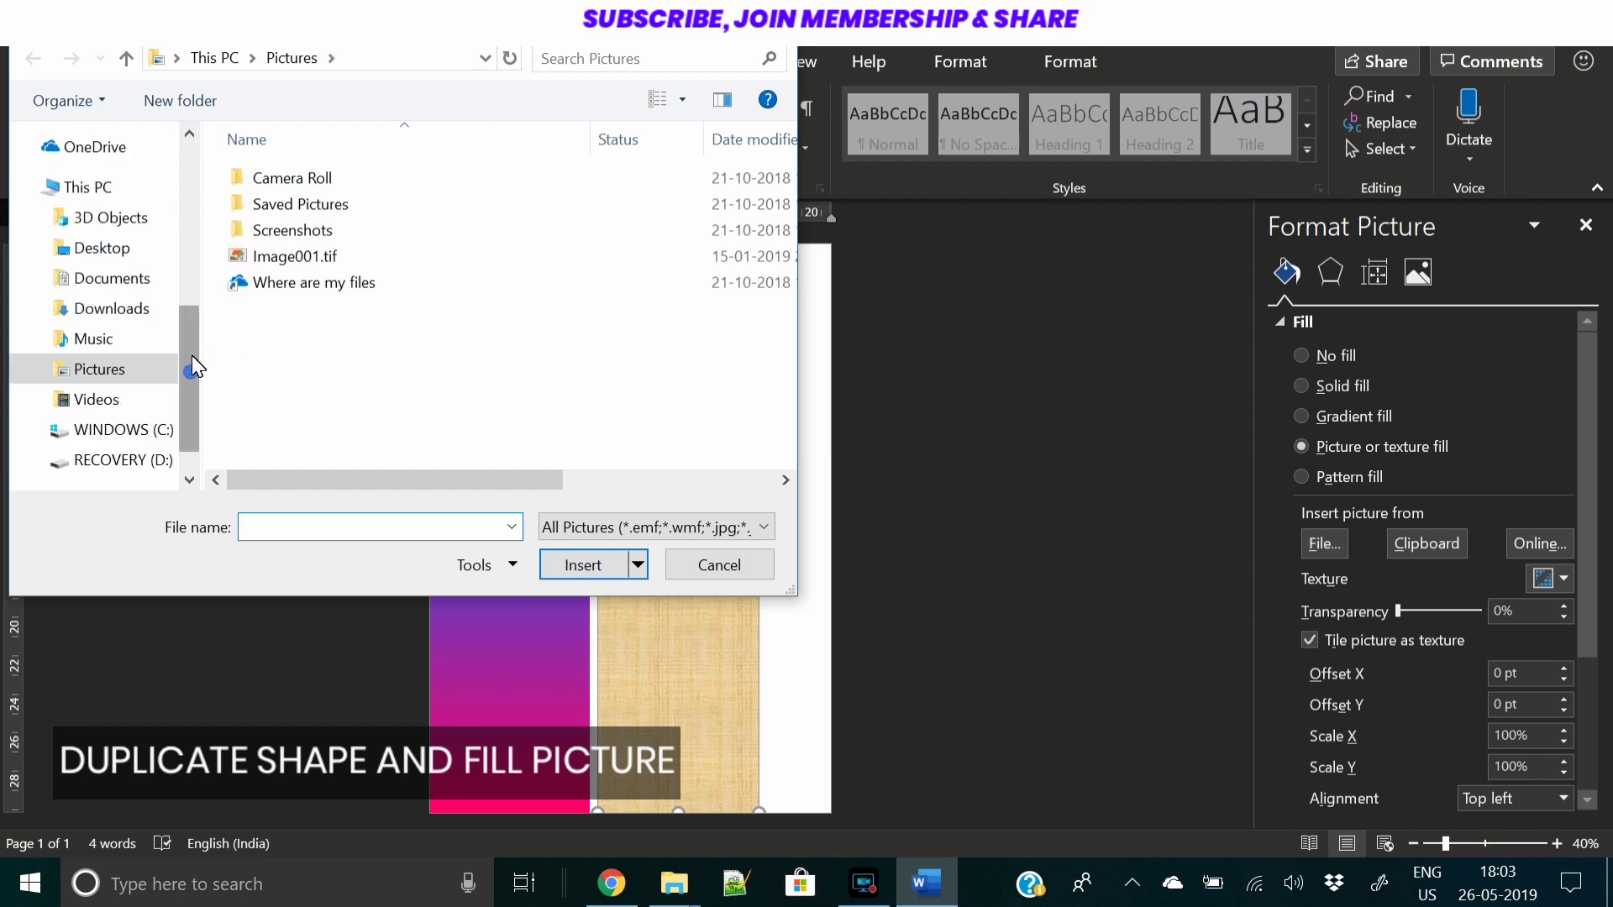
{"action": "scroll", "coordinate": [191, 355], "scroll_direction": "up", "scroll_amount": 3}
{"action": "left_click", "coordinate": [141, 210]}
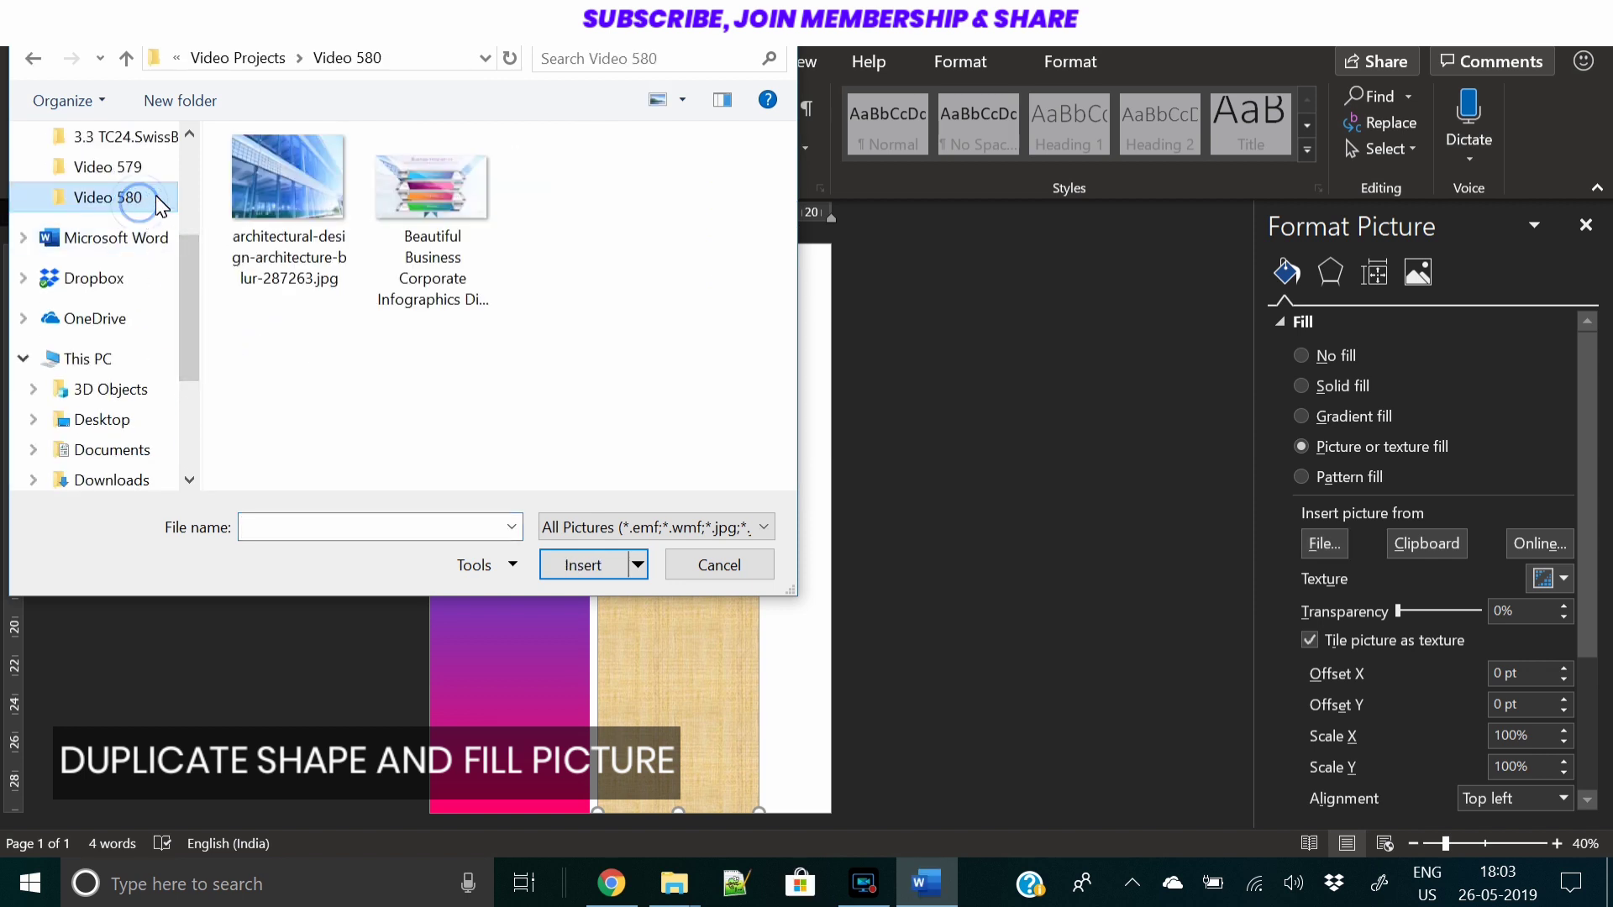
{"action": "left_click", "coordinate": [249, 62]}
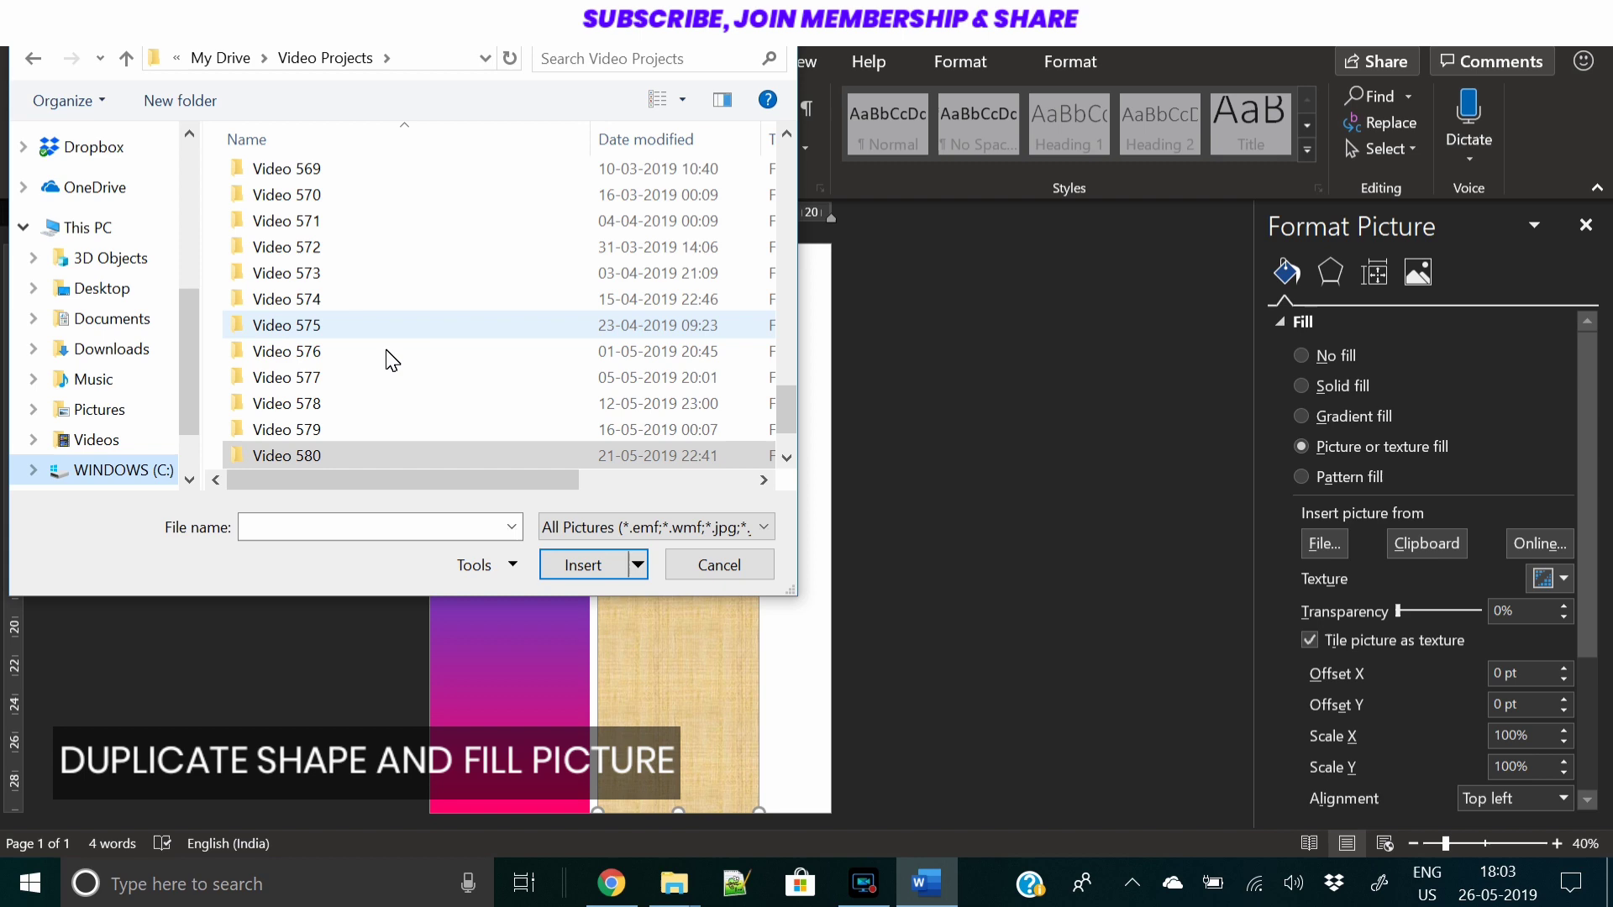
{"action": "scroll", "coordinate": [328, 424], "scroll_direction": "down", "scroll_amount": 1}
{"action": "double_click", "coordinate": [319, 409]}
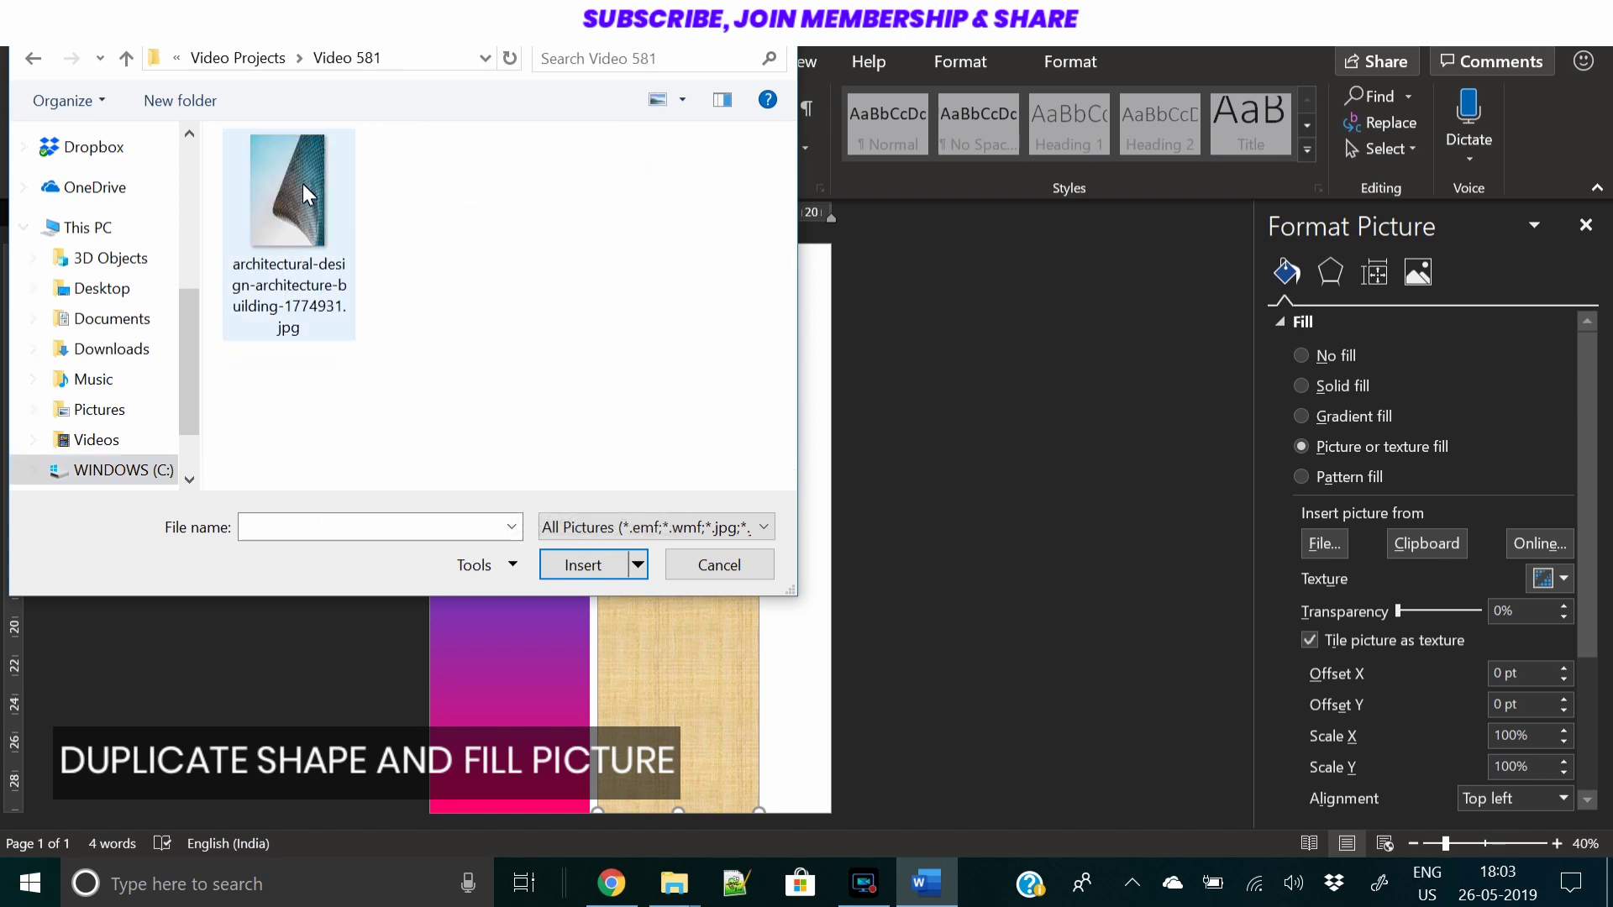
{"action": "left_click", "coordinate": [304, 183]}
{"action": "left_click", "coordinate": [583, 566]}
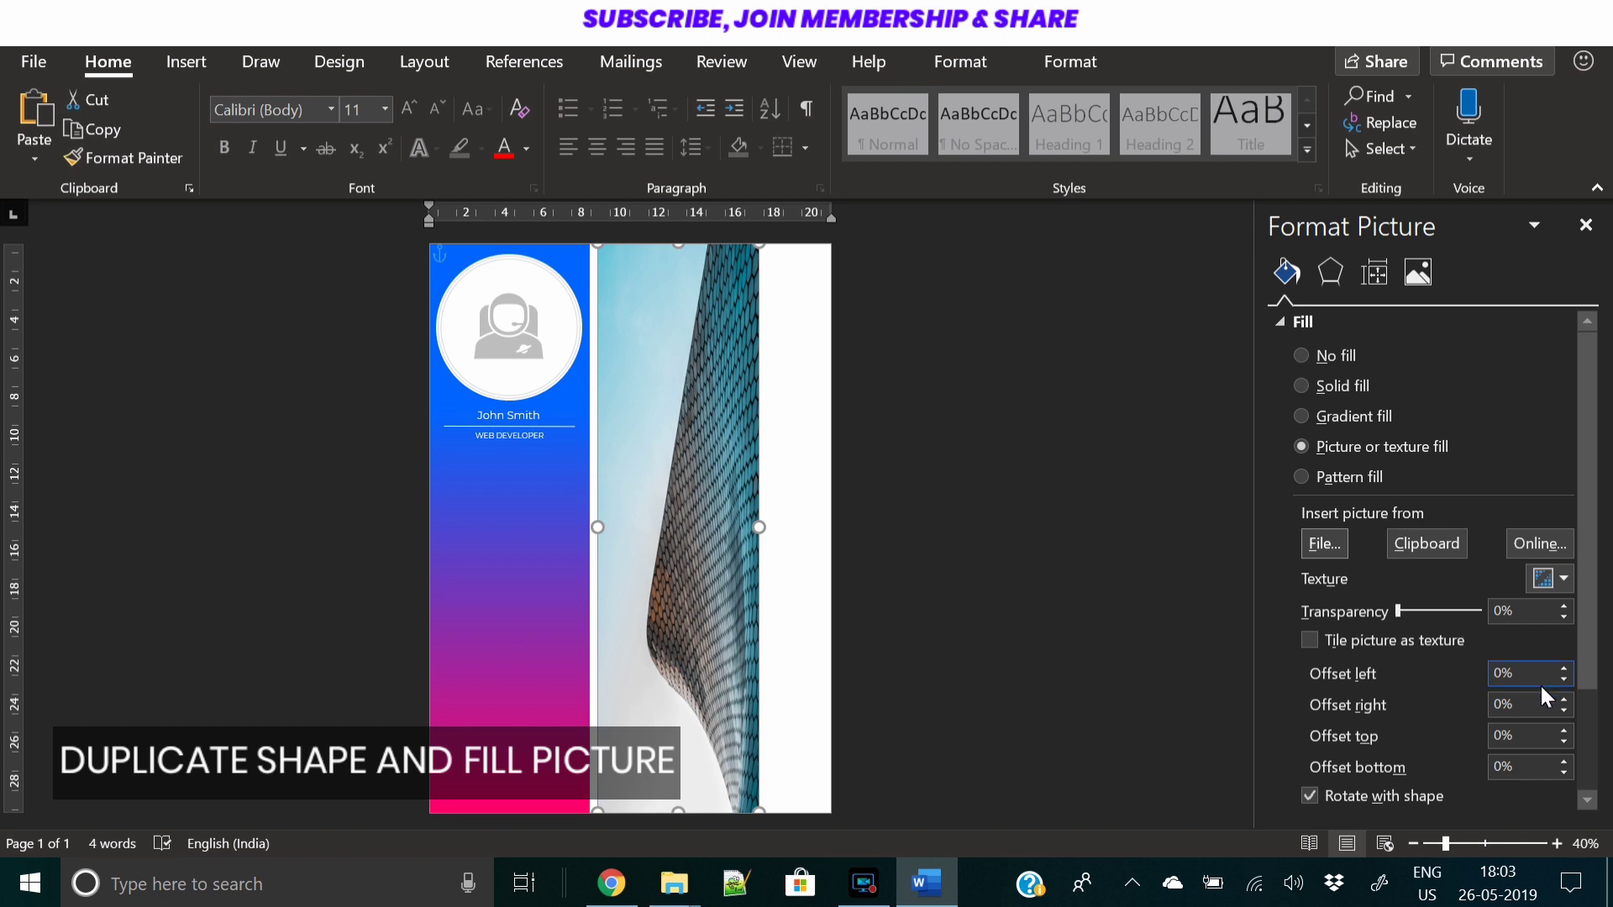
Lower the photo fill's Offset left to -144%
{"action": "left_click", "coordinate": [1558, 681]}
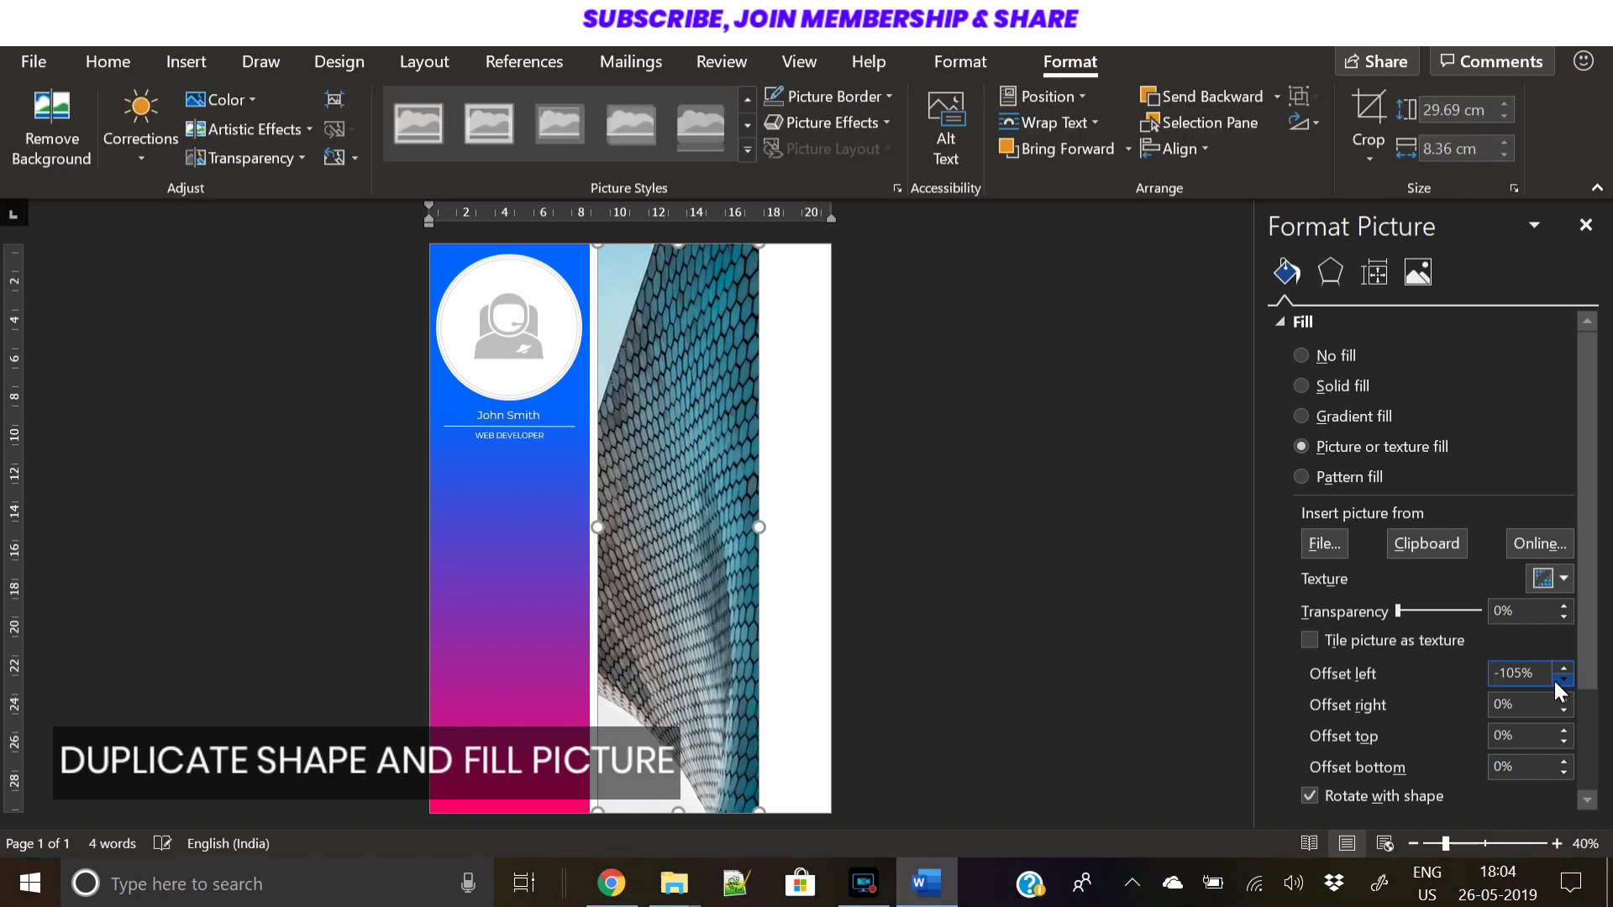
{"action": "left_click", "coordinate": [1554, 682]}
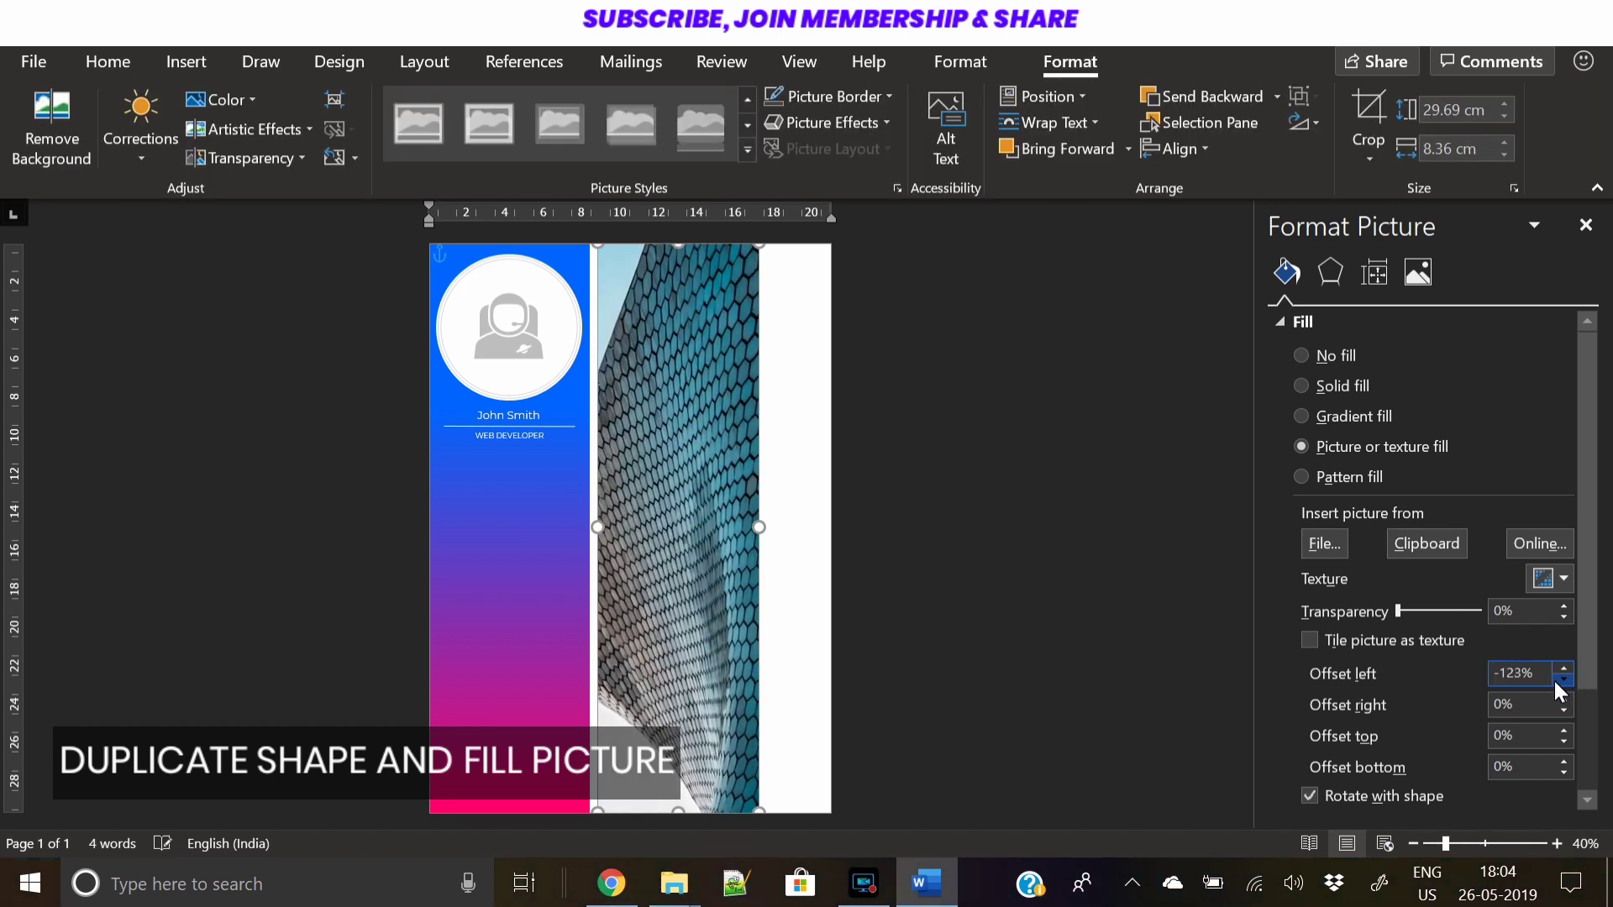
{"action": "left_click", "coordinate": [1555, 682]}
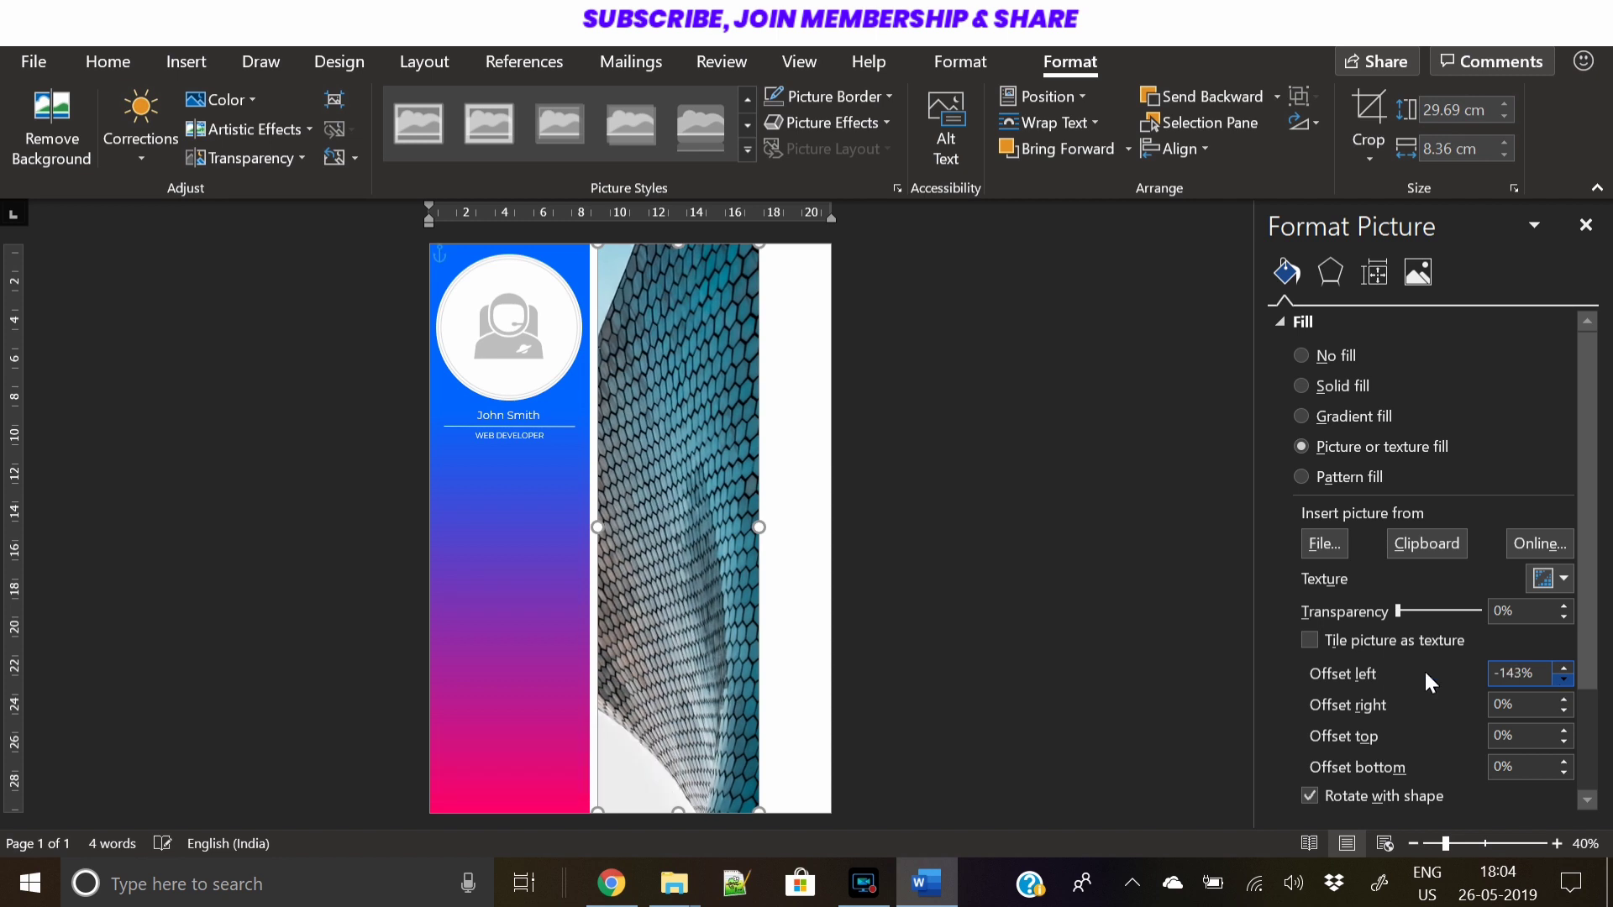
Move the photo strip onto the page's left edge and send it behind the gradient sidebar
{"action": "left_click_drag", "start_coordinate": [694, 509], "coordinate": [523, 515]}
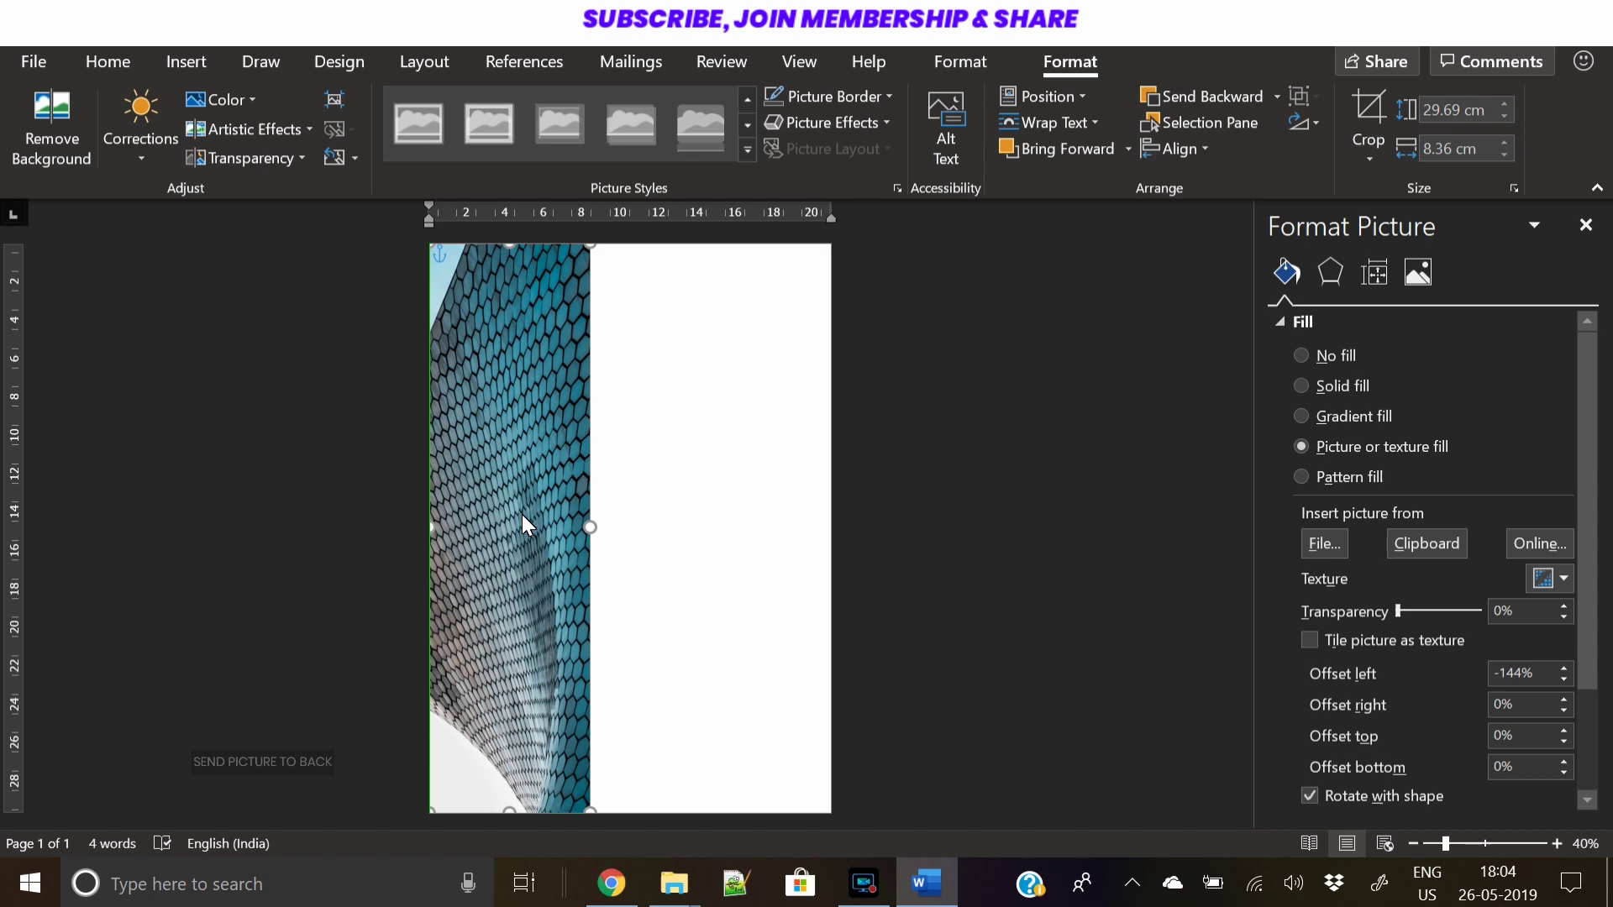
{"action": "right_click", "coordinate": [521, 517]}
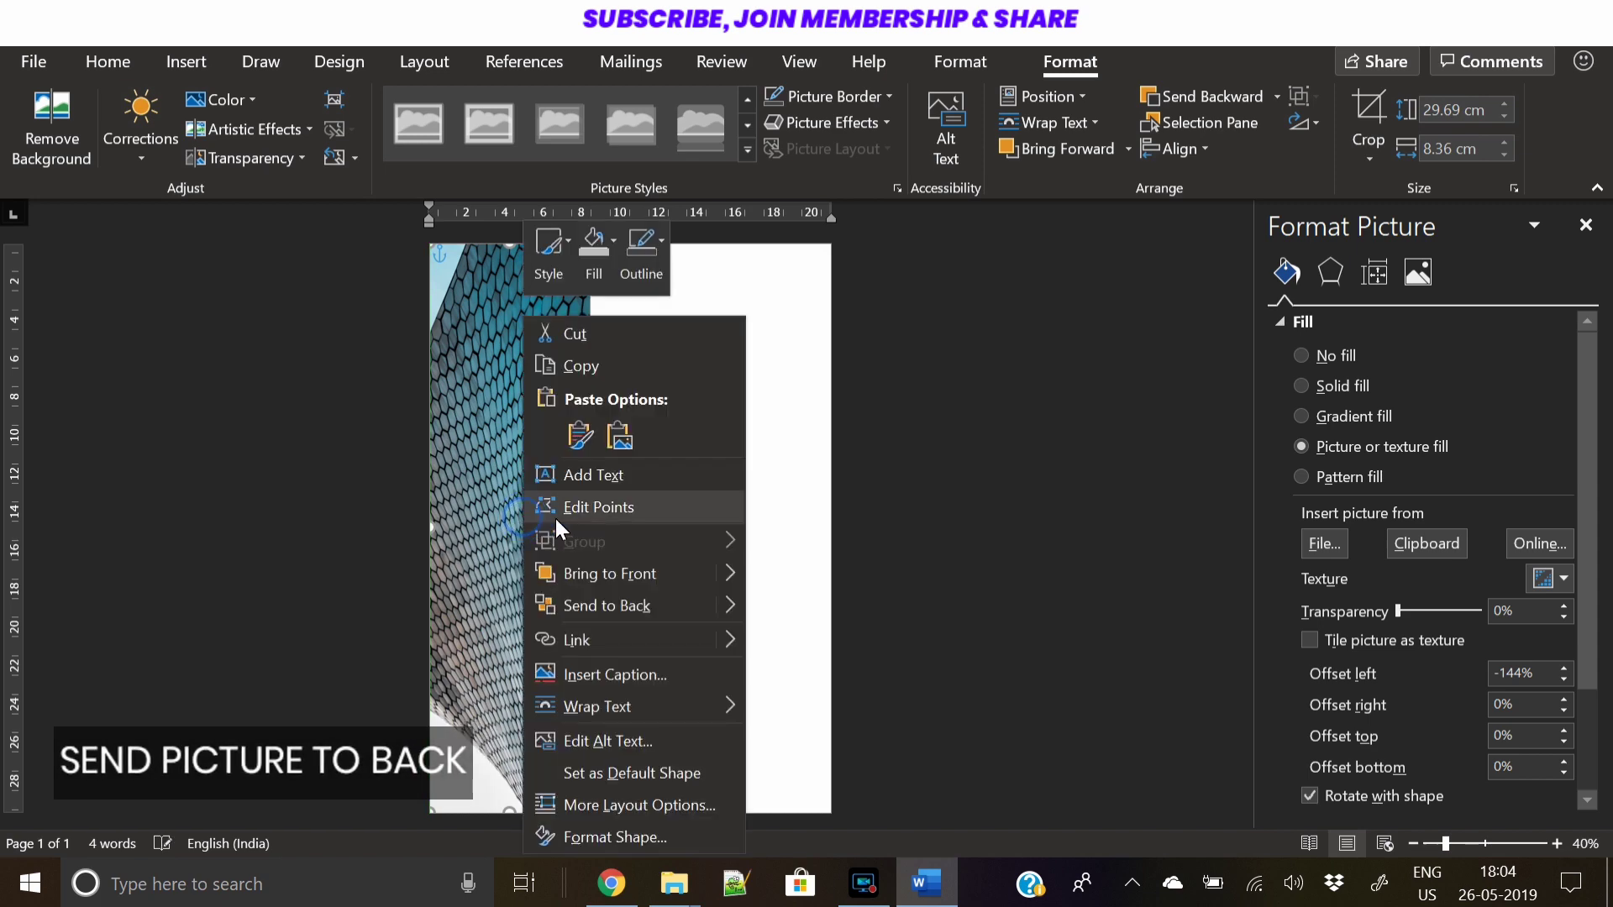
{"action": "left_click", "coordinate": [618, 612]}
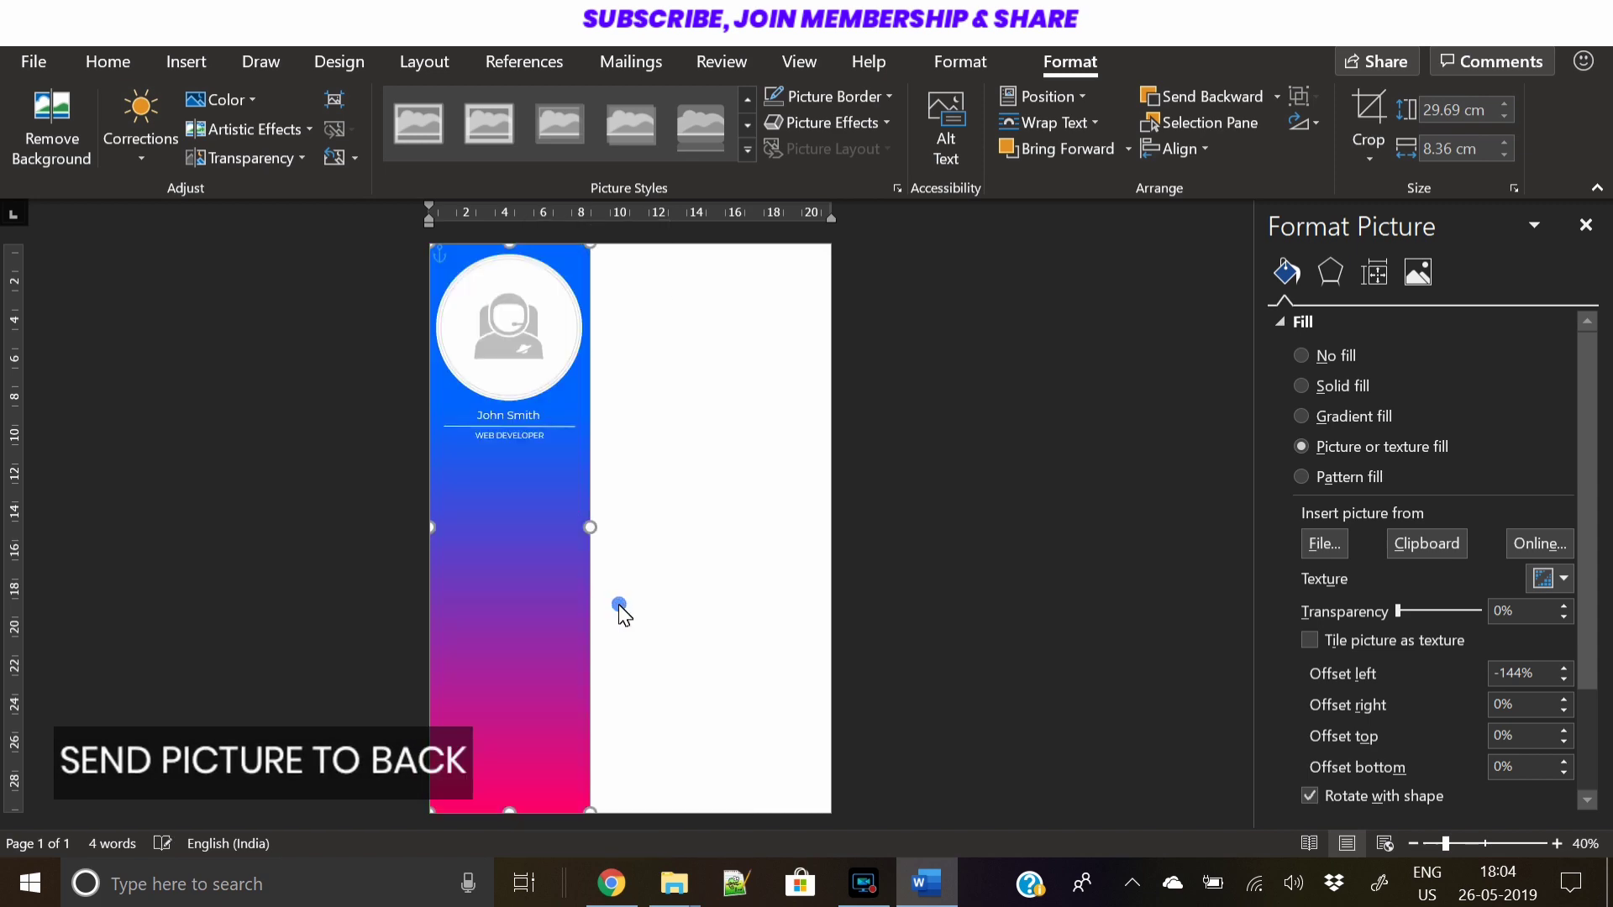
{"action": "left_click", "coordinate": [522, 576]}
{"action": "left_click_drag", "start_coordinate": [1588, 604], "coordinate": [1588, 652]}
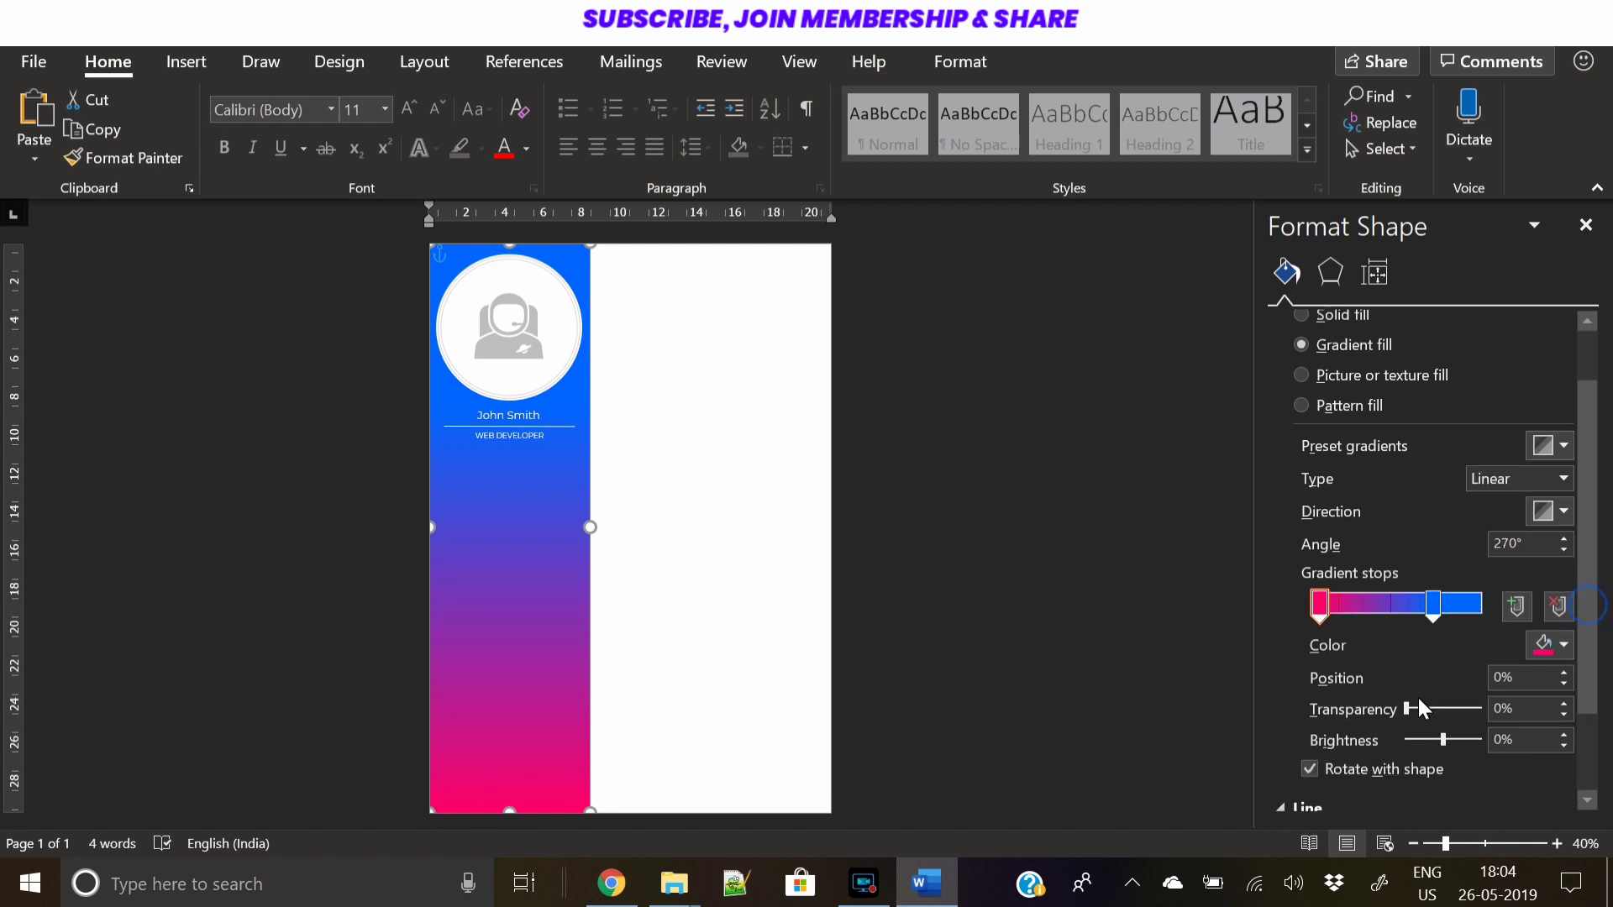
{"action": "left_click_drag", "start_coordinate": [1405, 708], "coordinate": [1418, 707]}
{"action": "left_click", "coordinate": [1429, 615]}
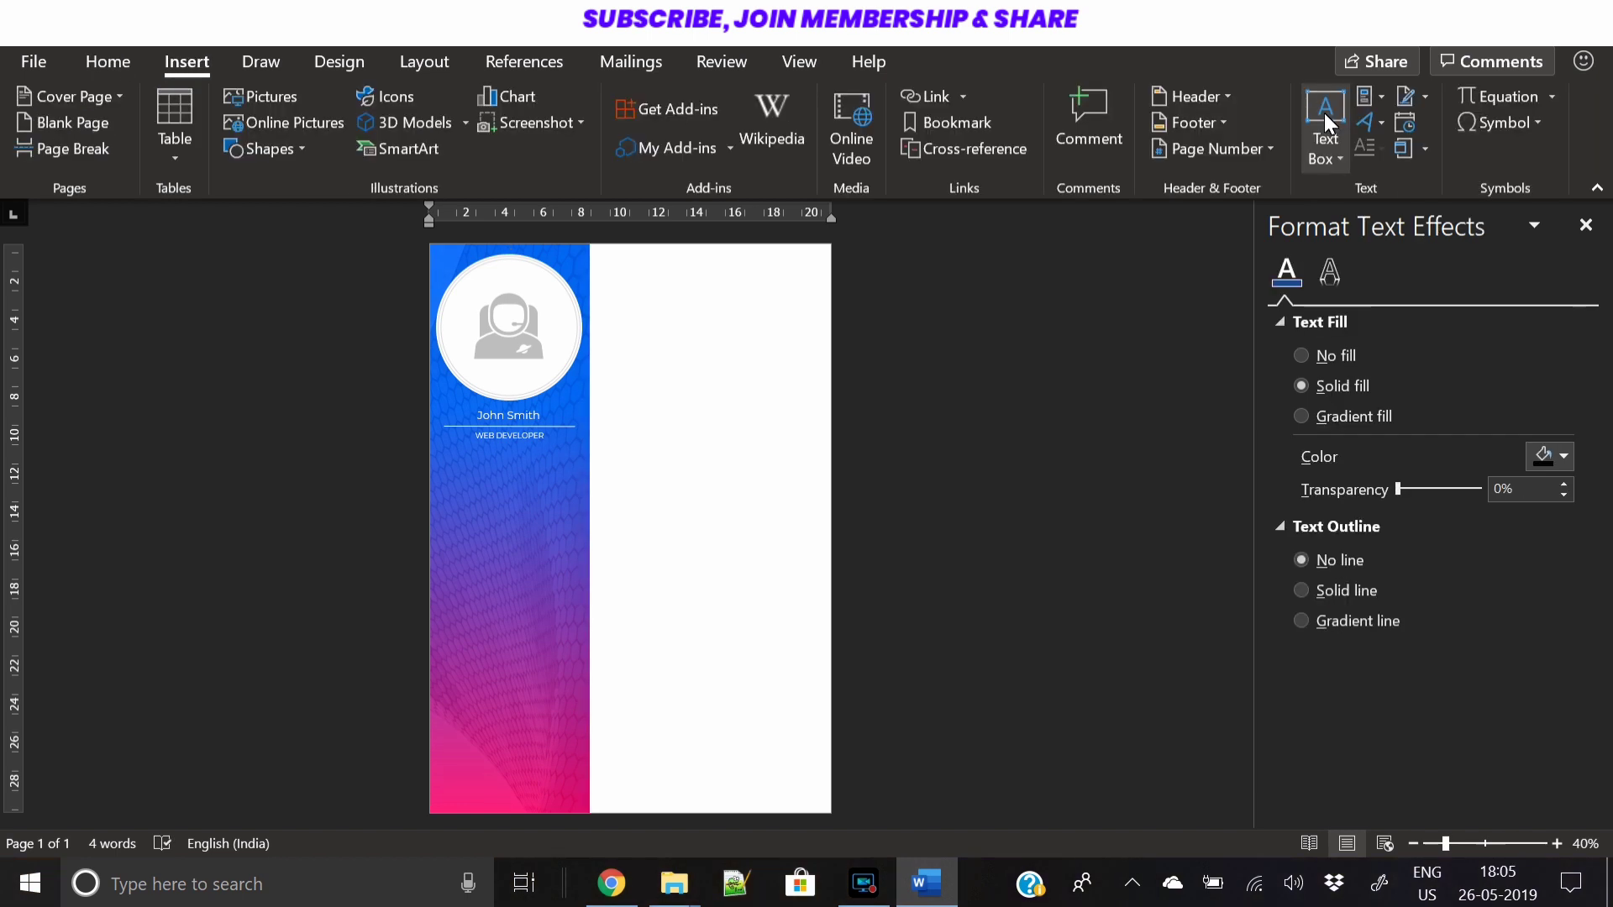
Duplicate the WEB DEVELOPER text box just below the original
{"action": "left_click", "coordinate": [505, 438]}
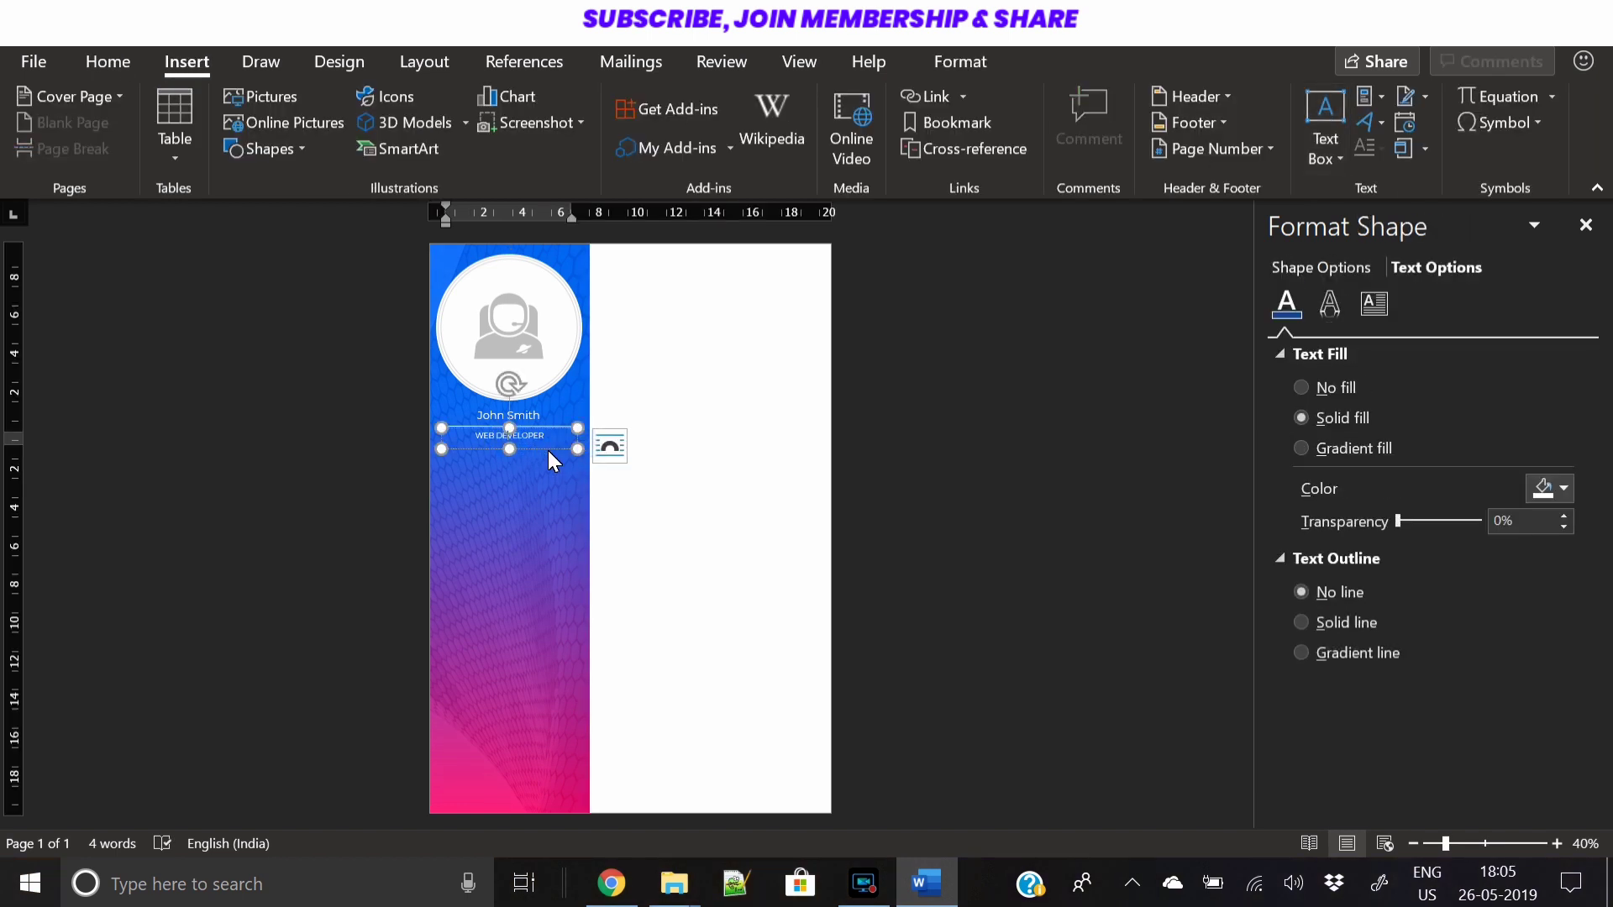
{"action": "left_click", "coordinate": [537, 447]}
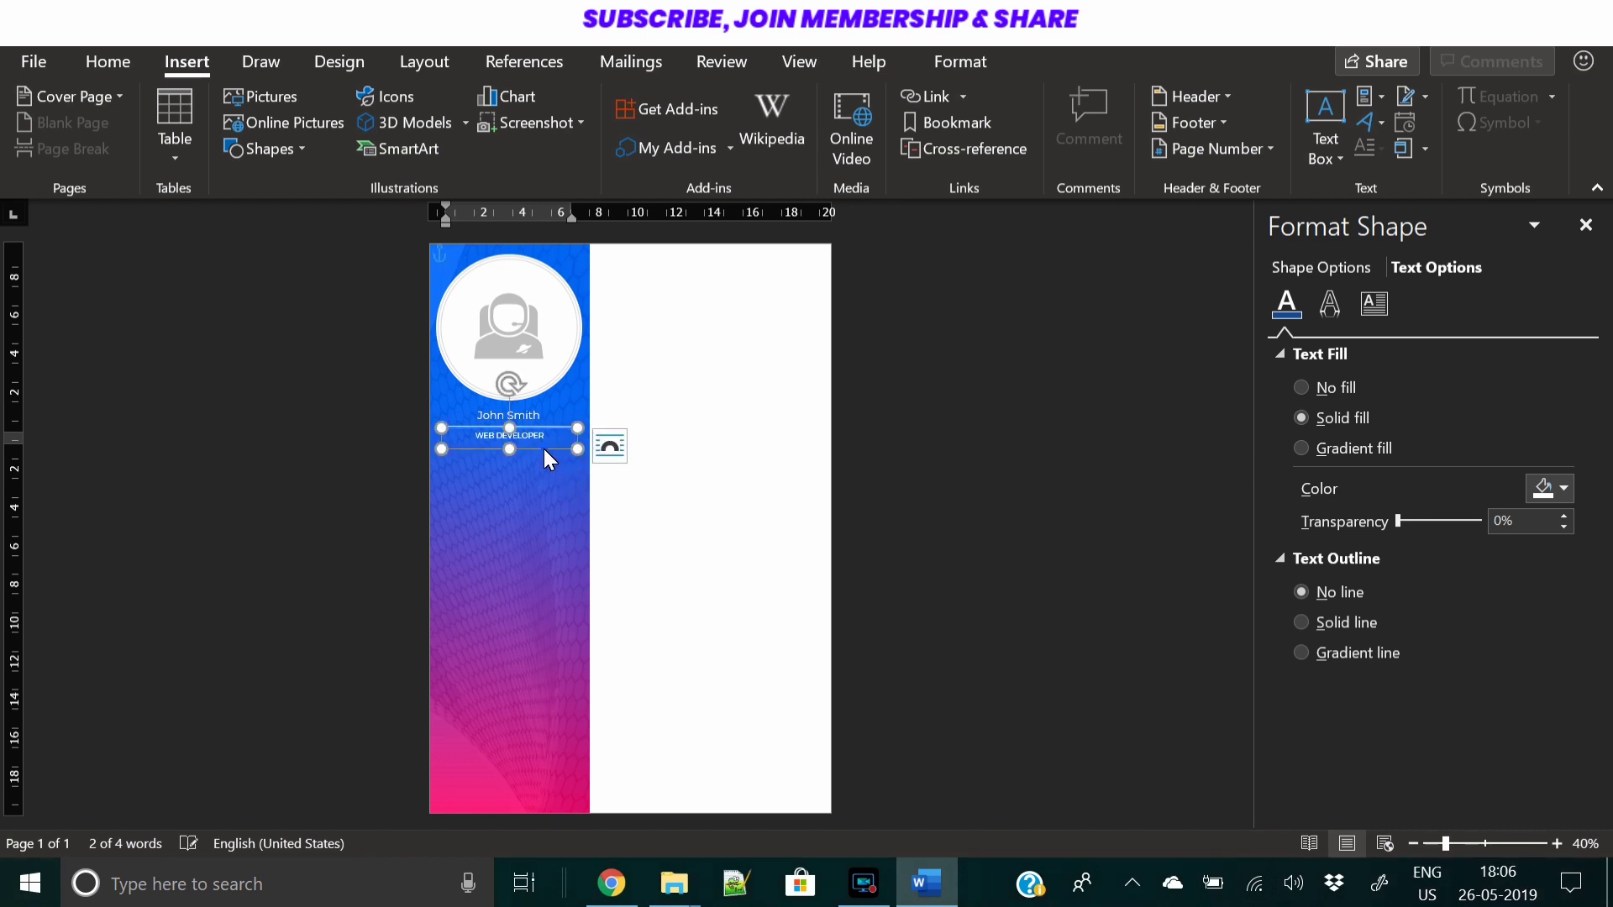
{"action": "left_click_drag", "start_coordinate": [543, 448], "coordinate": [542, 479]}
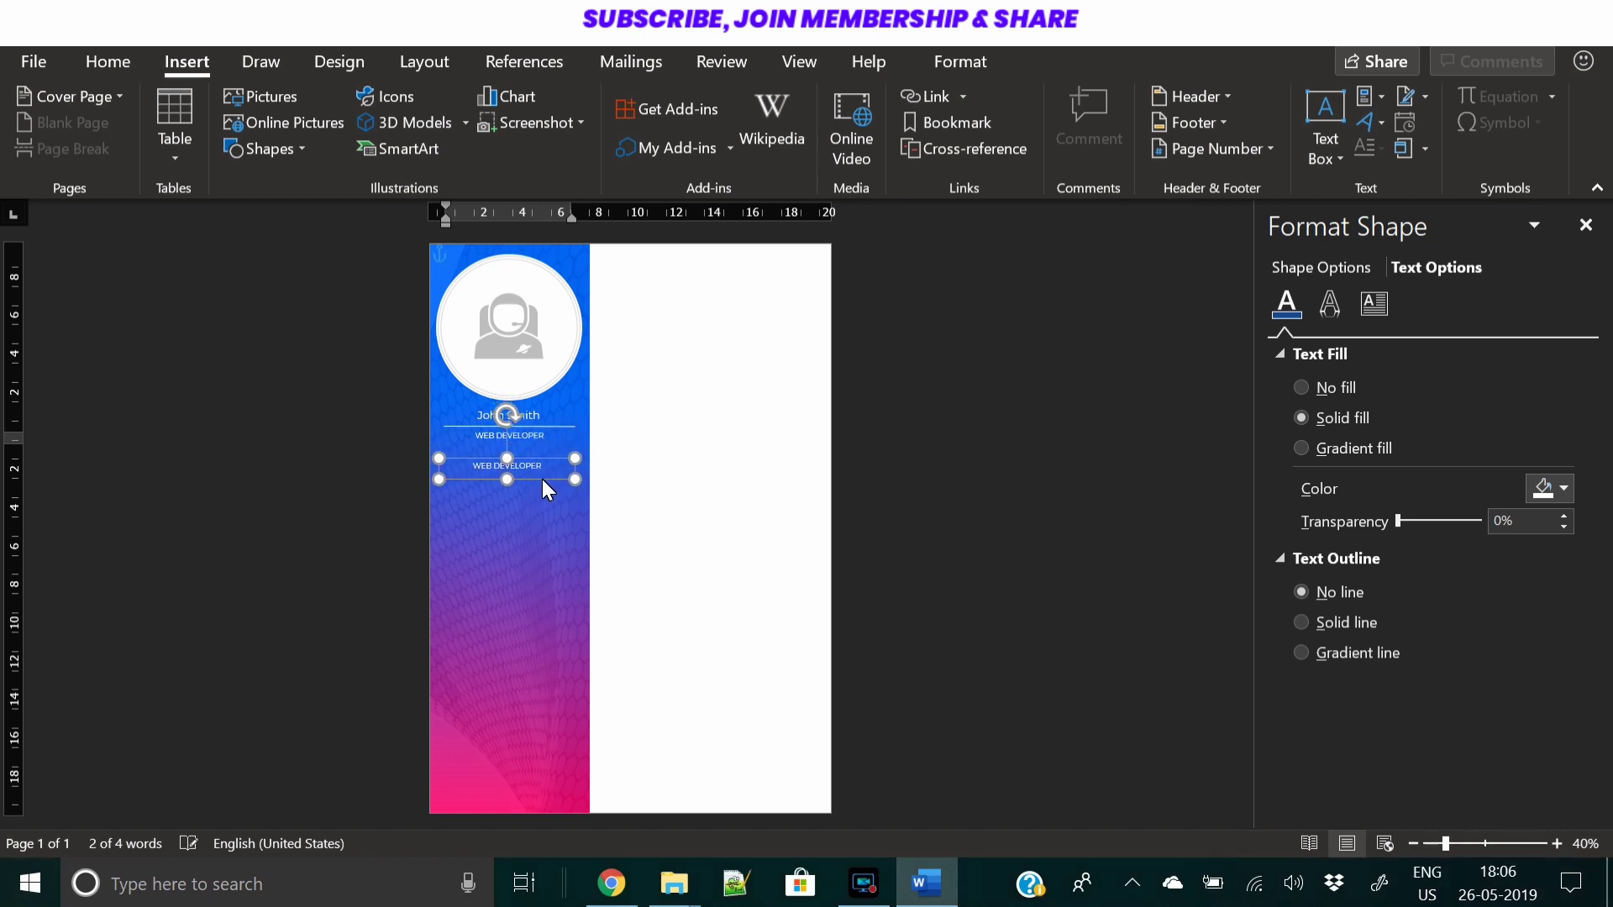
{"action": "left_click", "coordinate": [1553, 843]}
{"action": "left_click", "coordinate": [1553, 843]}
{"action": "left_click", "coordinate": [1554, 844]}
{"action": "left_click", "coordinate": [1553, 844]}
{"action": "left_click", "coordinate": [1554, 844]}
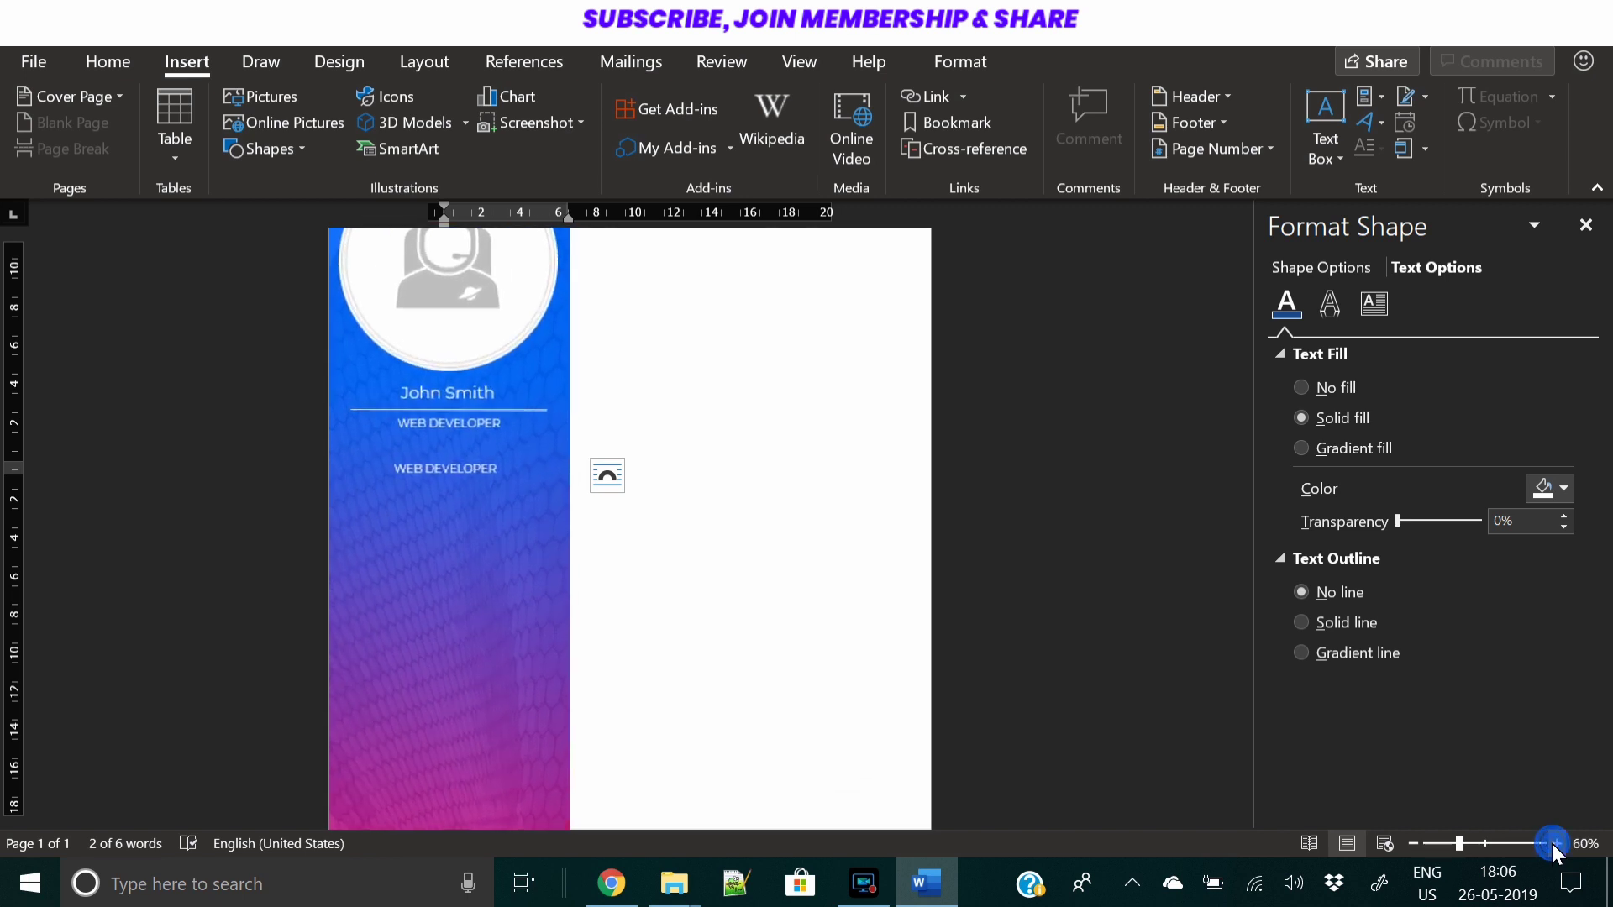
{"action": "left_click", "coordinate": [1553, 843]}
{"action": "left_click", "coordinate": [1554, 843]}
{"action": "left_click", "coordinate": [1554, 843]}
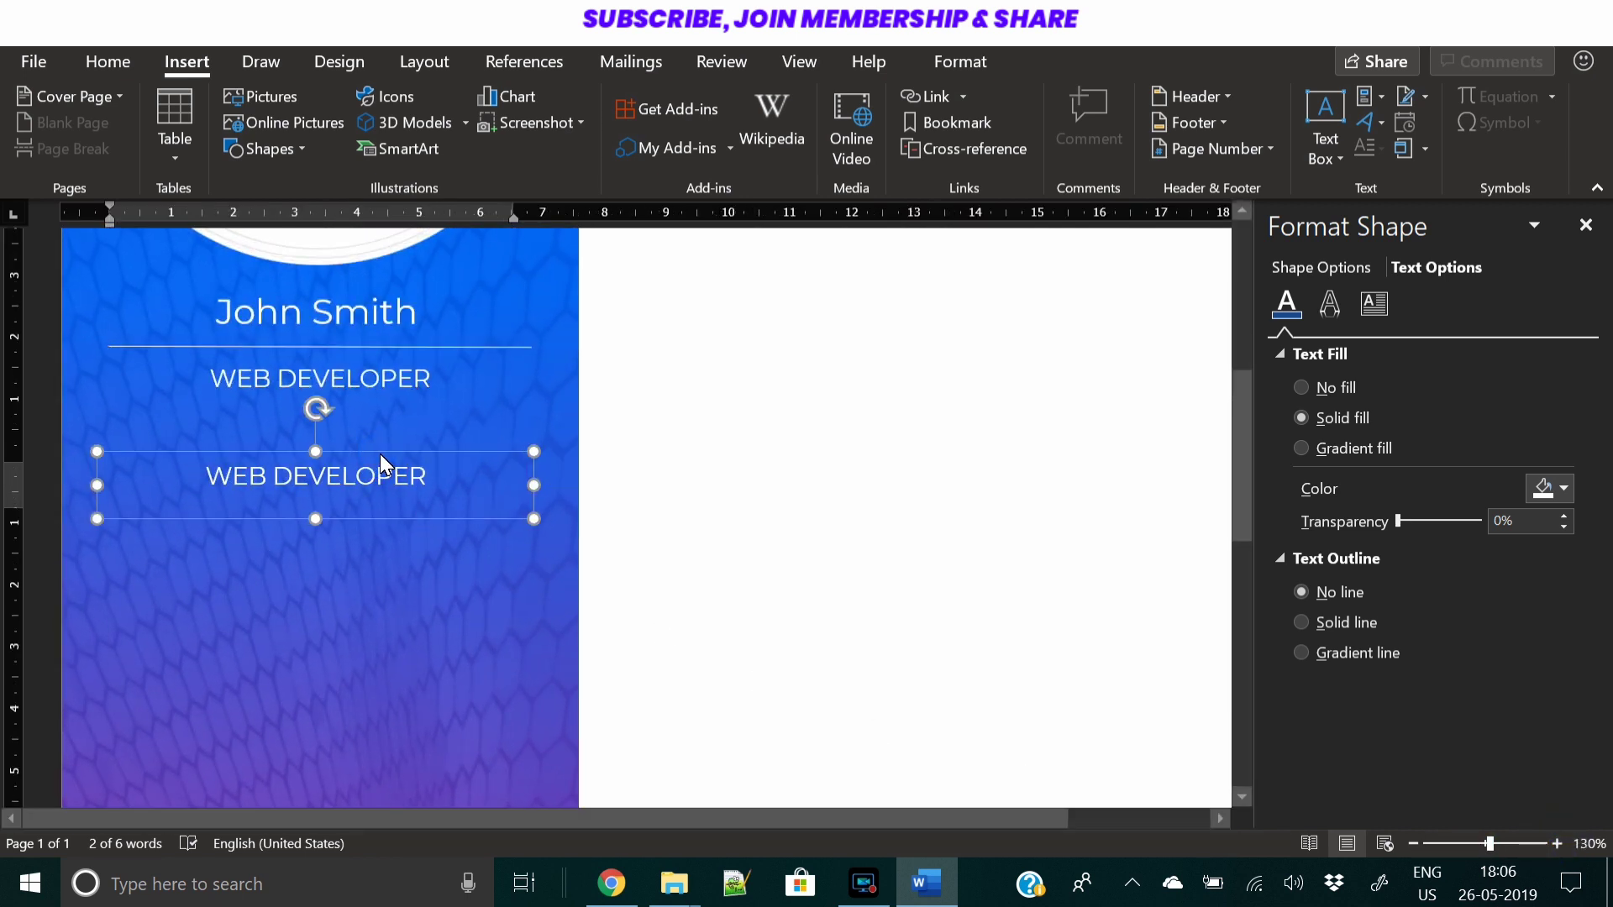
{"action": "left_click_drag", "start_coordinate": [380, 454], "coordinate": [383, 454]}
Change the copy's text to PROFILE at size 14, left-aligned
{"action": "triple_click", "coordinate": [330, 477]}
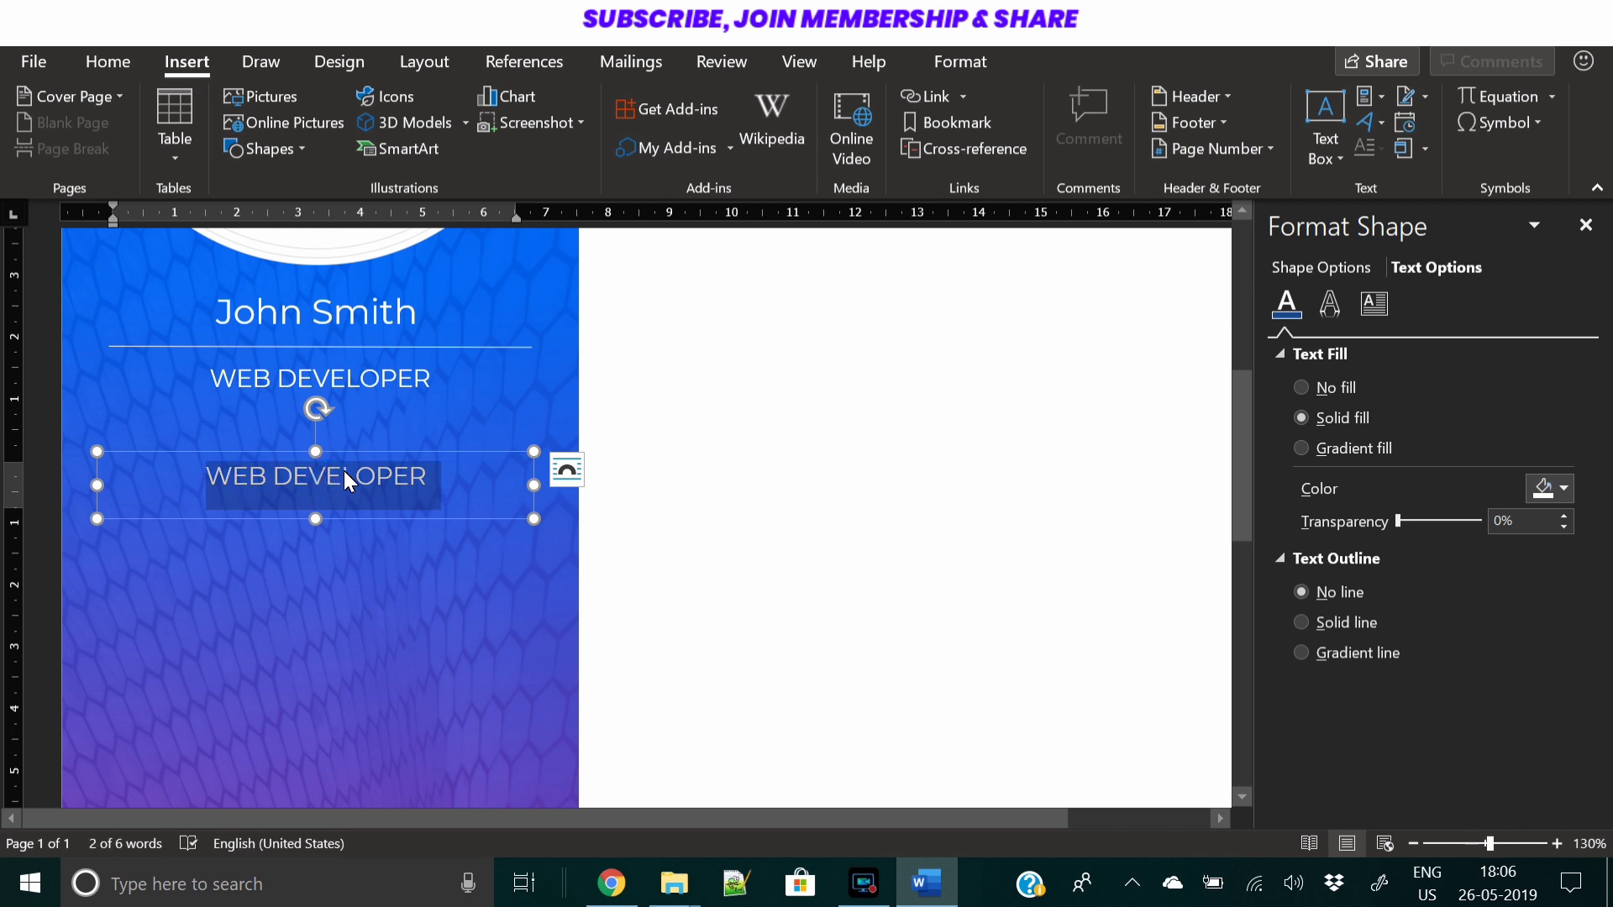
{"action": "type", "text": "PROFILE"}
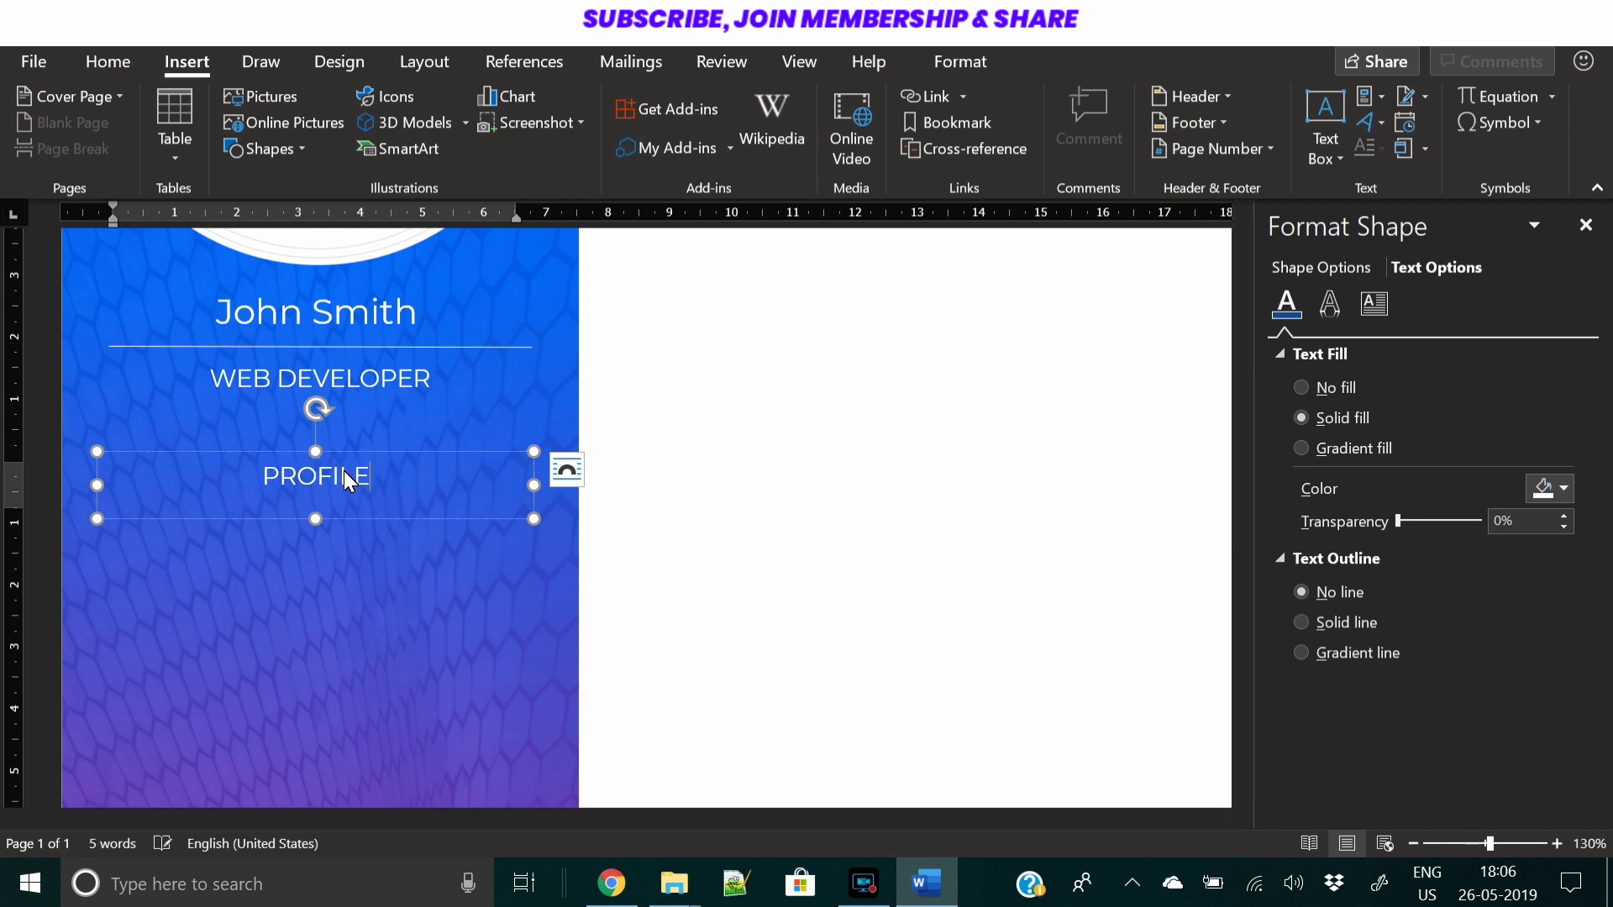
{"action": "double_click", "coordinate": [344, 470]}
{"action": "left_click", "coordinate": [91, 64]}
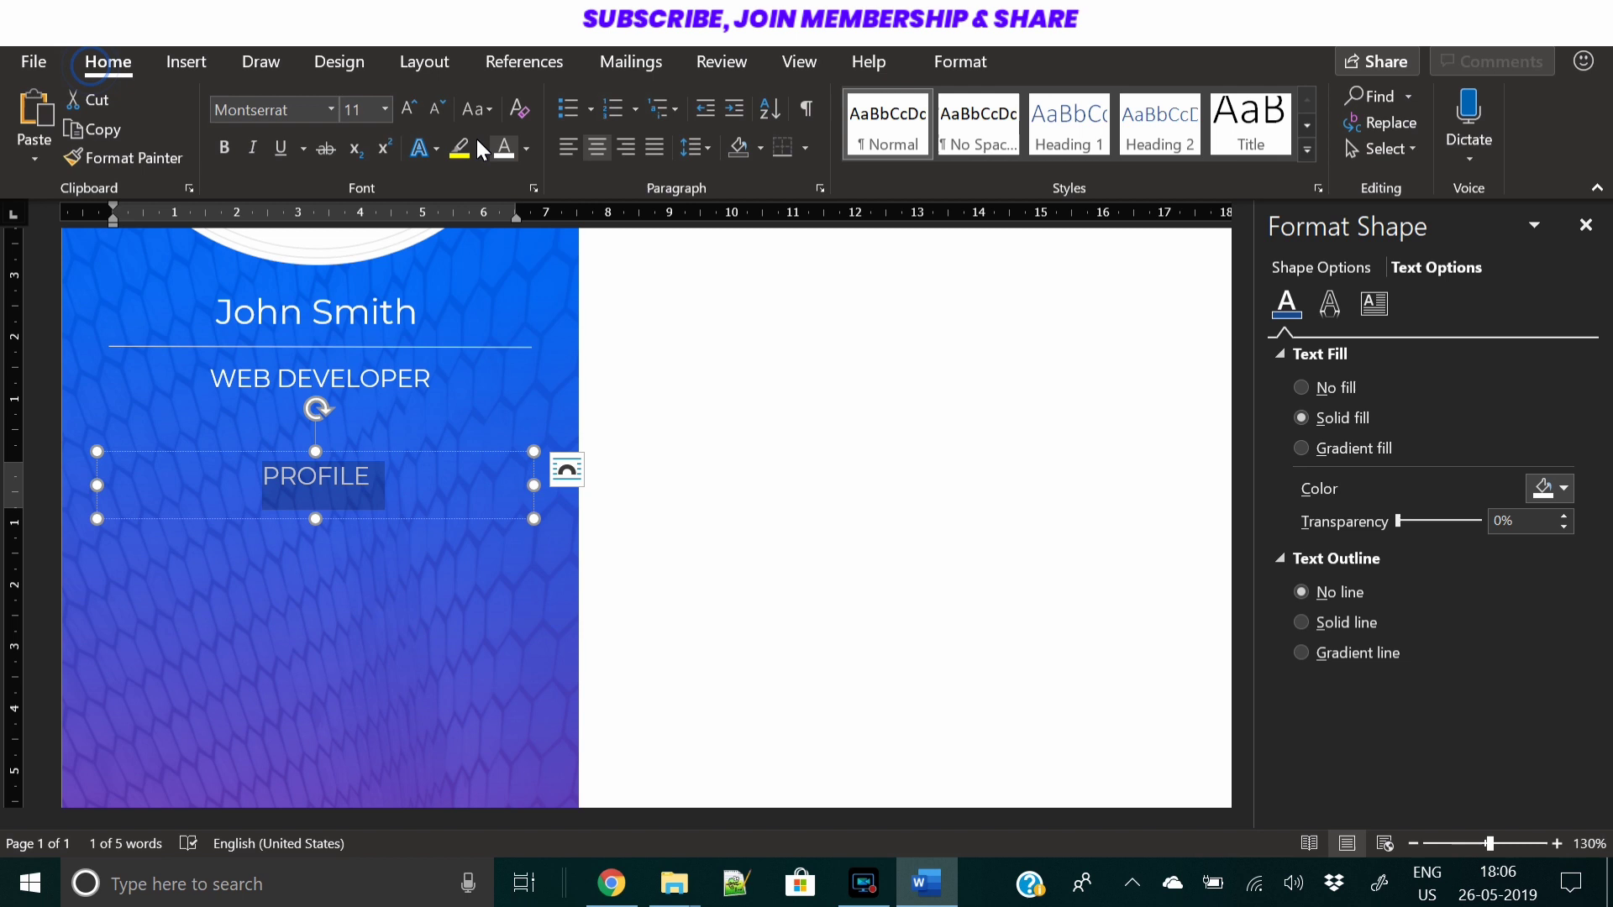
{"action": "left_click", "coordinate": [408, 108]}
{"action": "left_click", "coordinate": [408, 109]}
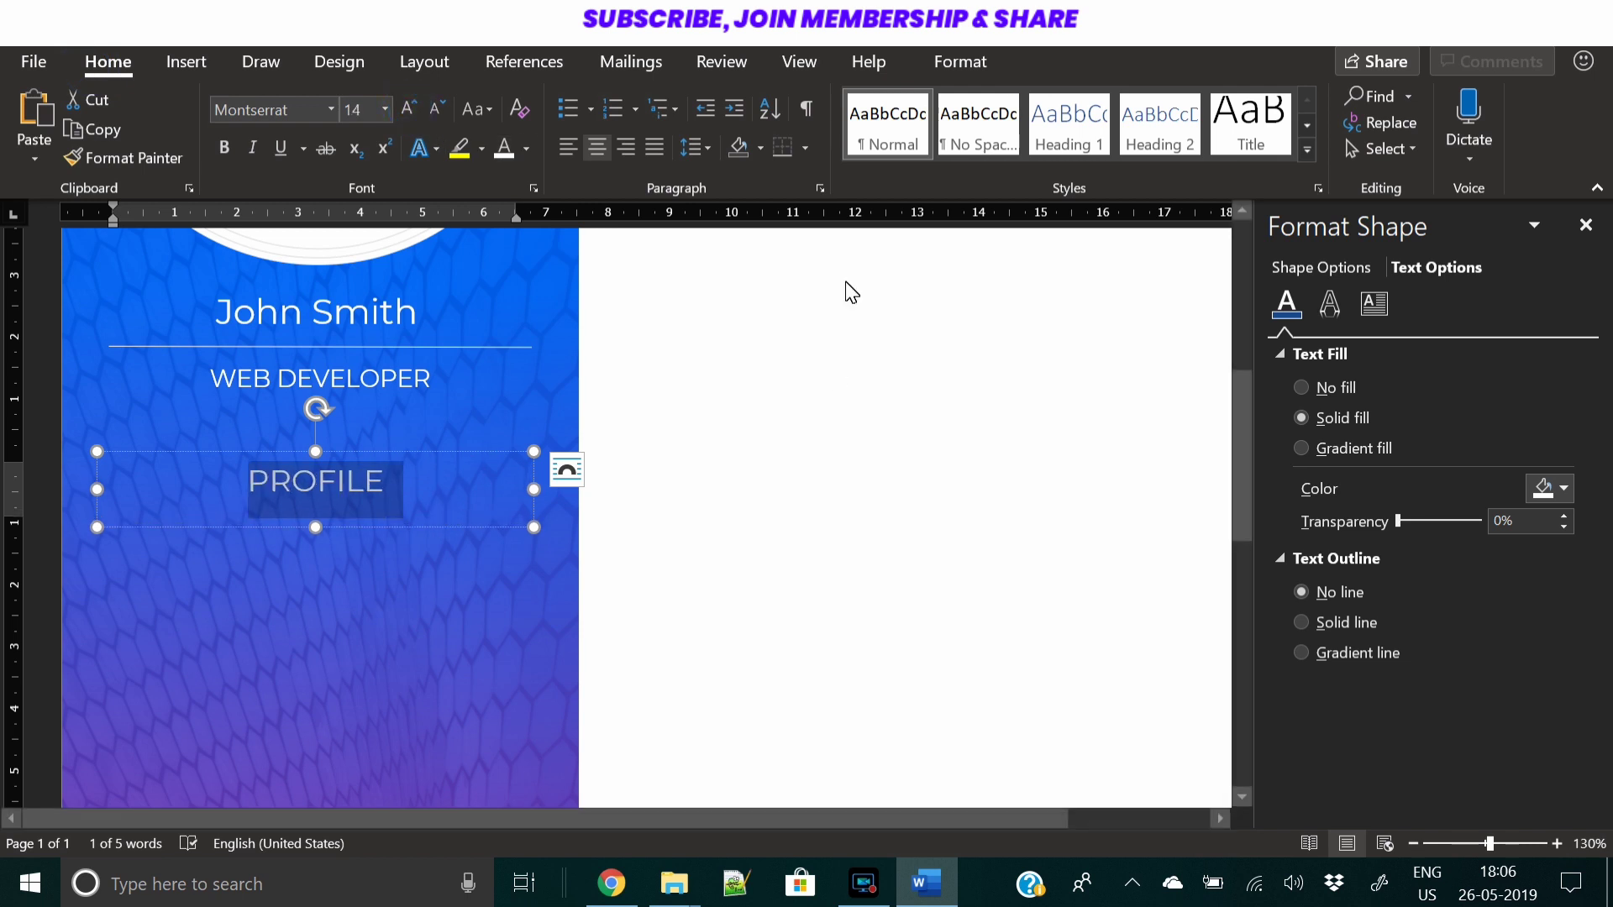
{"action": "left_click", "coordinate": [568, 148]}
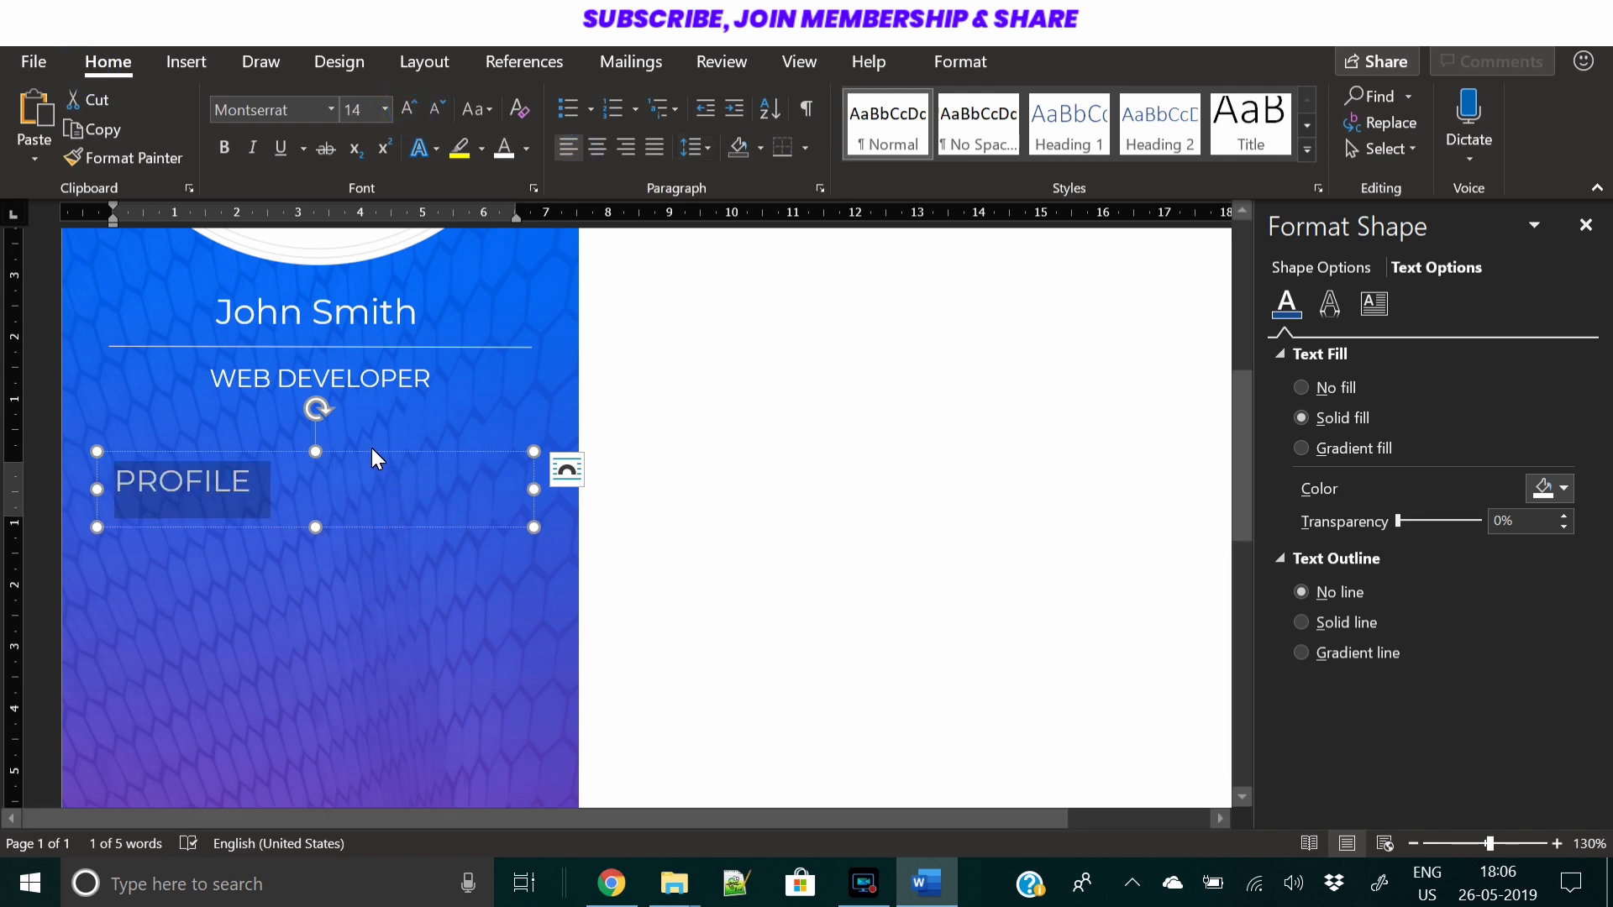
Lower the PROFILE box slightly and insert a person icon sized to 1.2 cm
{"action": "left_click_drag", "start_coordinate": [370, 451], "coordinate": [369, 484]}
{"action": "scroll", "coordinate": [369, 485], "scroll_direction": "down", "scroll_amount": 6}
{"action": "left_click", "coordinate": [186, 61]}
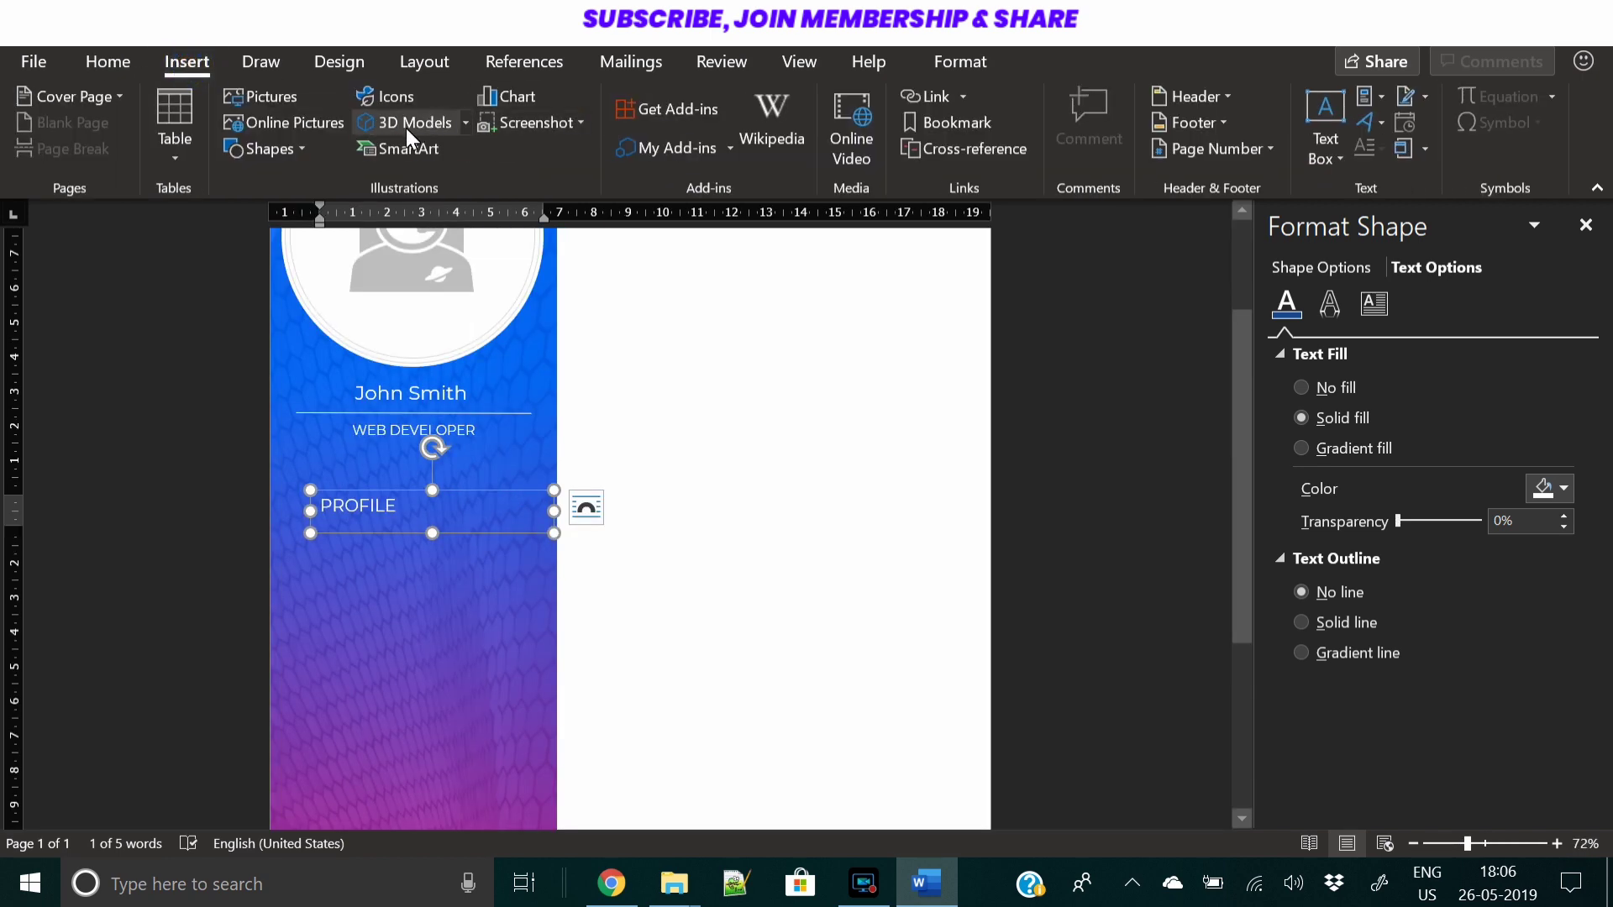
{"action": "left_click", "coordinate": [367, 91]}
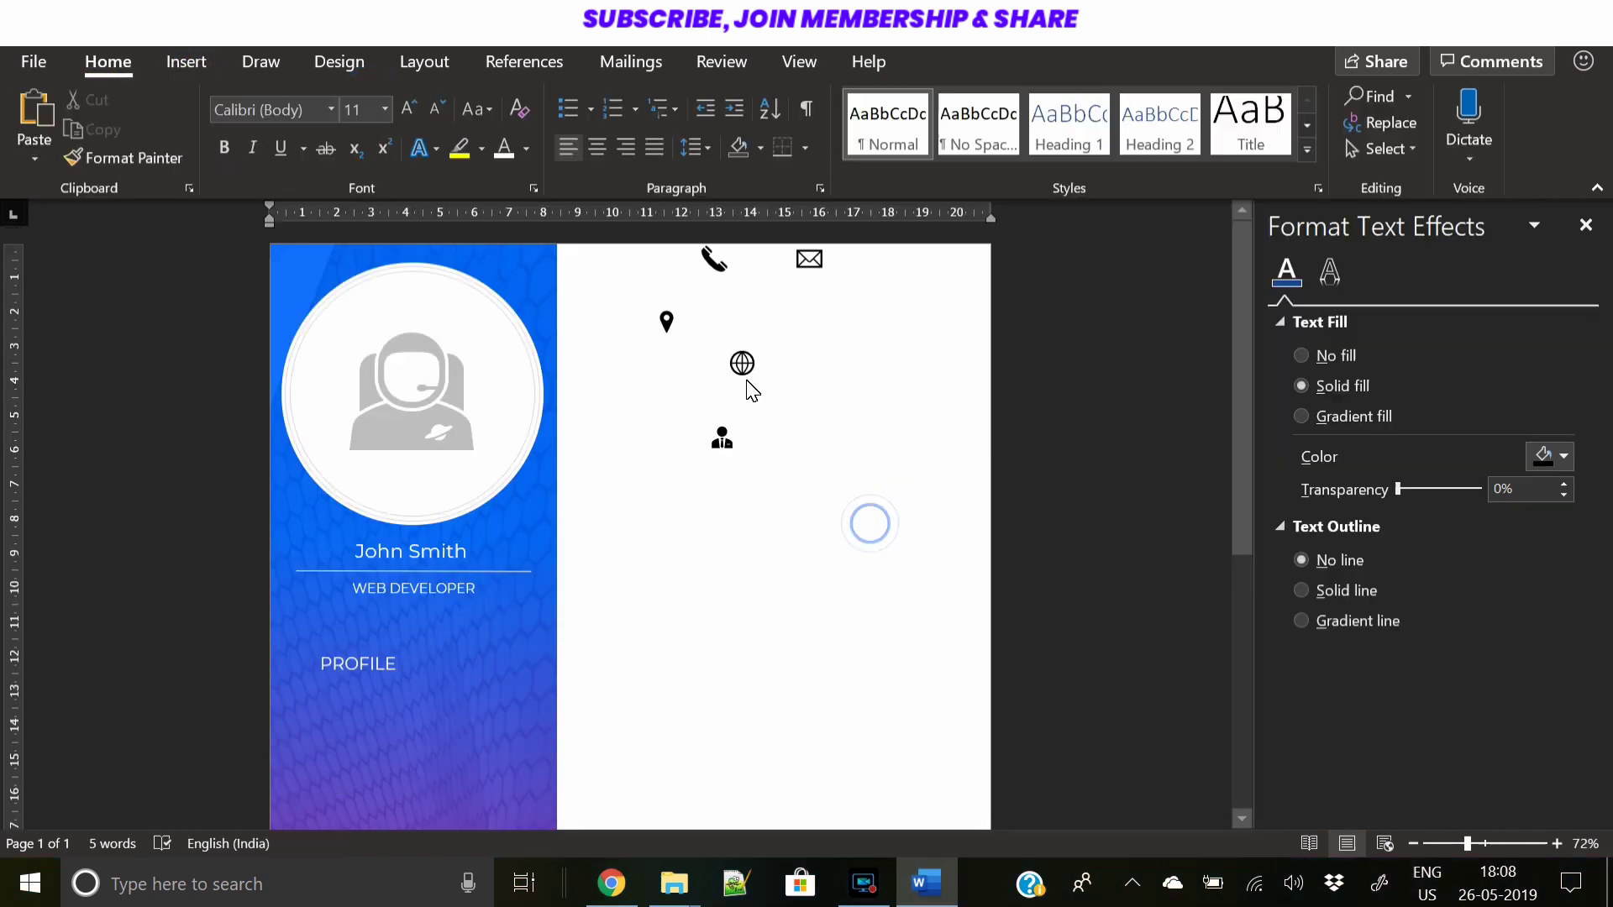
{"action": "left_click", "coordinate": [721, 456]}
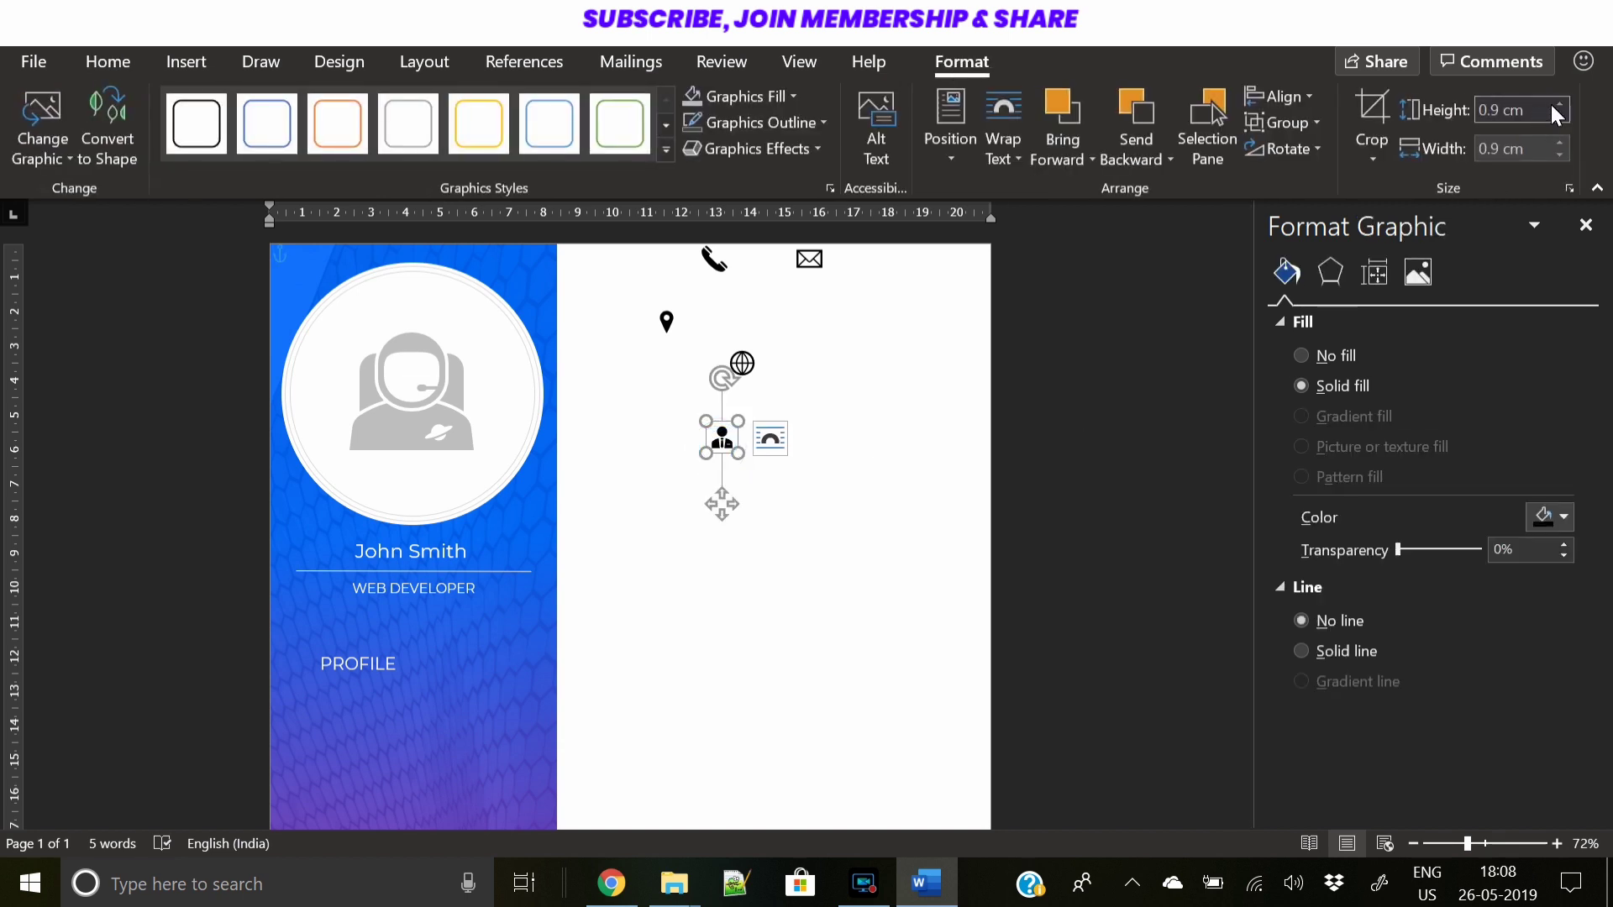
{"action": "left_click", "coordinate": [1556, 104]}
{"action": "left_click", "coordinate": [1556, 104]}
Place the person icon beside PROFILE and fill it white
{"action": "left_click_drag", "start_coordinate": [727, 515], "coordinate": [304, 739]}
{"action": "left_click", "coordinate": [752, 99]}
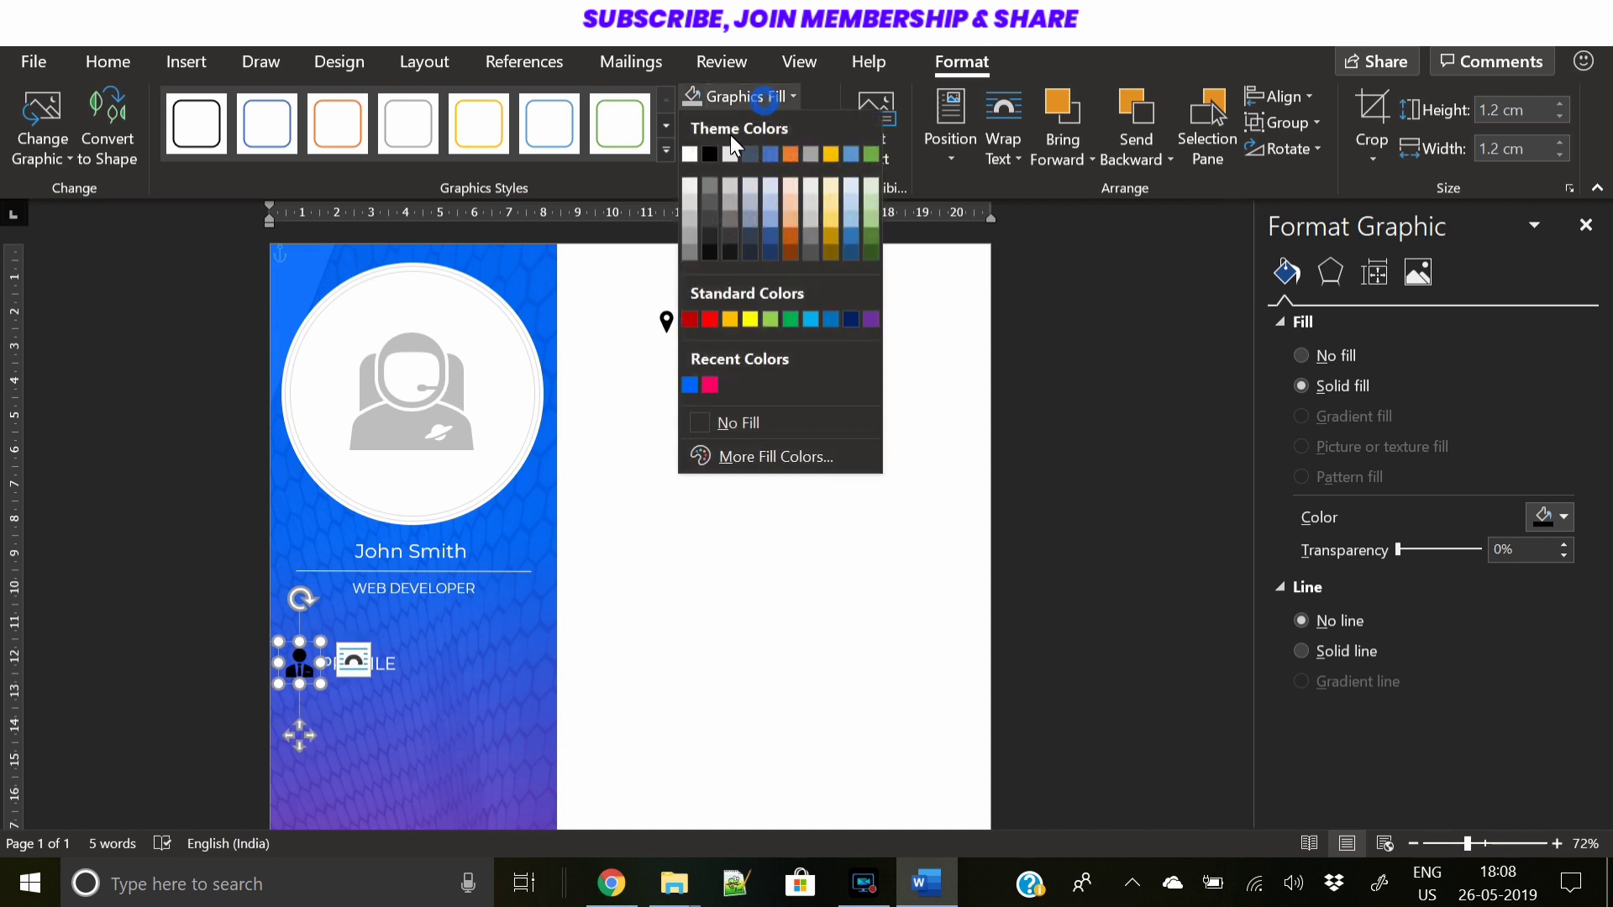
{"action": "left_click", "coordinate": [689, 154]}
Select the whole WEB DEVELOPER subtitle text box
{"action": "left_click", "coordinate": [386, 654]}
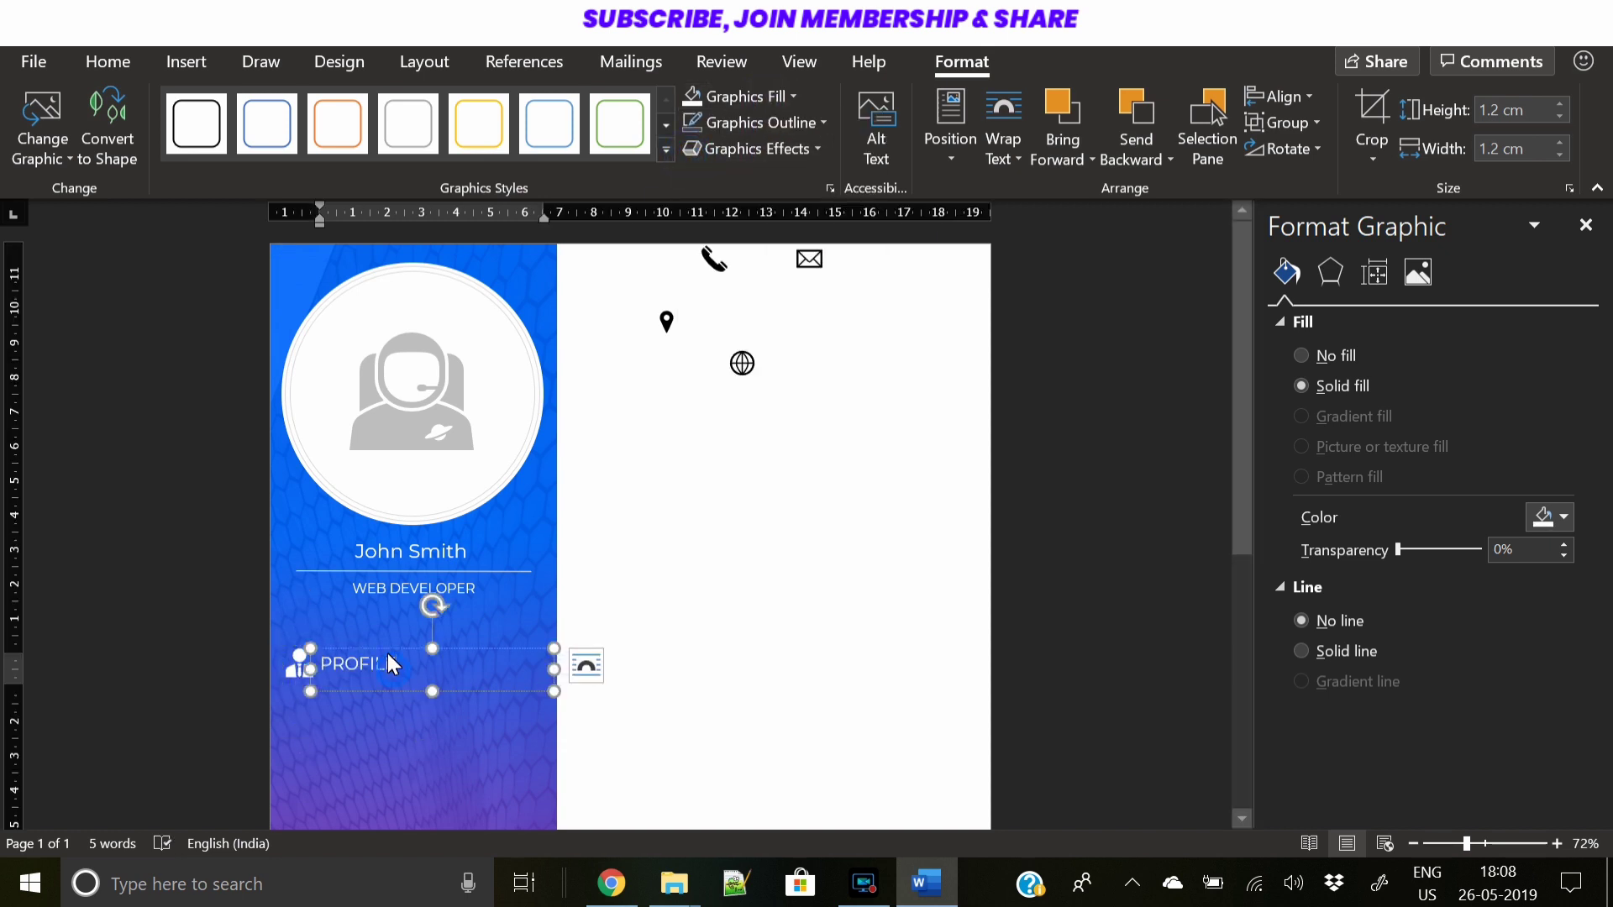
{"action": "scroll", "coordinate": [420, 588], "scroll_direction": "down", "scroll_amount": 1}
{"action": "left_click", "coordinate": [447, 527]}
Paste a copy of the subtitle box below PROFILE and fill it with =lorem(2) placeholder text
{"action": "key", "text": "ctrl+x"}
{"action": "key", "text": "ctrl+v"}
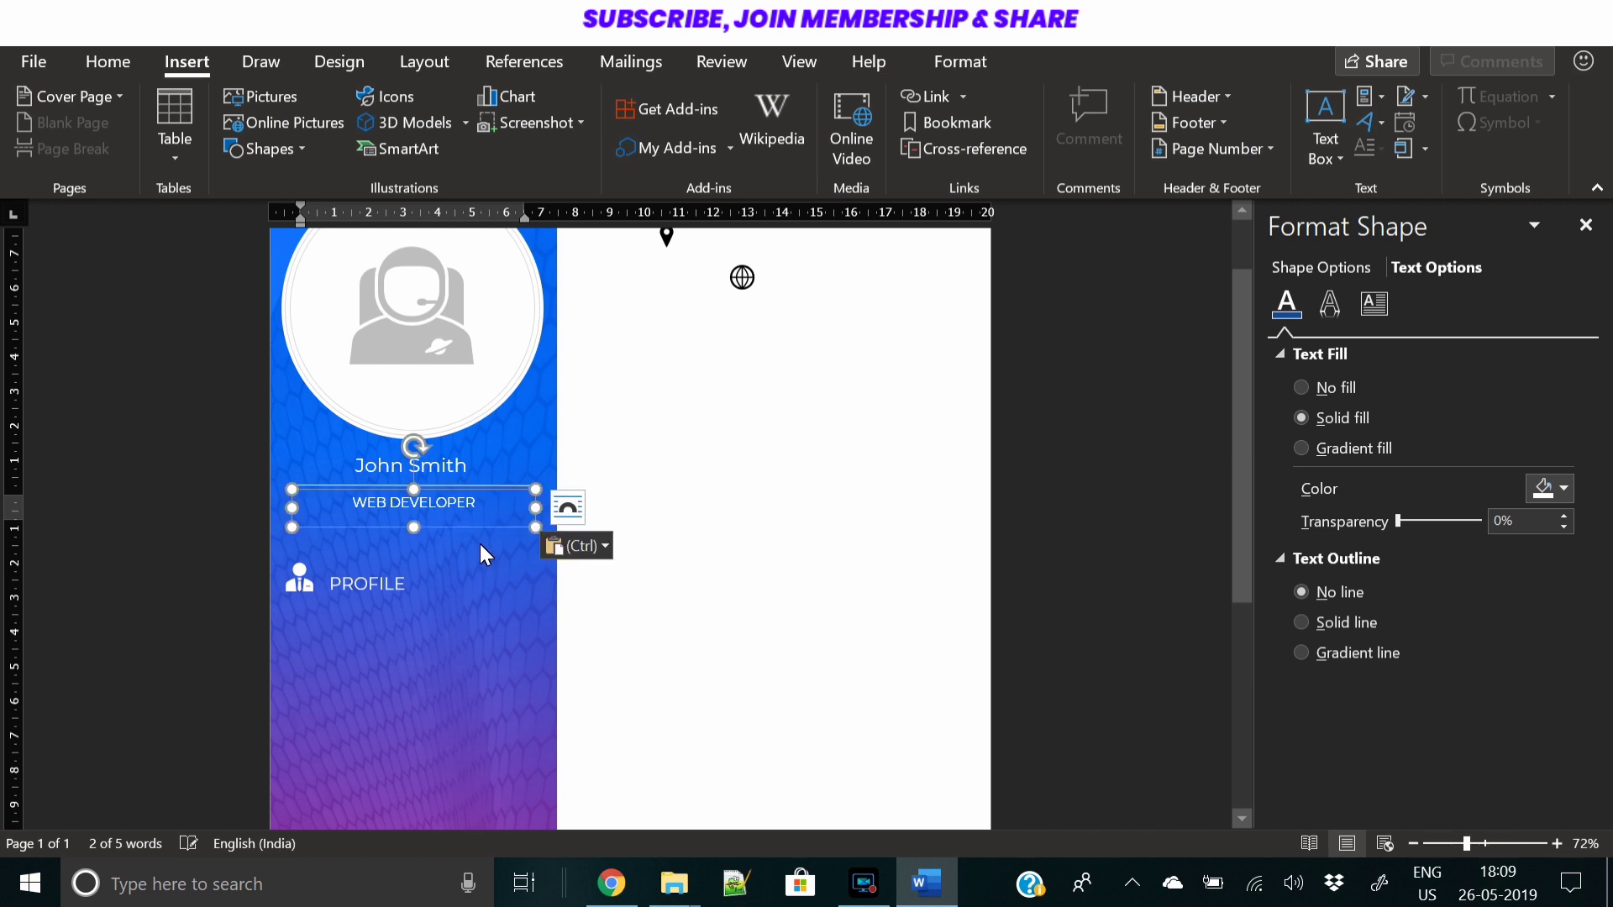
{"action": "left_click_drag", "start_coordinate": [473, 527], "coordinate": [461, 654], "text": "ctrl"}
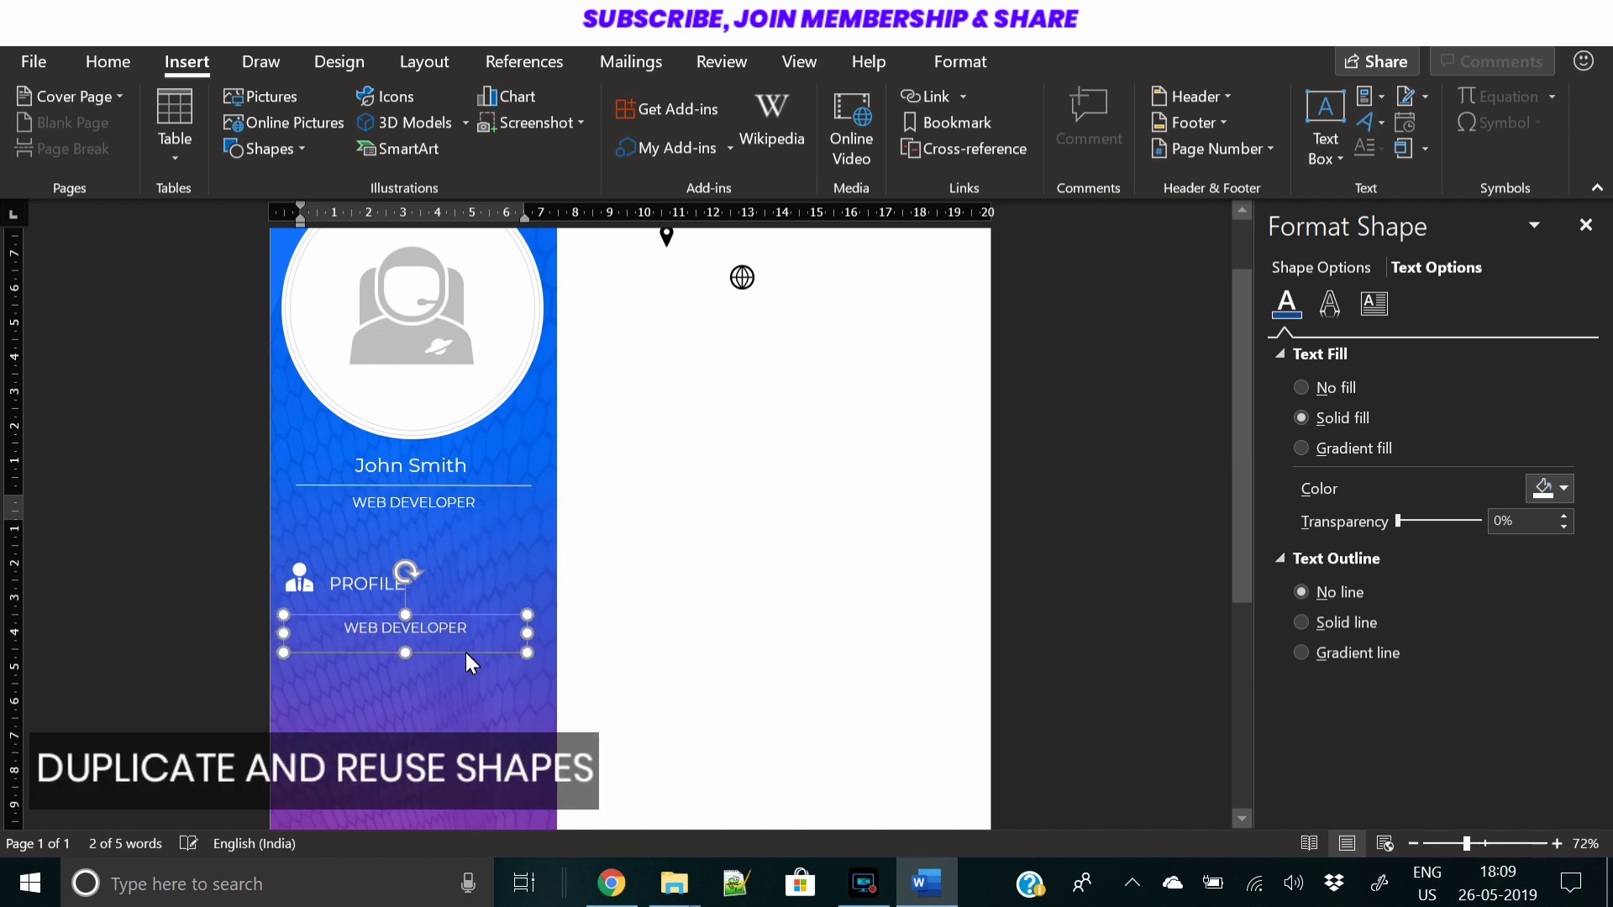
{"action": "type", "text": "=lo"}
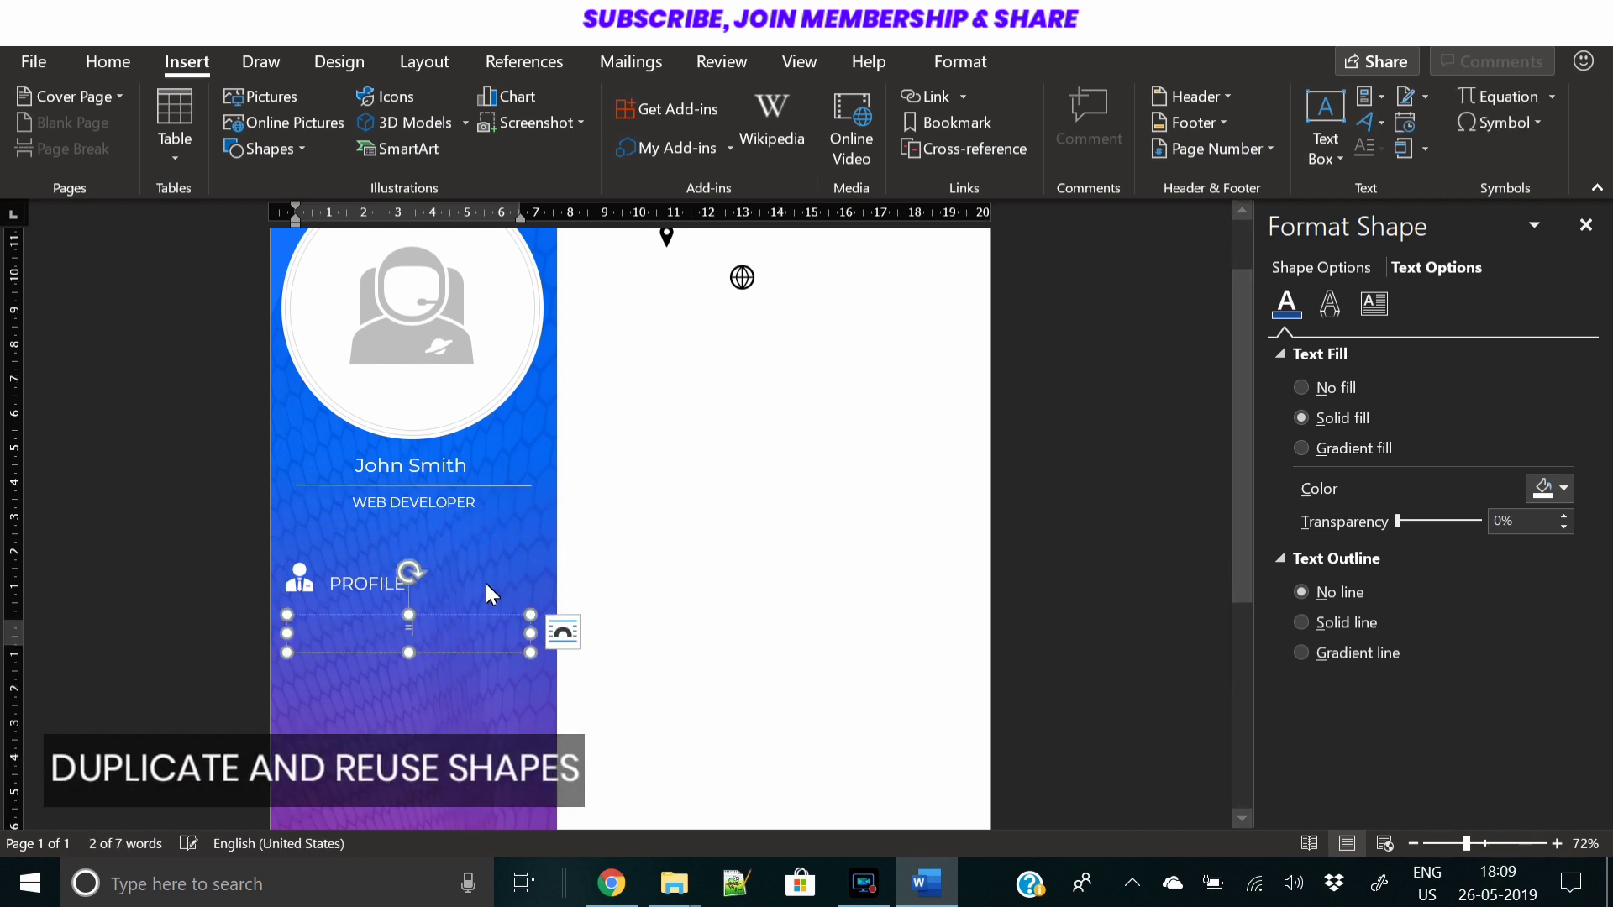
{"action": "type", "text": "rem("}
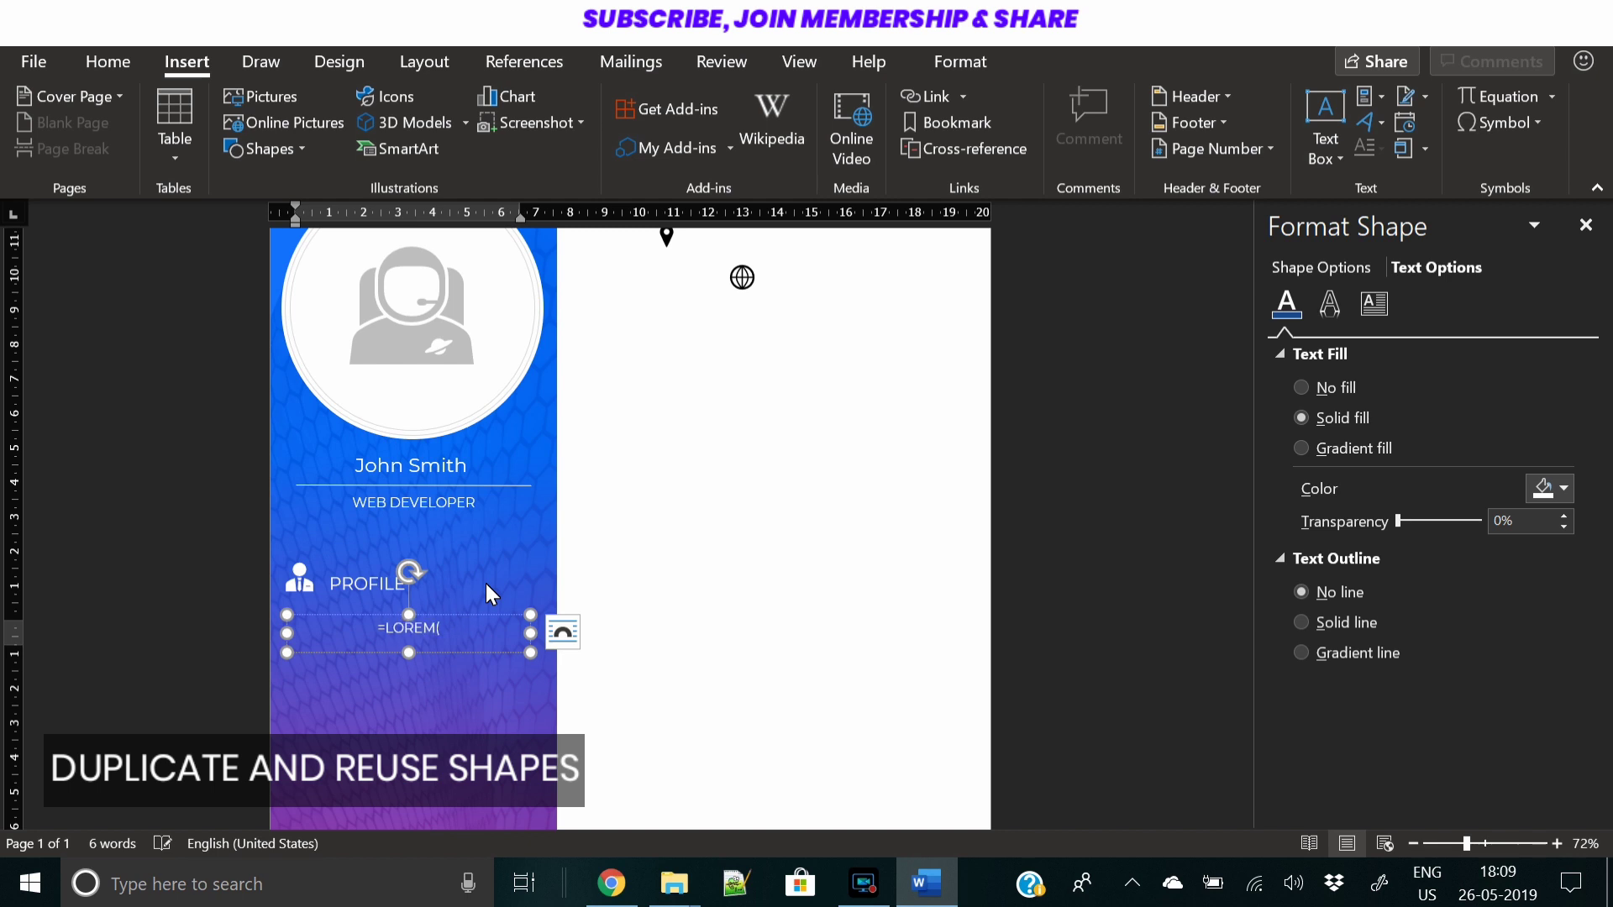
{"action": "type", "text": "2)"}
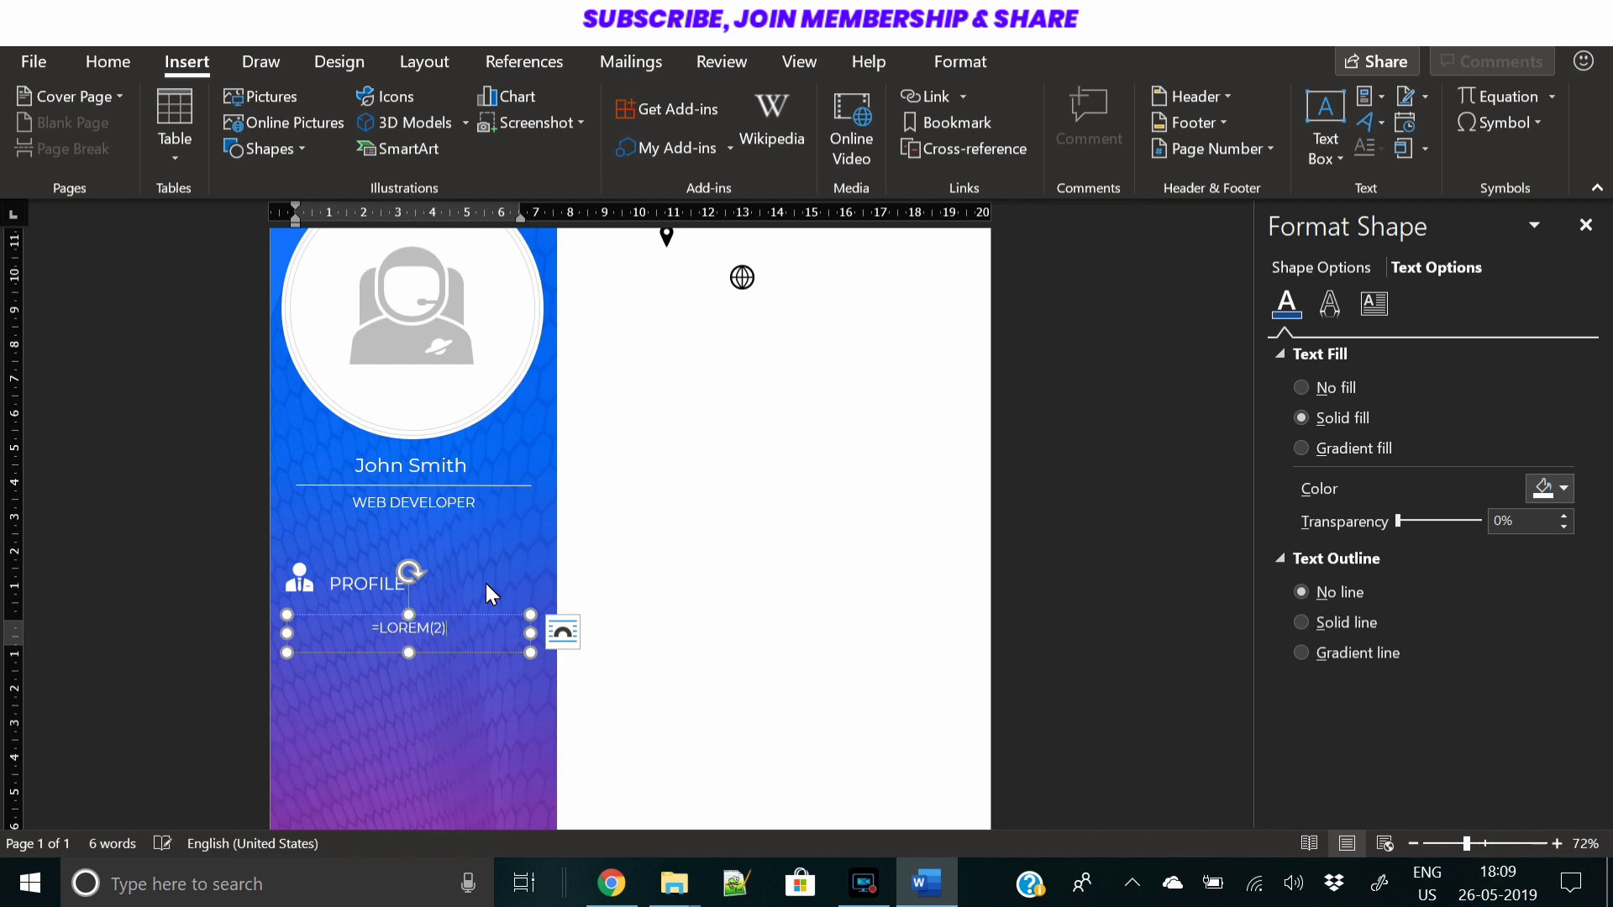
{"action": "key", "text": "Return"}
Format the placeholder paragraphs in Montserrat Light, size 9
{"action": "key", "text": "ctrl+a"}
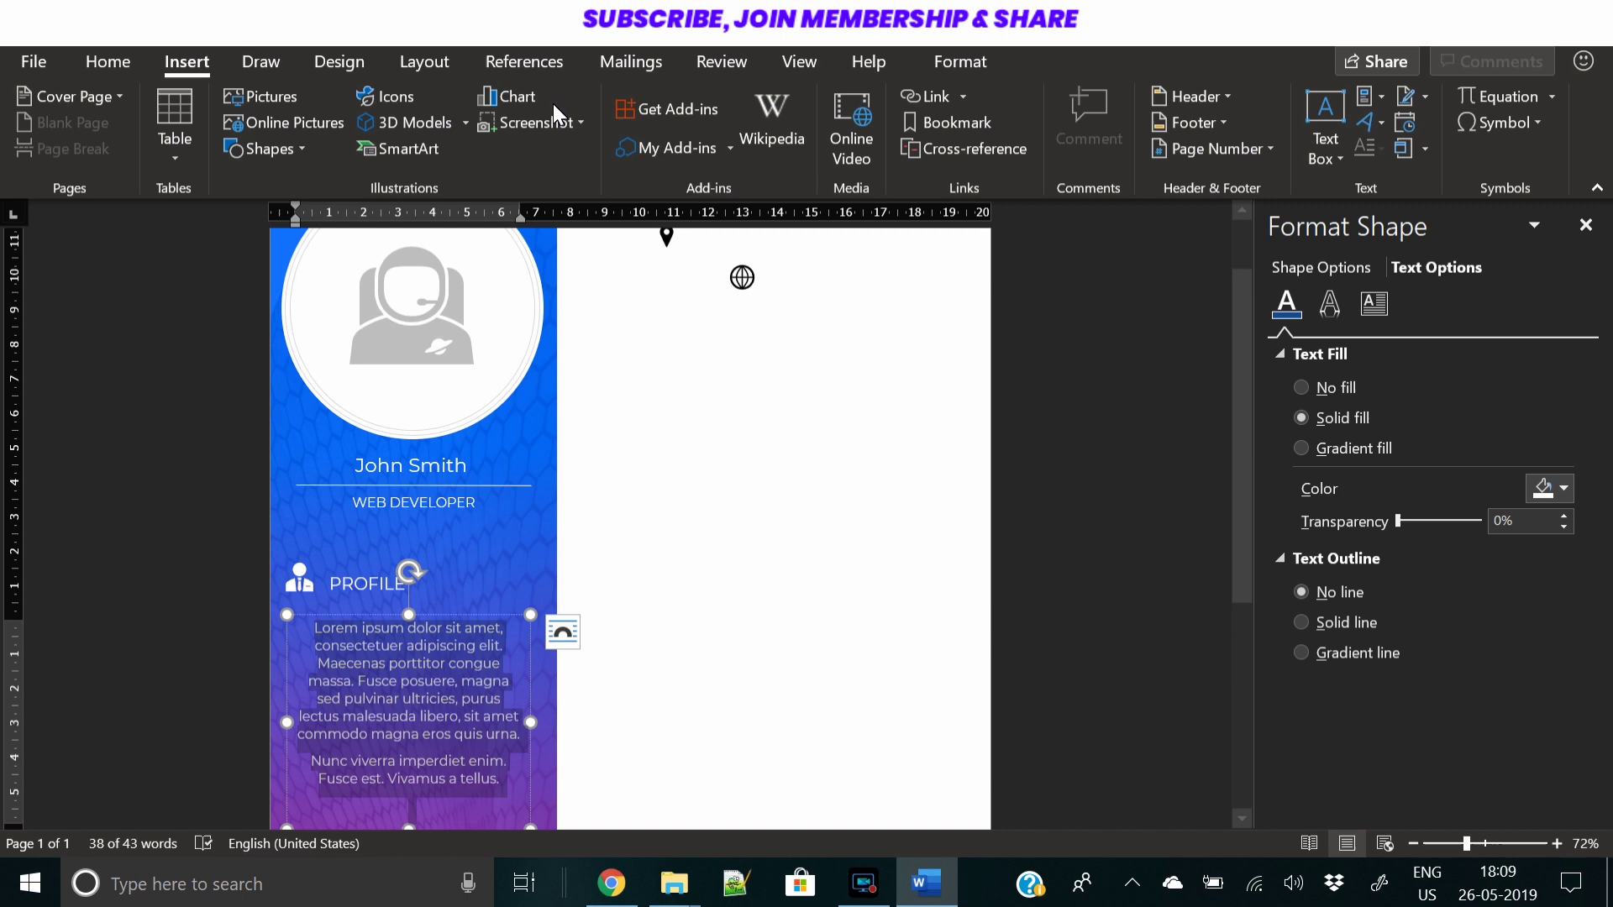
{"action": "left_click", "coordinate": [108, 61]}
{"action": "left_click", "coordinate": [558, 154]}
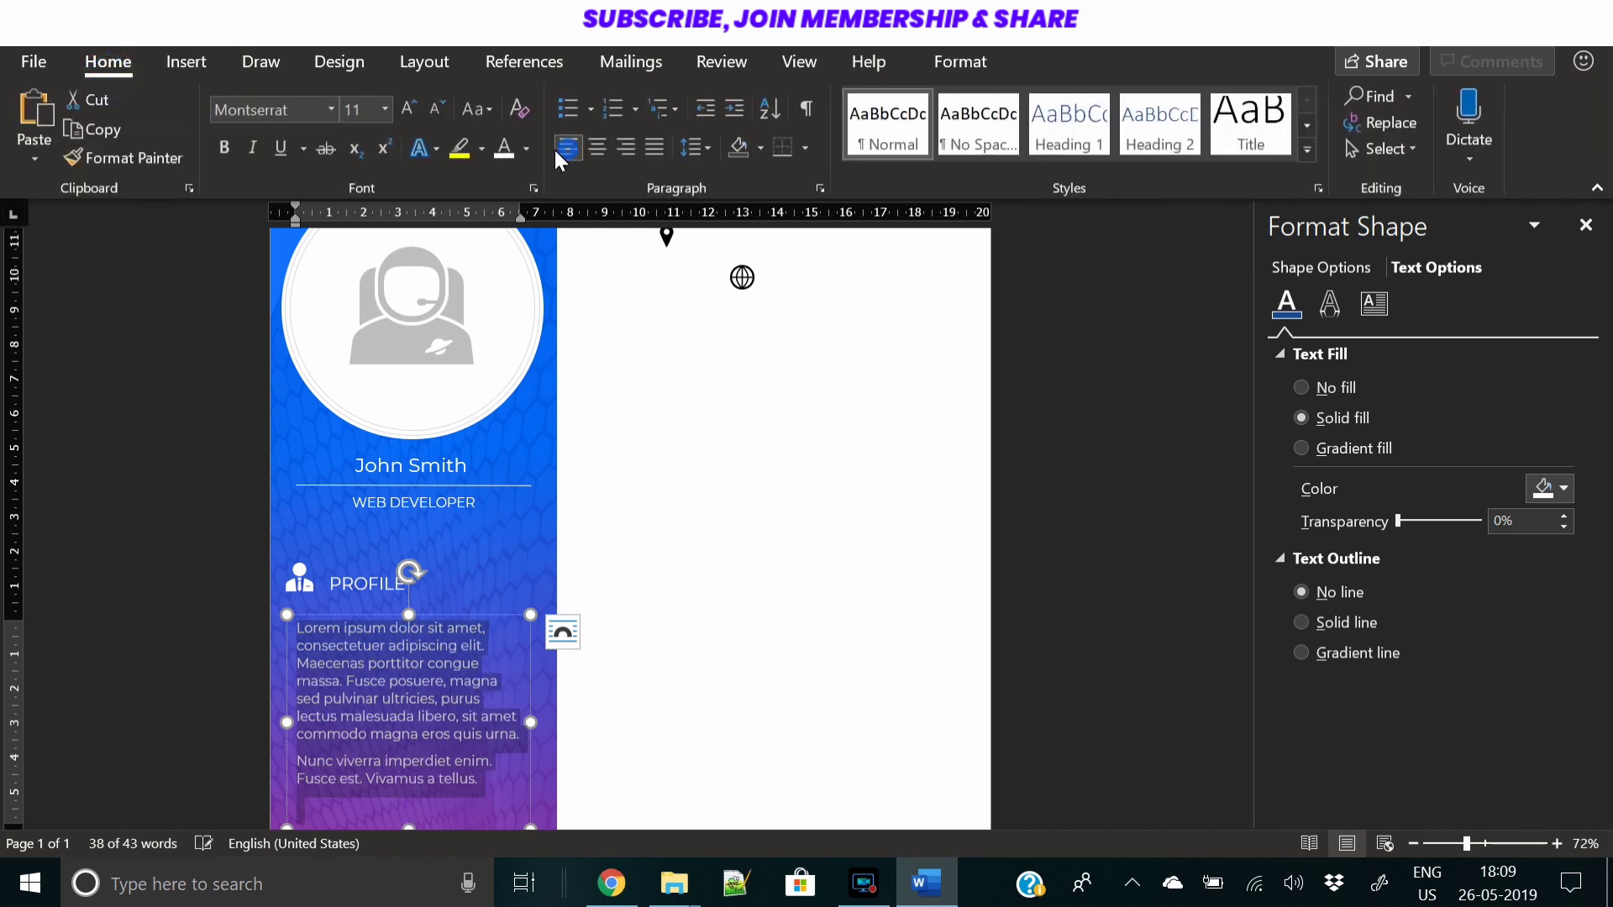
{"action": "left_click", "coordinate": [286, 109]}
{"action": "type", "text": "Montserrat Light"}
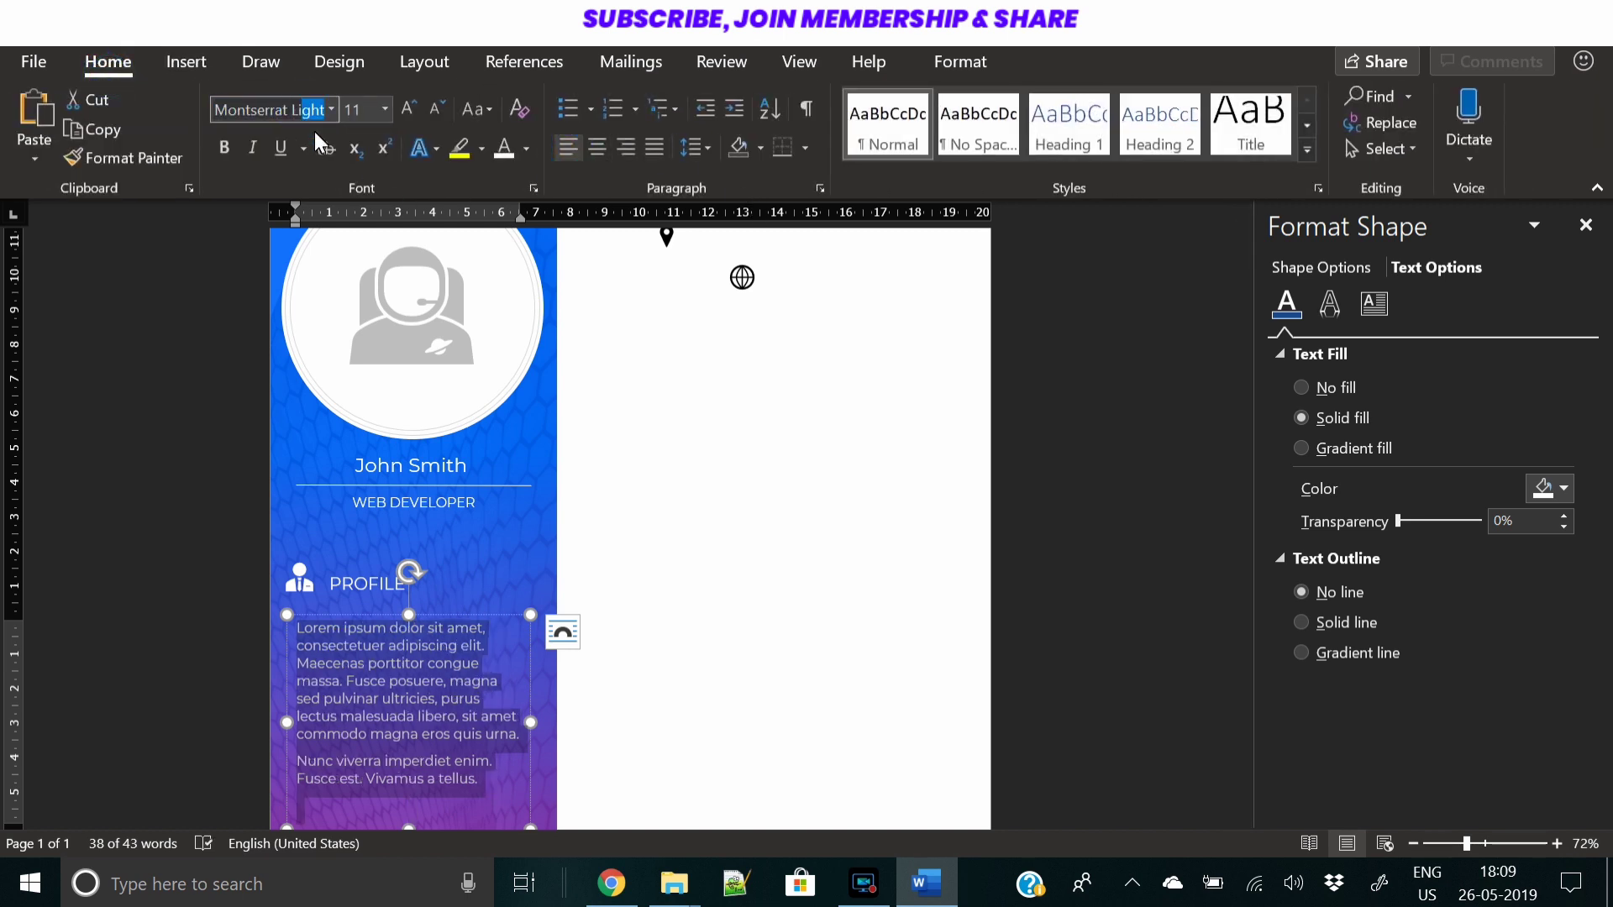
{"action": "key", "text": "Return"}
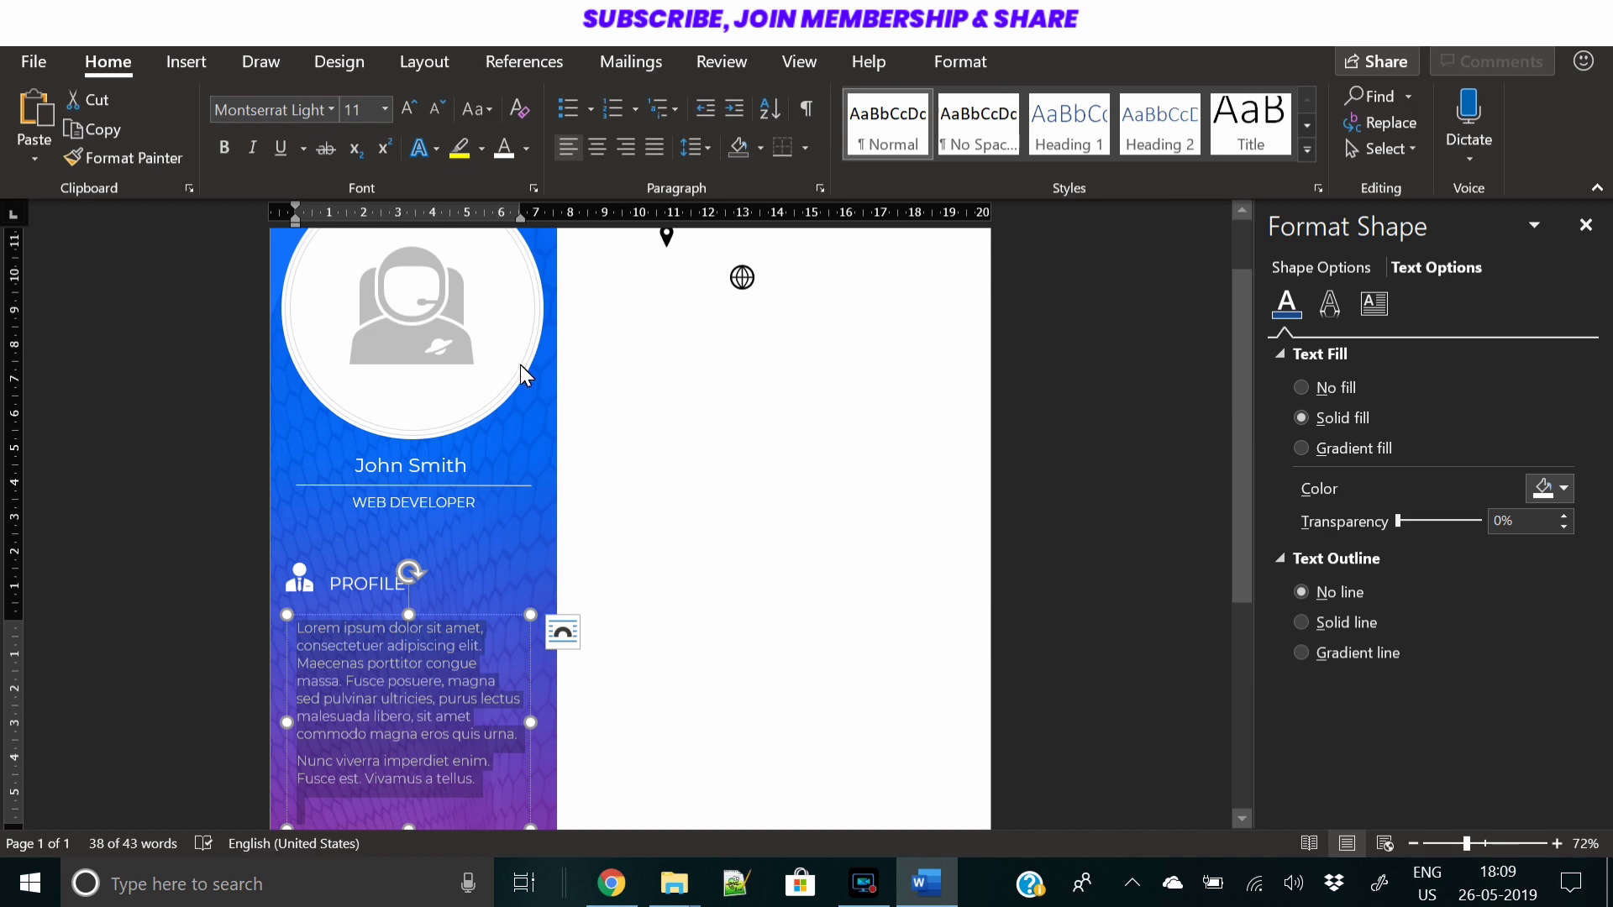
{"action": "left_click", "coordinate": [433, 113]}
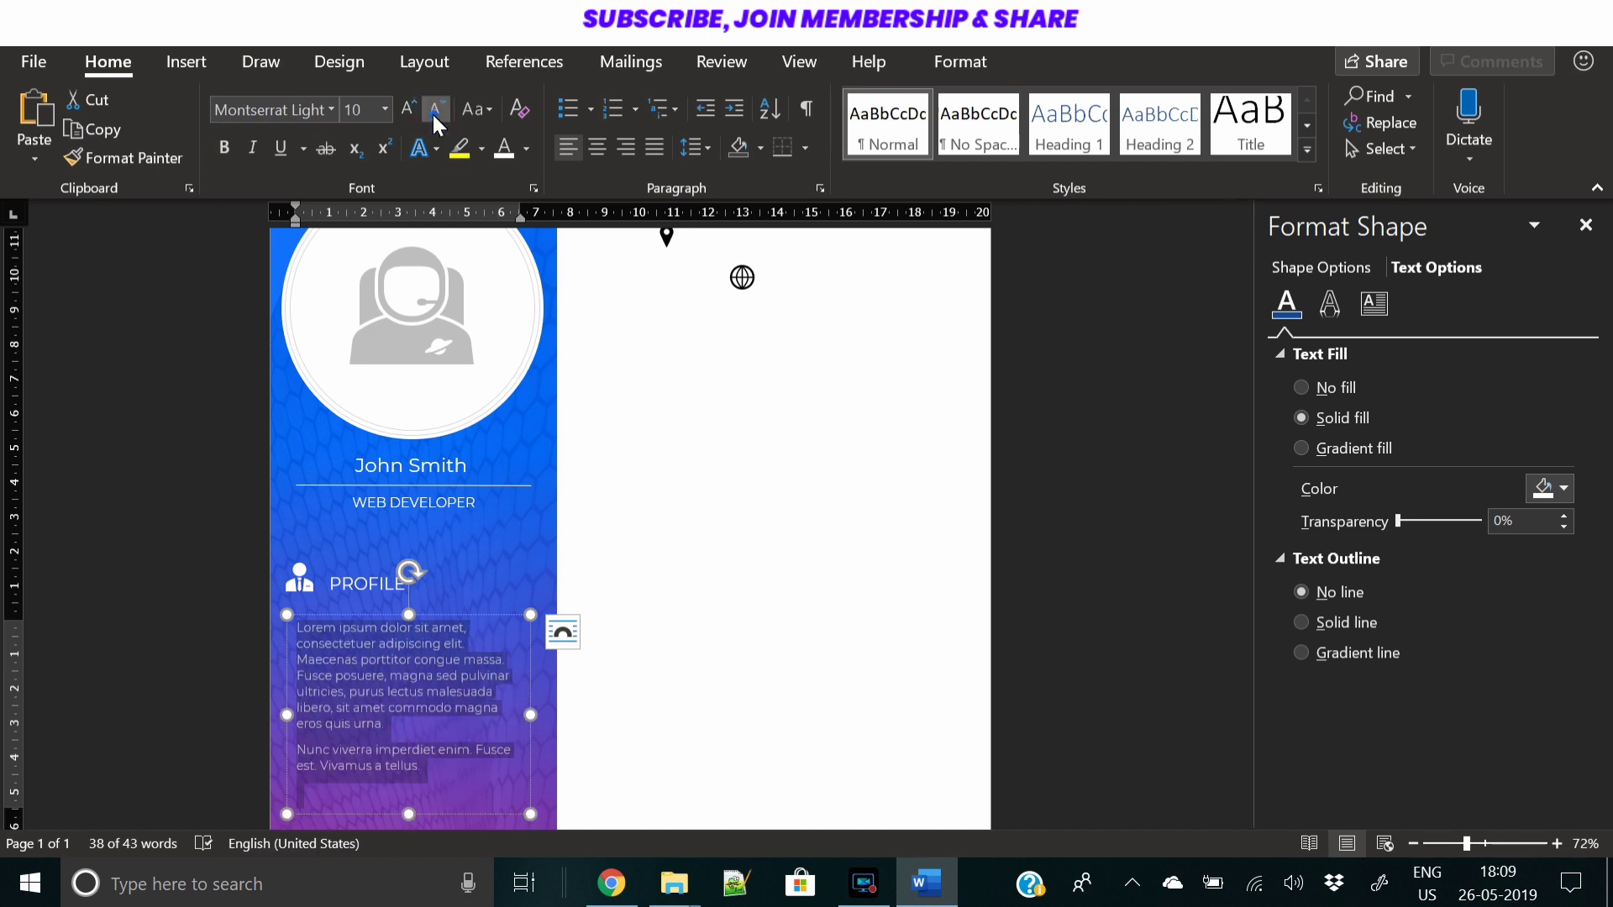
{"action": "left_click", "coordinate": [433, 113]}
Justify the paragraphs and widen and reposition their text box
{"action": "left_click_drag", "start_coordinate": [527, 703], "coordinate": [541, 702]}
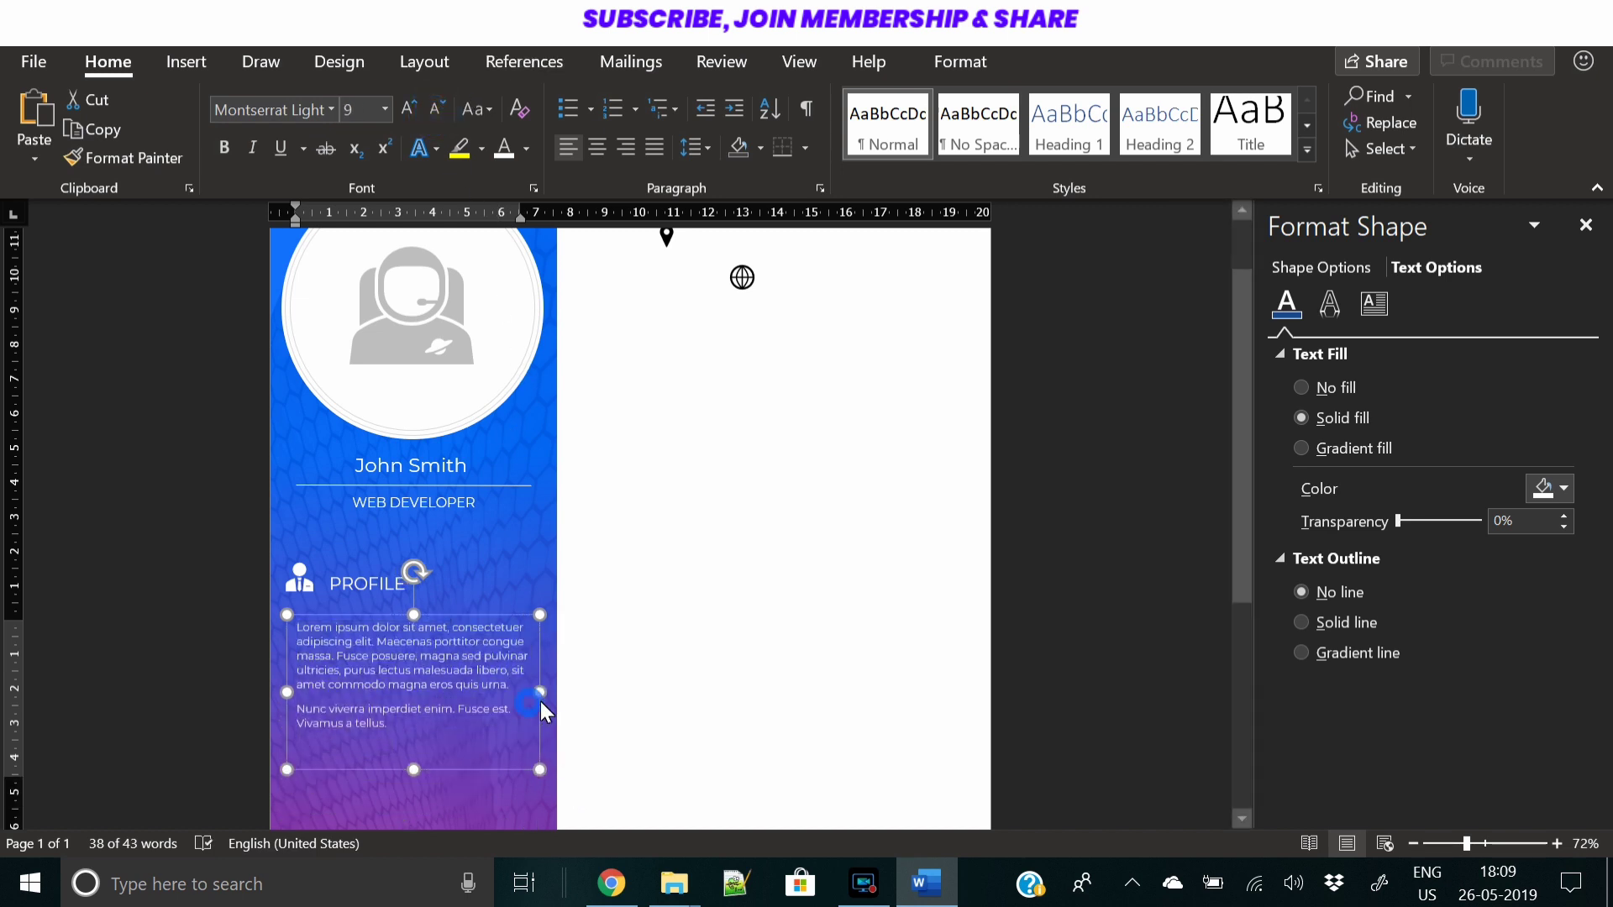
{"action": "left_click", "coordinate": [653, 148]}
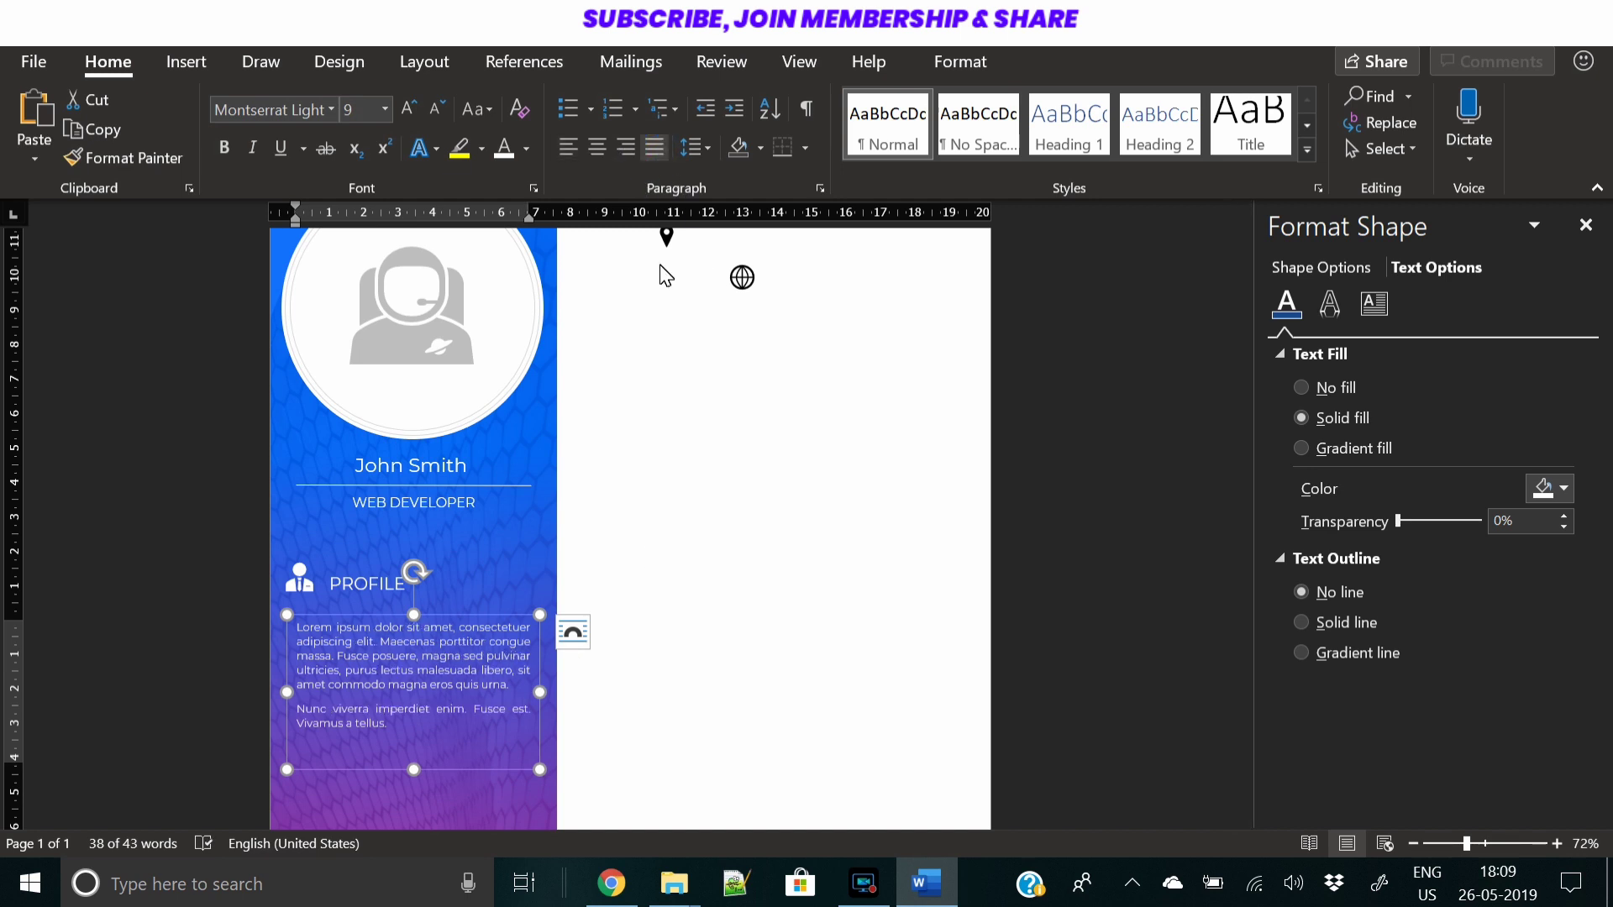
{"action": "left_click", "coordinate": [377, 758]}
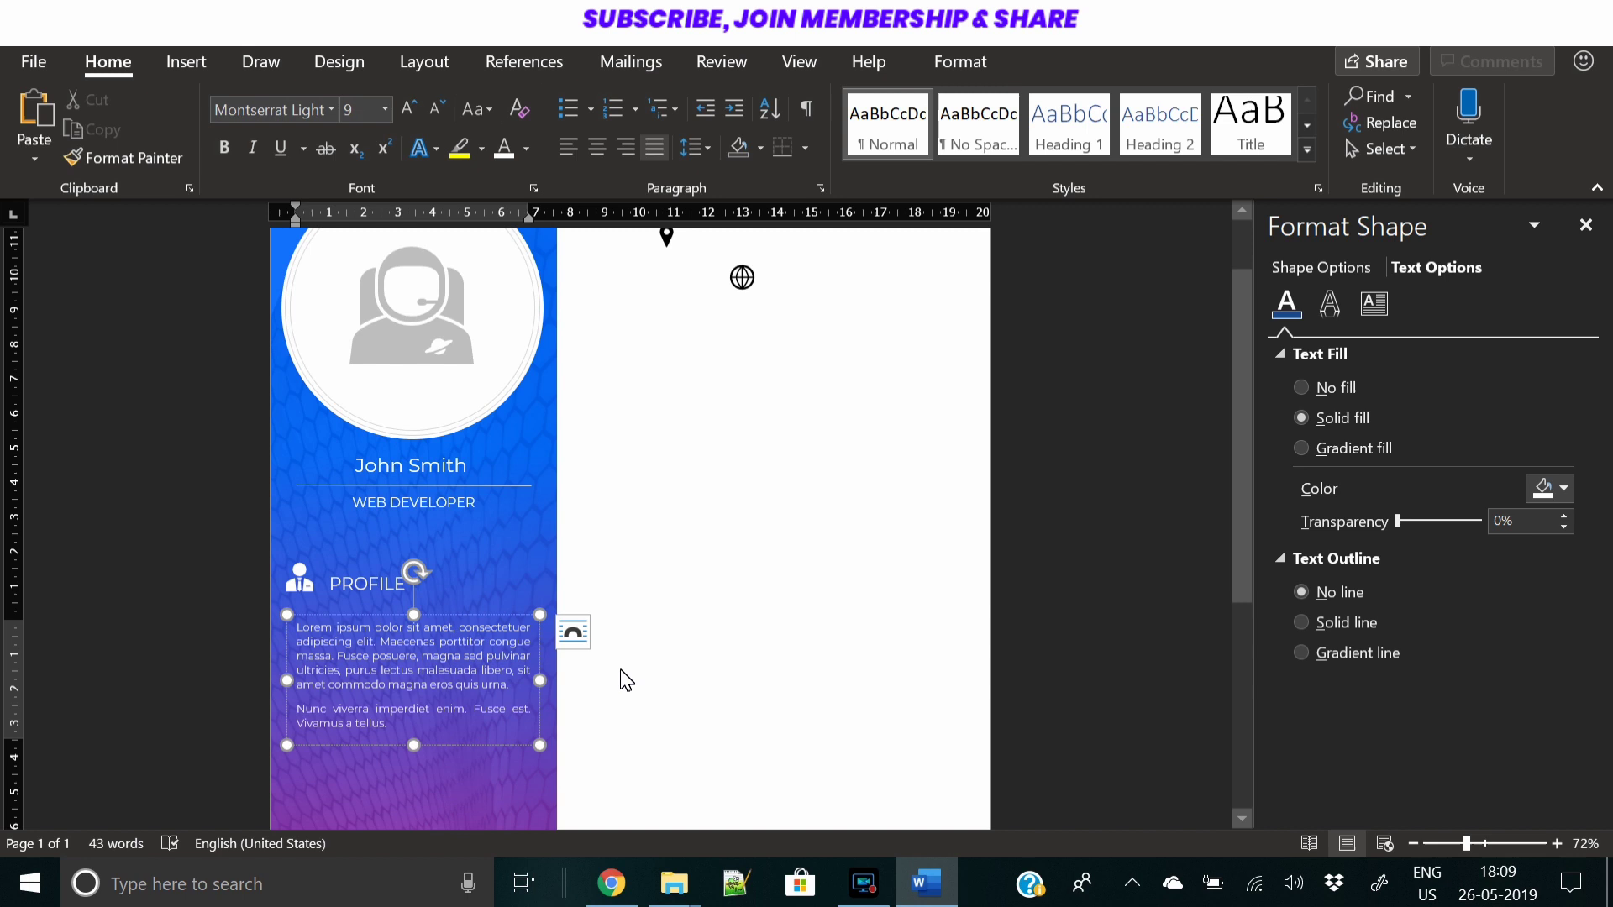
{"action": "left_click_drag", "start_coordinate": [440, 615], "coordinate": [432, 609]}
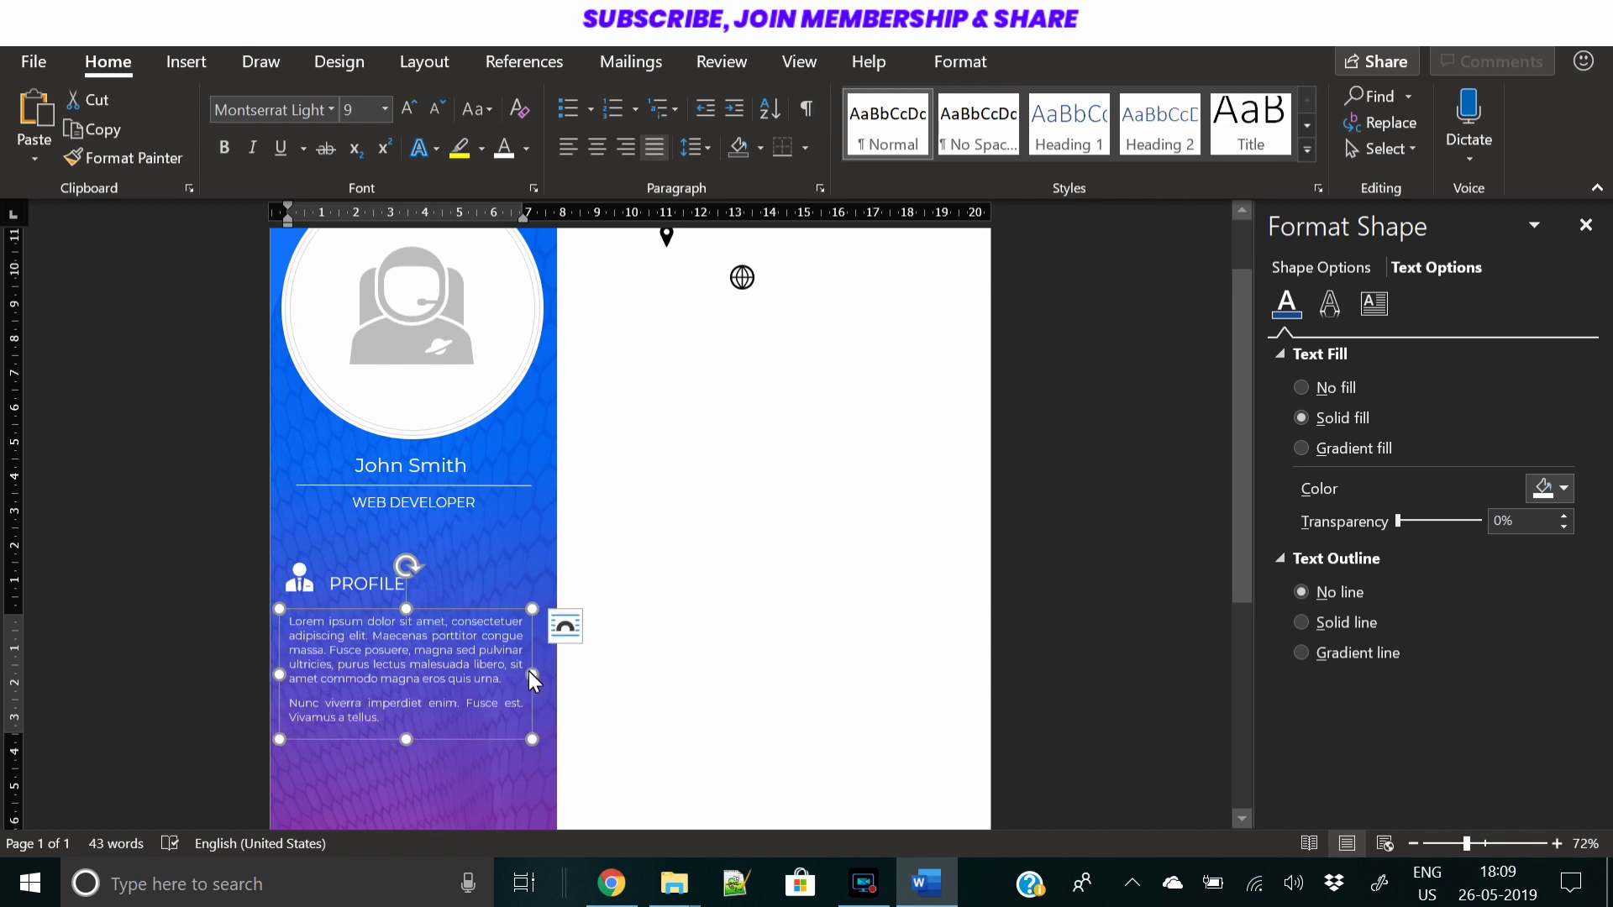
{"action": "left_click_drag", "start_coordinate": [530, 674], "coordinate": [547, 673]}
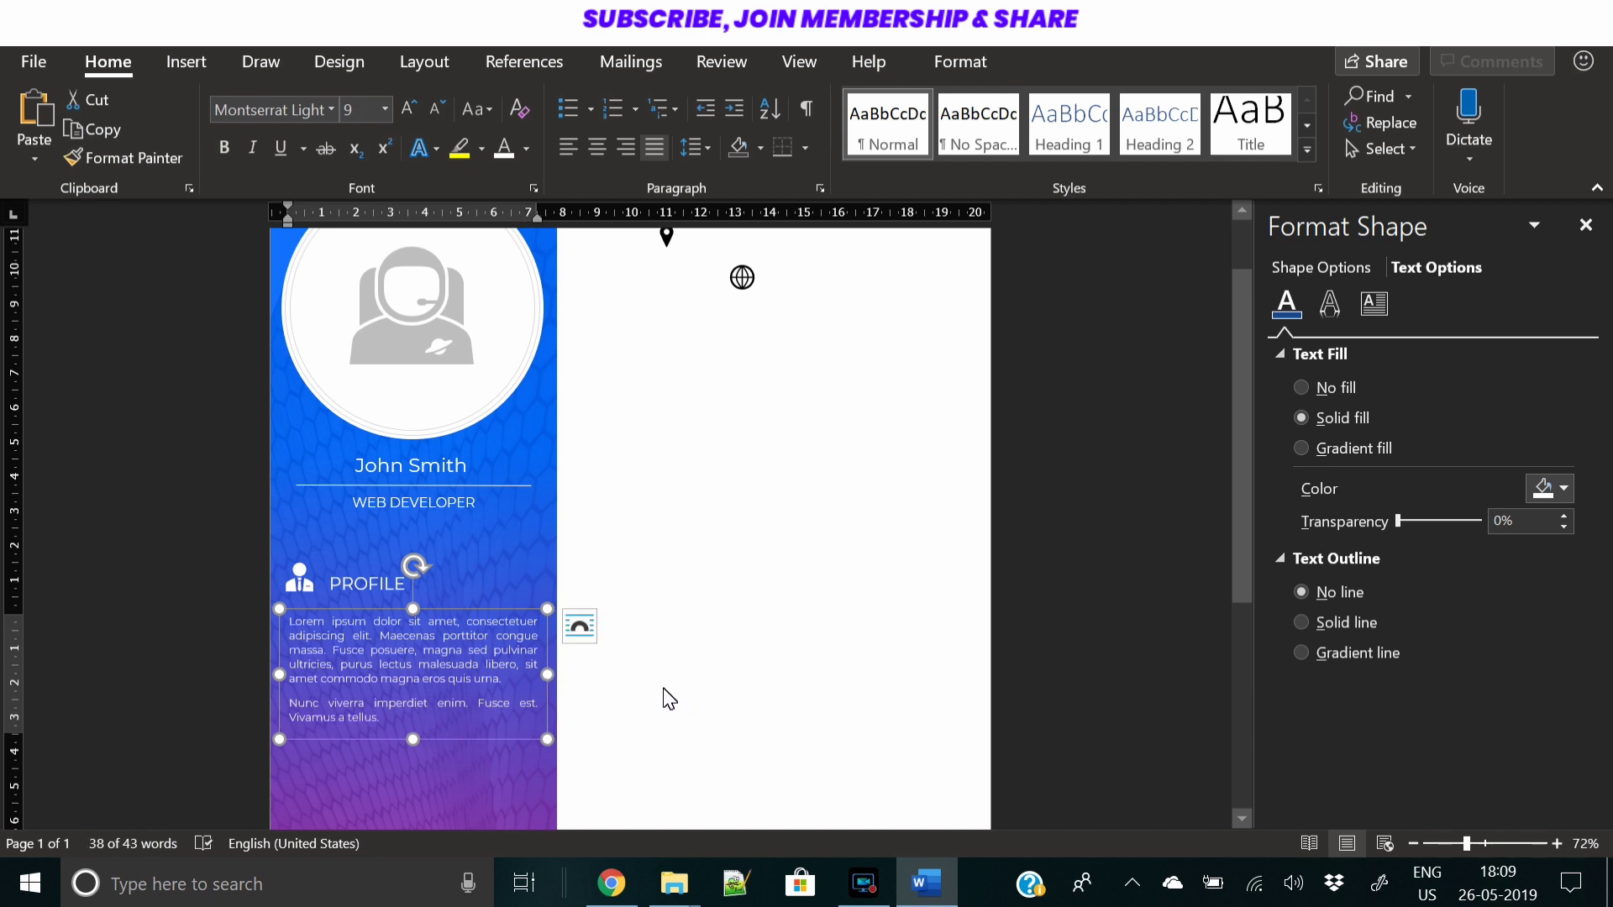
{"action": "scroll", "coordinate": [658, 690], "scroll_direction": "up", "scroll_amount": 2}
Move the phone, envelope, globe and location icons onto the sidebar below the profile text
{"action": "left_click", "coordinate": [594, 619]}
{"action": "scroll", "coordinate": [594, 619], "scroll_direction": "down", "scroll_amount": 6}
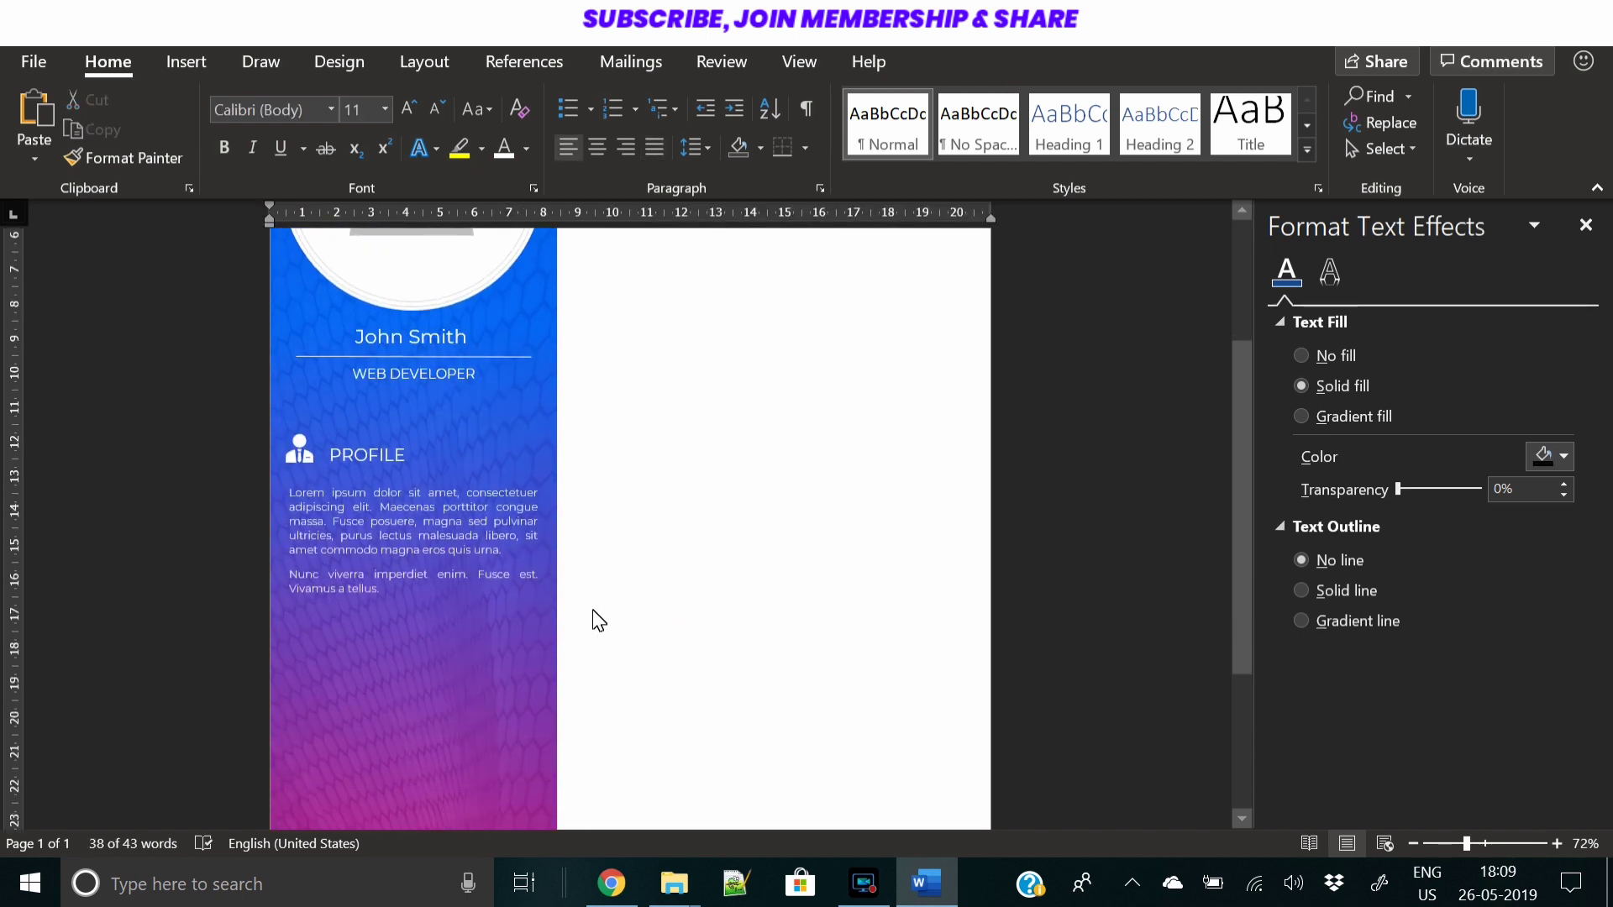
{"action": "scroll", "coordinate": [613, 630], "scroll_direction": "down", "scroll_amount": 2}
{"action": "scroll", "coordinate": [652, 613], "scroll_direction": "up", "scroll_amount": 3}
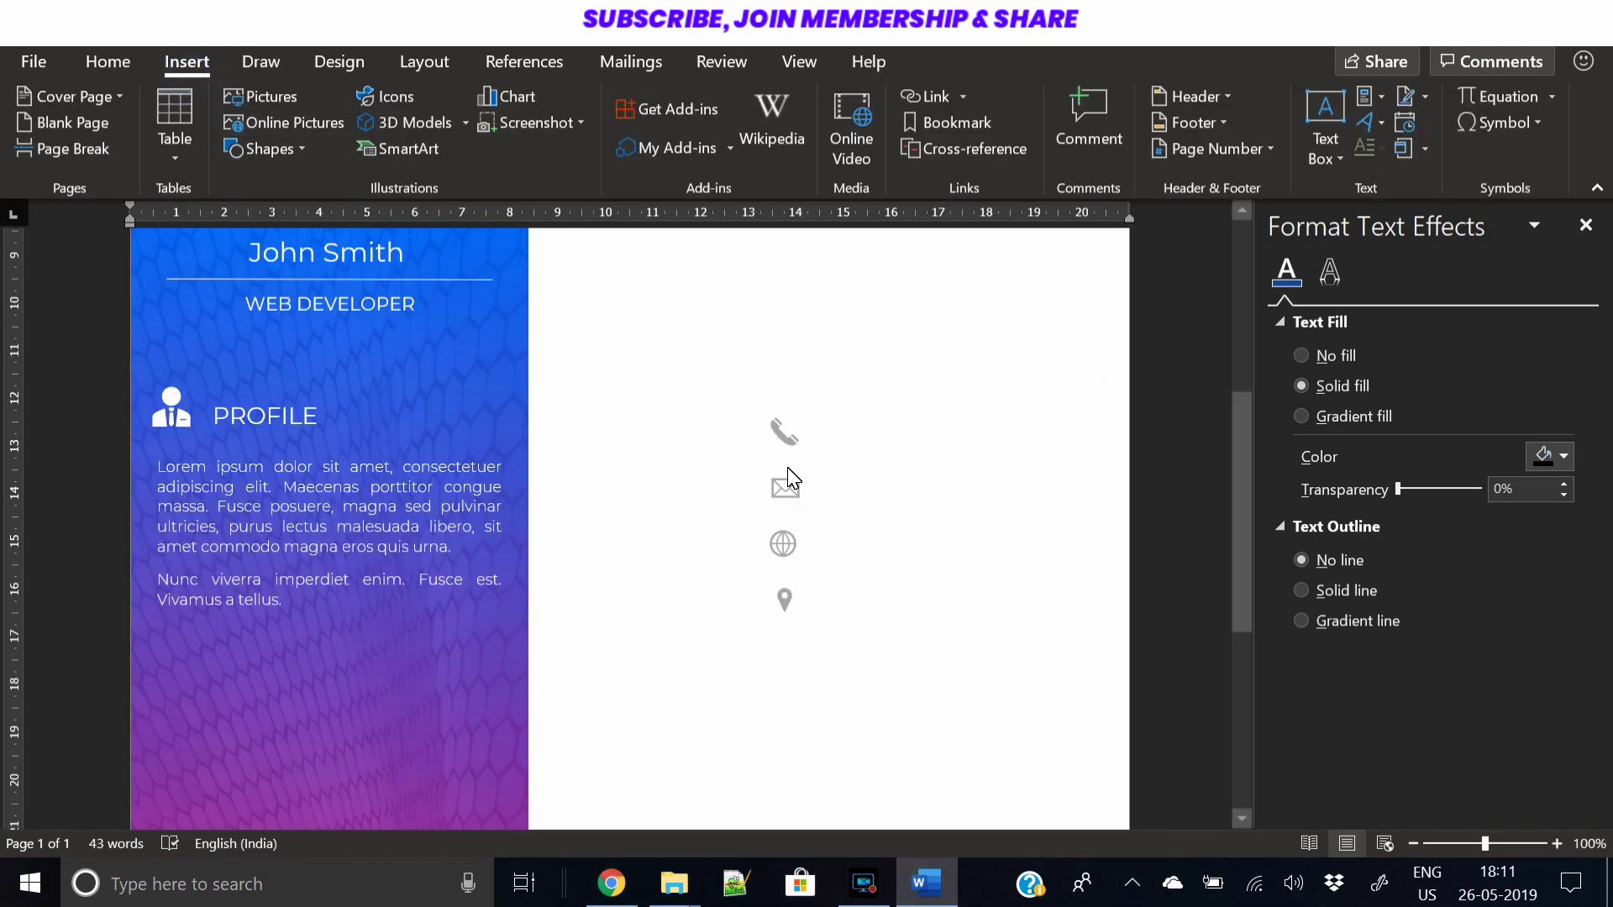
{"action": "left_click", "coordinate": [790, 479]}
{"action": "left_click_drag", "start_coordinate": [1484, 843], "coordinate": [1463, 840]}
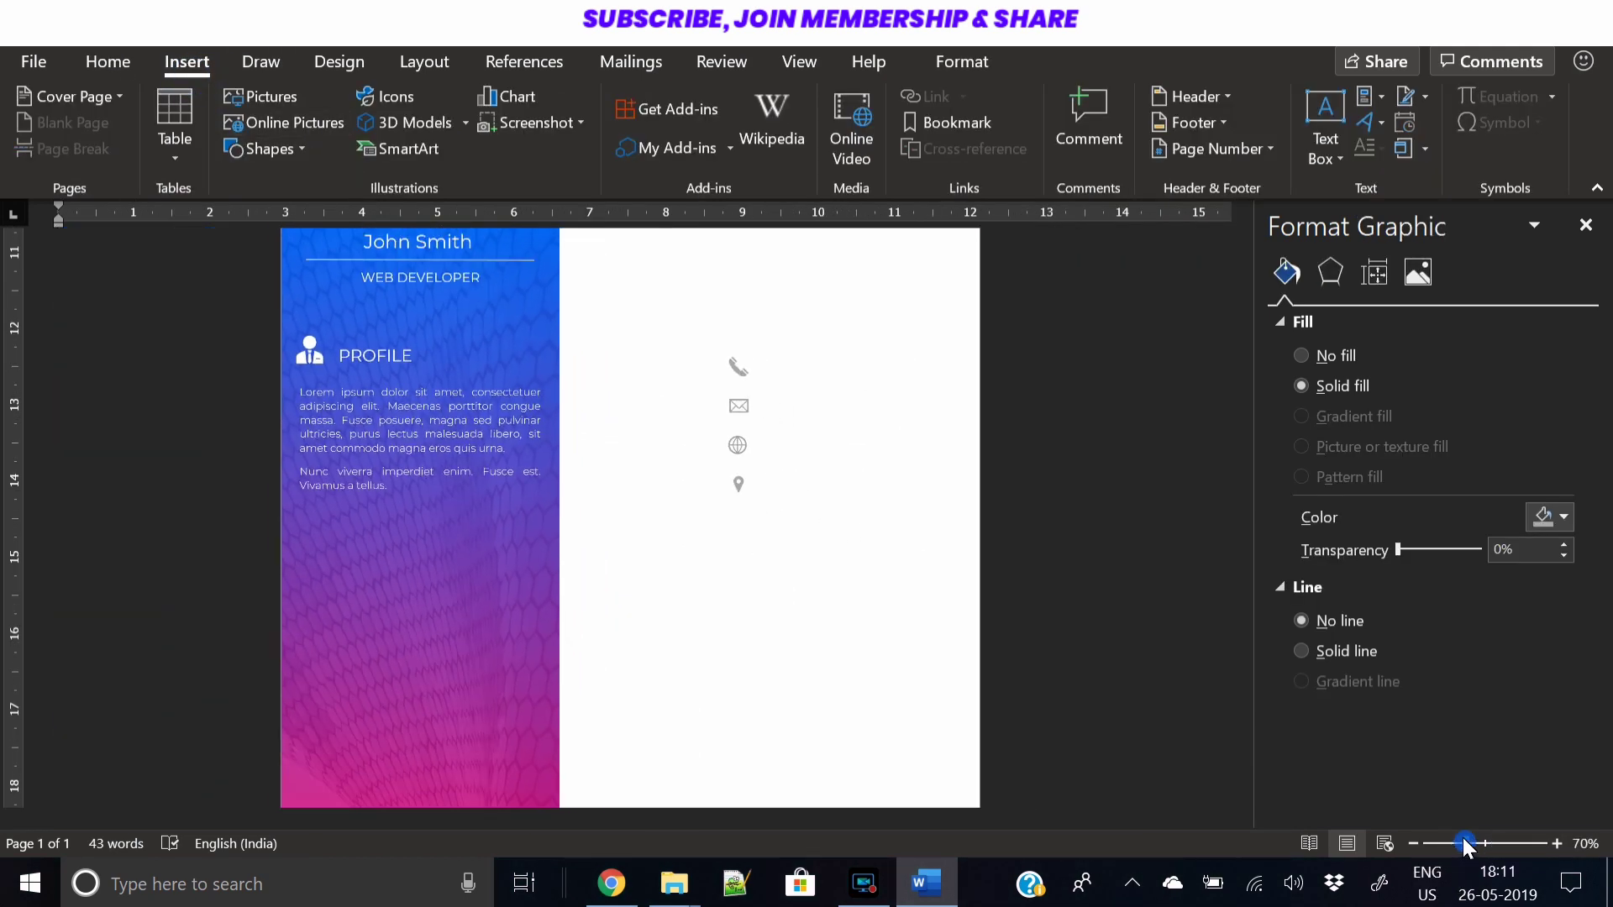
{"action": "scroll", "coordinate": [753, 370], "scroll_direction": "down", "scroll_amount": 2}
{"action": "left_click_drag", "start_coordinate": [750, 447], "coordinate": [319, 594]}
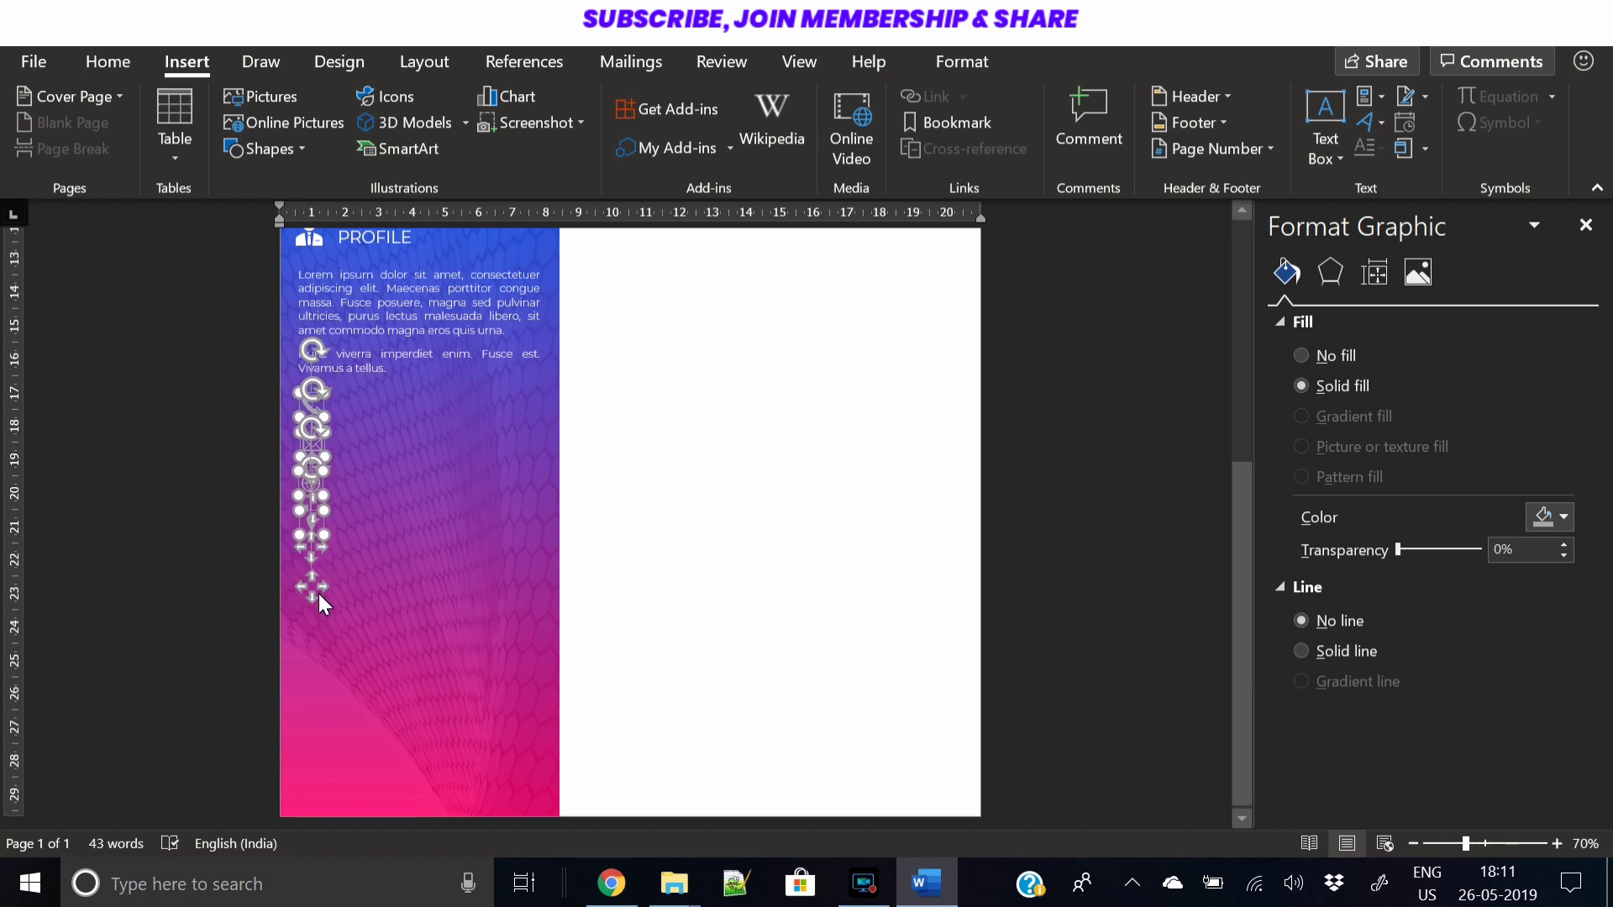
{"action": "left_click", "coordinate": [947, 62]}
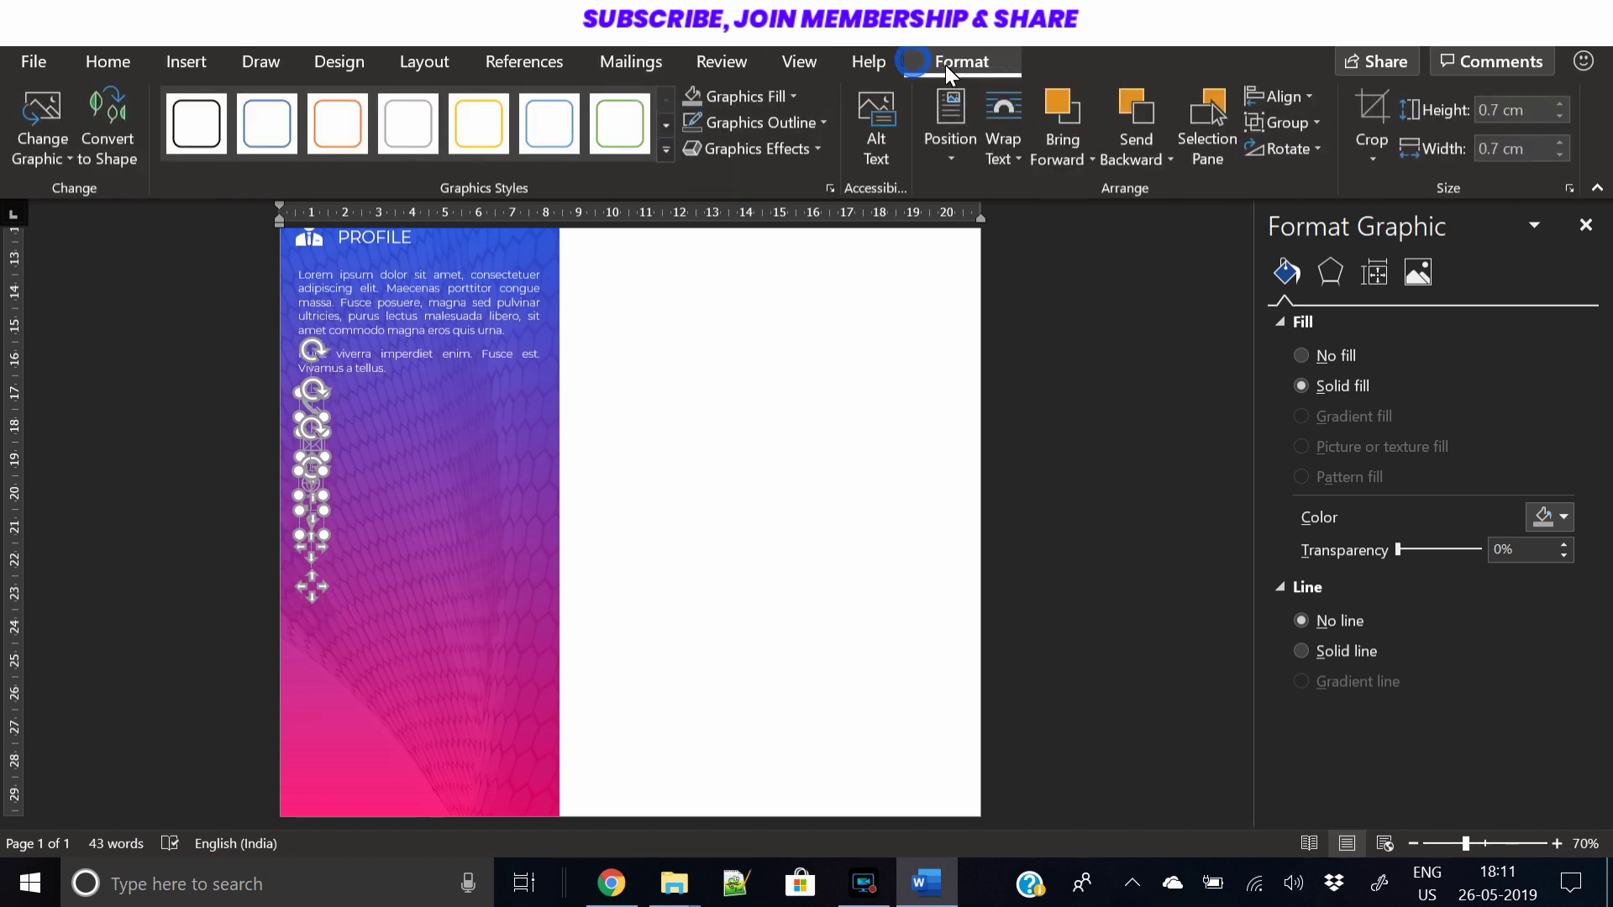
Select the whole WEB DEVELOPER text box
{"action": "left_click", "coordinate": [425, 377]}
{"action": "scroll", "coordinate": [426, 377], "scroll_direction": "up", "scroll_amount": 4}
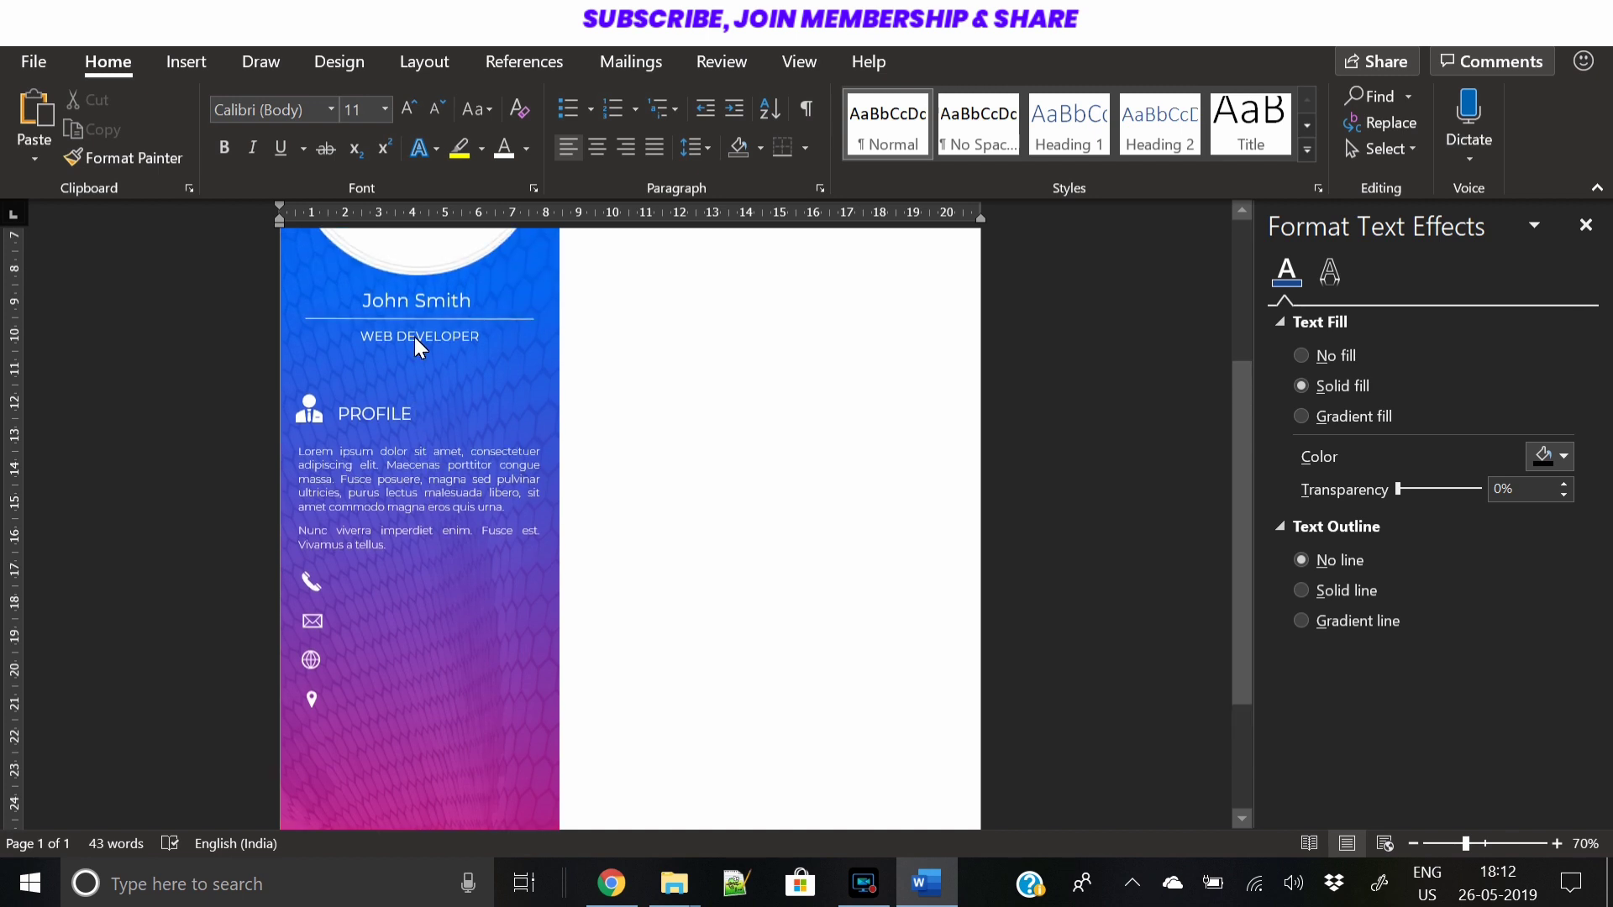
{"action": "left_click", "coordinate": [425, 345]}
{"action": "left_click", "coordinate": [420, 362]}
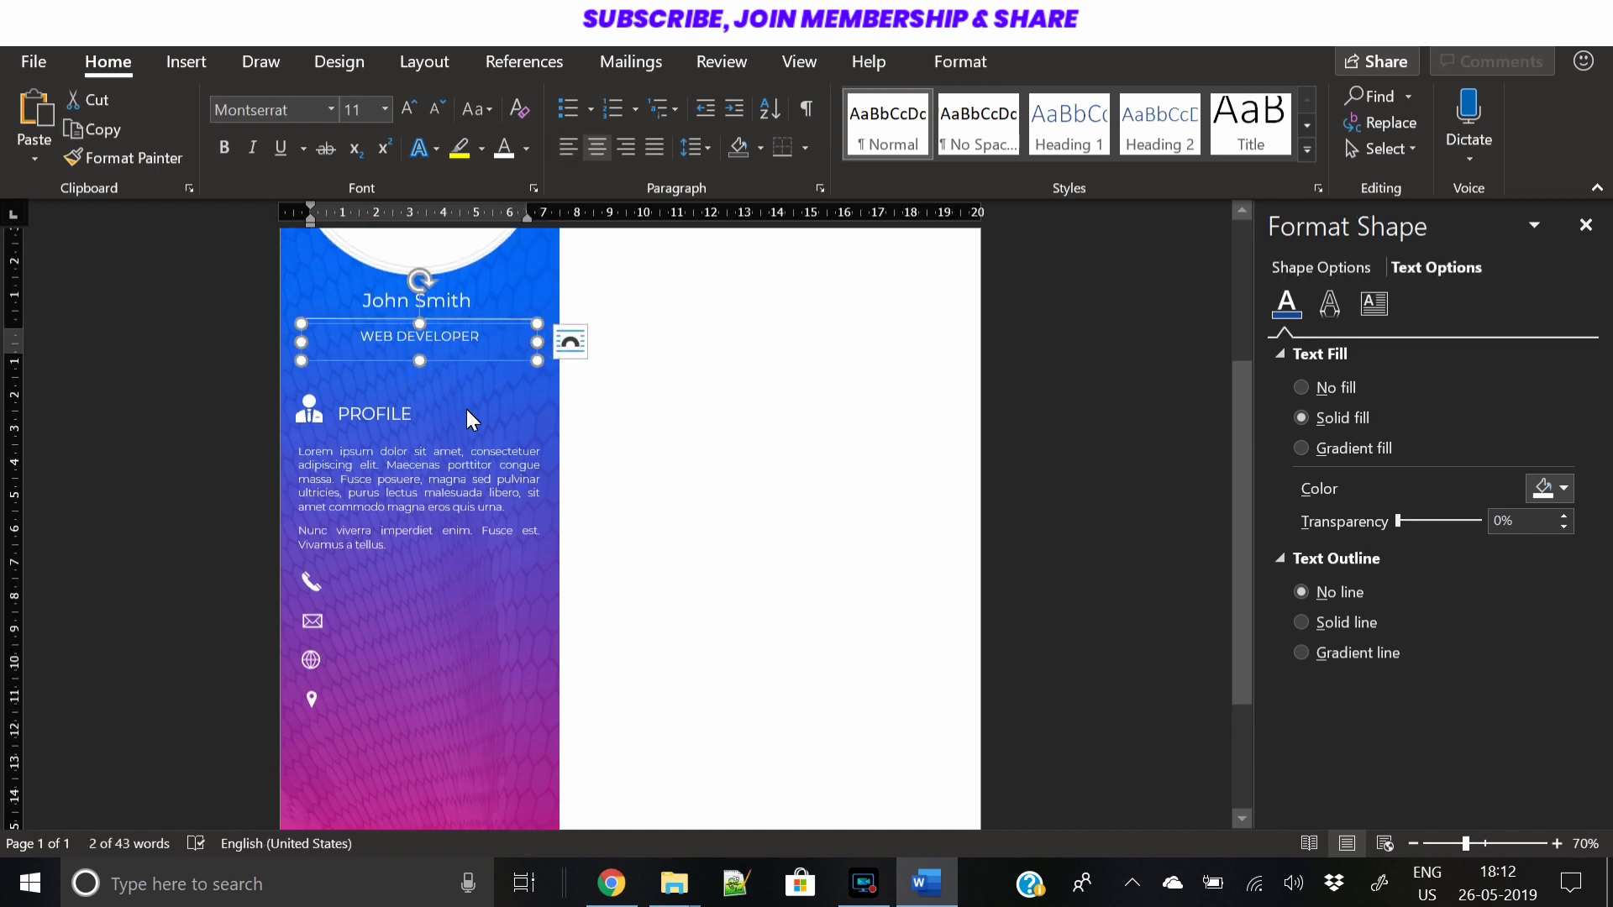
Paste a copy of the WEB DEVELOPER box beside the phone icon, left-aligned
{"action": "key", "text": "ctrl+v"}
{"action": "left_click_drag", "start_coordinate": [502, 361], "coordinate": [524, 604]}
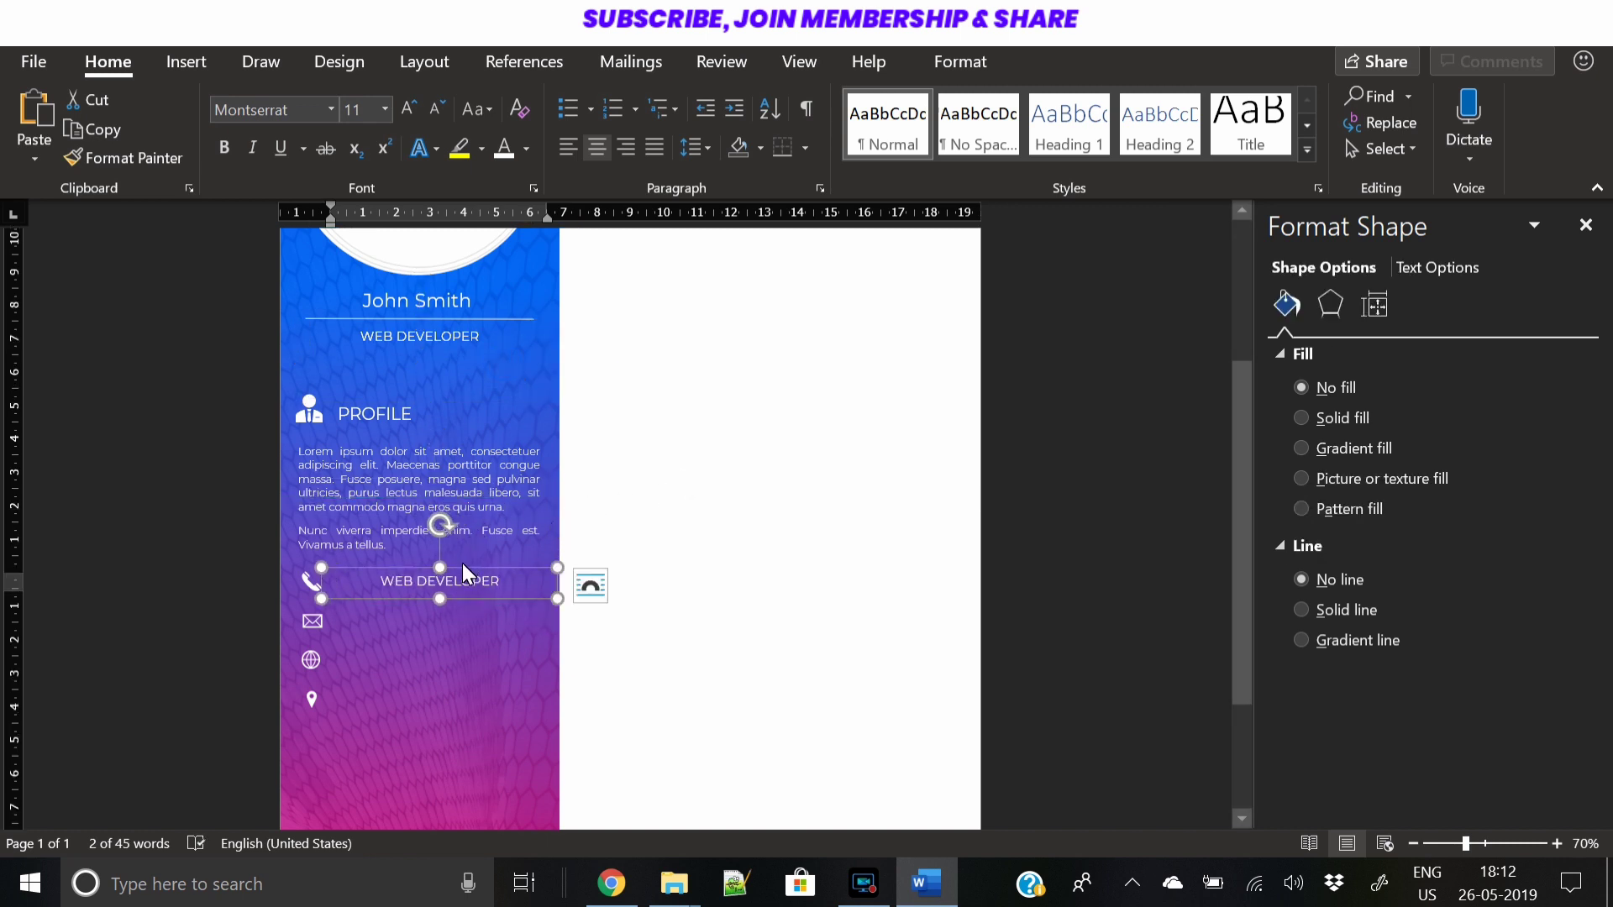
{"action": "left_click", "coordinate": [565, 148]}
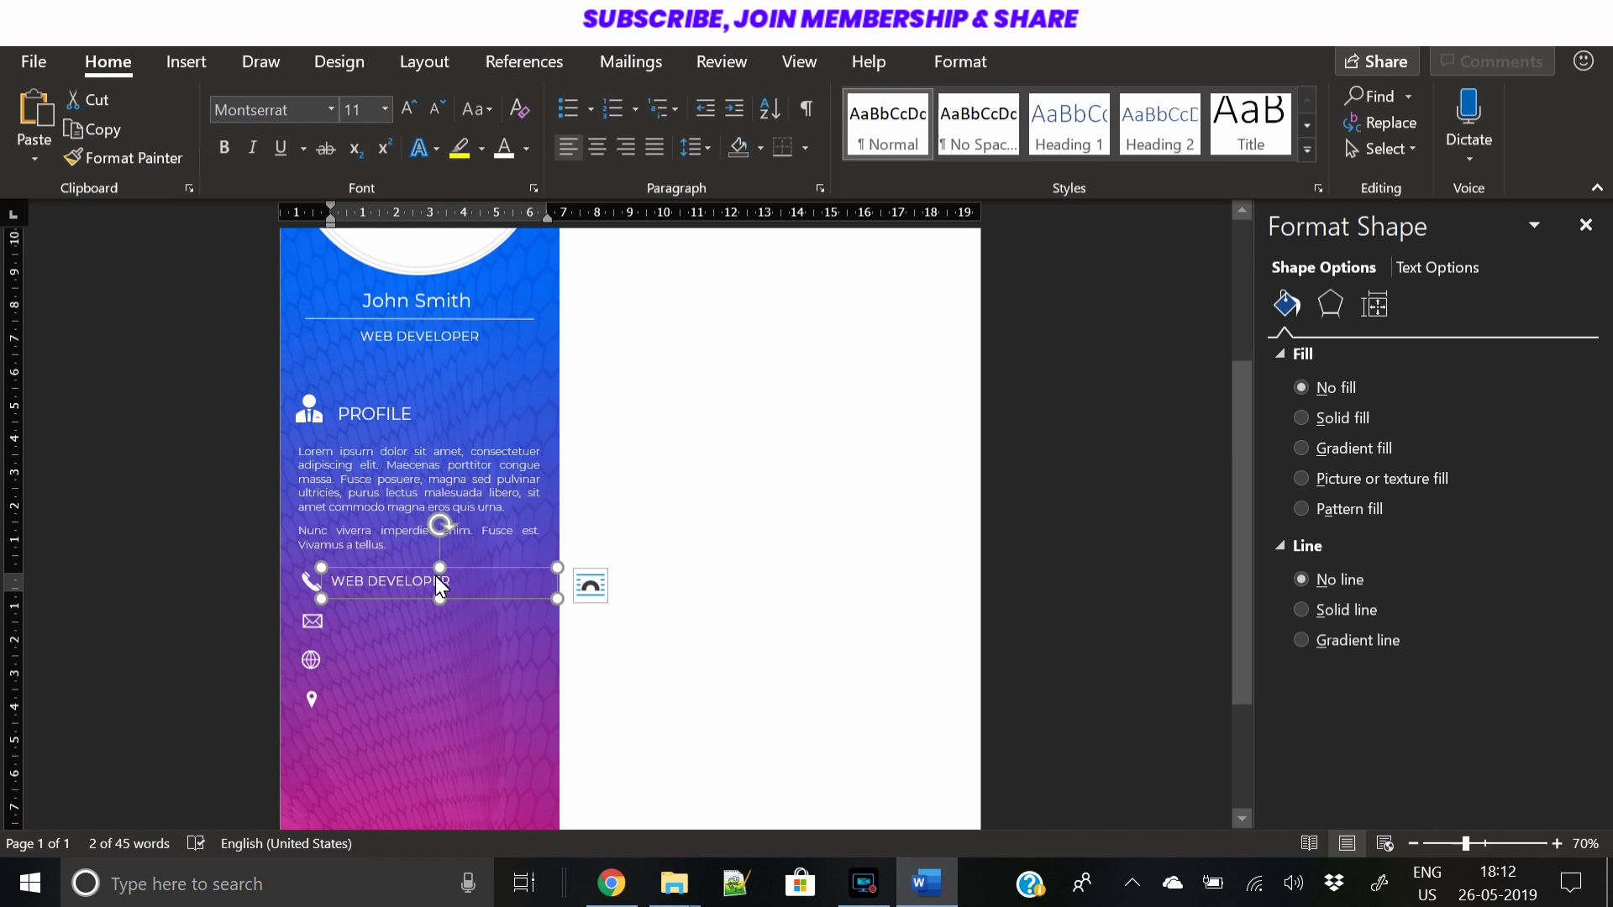
{"action": "left_click_drag", "start_coordinate": [449, 571], "coordinate": [456, 575]}
Replace the copy's text with an all-zero placeholder phone number
{"action": "double_click", "coordinate": [376, 583]}
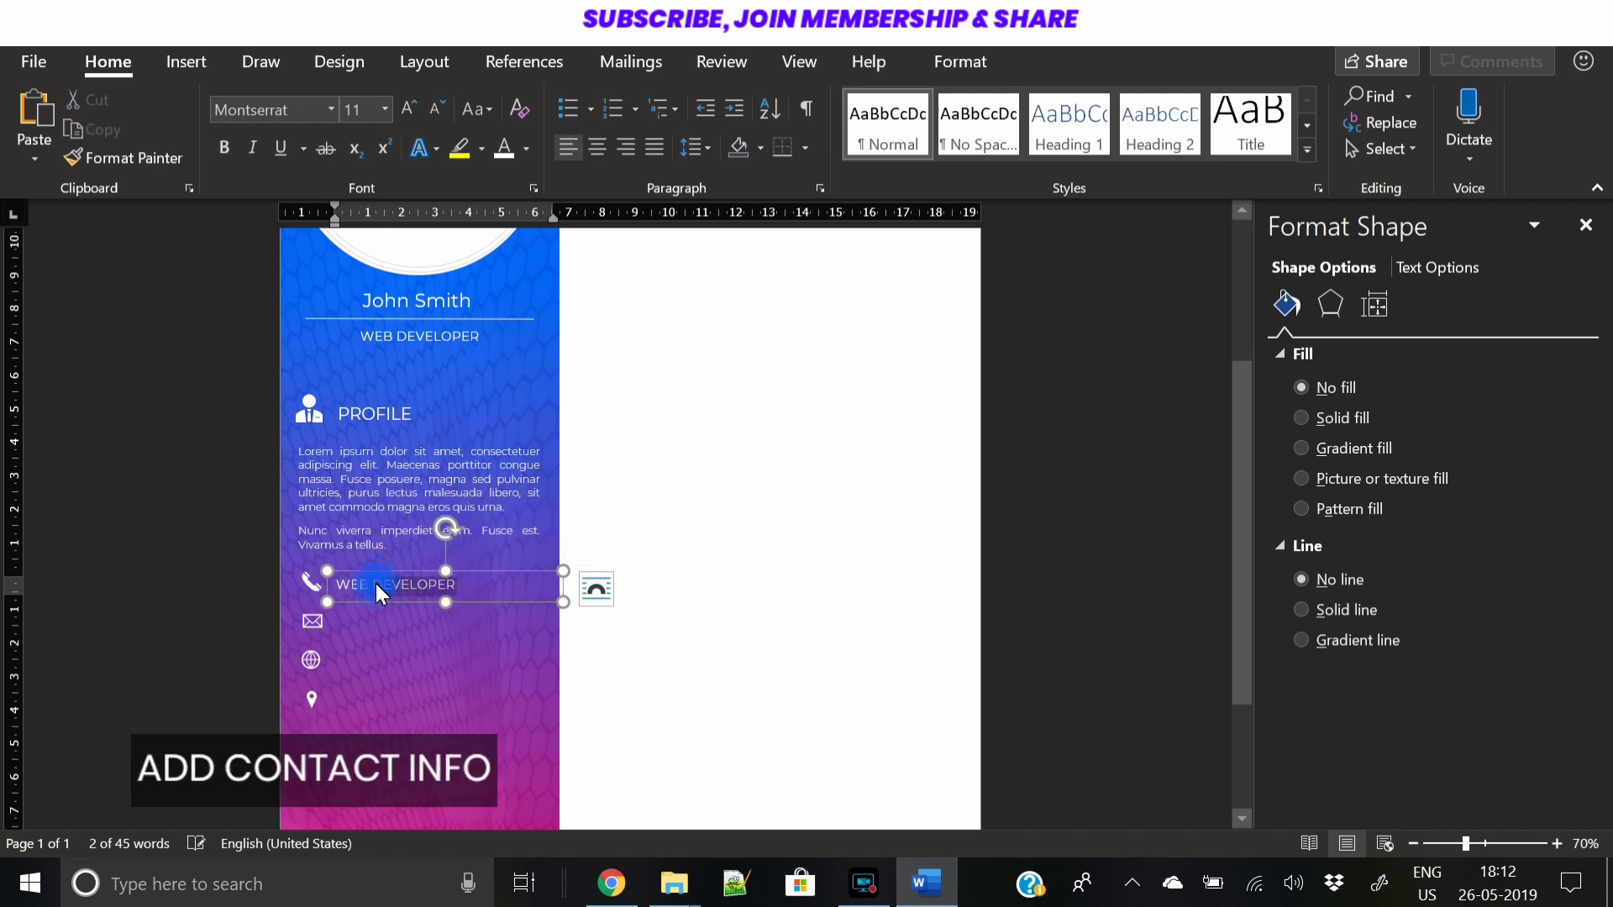
{"action": "key", "text": "ctrl+a"}
{"action": "type", "text": "00"}
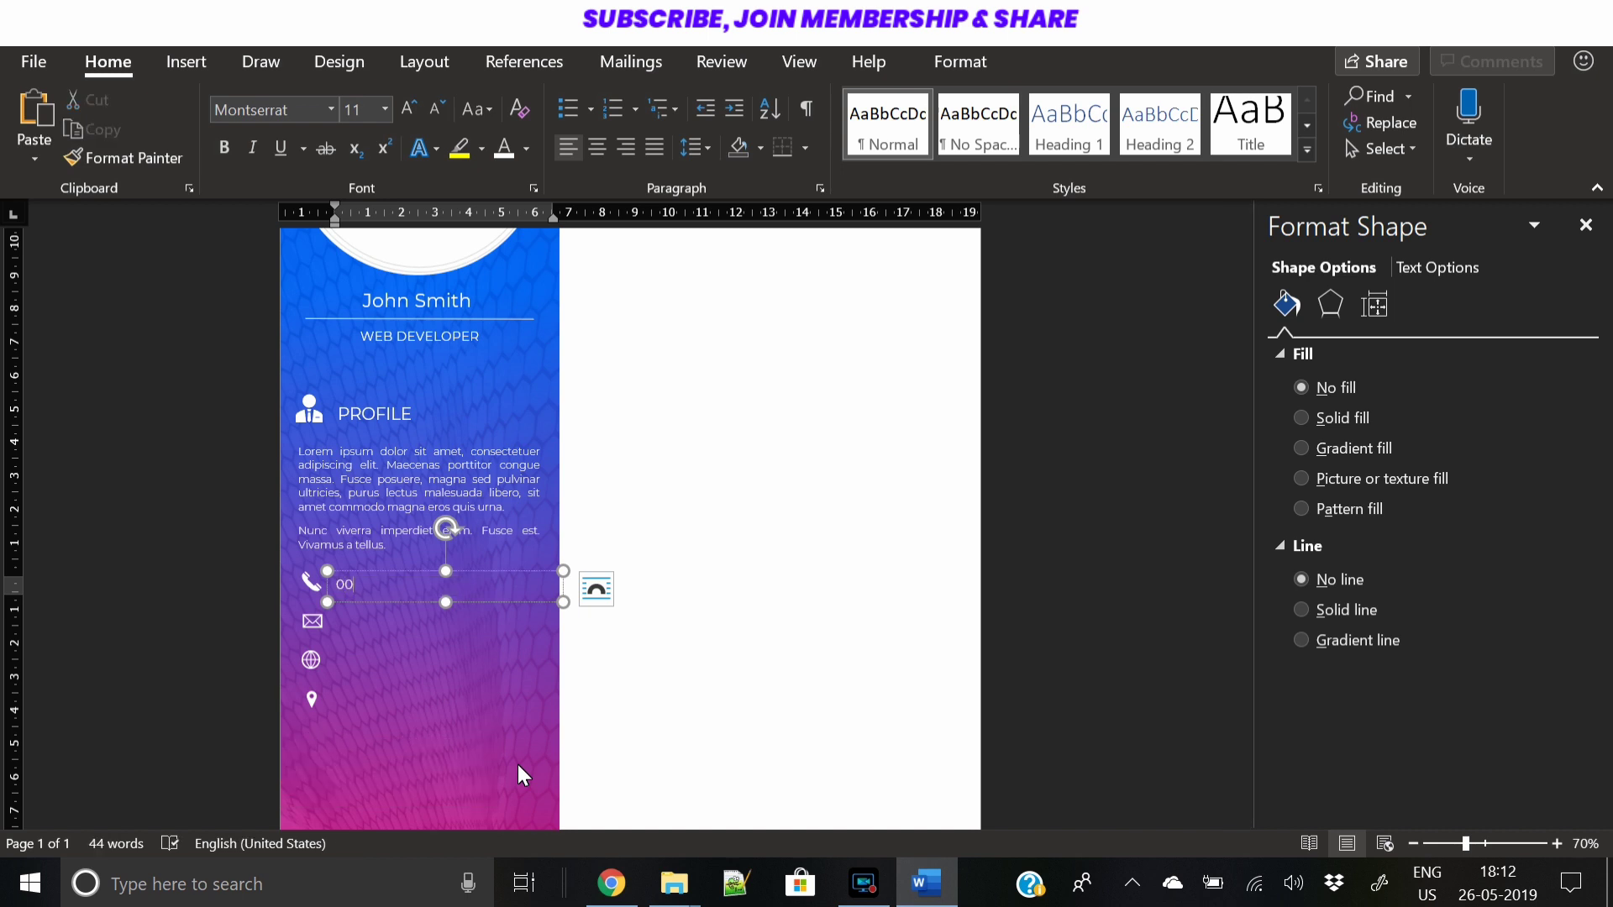
{"action": "type", "text": "000"}
{"action": "key", "text": "BackSpace"}
{"action": "key", "text": "BackSpace"}
{"action": "key", "text": "BackSpace"}
{"action": "type", "text": "-000"}
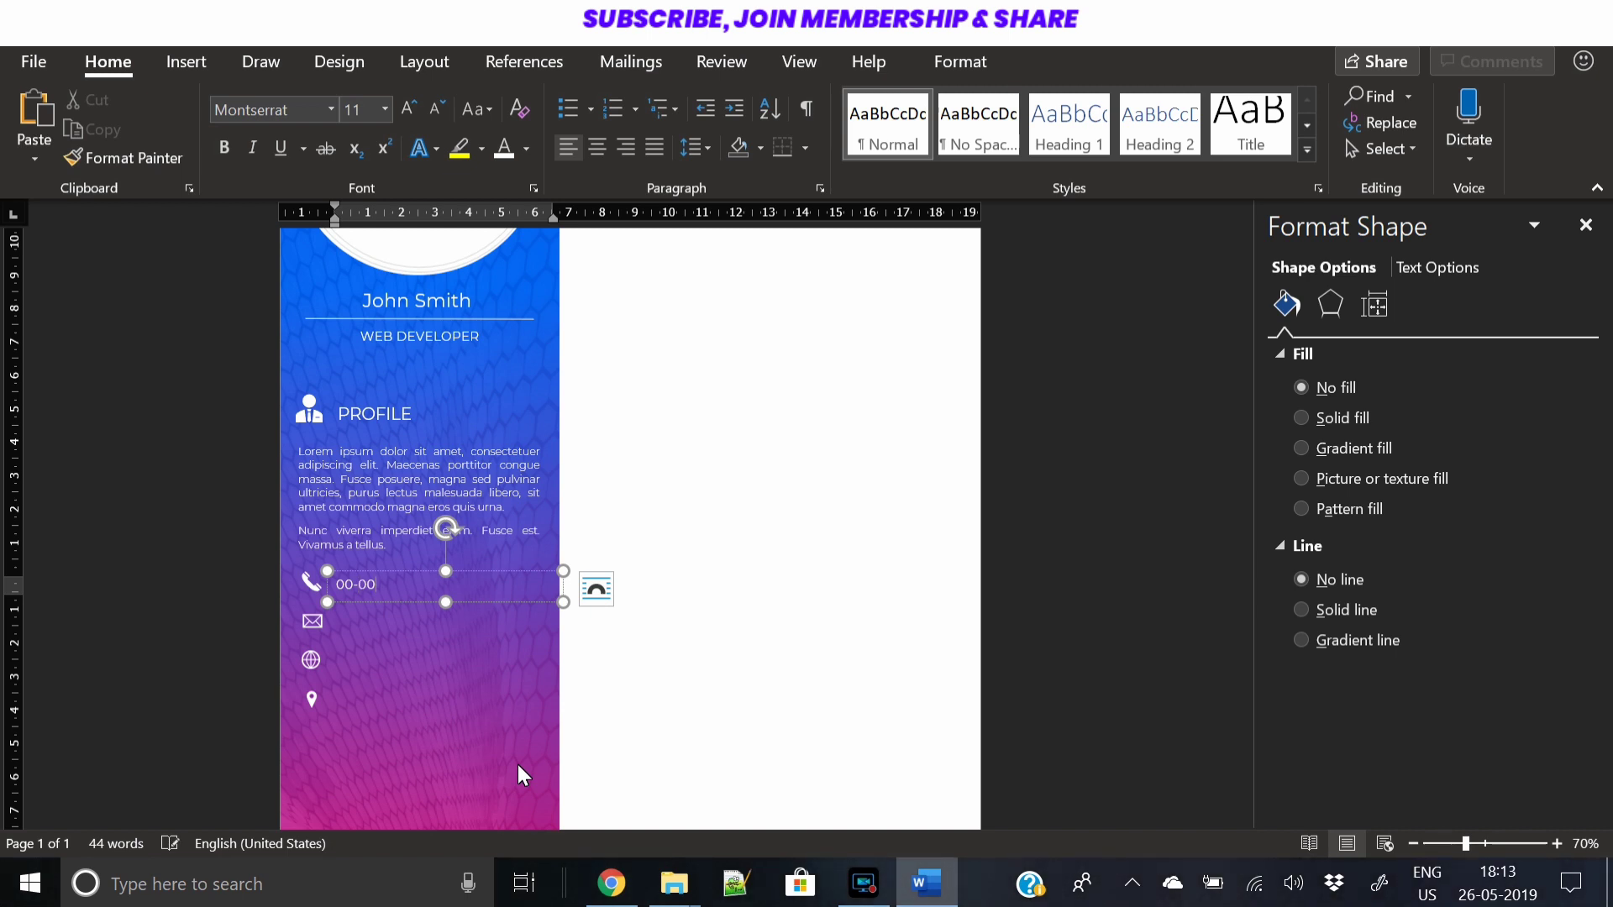
{"action": "type", "text": "-0000"}
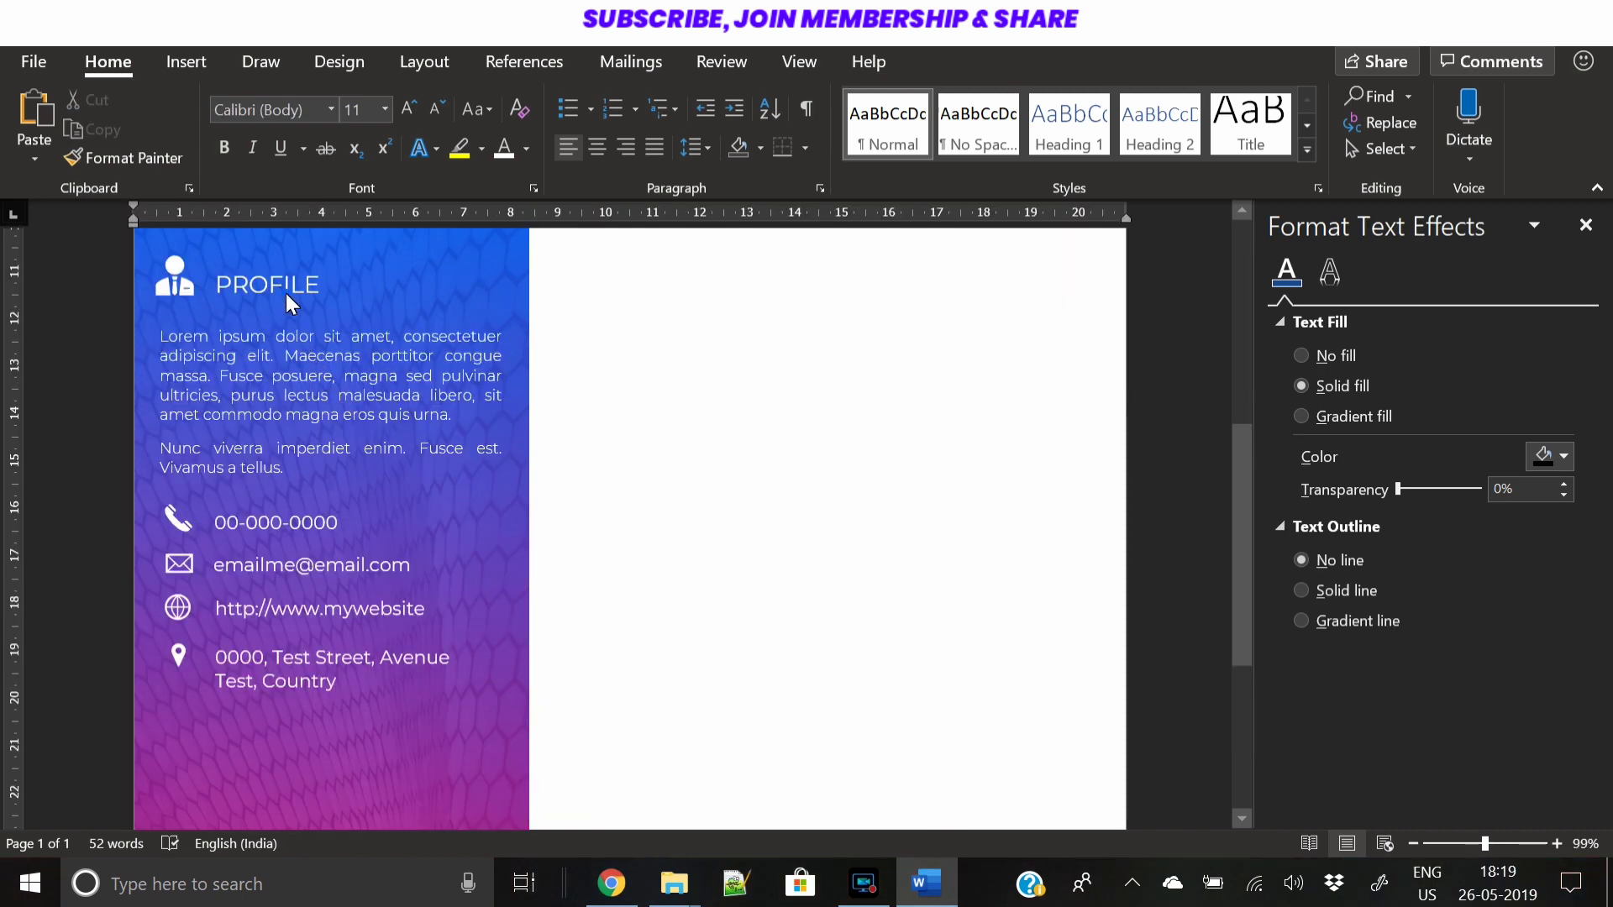
{"action": "left_click", "coordinate": [285, 294]}
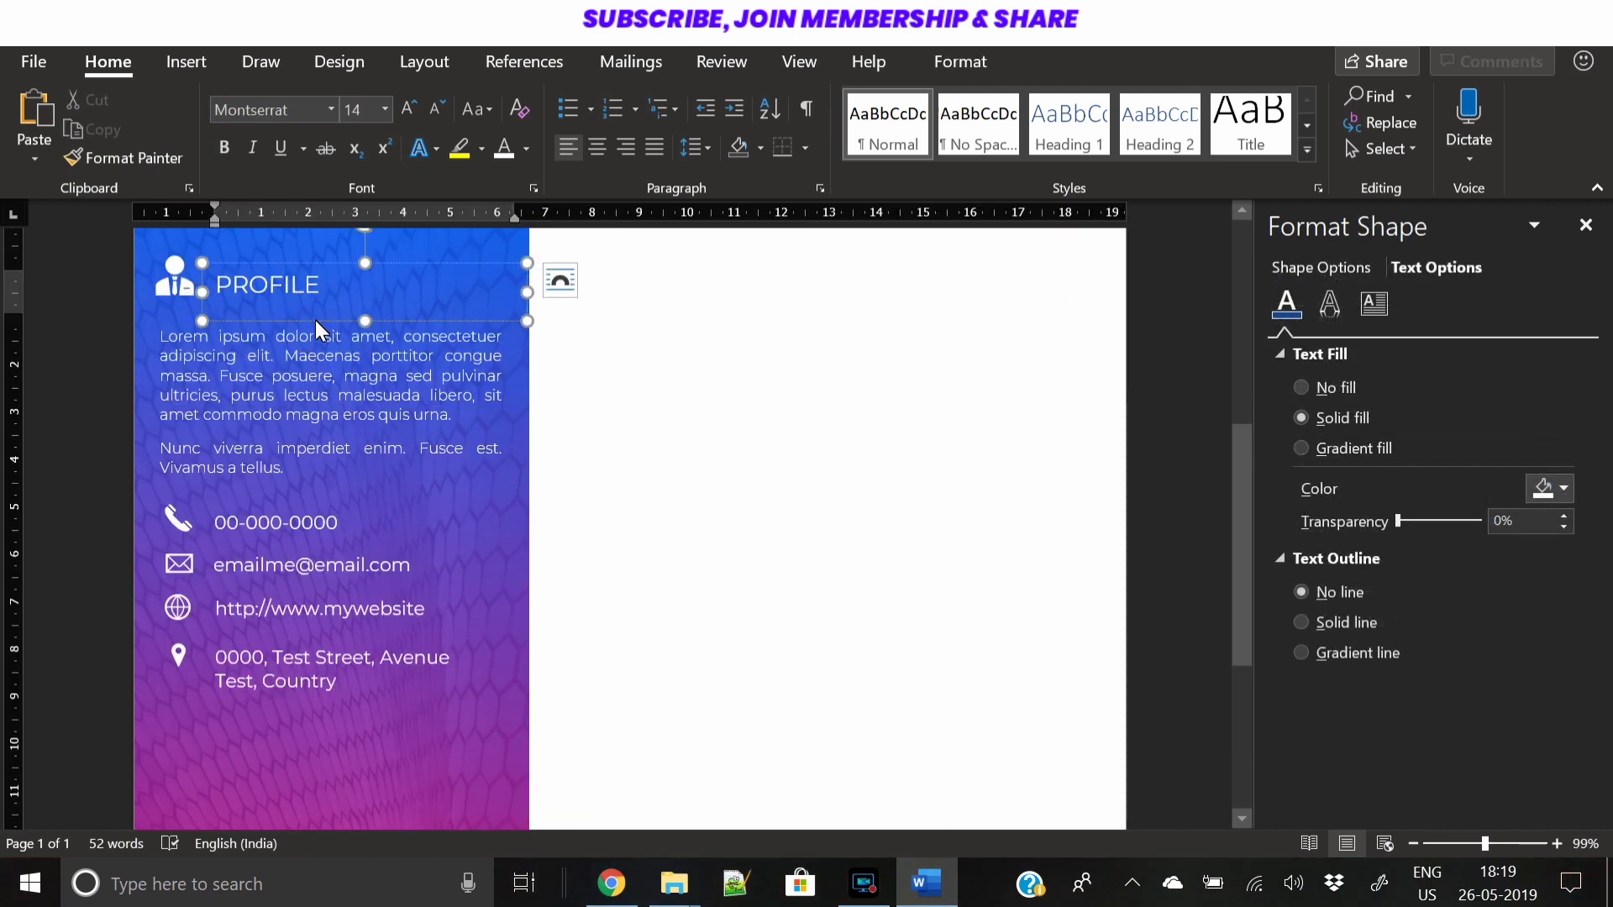
{"action": "left_click", "coordinate": [314, 322]}
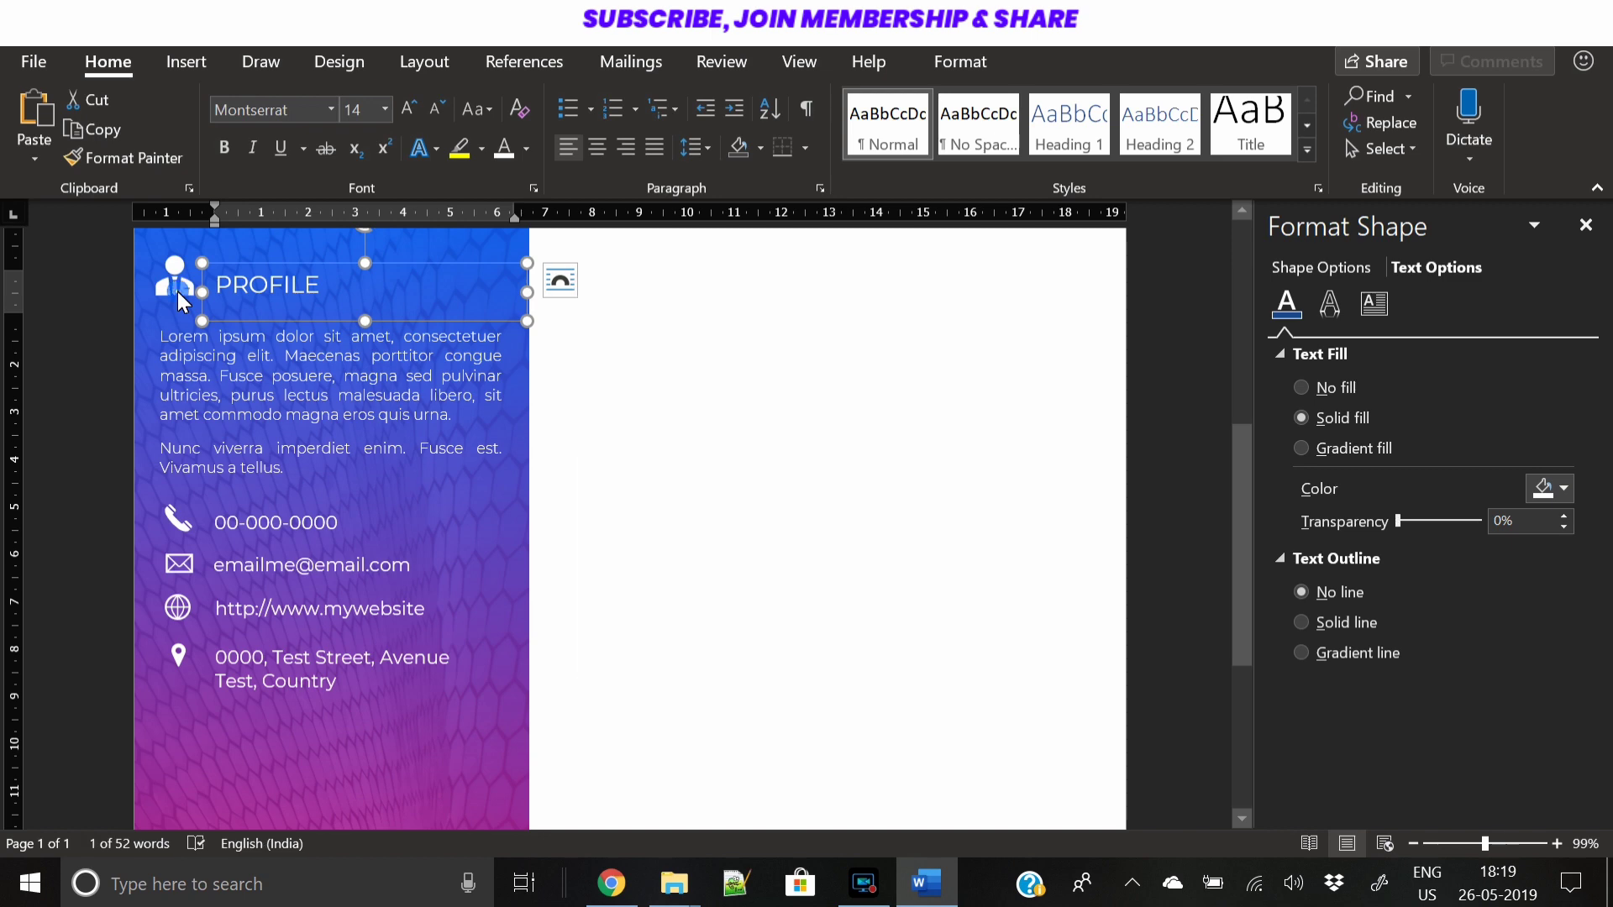
Copy the person icon and PROFILE heading and place the copy below the address
{"action": "left_click", "coordinate": [178, 291], "text": "shift"}
{"action": "key", "text": "ctrl+c"}
{"action": "key", "text": "ctrl+v"}
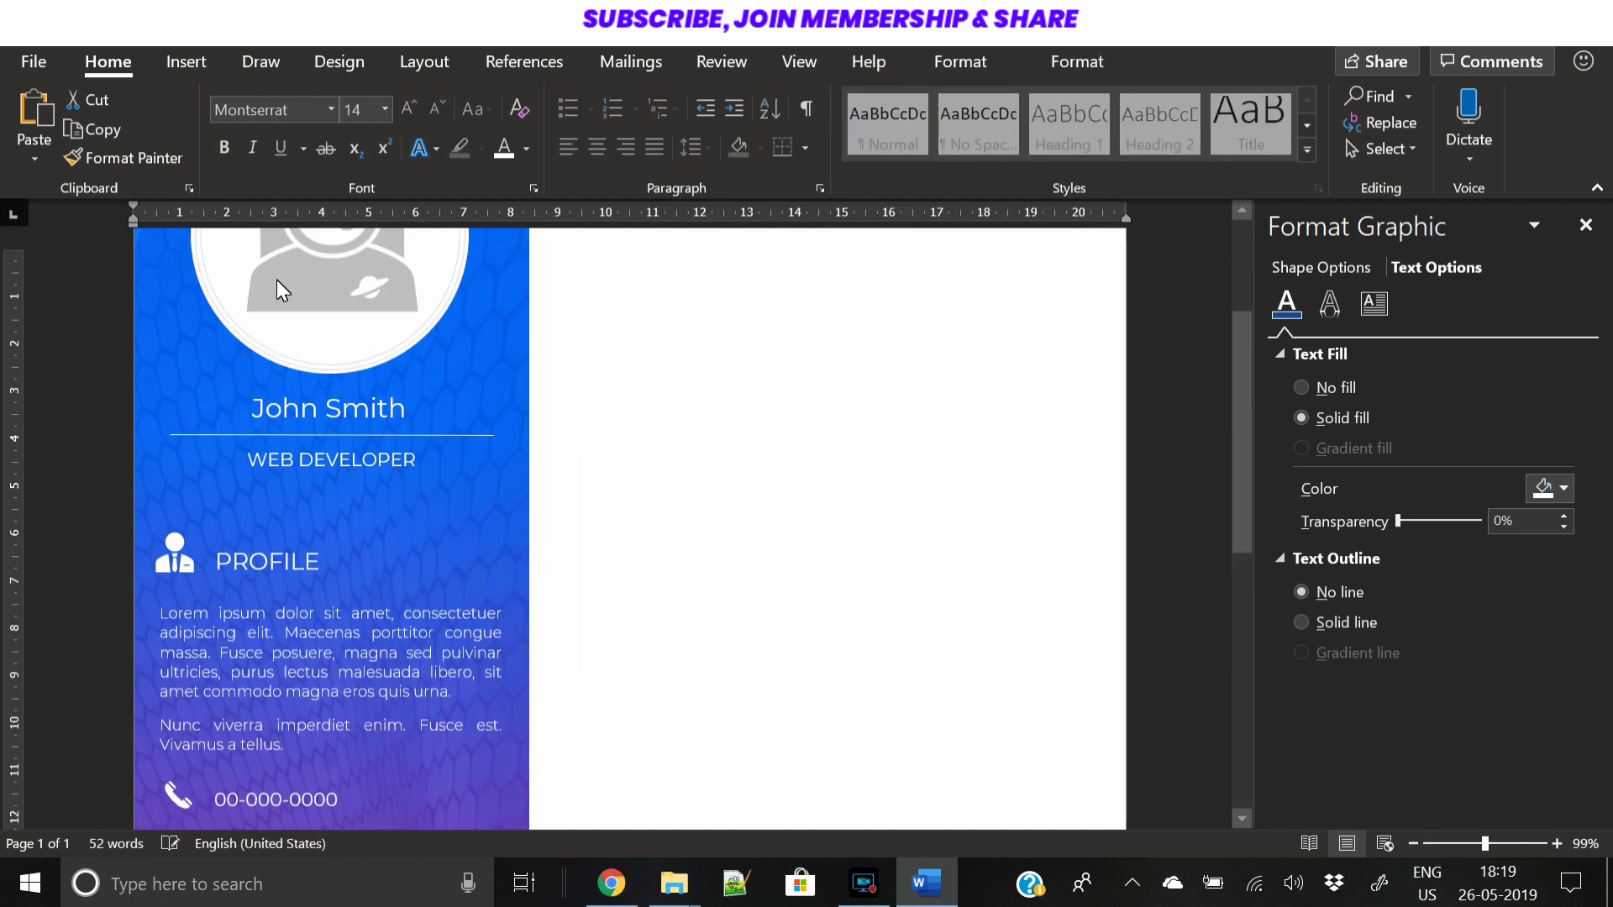
{"action": "left_click_drag", "start_coordinate": [254, 310], "coordinate": [274, 711]}
{"action": "scroll", "coordinate": [289, 588], "scroll_direction": "down", "scroll_amount": 3}
{"action": "scroll", "coordinate": [289, 596], "scroll_direction": "down", "scroll_amount": 1}
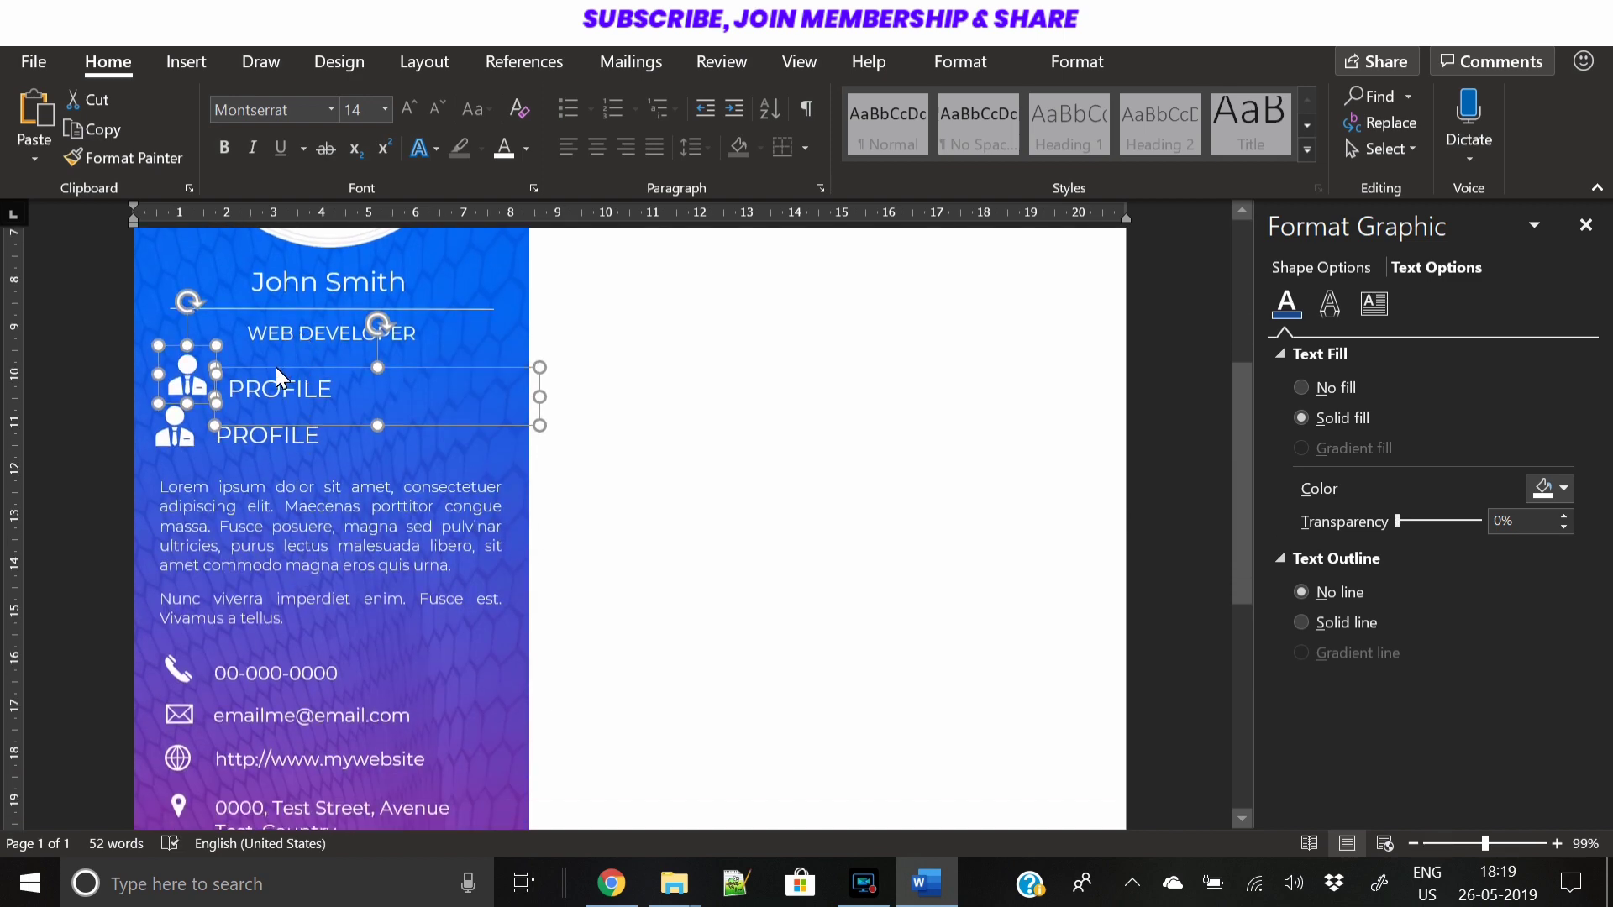
{"action": "left_click_drag", "start_coordinate": [275, 375], "coordinate": [271, 778]}
{"action": "scroll", "coordinate": [340, 506], "scroll_direction": "down", "scroll_amount": 5}
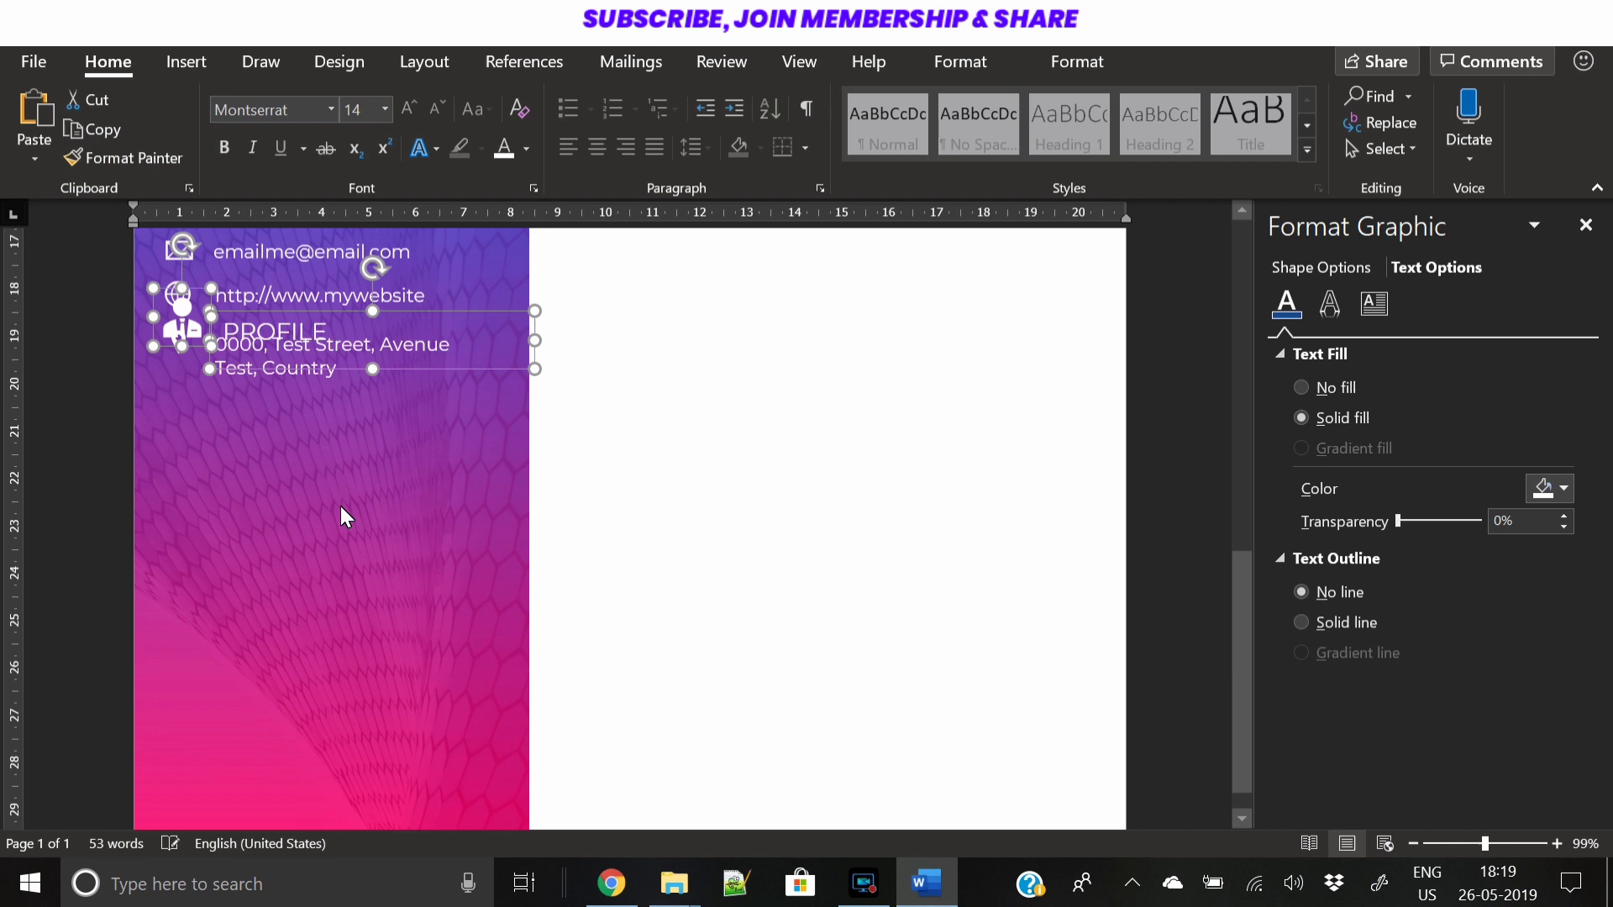
{"action": "left_click_drag", "start_coordinate": [328, 289], "coordinate": [316, 434]}
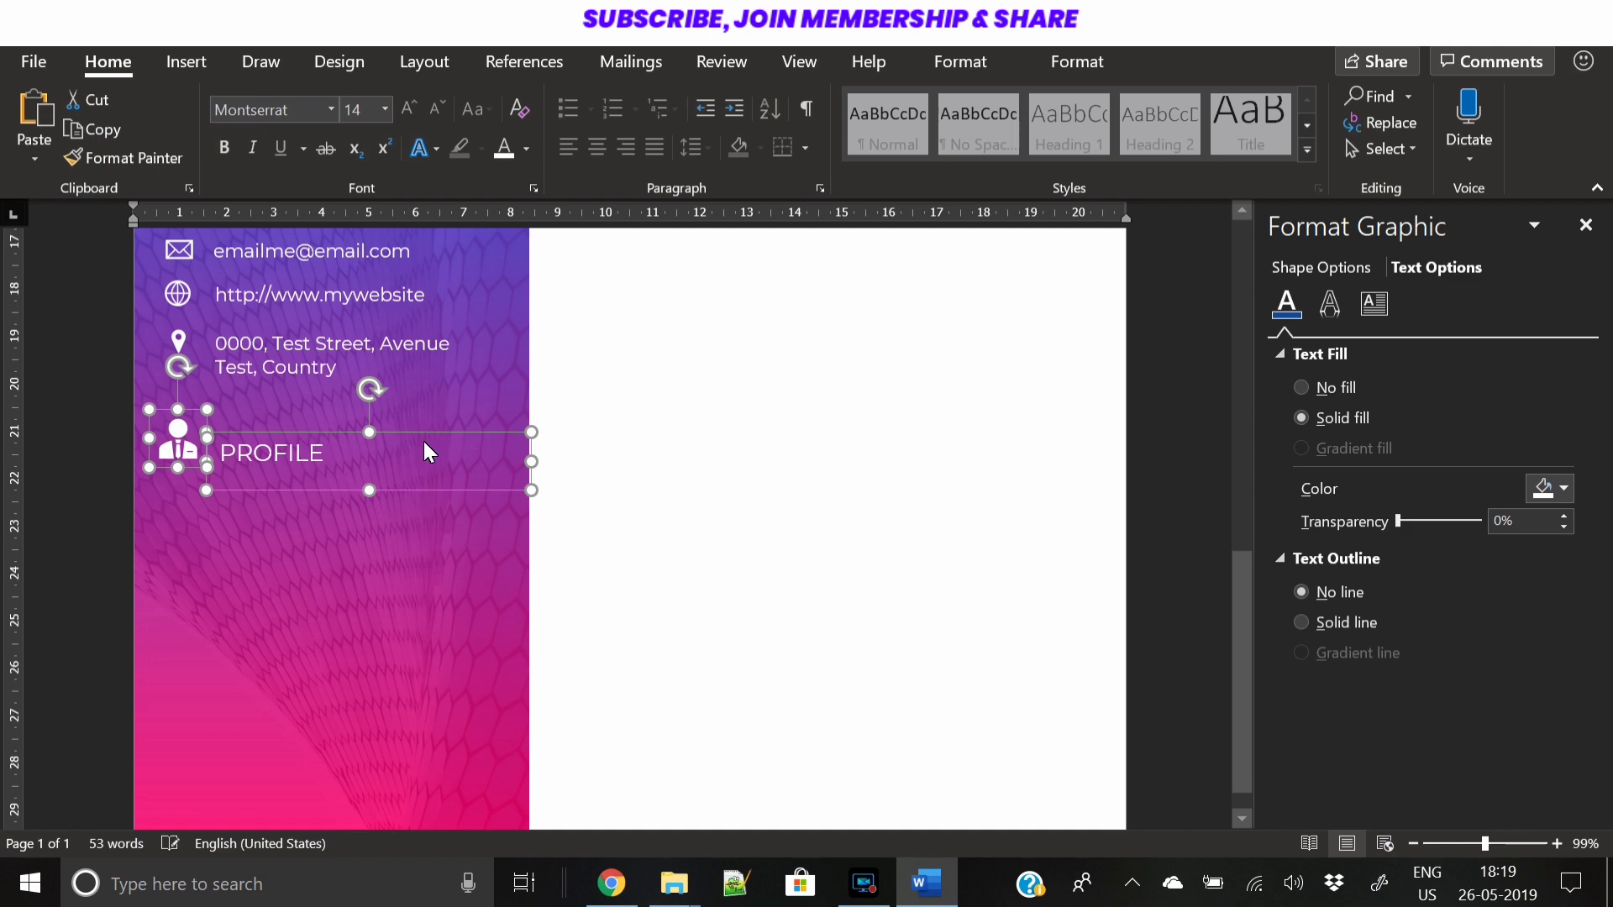
Nudge the new icon and heading left to align with the other sidebar entries
{"action": "scroll", "coordinate": [420, 437], "scroll_direction": "up", "scroll_amount": 4}
{"action": "left_click", "coordinate": [347, 374]}
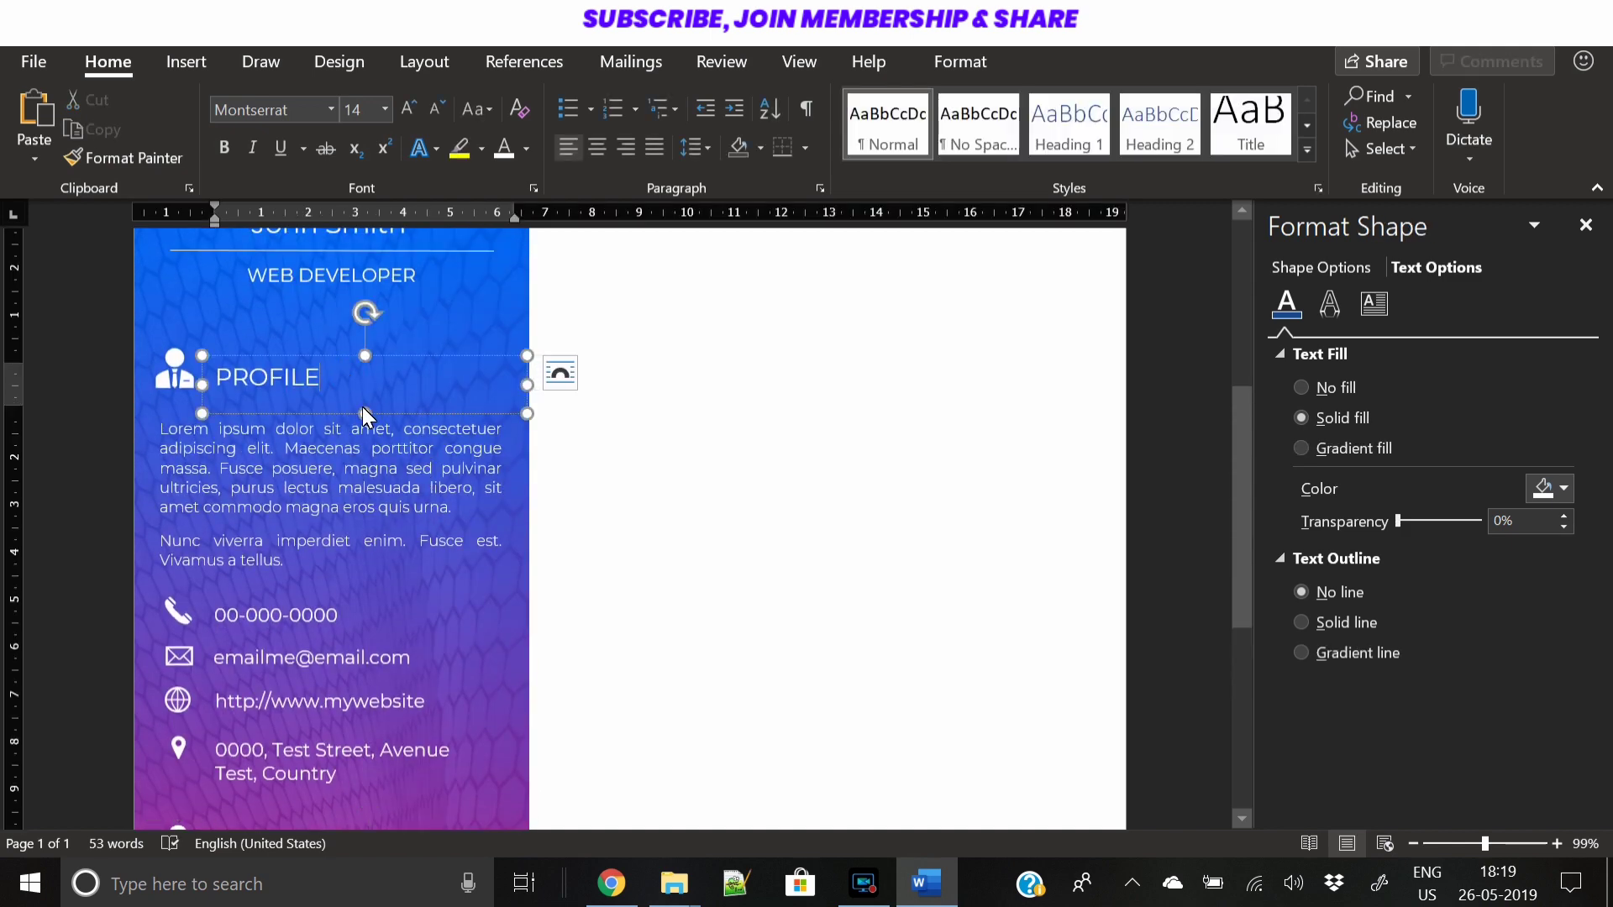
{"action": "scroll", "coordinate": [369, 420], "scroll_direction": "down", "scroll_amount": 4}
{"action": "scroll", "coordinate": [396, 452], "scroll_direction": "up", "scroll_amount": 1}
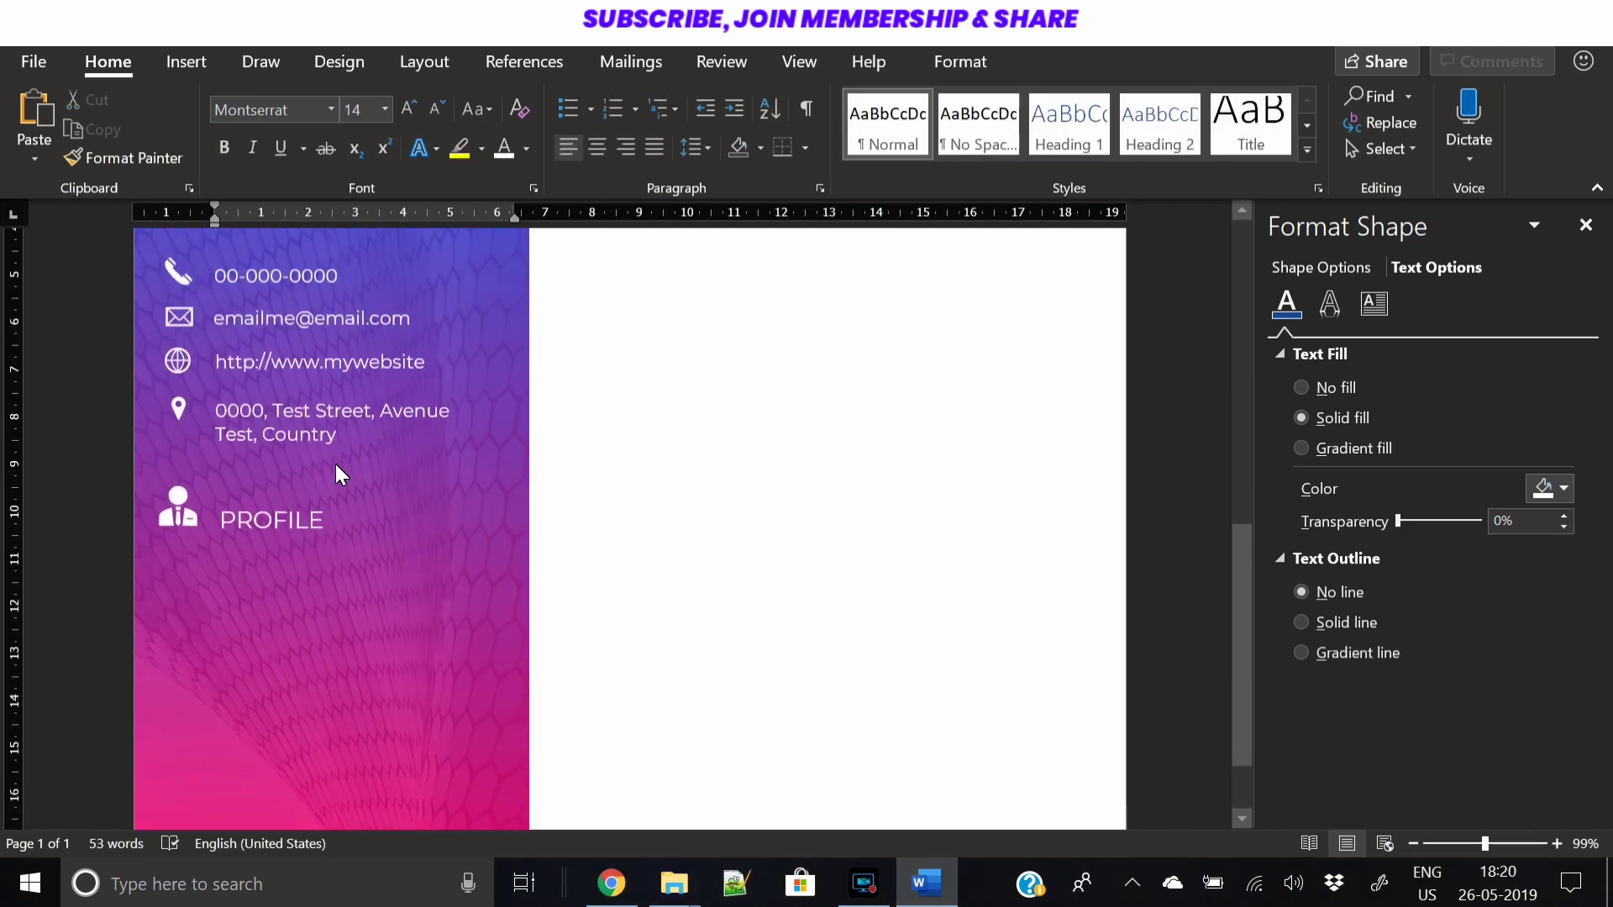
{"action": "left_click", "coordinate": [302, 529]}
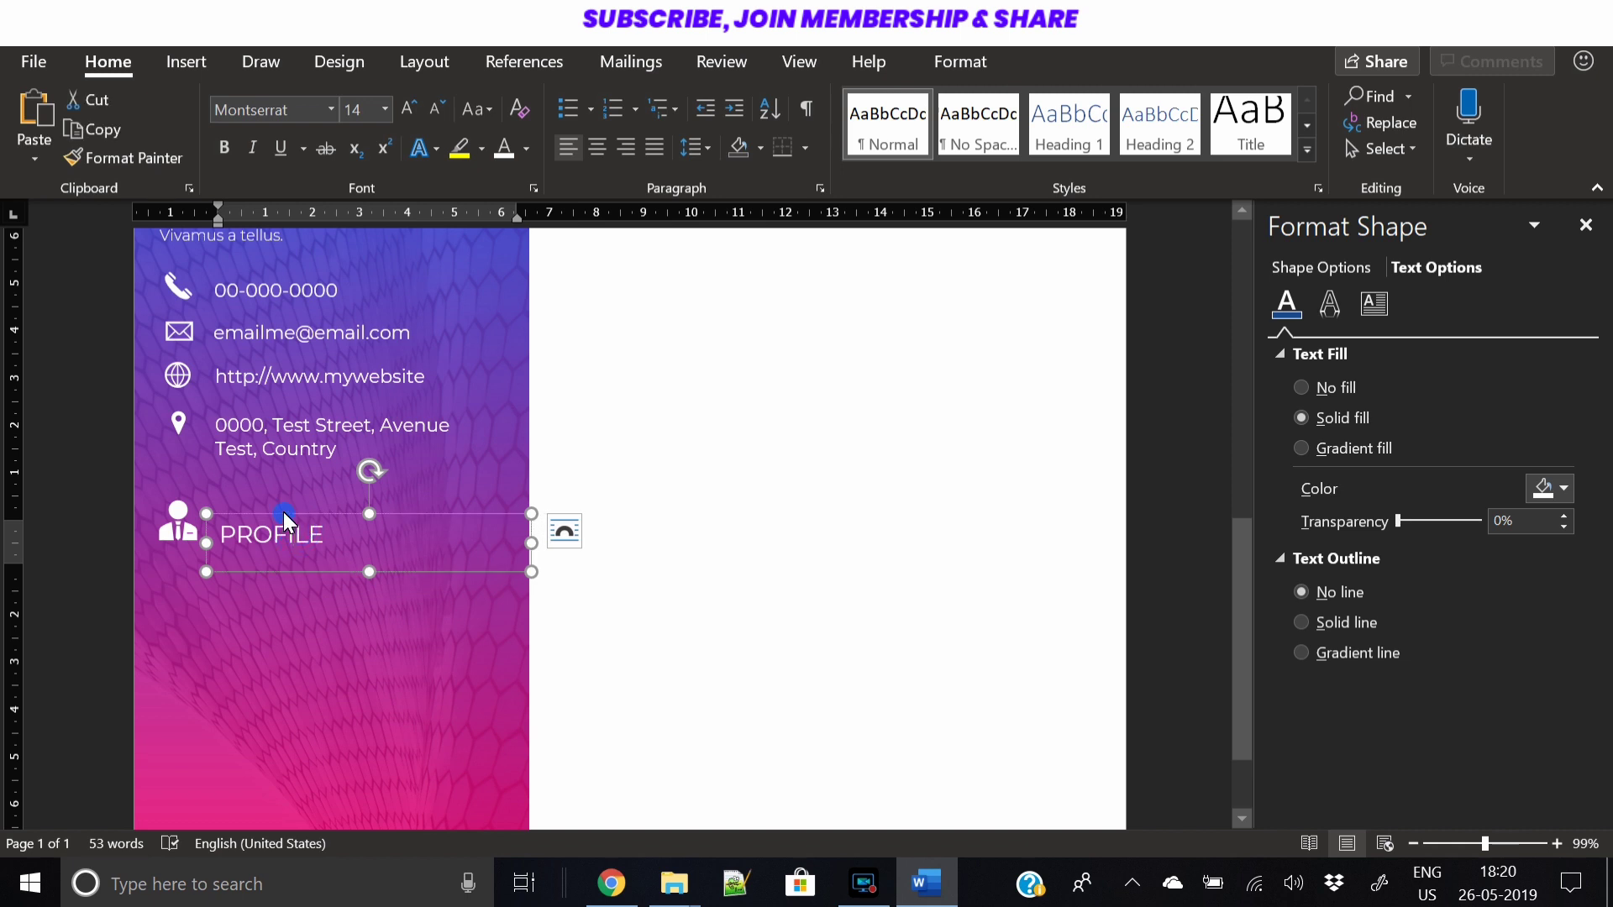
{"action": "left_click", "coordinate": [184, 530], "text": "shift"}
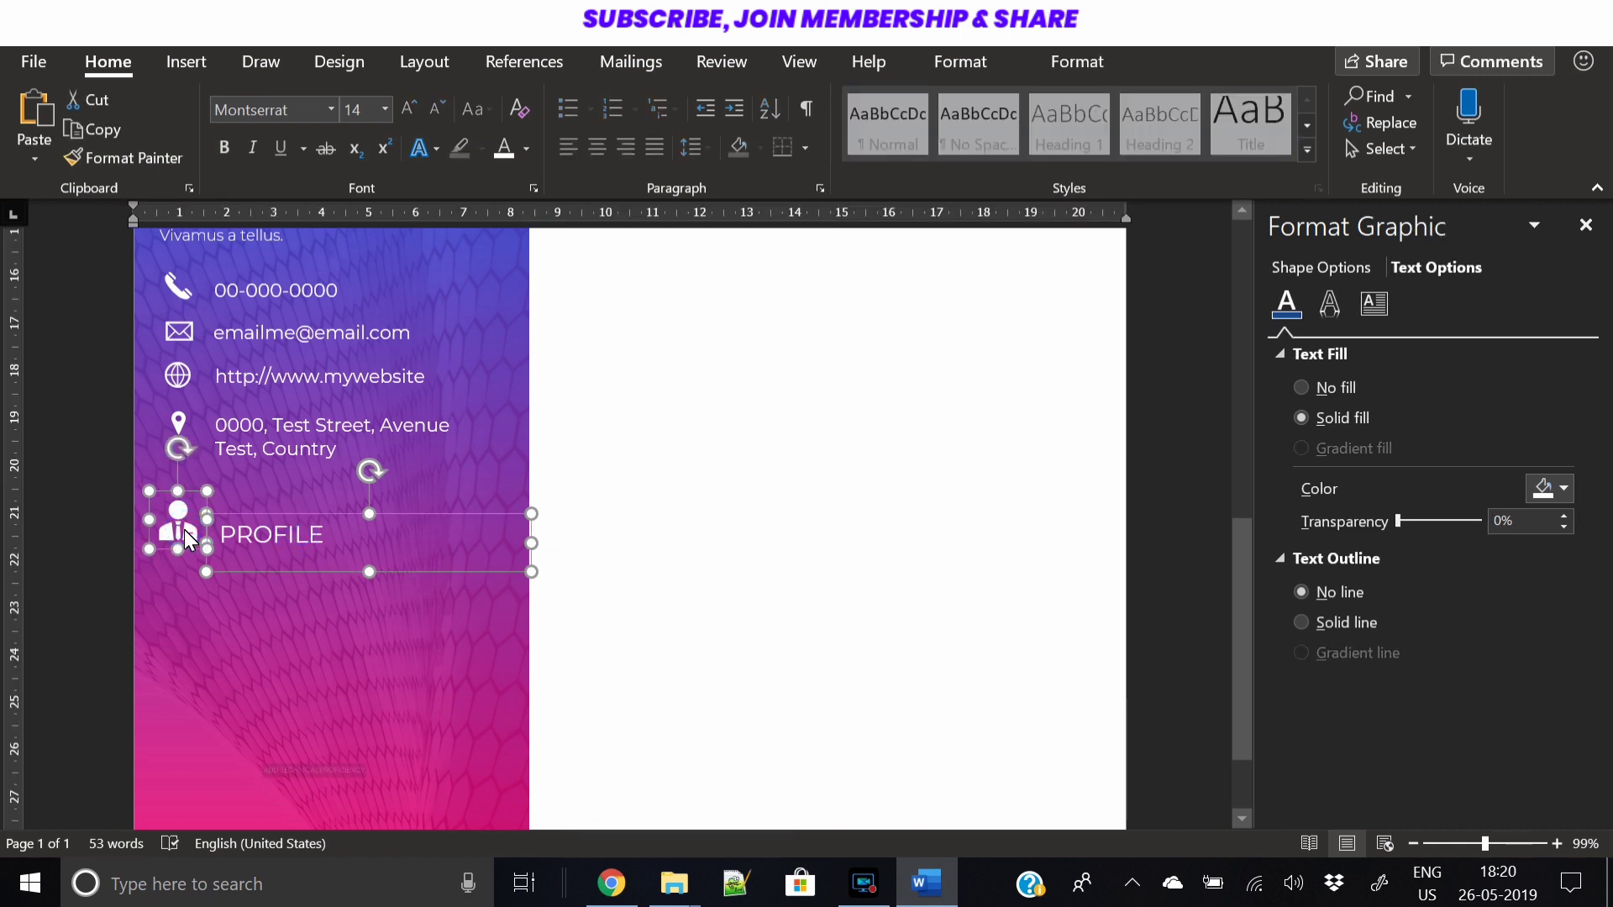
{"action": "key", "text": "Left"}
{"action": "key", "text": "Left"}
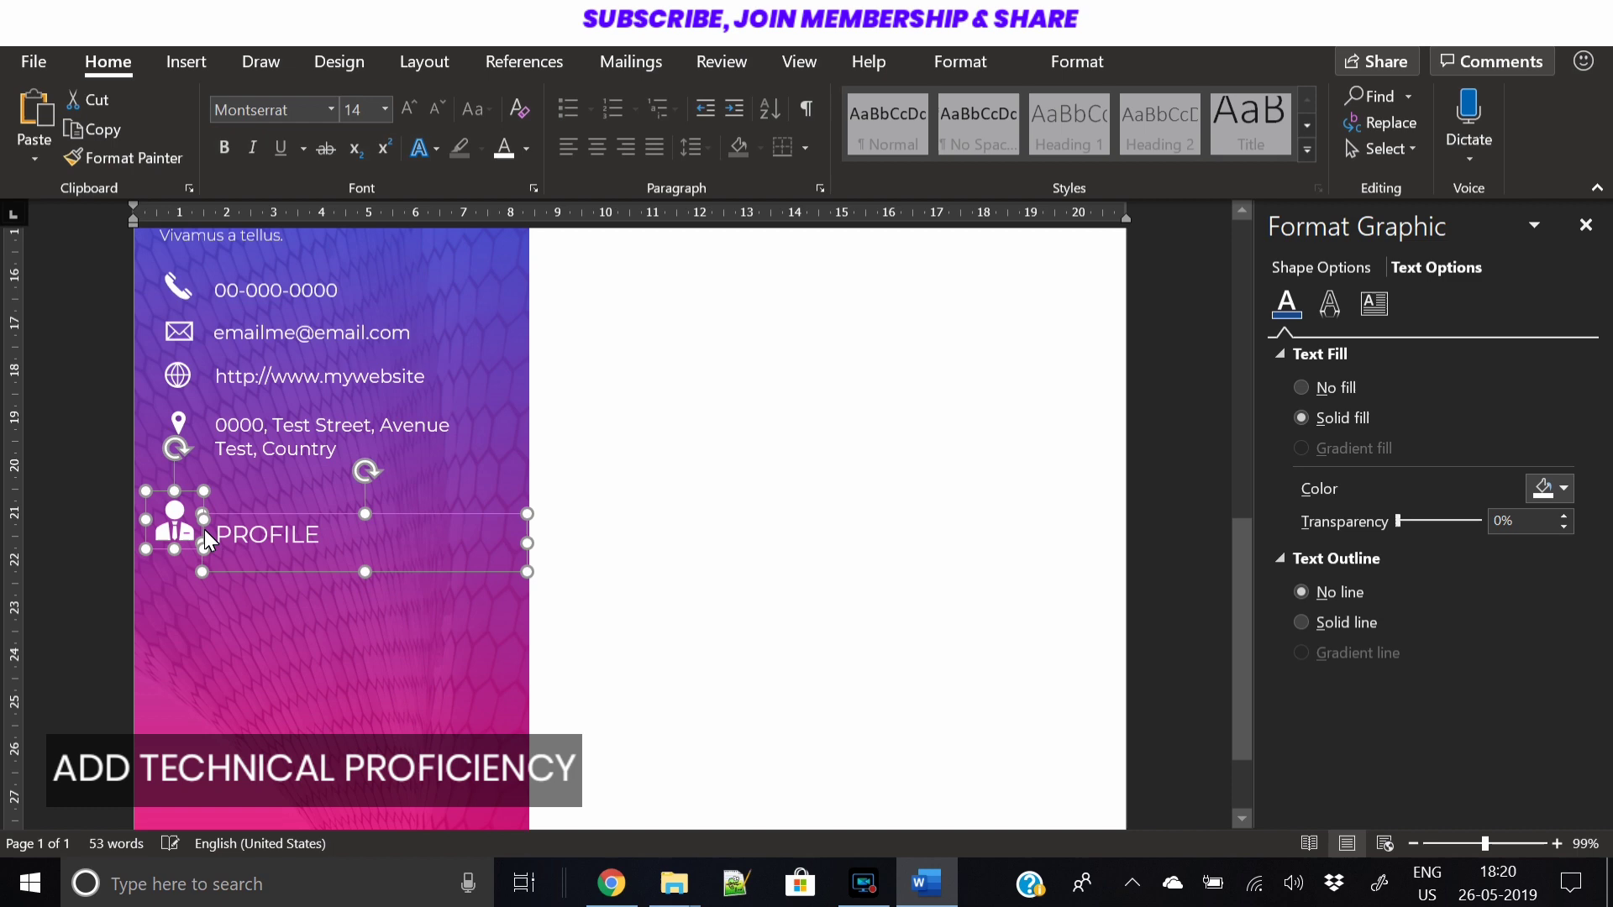
{"action": "left_click", "coordinate": [626, 590]}
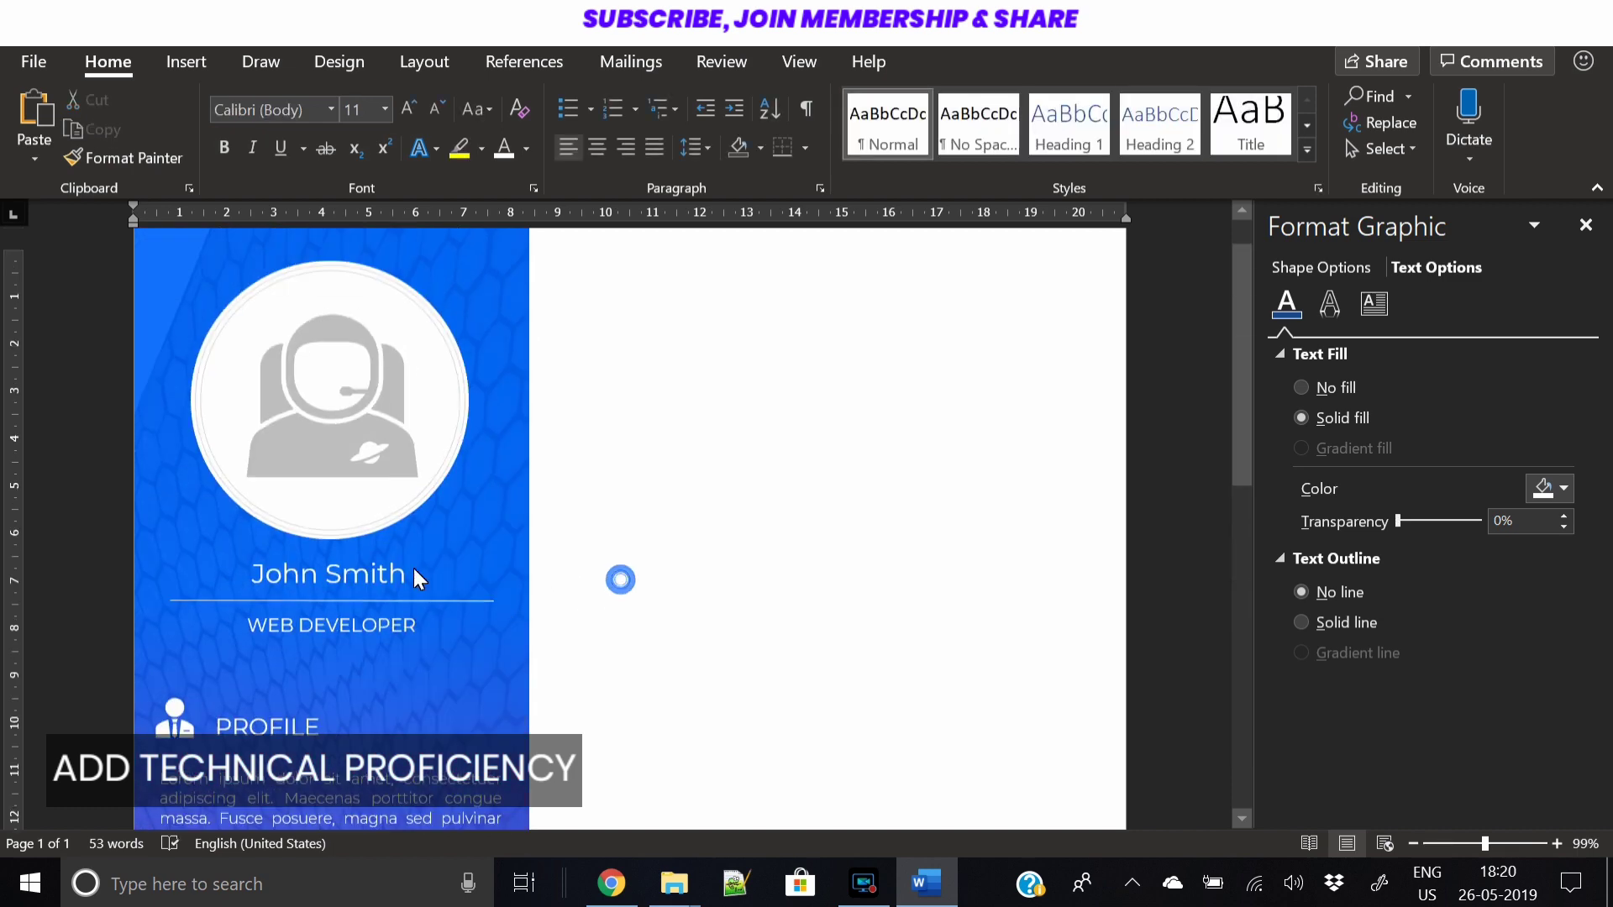
Retitle the copied heading as TECHNICAL PROFECIENCY in all uppercase
{"action": "scroll", "coordinate": [339, 610], "scroll_direction": "down", "scroll_amount": 3}
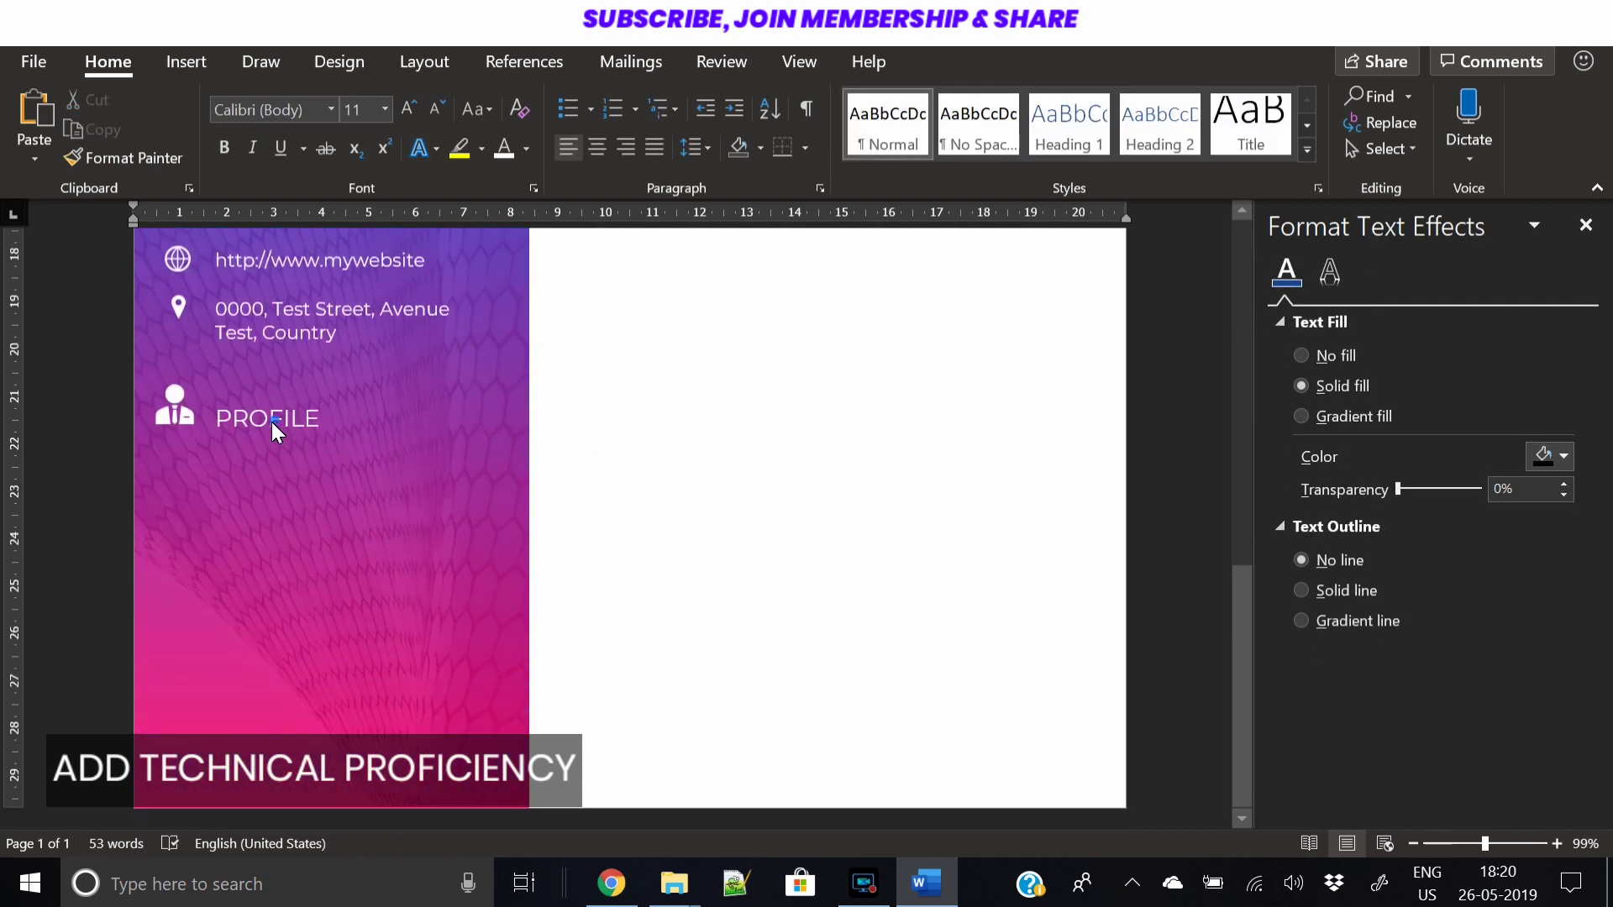
{"action": "double_click", "coordinate": [271, 421]}
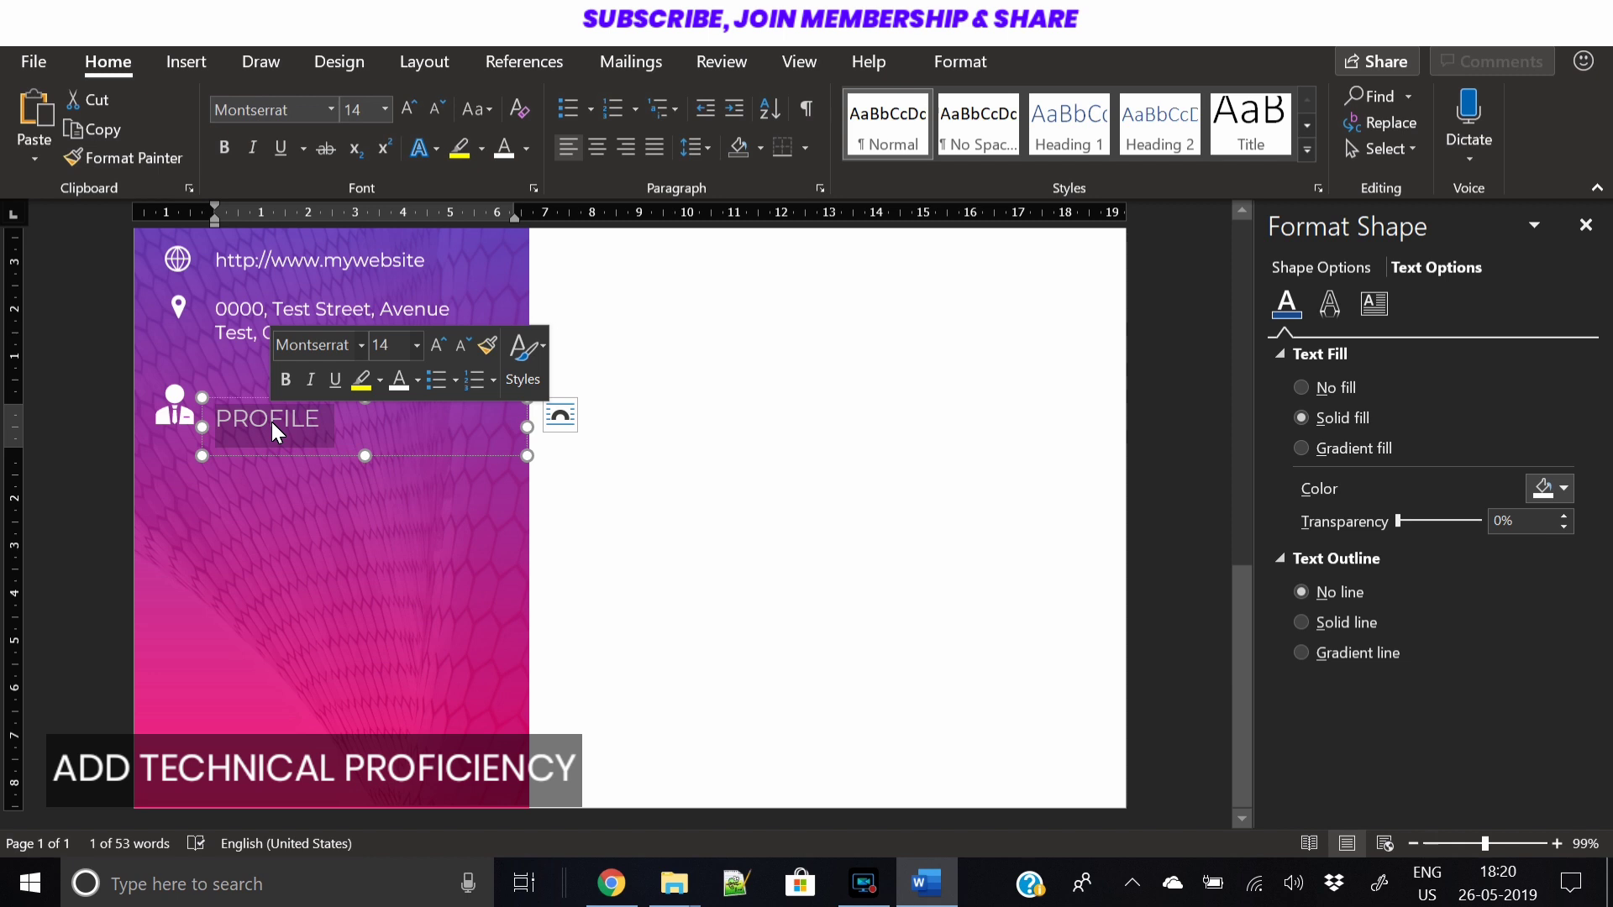
{"action": "type", "text": "techni"}
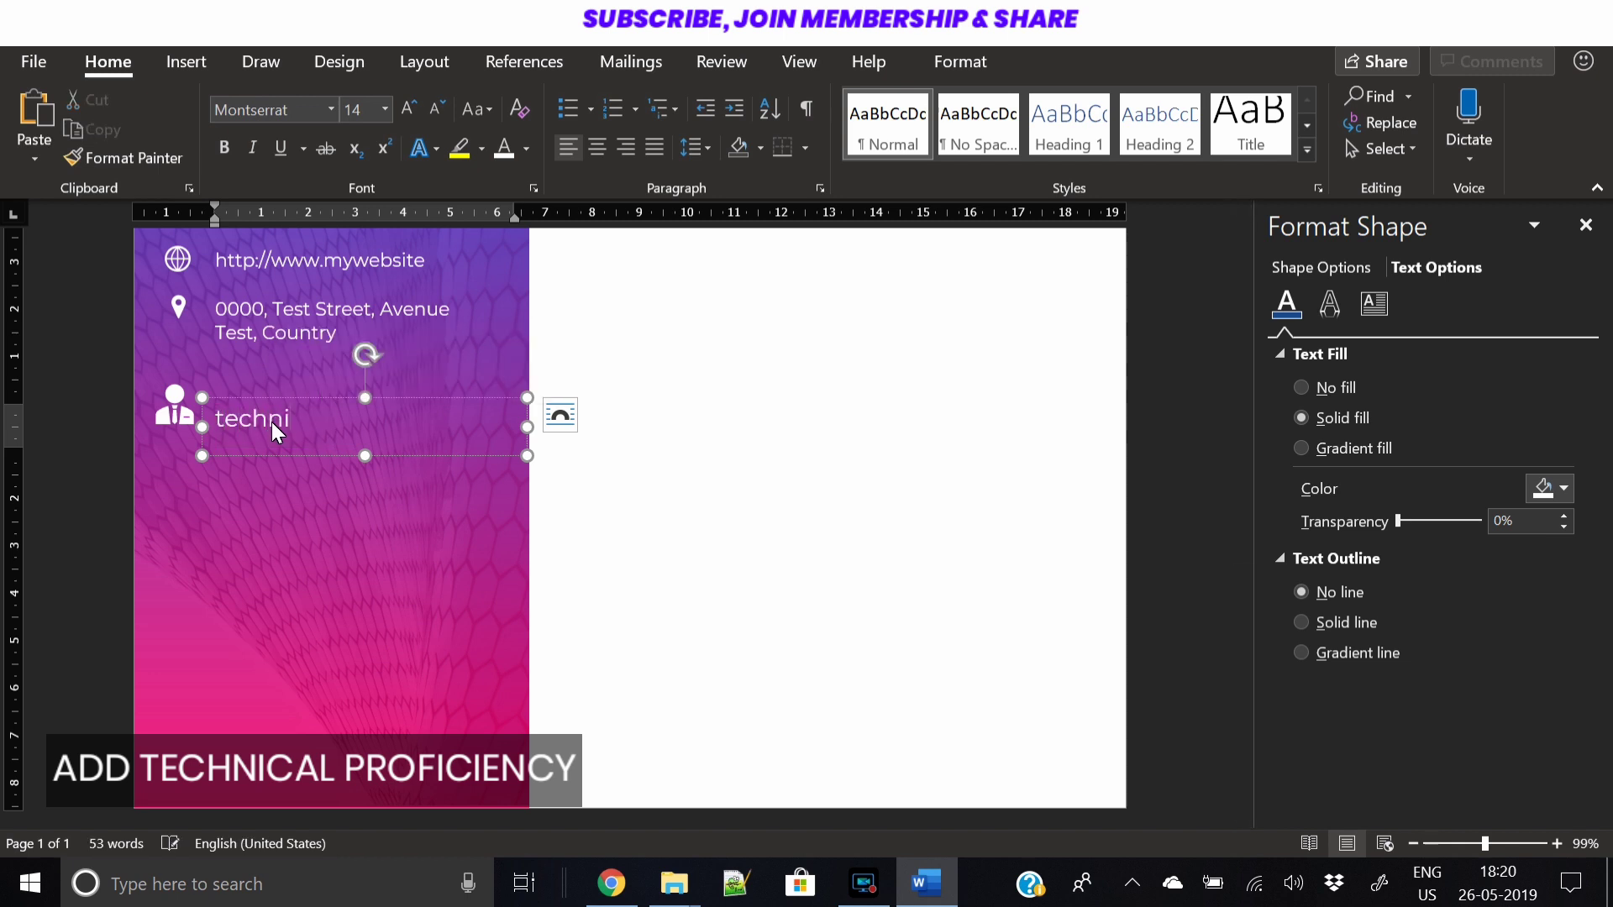
{"action": "type", "text": "cal profeciency"}
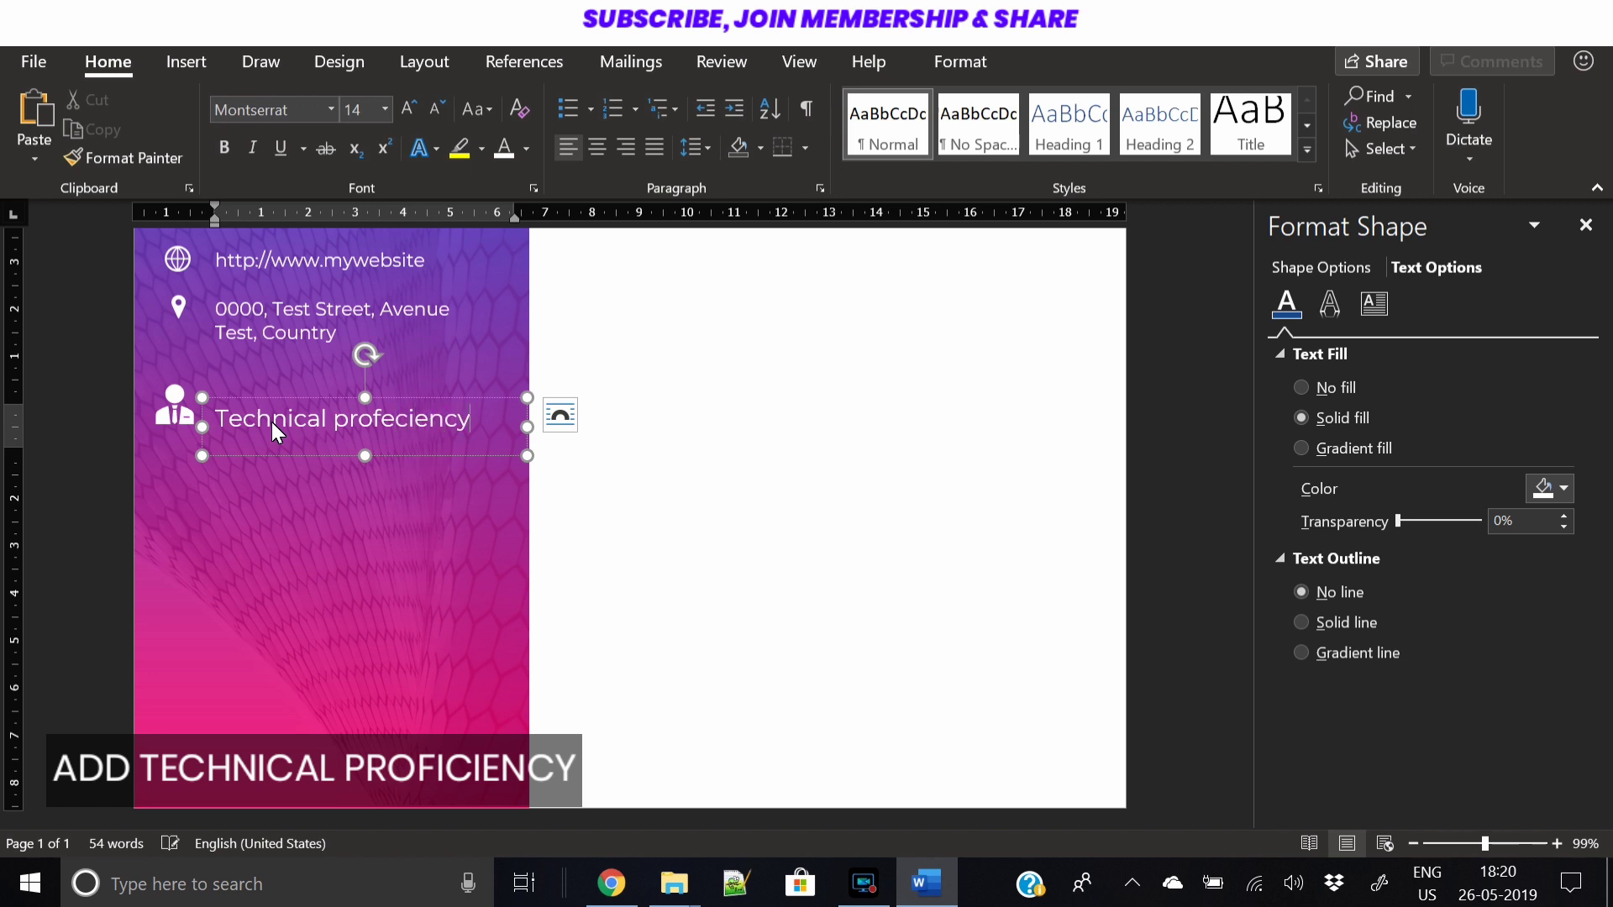
{"action": "triple_click", "coordinate": [271, 421]}
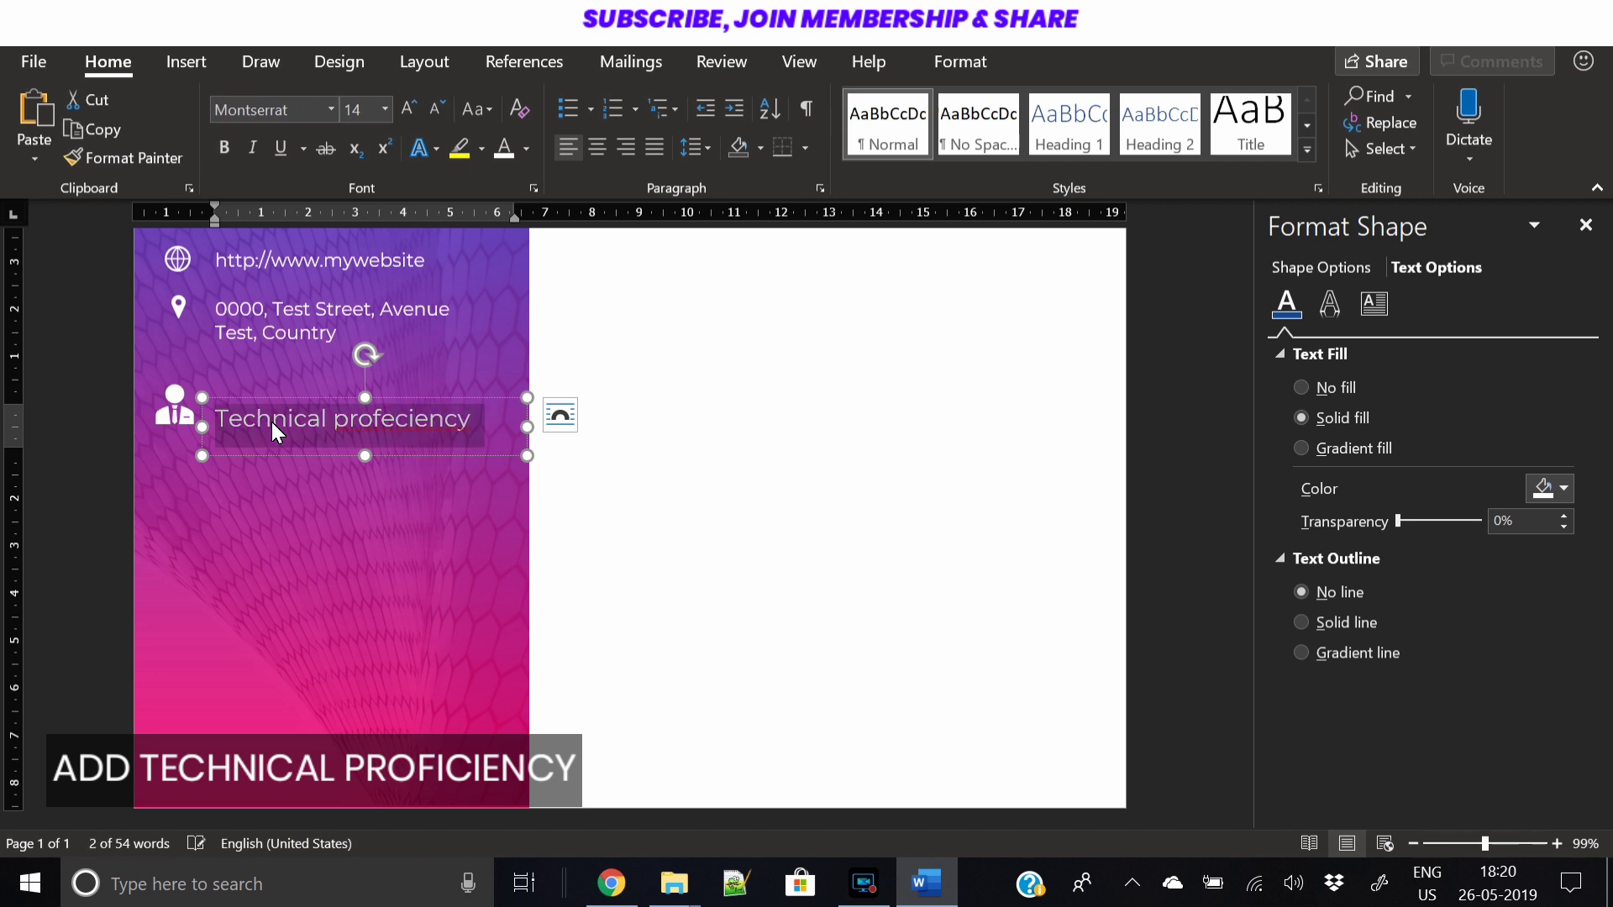
{"action": "left_click", "coordinate": [491, 116]}
{"action": "left_click", "coordinate": [544, 198]}
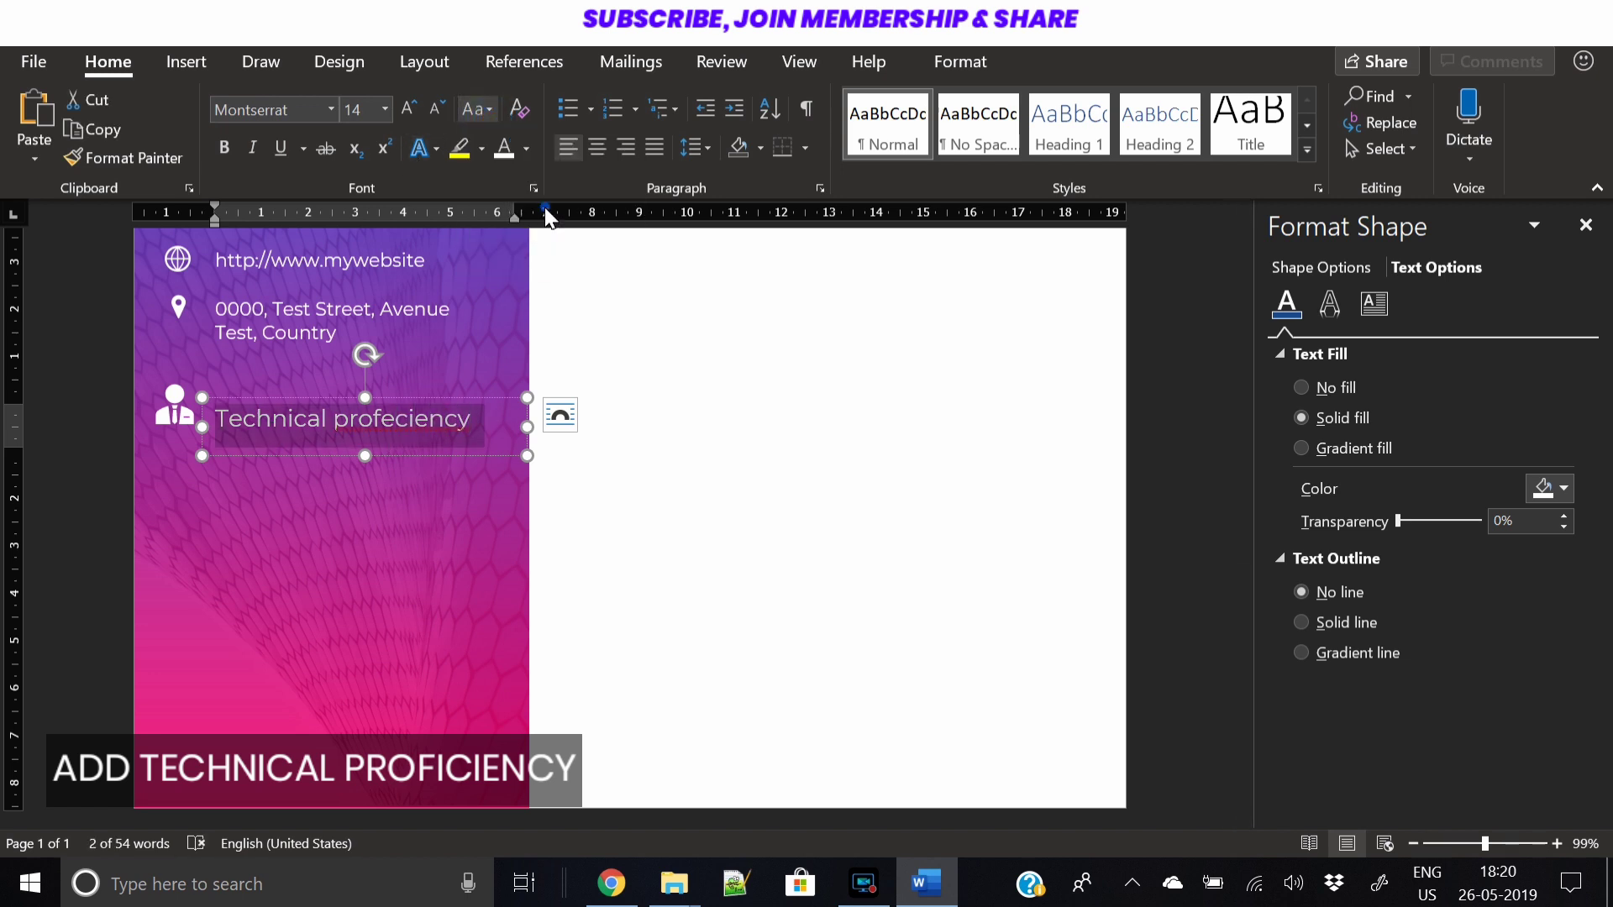
{"action": "left_click", "coordinate": [319, 446]}
Widen the heading box, move it beside its icon, and reduce the font size one step
{"action": "right_click", "coordinate": [311, 455]}
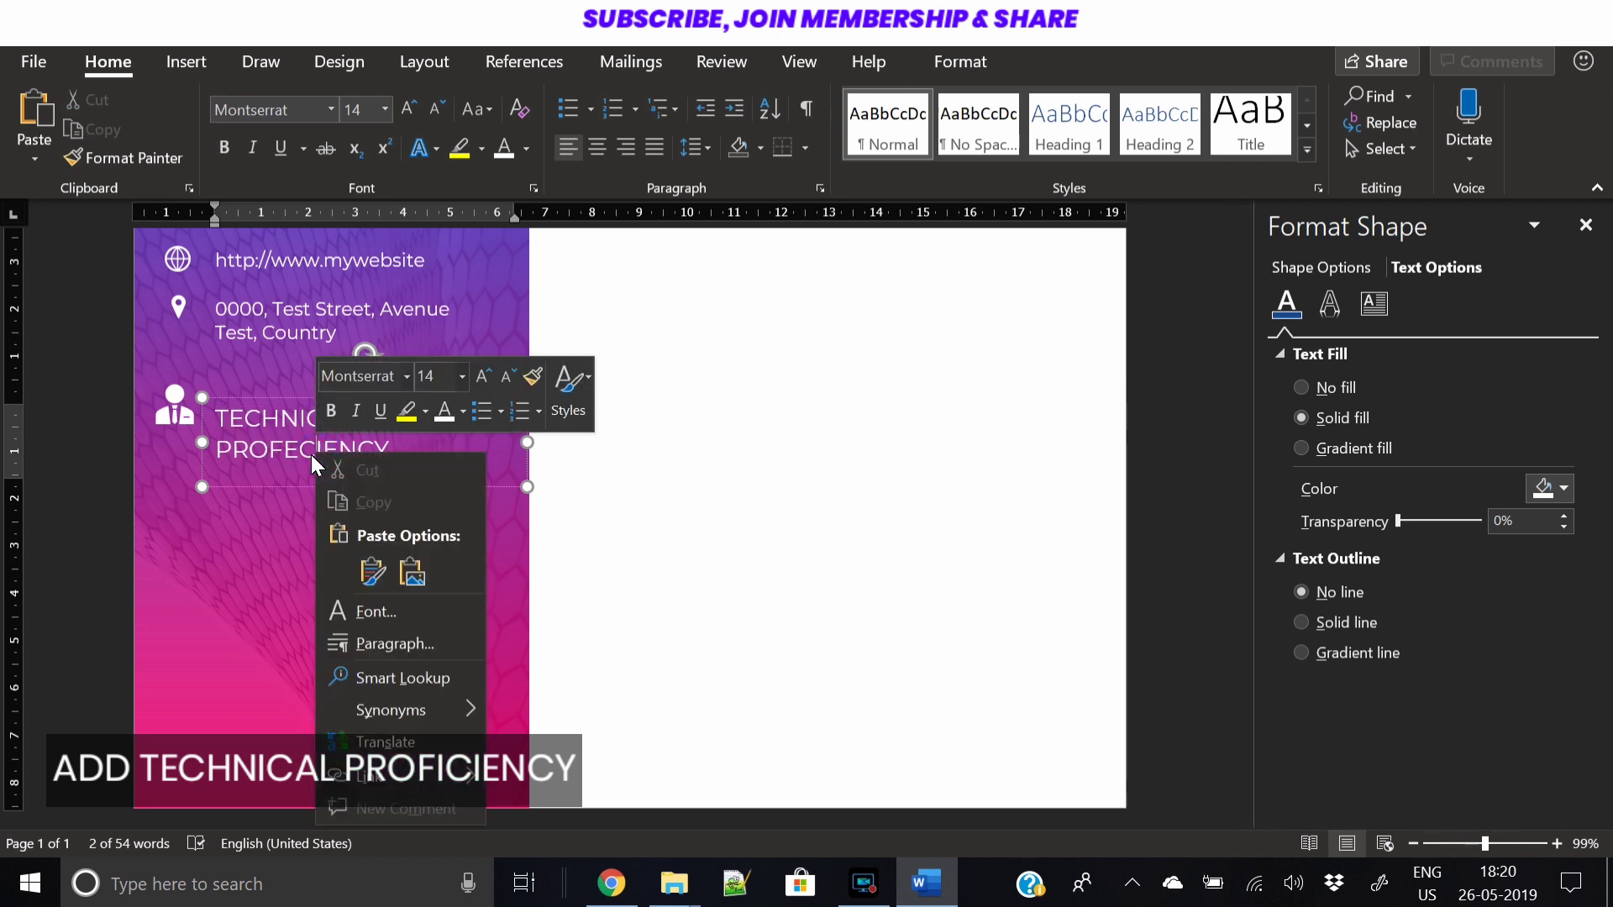
{"action": "left_click", "coordinate": [311, 456]}
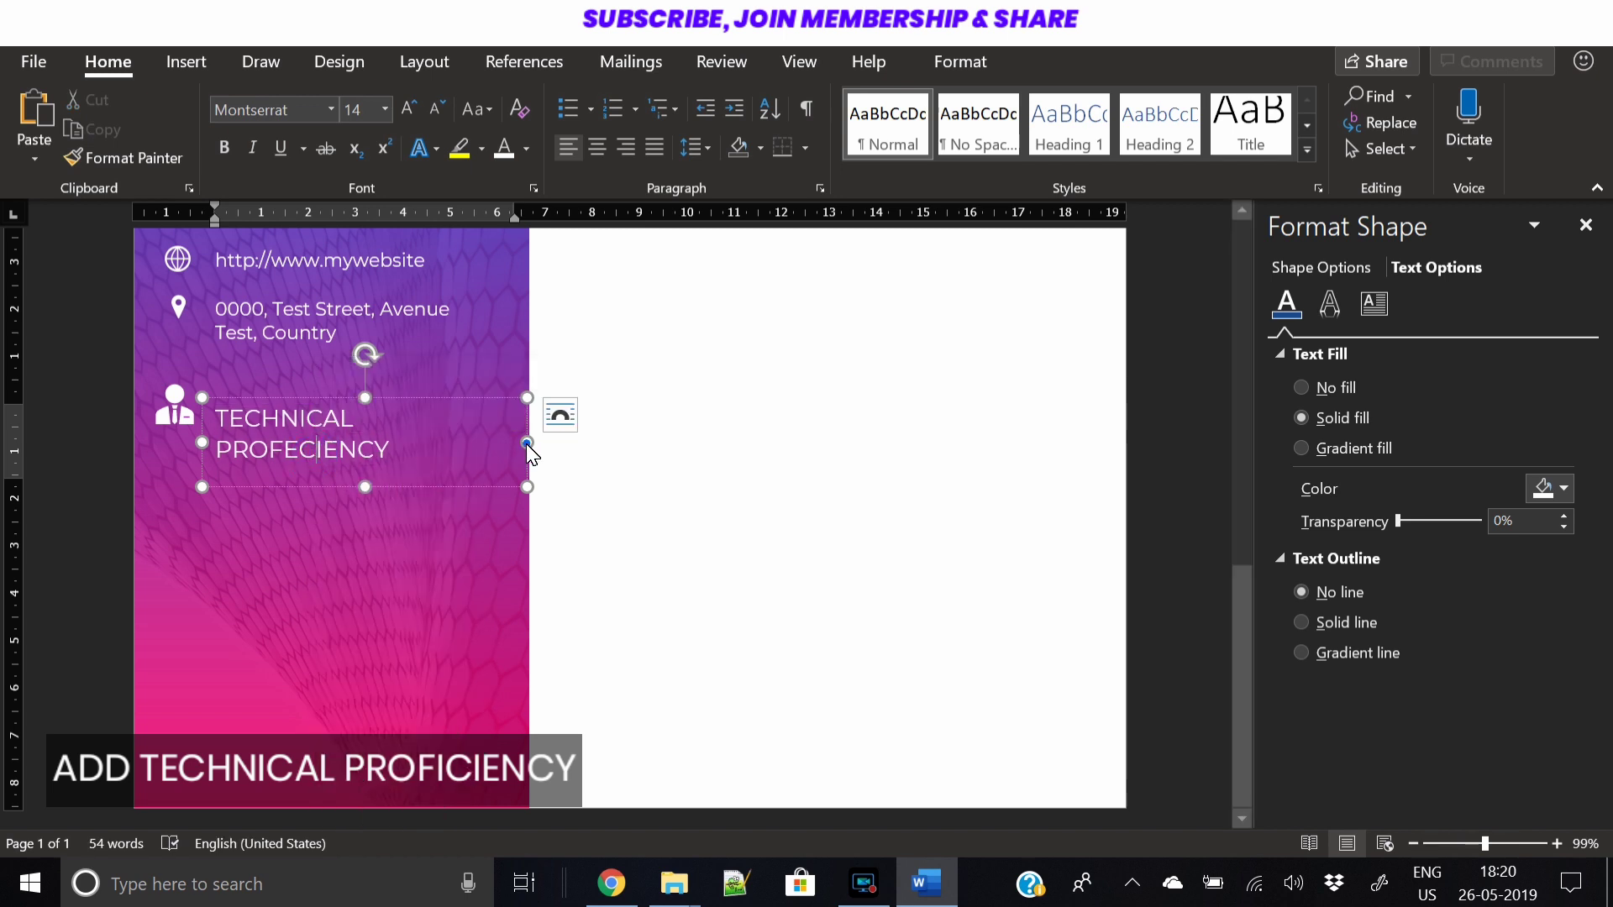
{"action": "left_click_drag", "start_coordinate": [527, 443], "coordinate": [557, 452]}
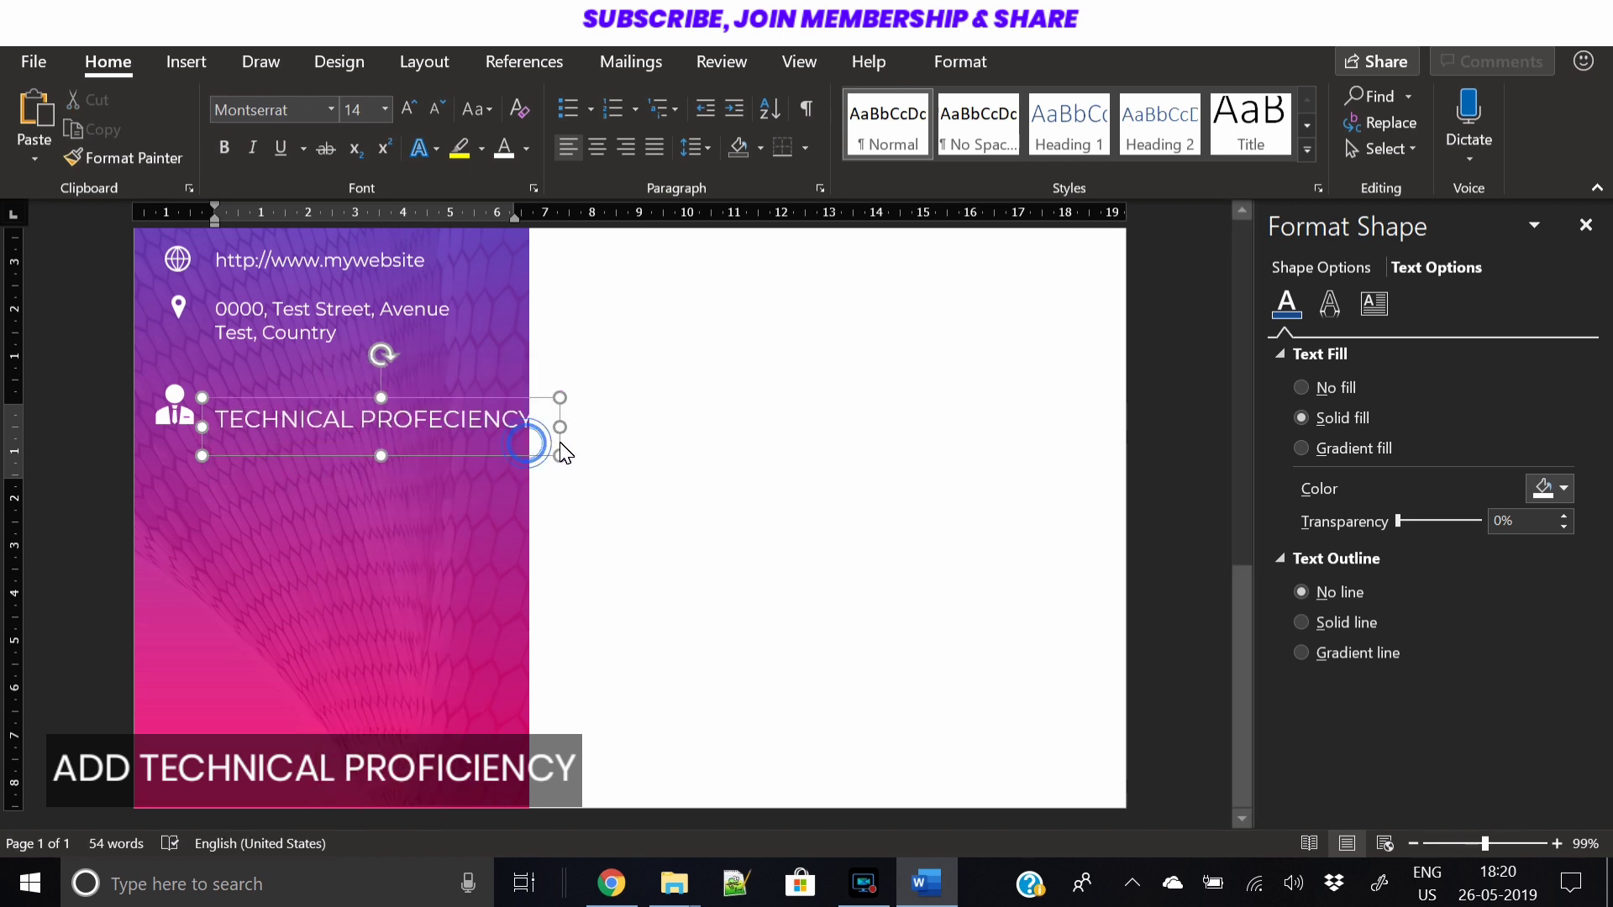
{"action": "left_click", "coordinate": [270, 400]}
{"action": "left_click_drag", "start_coordinate": [269, 400], "coordinate": [255, 395]}
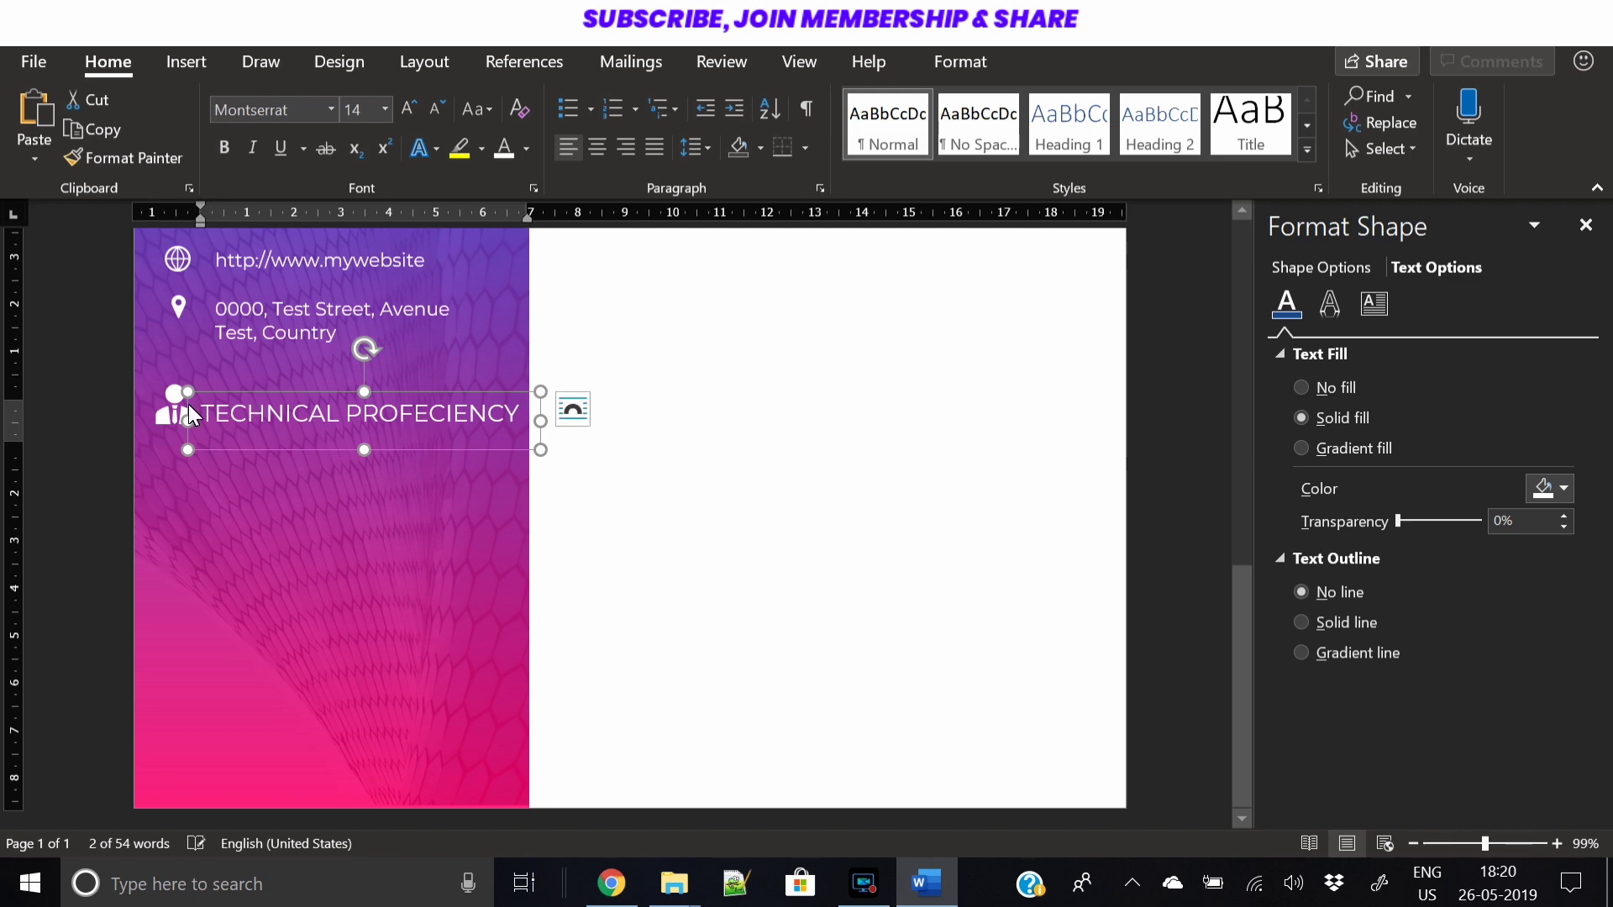
{"action": "left_click", "coordinate": [438, 109]}
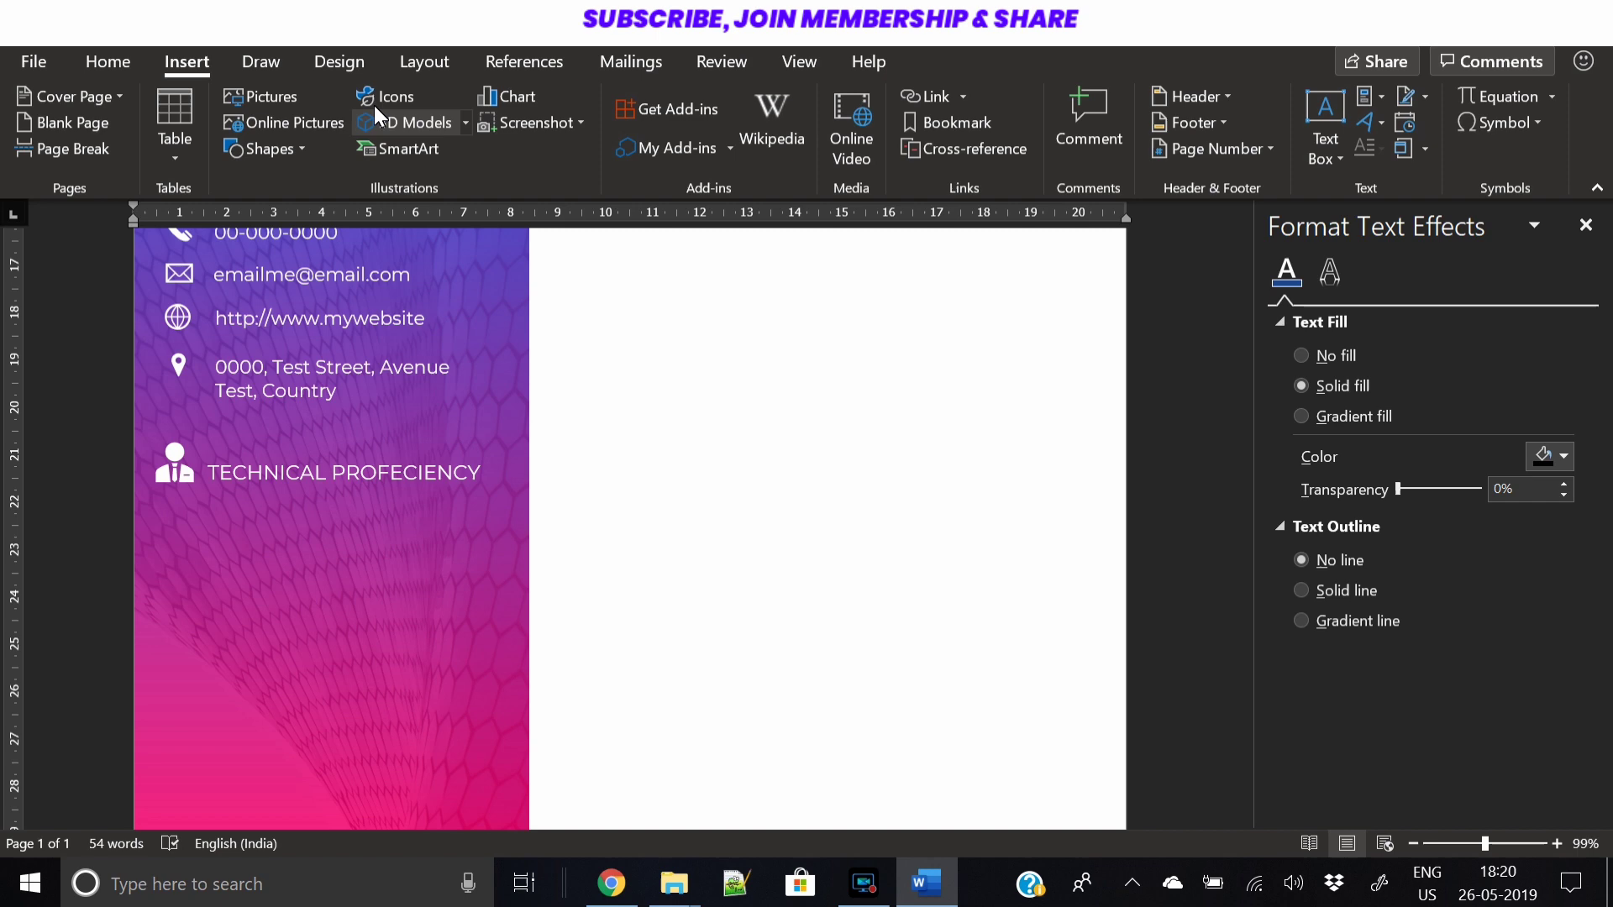
Insert tech icons and stack the laptop-globe, phone, robot and cloud icons at the column top
{"action": "left_click", "coordinate": [374, 104]}
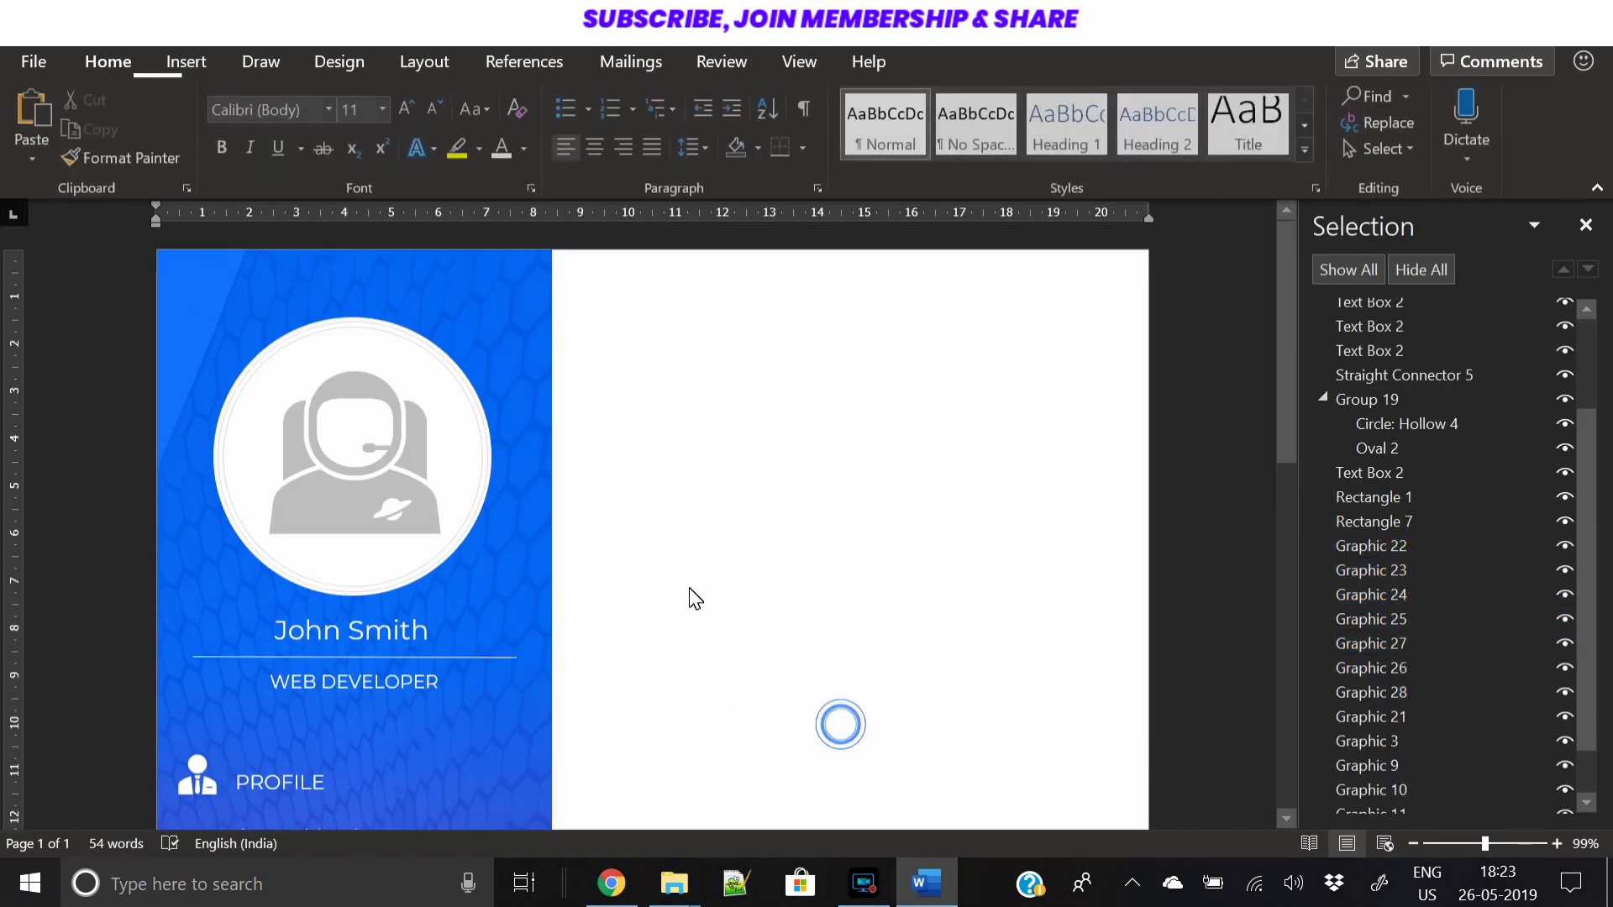
{"action": "scroll", "coordinate": [695, 598], "scroll_direction": "down", "scroll_amount": 10}
{"action": "left_click", "coordinate": [623, 445]}
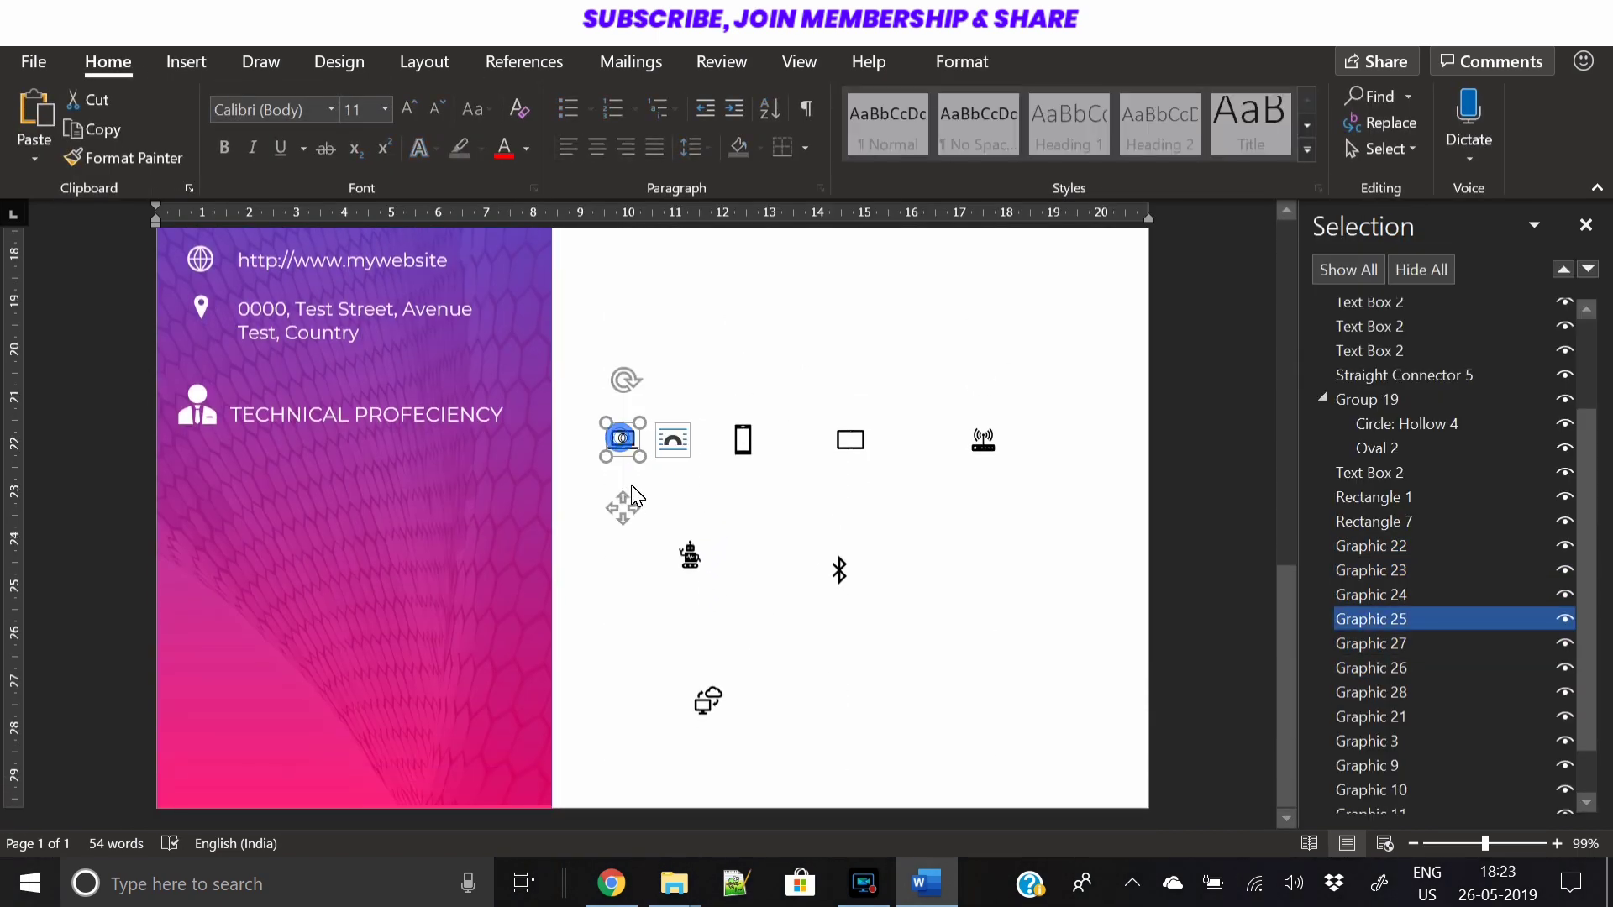
{"action": "mouse_move", "coordinate": [626, 512]}
{"action": "left_mouse_down"}
{"action": "mouse_move", "coordinate": [267, 555]}
{"action": "mouse_move", "coordinate": [206, 542]}
{"action": "mouse_move", "coordinate": [653, 496]}
{"action": "left_mouse_up"}
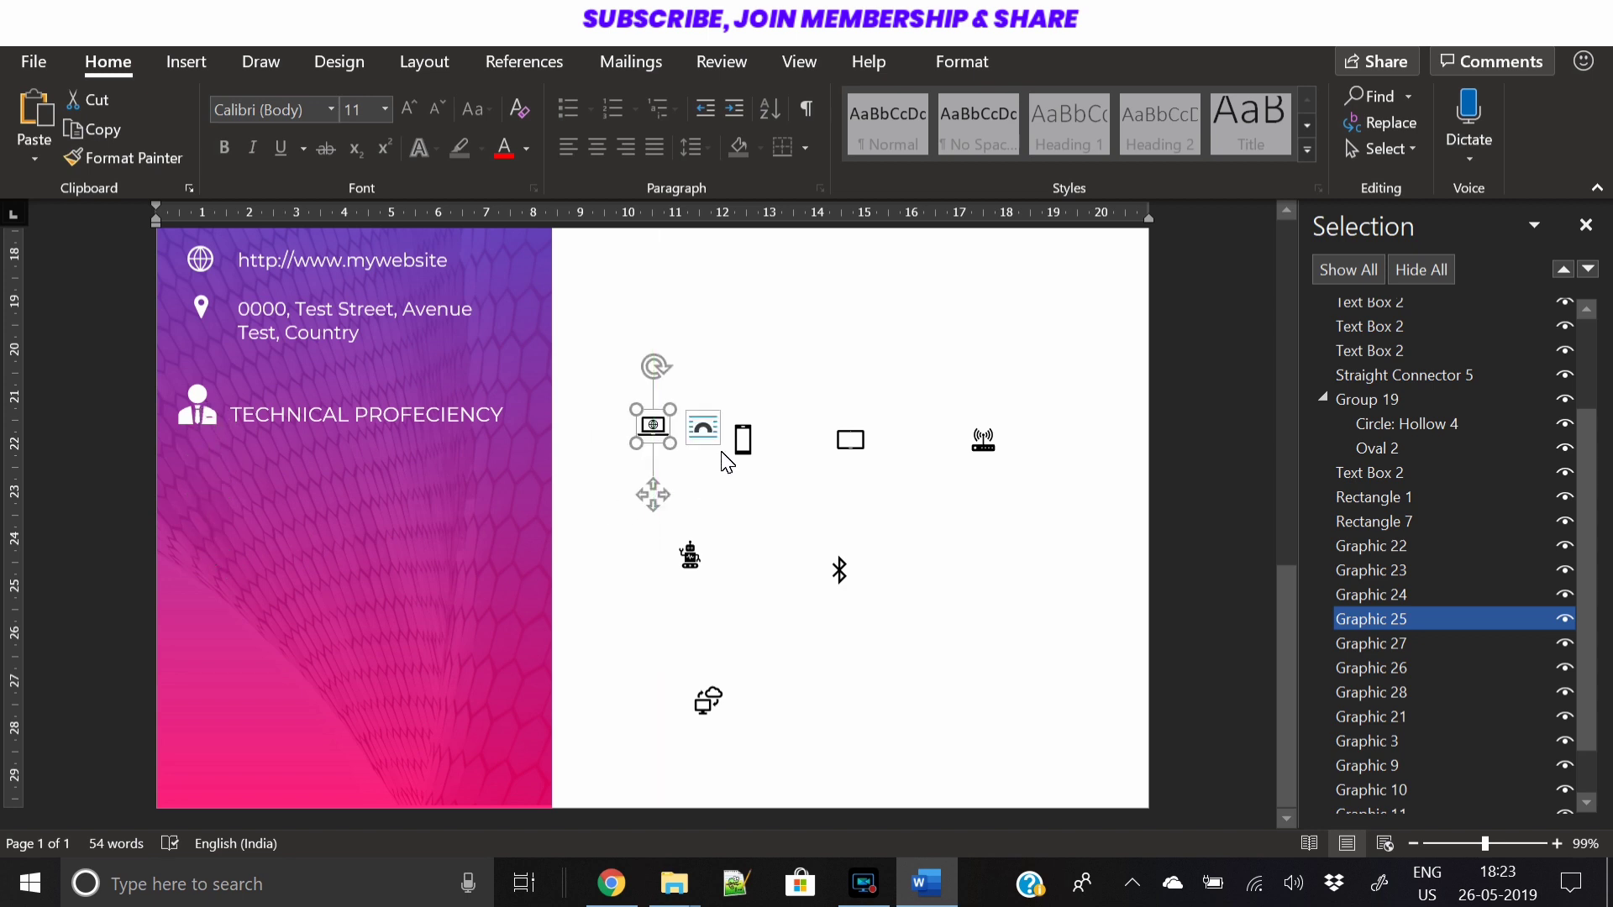
{"action": "left_click", "coordinate": [742, 450]}
{"action": "left_click_drag", "start_coordinate": [747, 517], "coordinate": [655, 569]}
{"action": "left_click", "coordinate": [695, 565]}
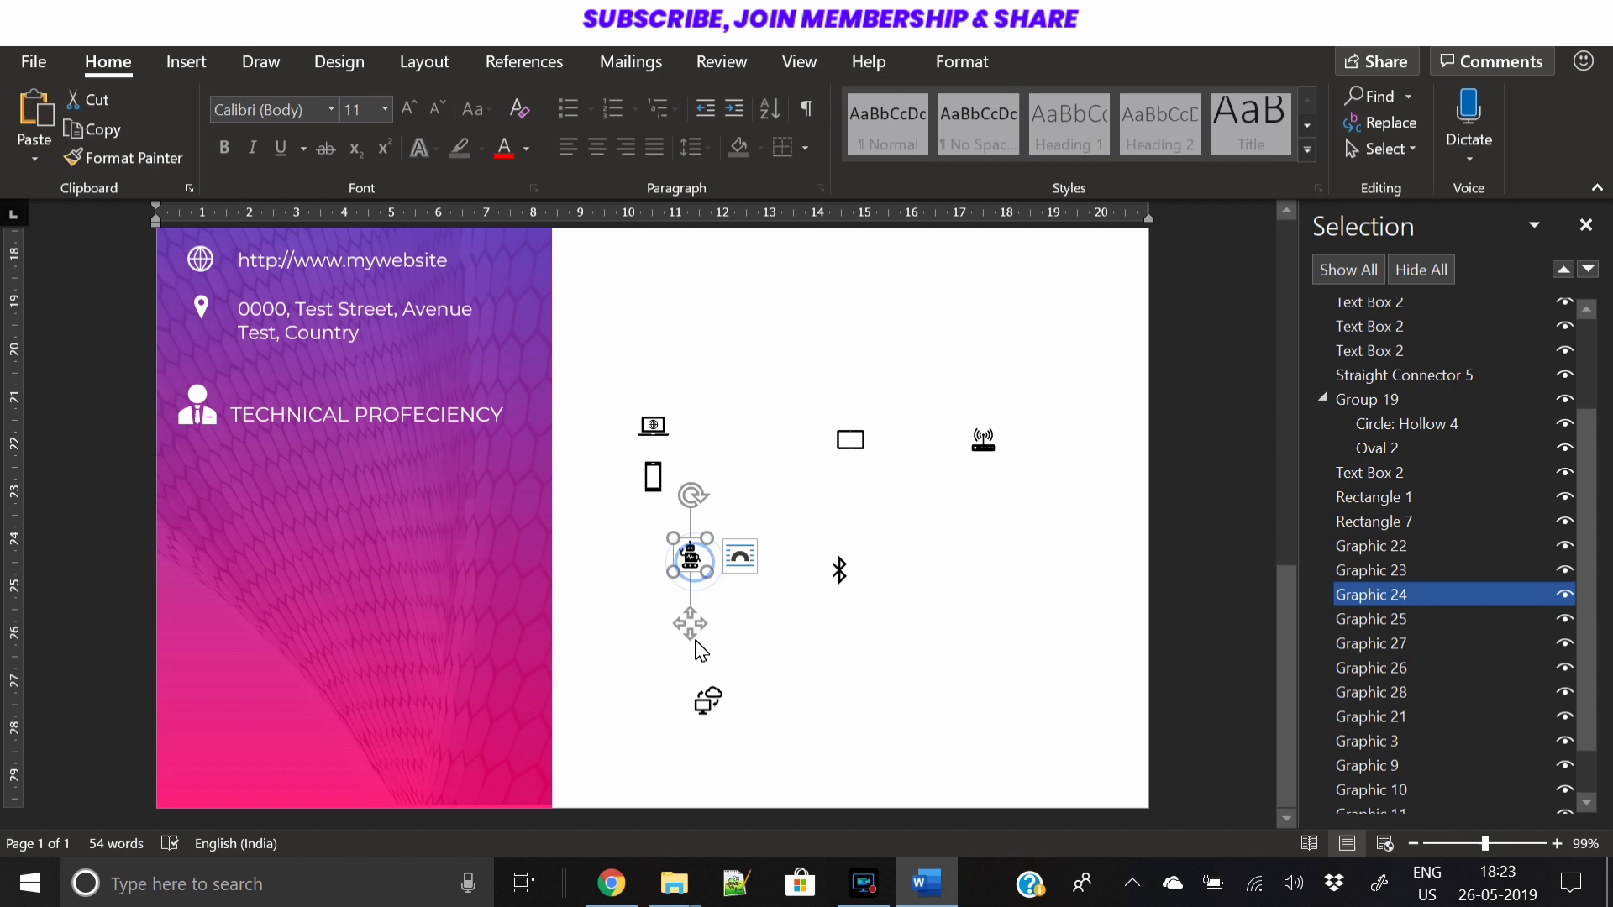
{"action": "left_click_drag", "start_coordinate": [691, 628], "coordinate": [657, 619]}
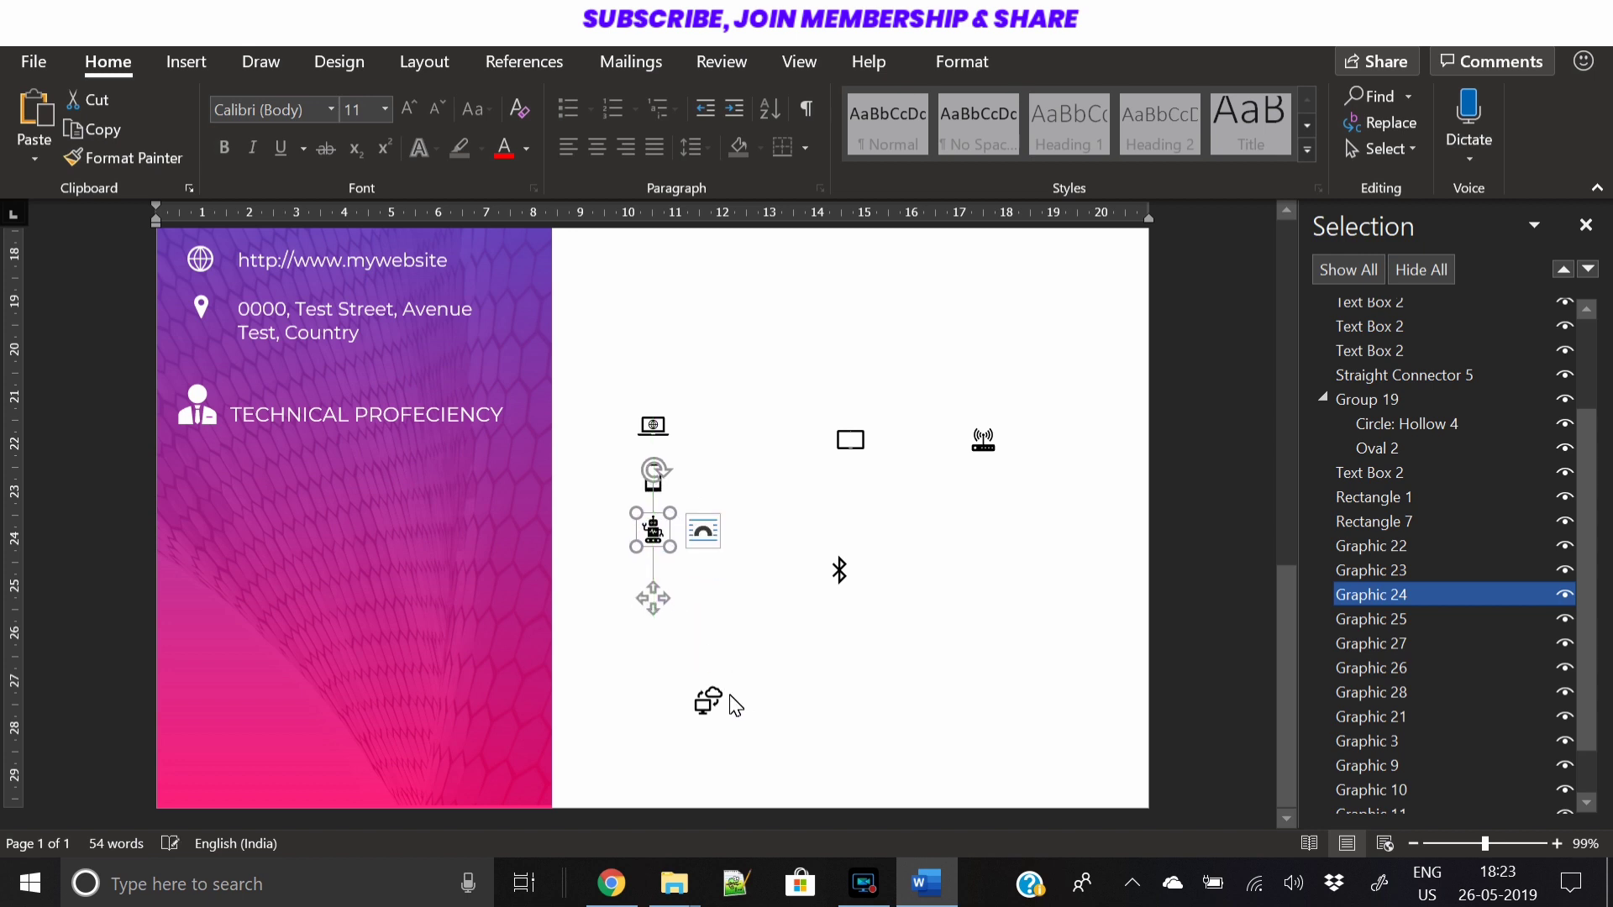
{"action": "left_click", "coordinate": [710, 765]}
{"action": "left_click_drag", "start_coordinate": [712, 770], "coordinate": [652, 644]}
Place the Bluetooth, screen and router icons below them to complete the column
{"action": "left_click", "coordinate": [840, 578]}
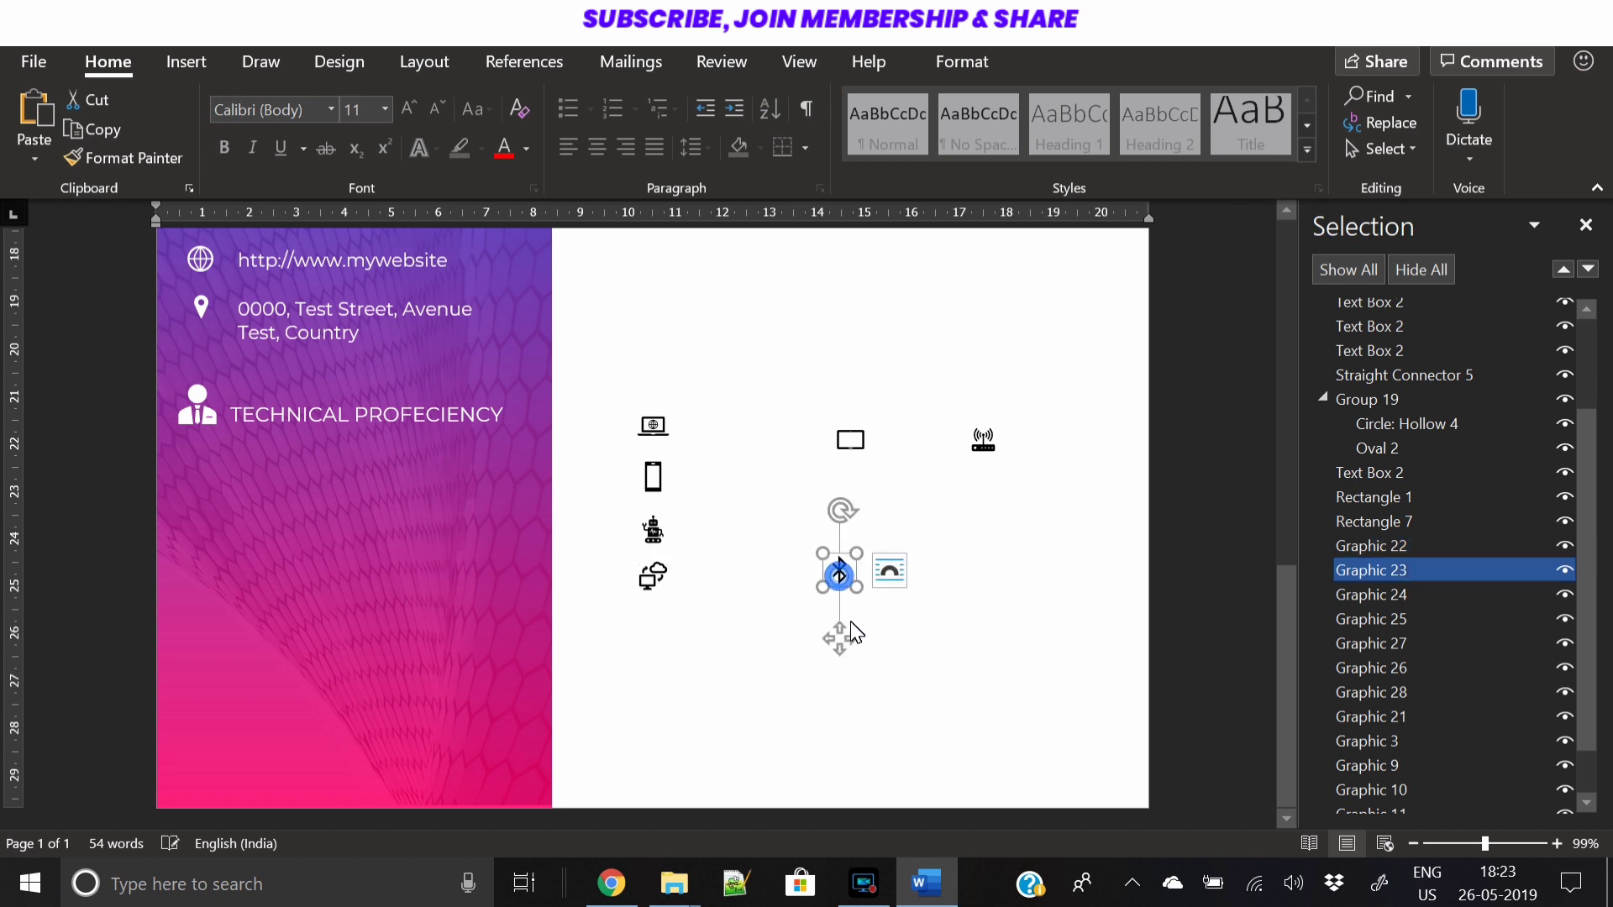
{"action": "left_click_drag", "start_coordinate": [841, 635], "coordinate": [653, 699]}
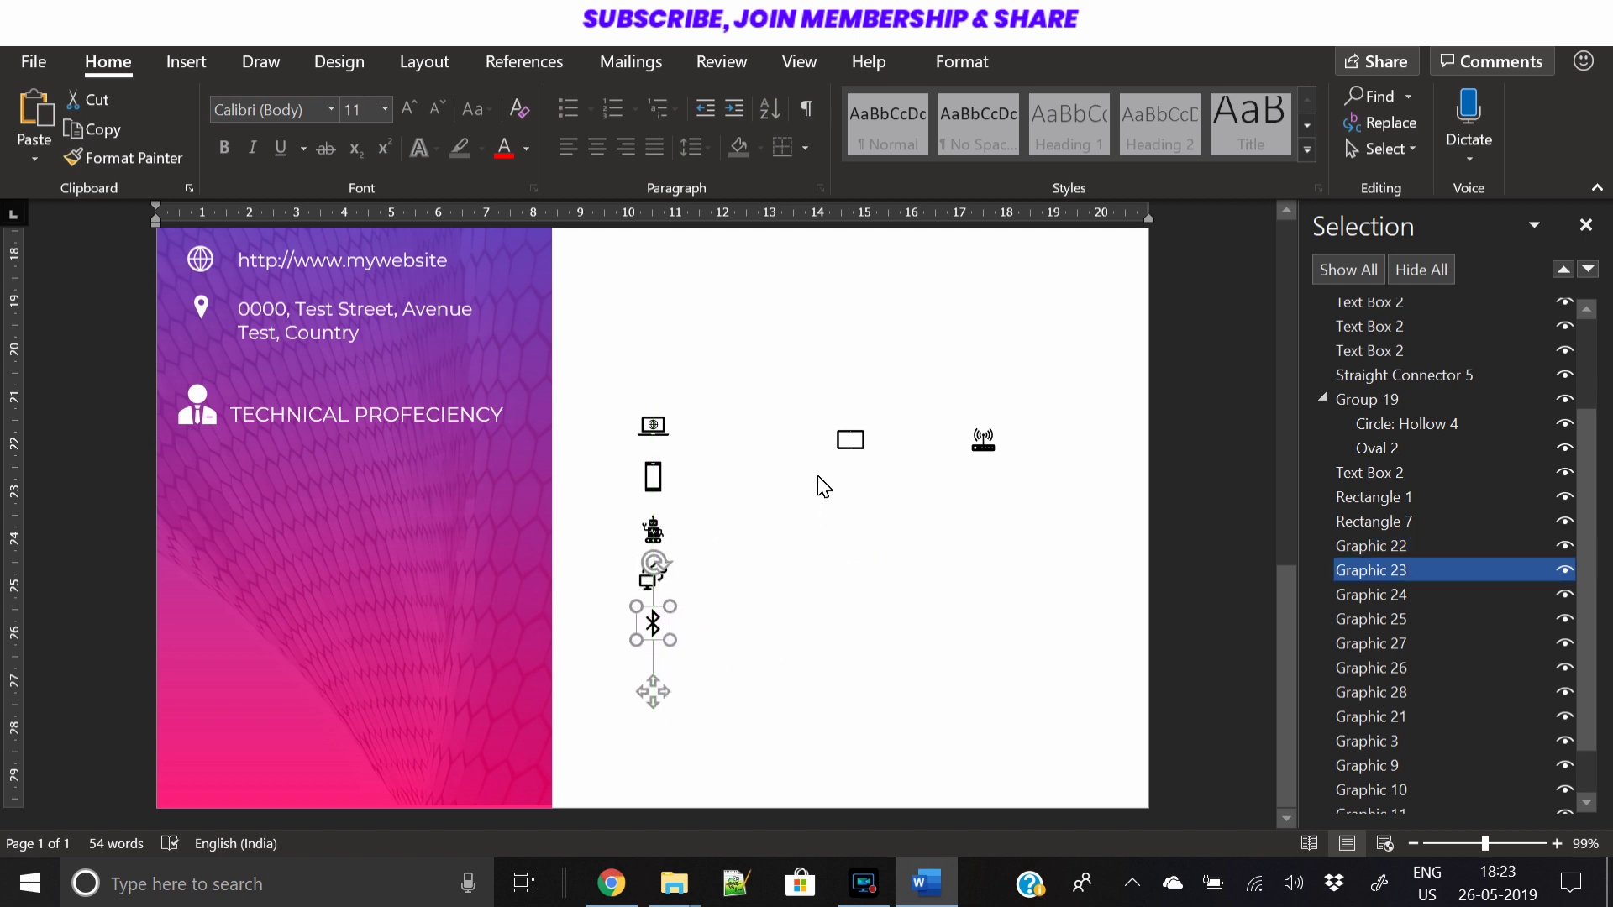
{"action": "left_click", "coordinate": [850, 440]}
{"action": "left_click_drag", "start_coordinate": [850, 508], "coordinate": [638, 768]}
{"action": "left_click", "coordinate": [983, 454]}
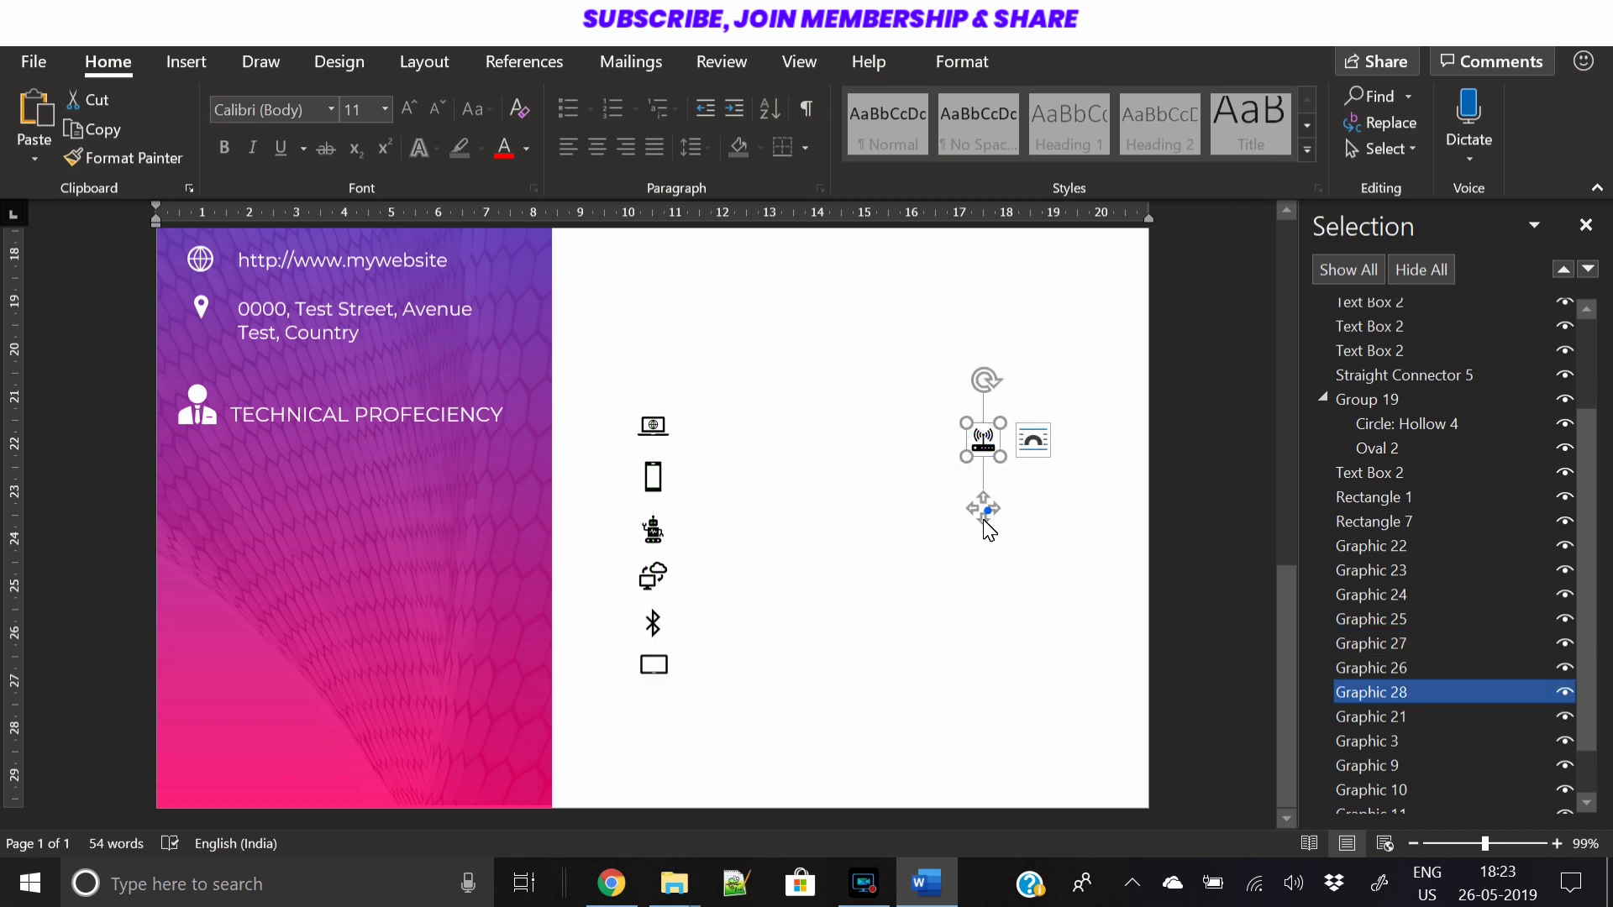
{"action": "left_click_drag", "start_coordinate": [982, 512], "coordinate": [672, 771]}
{"action": "left_click", "coordinate": [825, 613]}
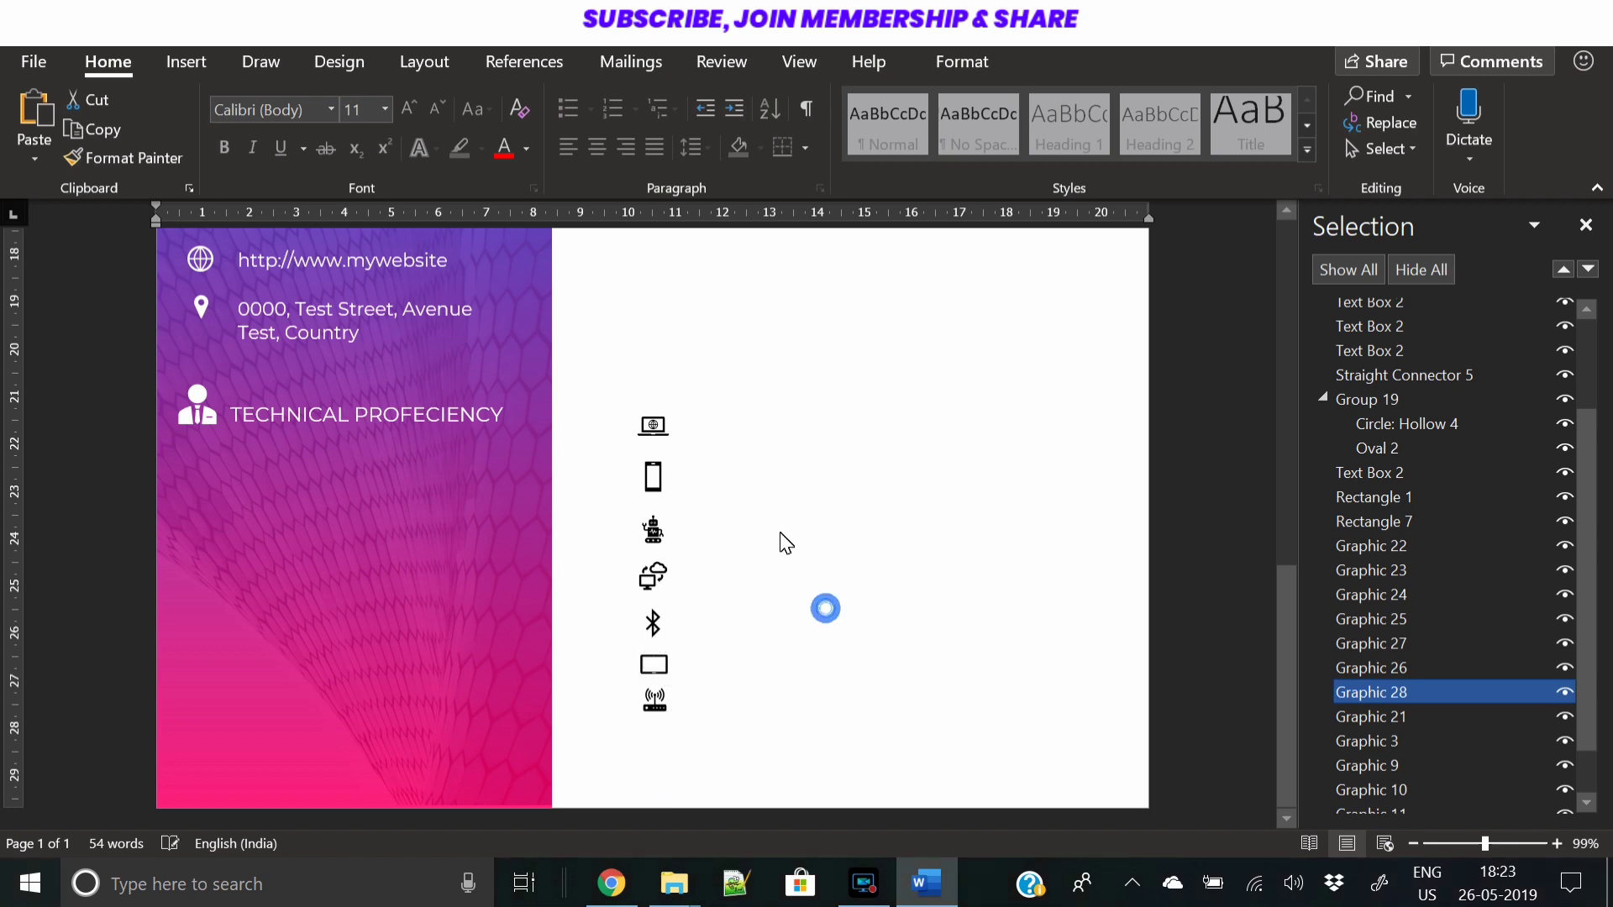
Start selecting the column's icons, ending with the router and screen icons selected
{"action": "scroll", "coordinate": [756, 521], "scroll_direction": "up", "scroll_amount": 10}
{"action": "scroll", "coordinate": [704, 495], "scroll_direction": "down", "scroll_amount": 4}
{"action": "scroll", "coordinate": [703, 510], "scroll_direction": "down", "scroll_amount": 6}
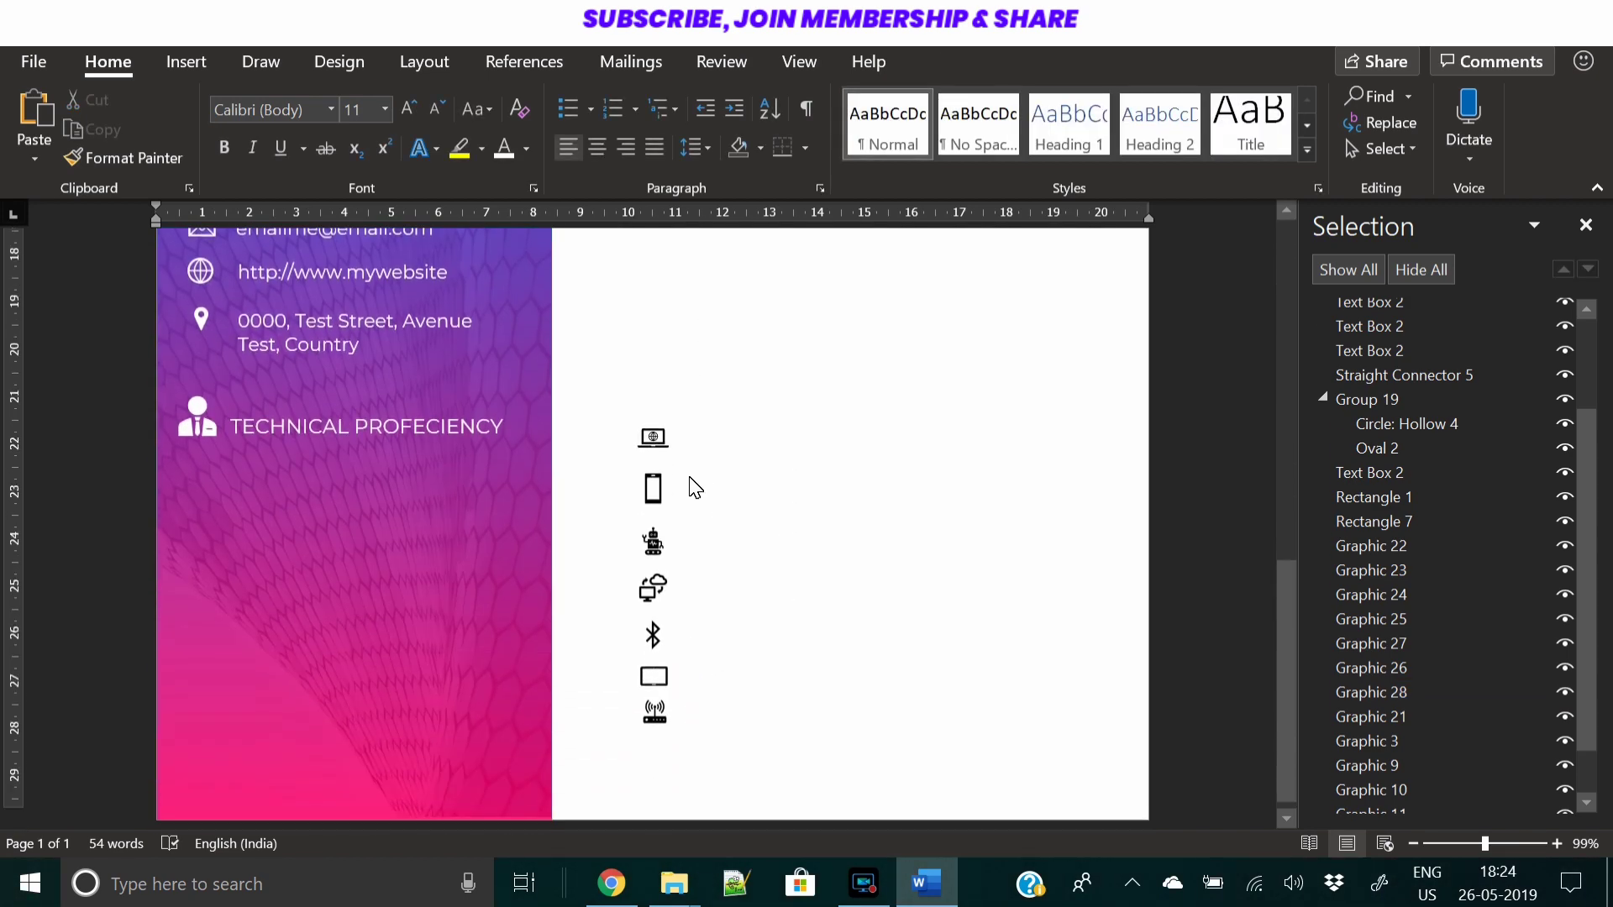
{"action": "left_click", "coordinate": [660, 438]}
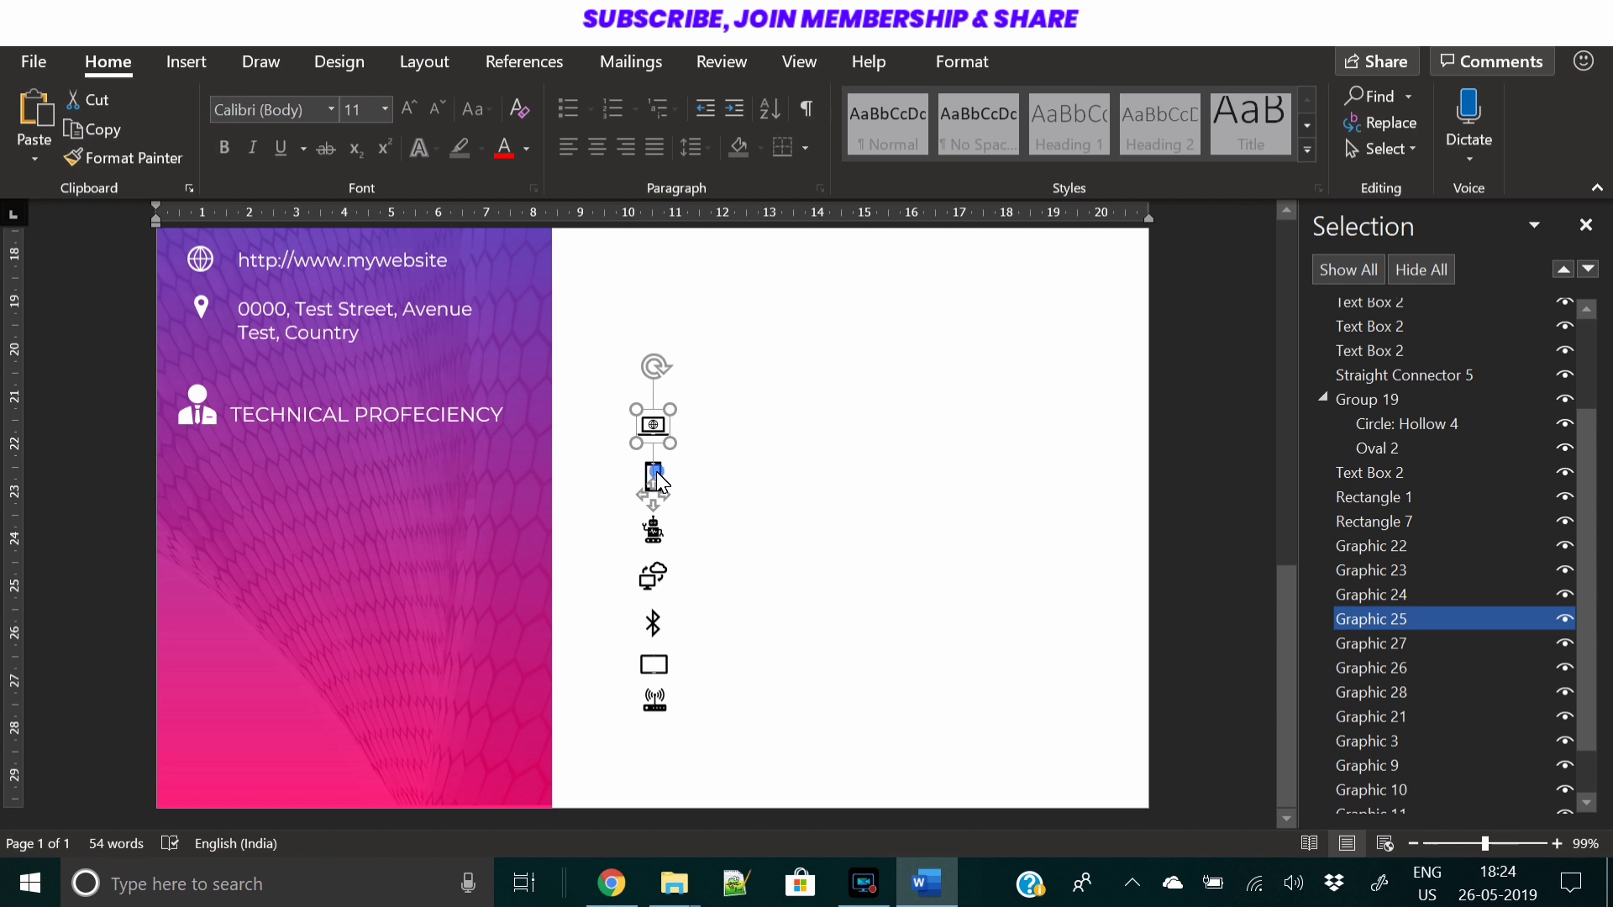
{"action": "left_click", "coordinate": [654, 476], "text": "ctrl"}
{"action": "left_click", "coordinate": [657, 537], "text": "ctrl"}
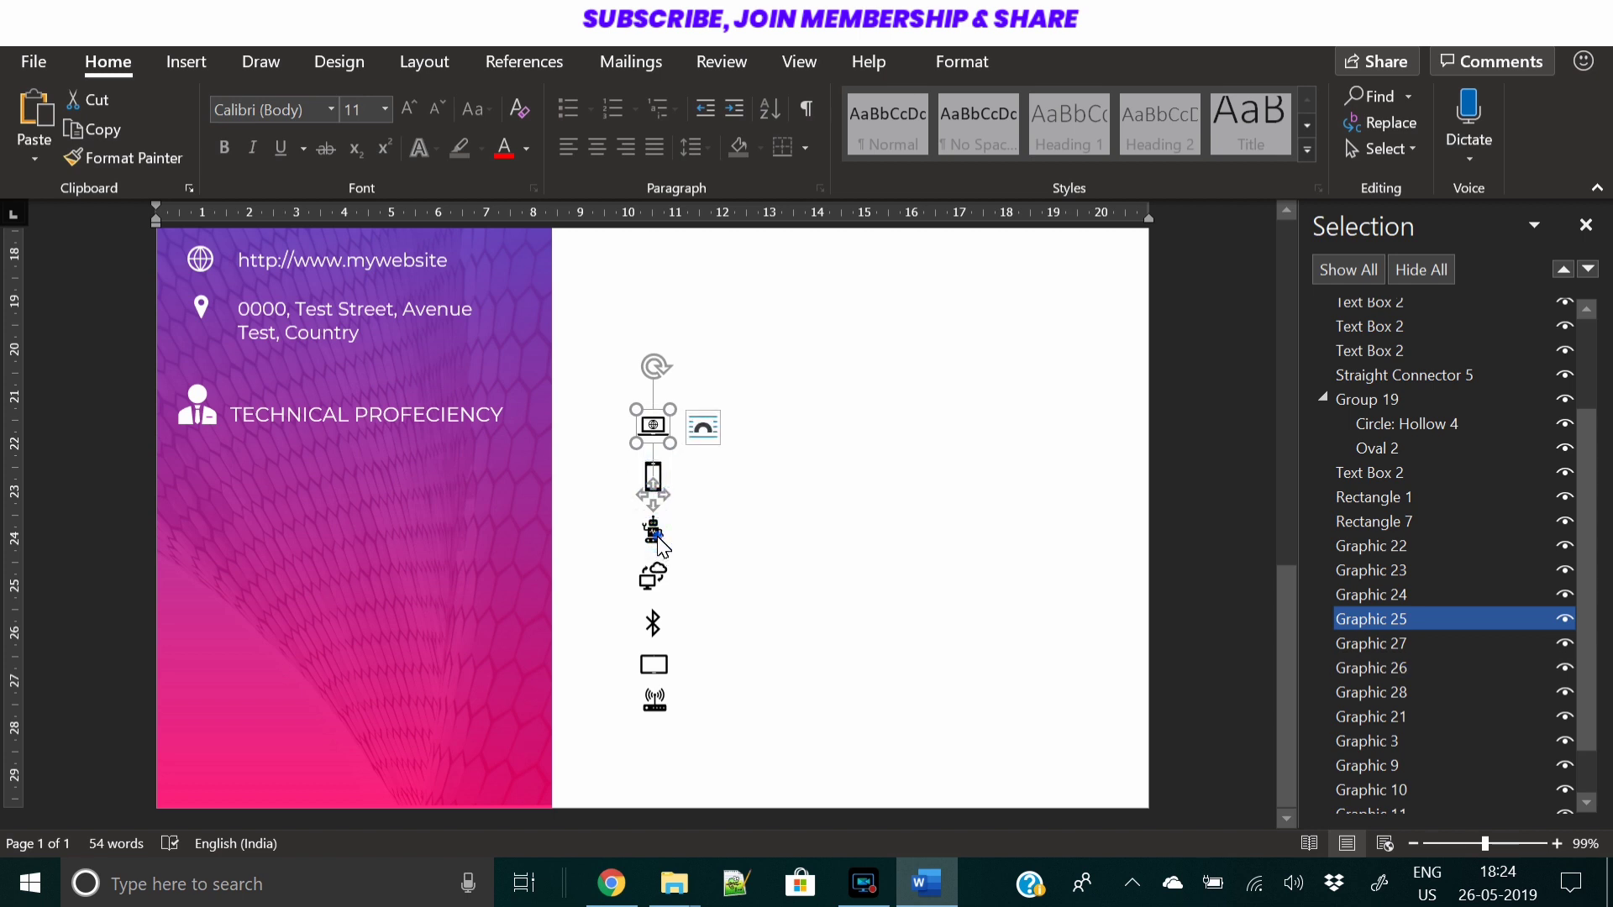
{"action": "left_click", "coordinate": [656, 527], "text": "ctrl"}
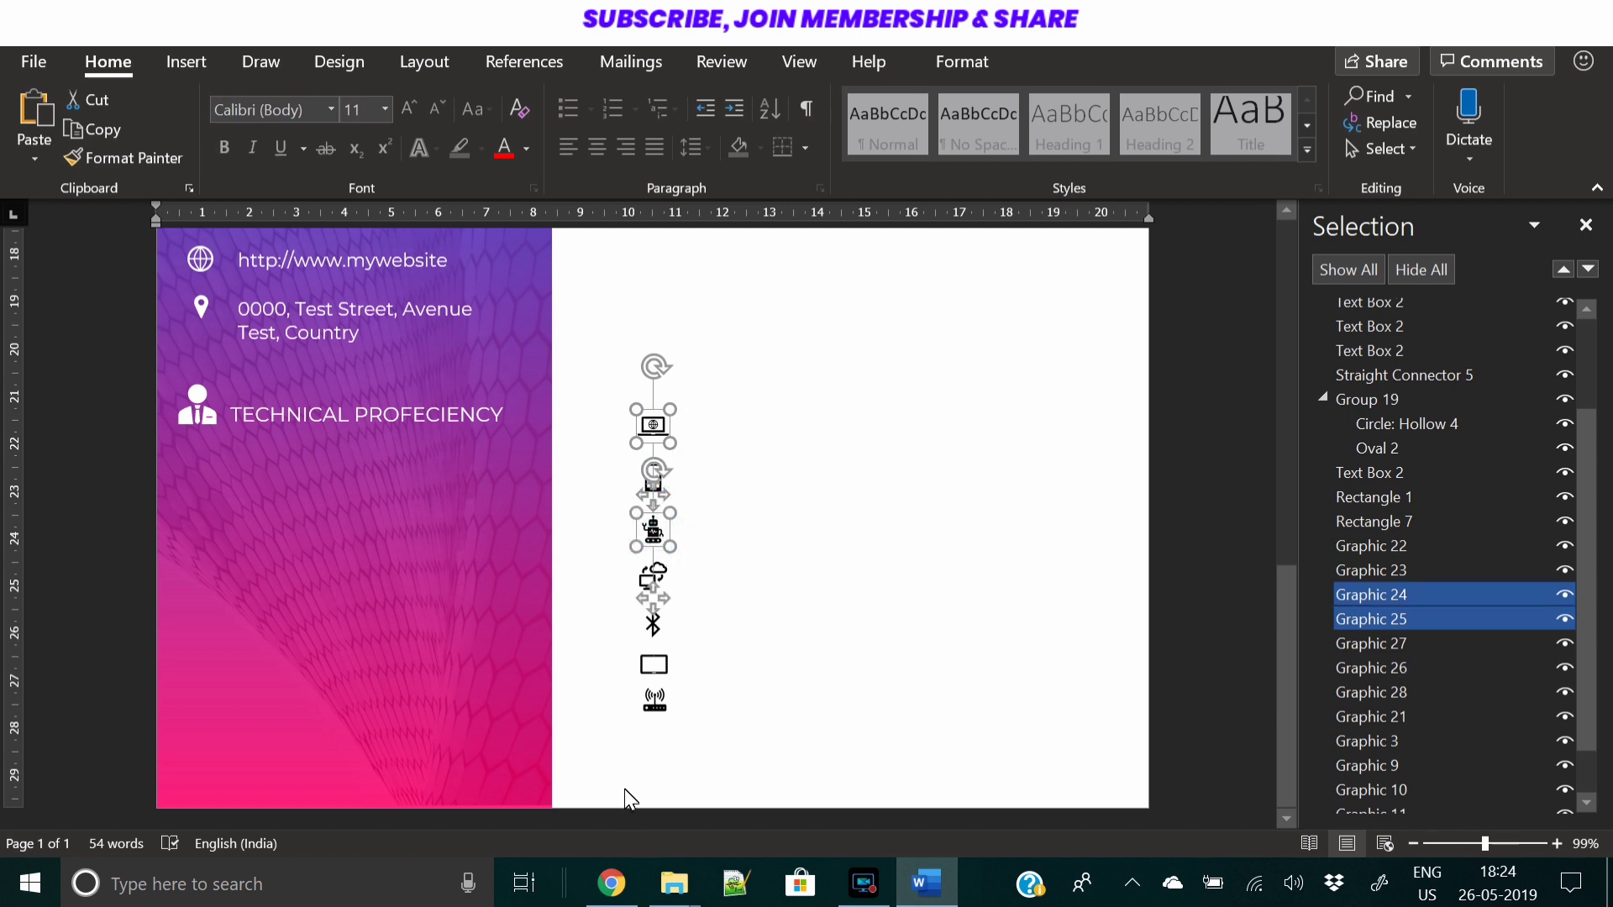
{"action": "left_click", "coordinate": [623, 736]}
{"action": "scroll", "coordinate": [663, 672], "scroll_direction": "up", "scroll_amount": 10}
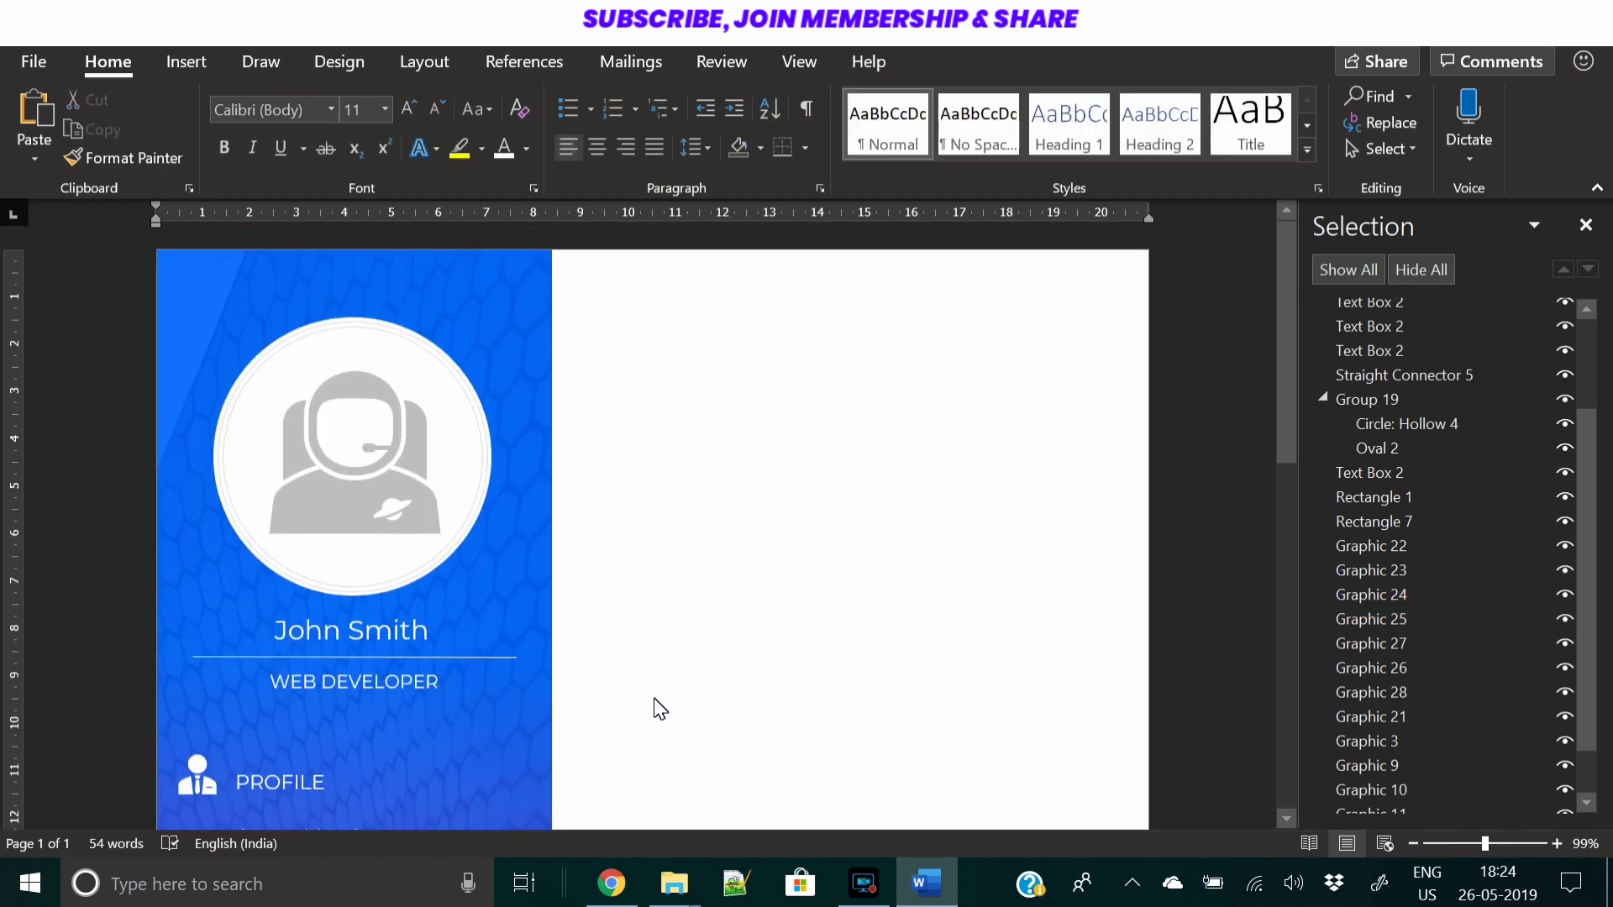
{"action": "scroll", "coordinate": [660, 710], "scroll_direction": "down", "scroll_amount": 15}
{"action": "left_click", "coordinate": [660, 734]}
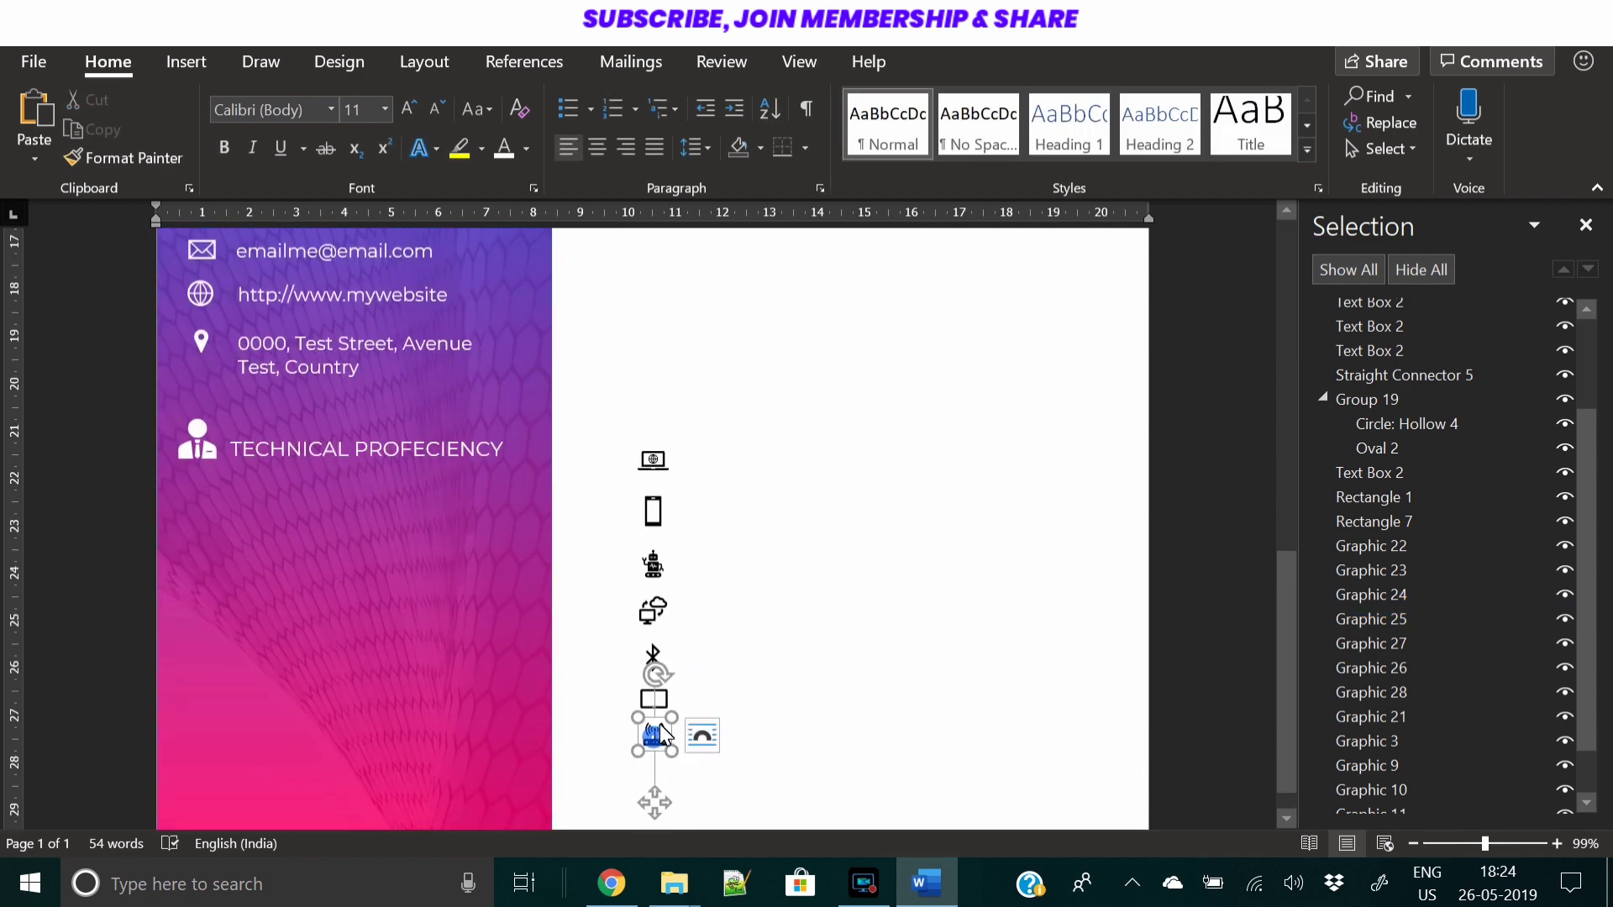
{"action": "left_click", "coordinate": [654, 698], "text": "ctrl"}
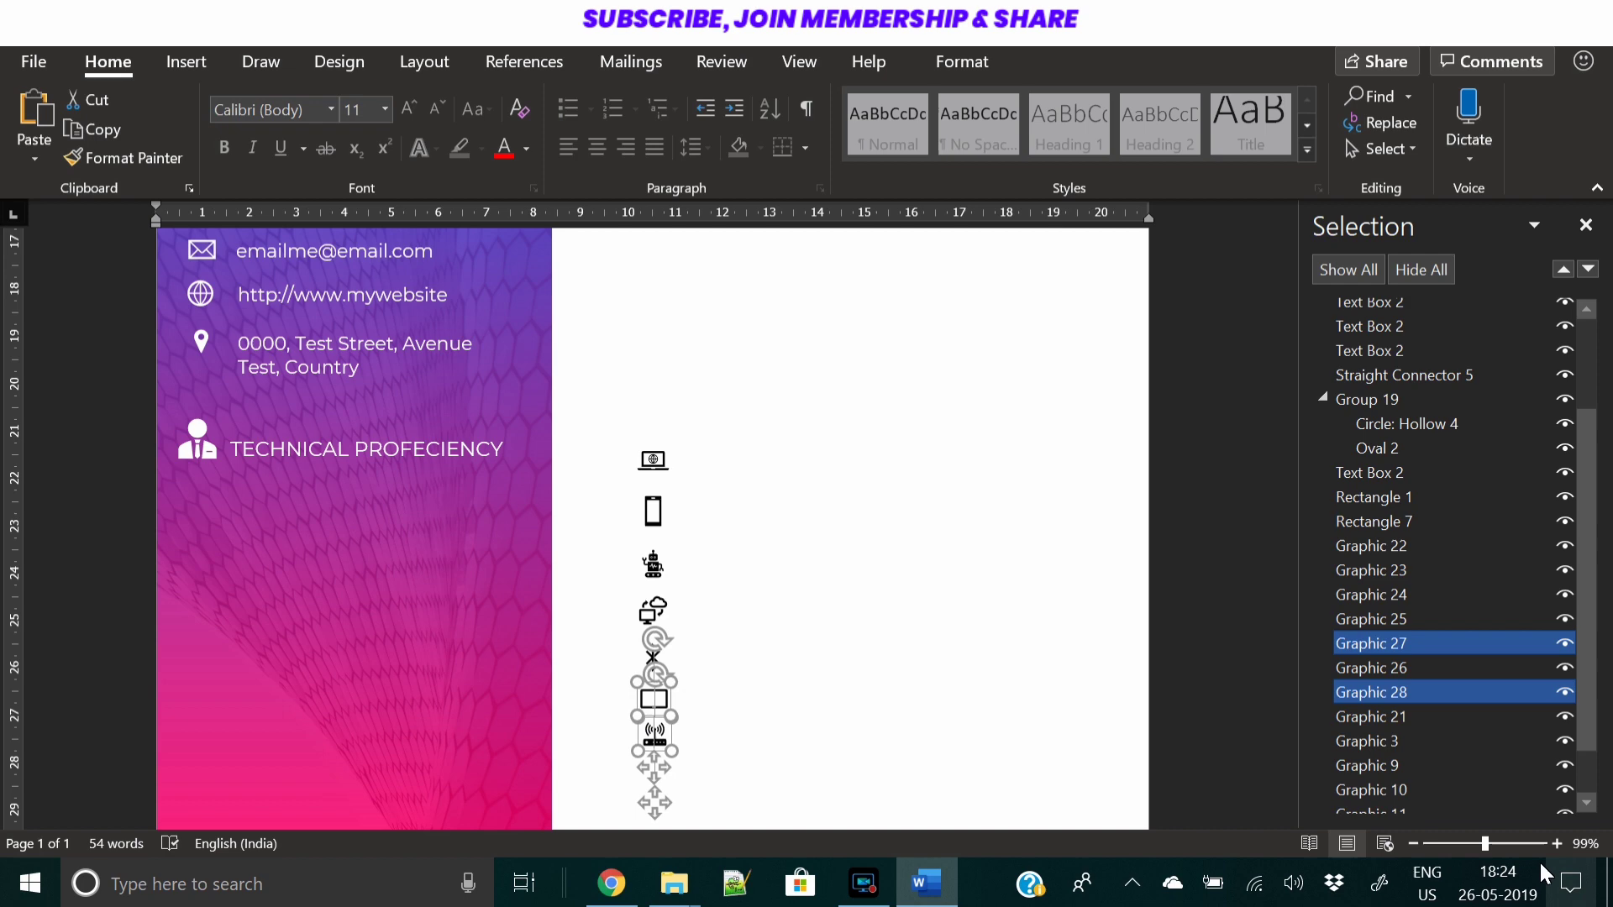
Add the Bluetooth, cloud, robot, phone and laptop-globe icons to the selection so all seven are selected
{"action": "left_click", "coordinate": [1503, 843]}
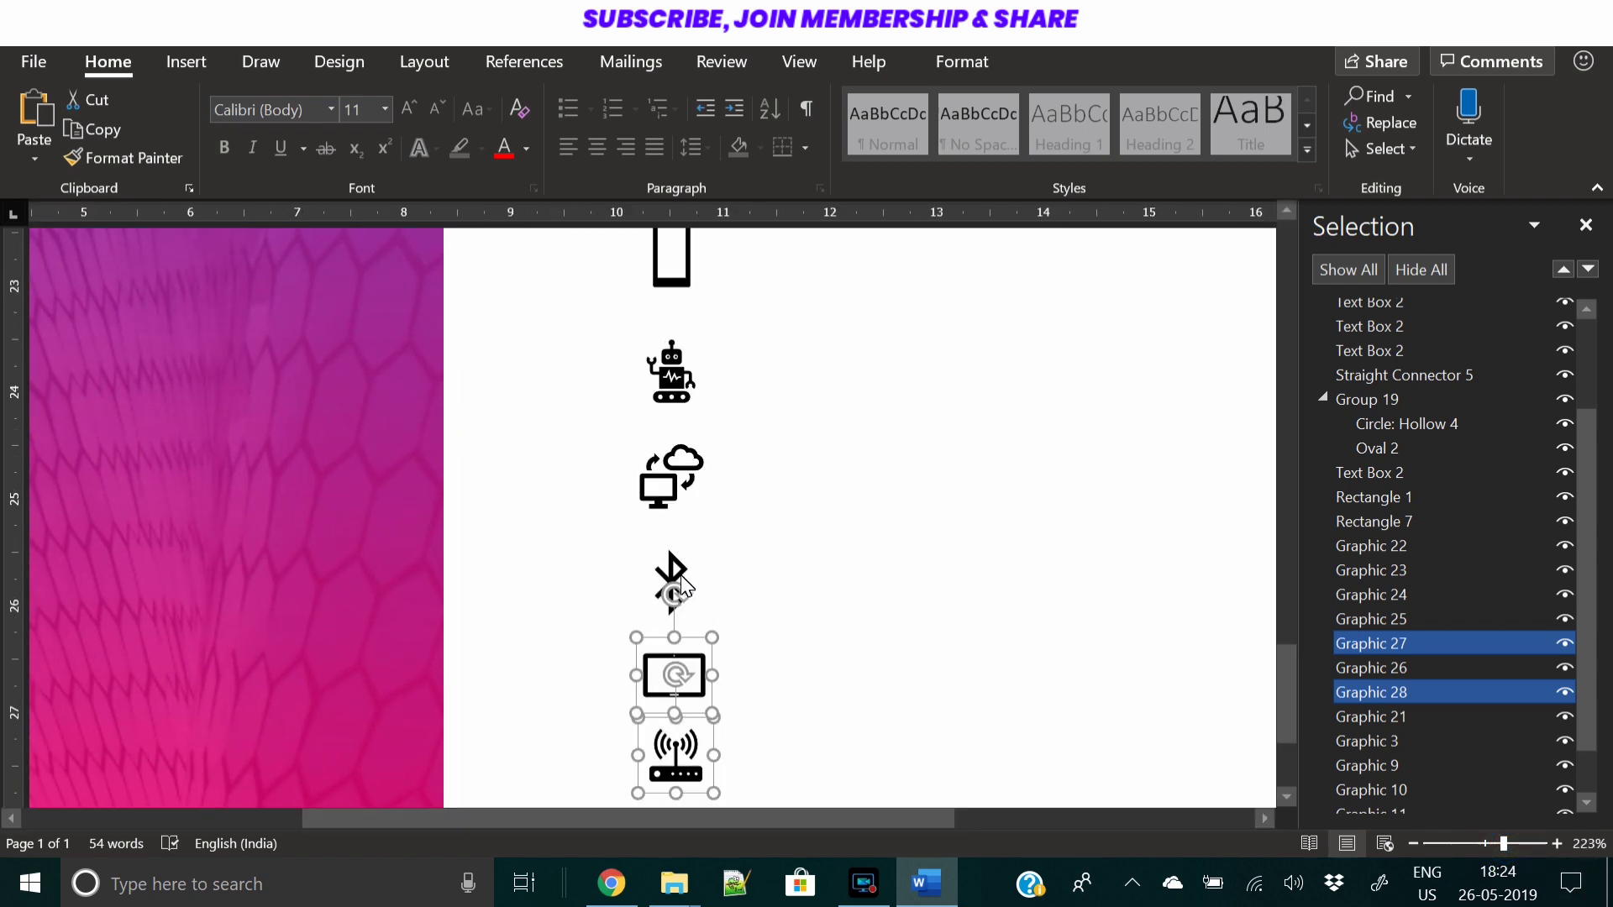
{"action": "left_click", "coordinate": [682, 579], "text": "ctrl"}
{"action": "left_click", "coordinate": [682, 474], "text": "ctrl"}
{"action": "left_click", "coordinate": [687, 363], "text": "ctrl"}
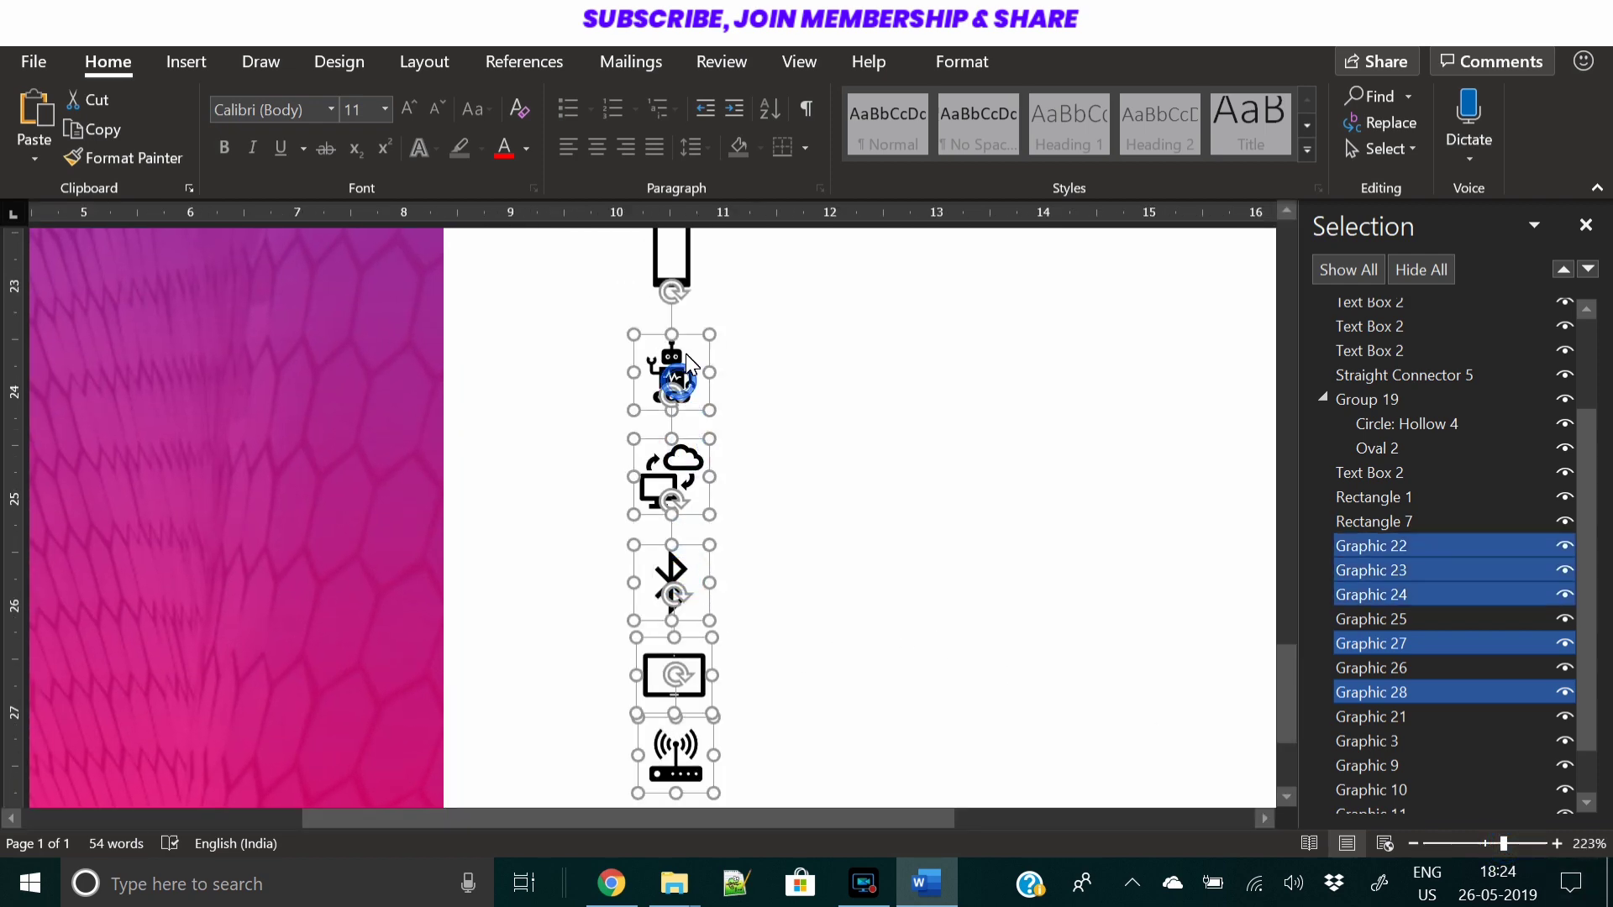
{"action": "scroll", "coordinate": [687, 363], "scroll_direction": "up", "scroll_amount": 8}
{"action": "scroll", "coordinate": [704, 470], "scroll_direction": "down", "scroll_amount": 6}
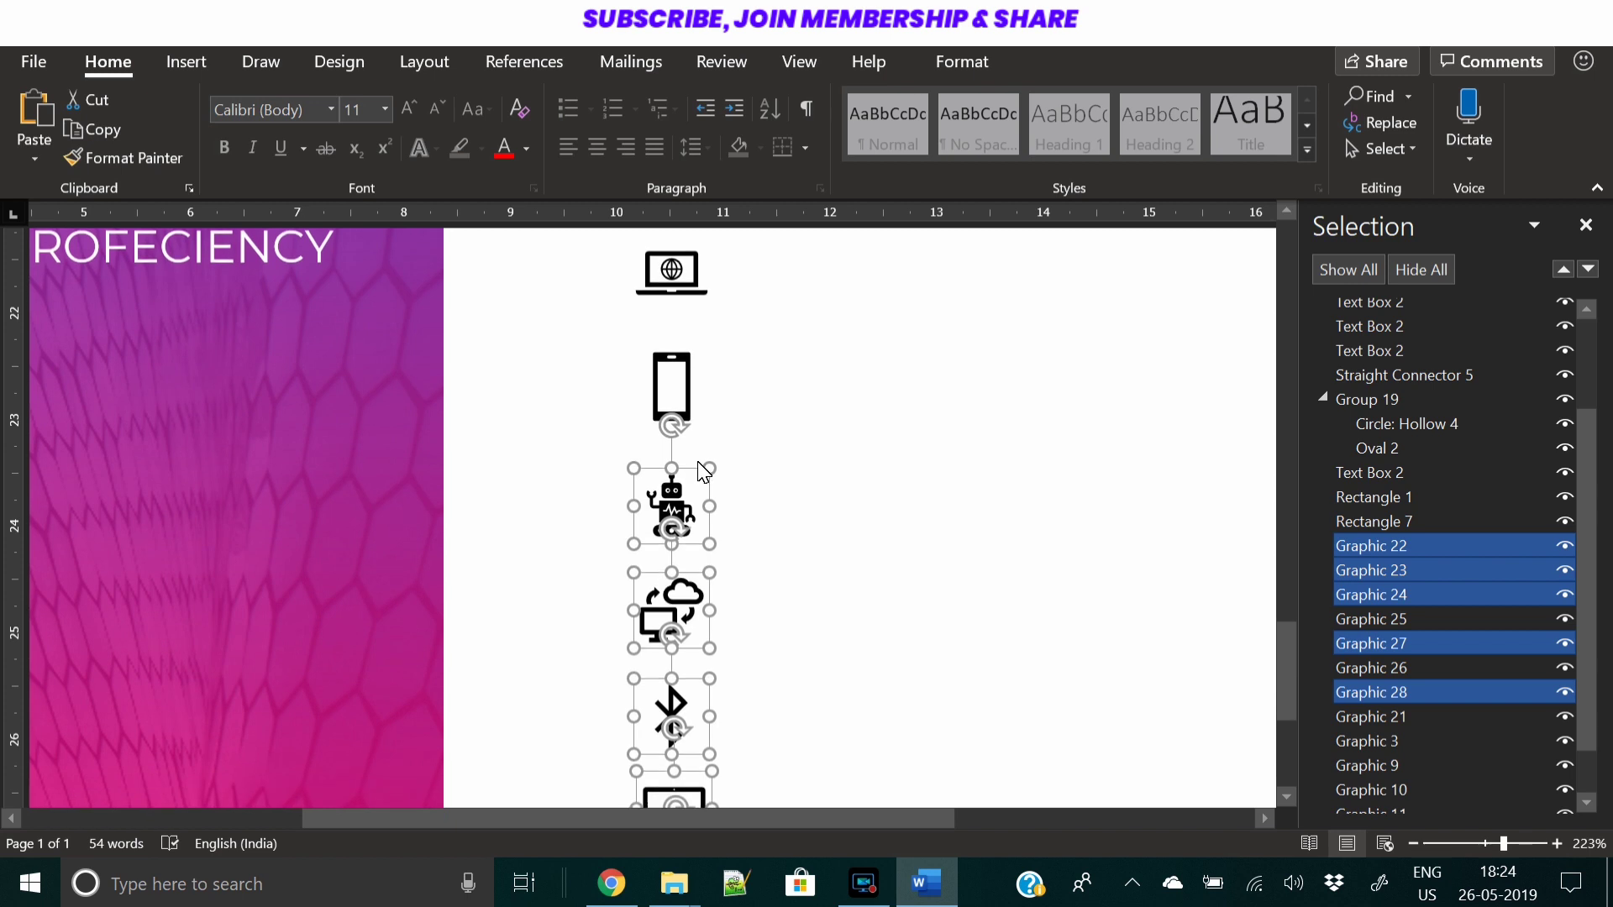
{"action": "left_click", "coordinate": [687, 388], "text": "ctrl"}
{"action": "left_click", "coordinate": [702, 289], "text": "ctrl"}
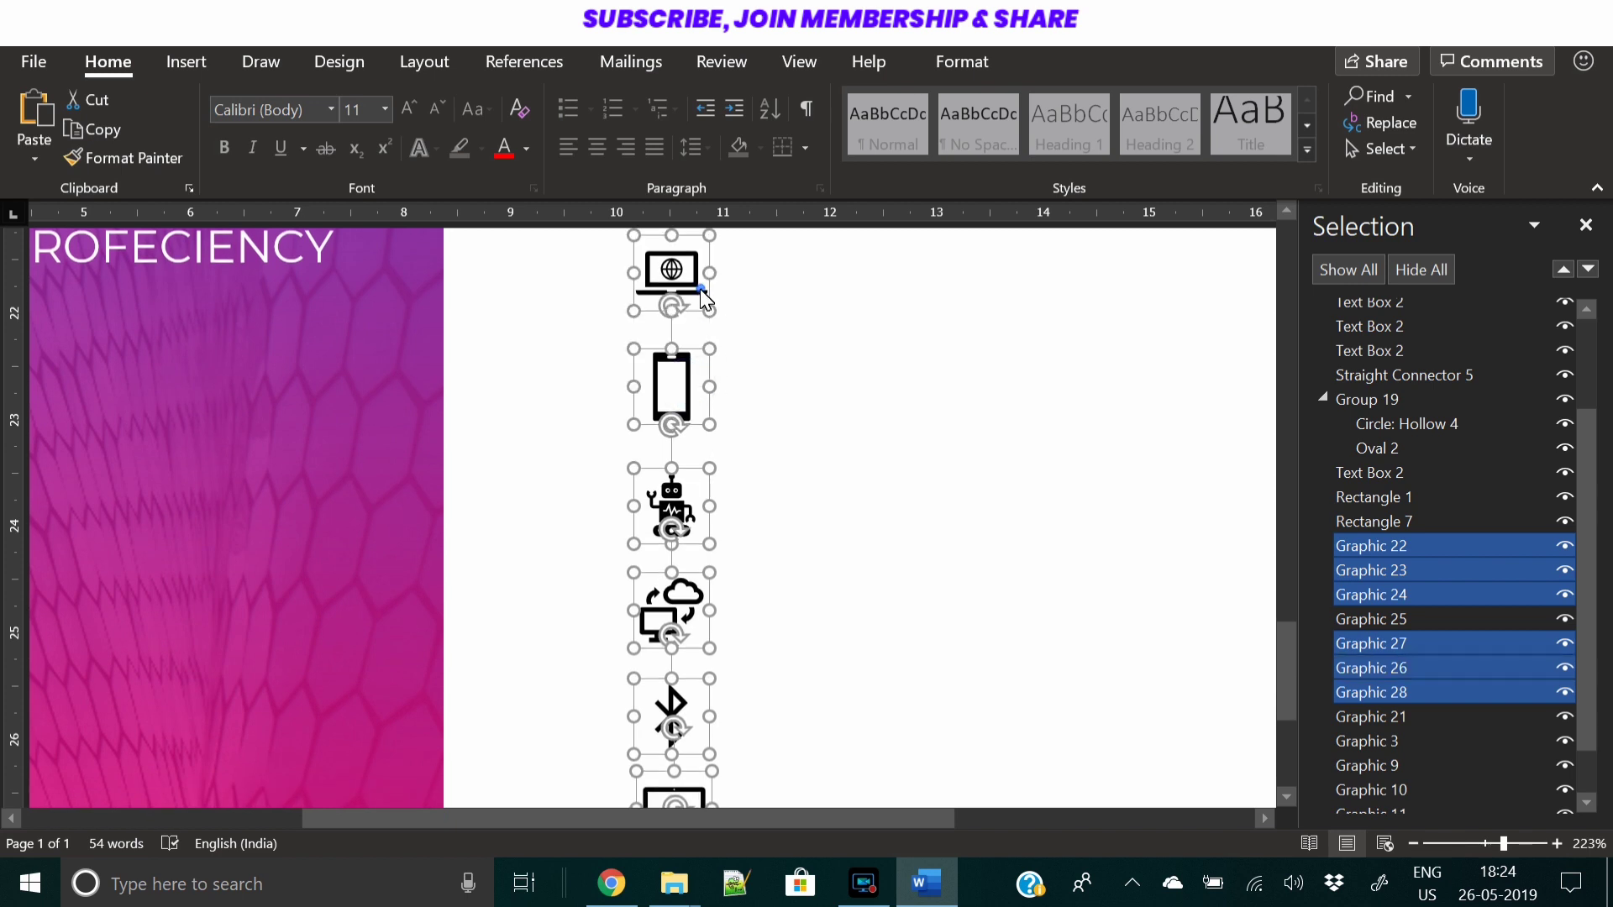
Align the seven icons to a shared centre and distribute them vertically
{"action": "left_click", "coordinate": [978, 67]}
{"action": "left_click", "coordinate": [1305, 99]}
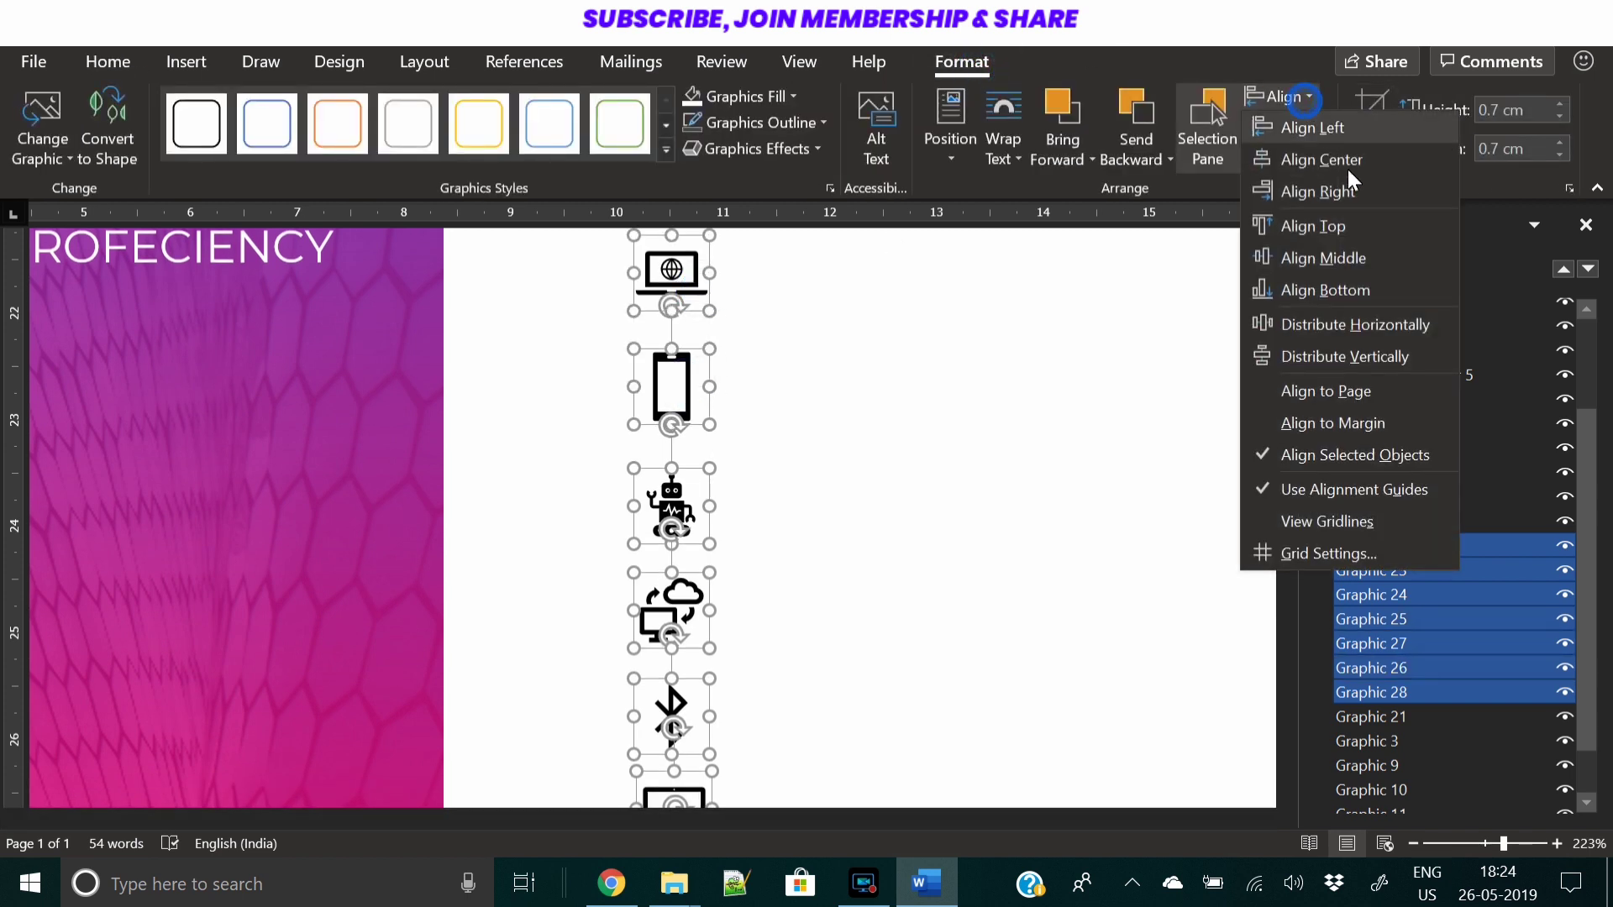
{"action": "left_click", "coordinate": [1348, 172]}
{"action": "left_click", "coordinate": [1297, 104]}
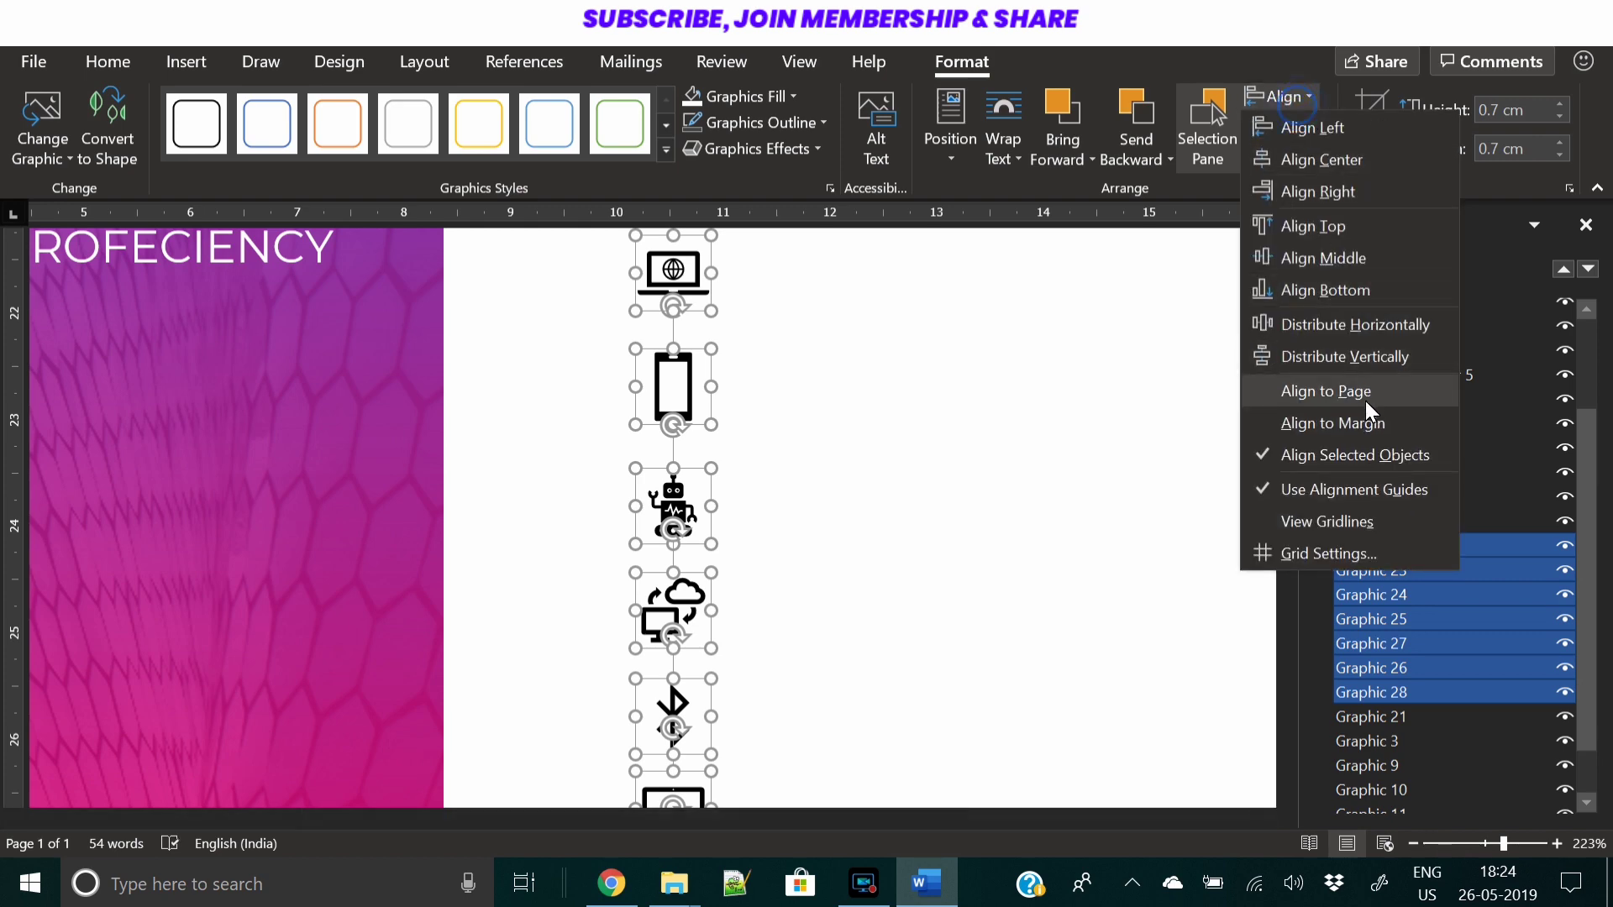
{"action": "left_click", "coordinate": [1361, 366]}
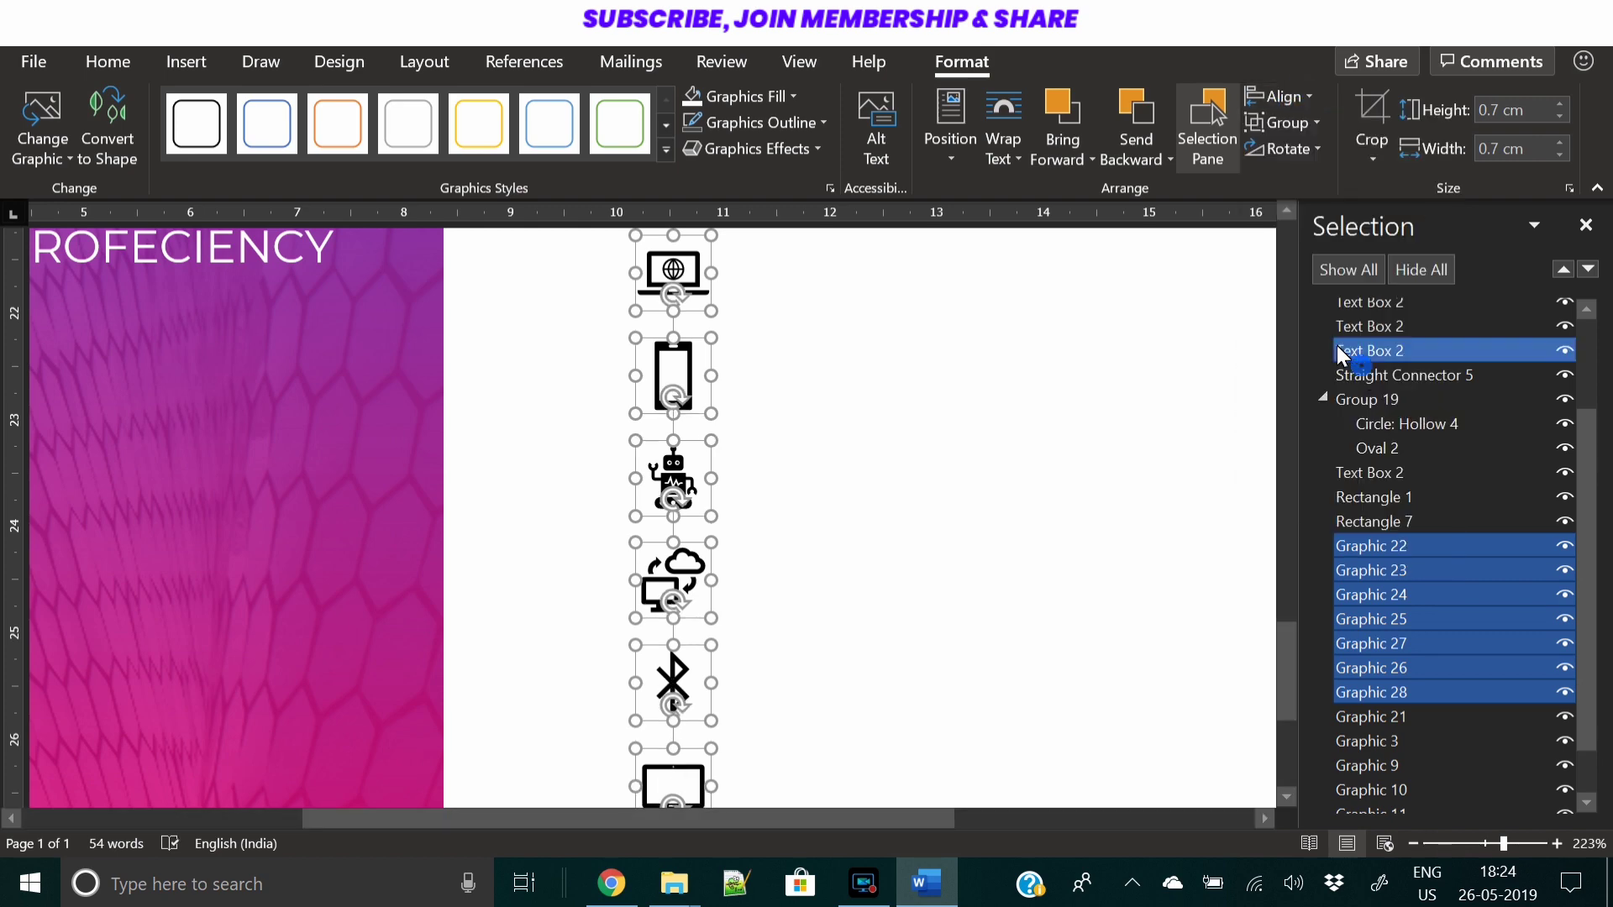
Move the icon column onto the pink sidebar beneath TECHNICAL PROFECIENCY
{"action": "left_click", "coordinate": [1469, 845]}
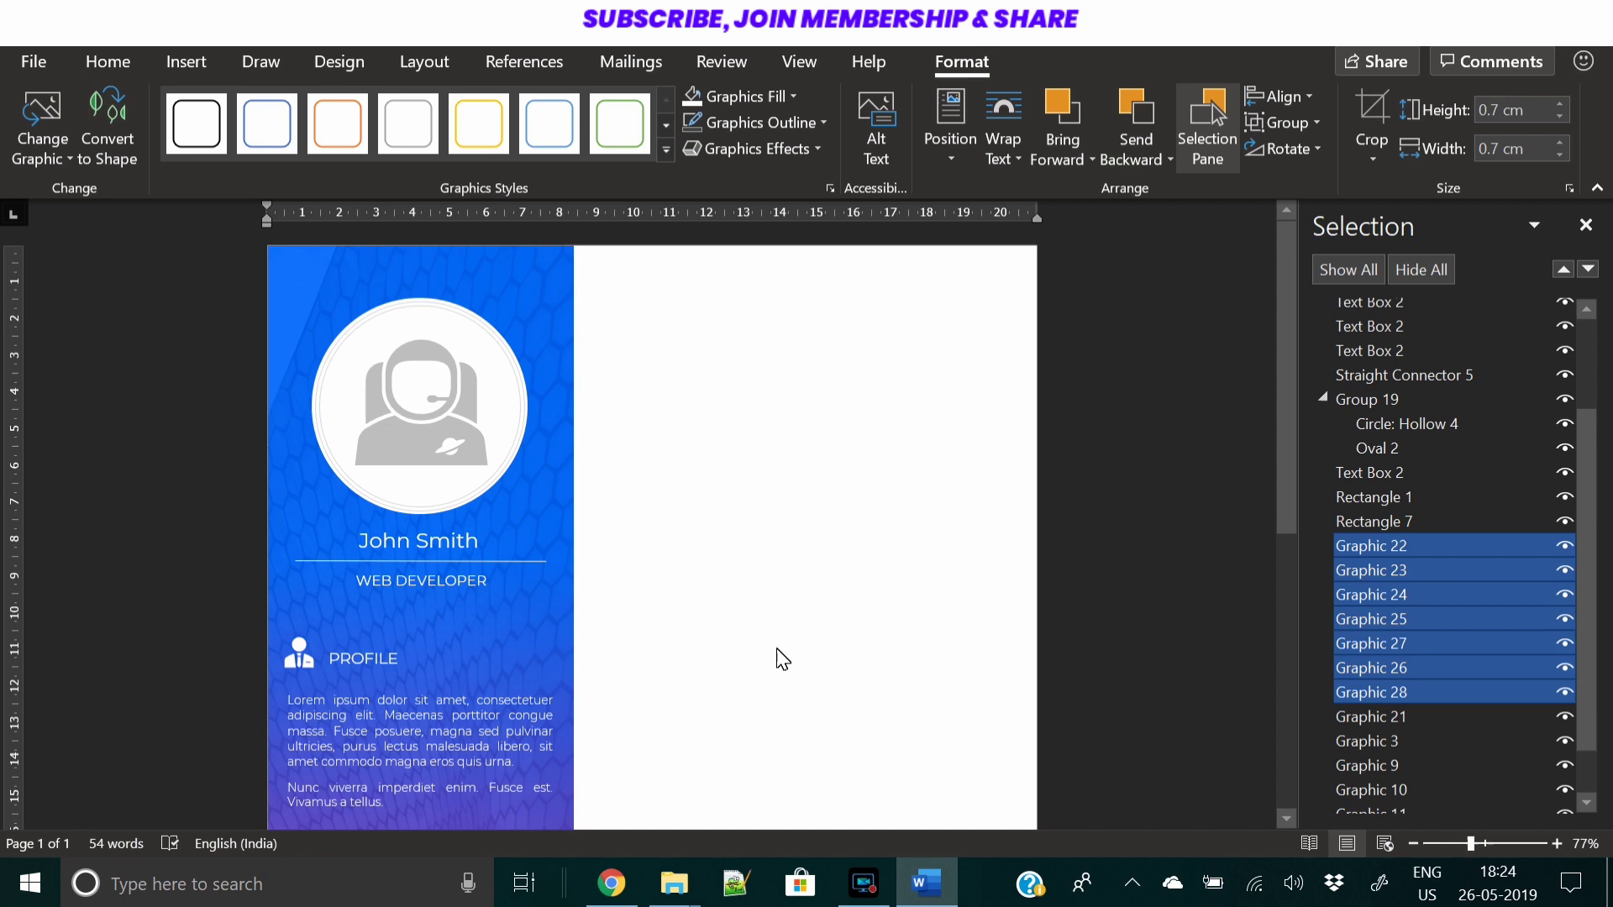
{"action": "scroll", "coordinate": [783, 660], "scroll_direction": "down", "scroll_amount": 6}
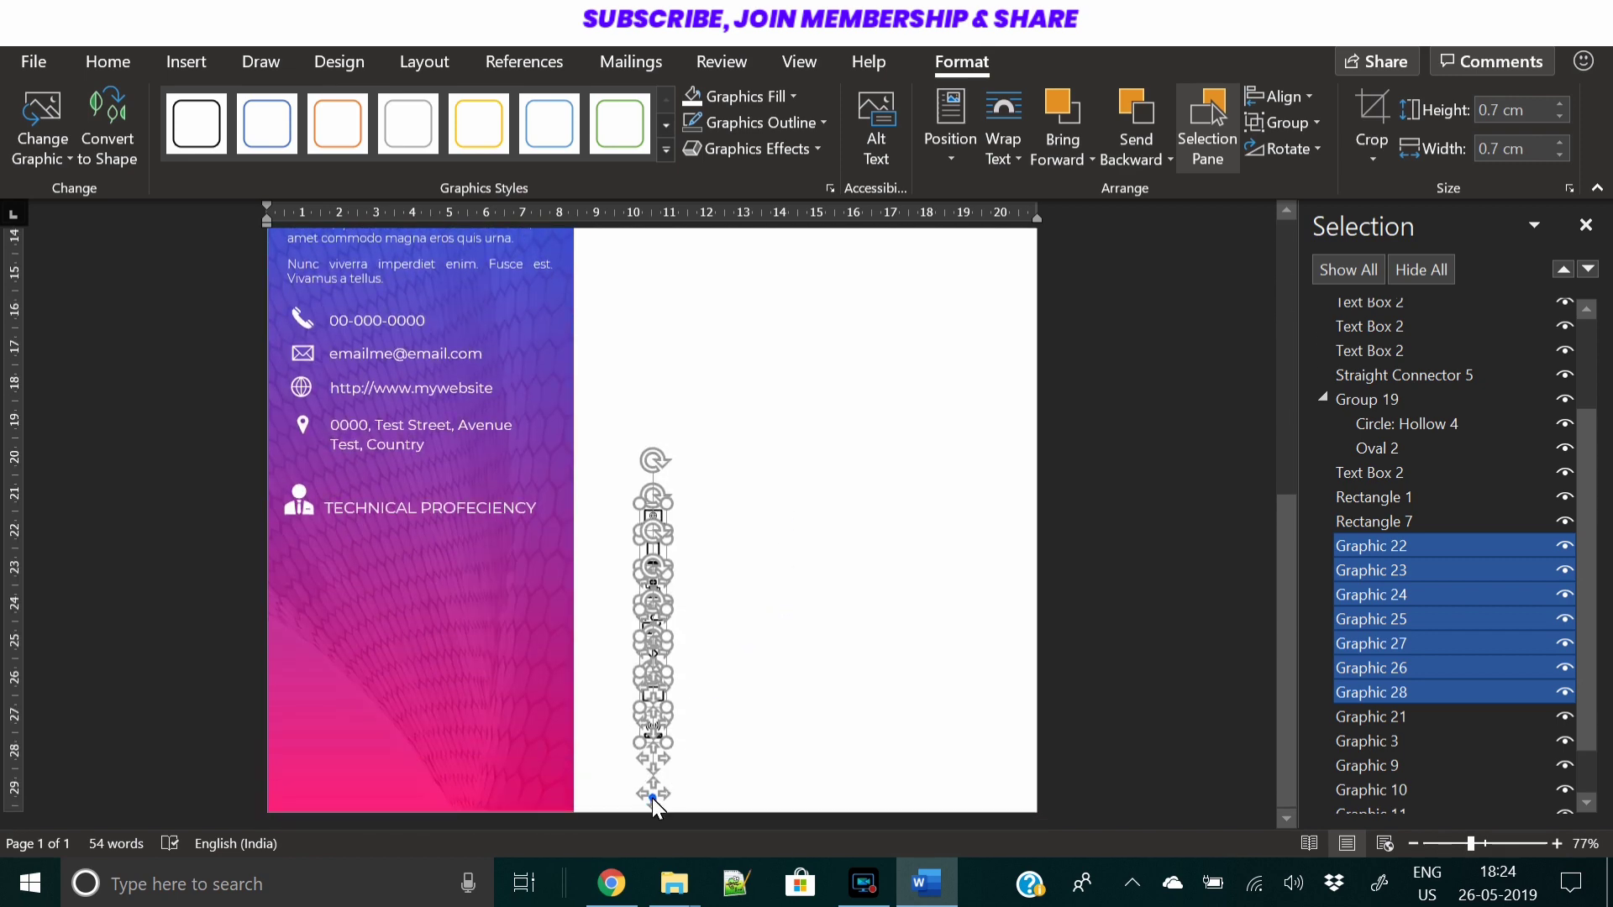
{"action": "left_click_drag", "start_coordinate": [652, 797], "coordinate": [310, 811]}
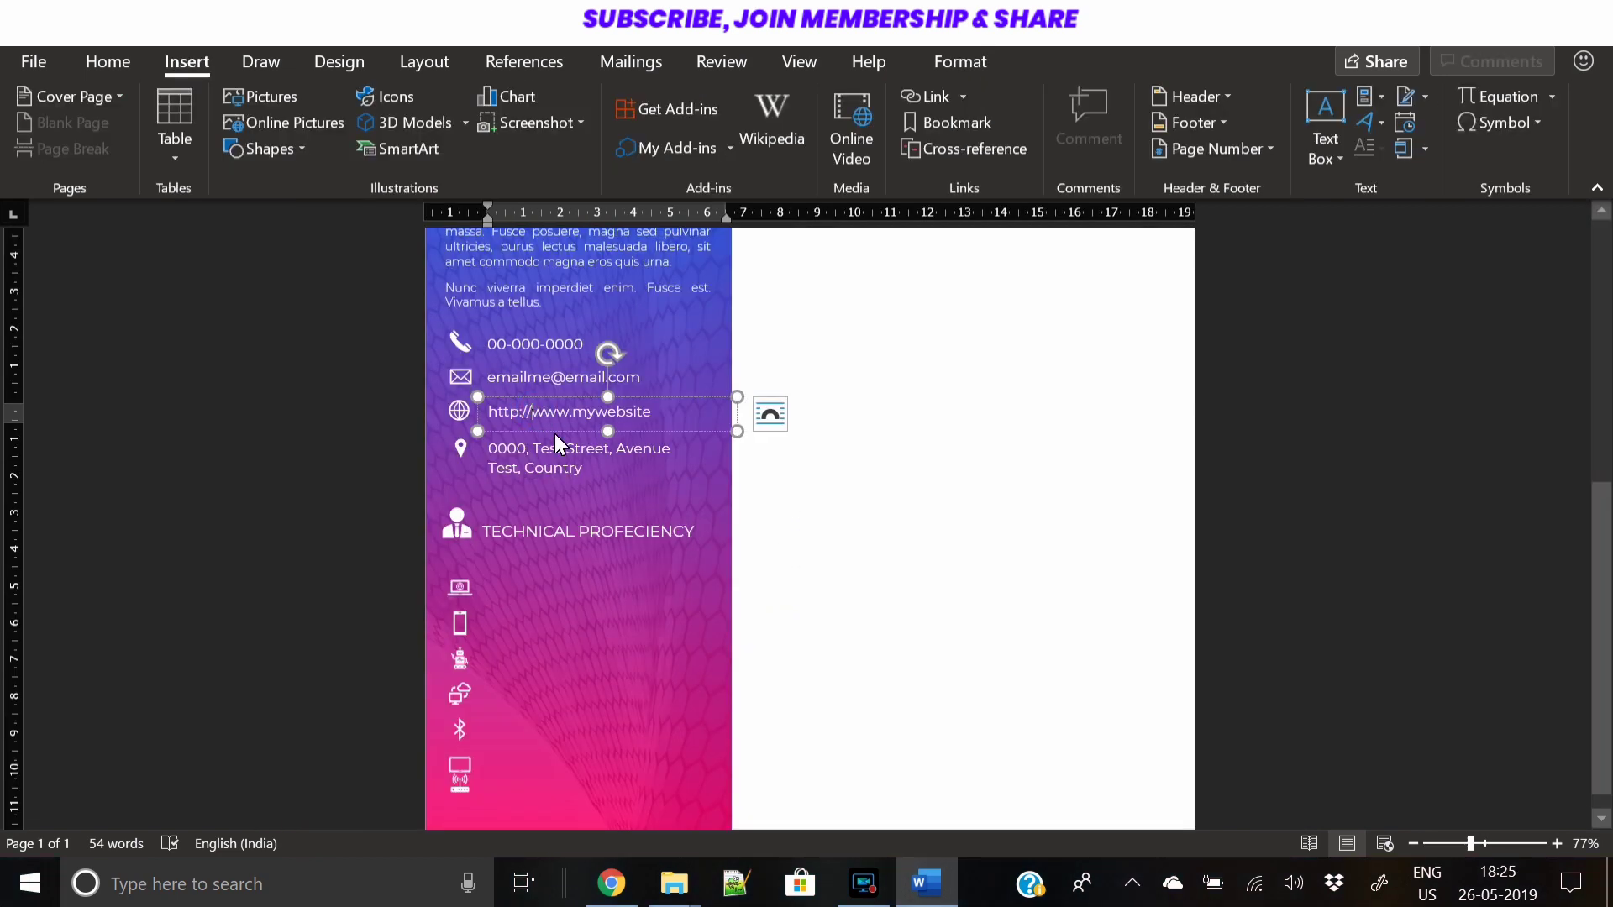
Duplicate the website text box below TECHNICAL PROFECIENCY and retype it as 'SKILL LEVEL A'
{"action": "left_click", "coordinate": [556, 434]}
{"action": "key", "text": "ctrl+v"}
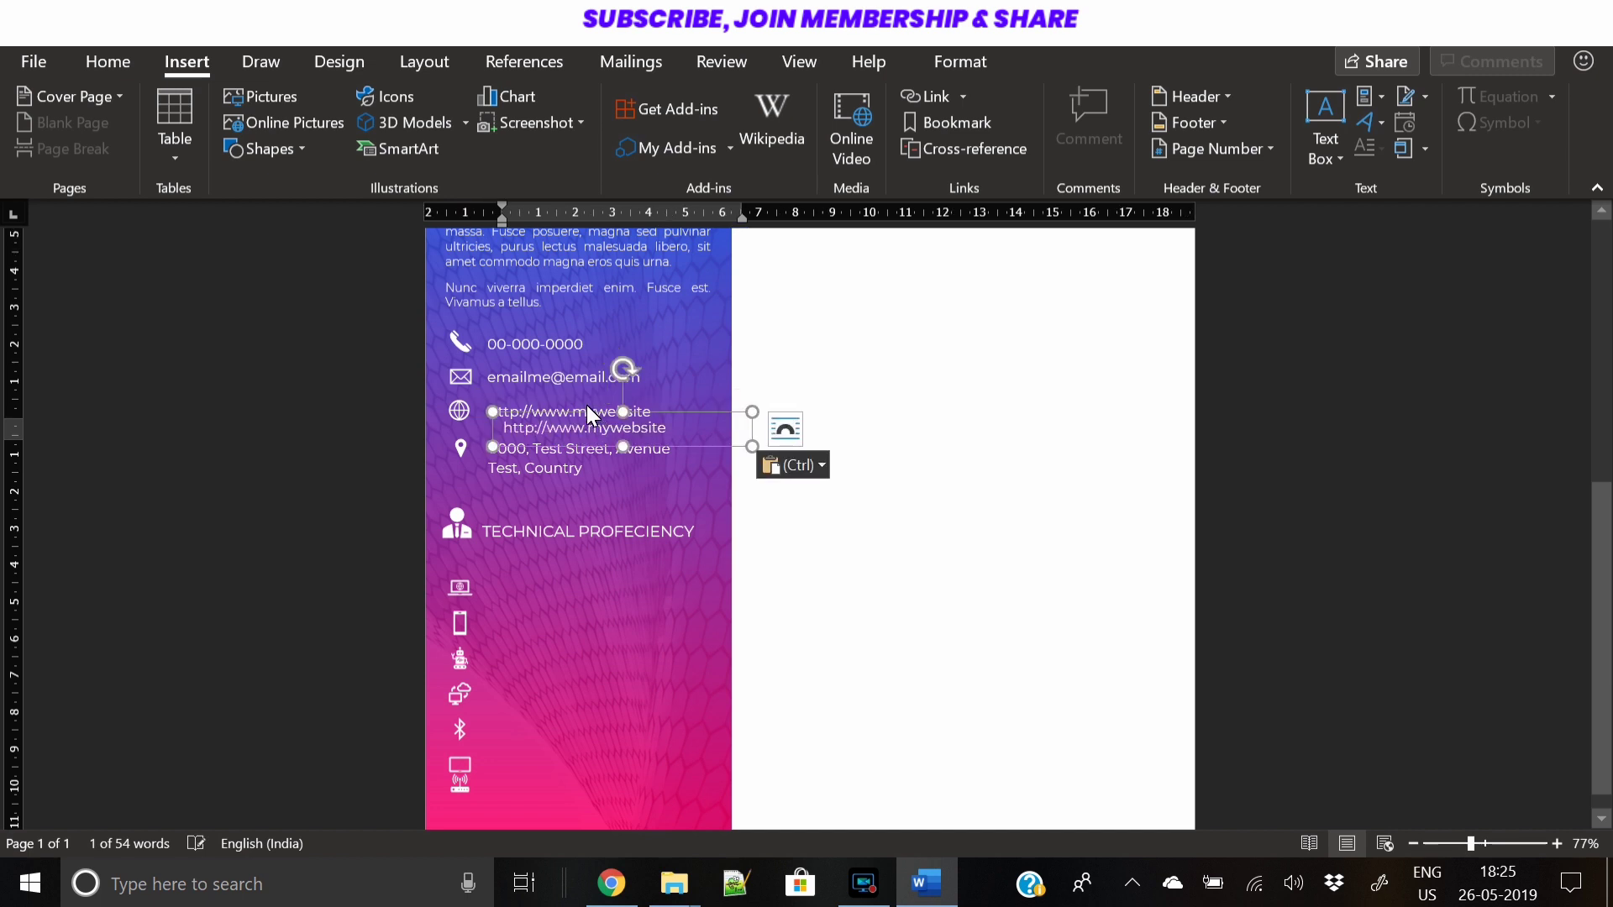
{"action": "left_click_drag", "start_coordinate": [578, 411], "coordinate": [561, 571]}
{"action": "triple_click", "coordinate": [537, 587]}
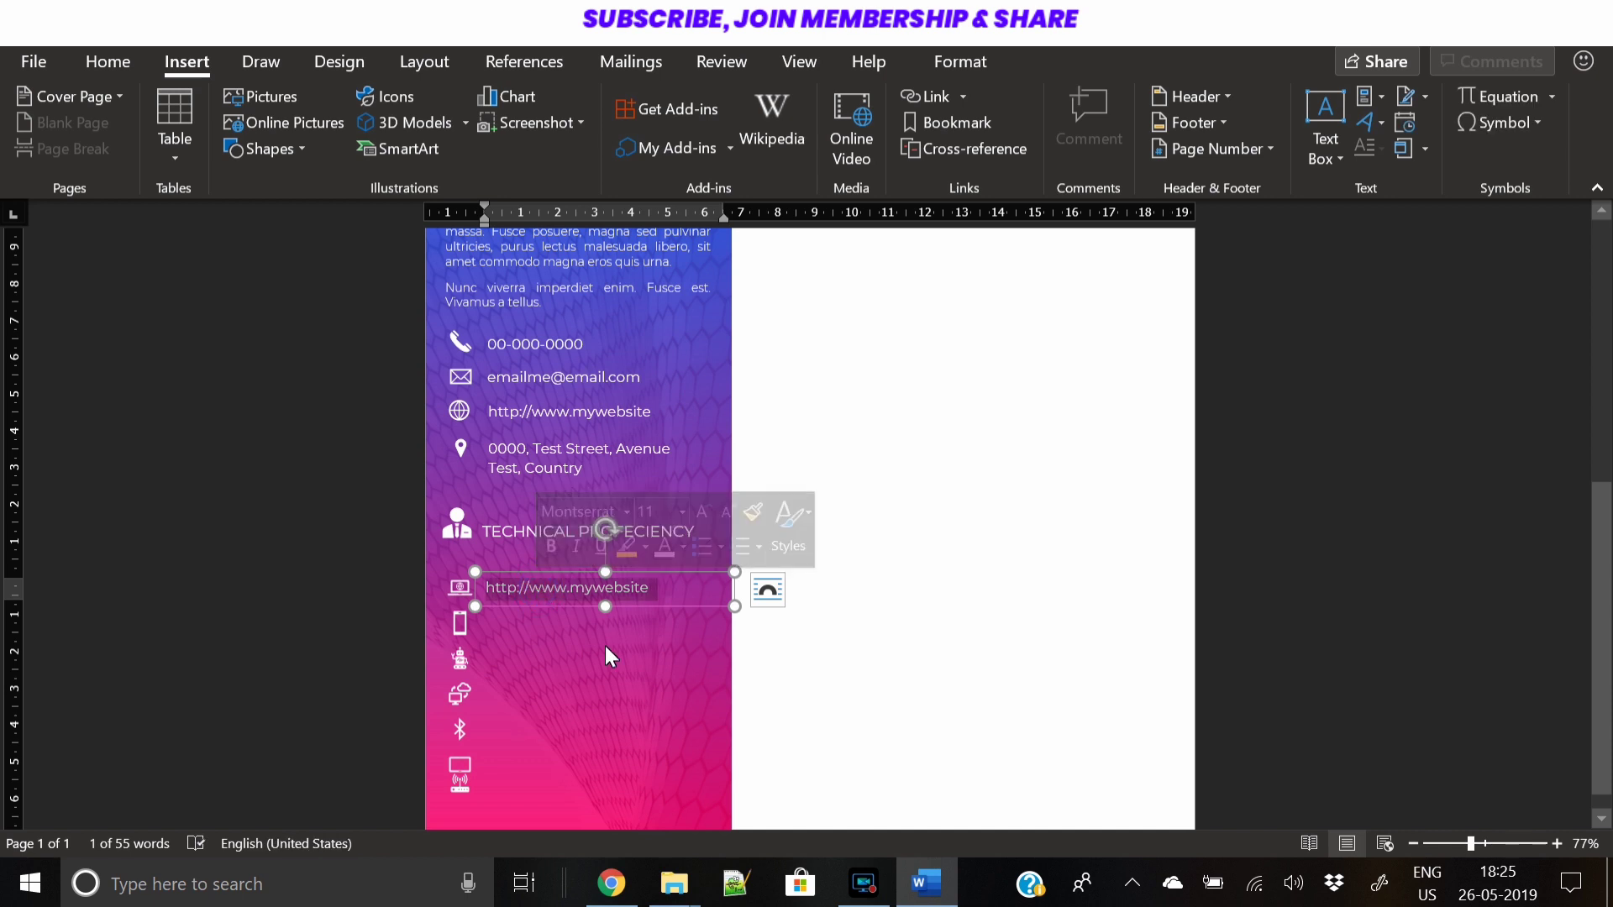
{"action": "type", "text": "SKILL"}
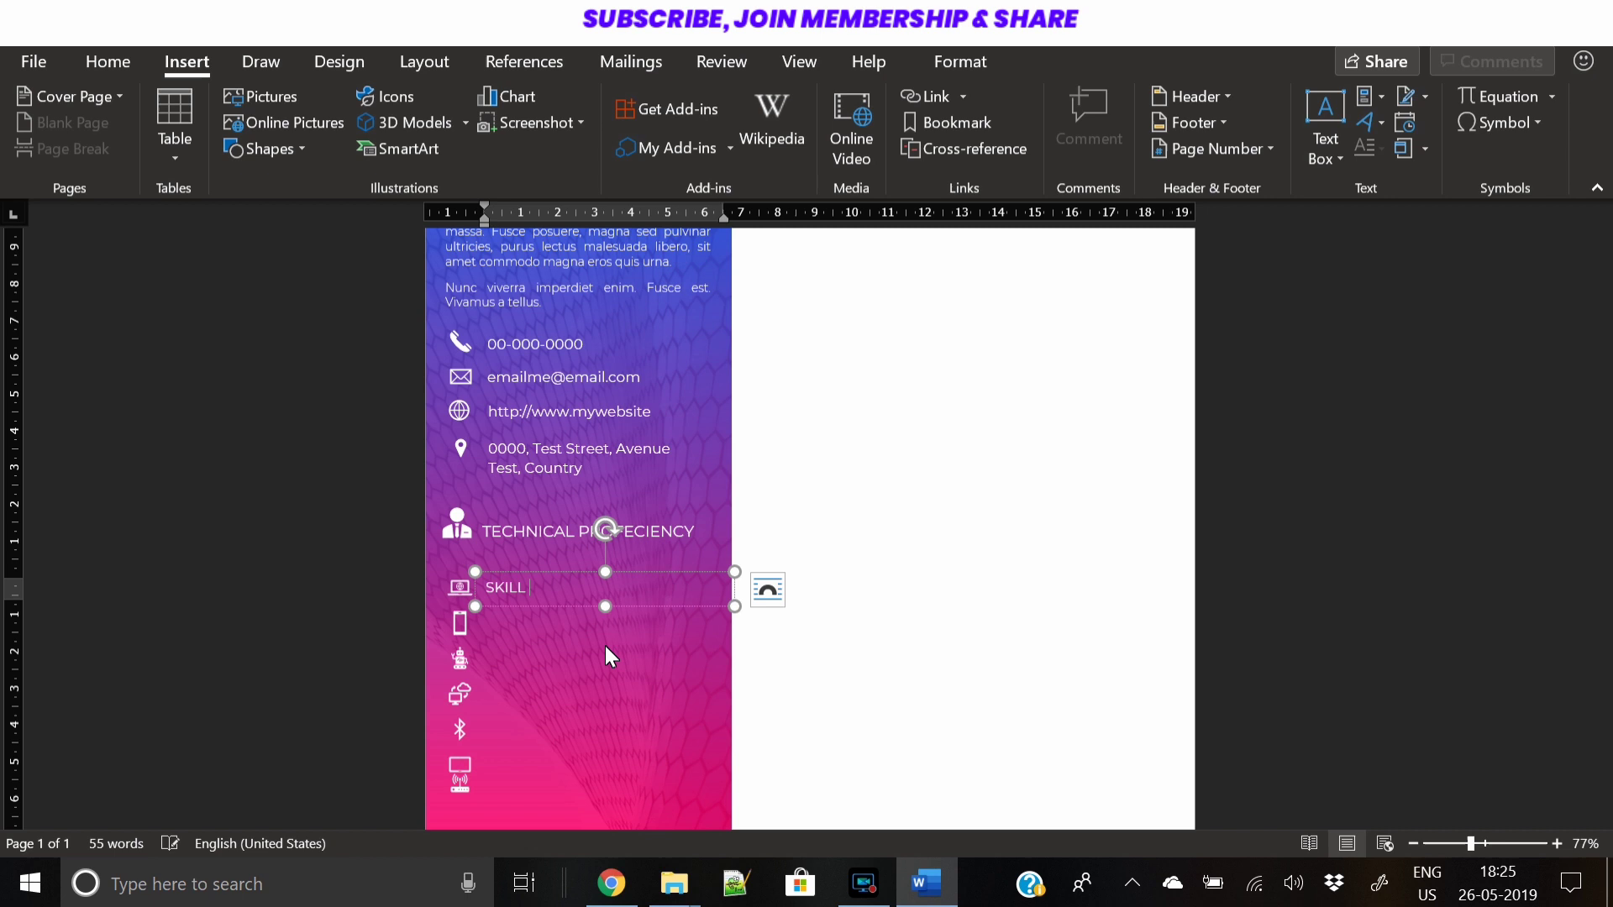
{"action": "type", "text": " LEVEL A"}
Paste copies of the SKILL LEVEL A box down beside the next icon rows
{"action": "key", "text": "ctrl+a"}
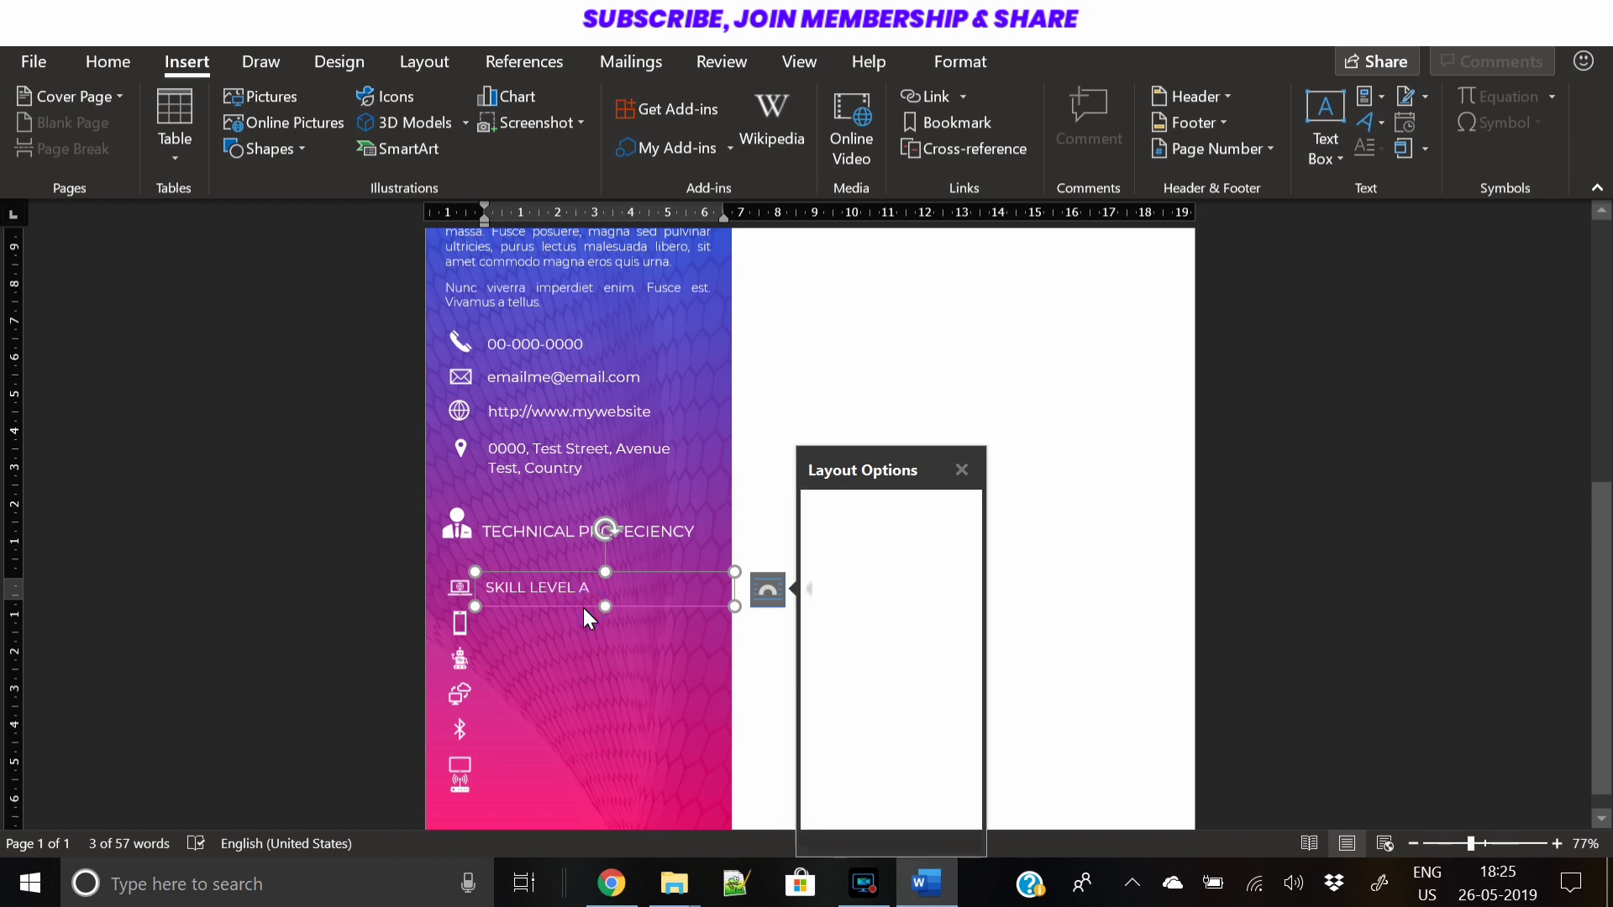
{"action": "key", "text": "ctrl+v"}
{"action": "left_click_drag", "start_coordinate": [568, 623], "coordinate": [535, 686]}
{"action": "key", "text": "ctrl+v"}
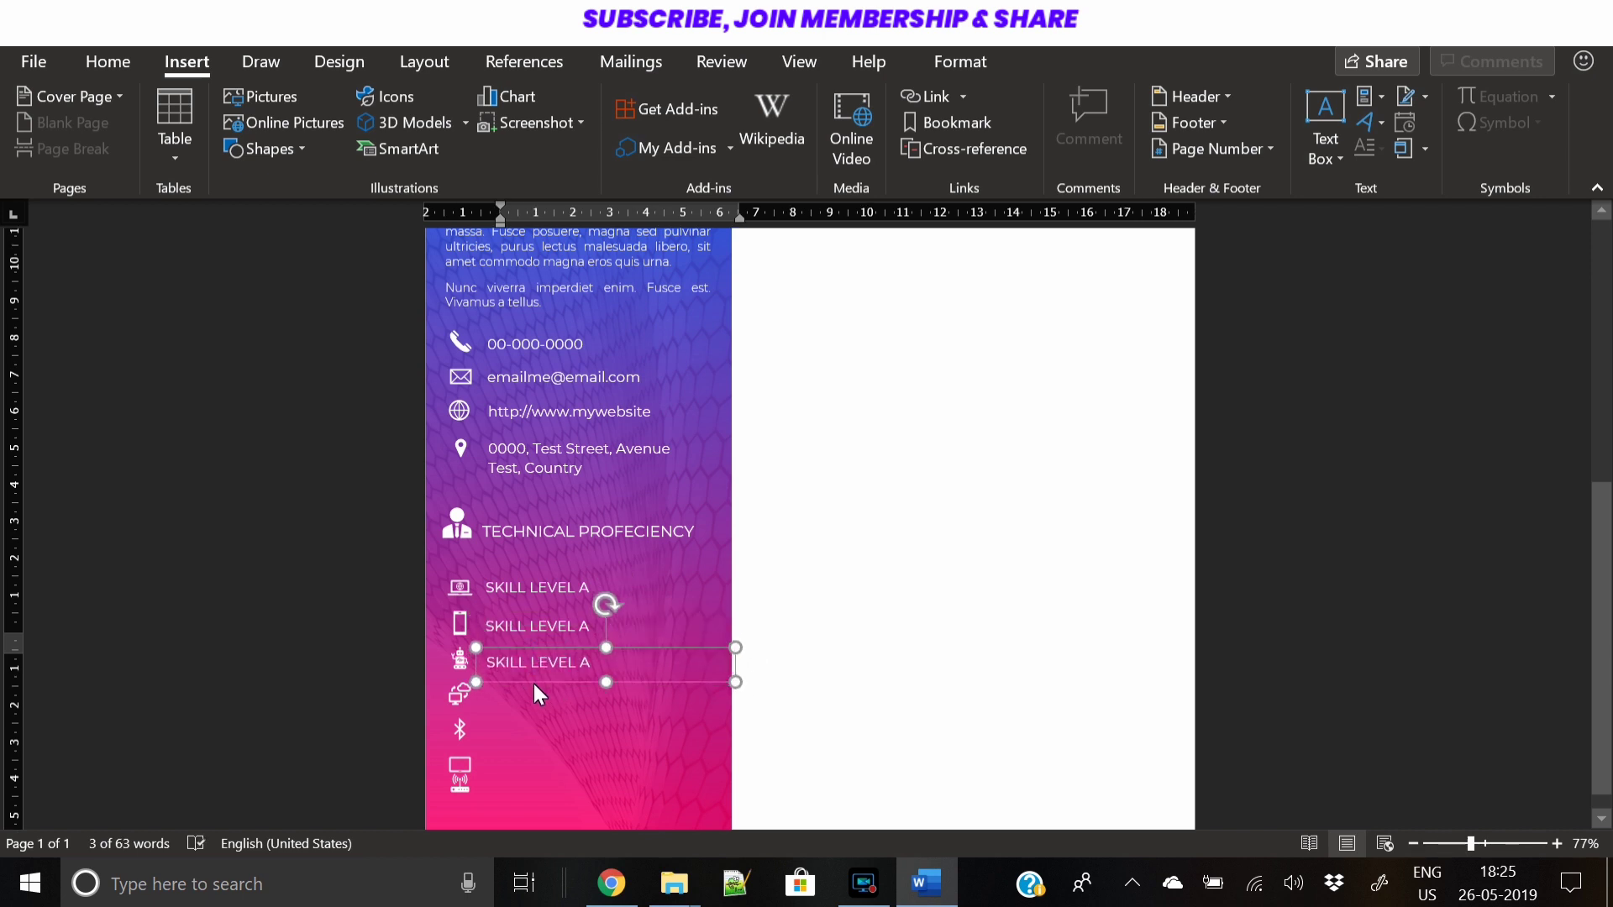
{"action": "left_click", "coordinate": [518, 630]}
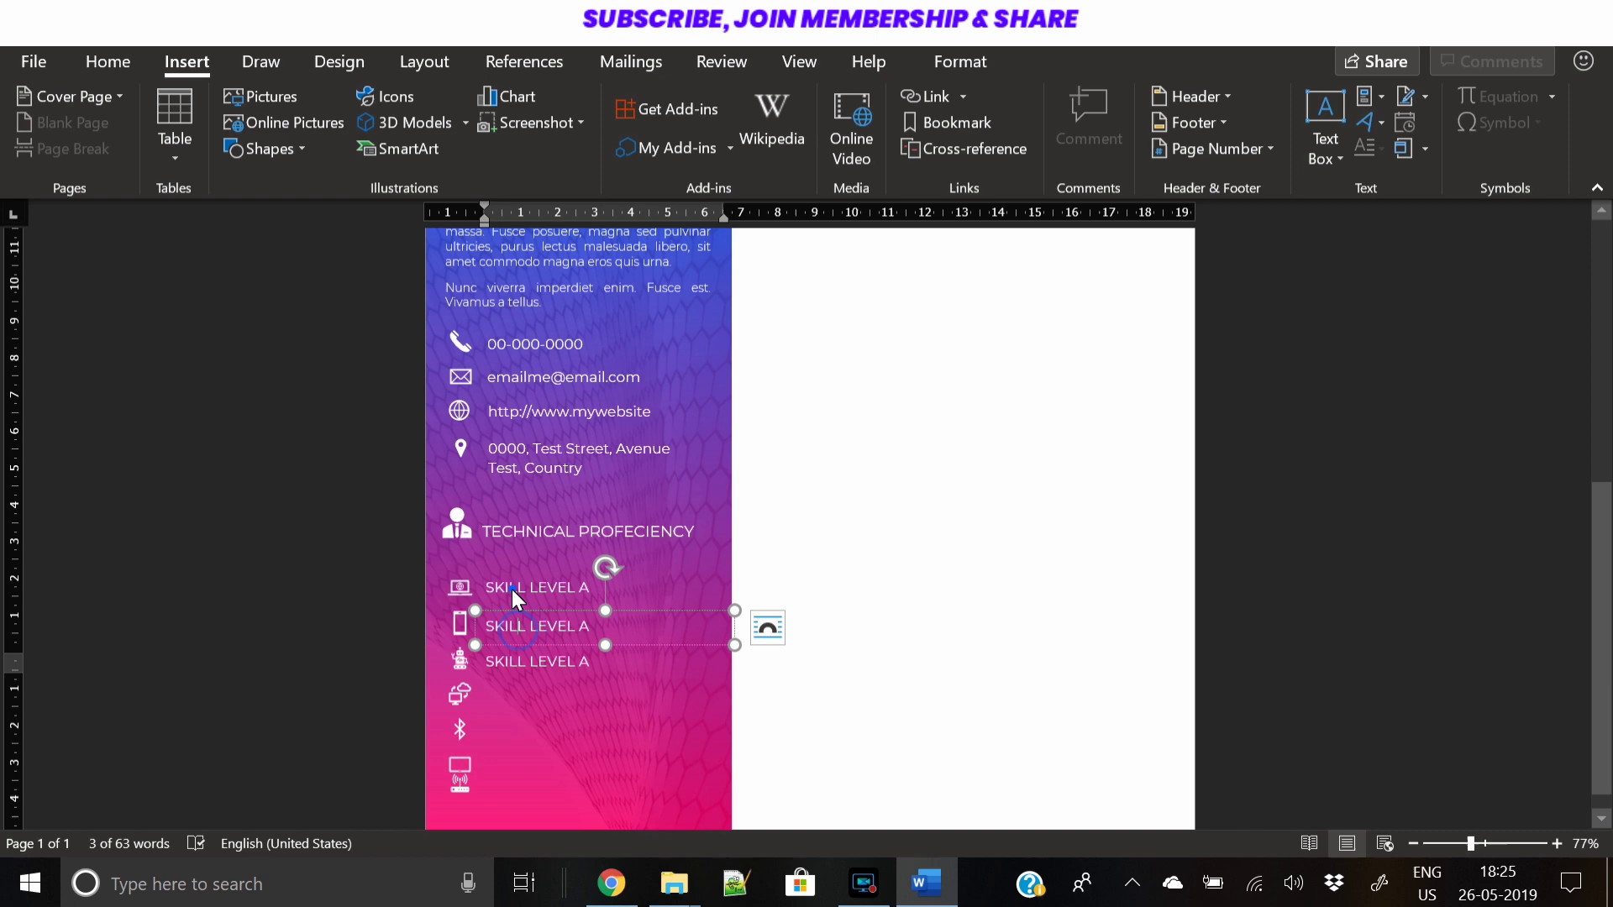
{"action": "left_click", "coordinate": [511, 588]}
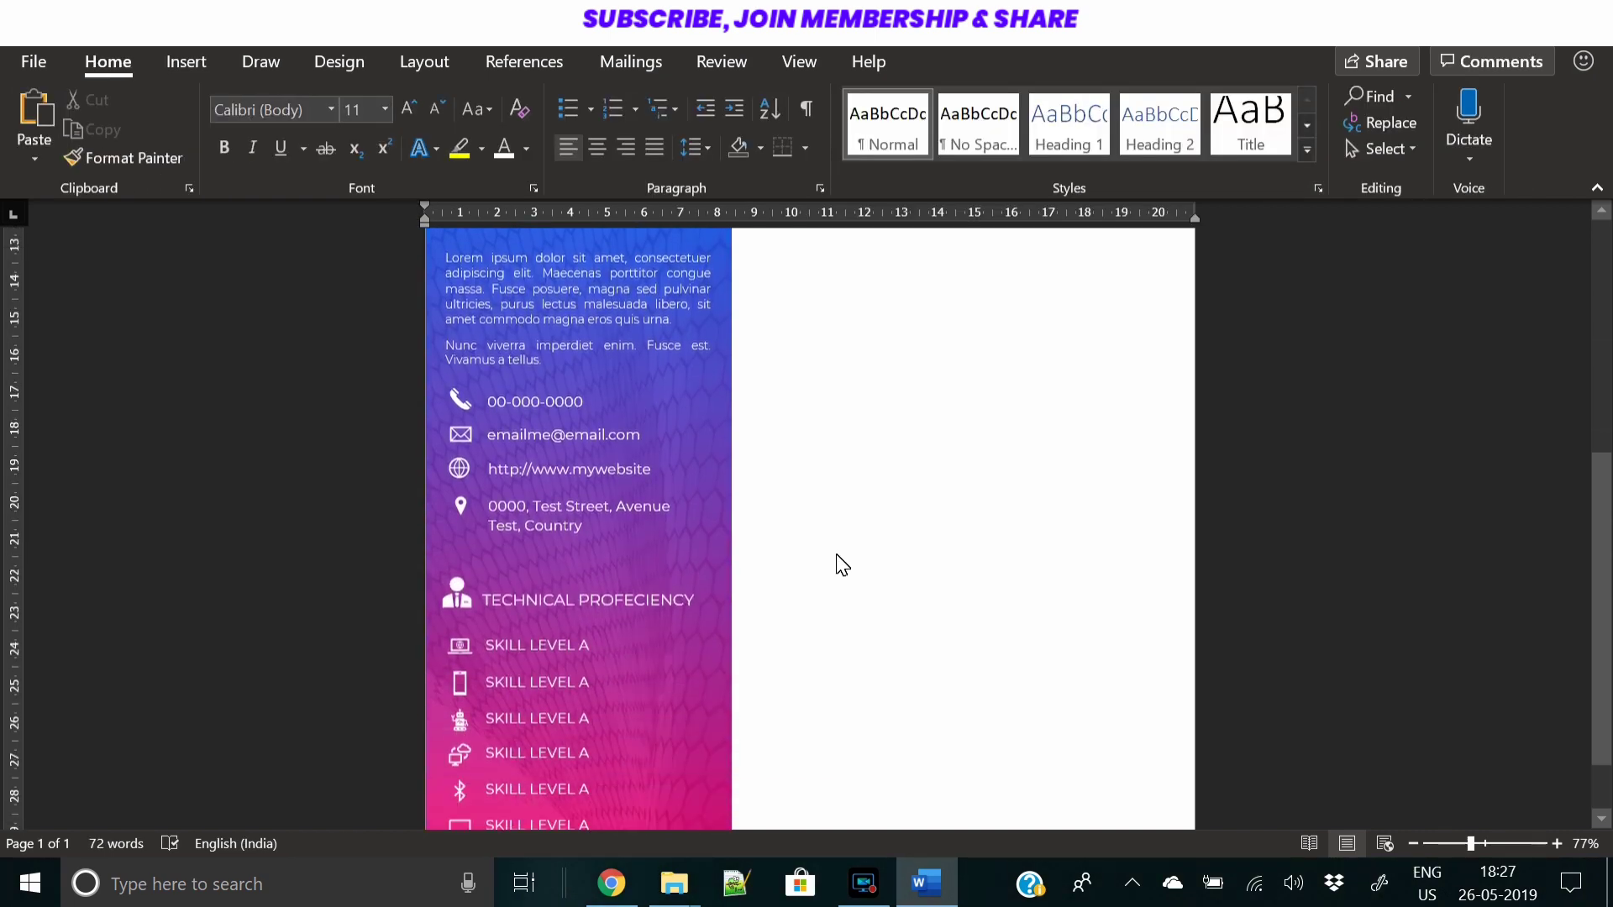
Draw a long thin rectangle across the top of the white area
{"action": "scroll", "coordinate": [842, 564], "scroll_direction": "down", "scroll_amount": 1}
{"action": "scroll", "coordinate": [844, 559], "scroll_direction": "up", "scroll_amount": 5}
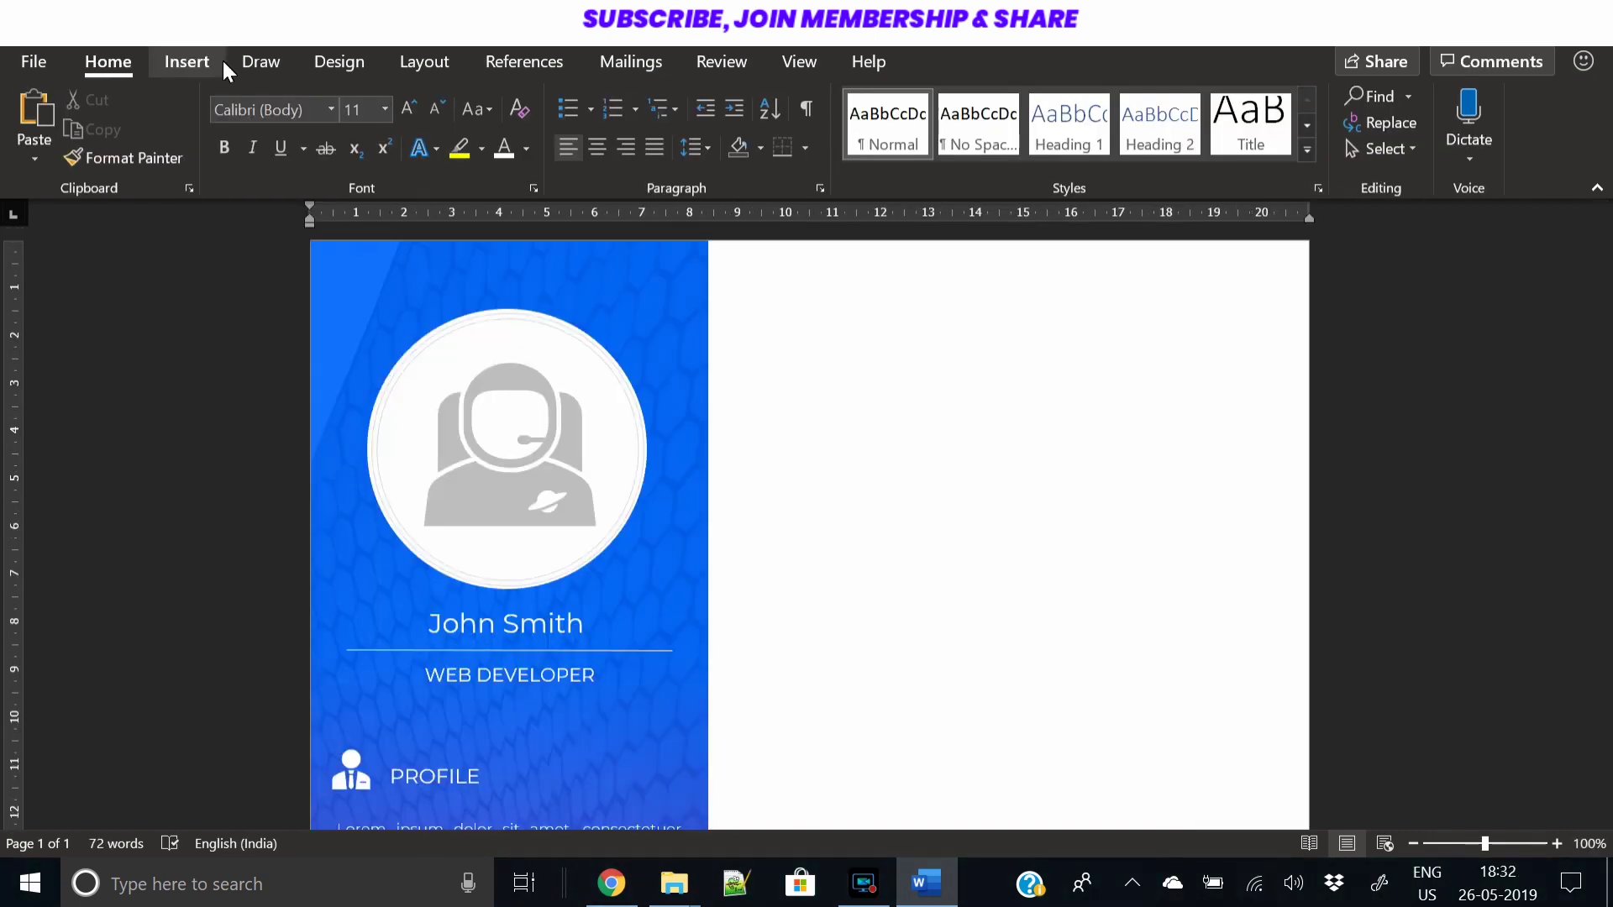
{"action": "left_click", "coordinate": [186, 60]}
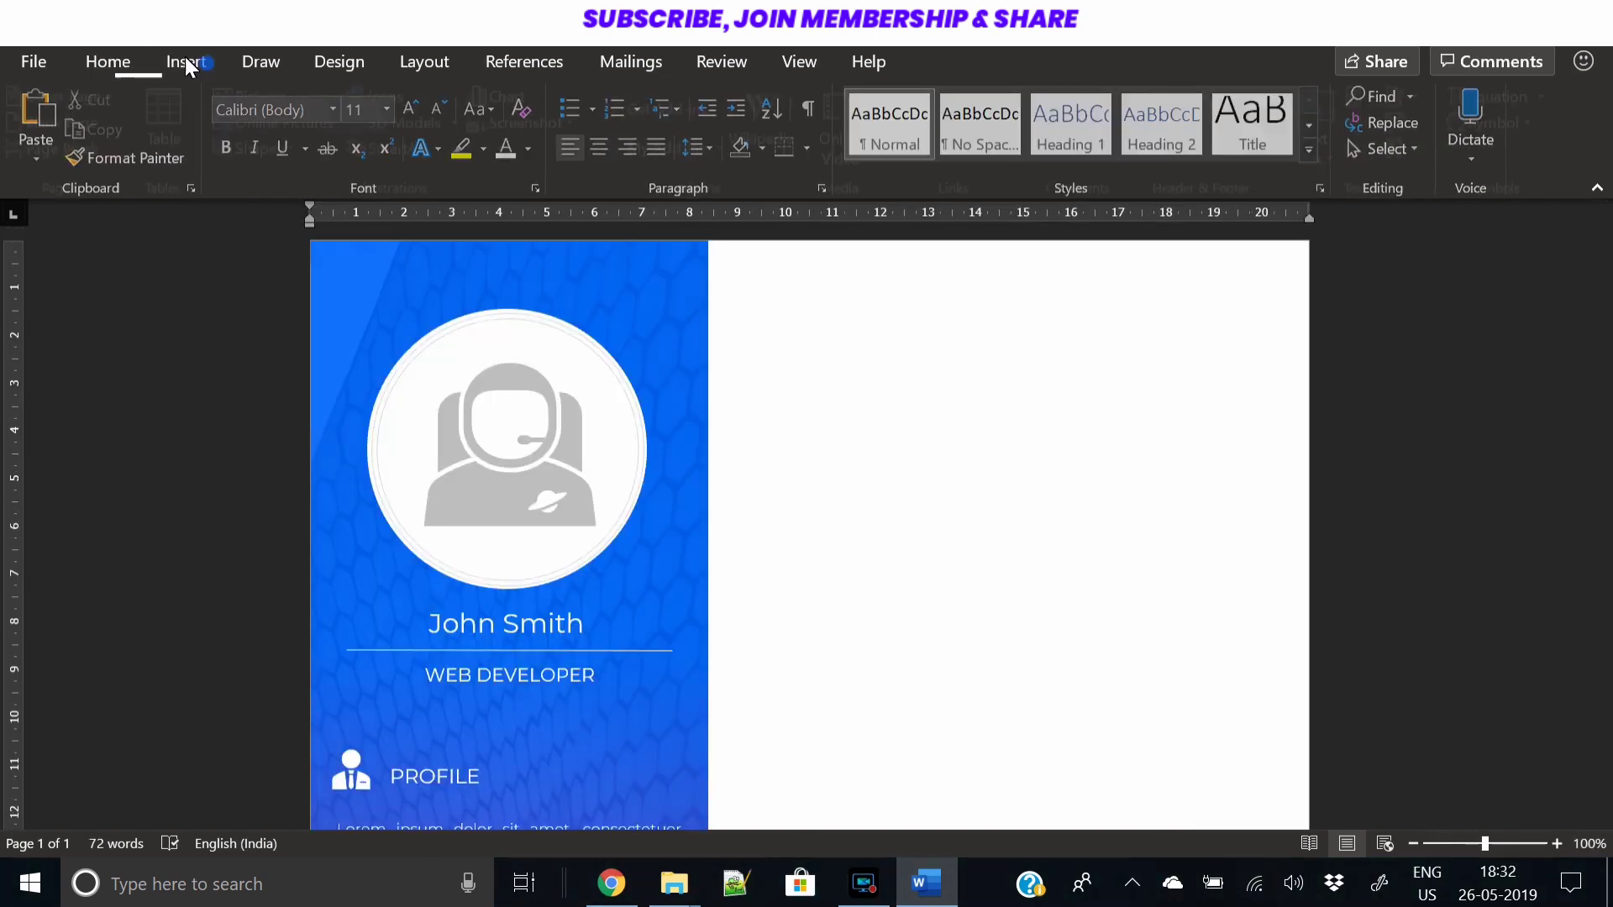
{"action": "left_click", "coordinate": [288, 152]}
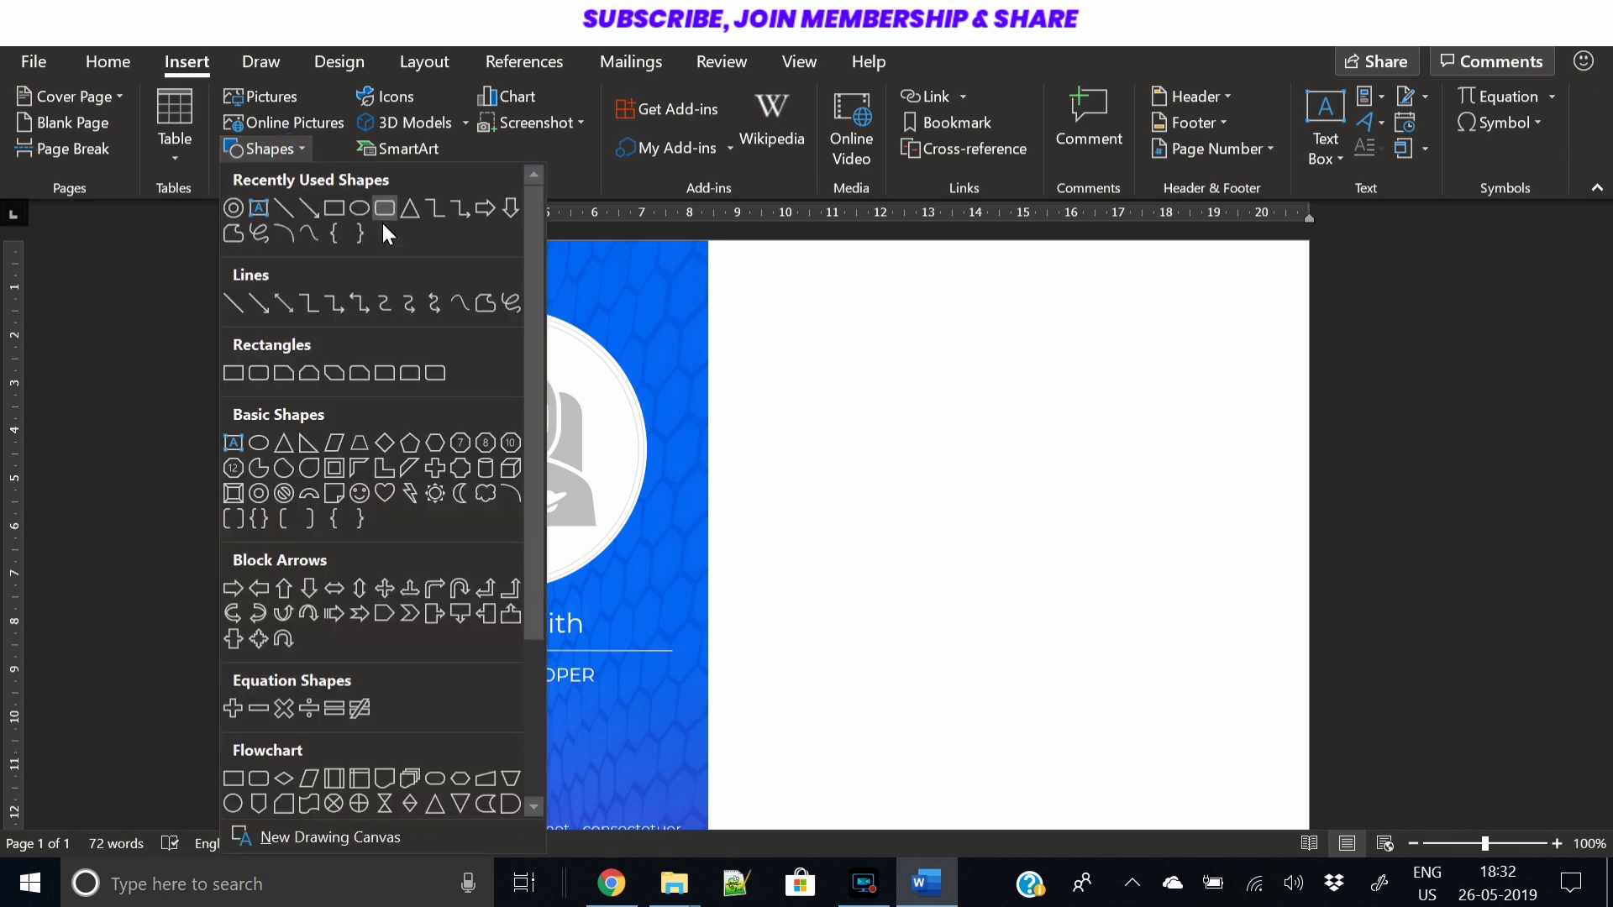
{"action": "left_click", "coordinate": [334, 207]}
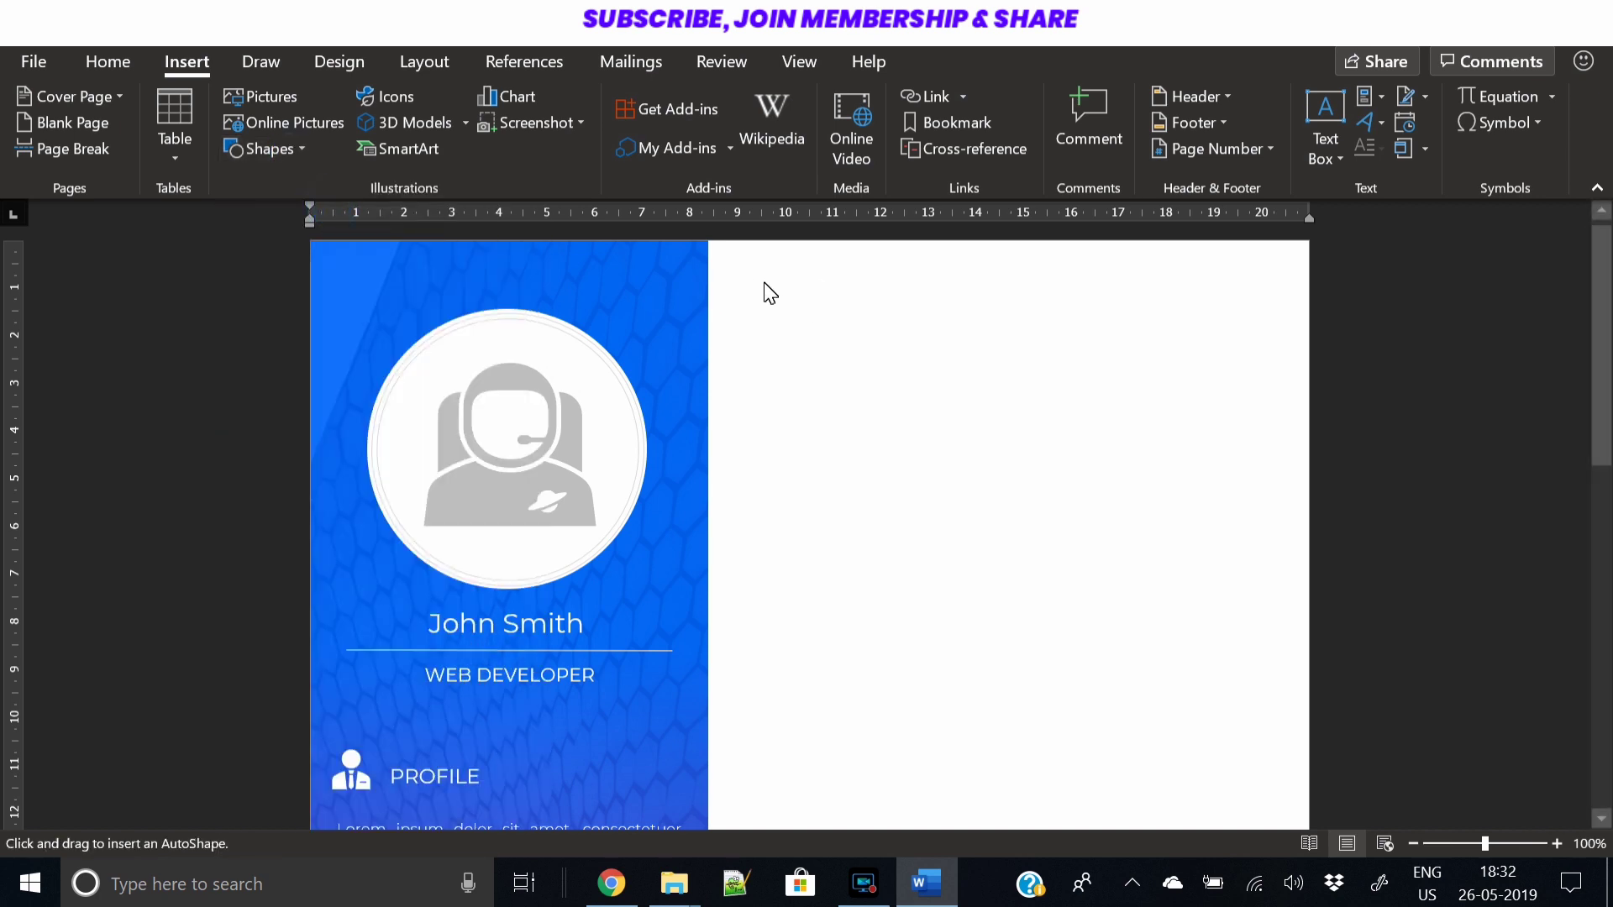
{"action": "left_click_drag", "start_coordinate": [751, 283], "coordinate": [1268, 329]}
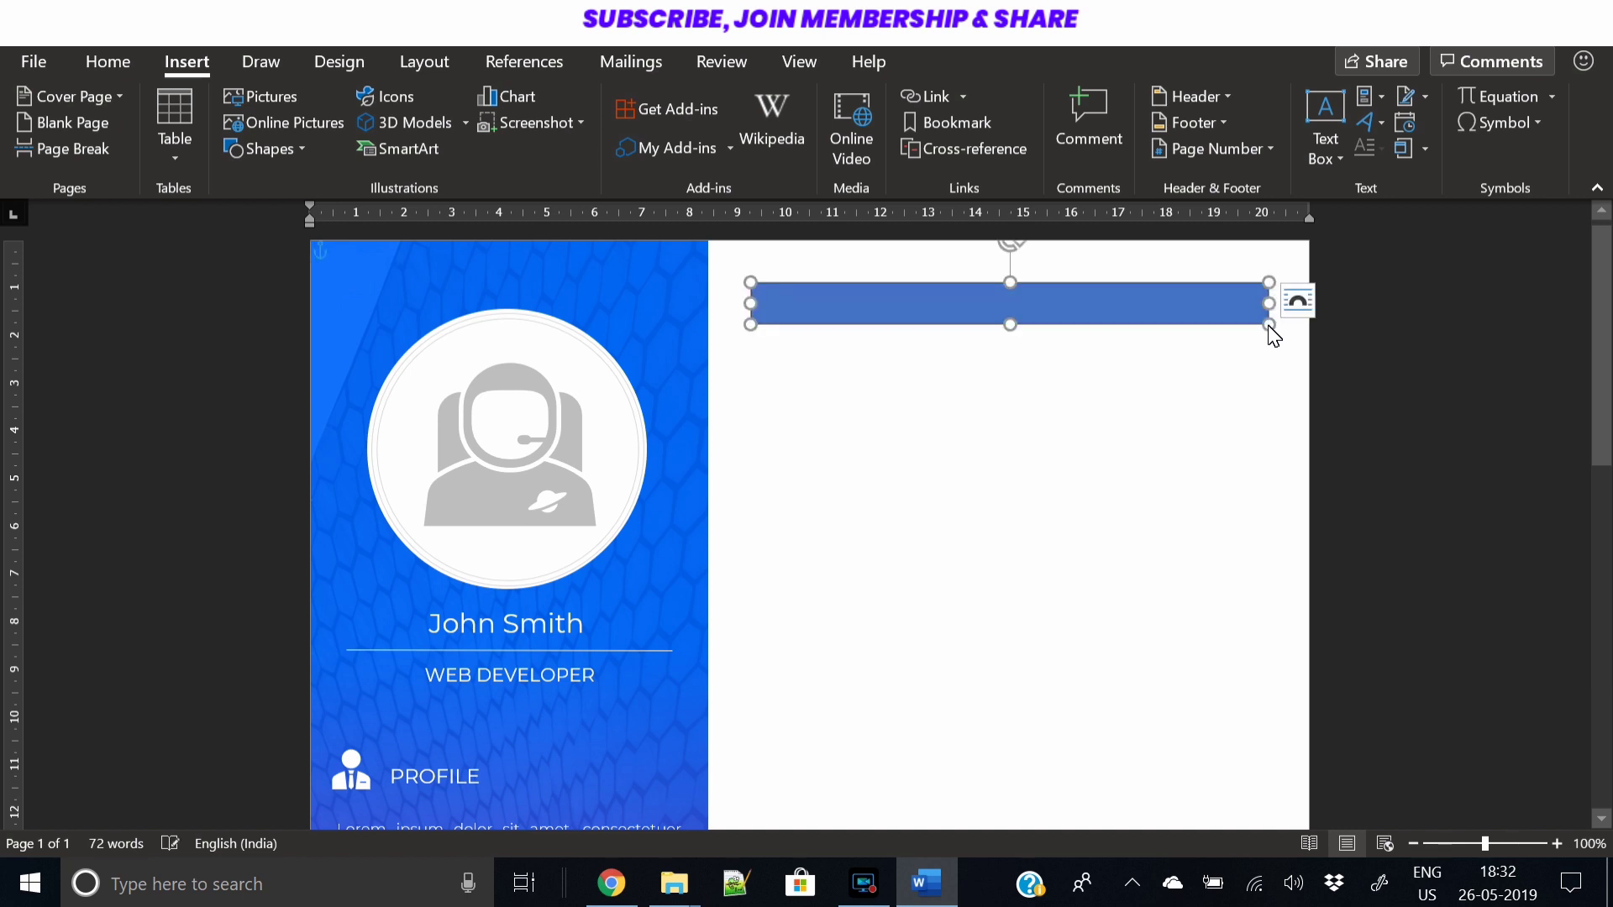
{"action": "left_click_drag", "start_coordinate": [768, 303], "coordinate": [814, 303]}
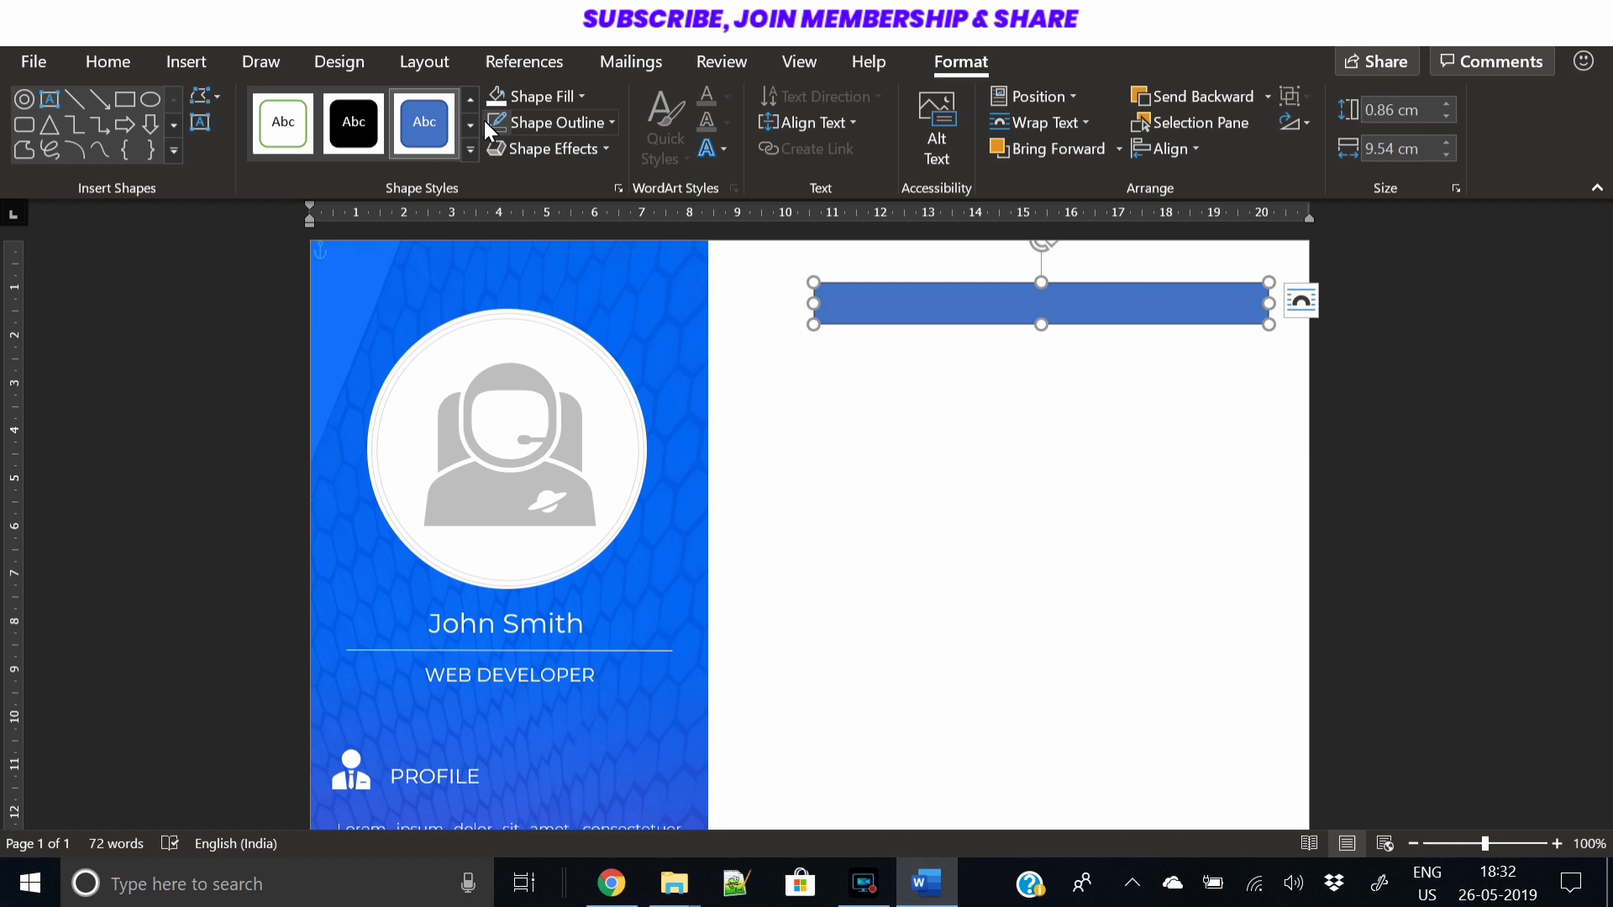
Give the rectangle a horizontal 180° blue-to-pink gradient fill and nudge its left end
{"action": "left_click", "coordinate": [570, 95]}
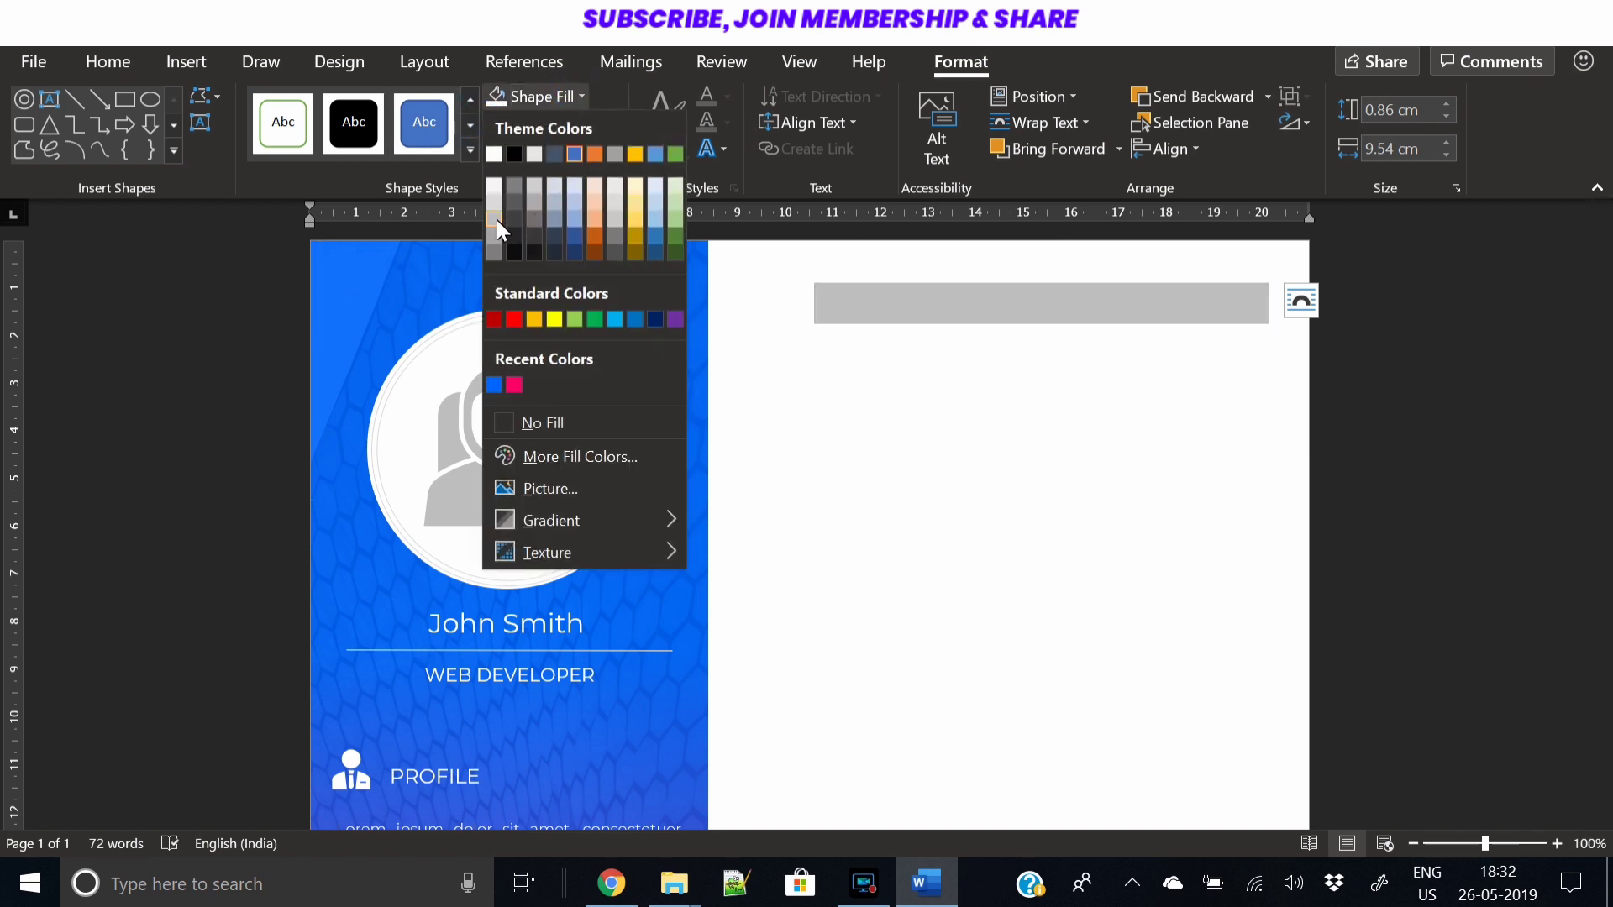
{"action": "left_click", "coordinate": [1072, 301]}
{"action": "right_click", "coordinate": [1072, 300]}
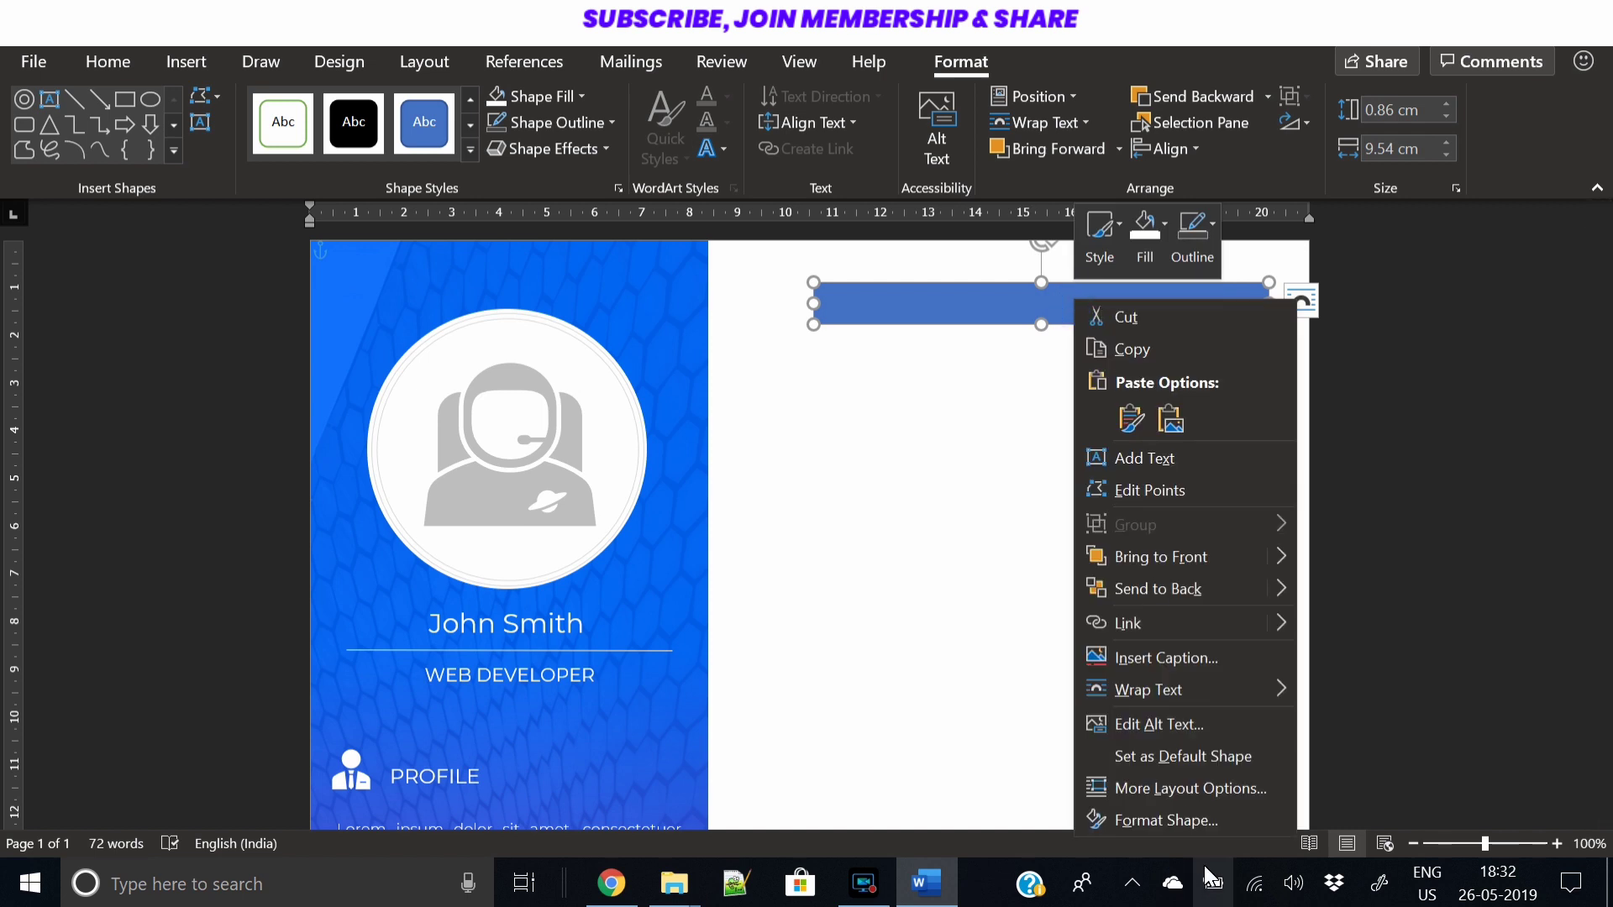
{"action": "left_click", "coordinate": [1188, 820]}
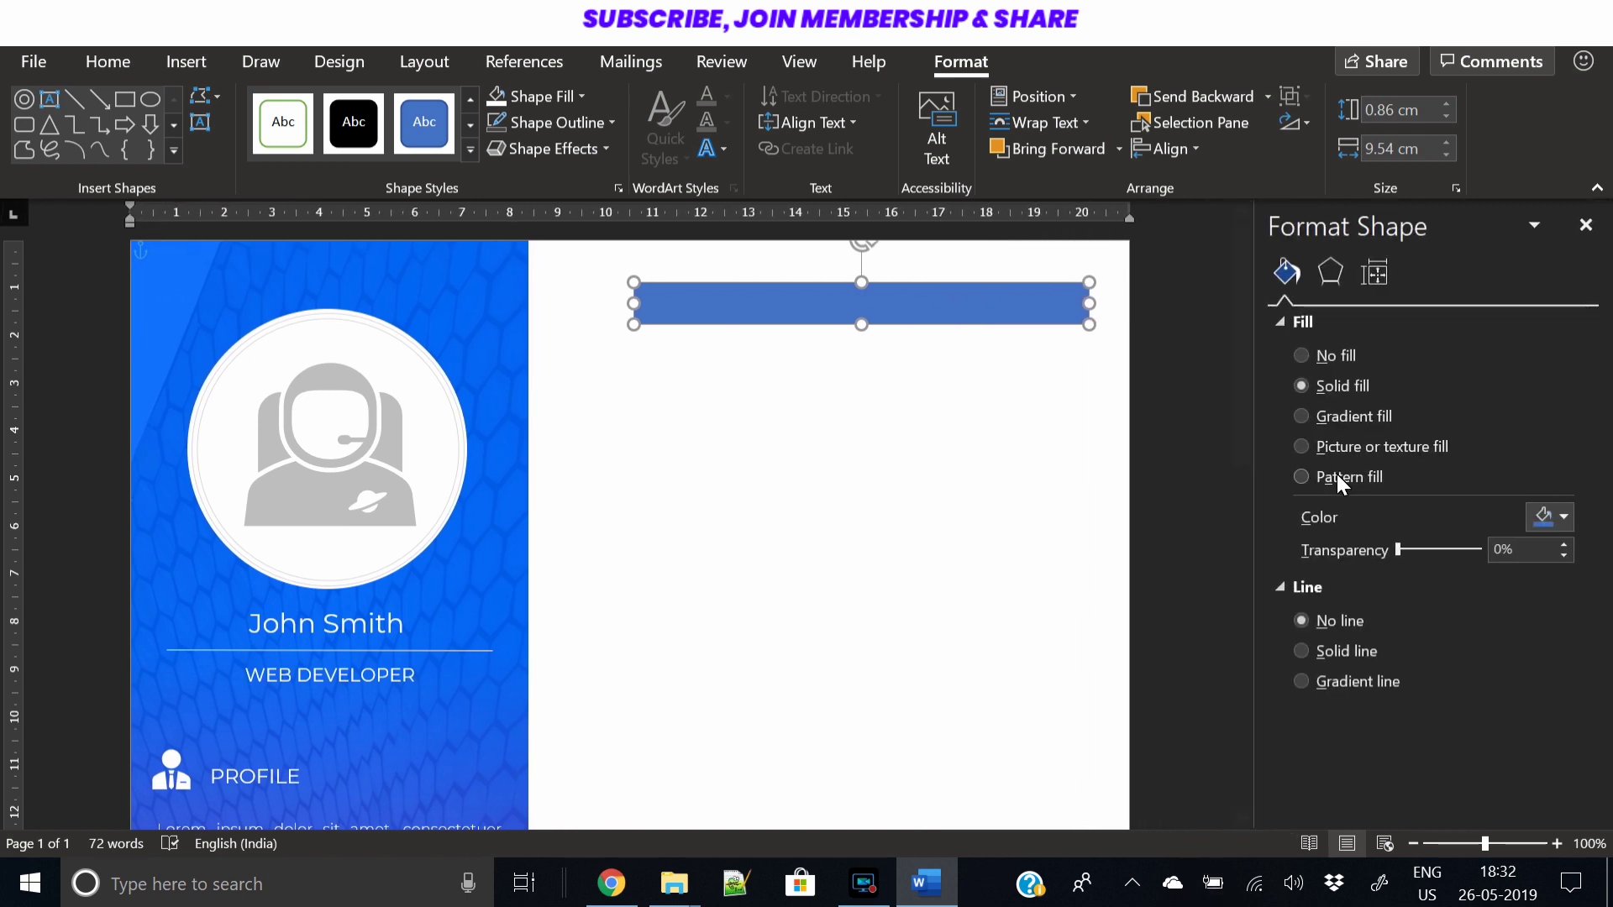
{"action": "left_click", "coordinate": [1348, 418]}
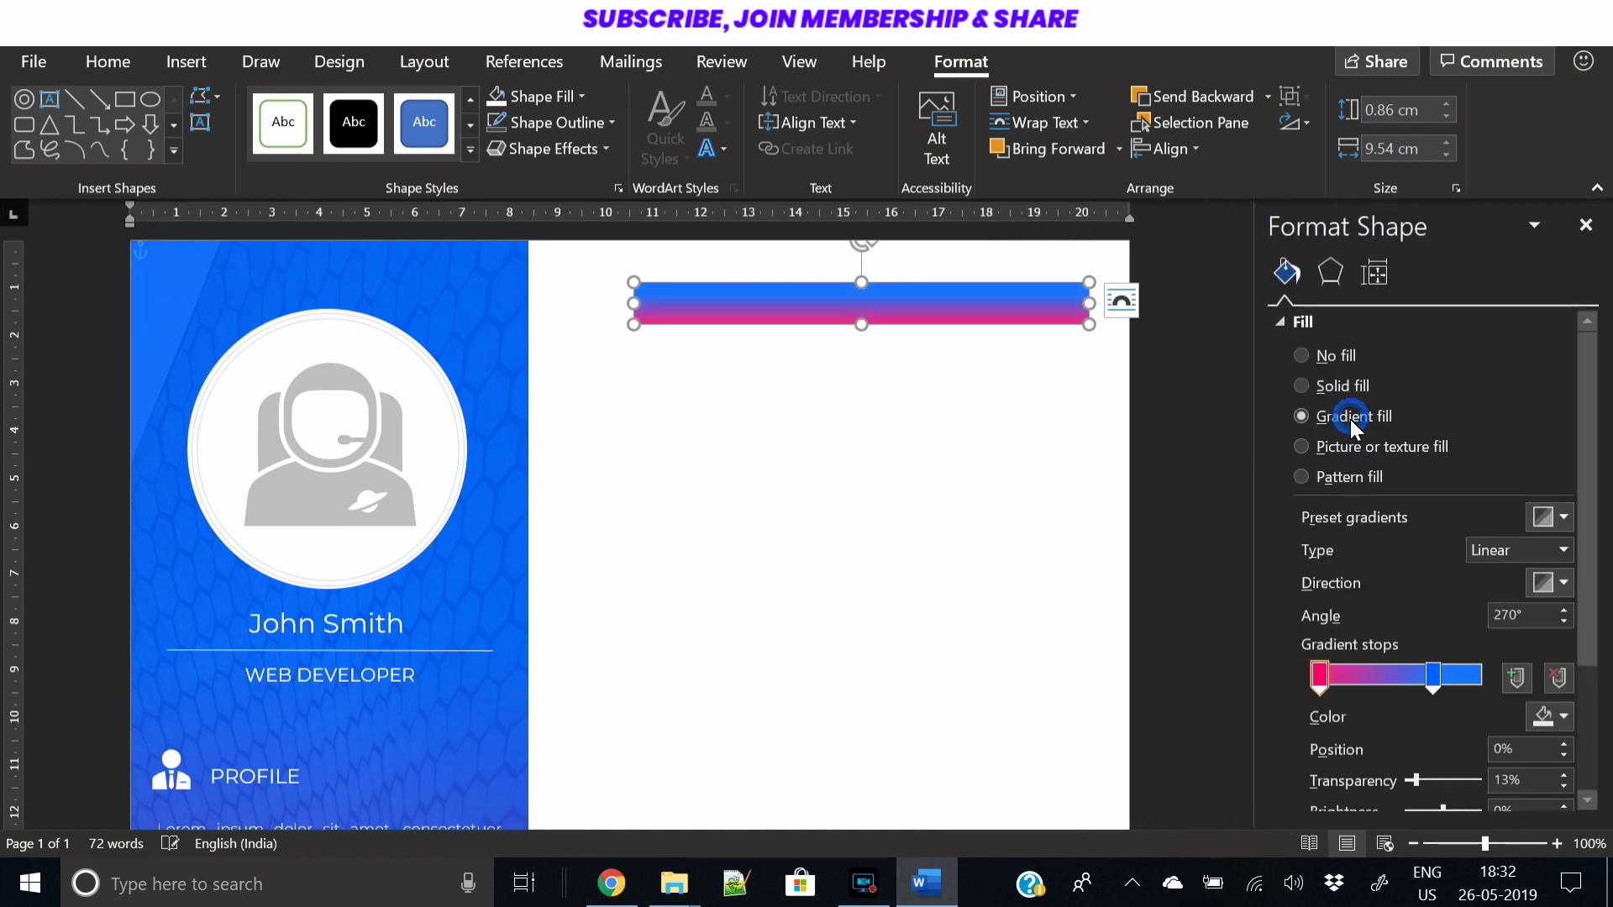
{"action": "left_click", "coordinate": [1561, 586]}
{"action": "left_click", "coordinate": [1552, 636]}
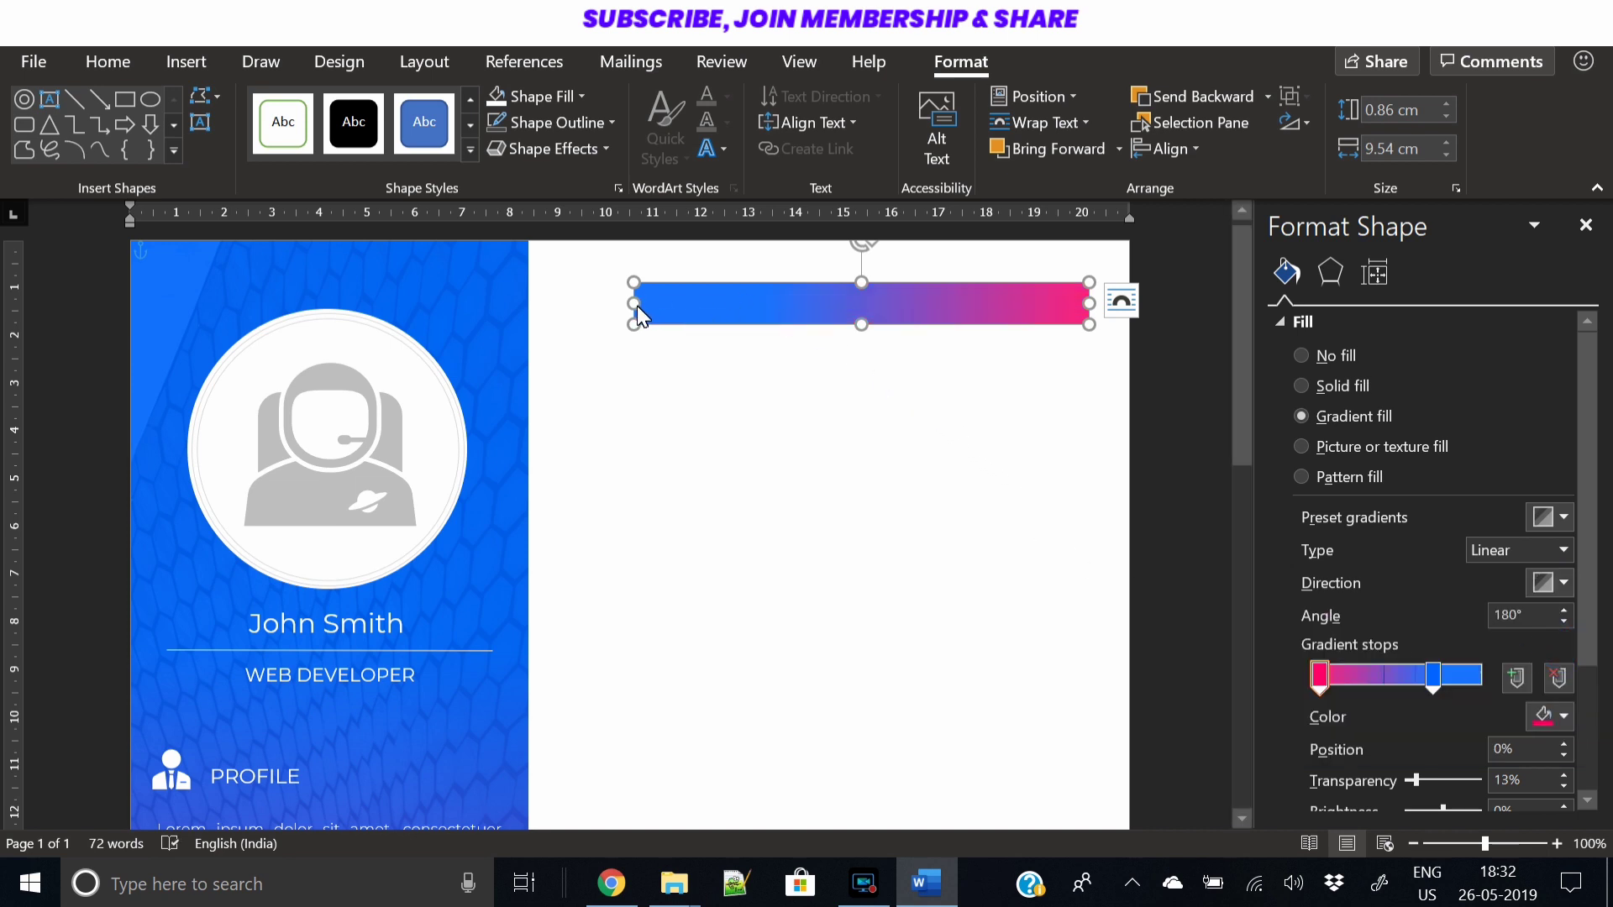
{"action": "left_click_drag", "start_coordinate": [637, 306], "coordinate": [637, 310]}
{"action": "left_click", "coordinate": [168, 53]}
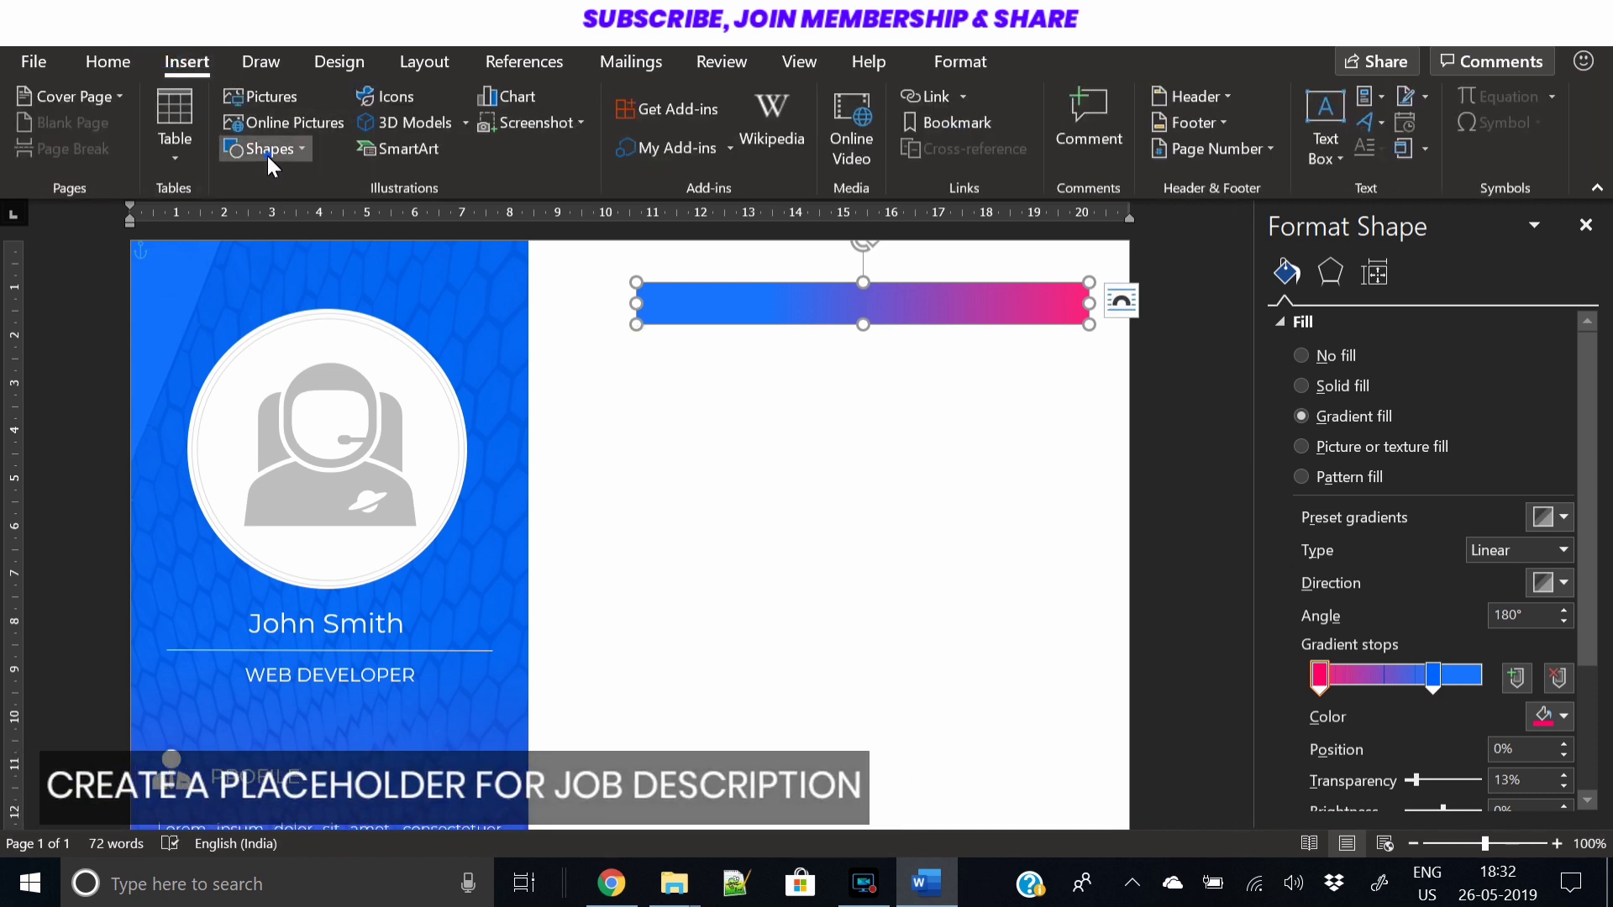
Draw a circle at the bar's left end and align it vertically centred with the bar
{"action": "left_click", "coordinate": [270, 151]}
{"action": "left_click", "coordinate": [355, 215]}
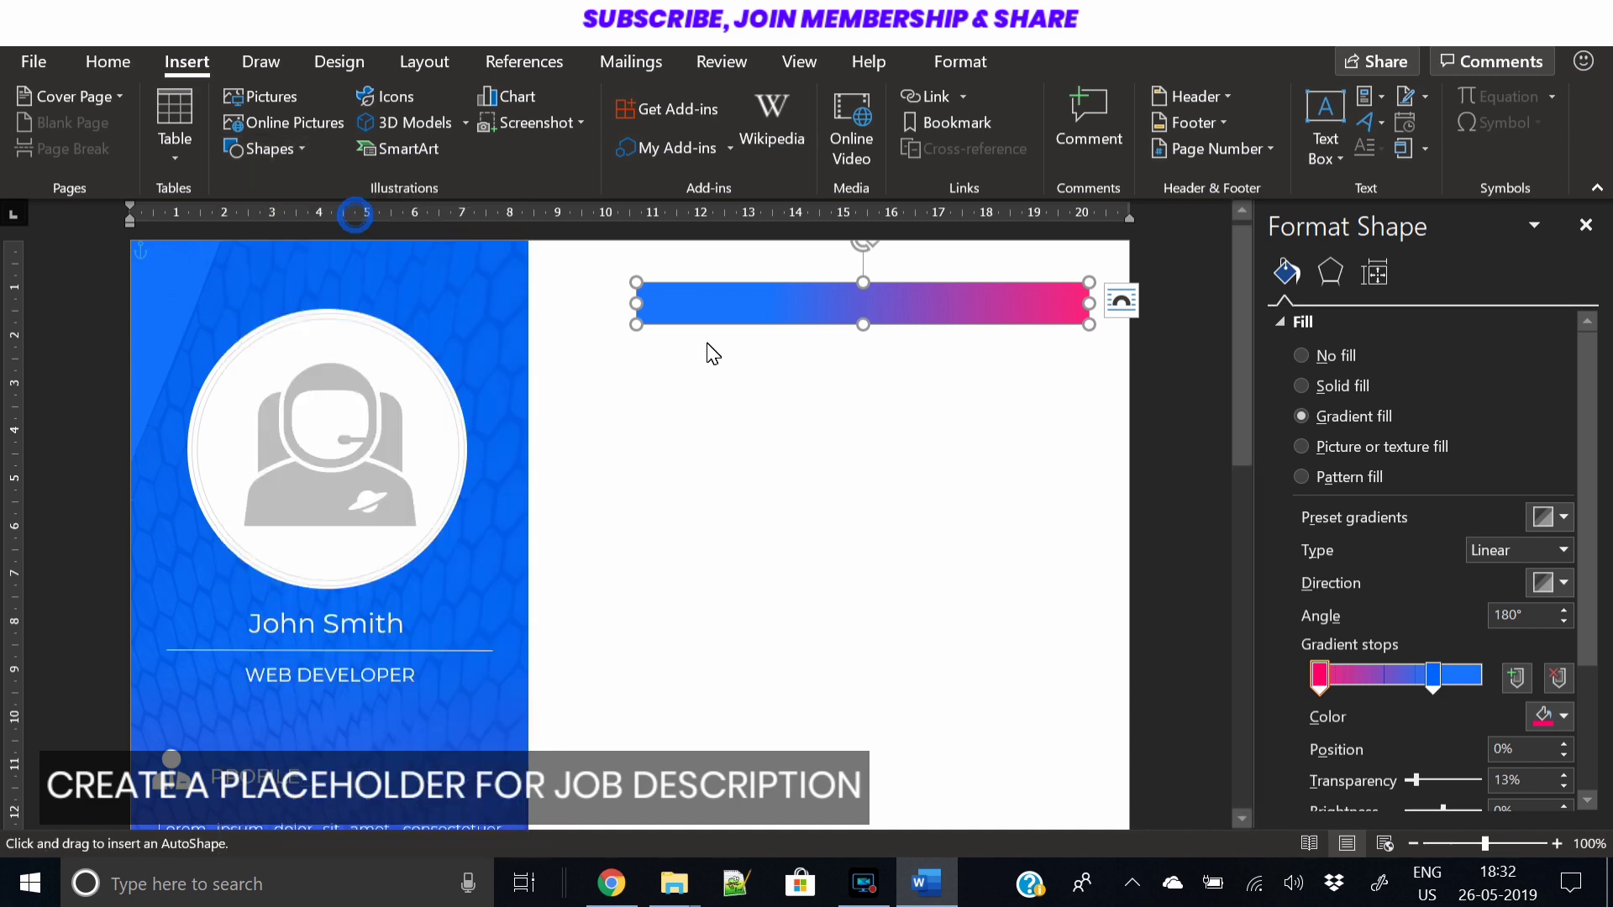
{"action": "mouse_move", "coordinate": [607, 302]}
{"action": "left_mouse_down"}
{"action": "mouse_move", "coordinate": [649, 339]}
{"action": "mouse_move", "coordinate": [623, 305]}
{"action": "left_mouse_up"}
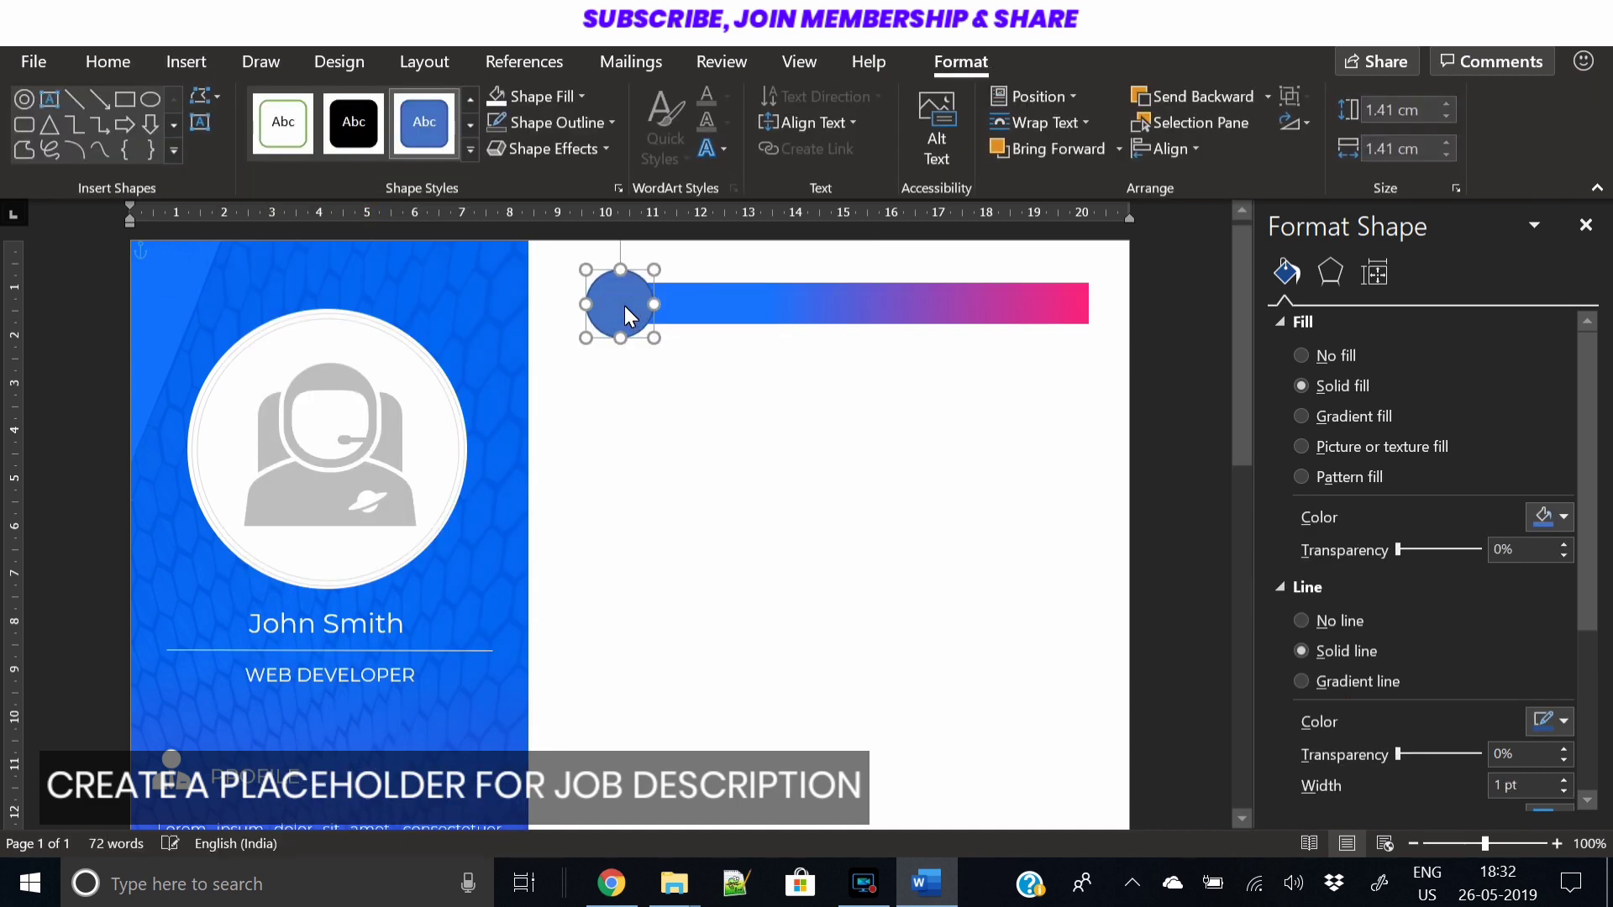
{"action": "left_click", "coordinate": [718, 309], "text": "shift"}
{"action": "left_click_drag", "start_coordinate": [622, 311], "coordinate": [612, 331]}
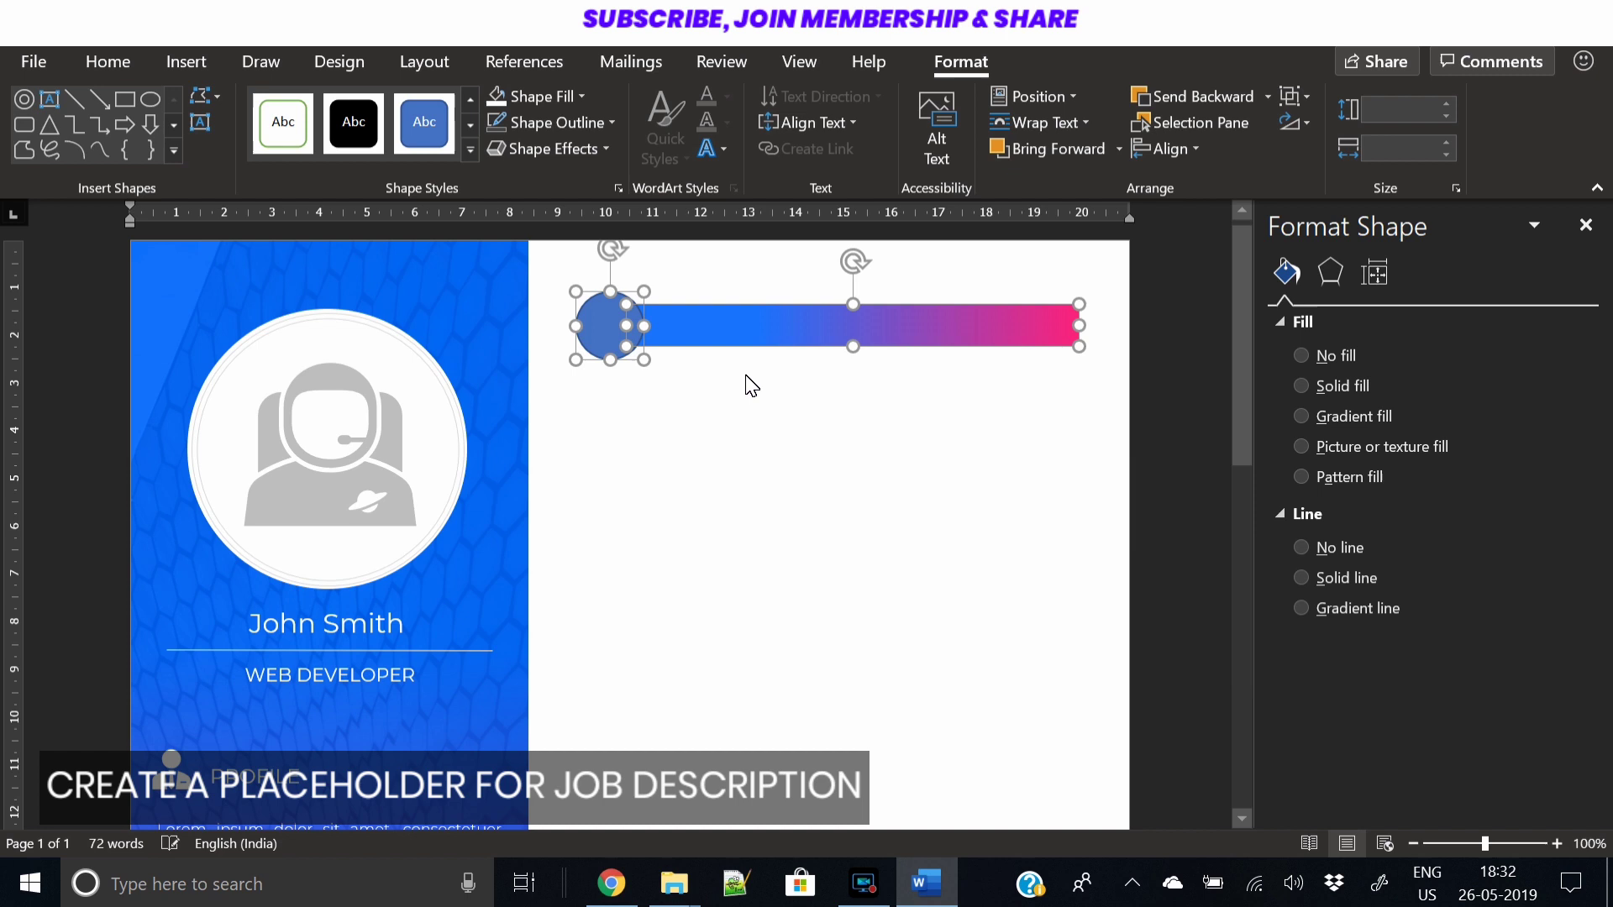
{"action": "left_click", "coordinate": [1182, 153]}
{"action": "left_click", "coordinate": [1212, 309]}
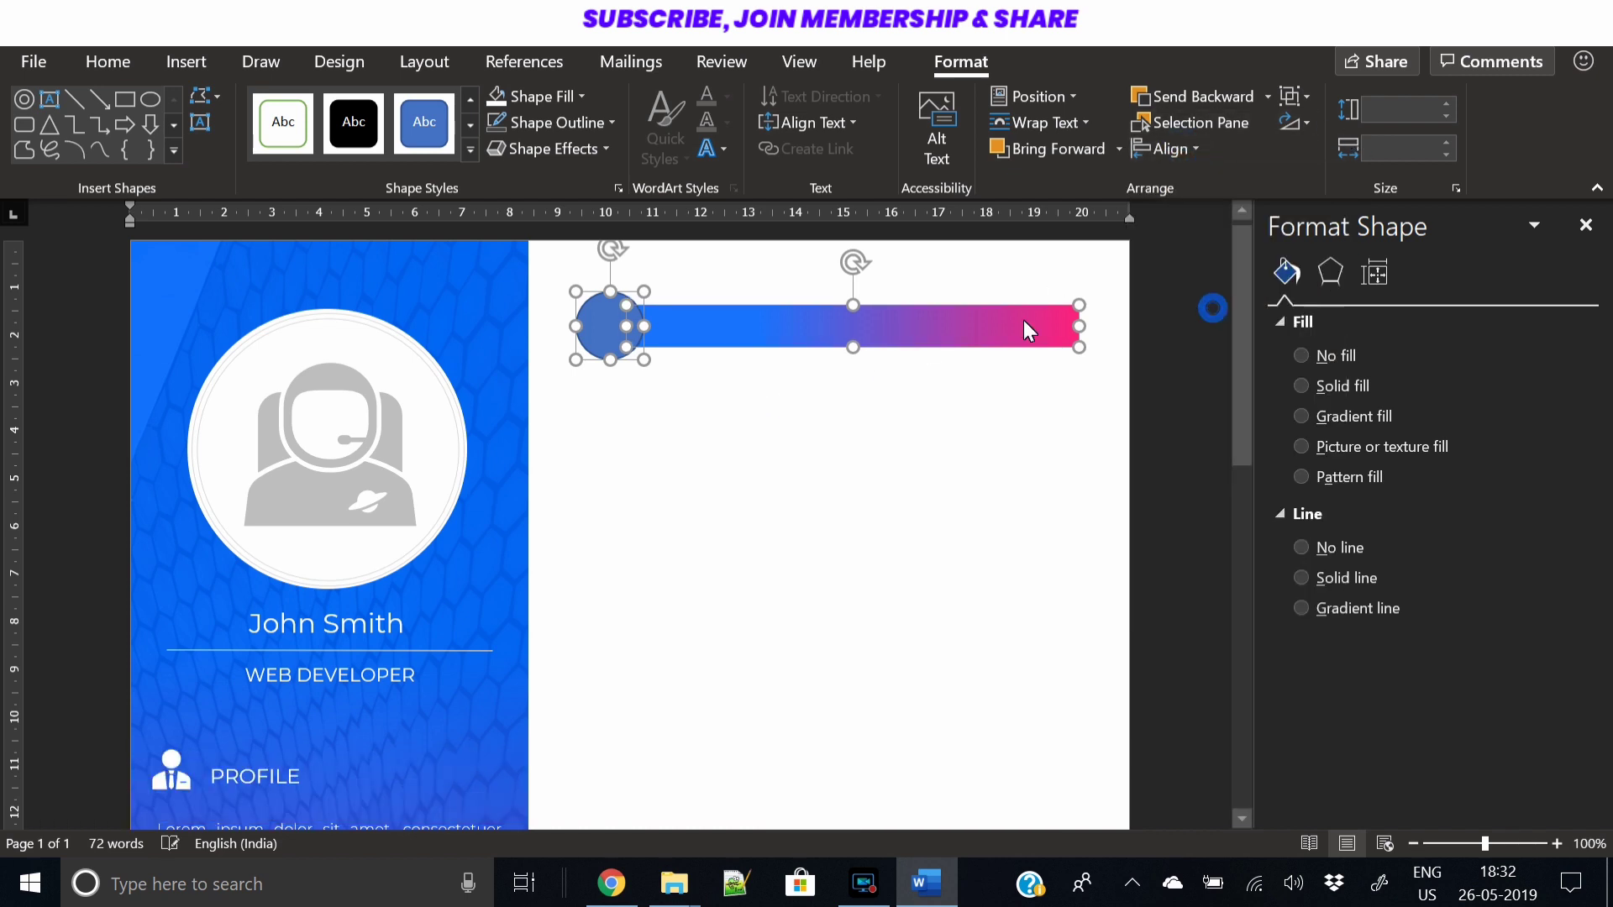
{"action": "left_click", "coordinate": [676, 379]}
Fill the circle white with a light 0.25 pt outline
{"action": "left_click", "coordinate": [612, 318]}
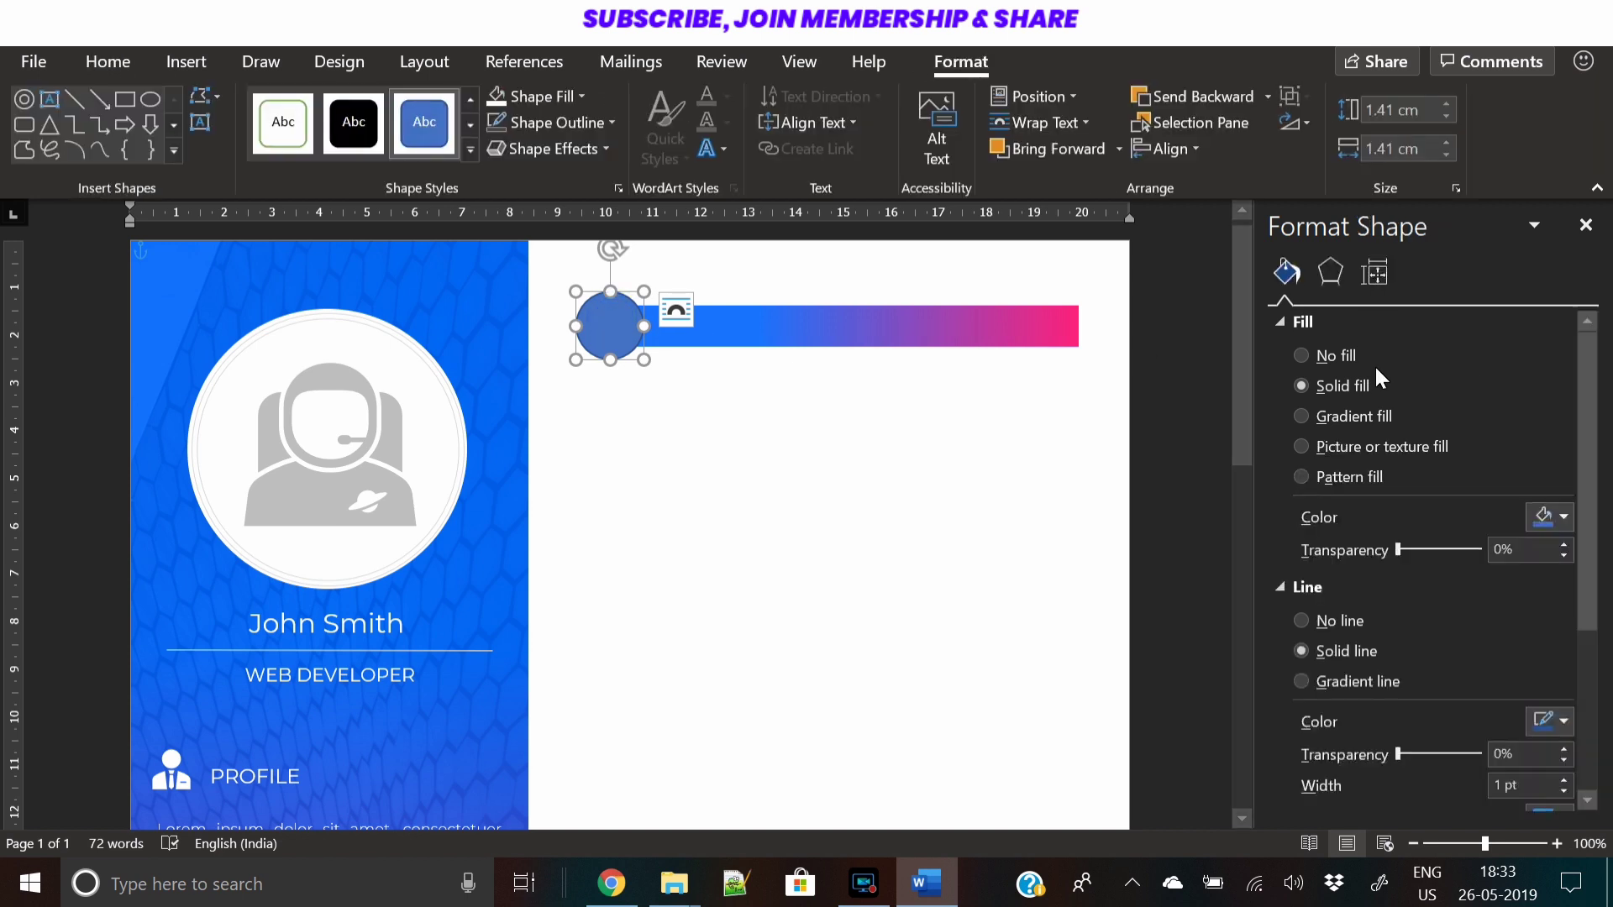
{"action": "left_click", "coordinate": [1550, 515]}
{"action": "left_click", "coordinate": [1413, 223]}
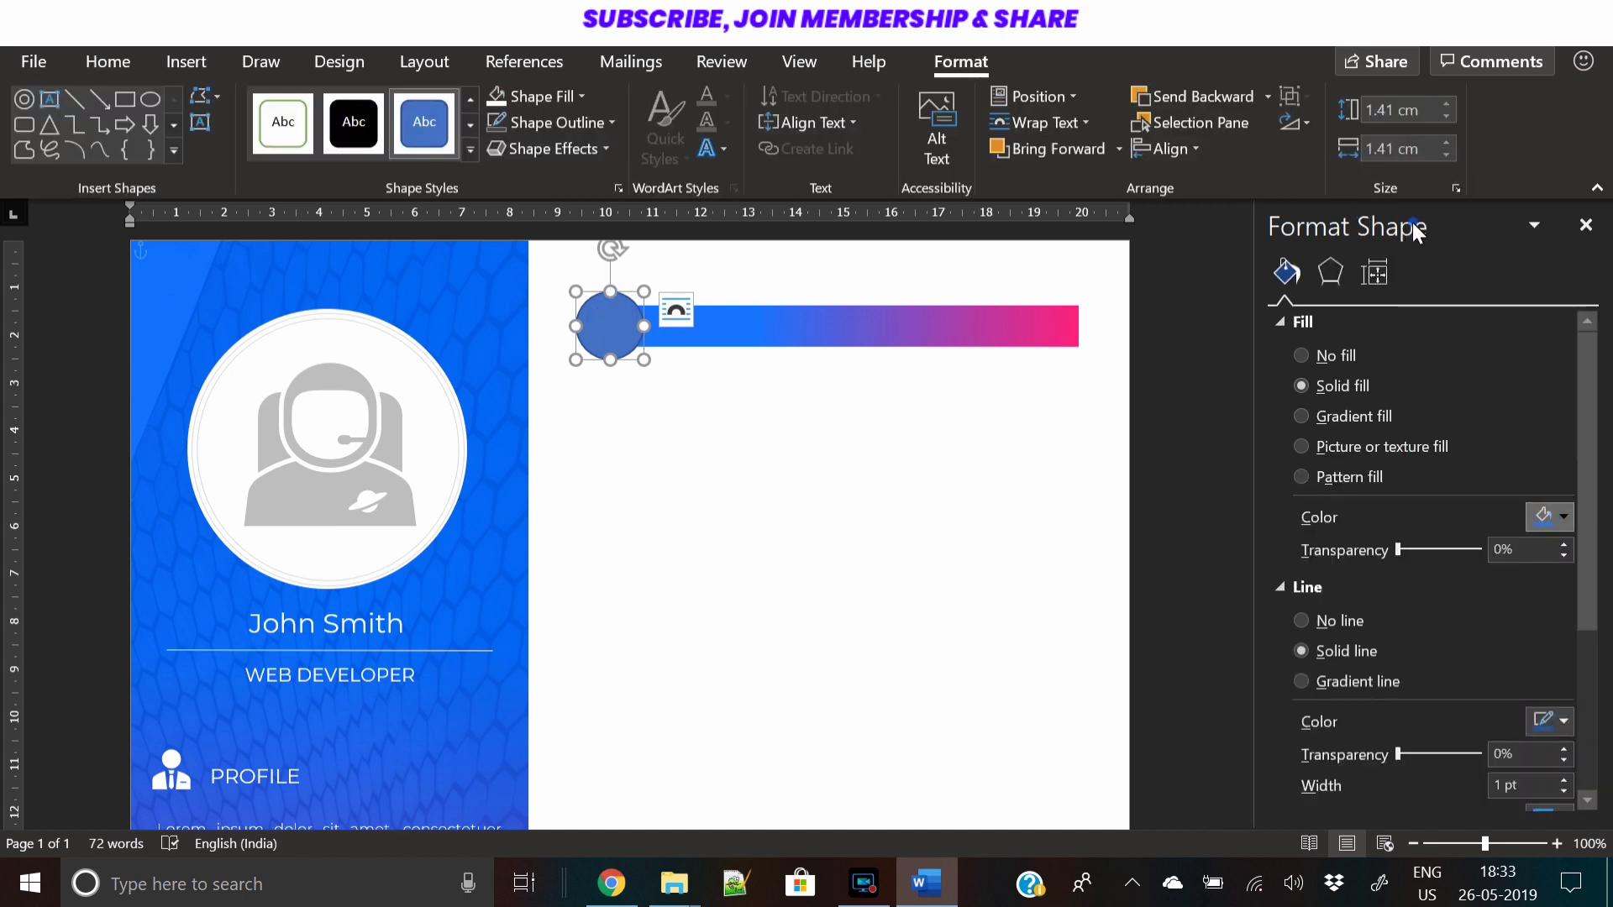
{"action": "left_click", "coordinate": [1562, 727]}
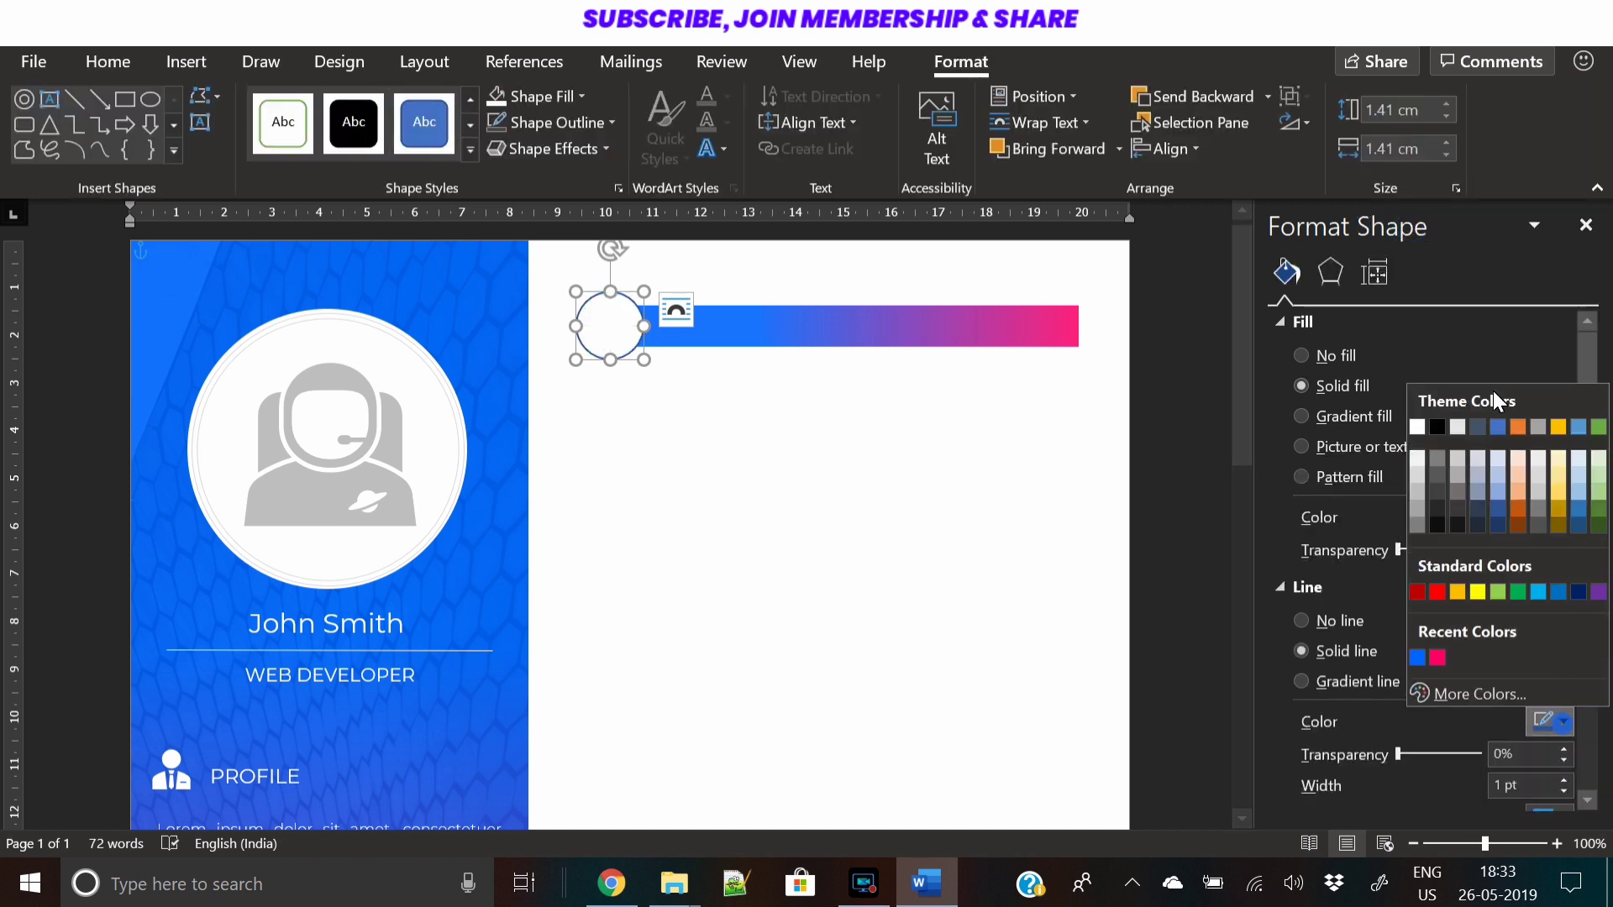
{"action": "left_click", "coordinate": [1412, 476]}
{"action": "triple_click", "coordinate": [1563, 791]}
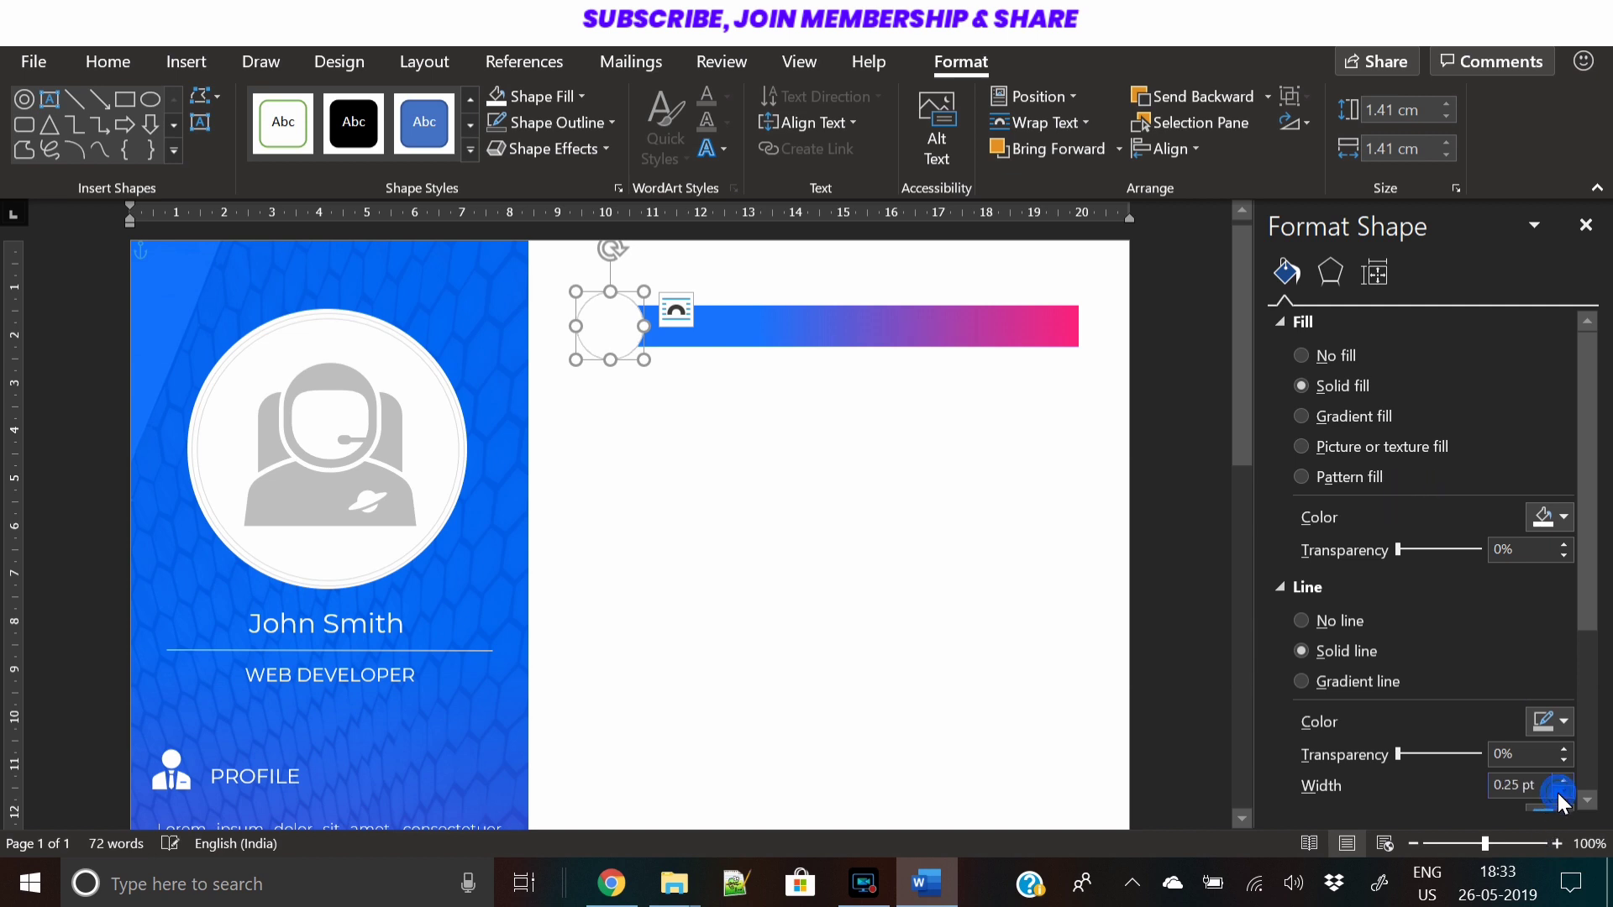
Shorten the gradient bar from its right end
{"action": "left_click", "coordinate": [865, 344]}
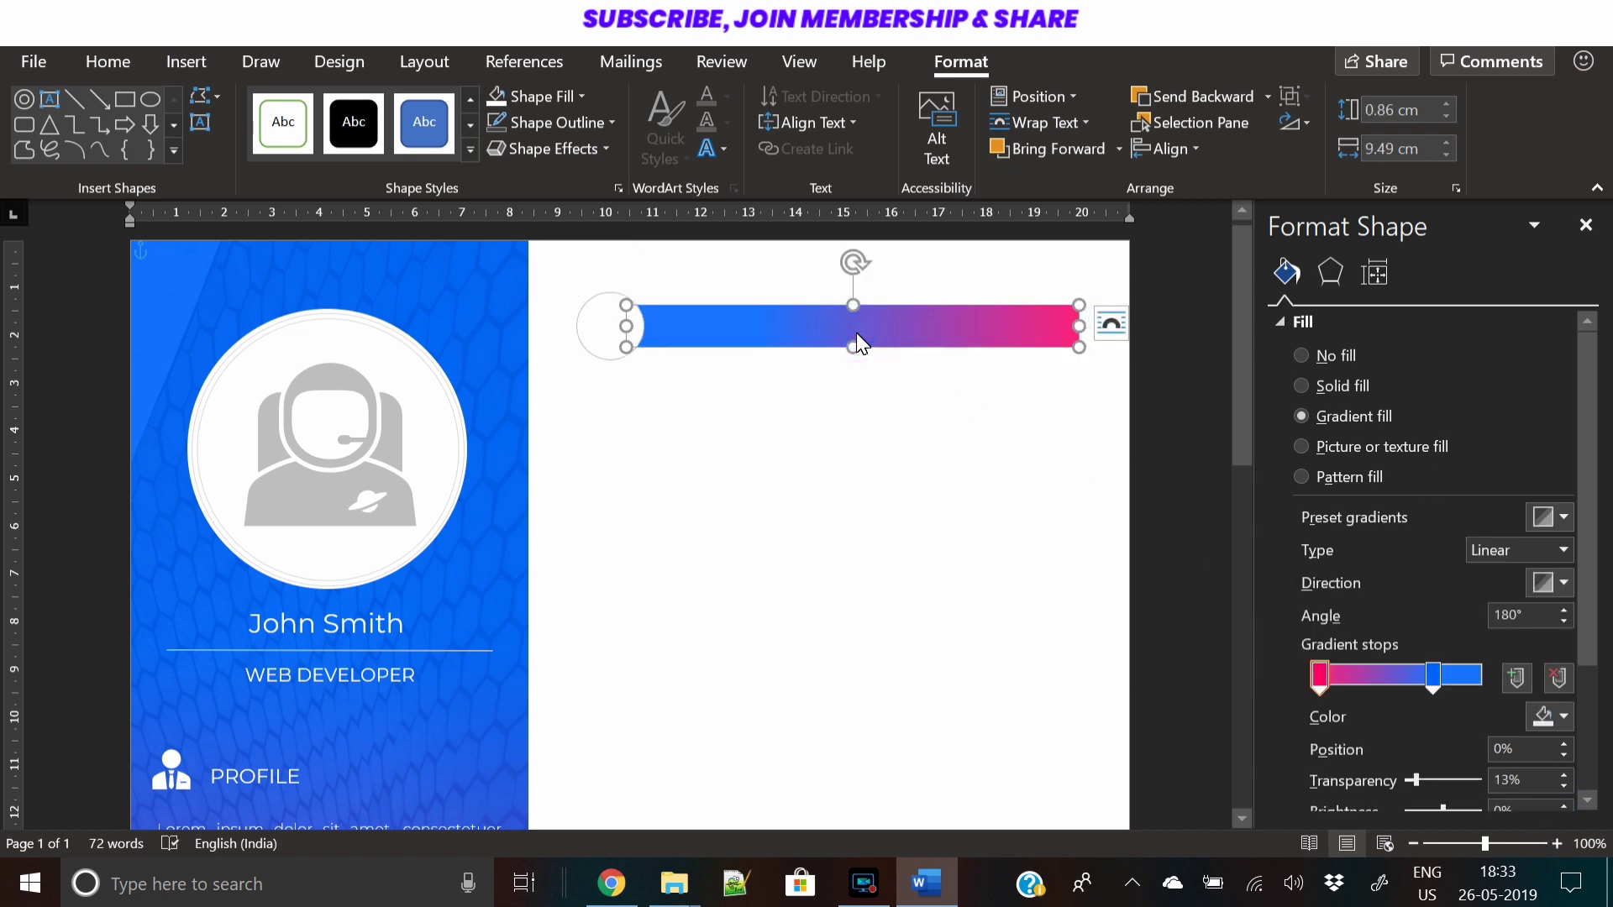
{"action": "left_click_drag", "start_coordinate": [1081, 327], "coordinate": [1041, 328]}
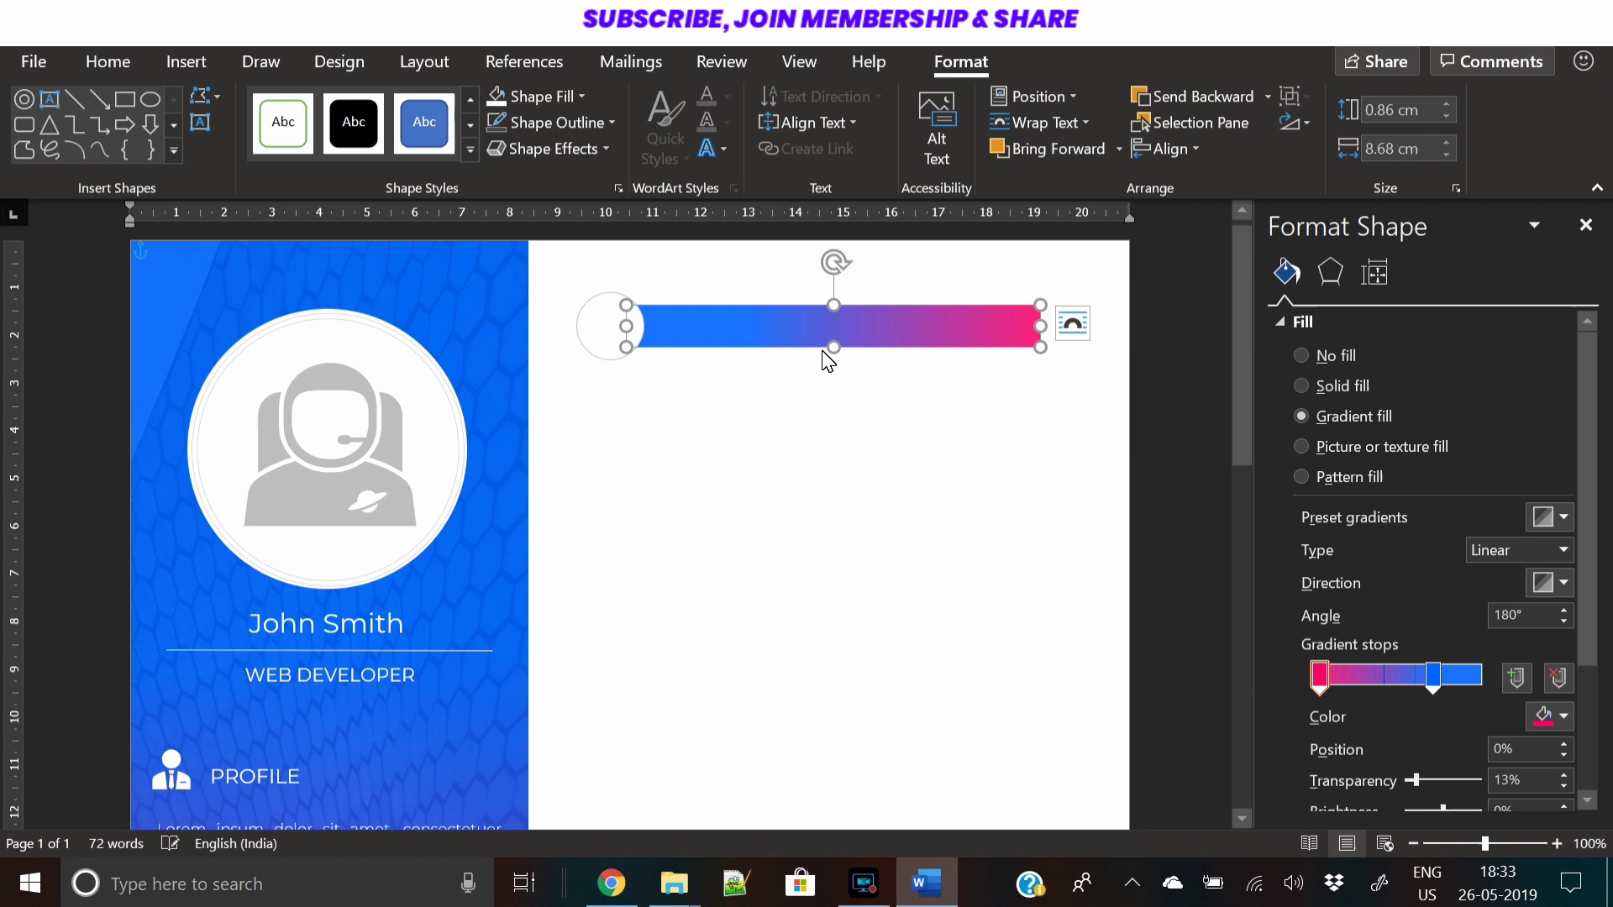
{"action": "left_click", "coordinate": [601, 346]}
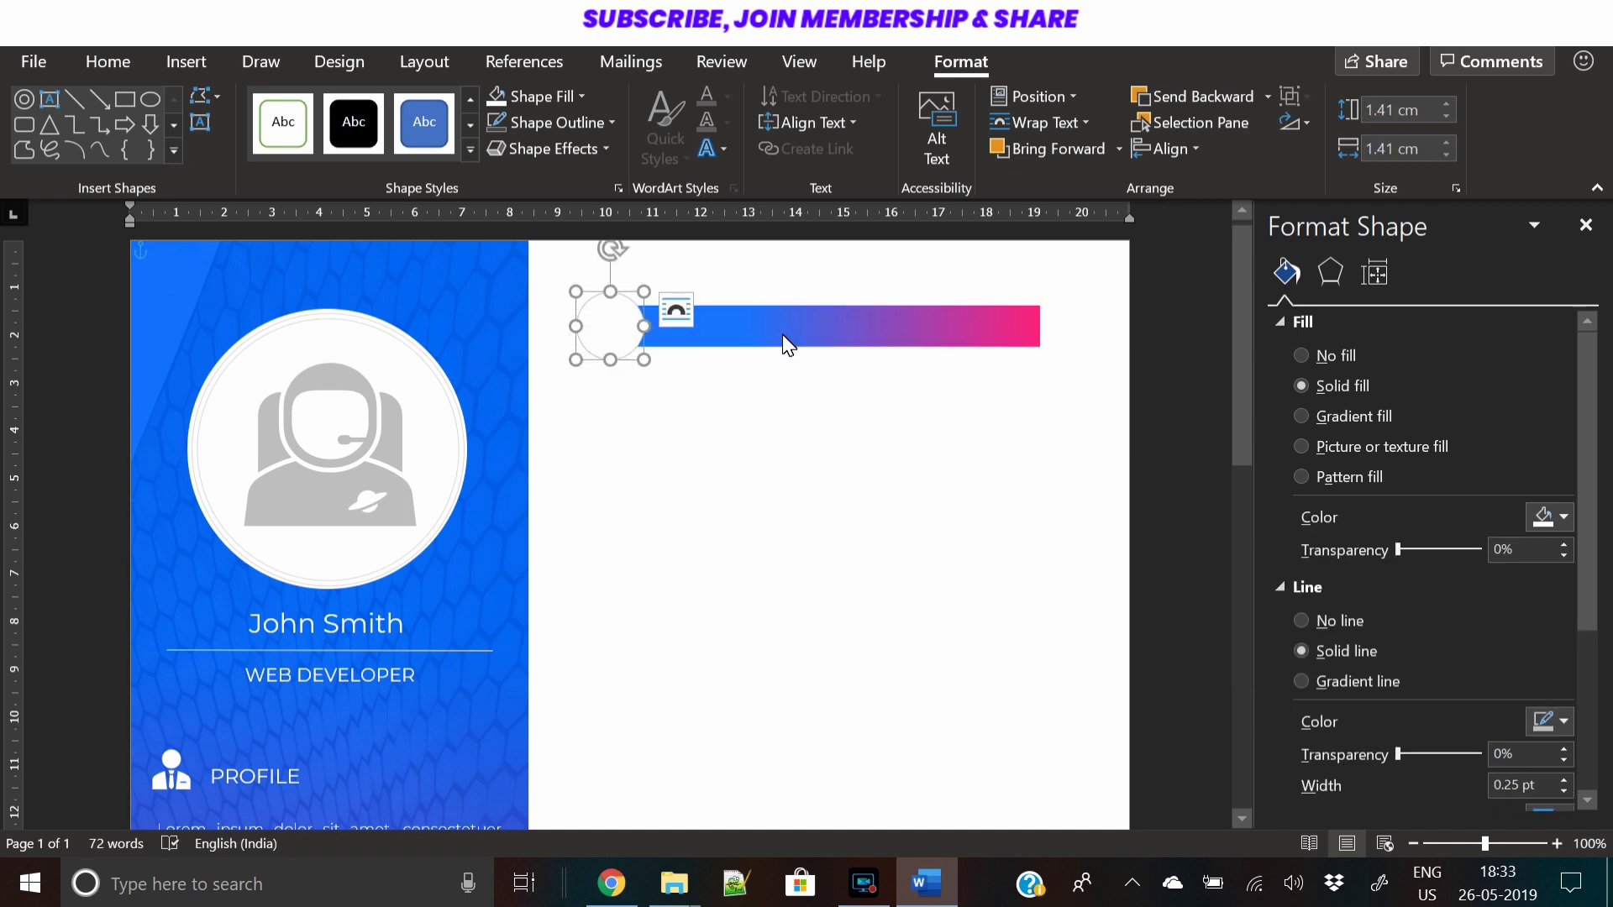
{"action": "left_click", "coordinate": [785, 341]}
Copy the PROFILE heading box onto the gradient bar and shorten it to fit
{"action": "left_click", "coordinate": [715, 388]}
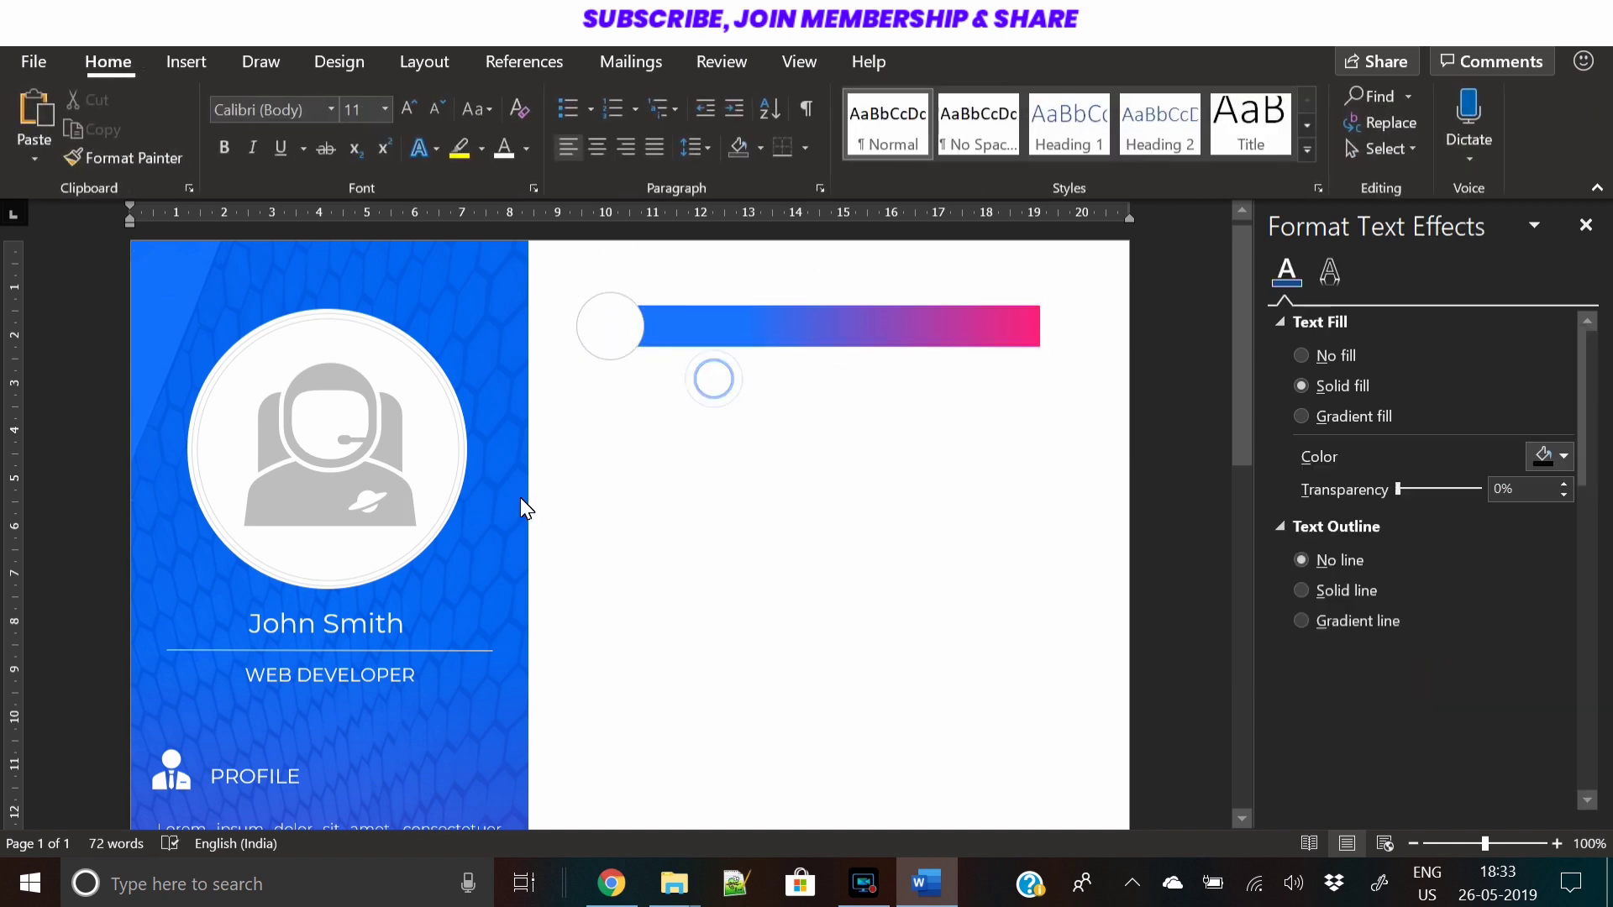
{"action": "left_click", "coordinate": [327, 690]}
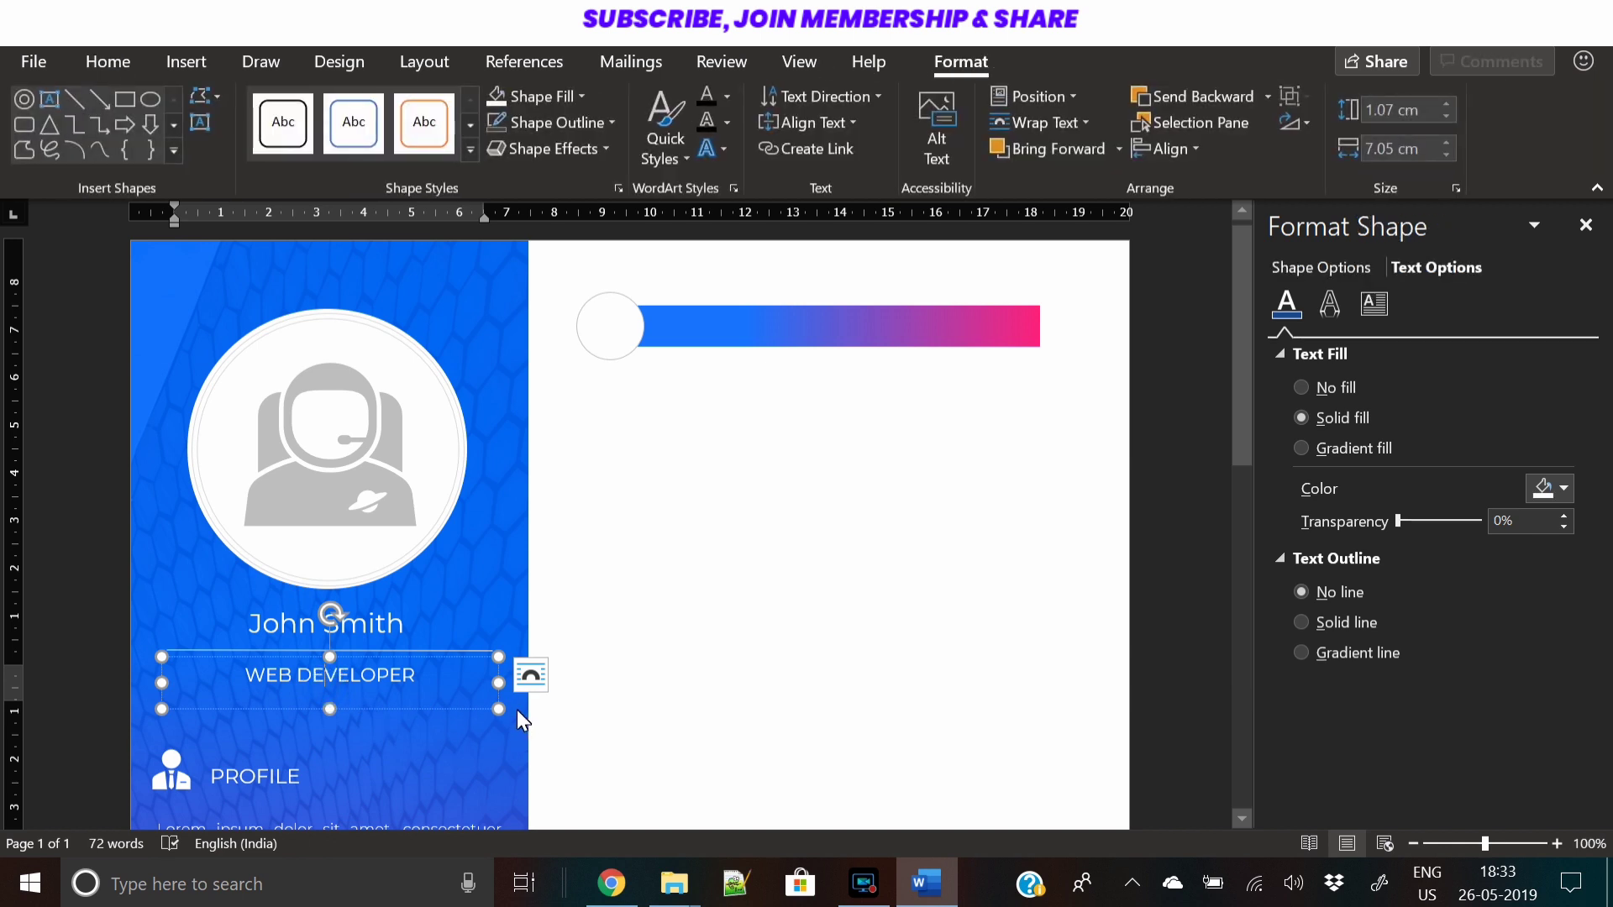
{"action": "left_click", "coordinate": [392, 619]}
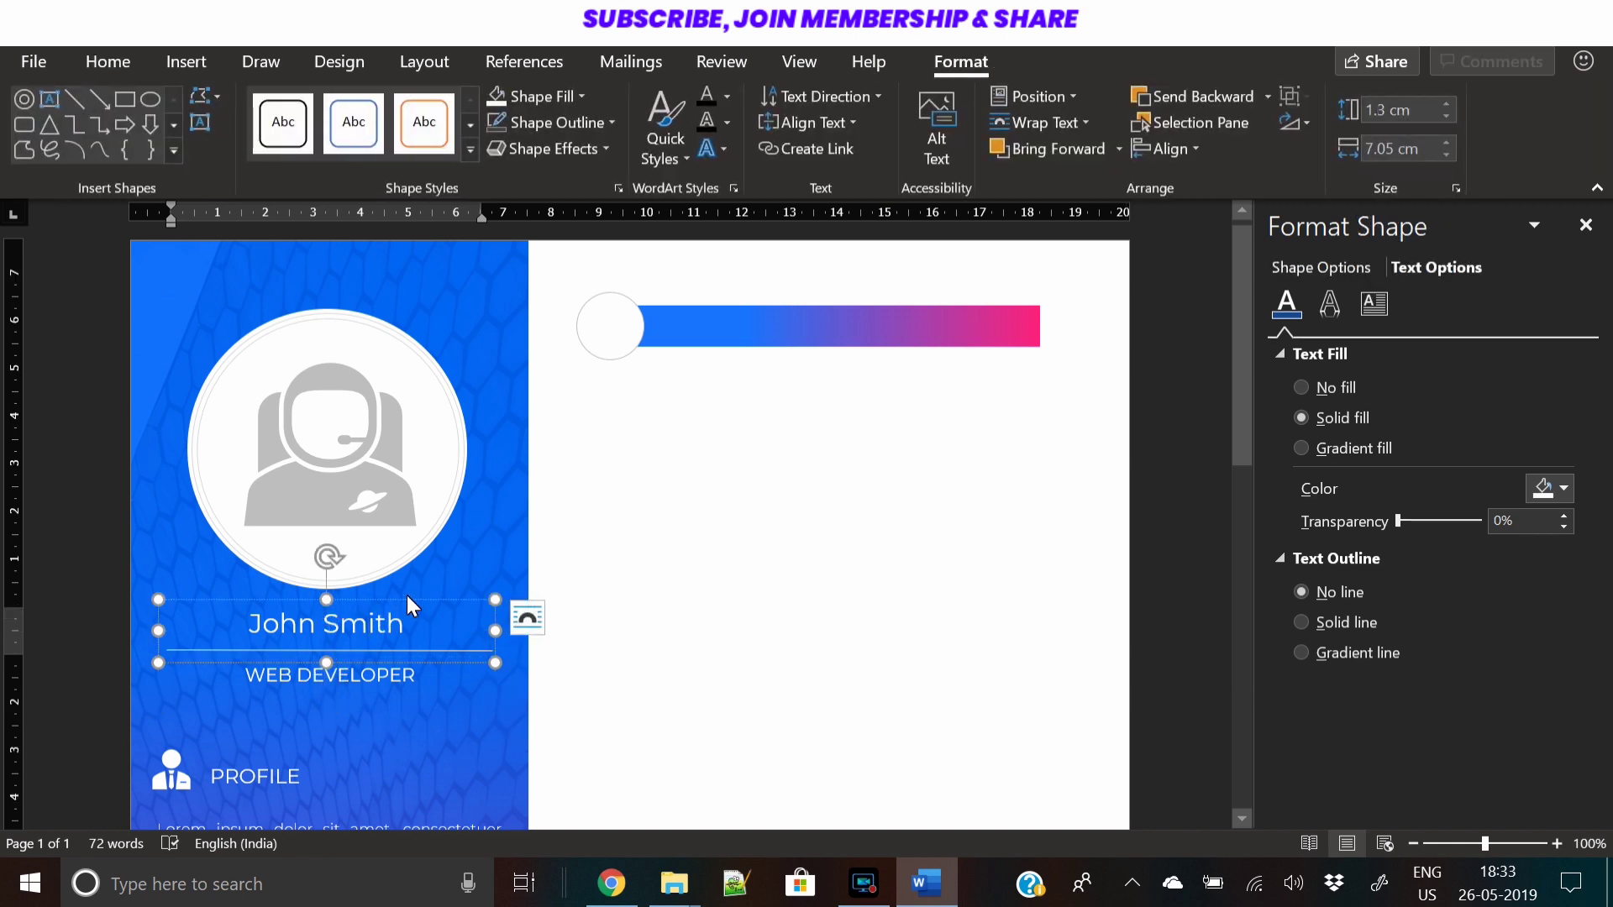
{"action": "left_click", "coordinate": [279, 766]}
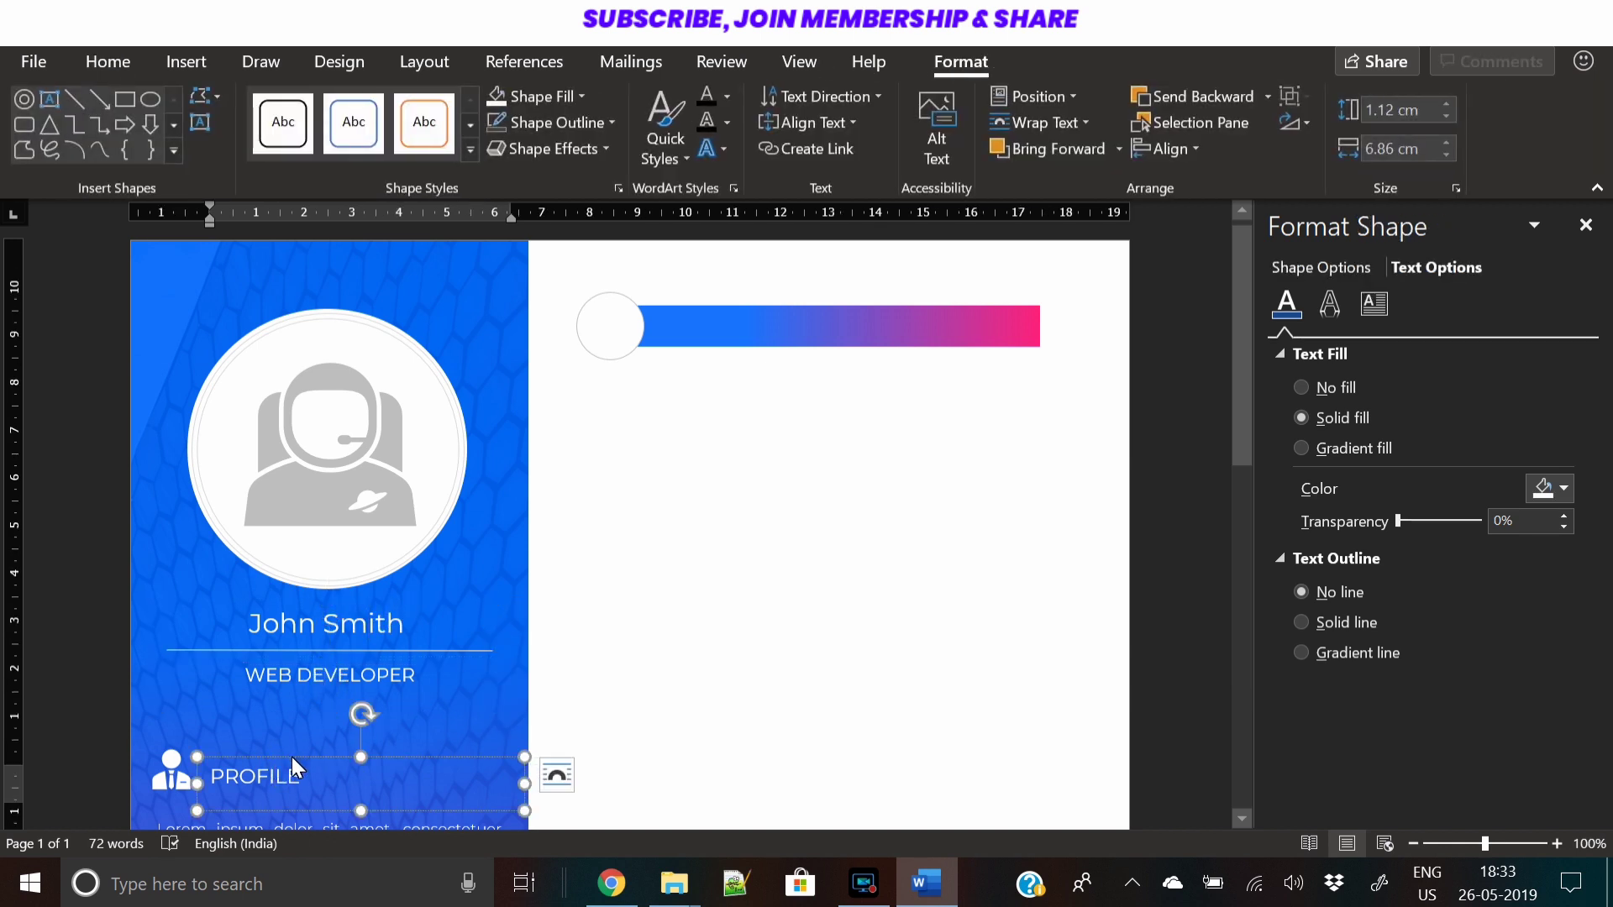
{"action": "left_click", "coordinate": [336, 770]}
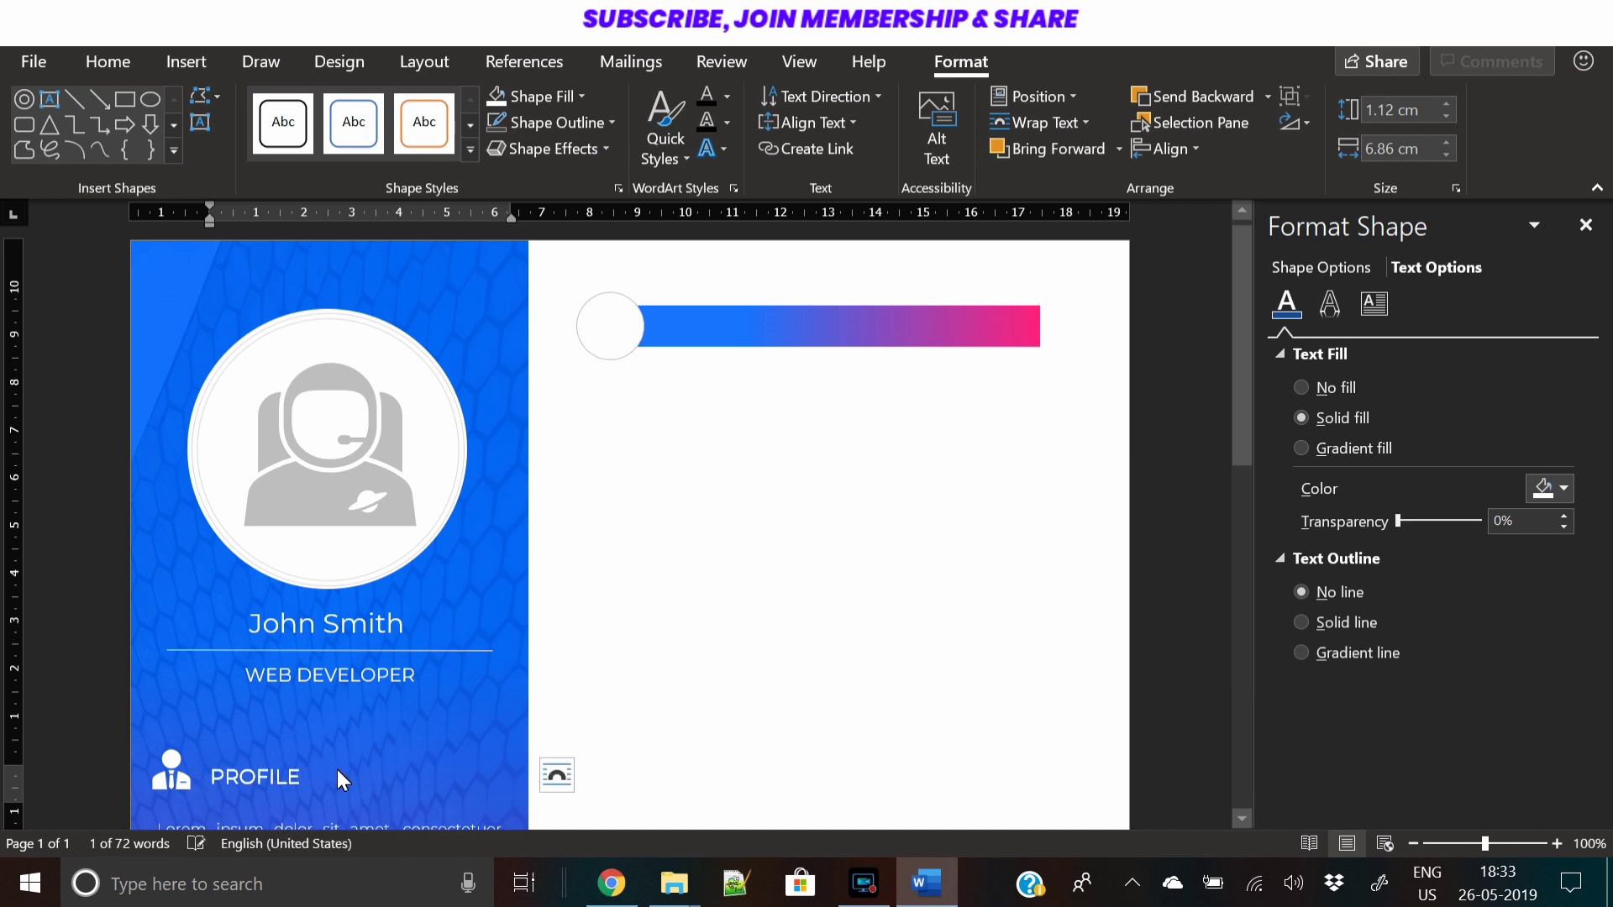
{"action": "left_click", "coordinate": [400, 759]}
{"action": "left_click_drag", "start_coordinate": [386, 756], "coordinate": [848, 304], "text": "ctrl"}
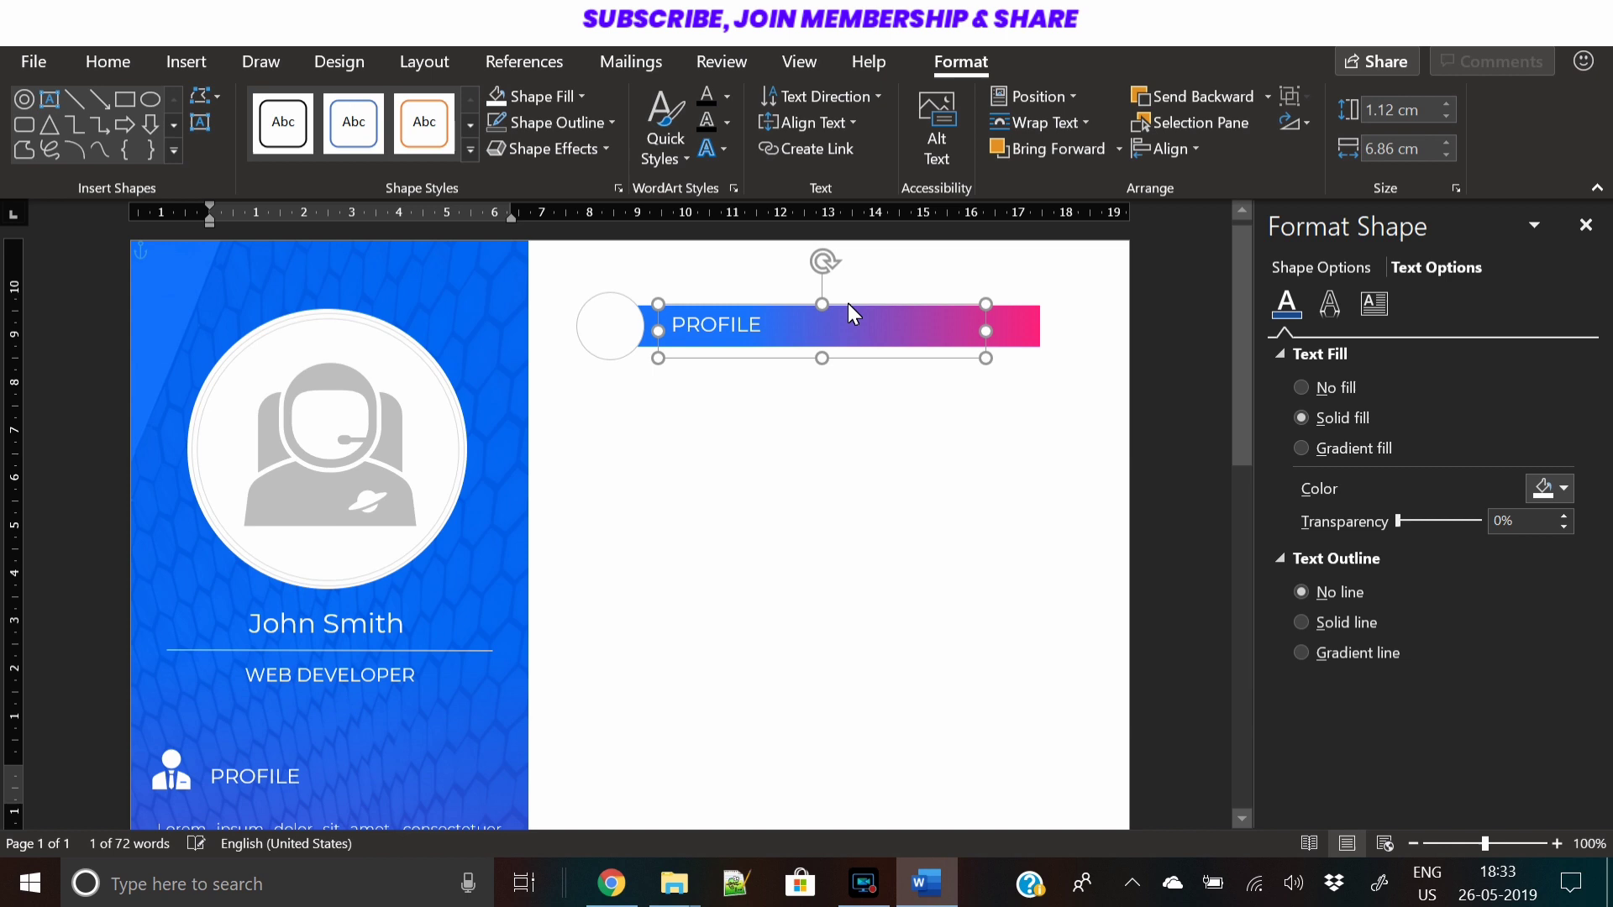
{"action": "left_click_drag", "start_coordinate": [821, 358], "coordinate": [785, 305]}
Retype the copied heading as 'JOB EXPERIENCE'
{"action": "double_click", "coordinate": [724, 325]}
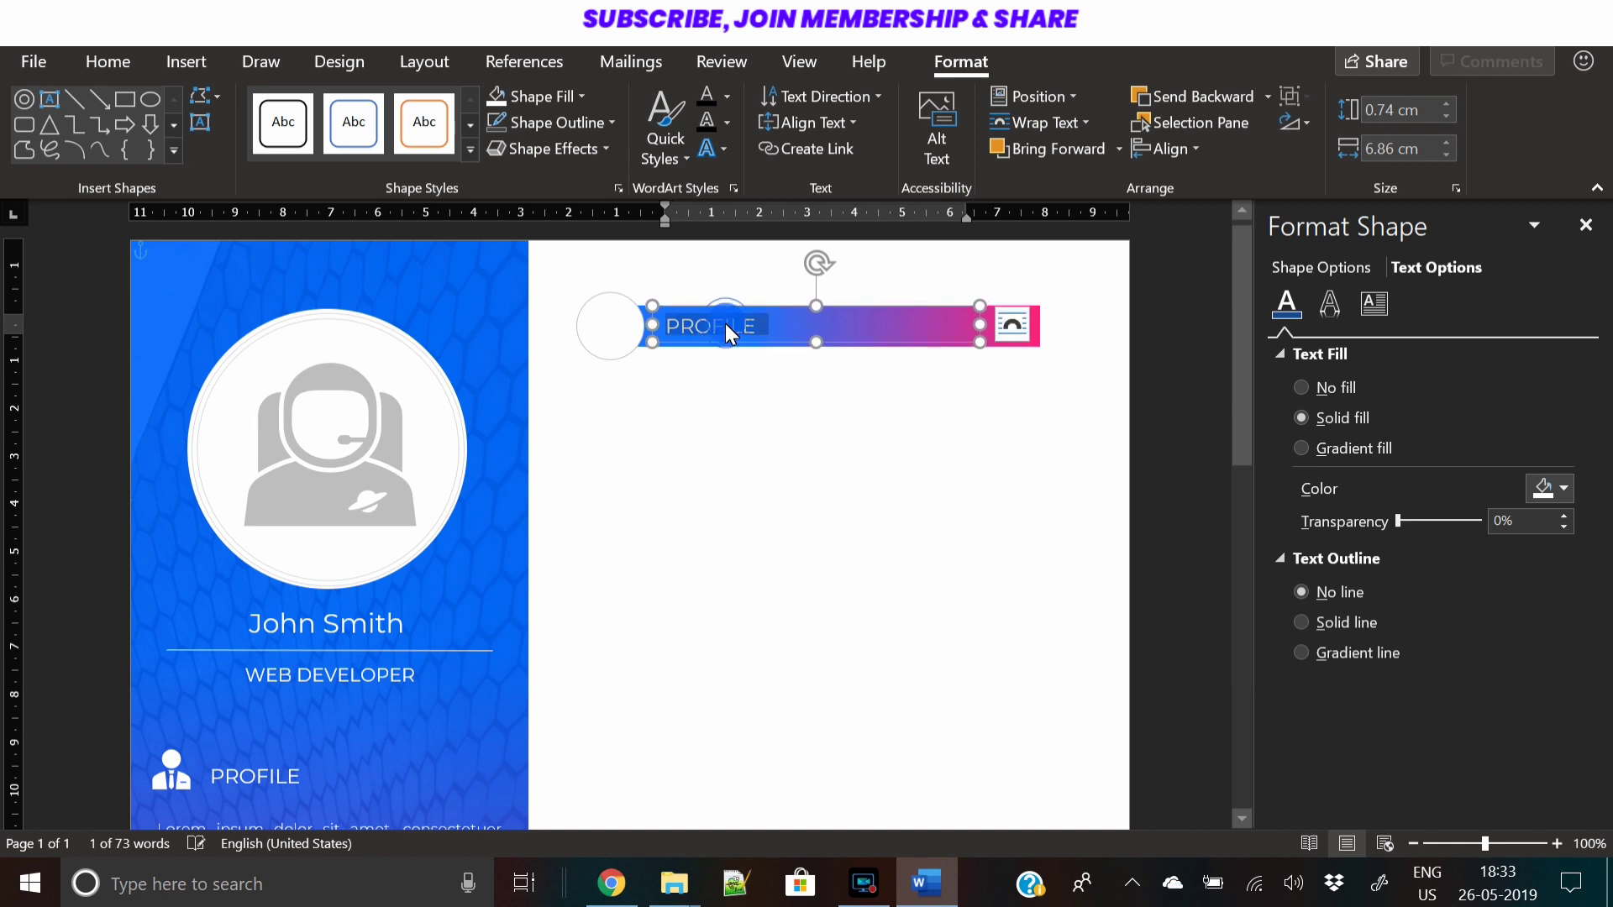
{"action": "type", "text": "JOB E"}
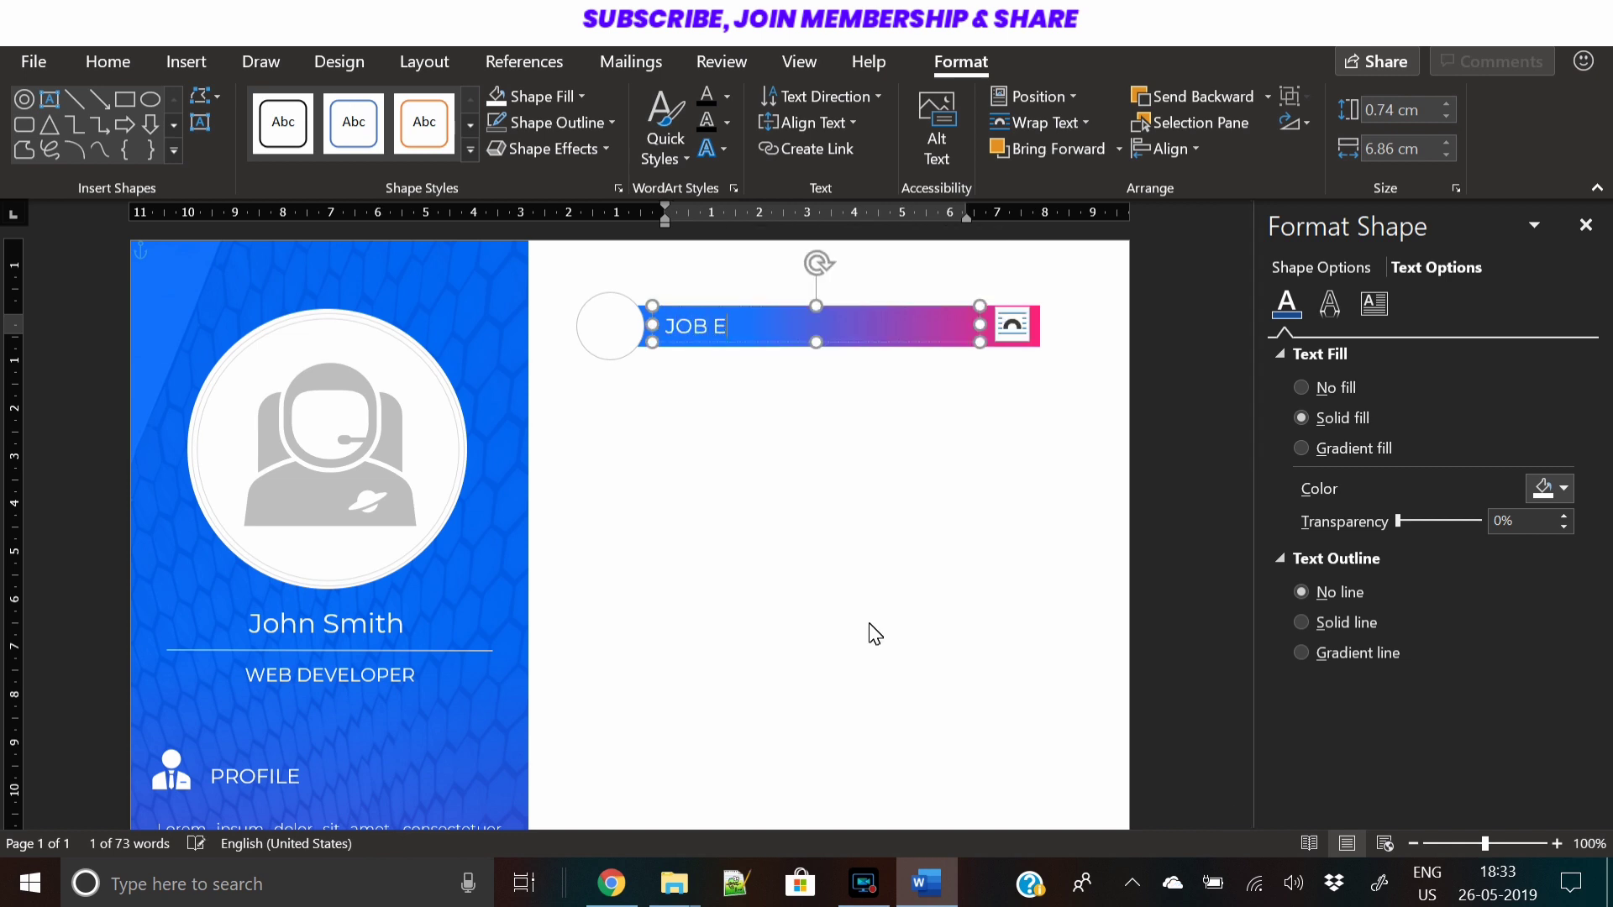
{"action": "type", "text": "XPERIENCE"}
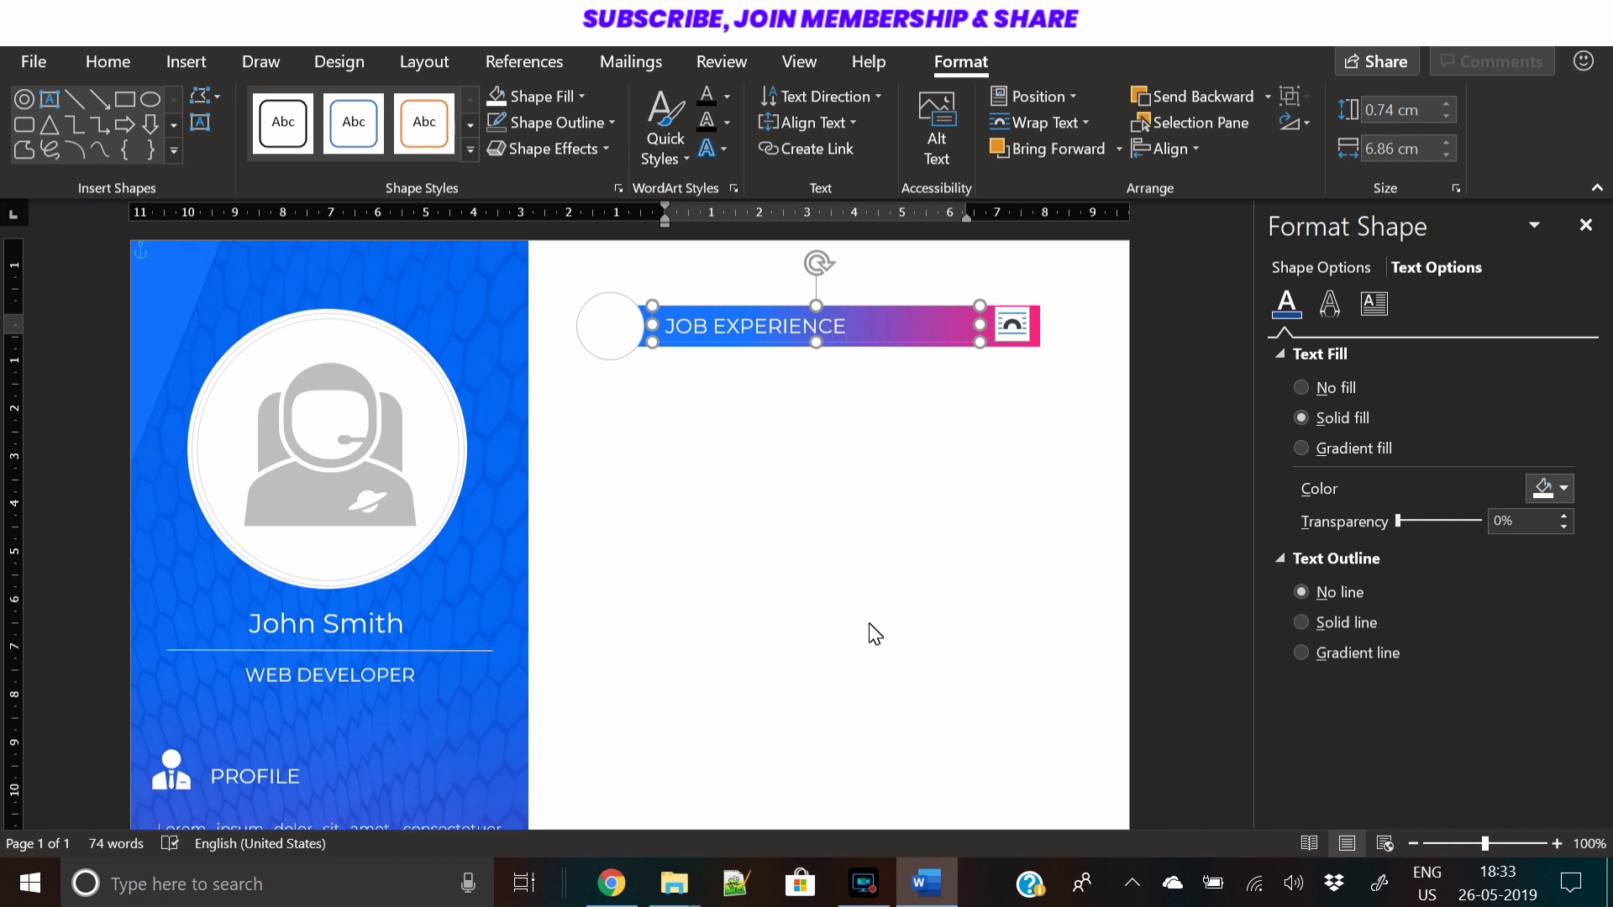
{"action": "key", "text": "ctrl+a"}
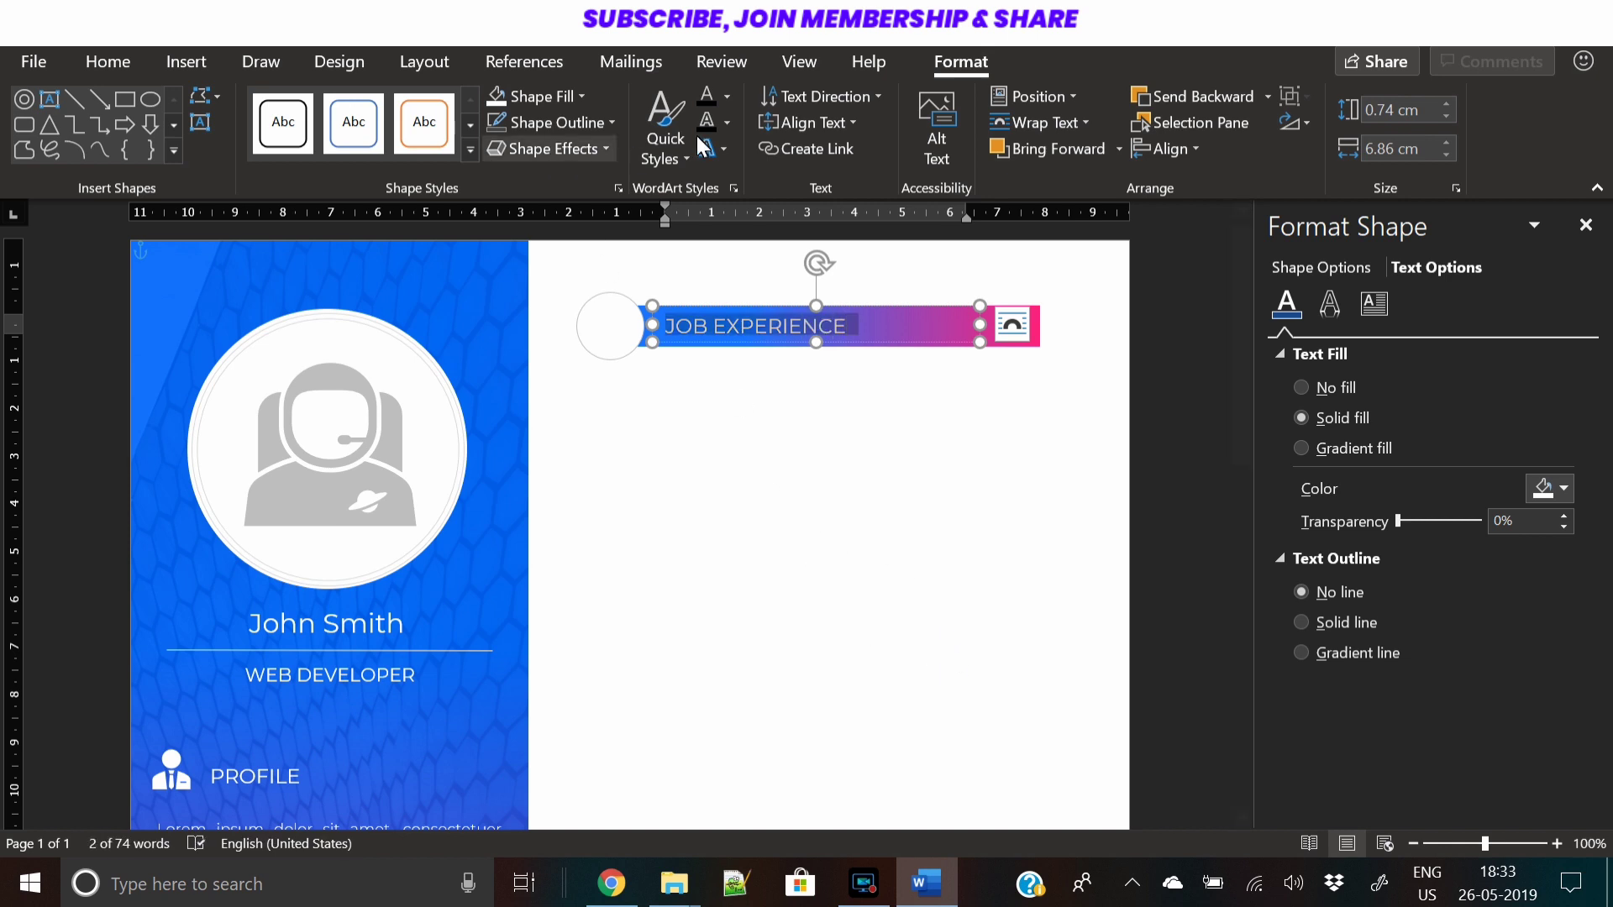
{"action": "left_click", "coordinate": [813, 471]}
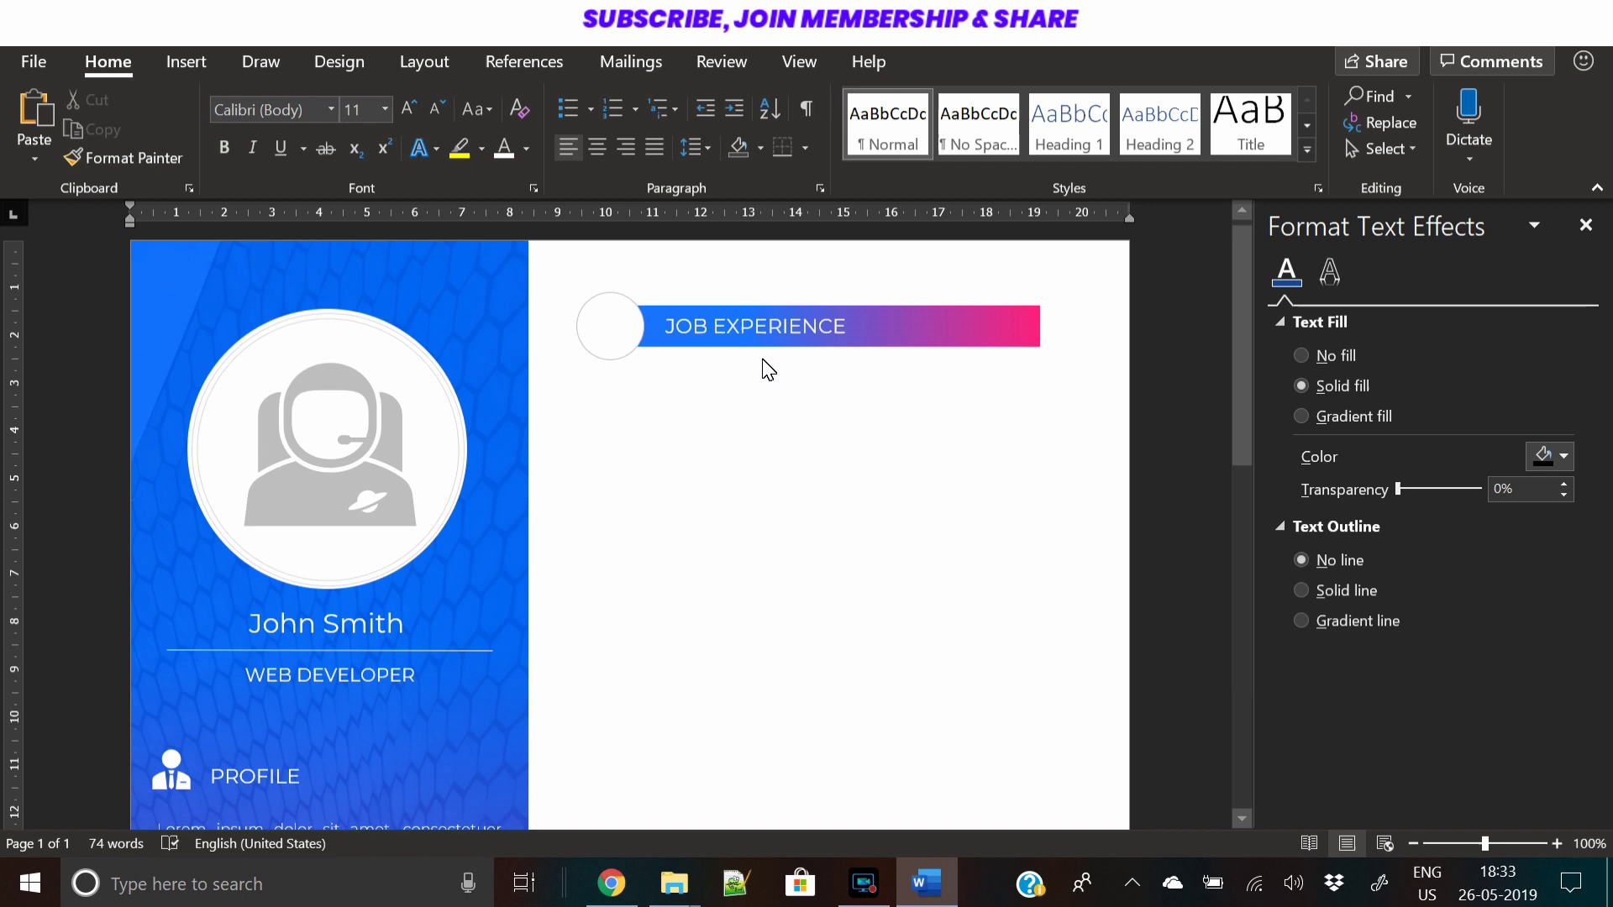
Switch the circle's outline to a gradient line and remove the middle gradient stops
{"action": "left_click", "coordinate": [625, 356]}
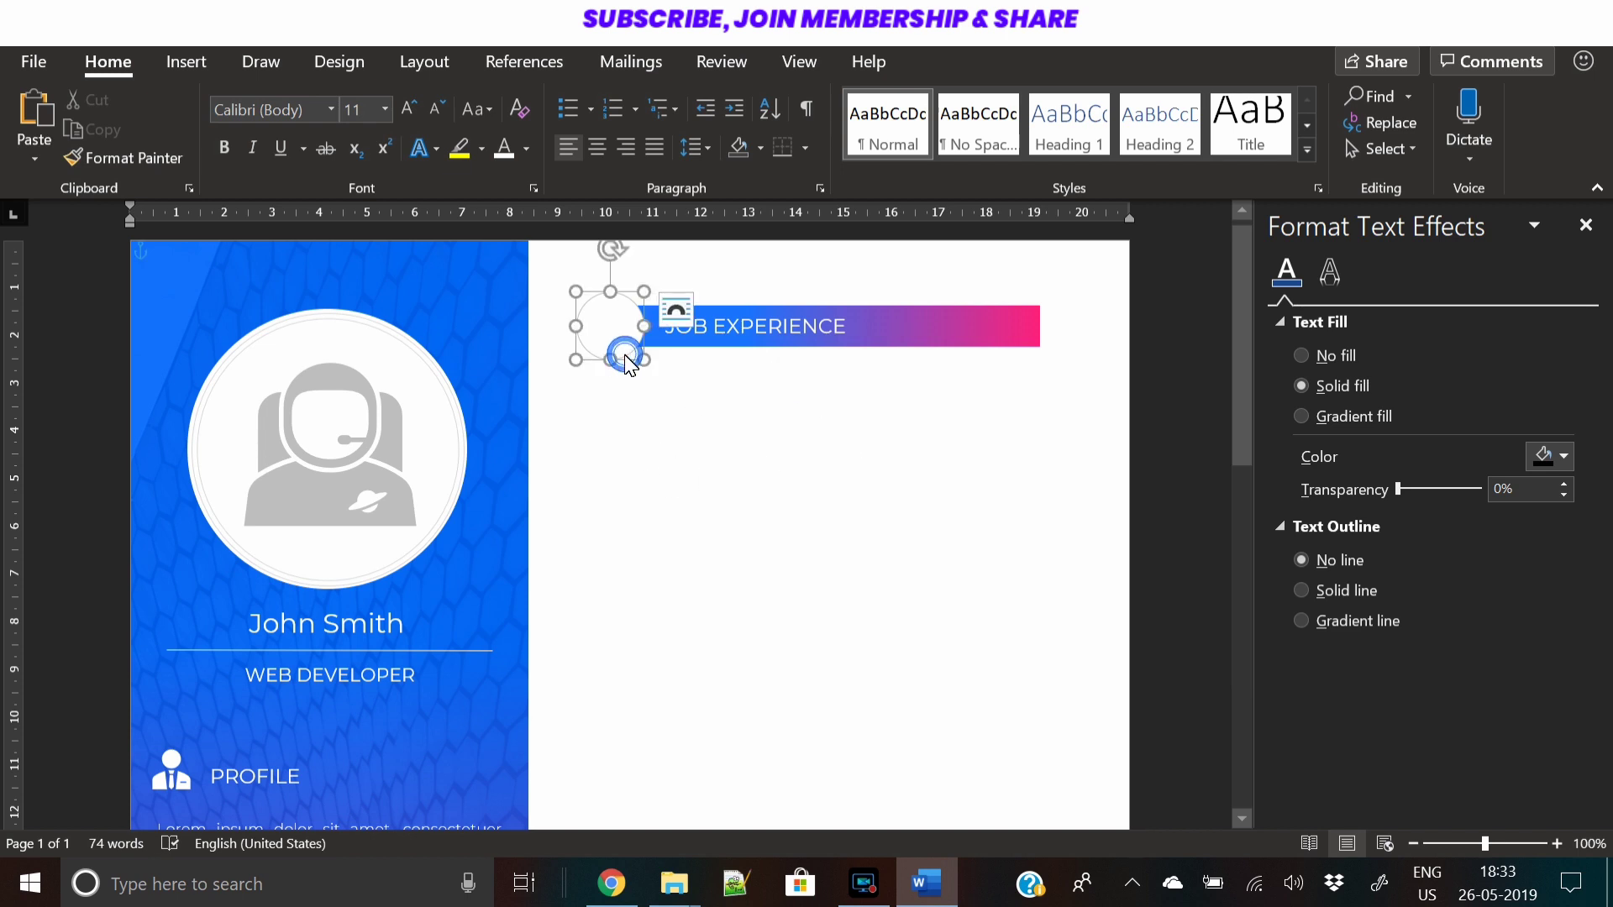
{"action": "left_click", "coordinate": [1383, 681]}
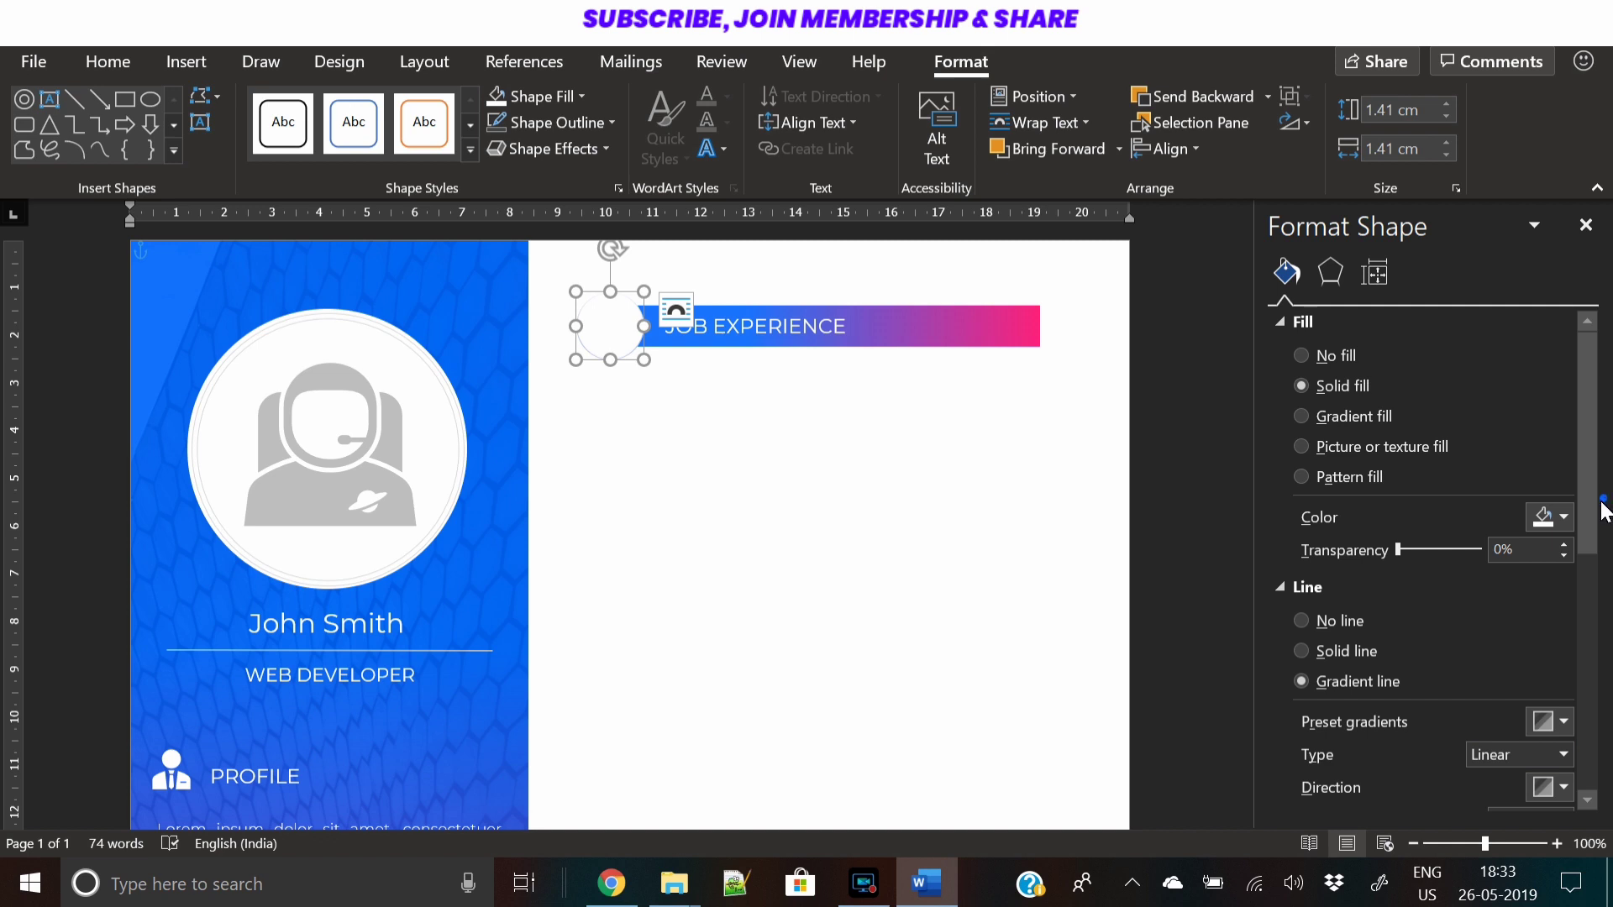
{"action": "left_click_drag", "start_coordinate": [1604, 513], "coordinate": [1572, 611]}
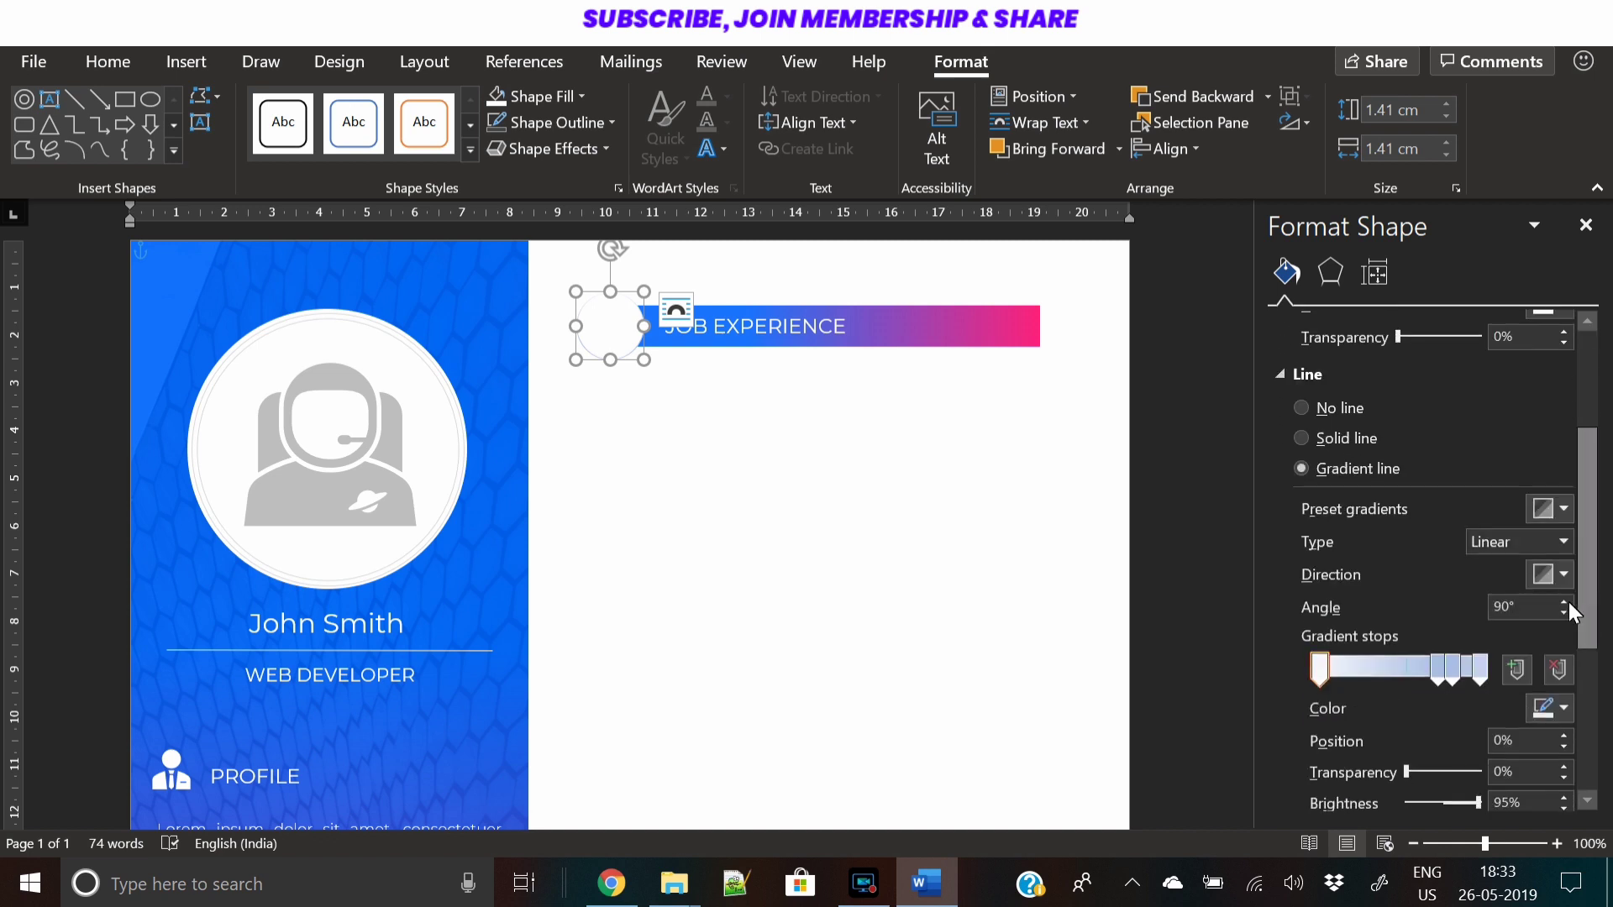
{"action": "left_click", "coordinate": [1558, 670]}
{"action": "left_click", "coordinate": [1449, 670]}
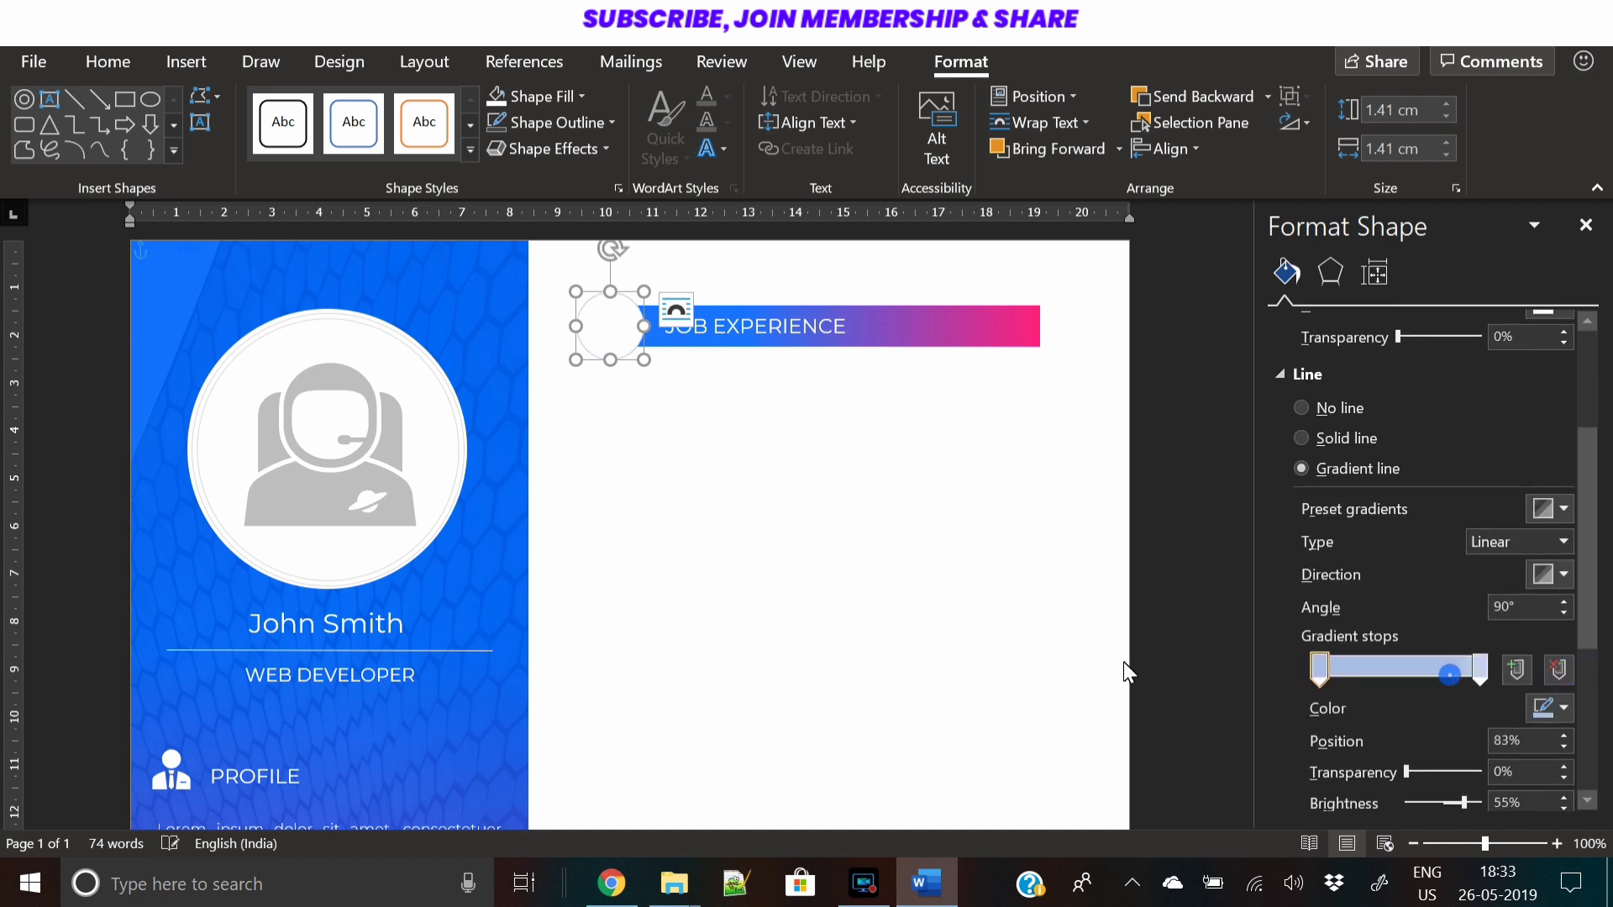
{"action": "left_click", "coordinate": [1558, 670]}
Make the left outline stop pink and the right stop blue, at a 90° direction
{"action": "left_click", "coordinate": [1549, 708]}
{"action": "left_click", "coordinate": [1436, 640]}
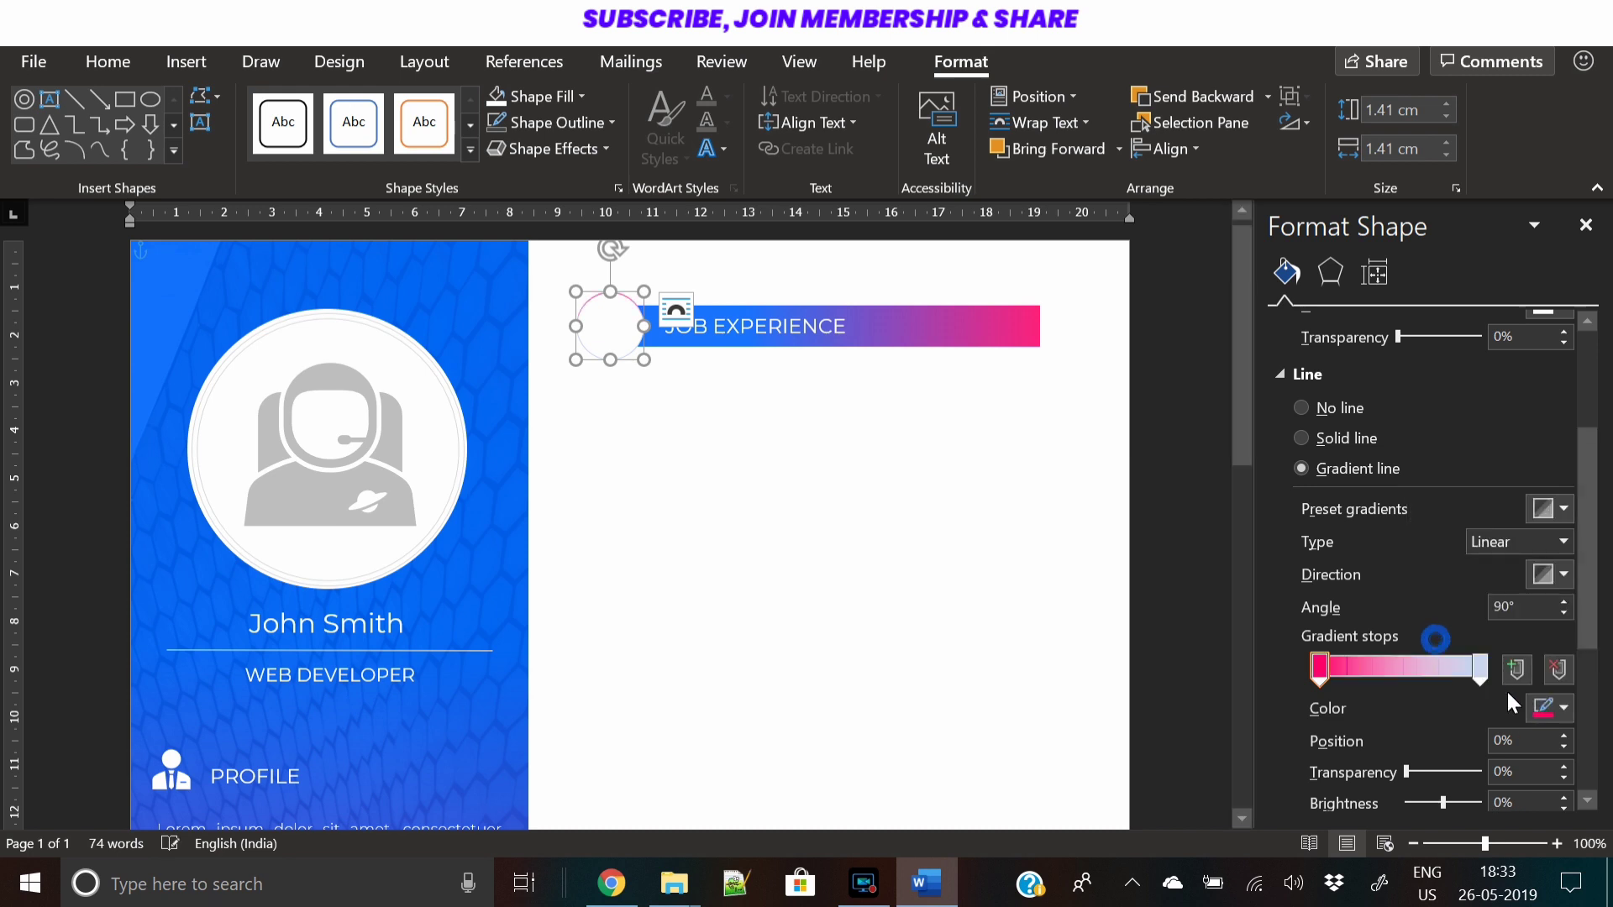
{"action": "left_click", "coordinate": [1479, 670]}
{"action": "left_click", "coordinate": [1552, 708]}
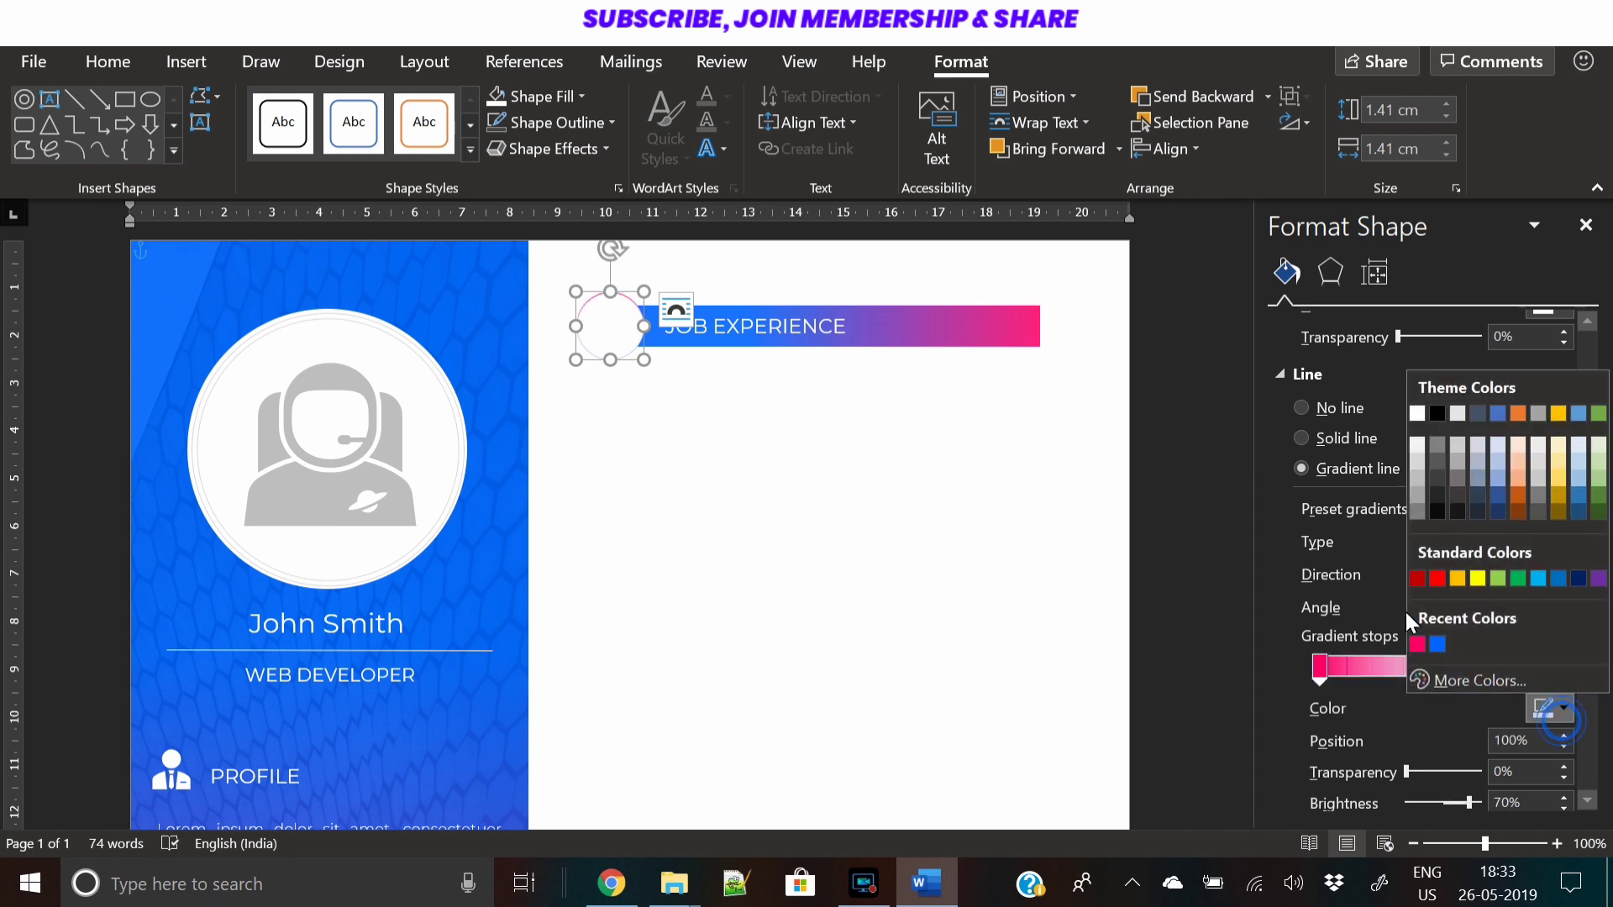
{"action": "left_click", "coordinate": [1437, 643]}
{"action": "left_click", "coordinate": [1552, 574]}
{"action": "left_click", "coordinate": [1418, 712]}
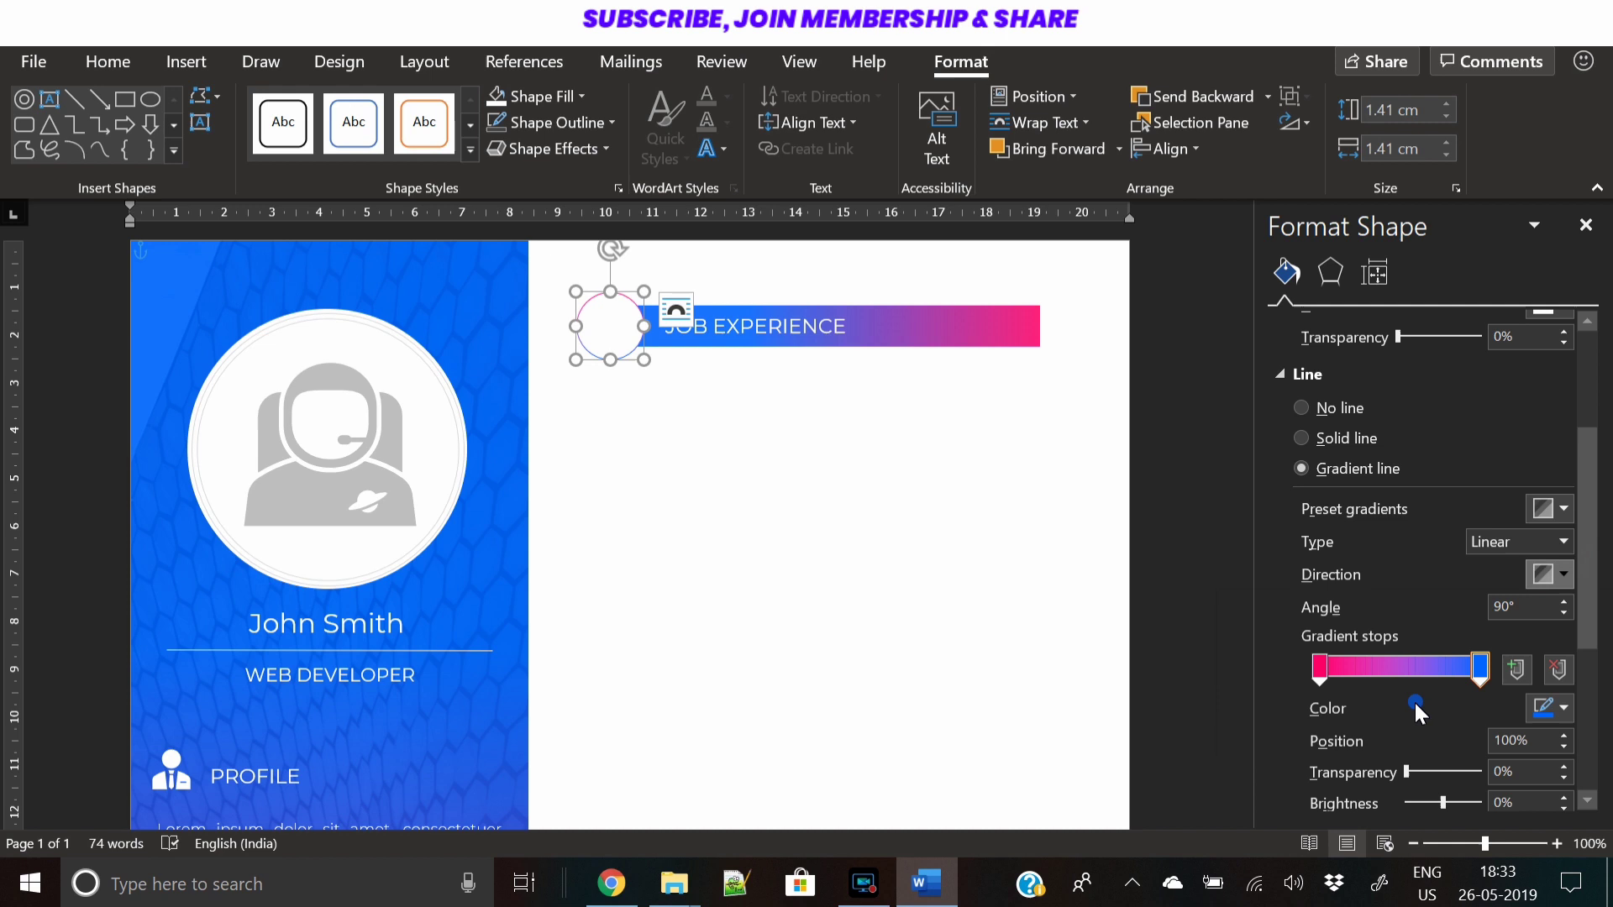
{"action": "left_click", "coordinate": [849, 476]}
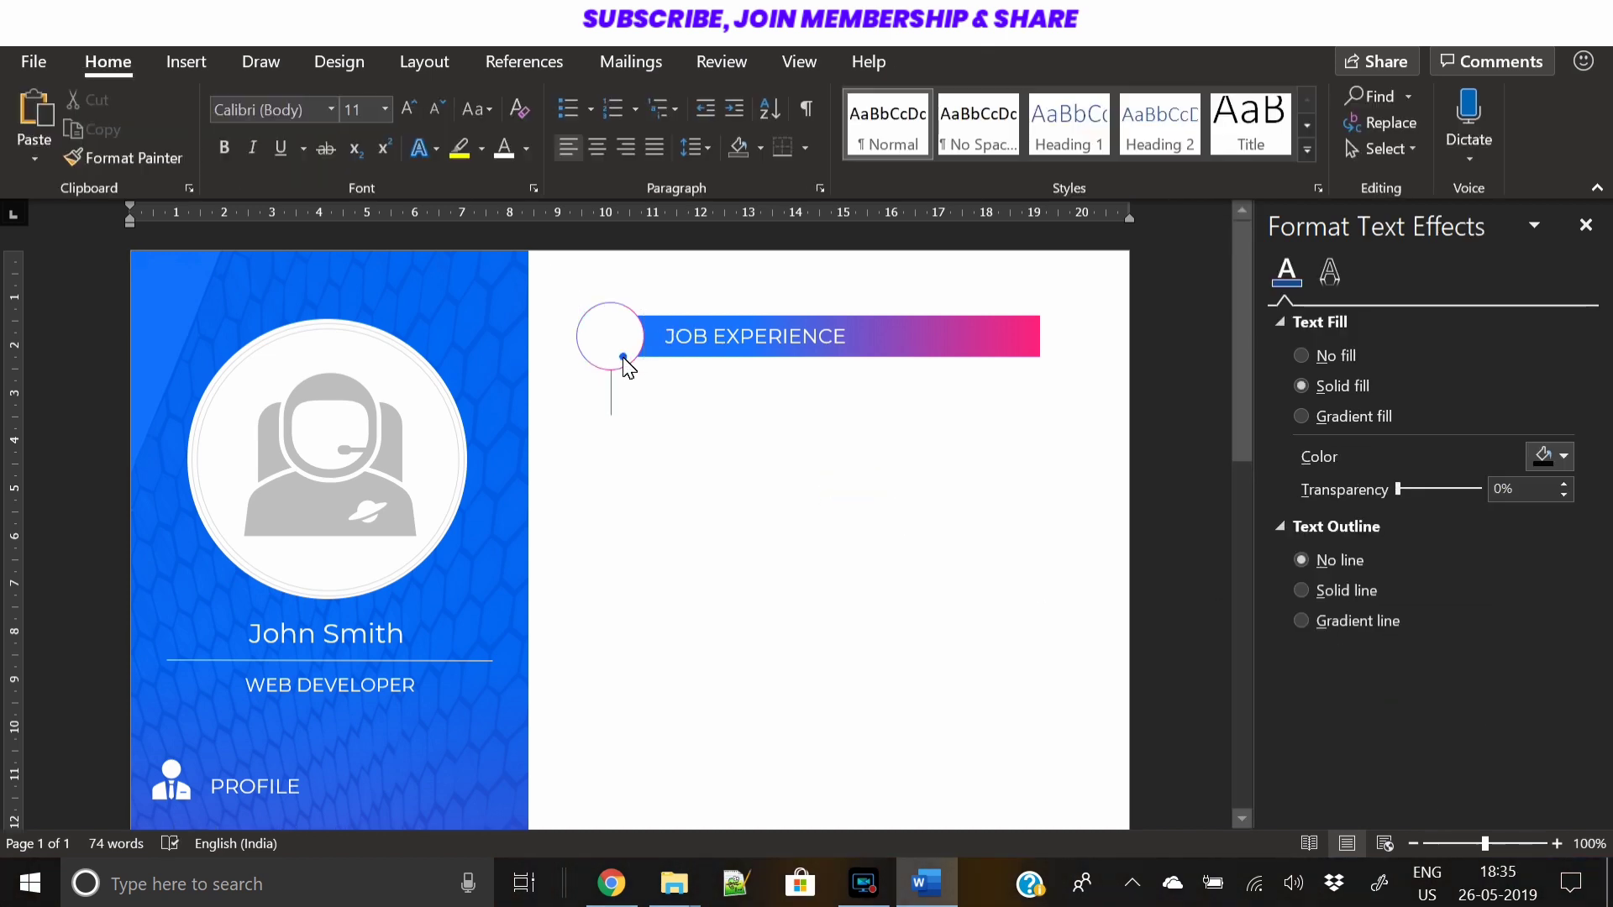
{"action": "left_click", "coordinate": [624, 360]}
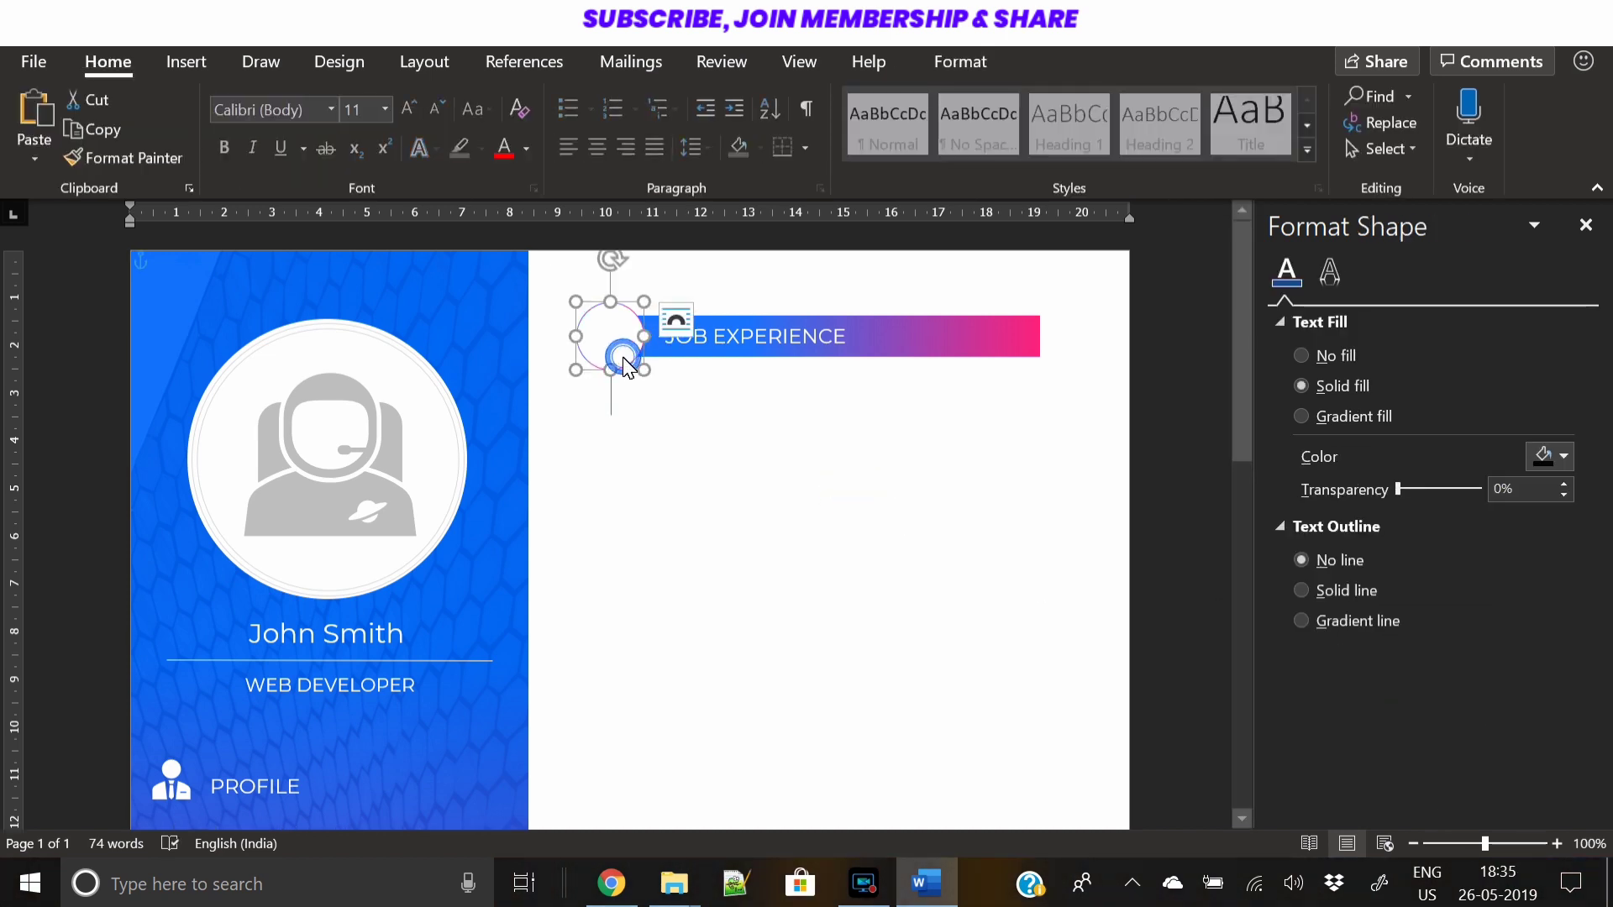
Duplicate the gradient-outlined circle and position the copy on the timeline line below the top circle
{"action": "left_click_drag", "start_coordinate": [623, 359], "coordinate": [655, 483]}
{"action": "left_click", "coordinate": [682, 494]}
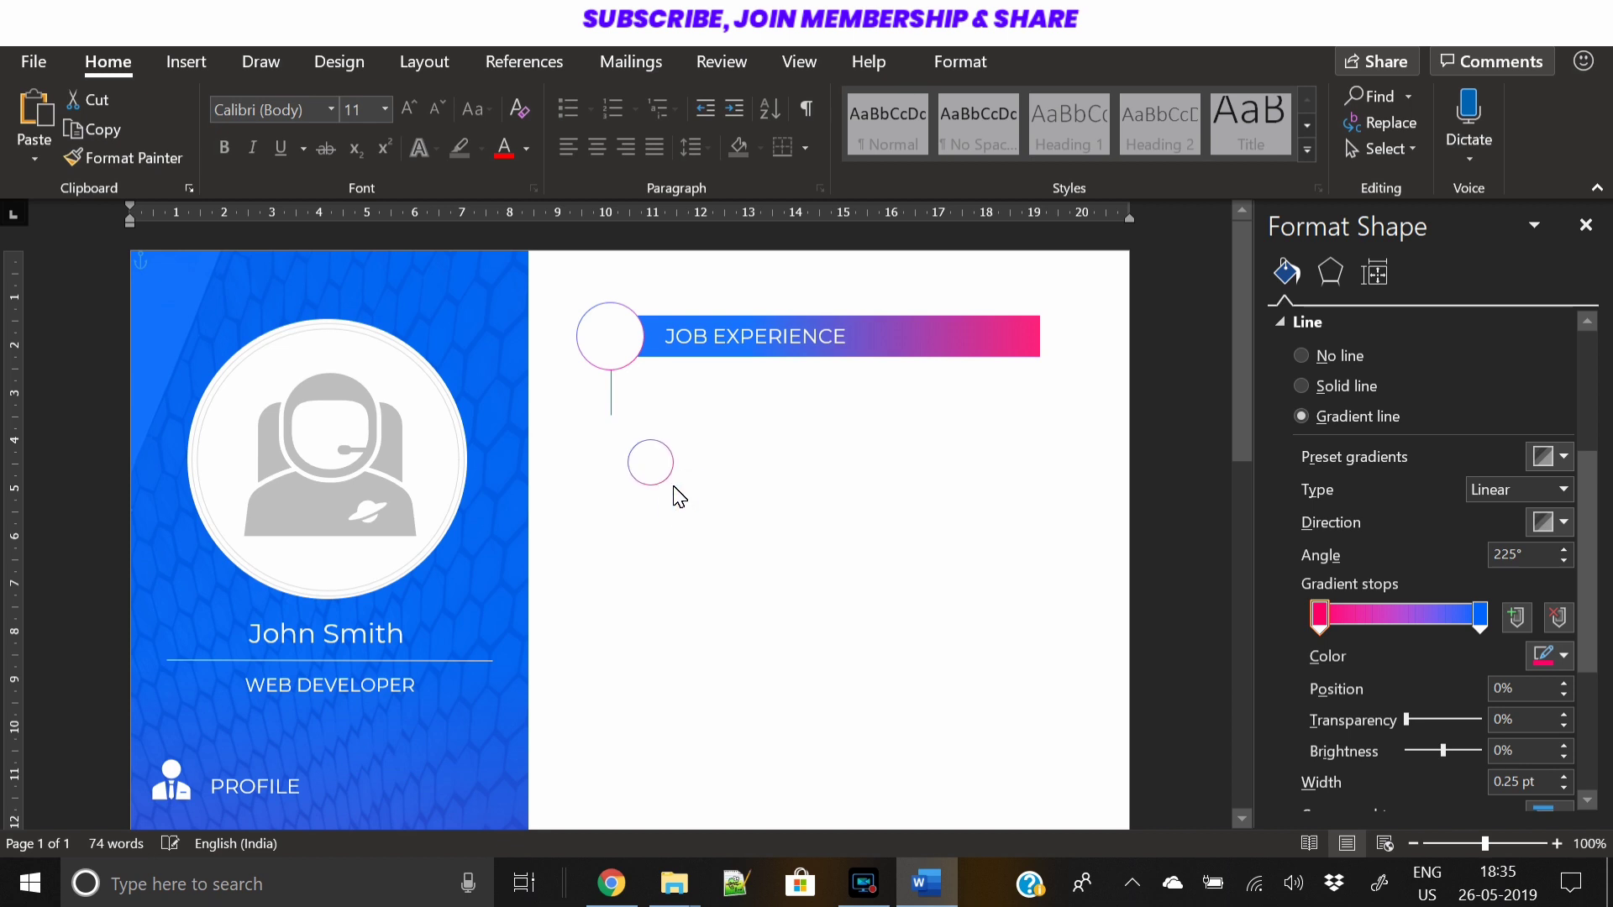
{"action": "left_click", "coordinate": [675, 490]}
{"action": "left_click_drag", "start_coordinate": [655, 483], "coordinate": [635, 430]}
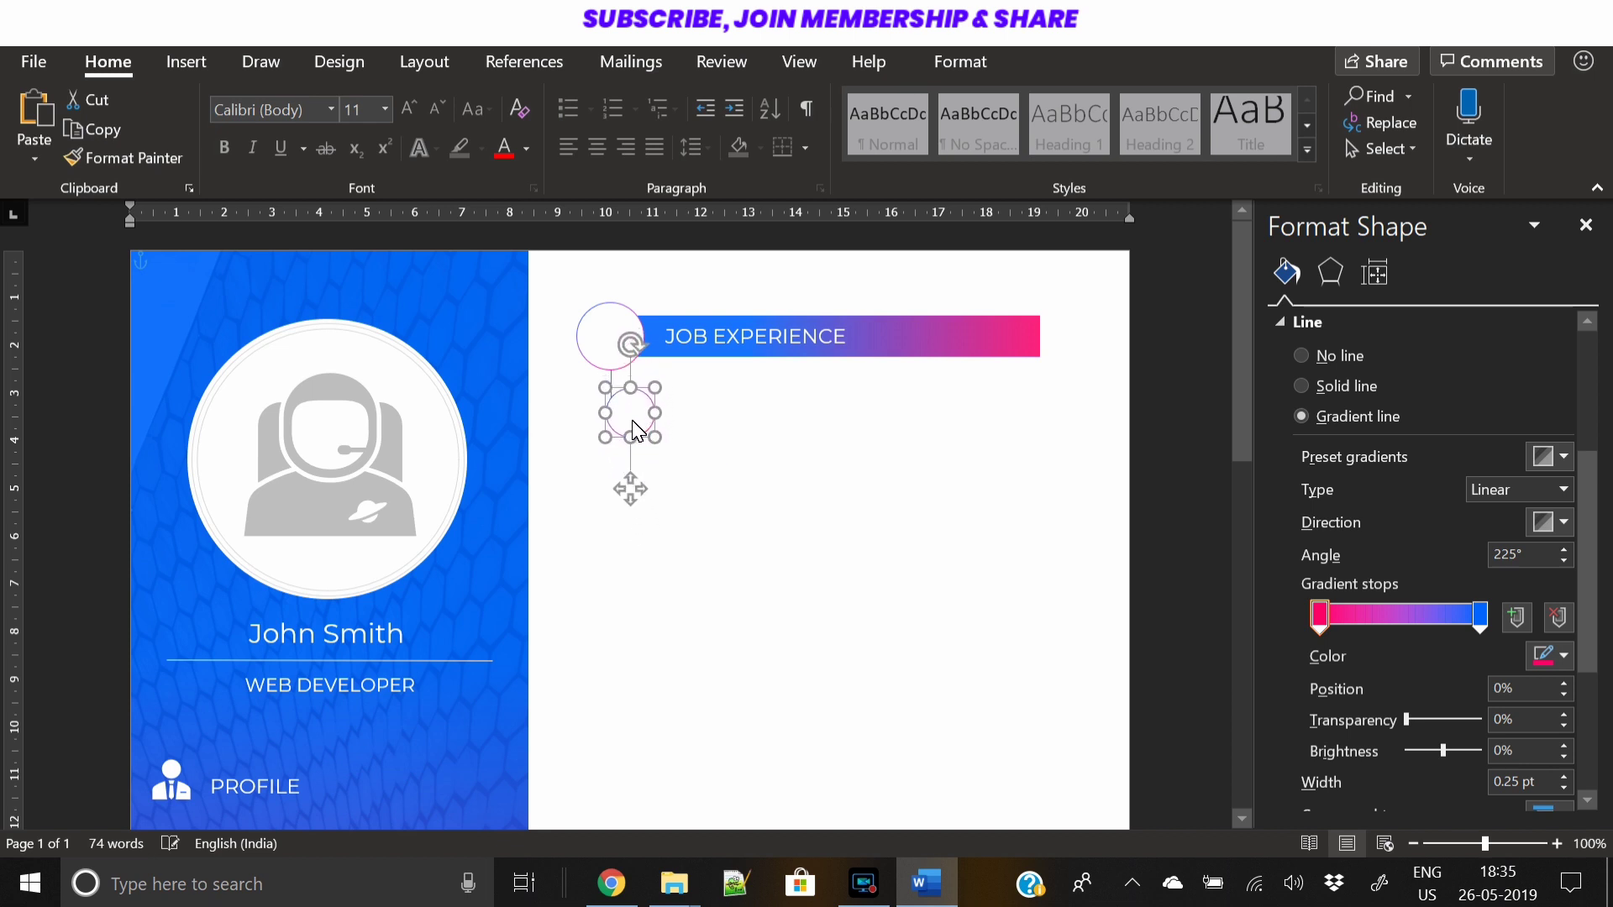
{"action": "left_click", "coordinate": [731, 450]}
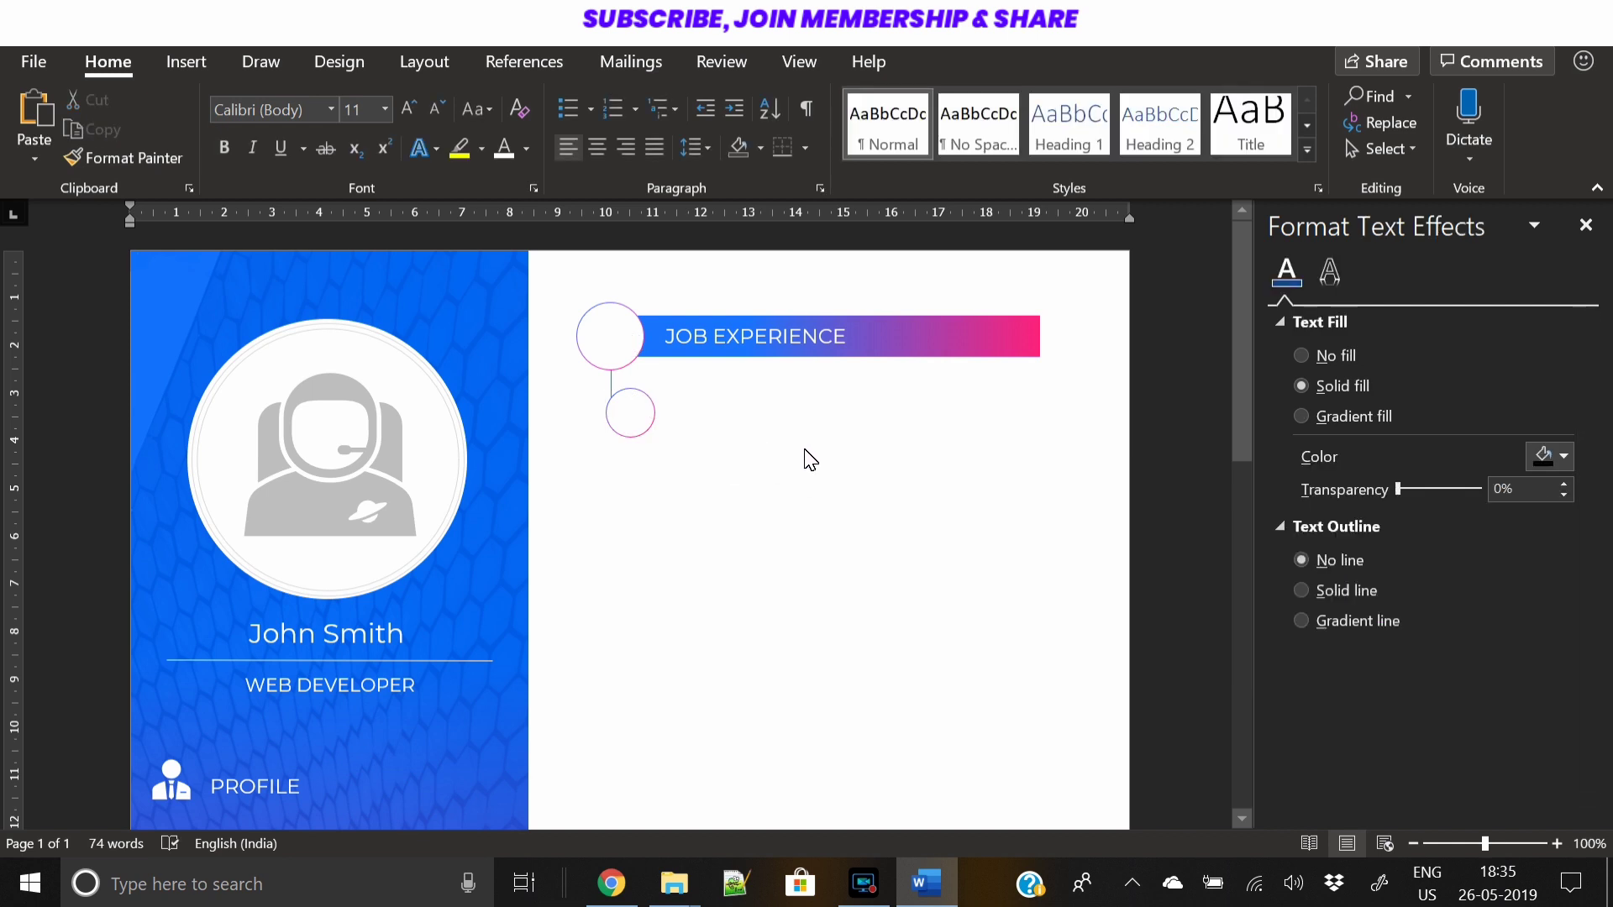
{"action": "left_click", "coordinate": [928, 349]}
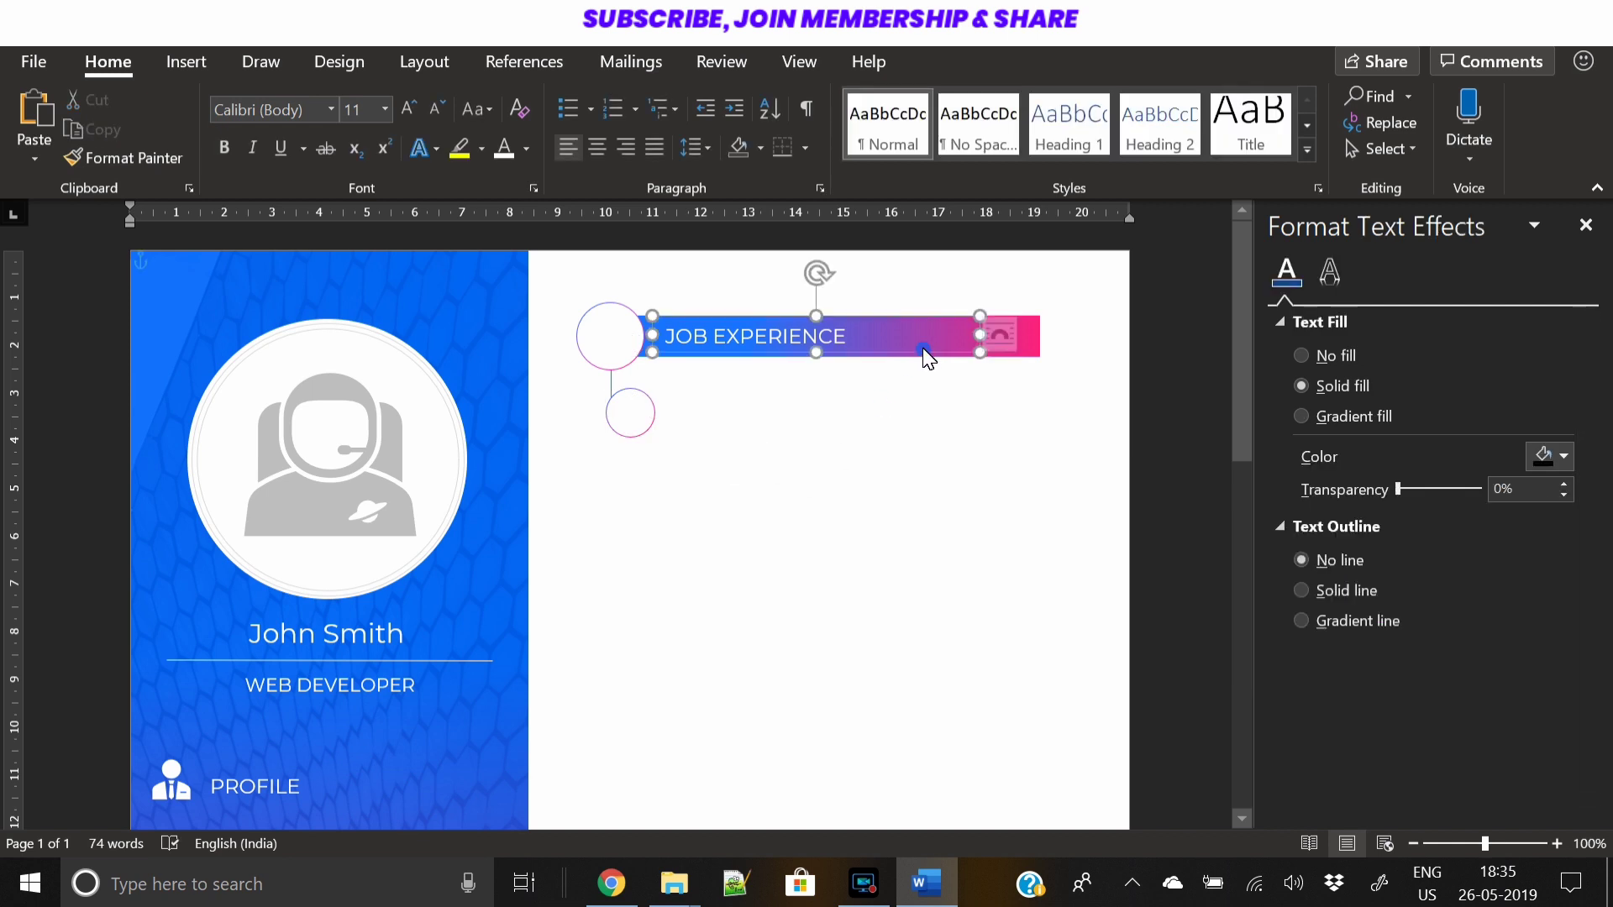
Paste a copy of the gradient bar below the original, narrower and thinner
{"action": "left_click", "coordinate": [999, 369]}
{"action": "left_click", "coordinate": [1032, 347]}
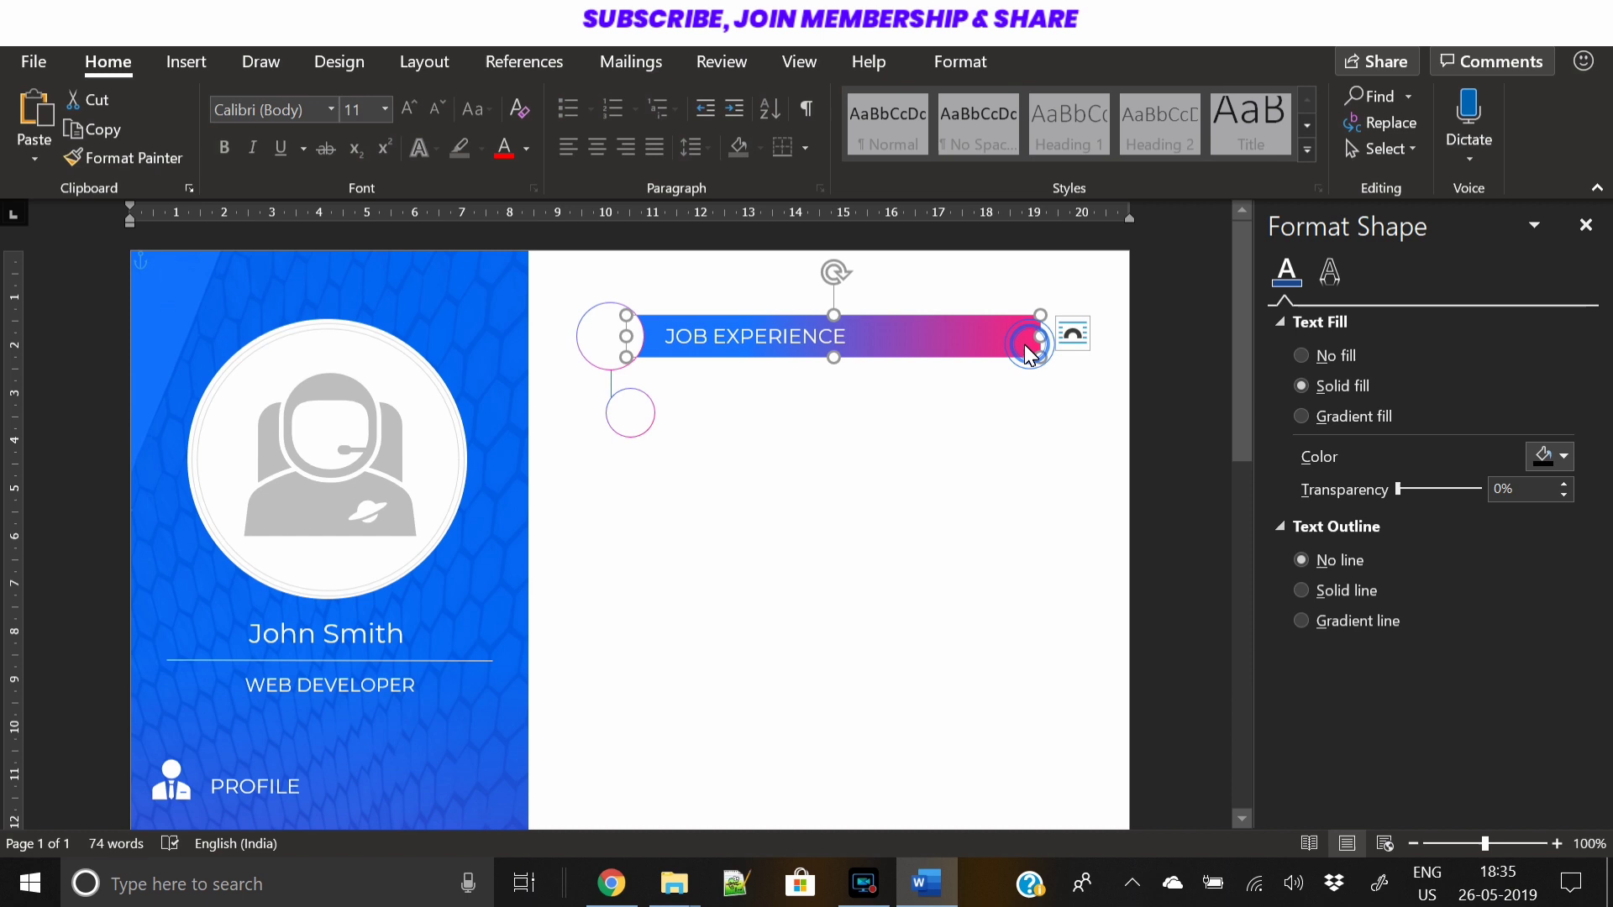
{"action": "key", "text": "ctrl+c"}
{"action": "key", "text": "ctrl+v"}
{"action": "left_click_drag", "start_coordinate": [785, 374], "coordinate": [765, 427]}
{"action": "left_click_drag", "start_coordinate": [1048, 412], "coordinate": [965, 413]}
{"action": "left_click_drag", "start_coordinate": [805, 435], "coordinate": [835, 433]}
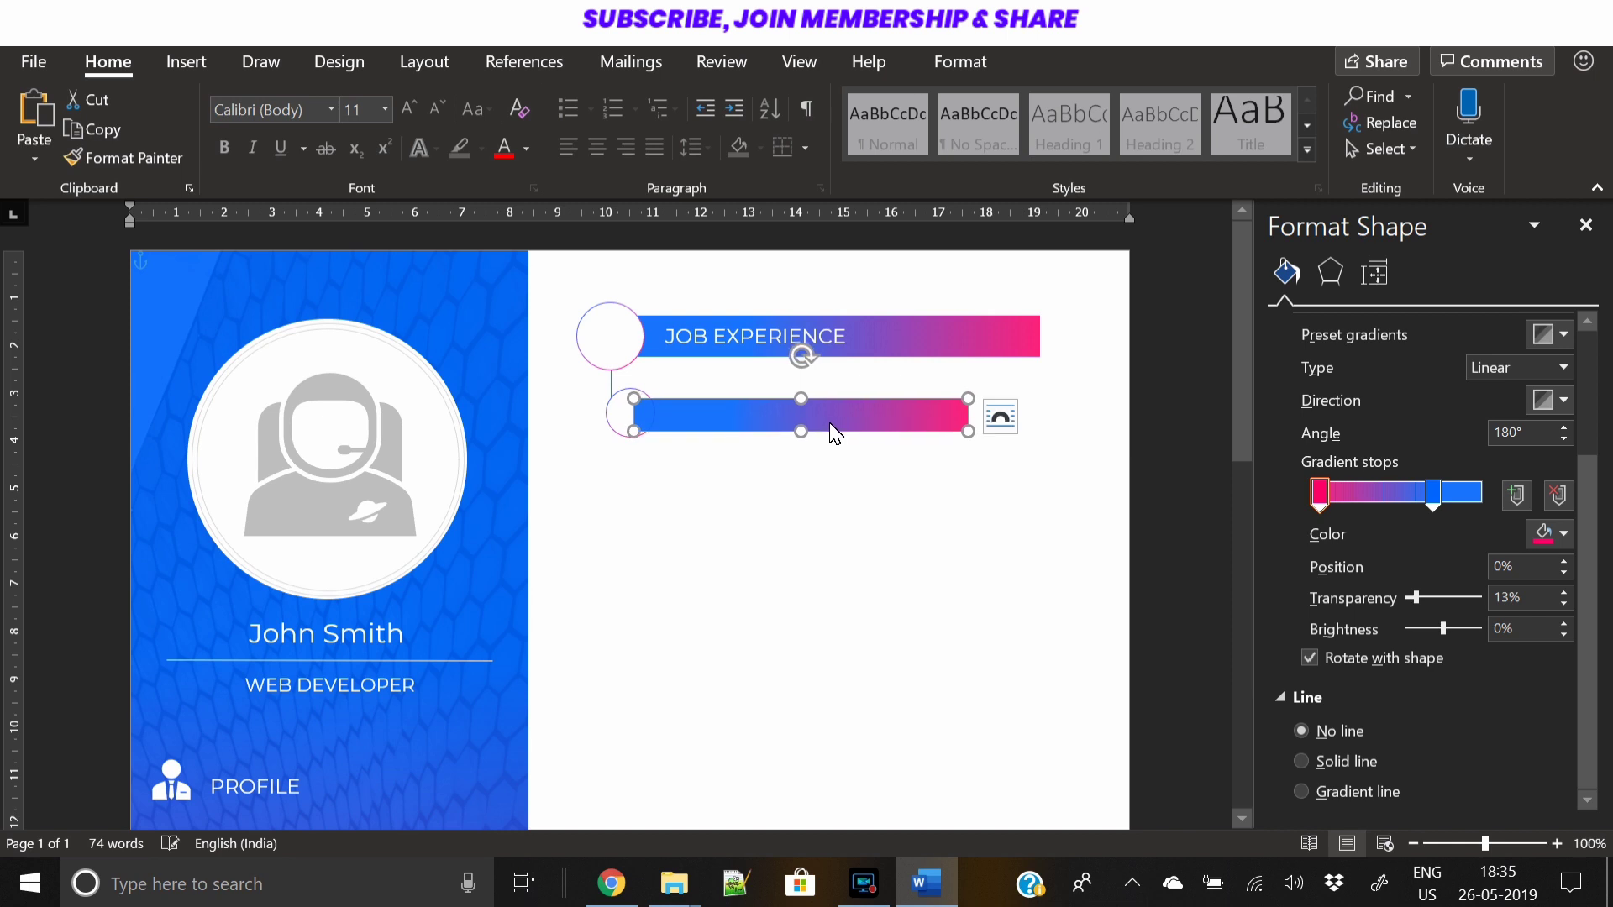
Send the lower bar behind its circle and give it a solid light grey fill
{"action": "right_click", "coordinate": [830, 428]}
{"action": "left_click", "coordinate": [895, 605]}
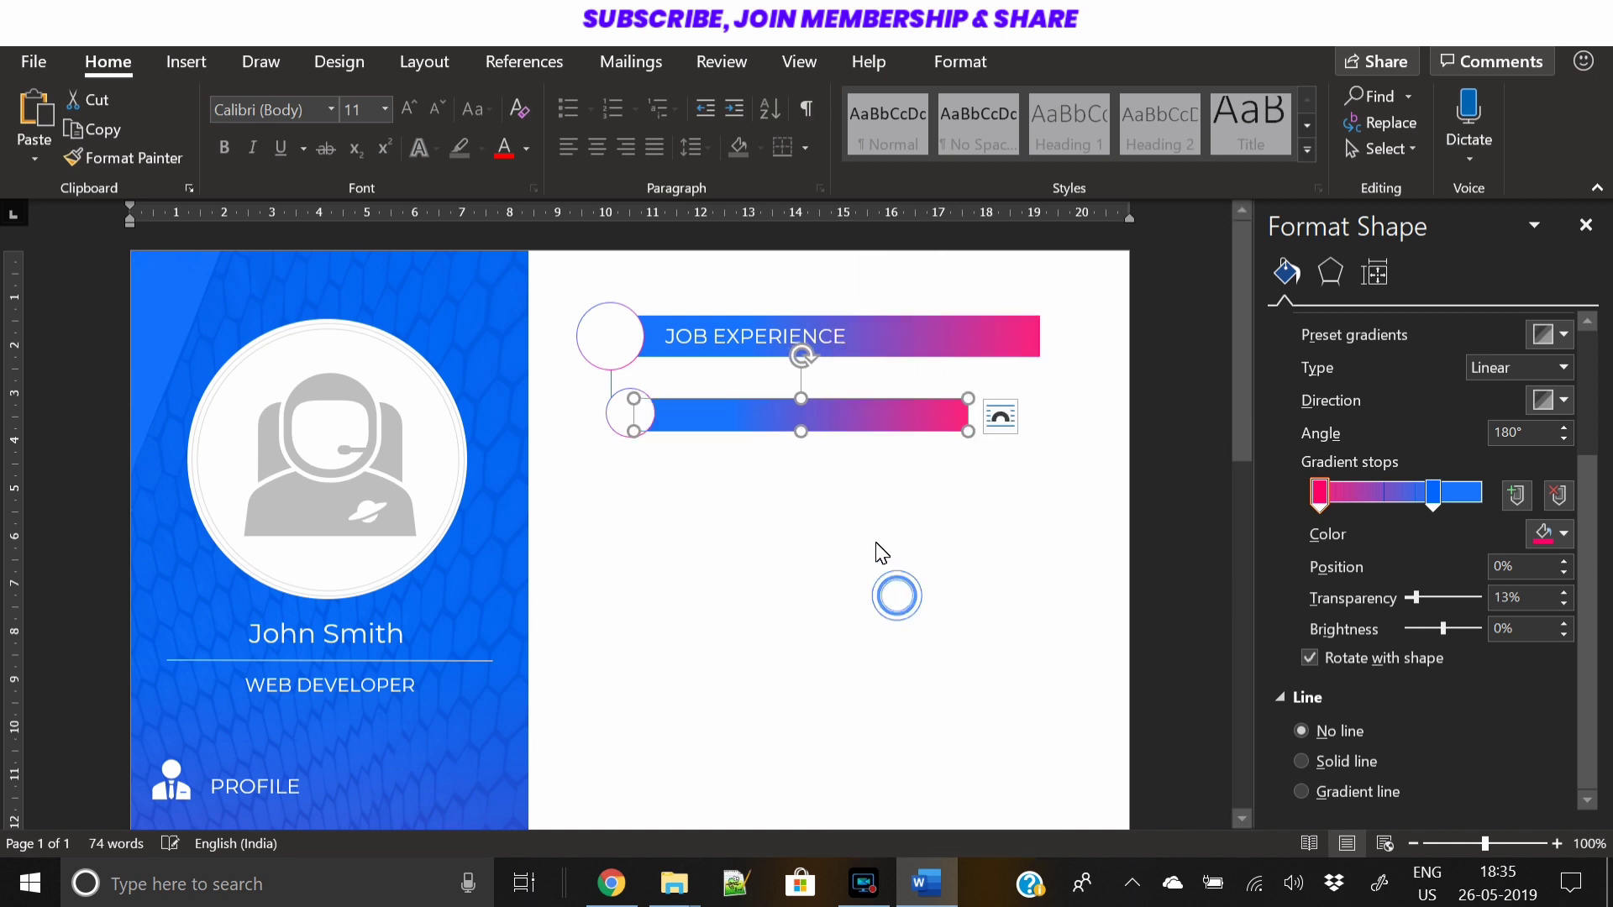
{"action": "left_click", "coordinate": [922, 464]}
{"action": "left_click", "coordinate": [920, 421]}
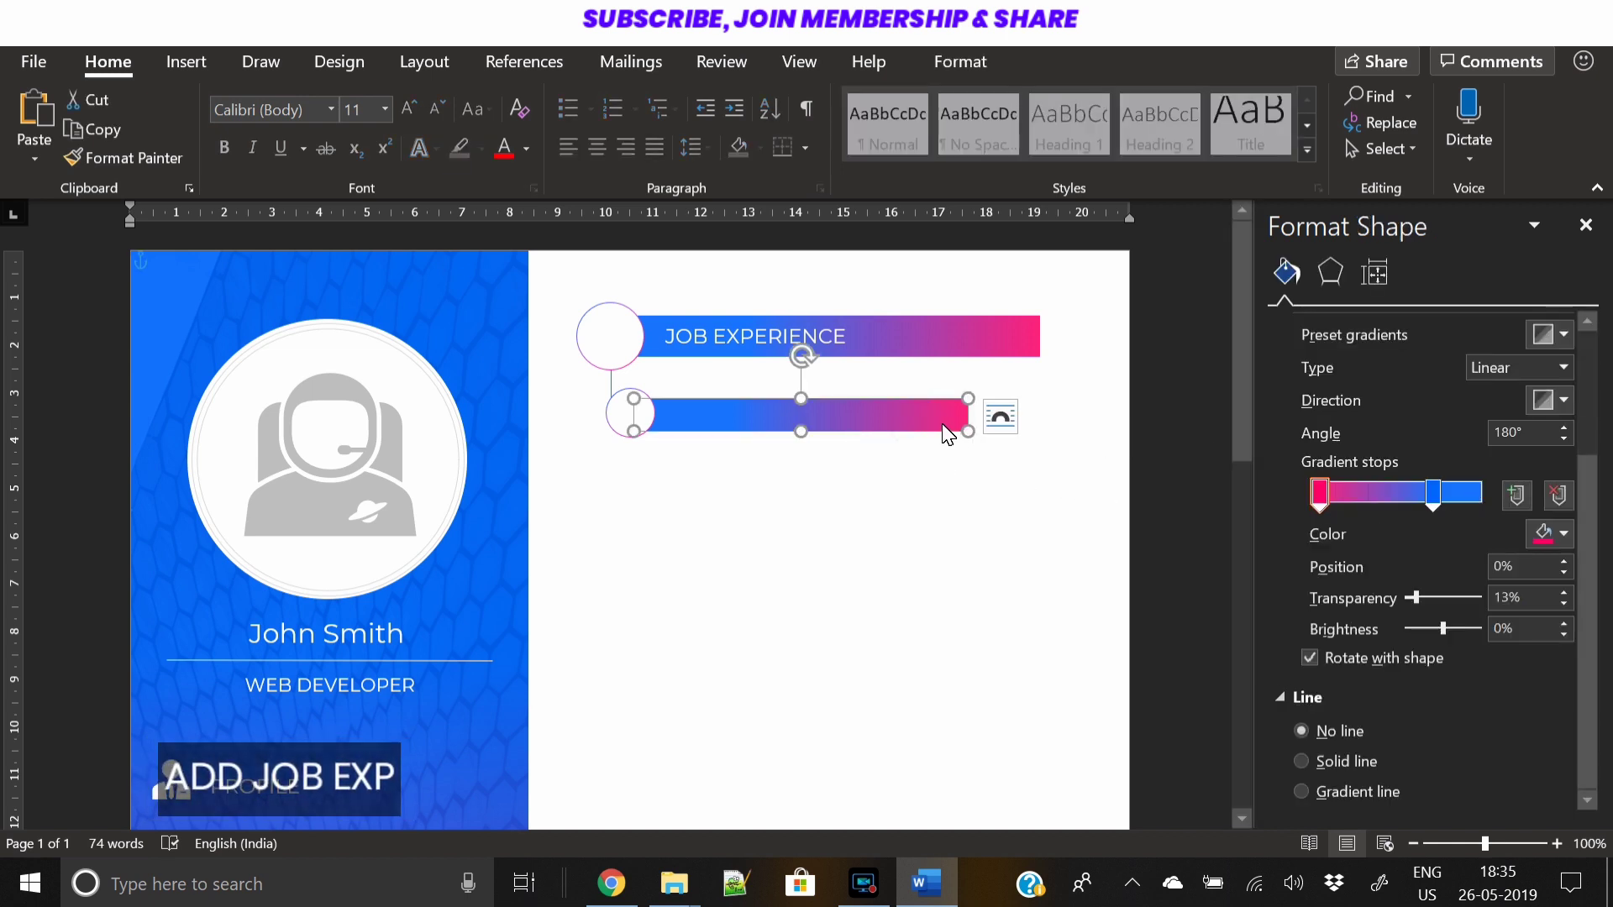
{"action": "left_click_drag", "start_coordinate": [950, 428], "coordinate": [949, 420]}
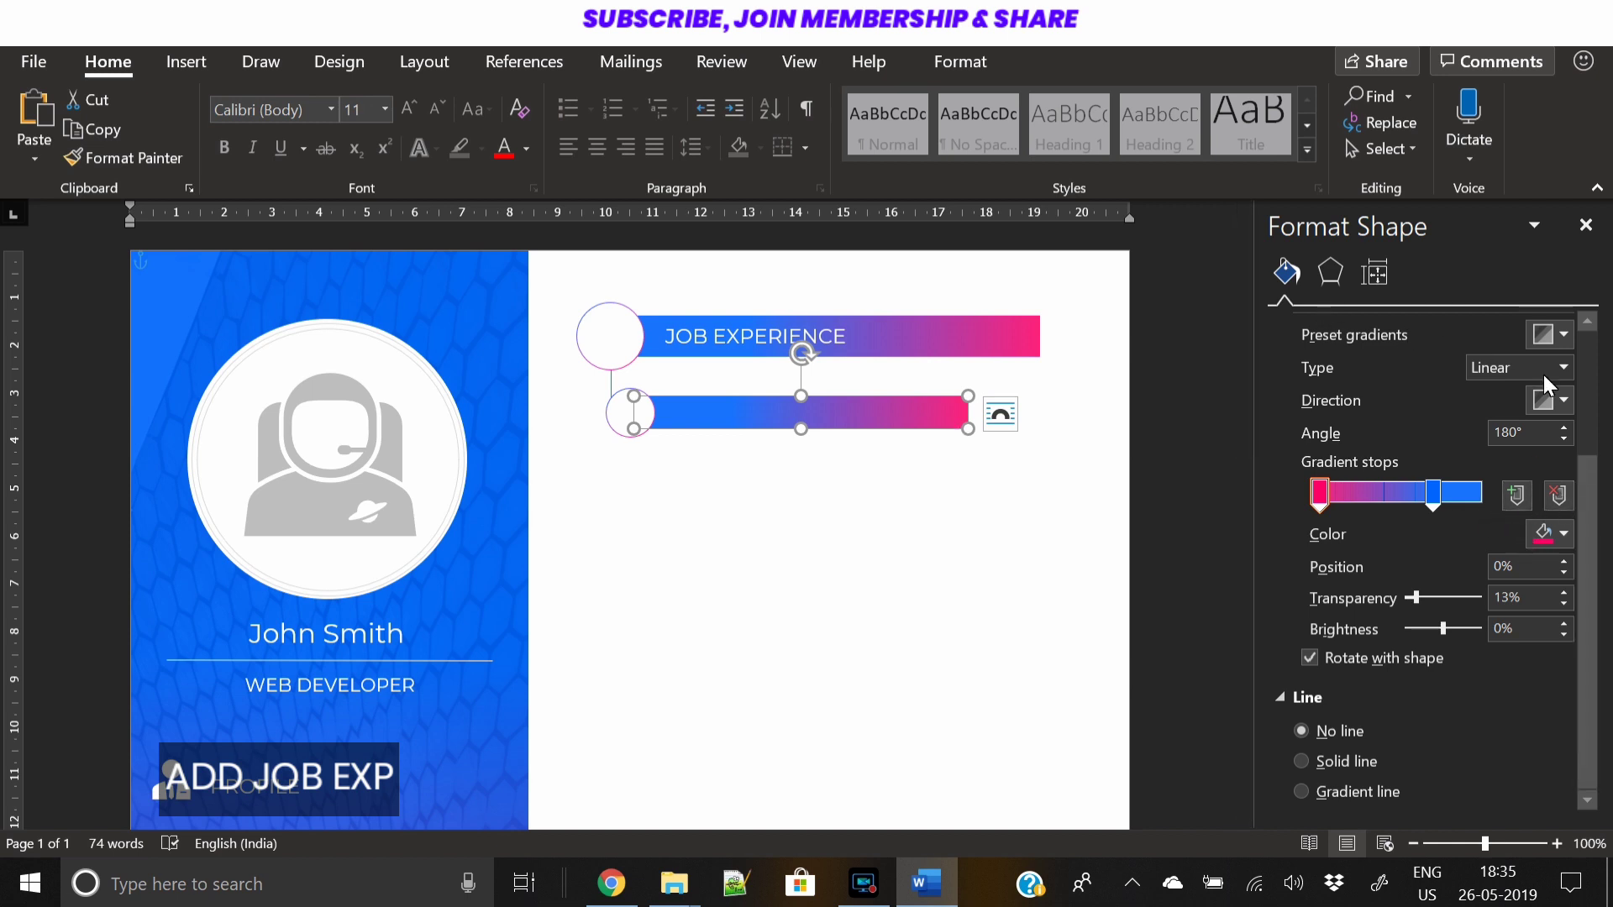
{"action": "scroll", "coordinate": [1485, 466], "scroll_direction": "up", "scroll_amount": 4}
{"action": "left_click", "coordinate": [1349, 385]}
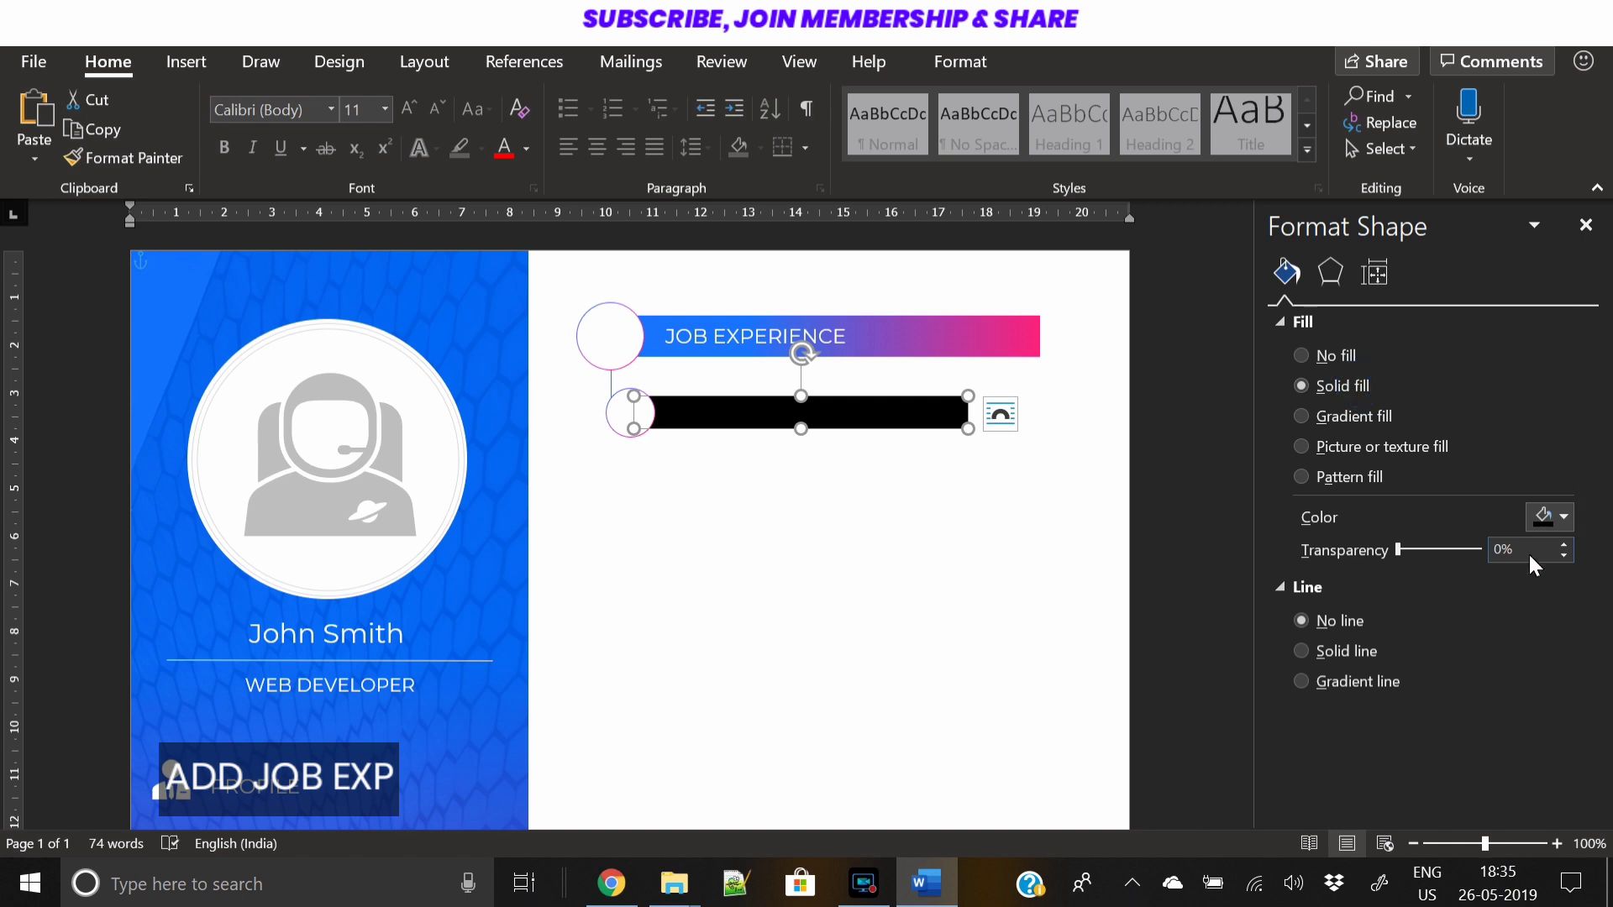
{"action": "left_click", "coordinate": [1545, 523]}
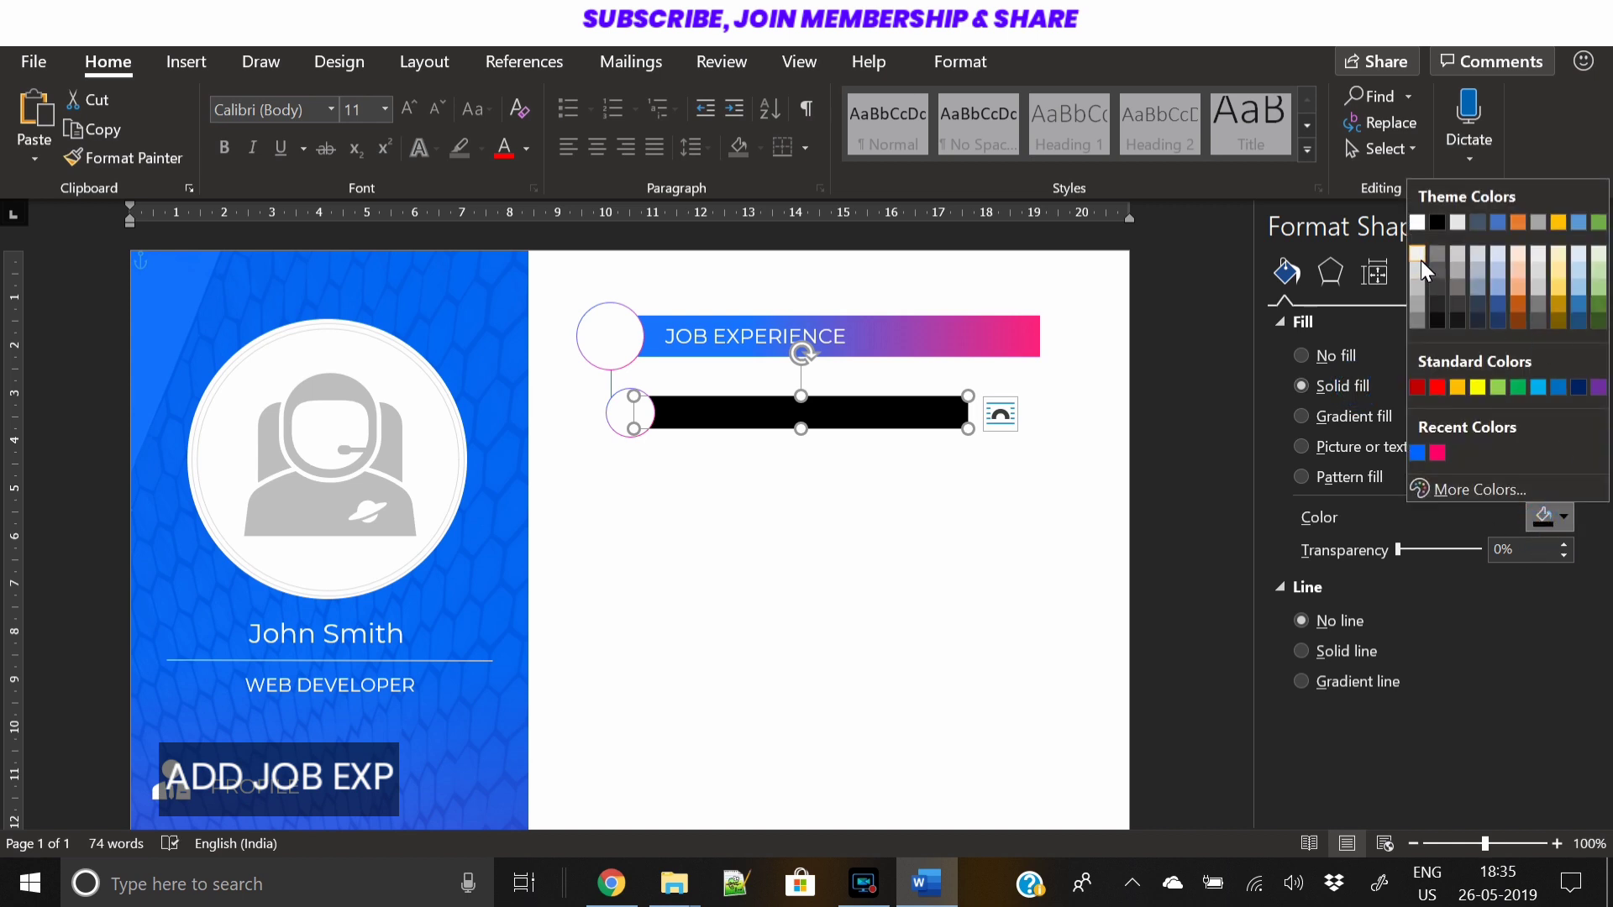
{"action": "left_click", "coordinate": [1420, 269]}
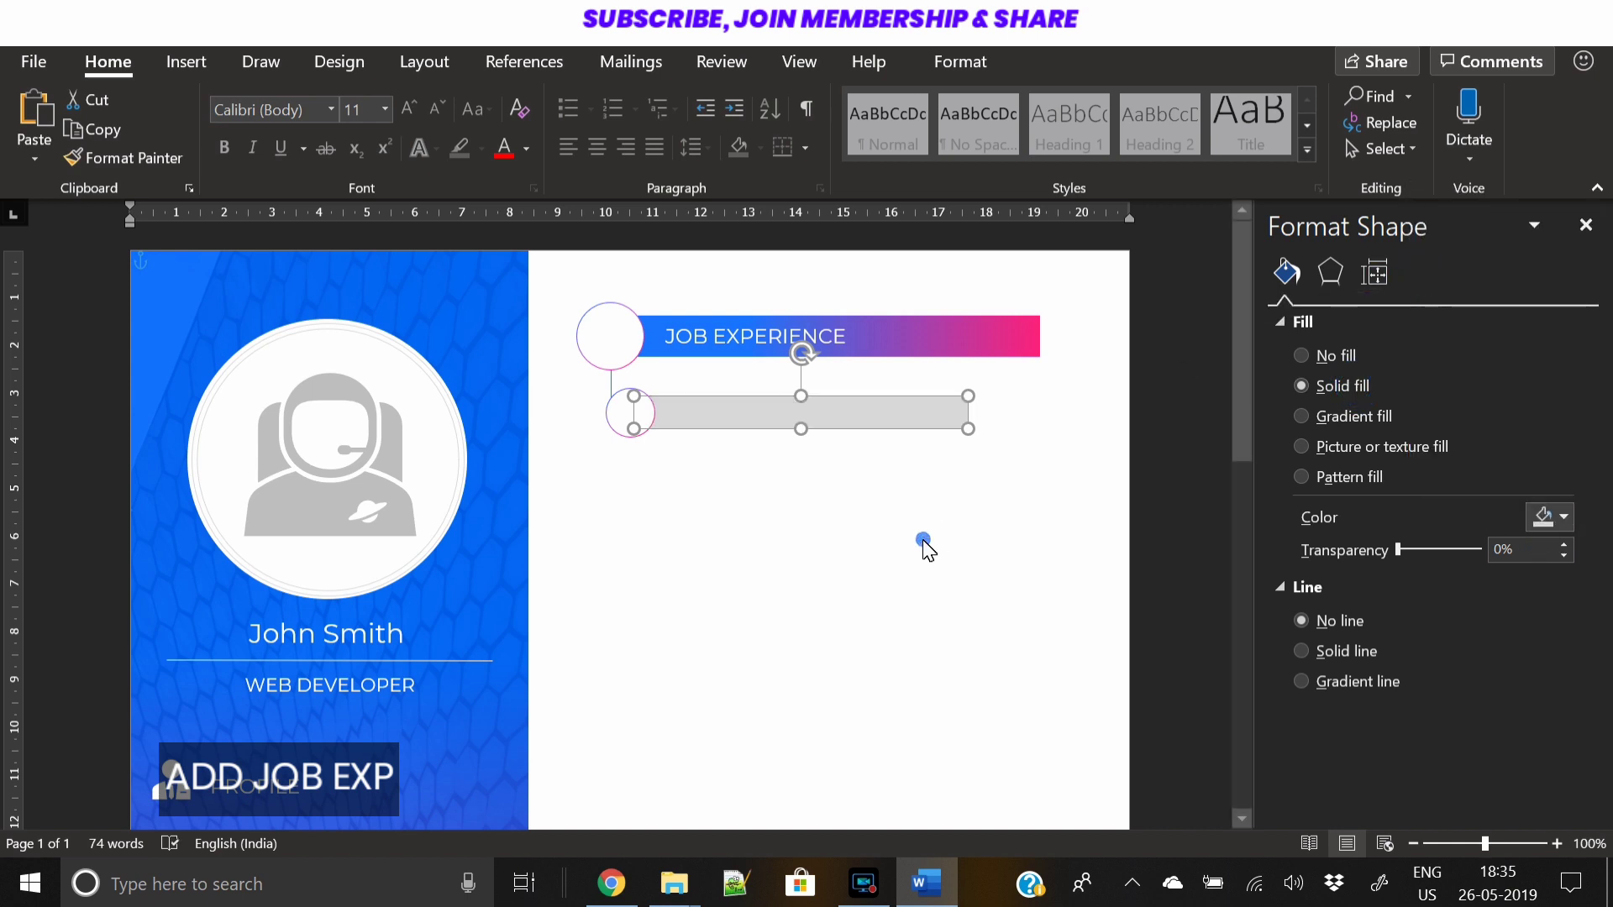
{"action": "left_click", "coordinate": [923, 542]}
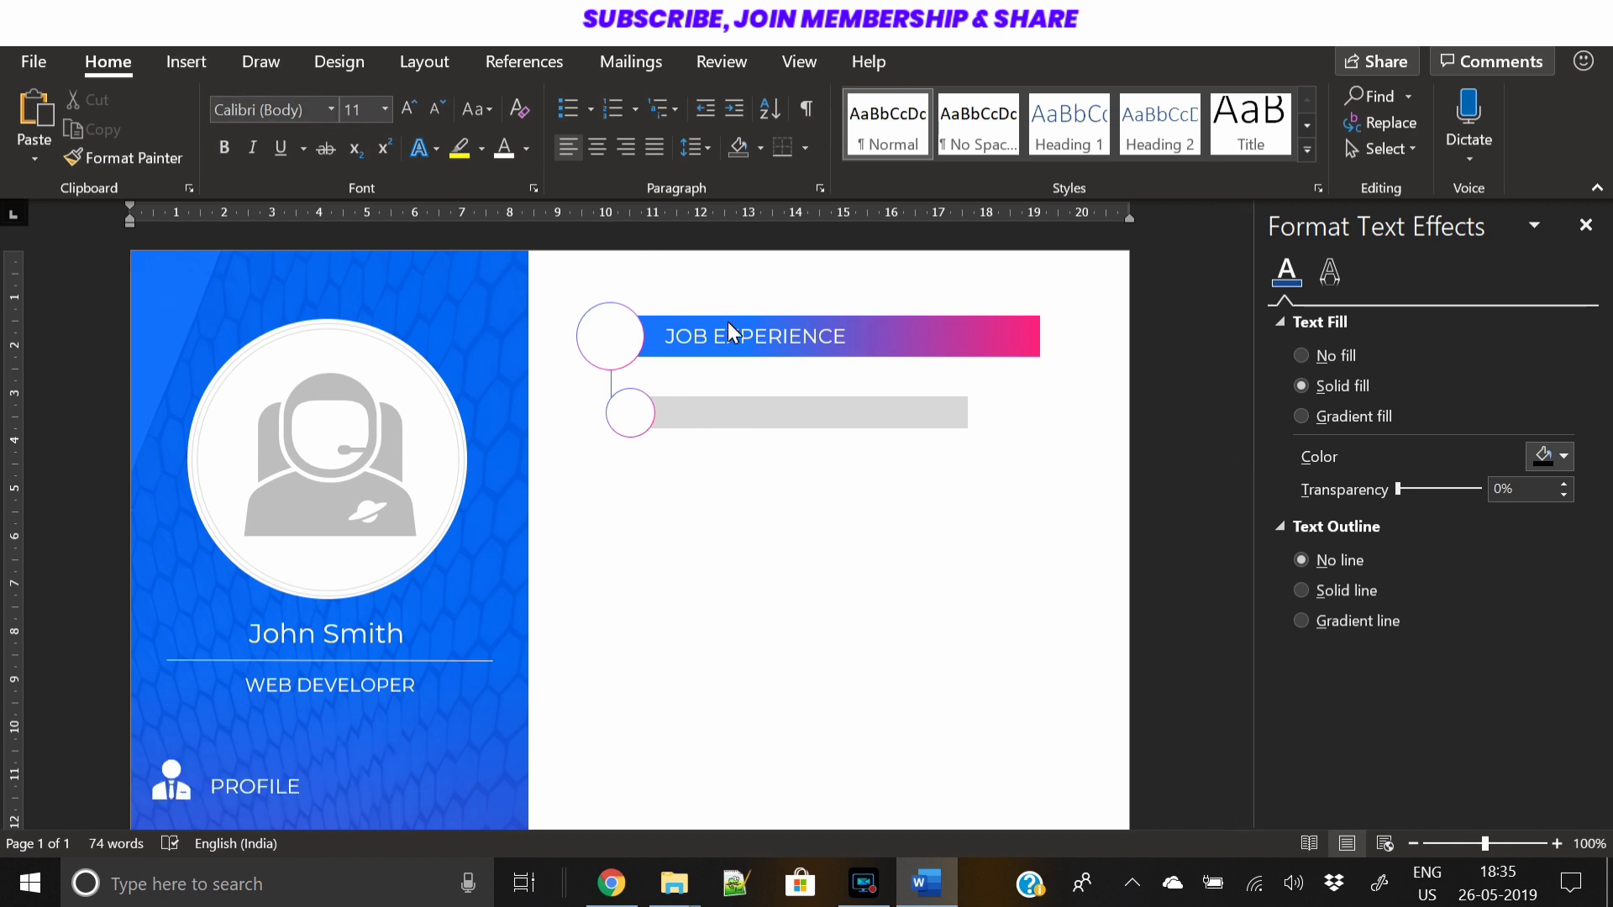
Duplicate the JOB EXPERIENCE heading box and move the copy onto the light-grey bar
{"action": "left_click", "coordinate": [767, 338]}
{"action": "left_click", "coordinate": [774, 322]}
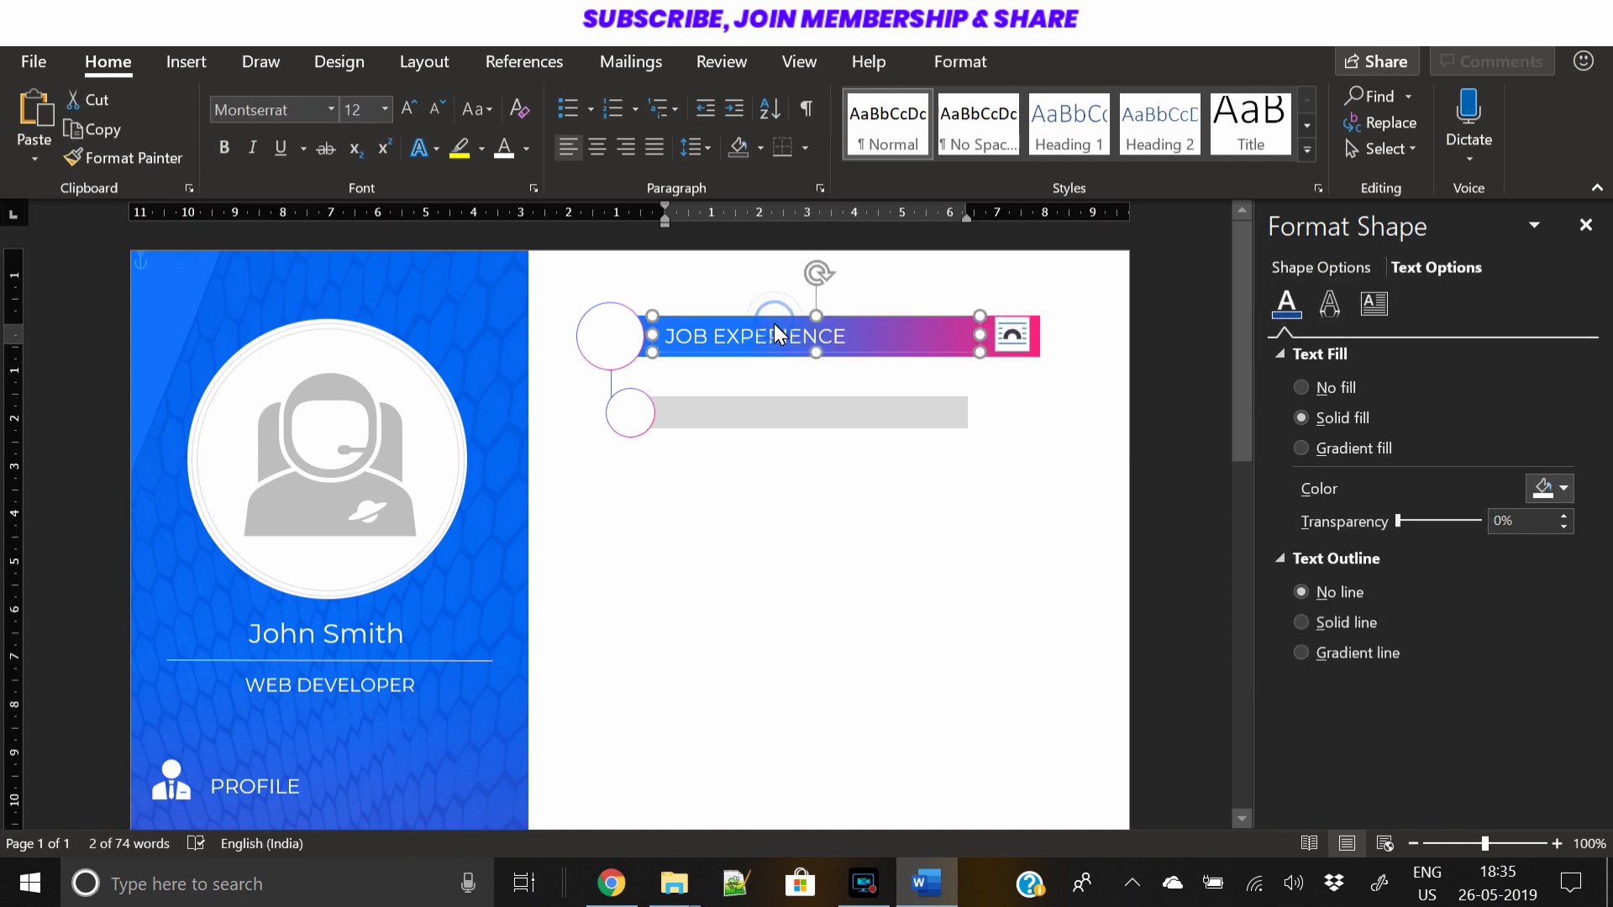
{"action": "key", "text": "ctrl+c"}
{"action": "key", "text": "ctrl+v"}
{"action": "left_click_drag", "start_coordinate": [863, 338], "coordinate": [845, 395]}
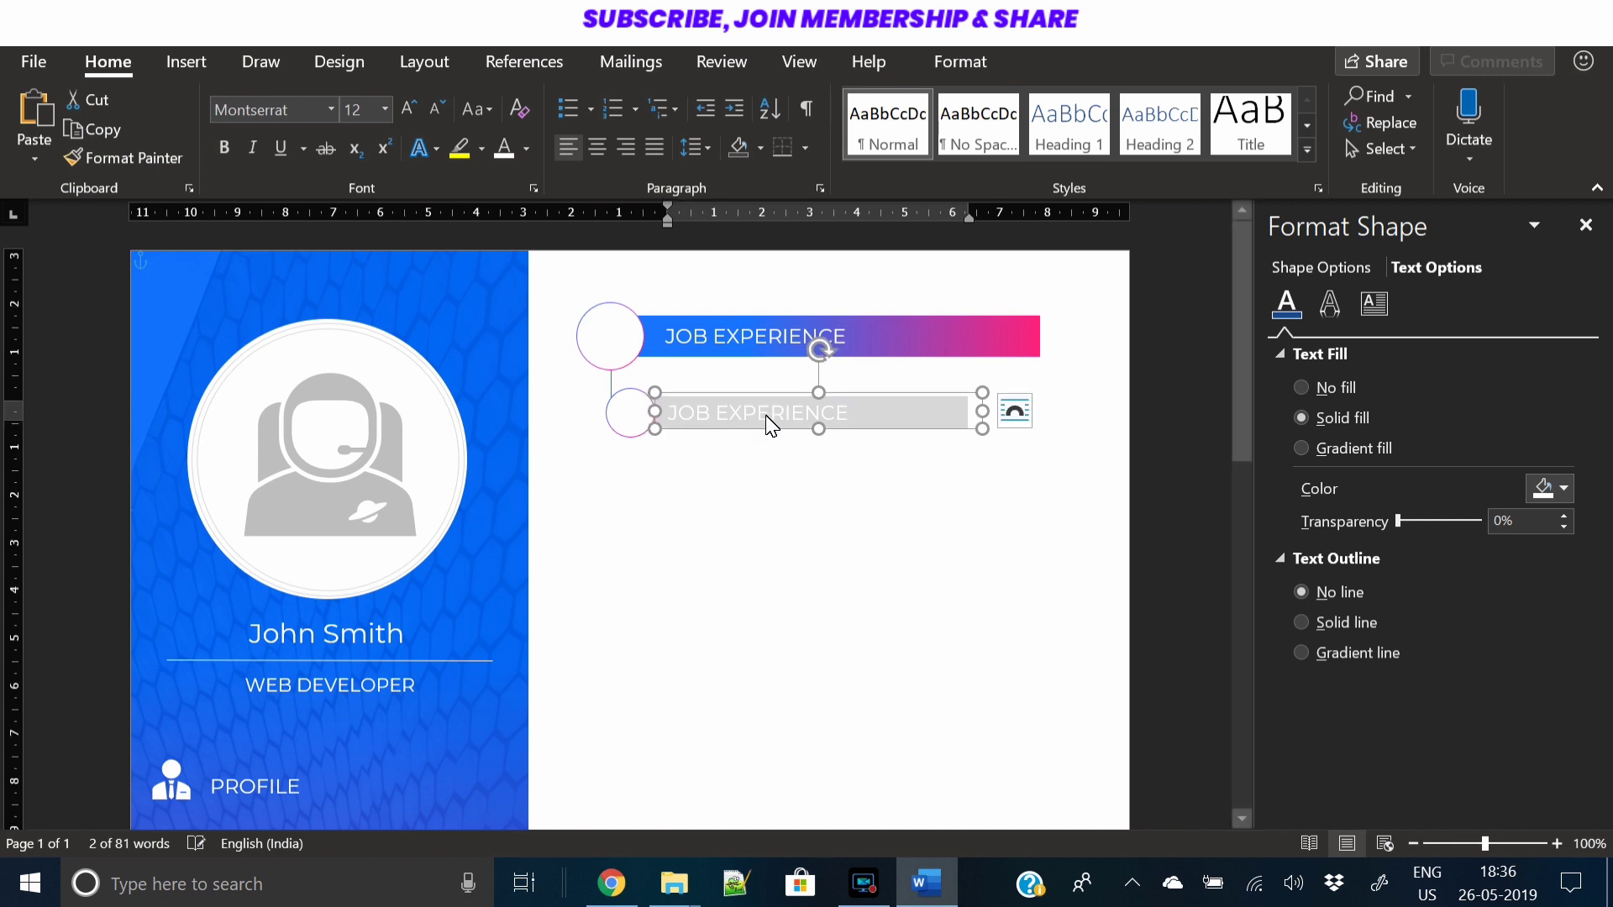
Replace the copy's text with 2017 - 2019 and colour it mid grey
{"action": "triple_click", "coordinate": [768, 428]}
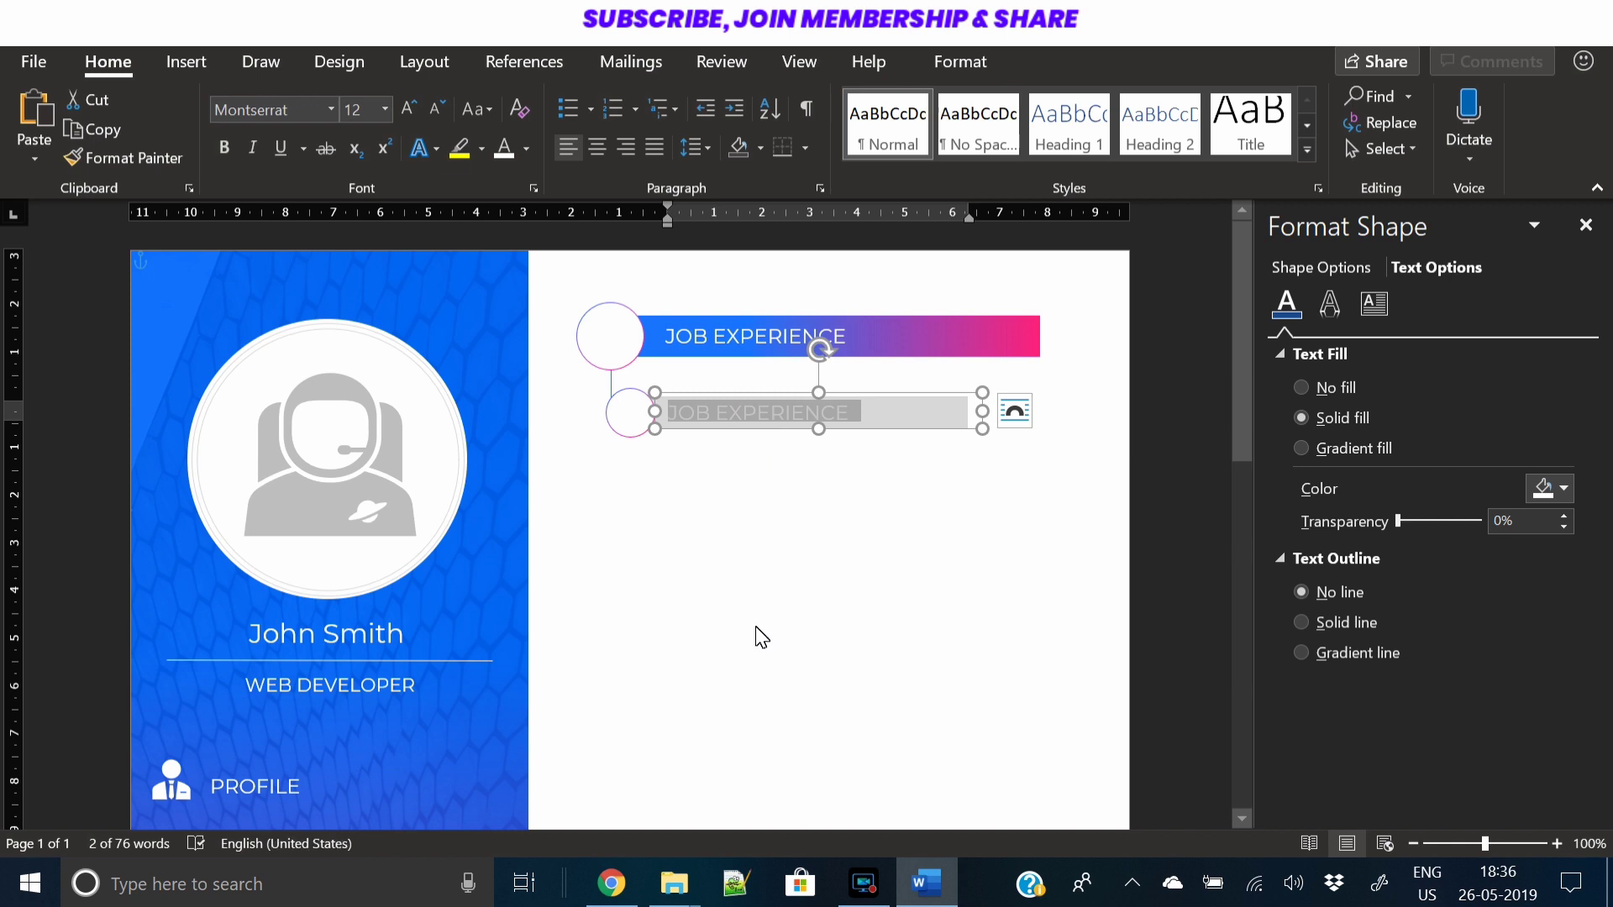
{"action": "type", "text": "2017 - 2019"}
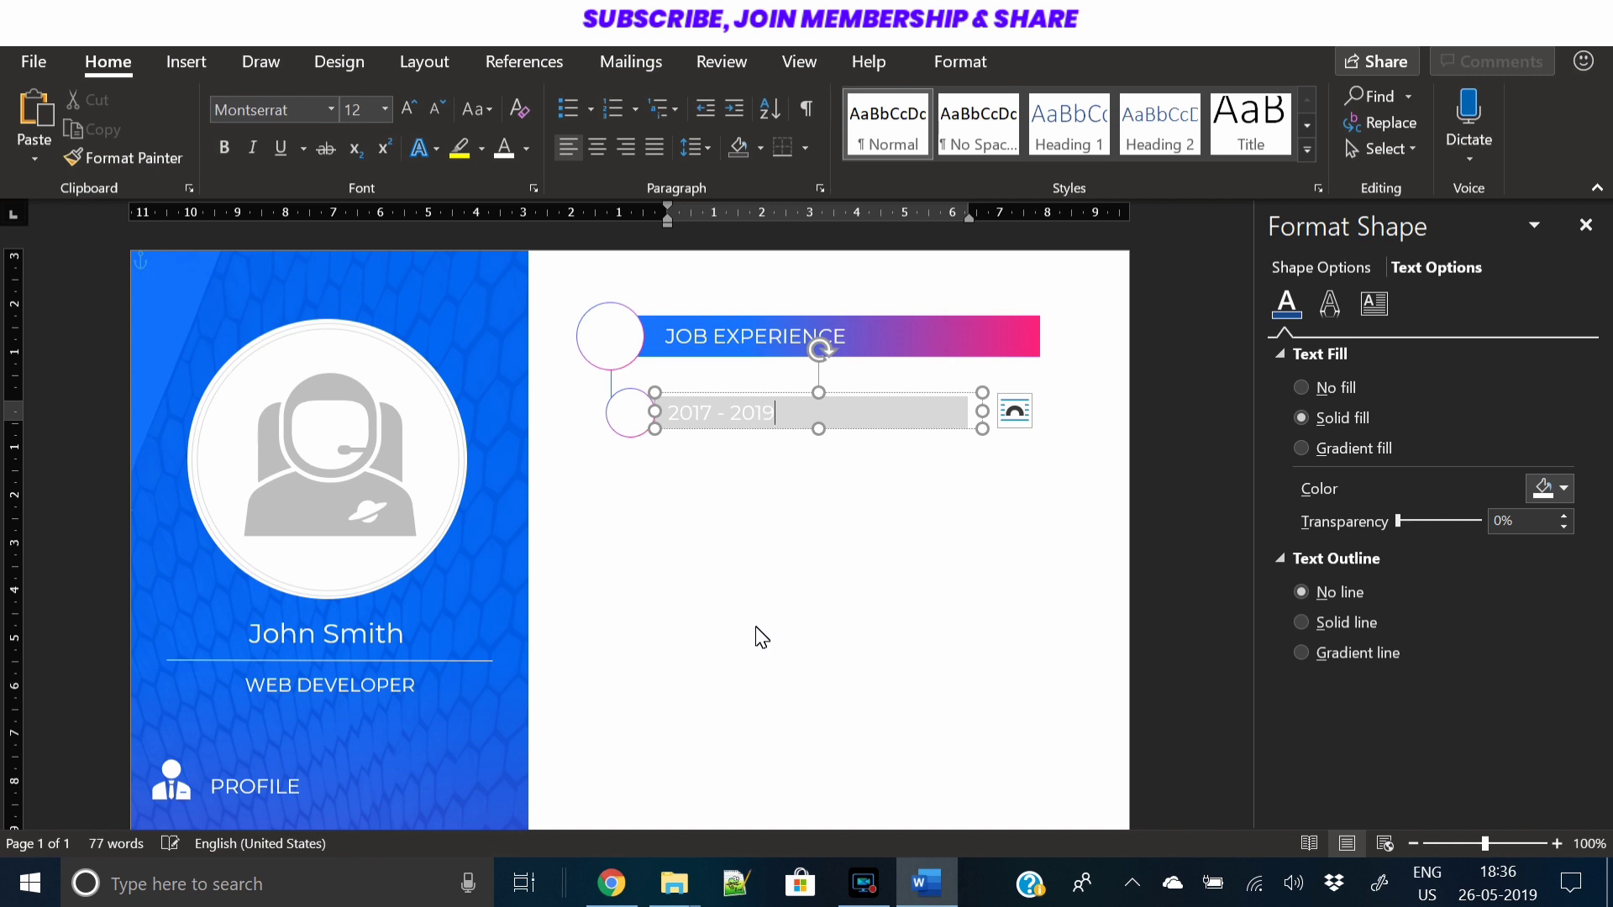
{"action": "key", "text": "ctrl+a"}
{"action": "left_click", "coordinate": [526, 152]}
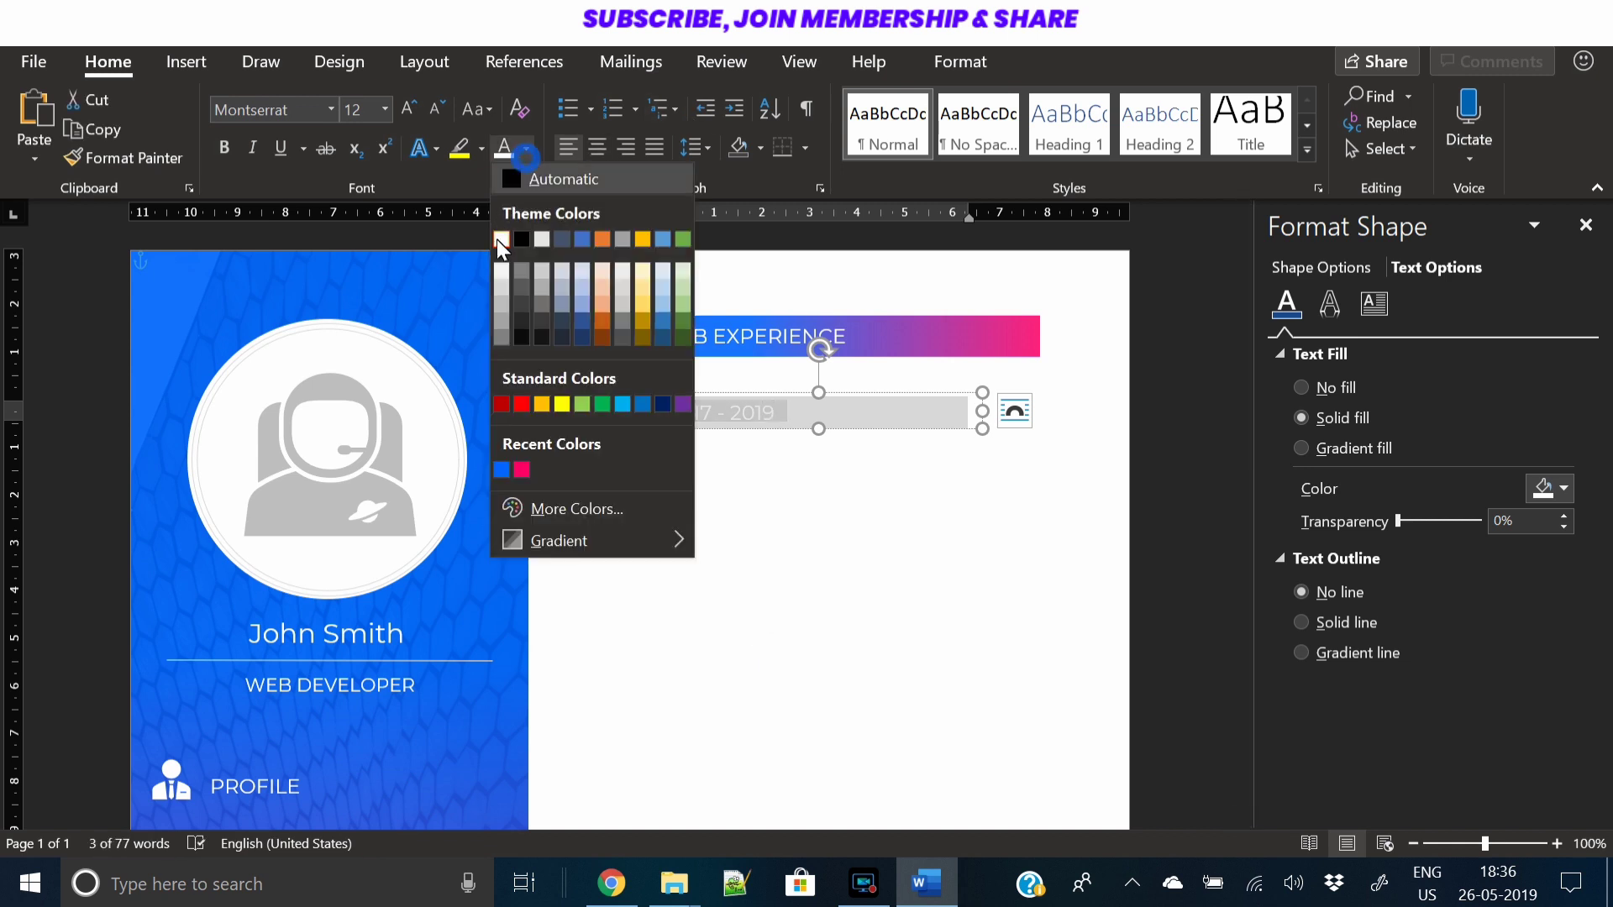
{"action": "left_click", "coordinate": [497, 335]}
{"action": "left_click", "coordinate": [790, 501]}
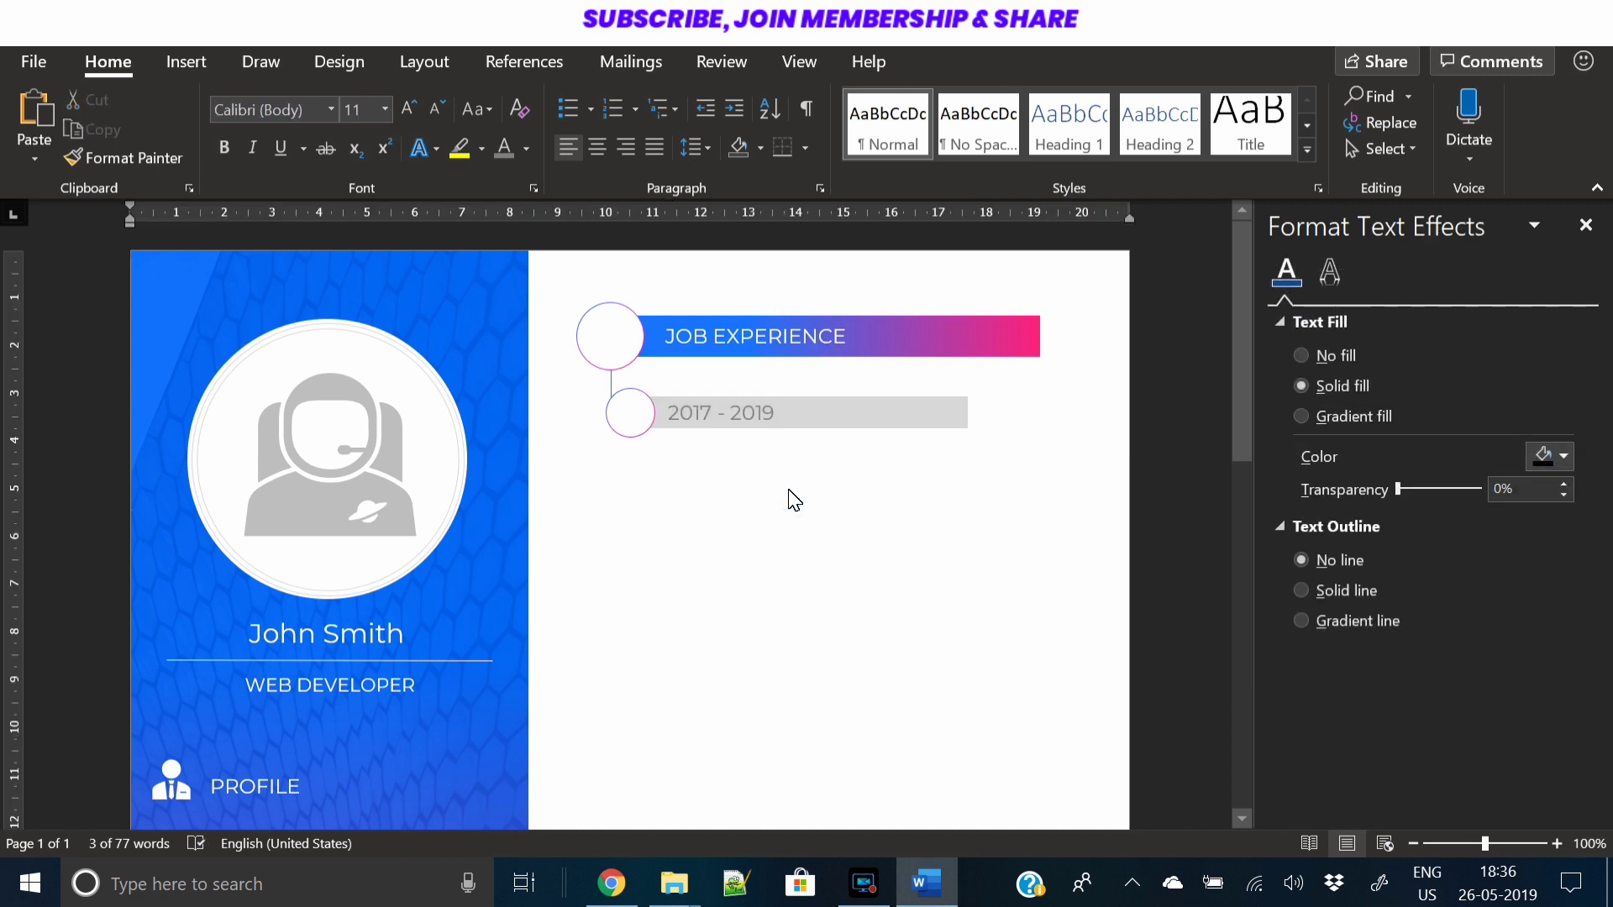
Shorten the grey date bar from its right end and nudge it slightly down
{"action": "left_click", "coordinate": [948, 420]}
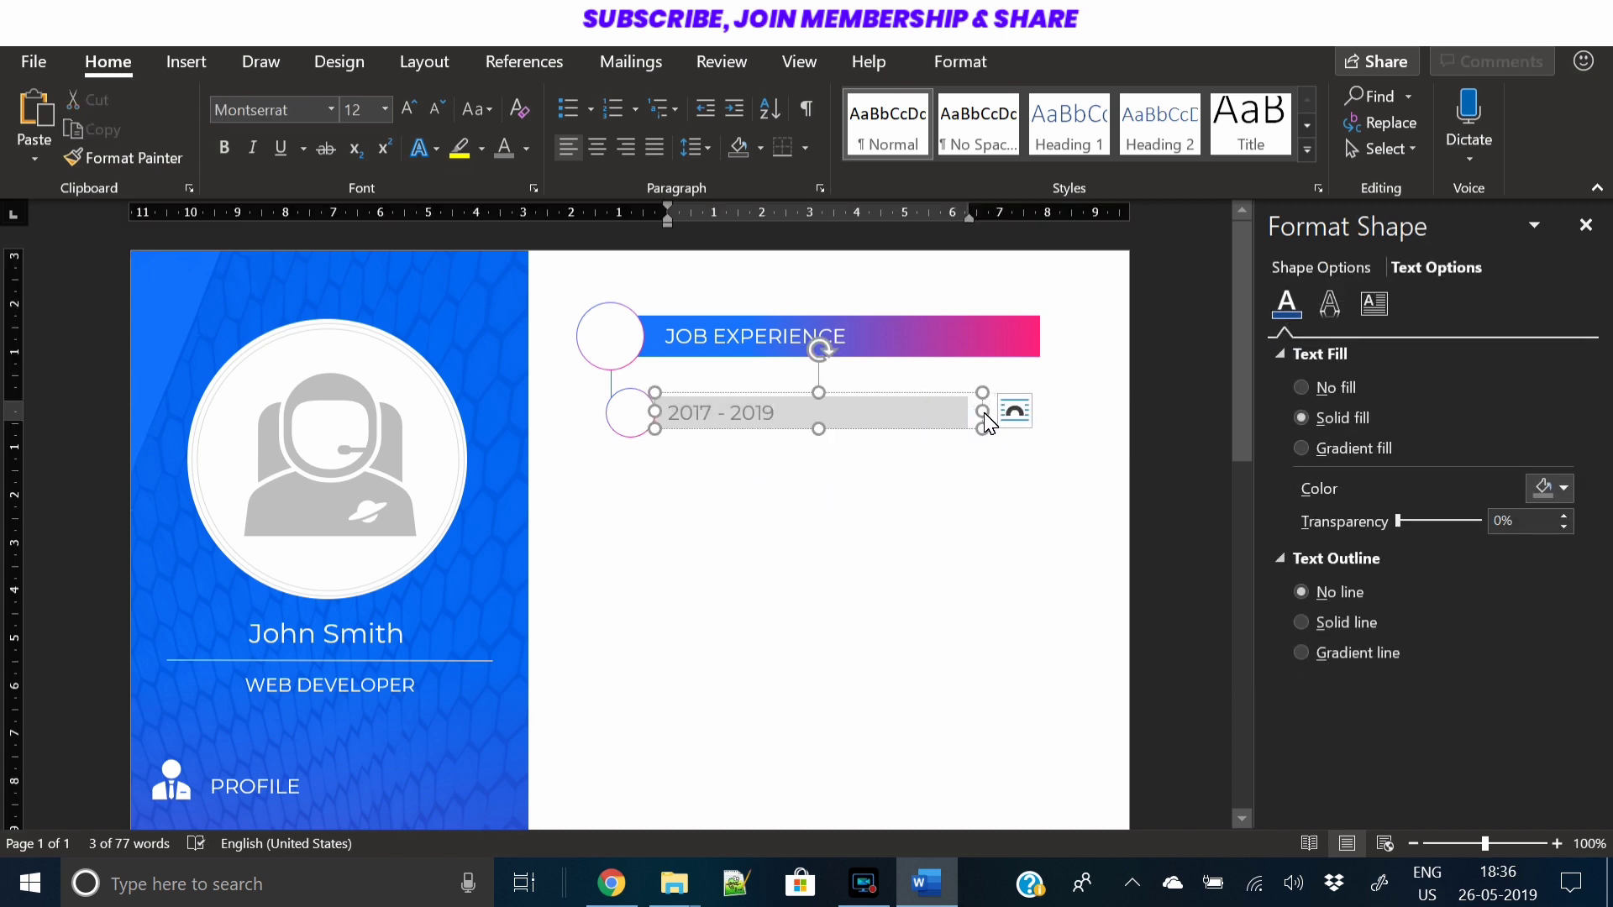
{"action": "left_click", "coordinate": [930, 412]}
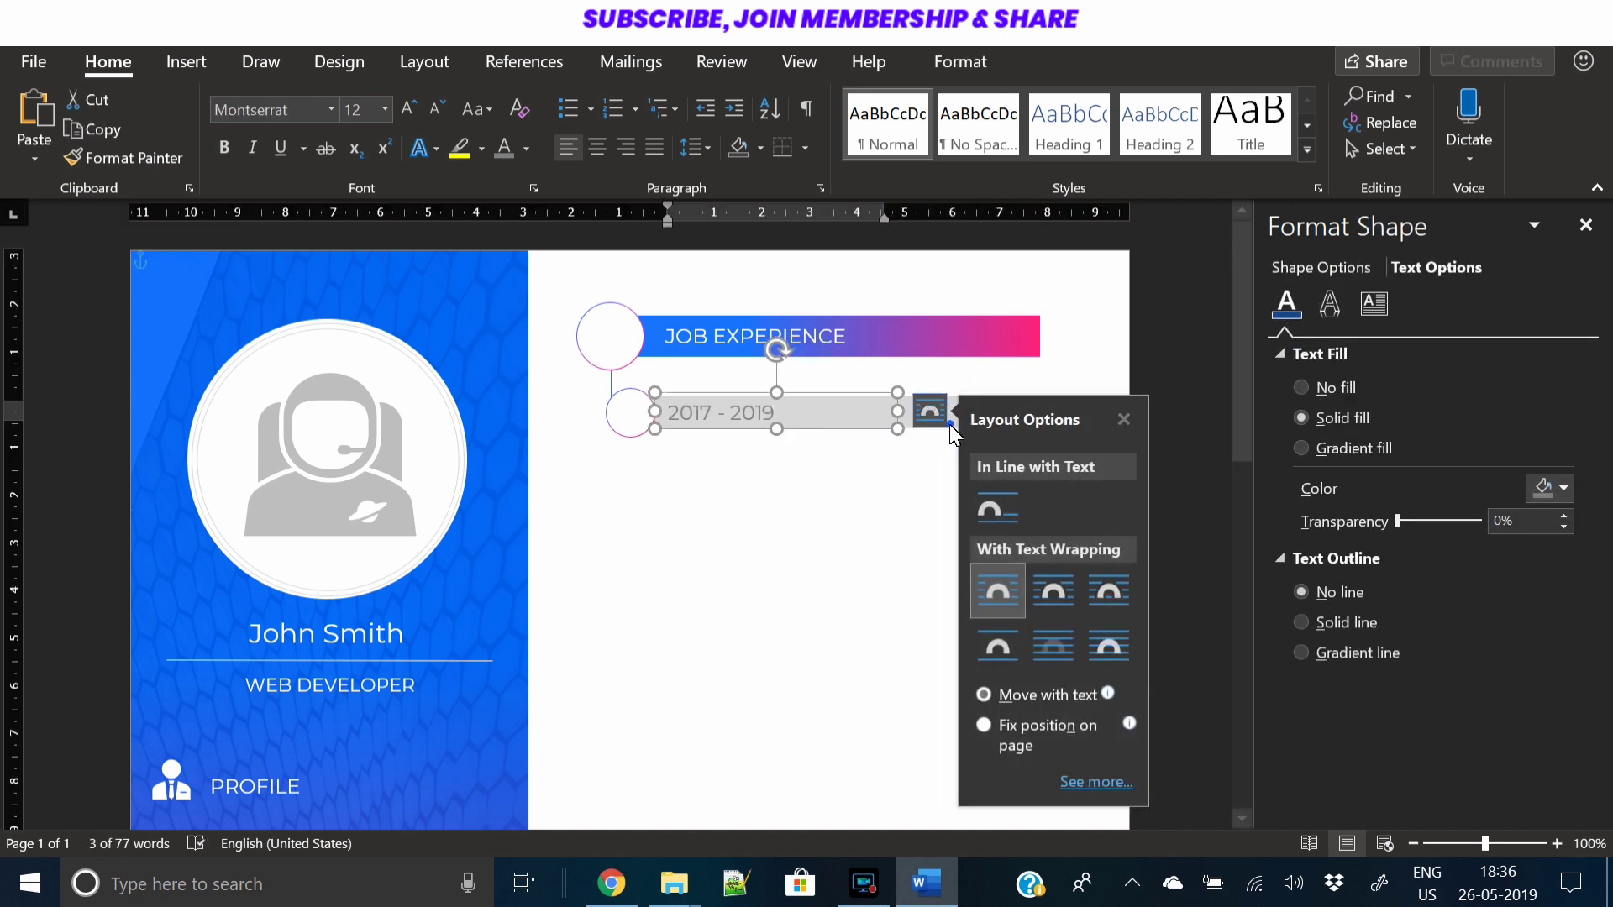
{"action": "left_click", "coordinate": [957, 424]}
{"action": "left_click_drag", "start_coordinate": [967, 428], "coordinate": [829, 427]}
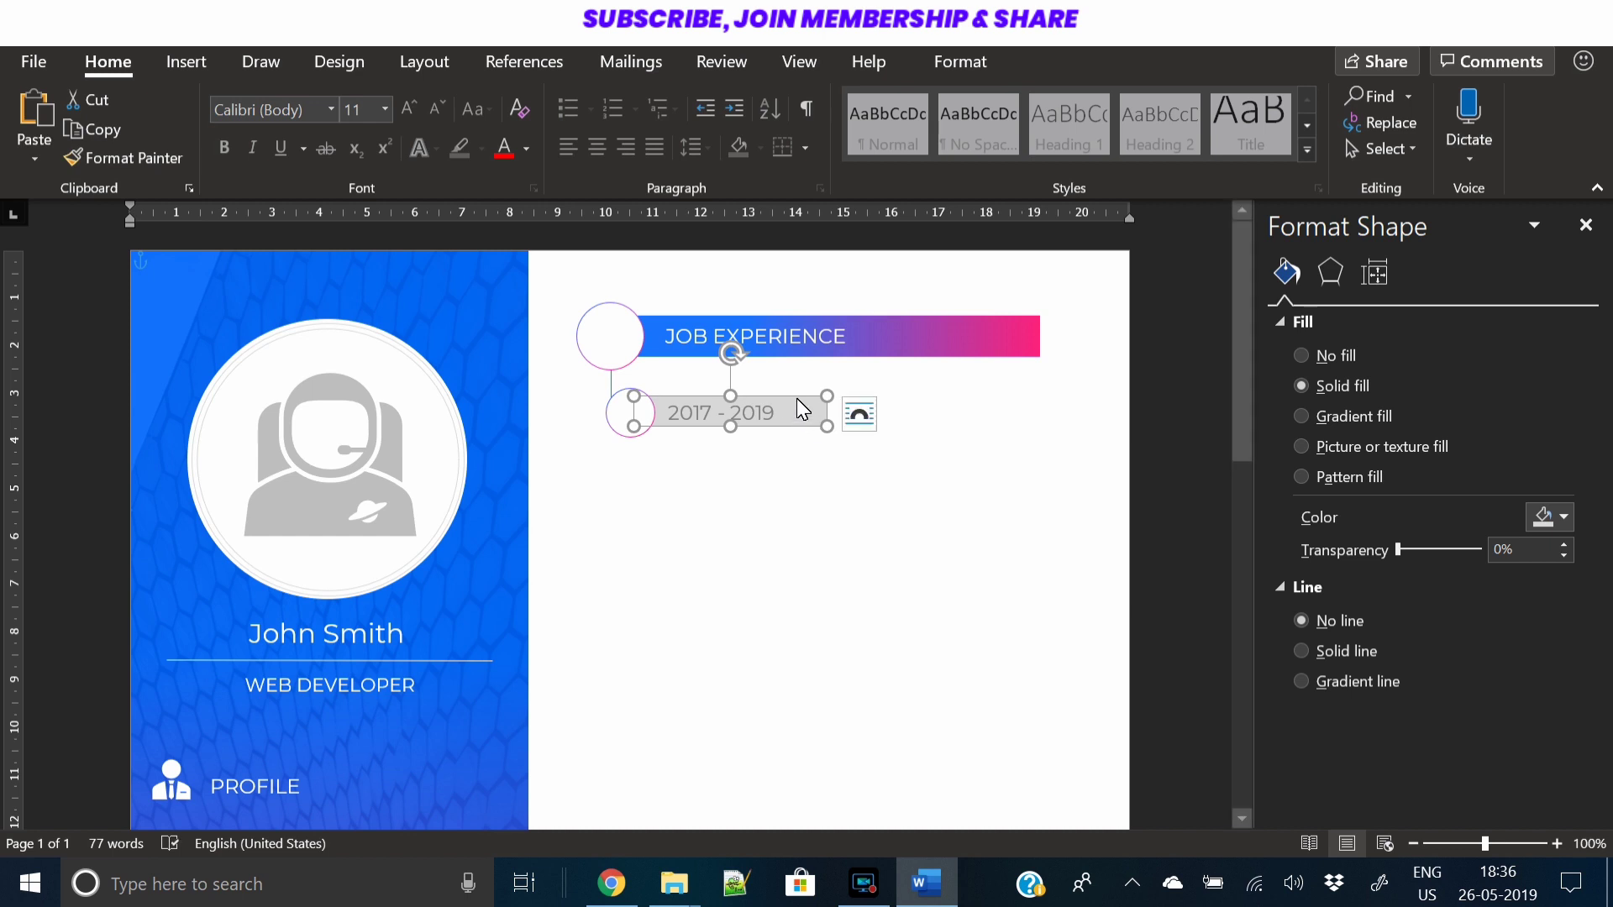
{"action": "left_click_drag", "start_coordinate": [796, 400], "coordinate": [796, 401]}
{"action": "left_click", "coordinate": [884, 506]}
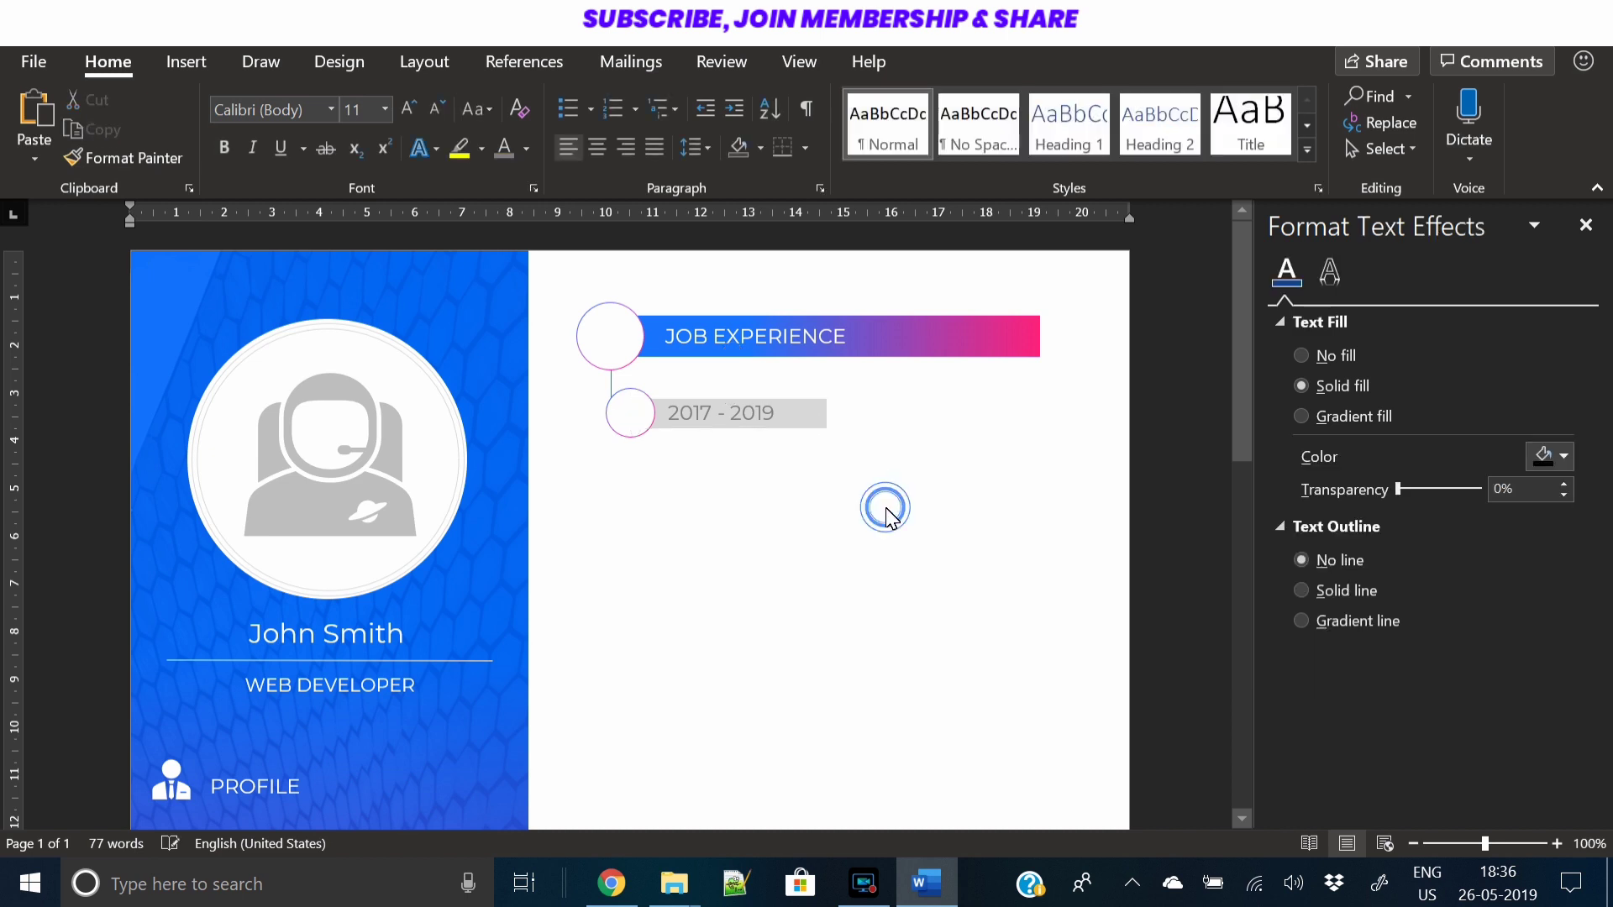
Lower the date box's top edge and shrink the 2017 - 2019 text to 9 pt
{"action": "left_click", "coordinate": [753, 414]}
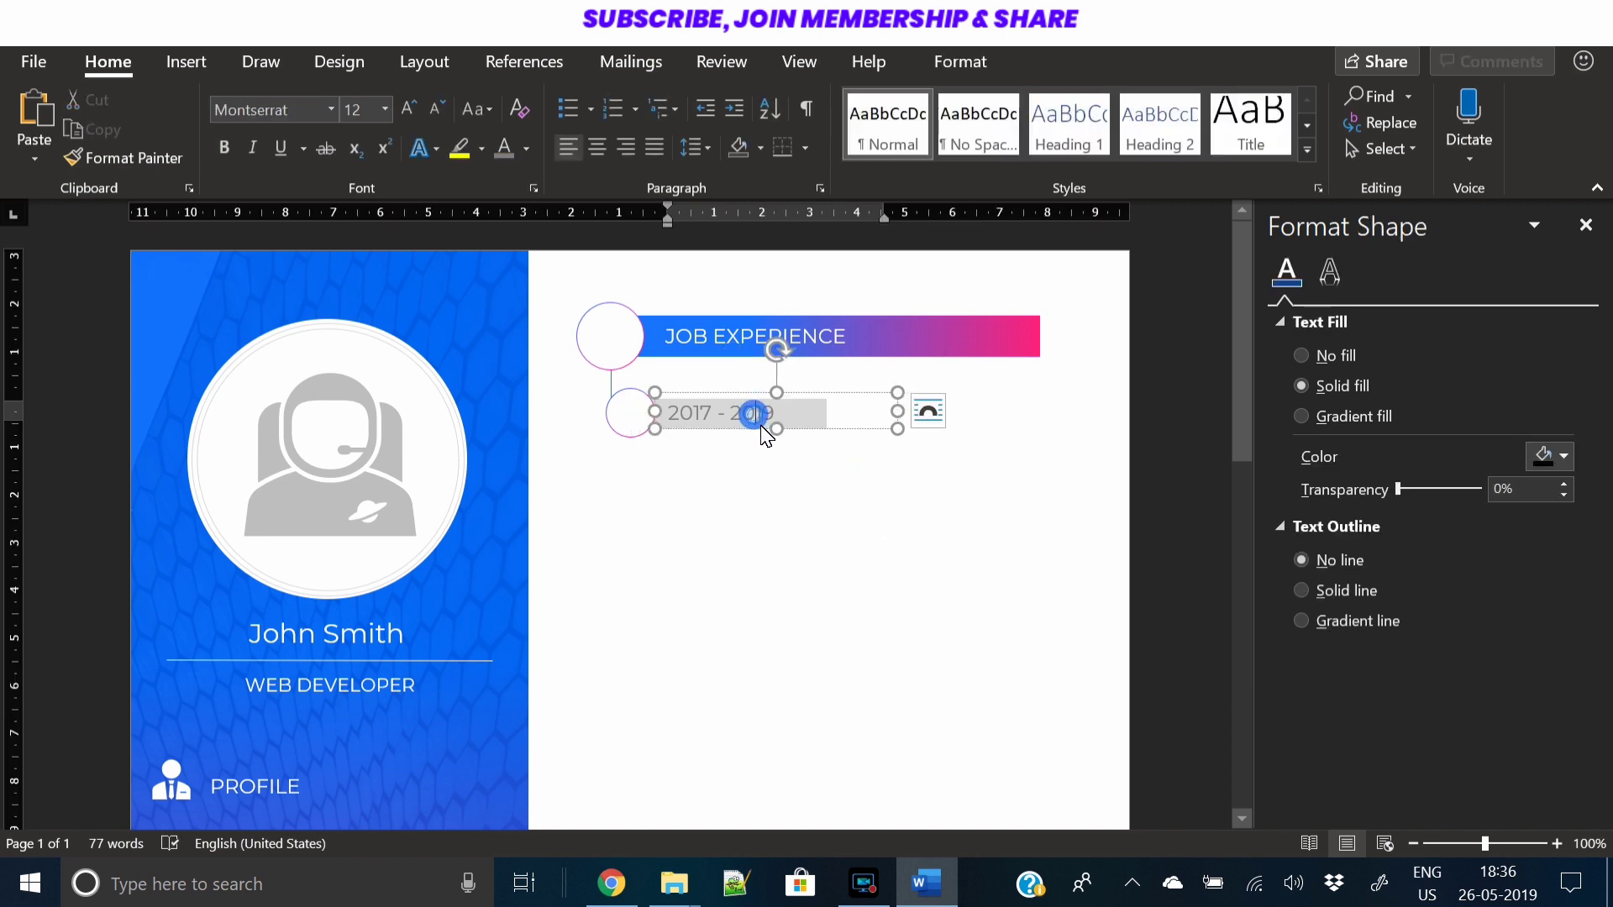
{"action": "left_click_drag", "start_coordinate": [782, 393], "coordinate": [783, 401]}
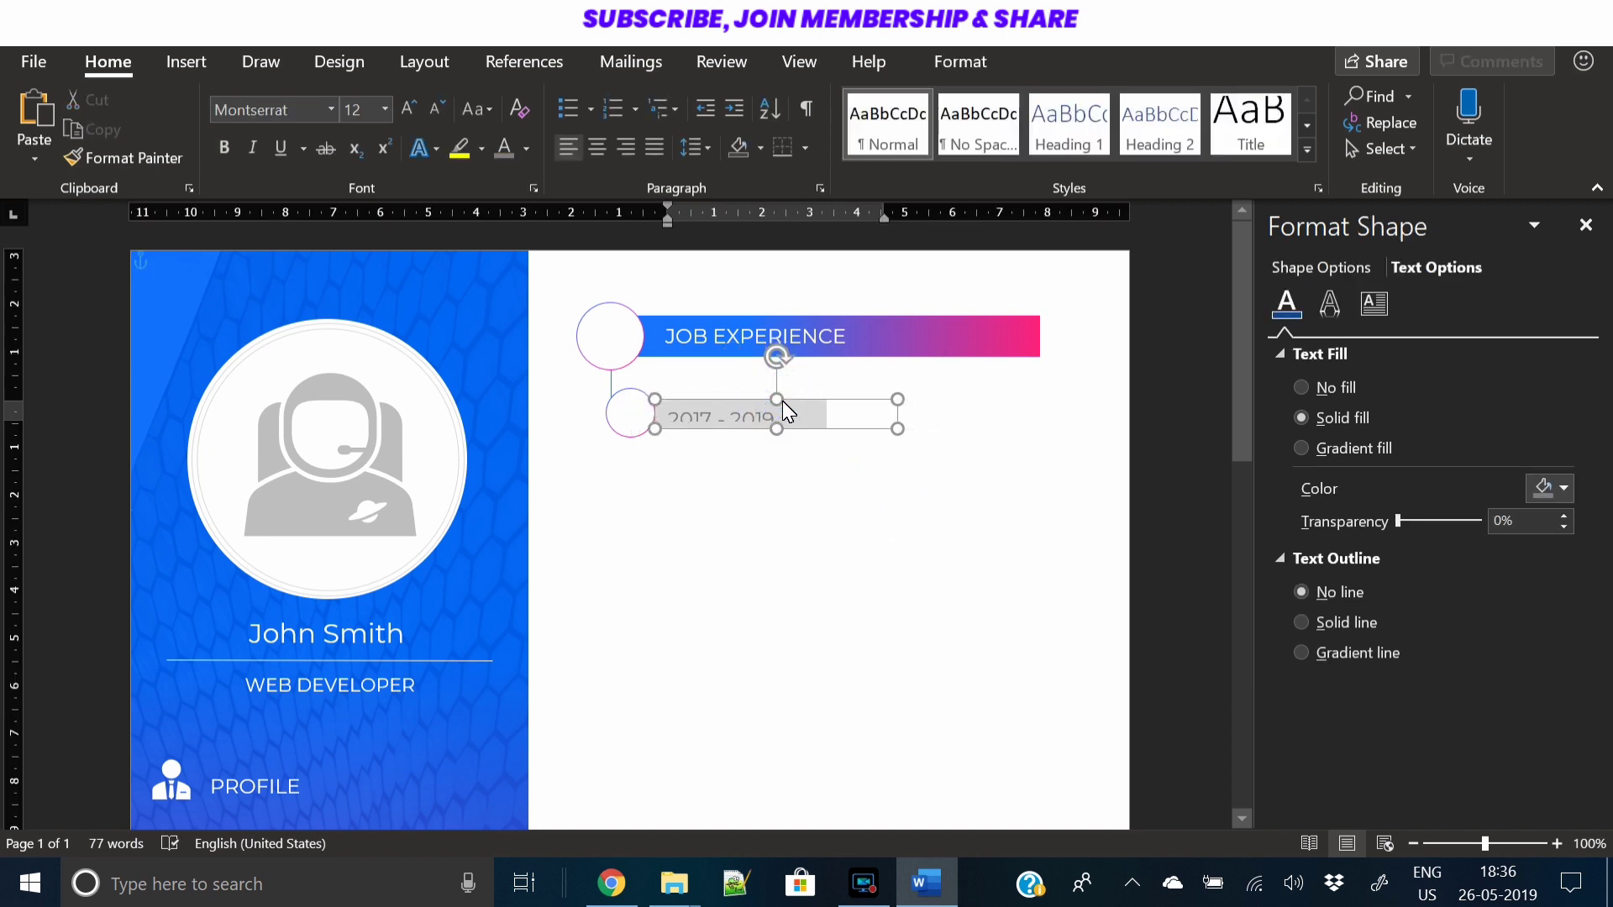
{"action": "left_click", "coordinate": [436, 109]}
{"action": "left_click", "coordinate": [436, 109]}
{"action": "left_click", "coordinate": [436, 109]}
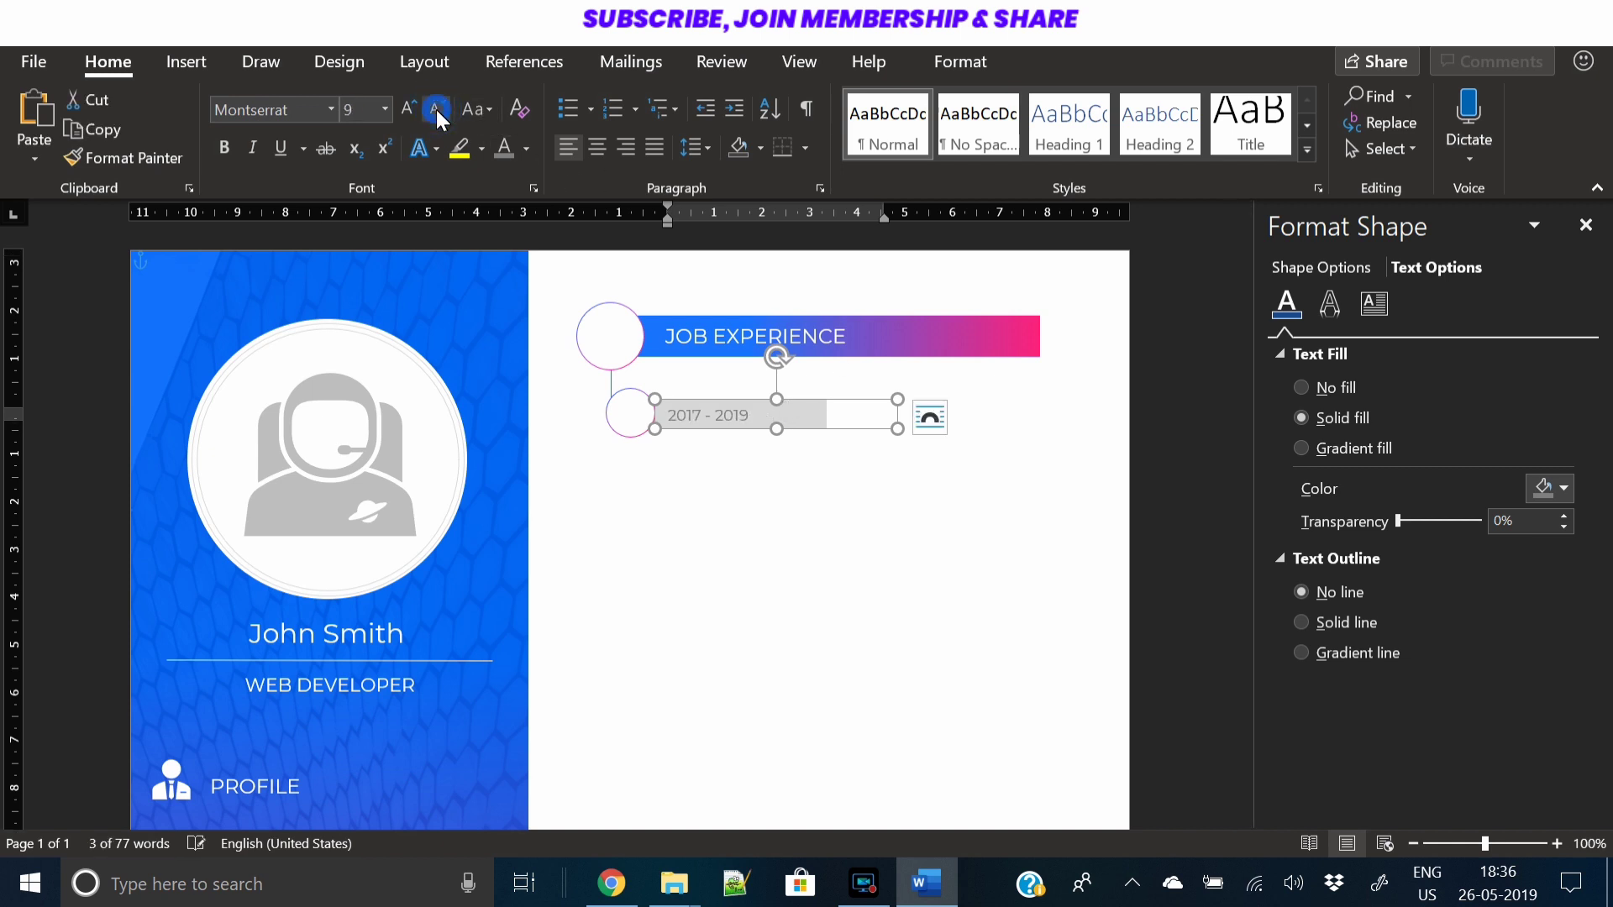
{"action": "left_click", "coordinate": [764, 511]}
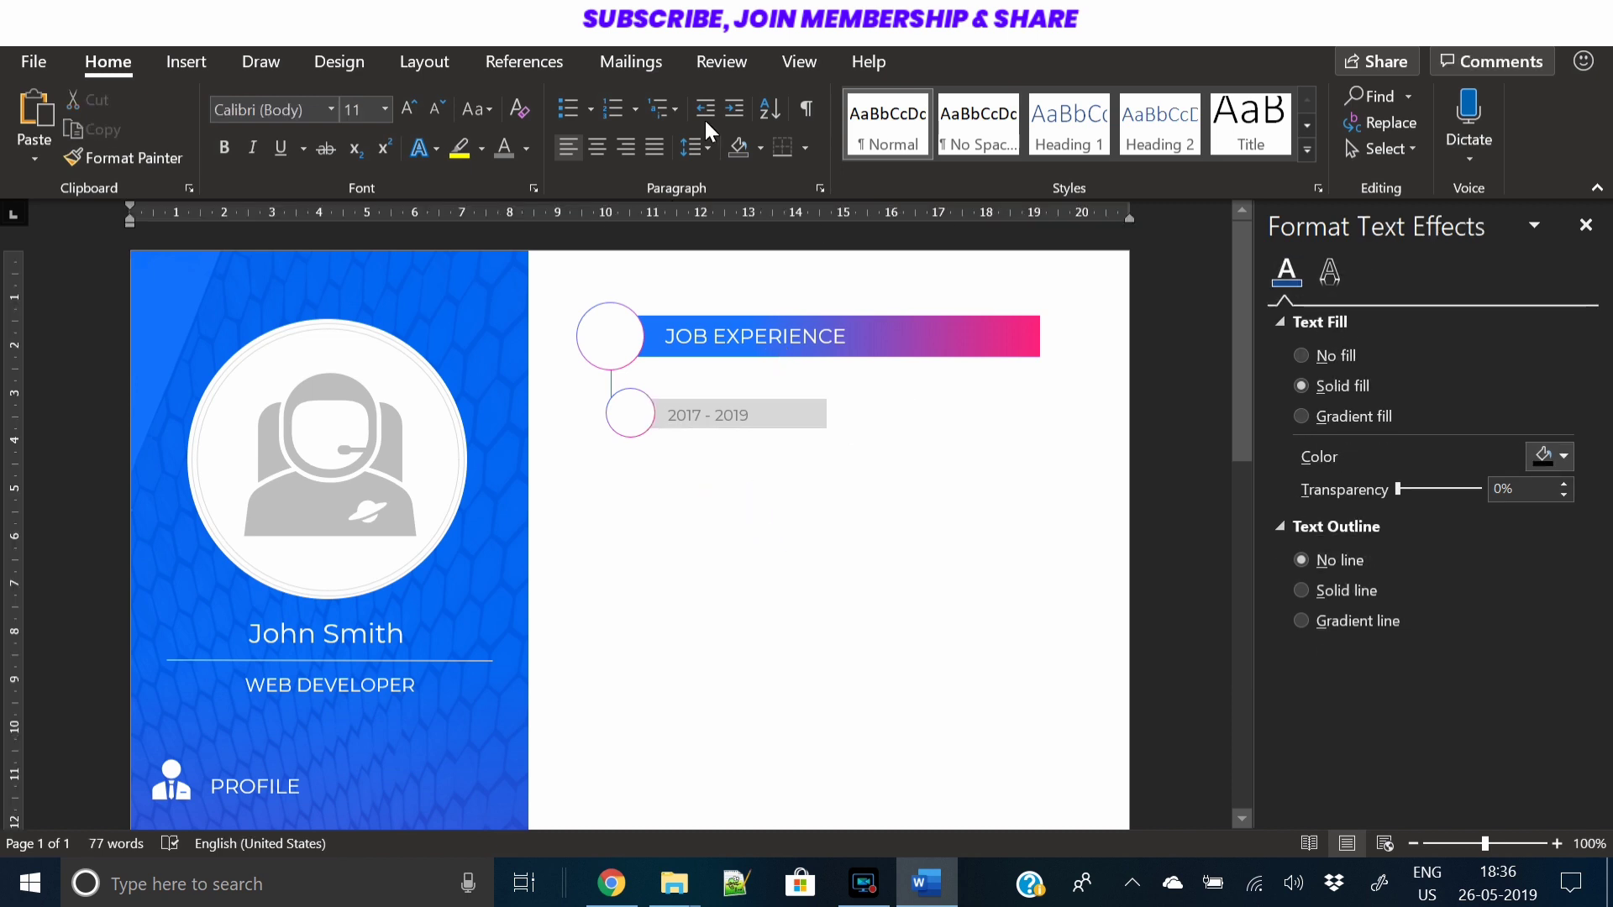
Duplicate the JOB EXPERIENCE text box, make its text grey, and tuck it under the date bar
{"action": "left_click", "coordinate": [774, 338]}
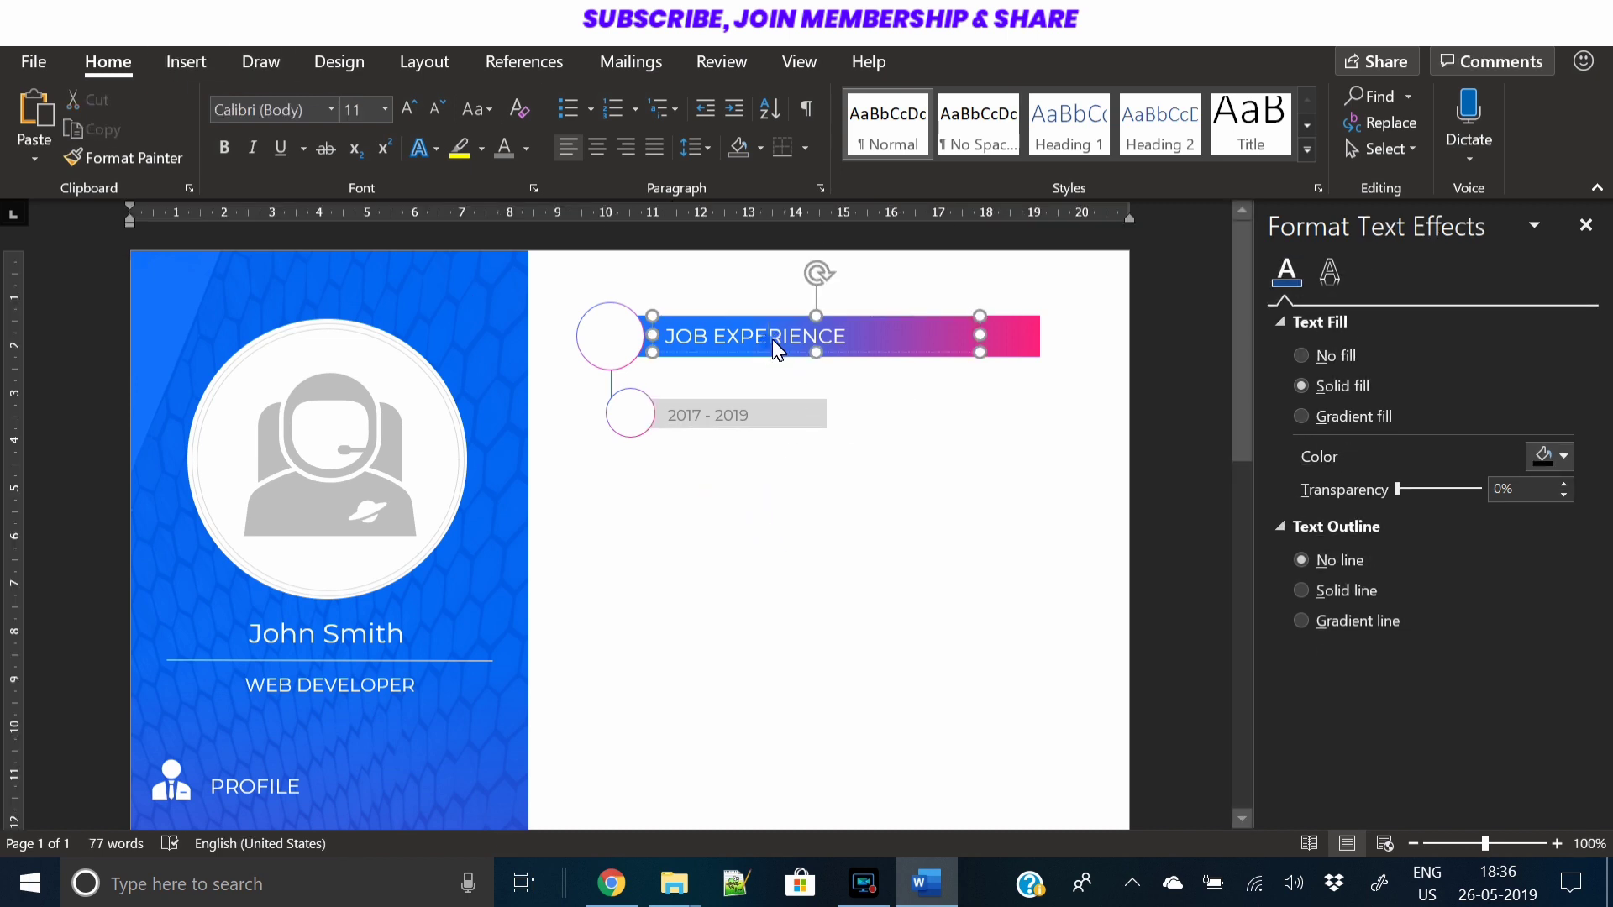
{"action": "left_click", "coordinate": [814, 316]}
{"action": "key", "text": "ctrl+c"}
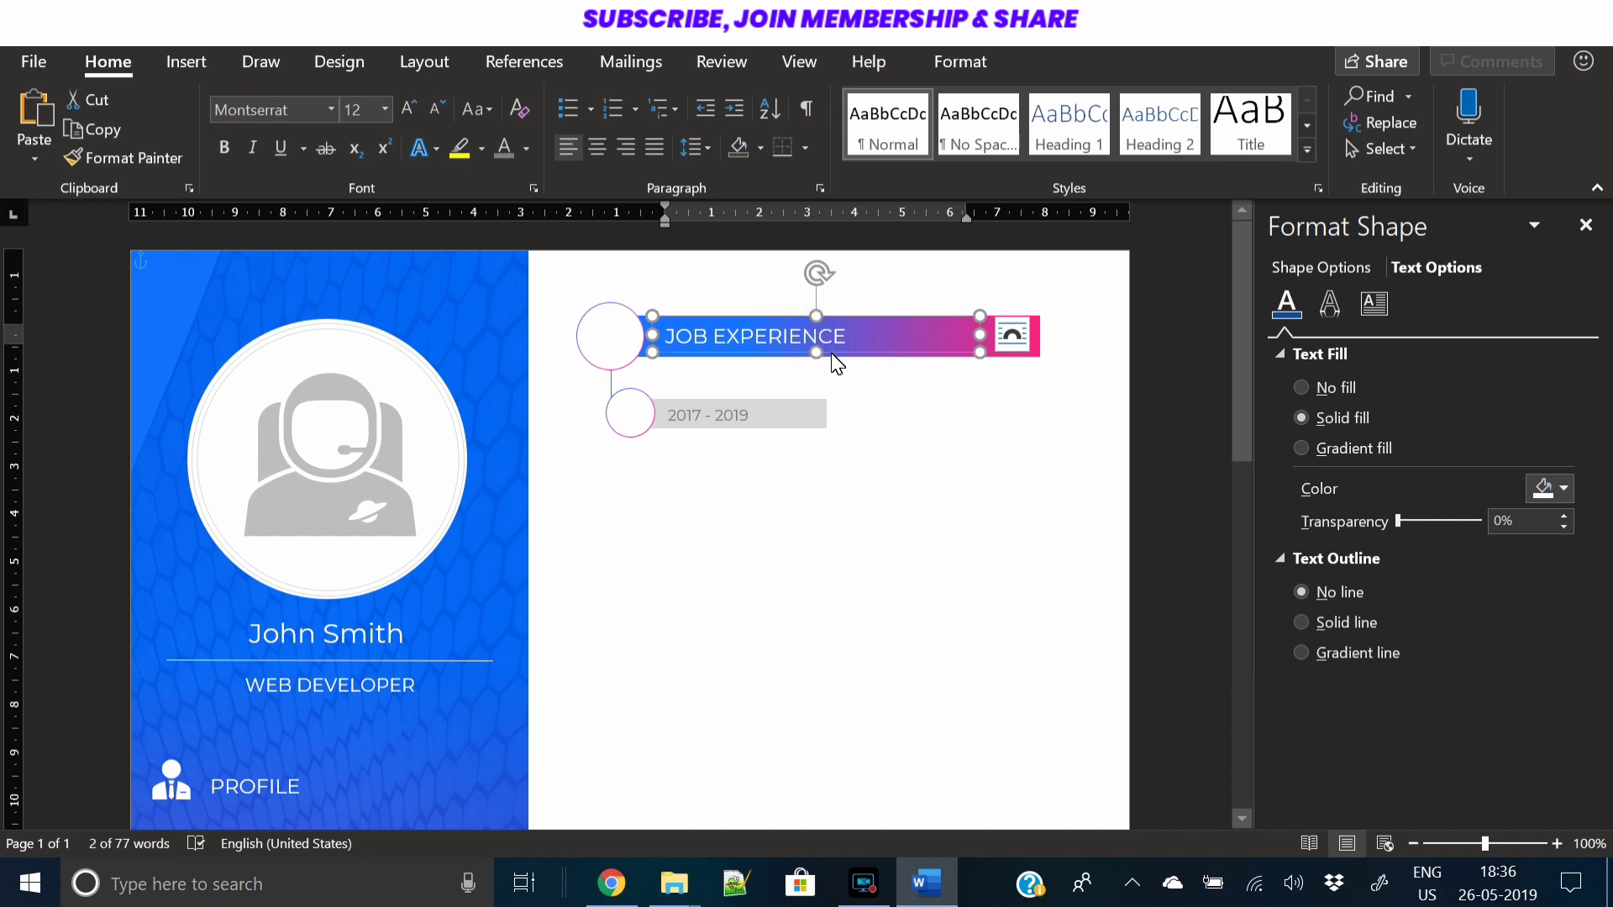
{"action": "key", "text": "ctrl+v"}
{"action": "left_click_drag", "start_coordinate": [879, 336], "coordinate": [870, 436]}
{"action": "left_click", "coordinate": [526, 148]}
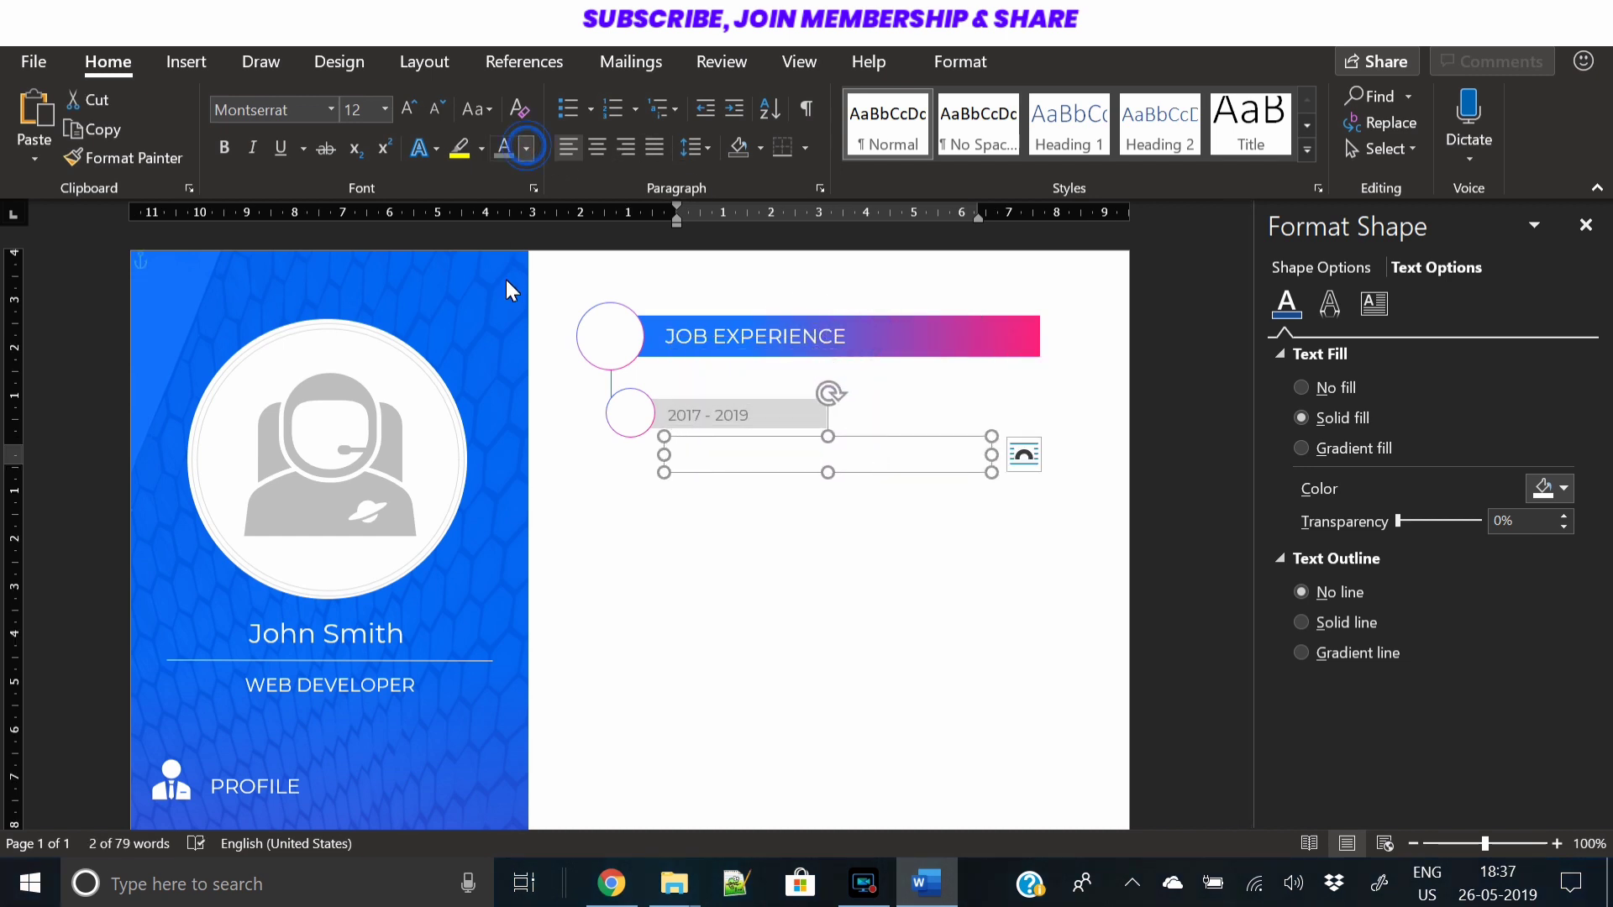
{"action": "left_click", "coordinate": [501, 339]}
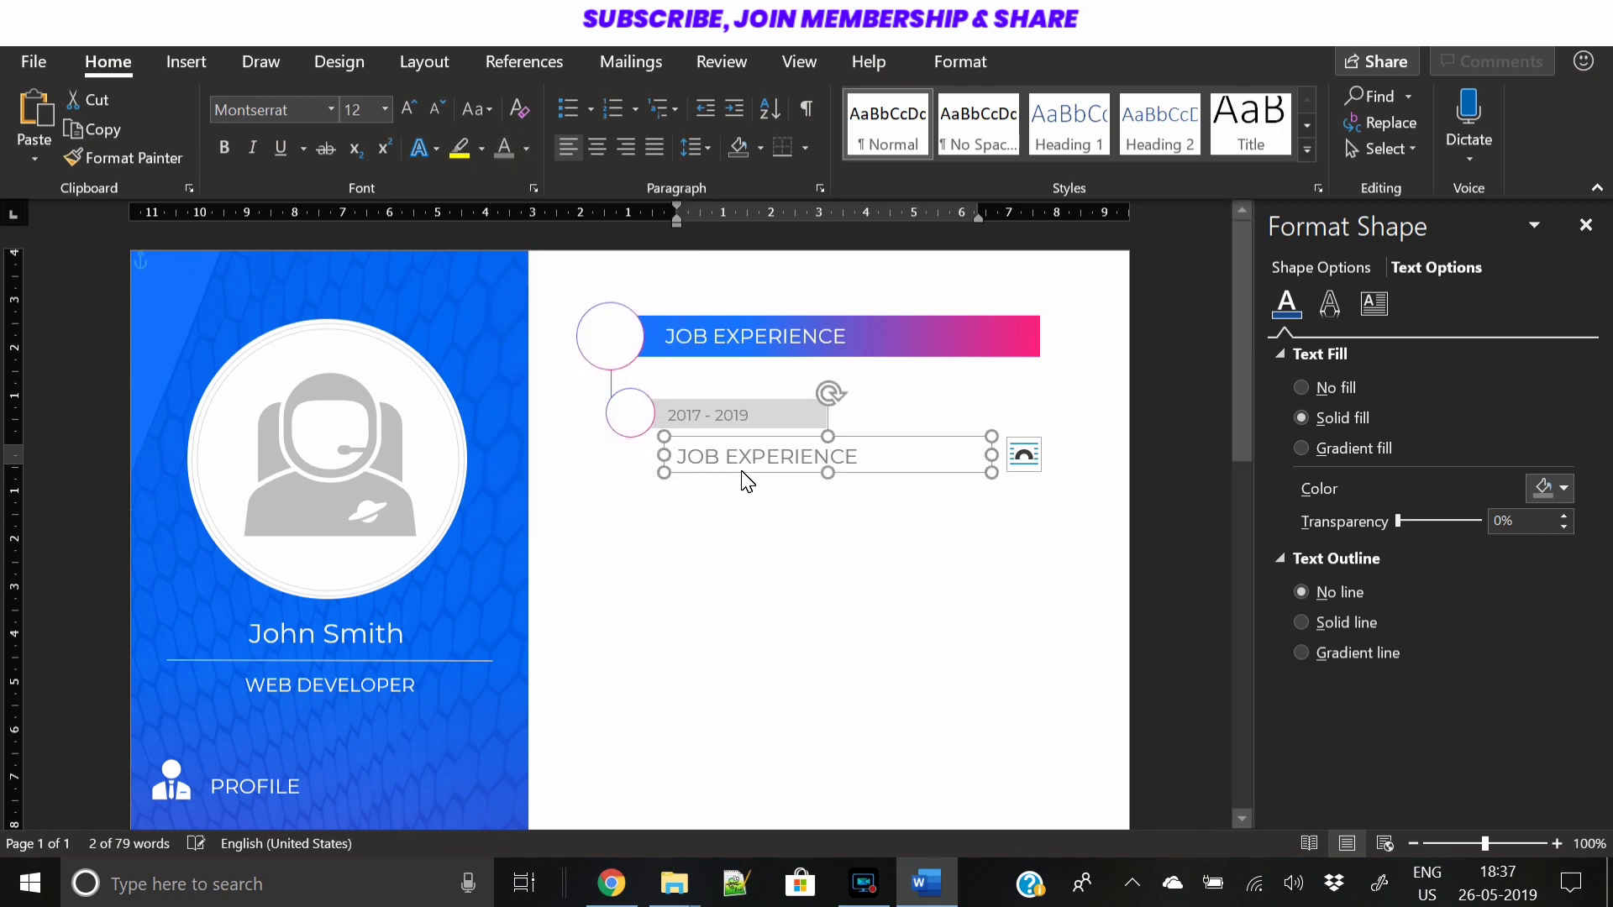
{"action": "left_click_drag", "start_coordinate": [735, 437], "coordinate": [721, 434]}
Retype it as ABC MANUFACTURING COMPANY, widen it to one line, and set 11 pt
{"action": "triple_click", "coordinate": [714, 450]}
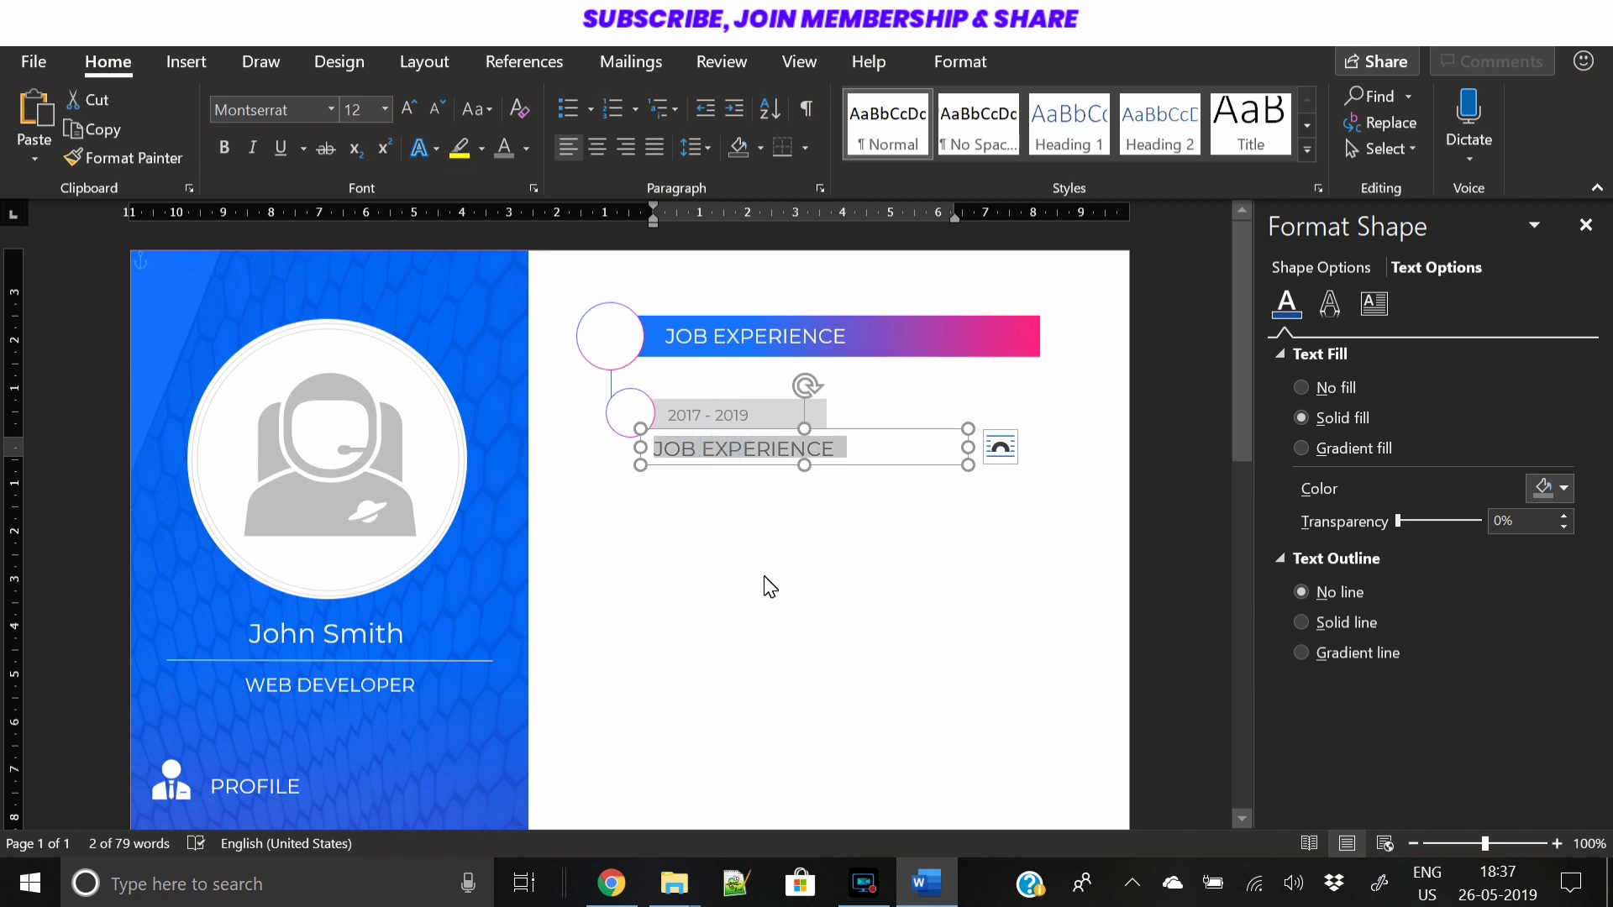
{"action": "type", "text": "ab"}
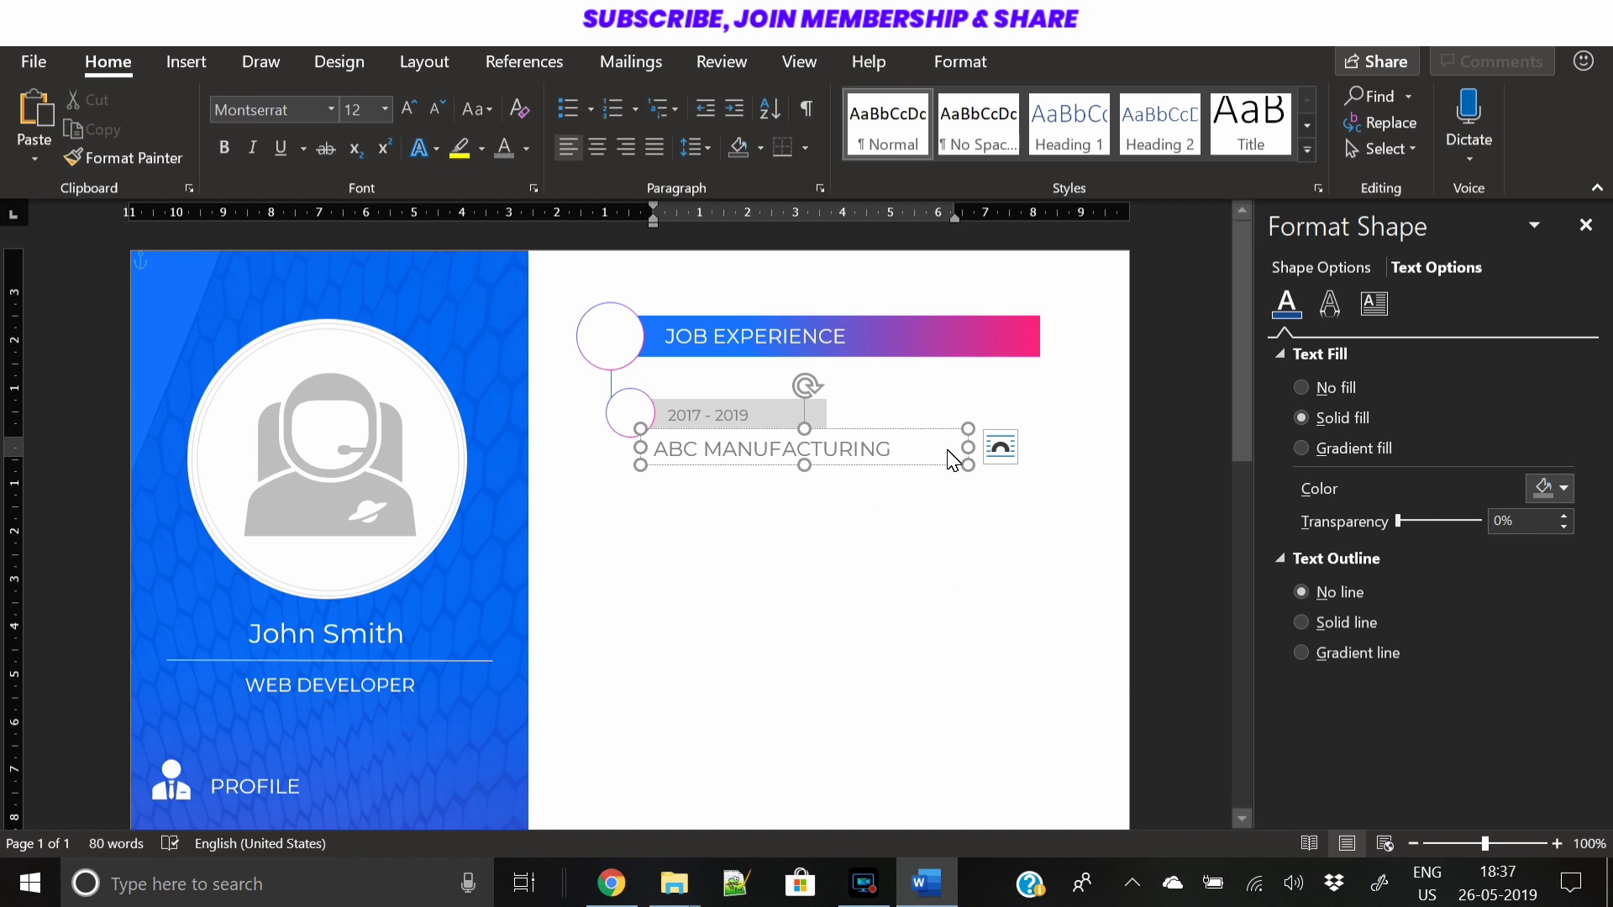
{"action": "left_click_drag", "start_coordinate": [968, 447], "coordinate": [1090, 447]}
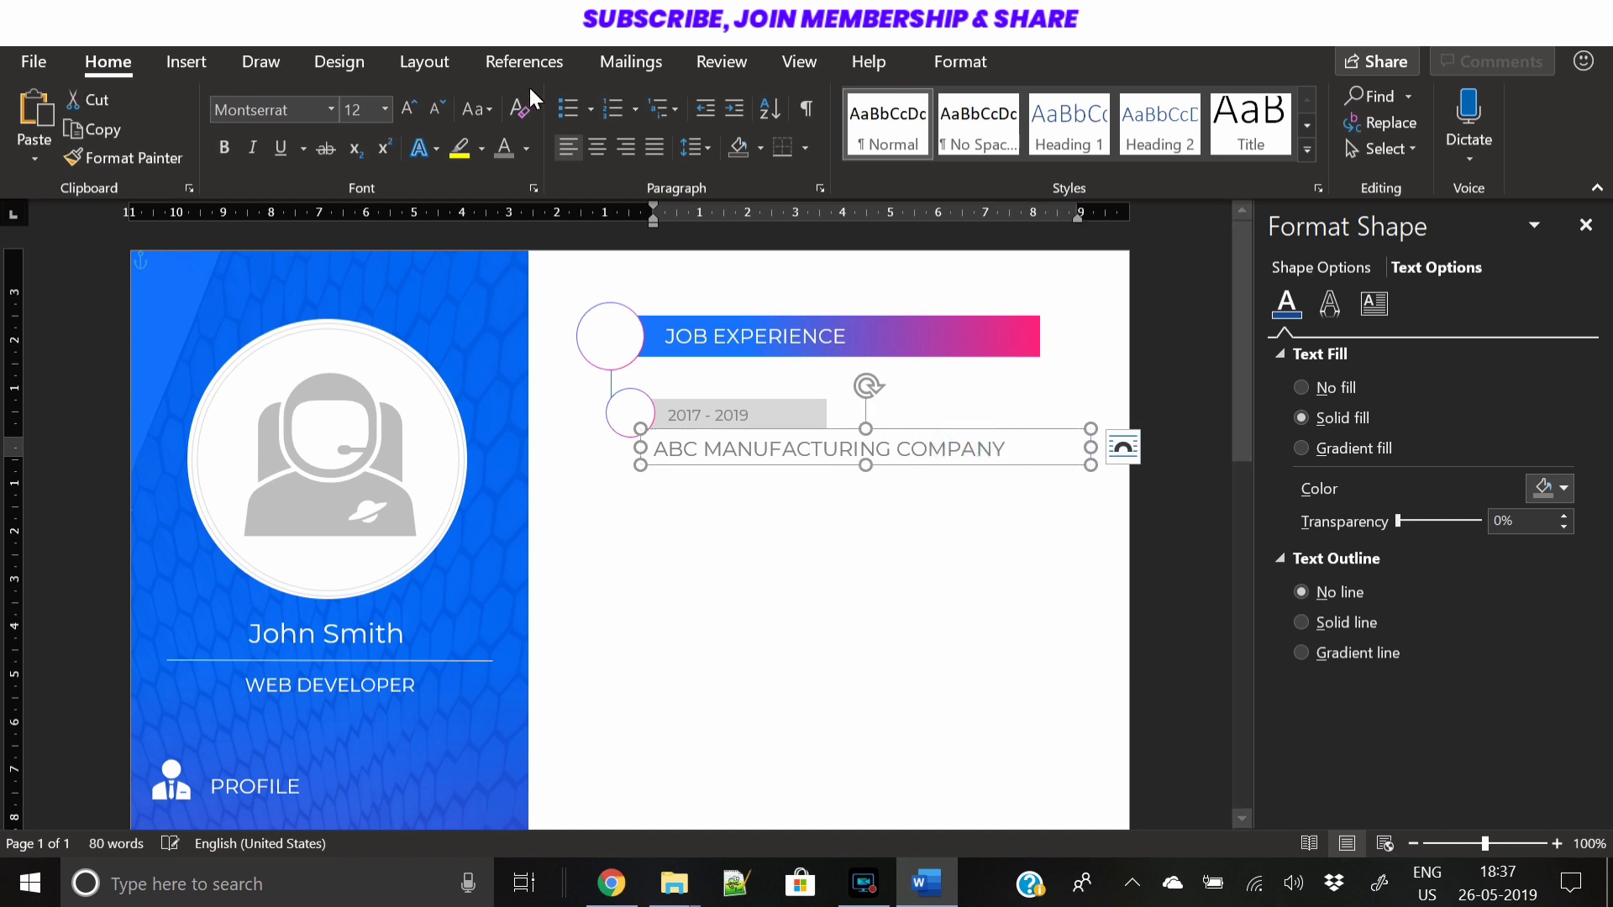
{"action": "left_click", "coordinate": [435, 111]}
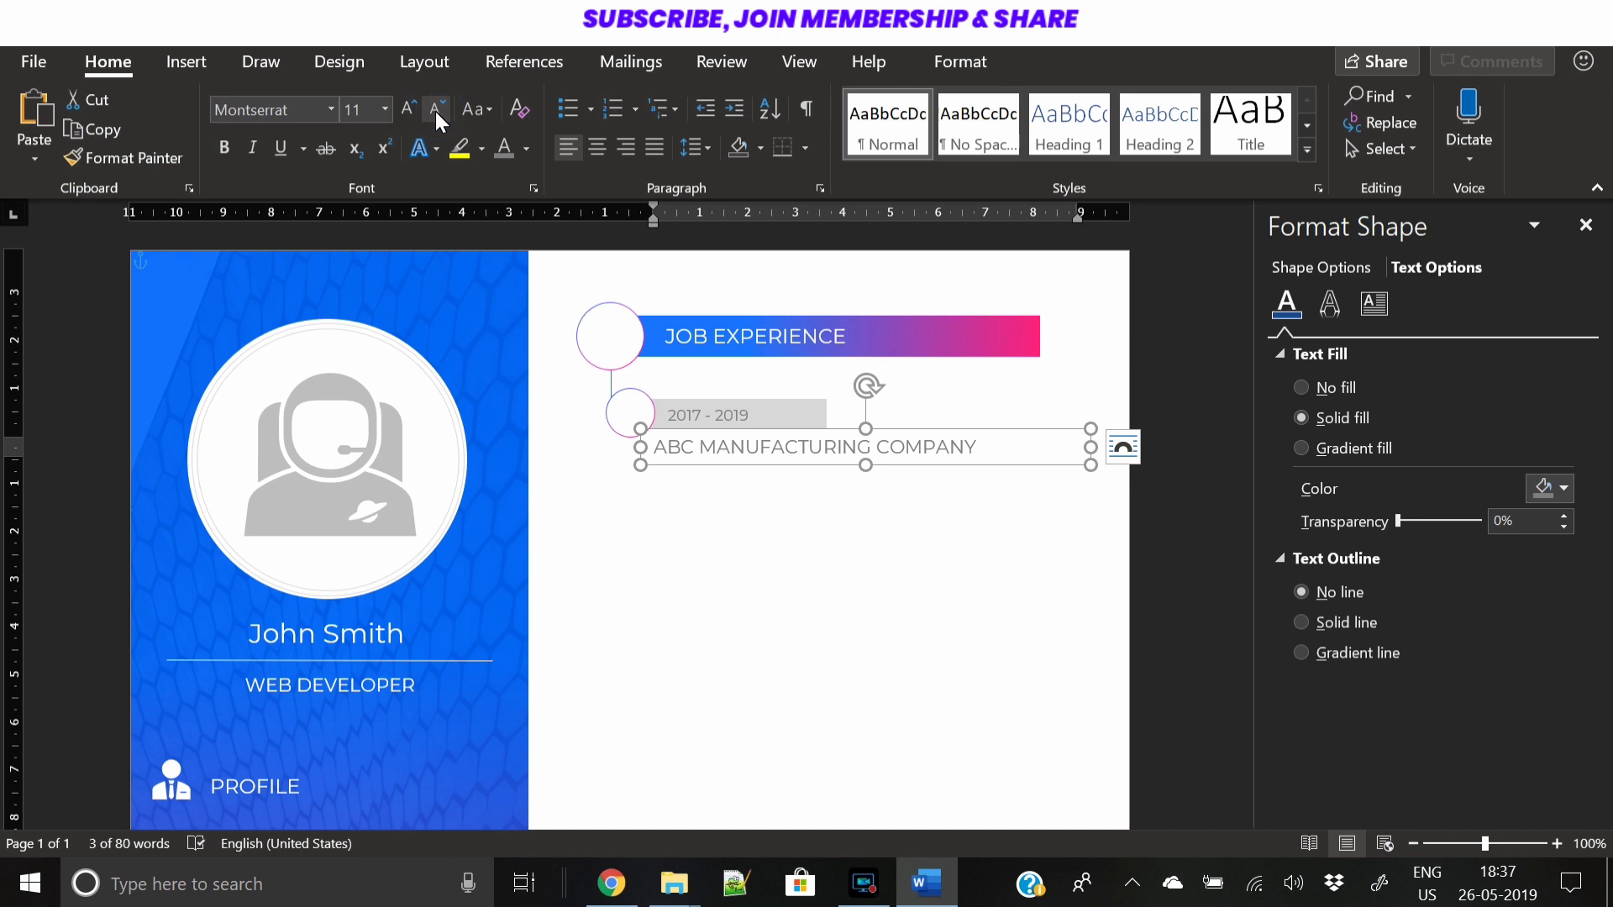
Add a 9 pt copy below the company name reading SR. DESIGN STRATEGIST
{"action": "key", "text": "ctrl+c"}
{"action": "key", "text": "ctrl+v"}
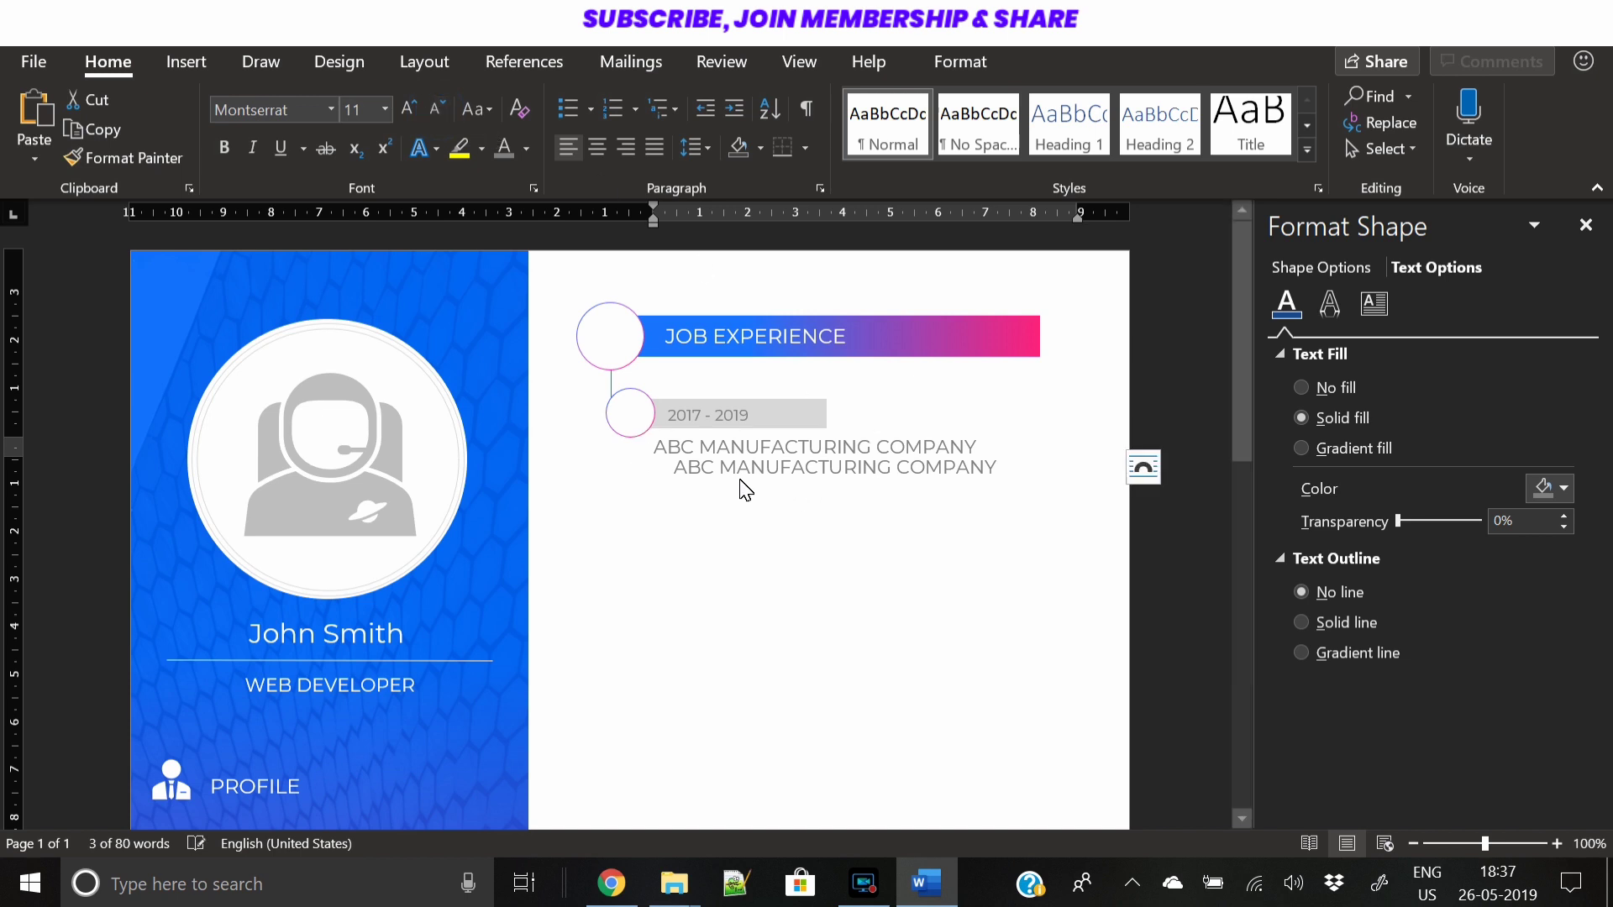
{"action": "left_click_drag", "start_coordinate": [715, 495], "coordinate": [721, 493]}
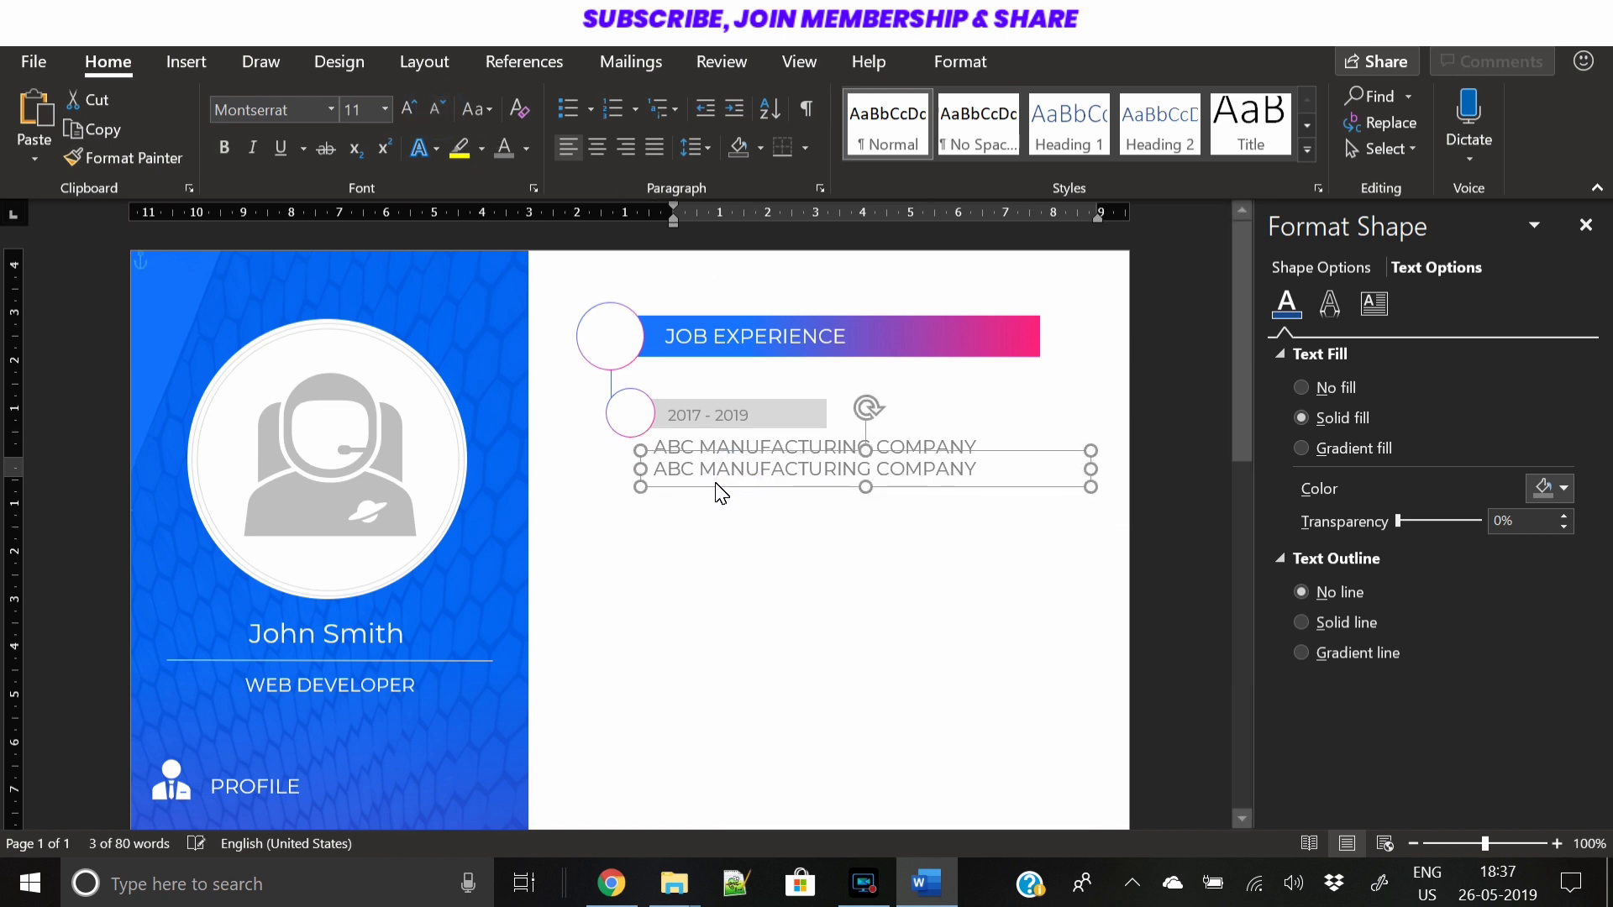
{"action": "left_click", "coordinate": [449, 118]}
{"action": "left_click", "coordinate": [450, 118]}
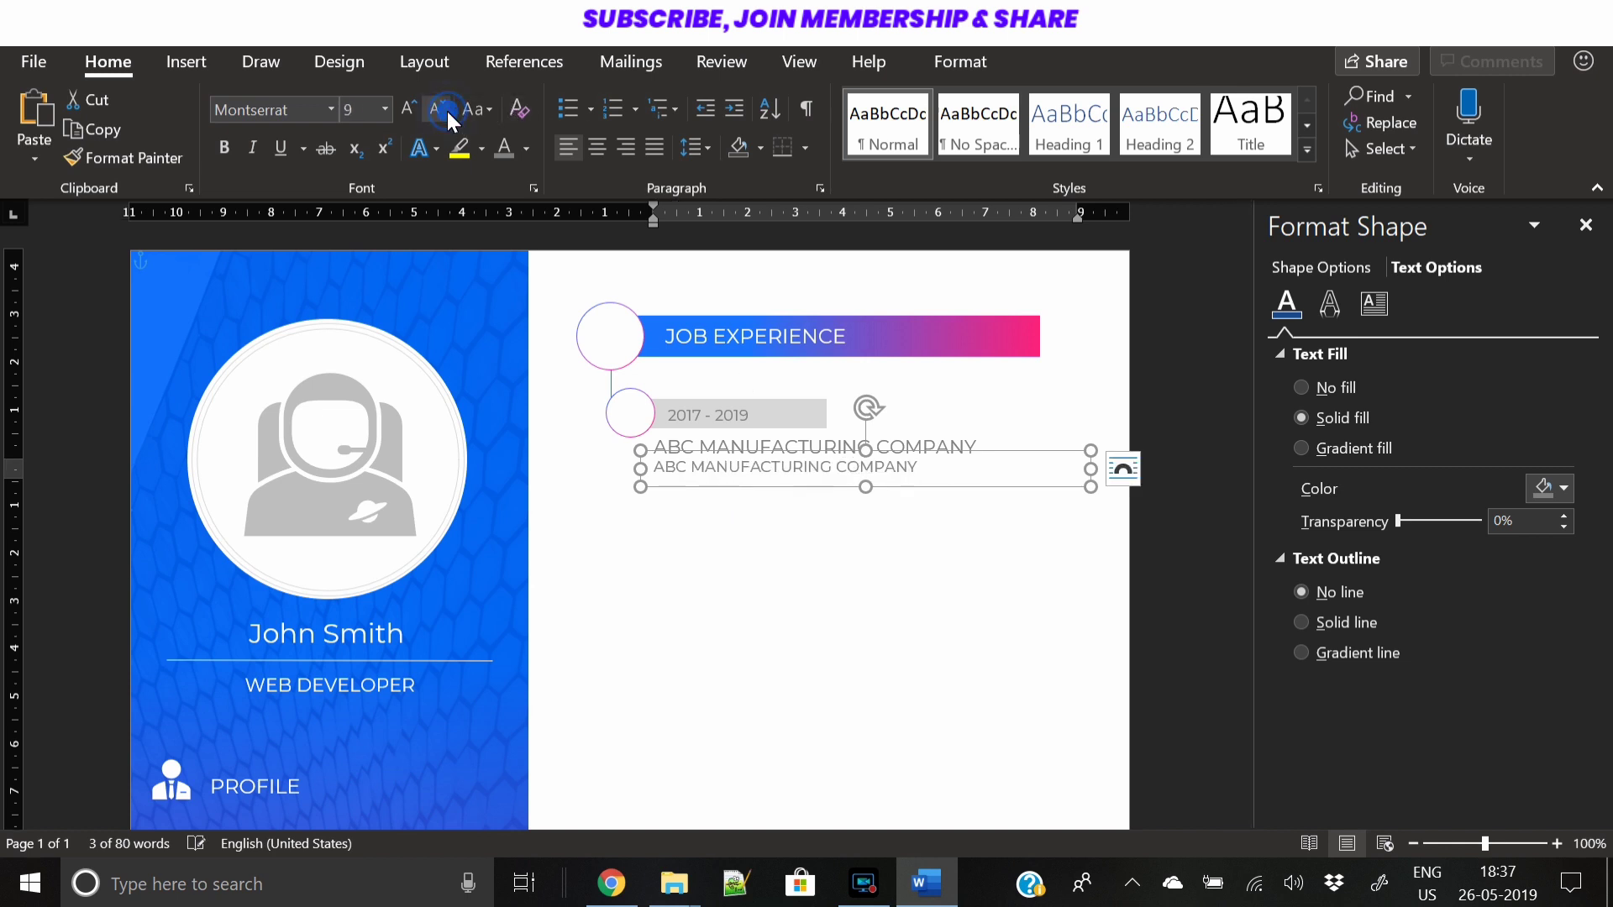
{"action": "triple_click", "coordinate": [804, 472]}
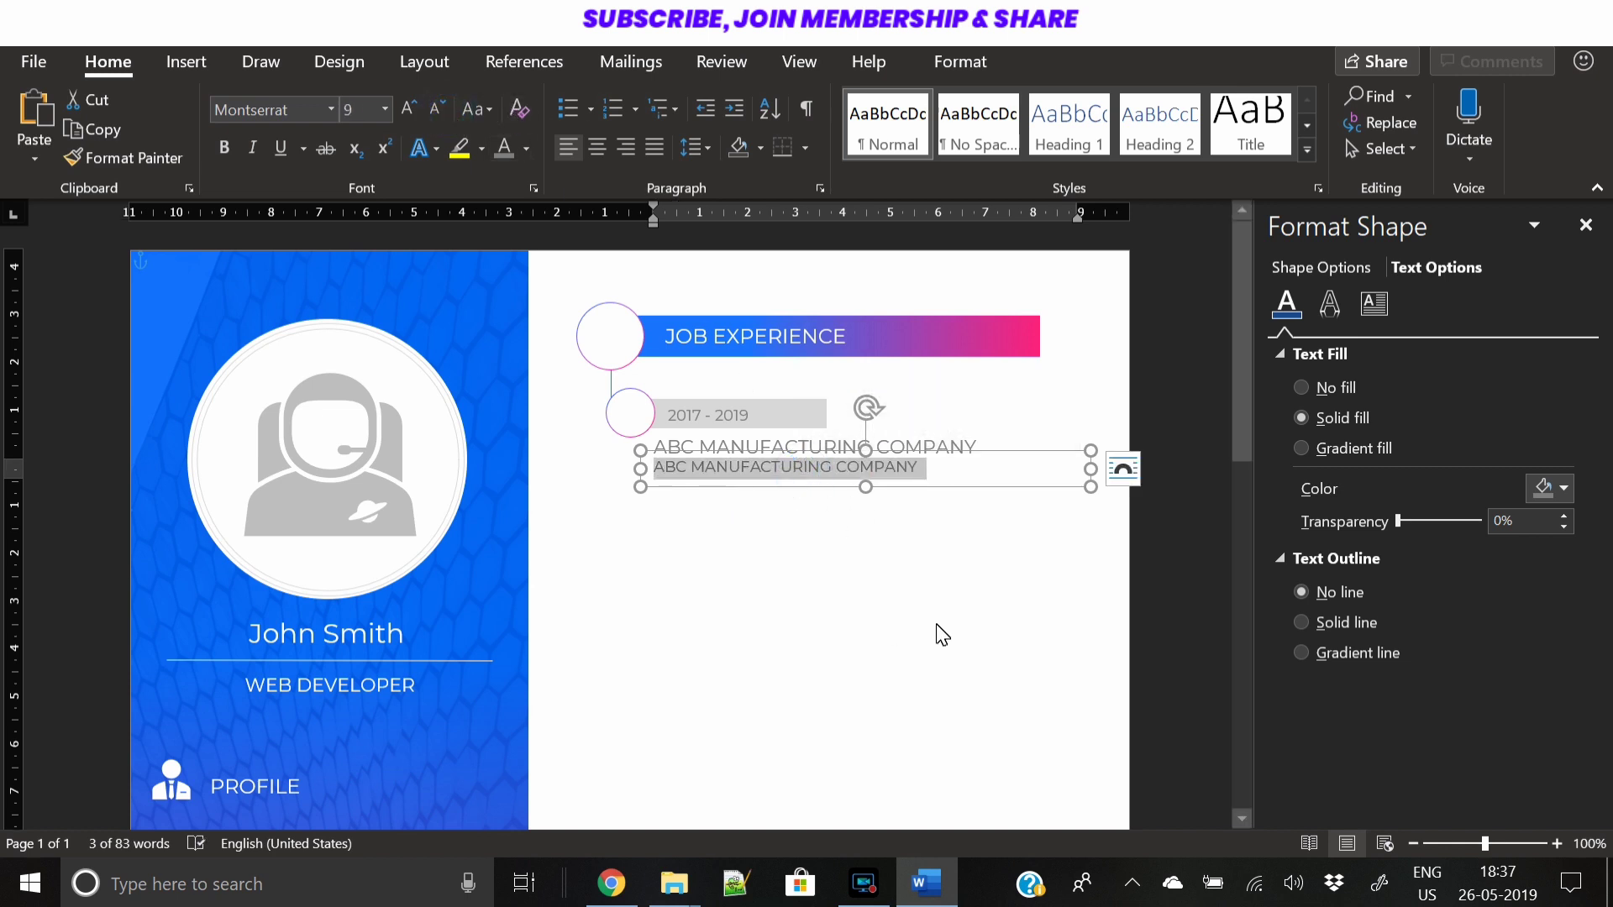
{"action": "type", "text": "SR. DESIGN STRATEGIST"}
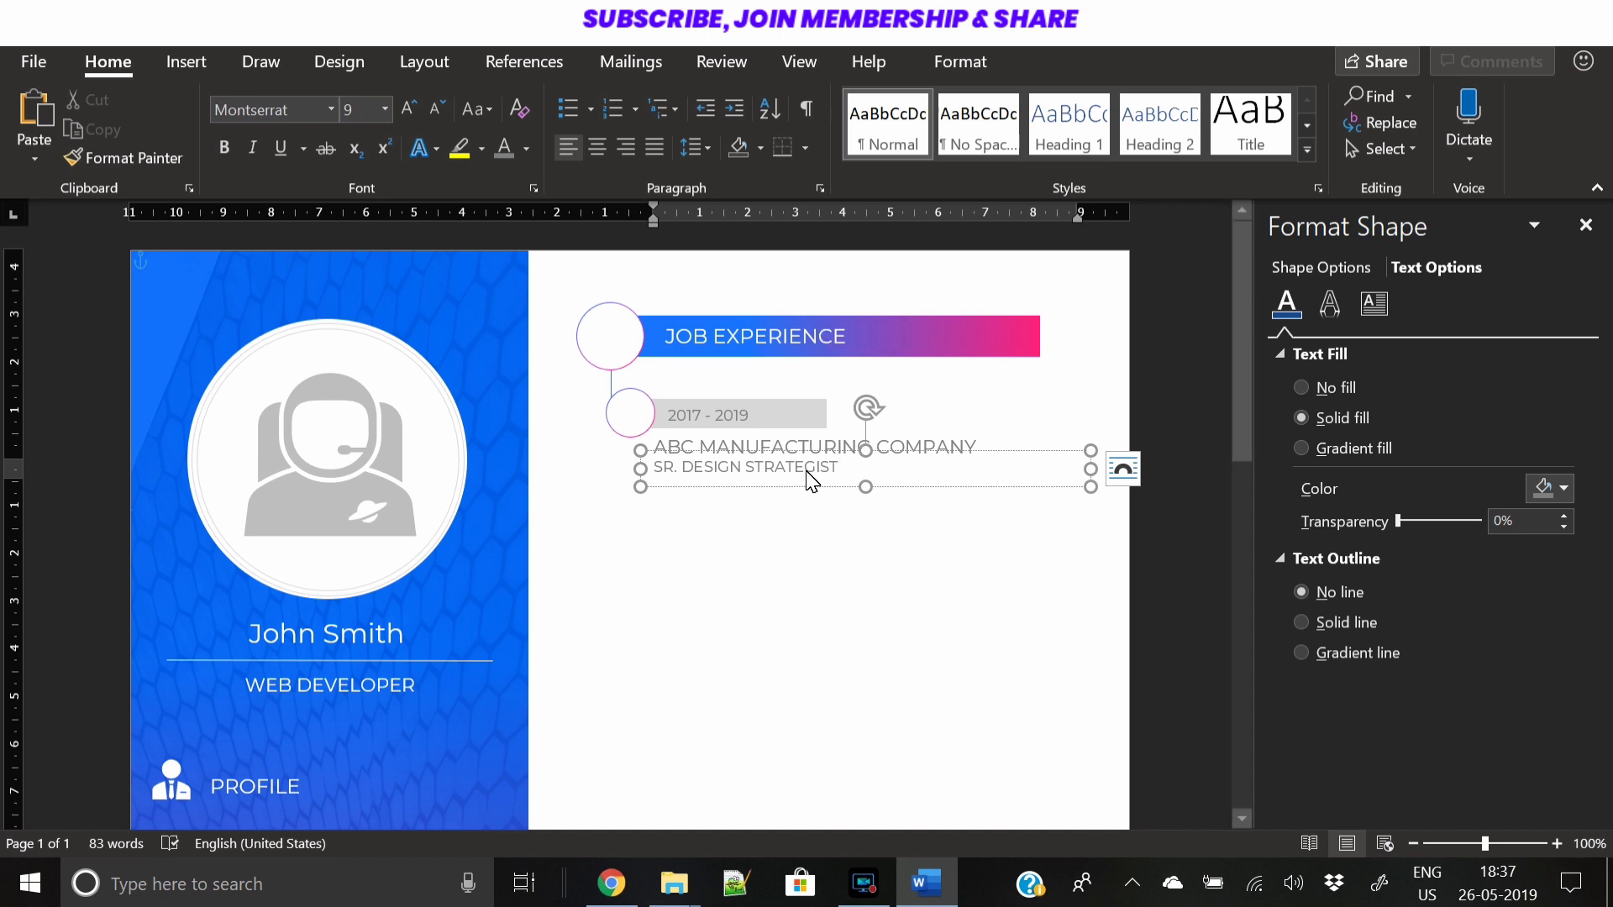
{"action": "left_click", "coordinate": [798, 531]}
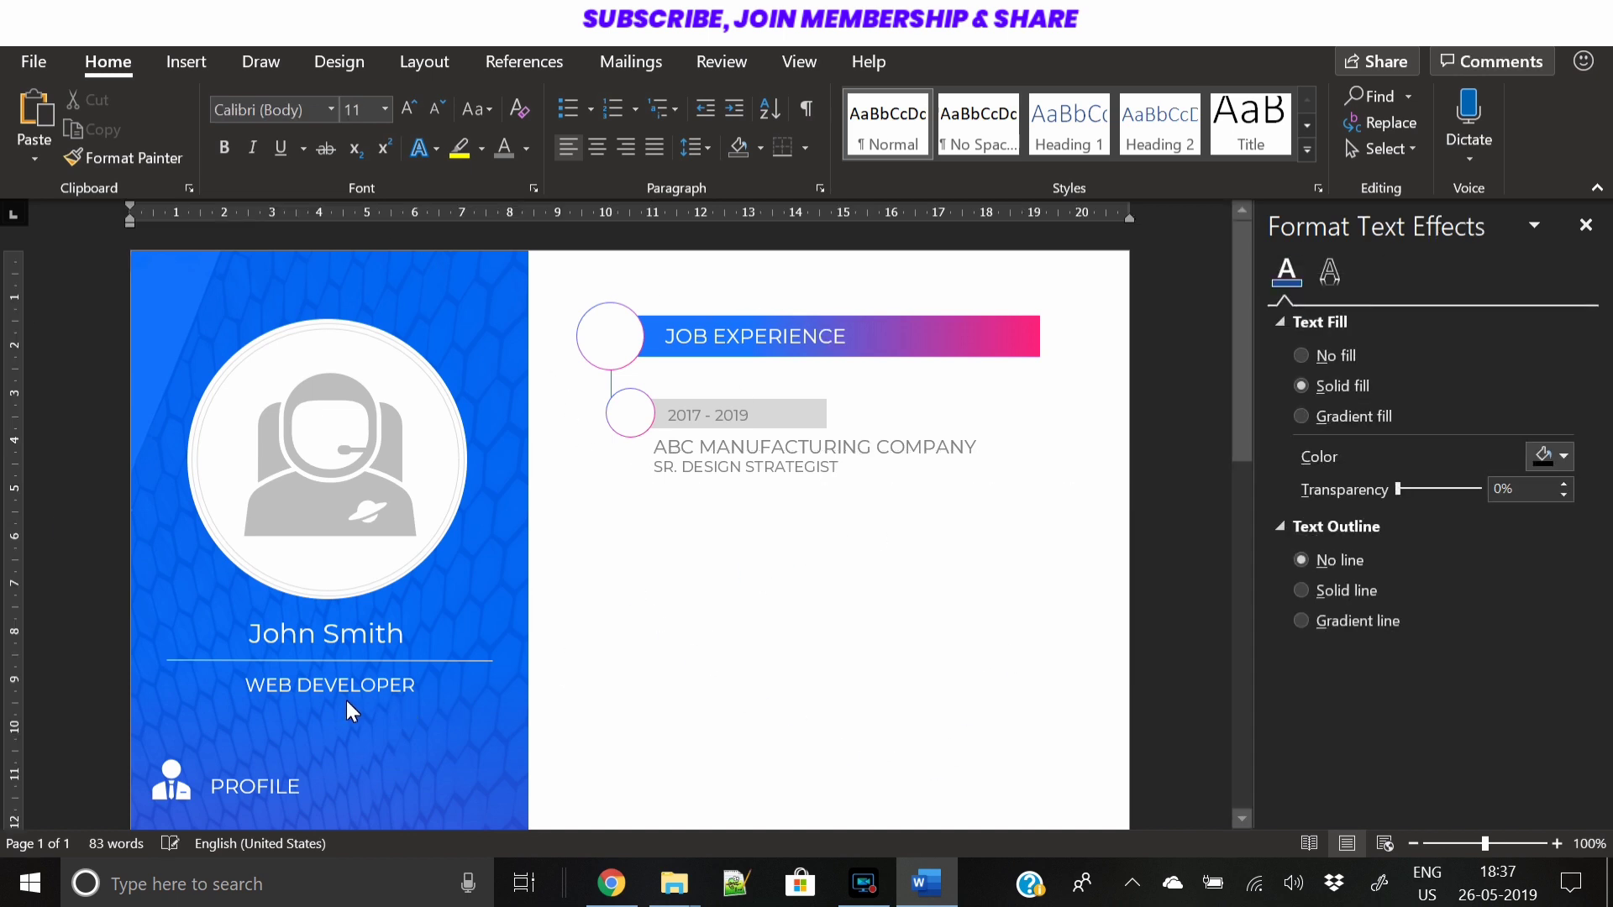
{"action": "scroll", "coordinate": [339, 710], "scroll_direction": "down", "scroll_amount": 1}
{"action": "scroll", "coordinate": [339, 710], "scroll_direction": "up", "scroll_amount": 1}
Copy and paste the SR. DESIGN STRATEGIST box once more
{"action": "left_click", "coordinate": [746, 496]}
{"action": "key", "text": "ctrl+c"}
{"action": "key", "text": "ctrl+v"}
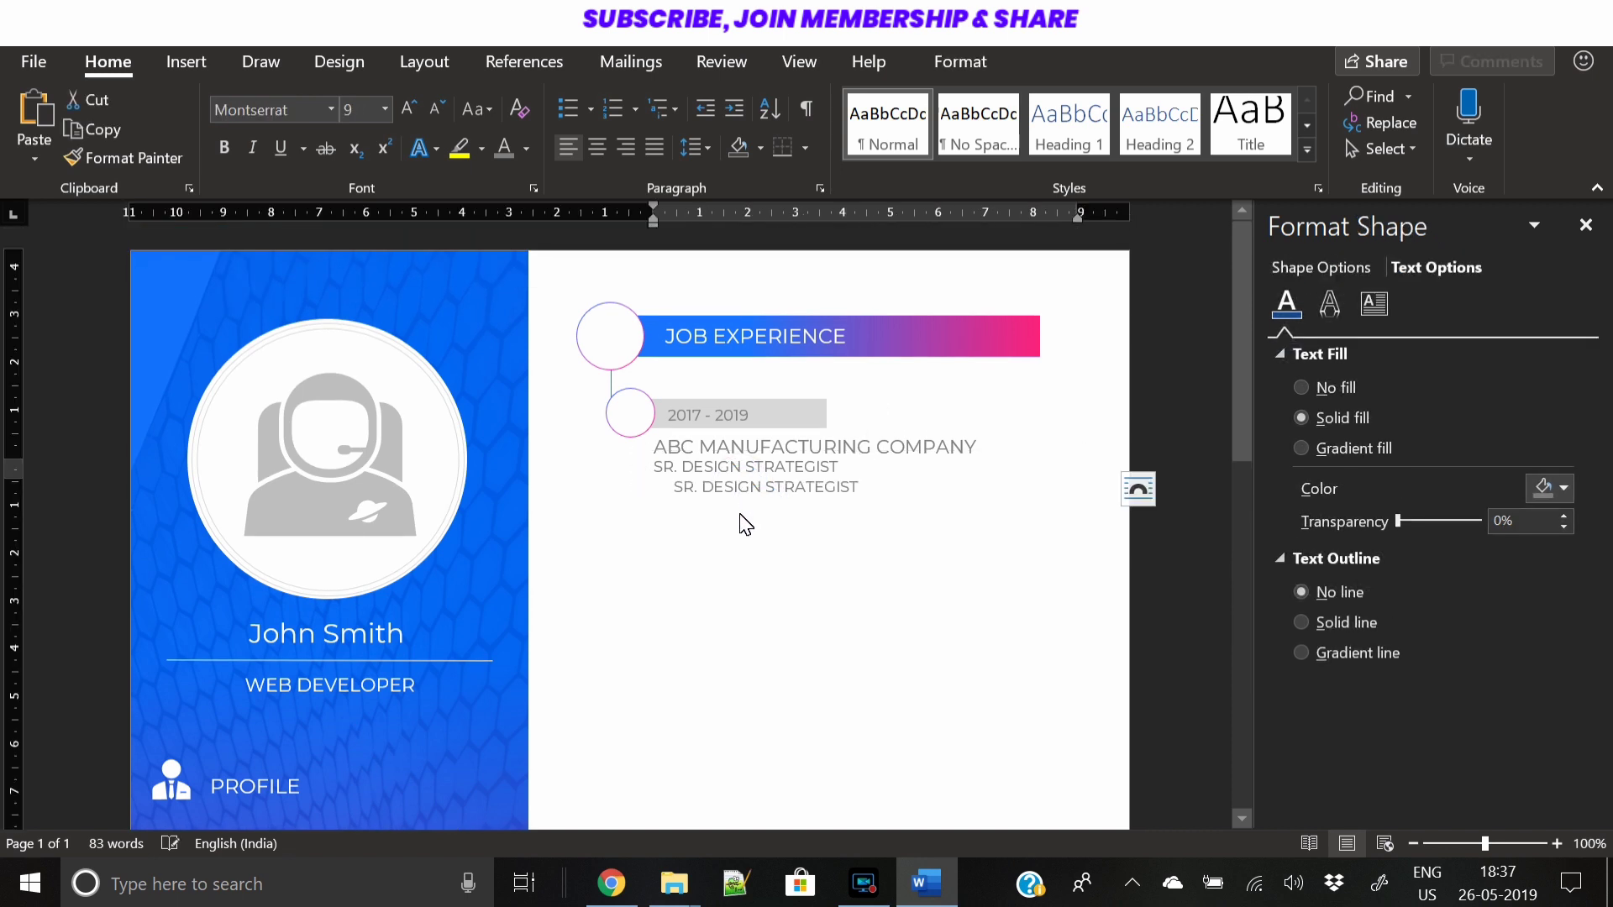
Fill the aligned copy with two =lorem(2) placeholder paragraphs and enlarge the box to show them
{"action": "left_click_drag", "start_coordinate": [739, 512], "coordinate": [727, 517]}
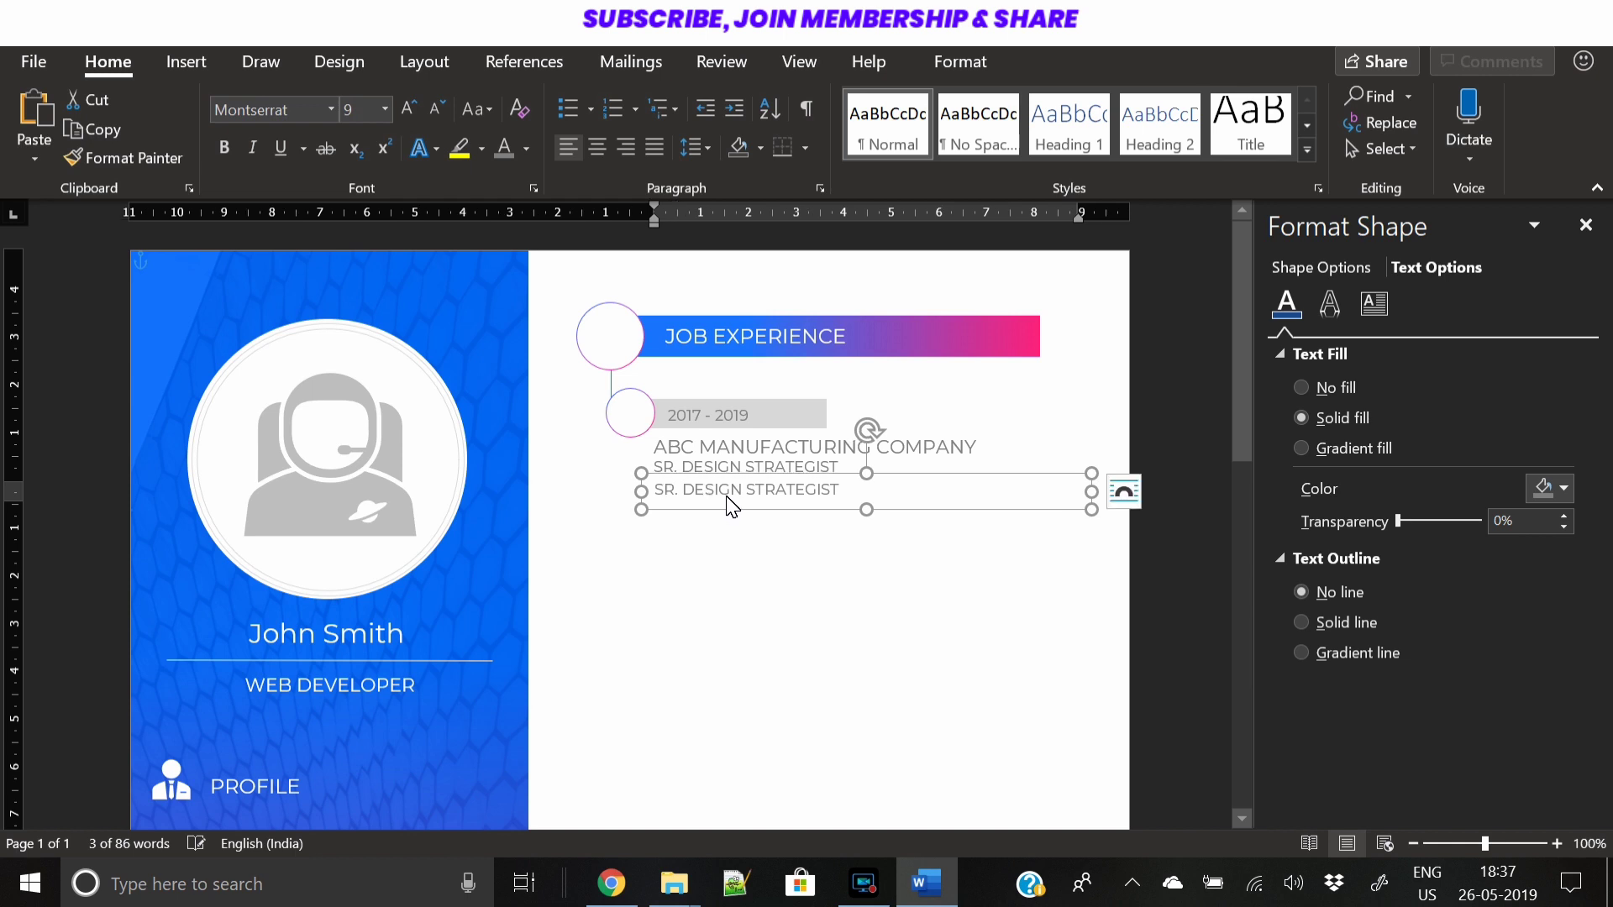
{"action": "triple_click", "coordinate": [723, 494]}
{"action": "type", "text": "=l"}
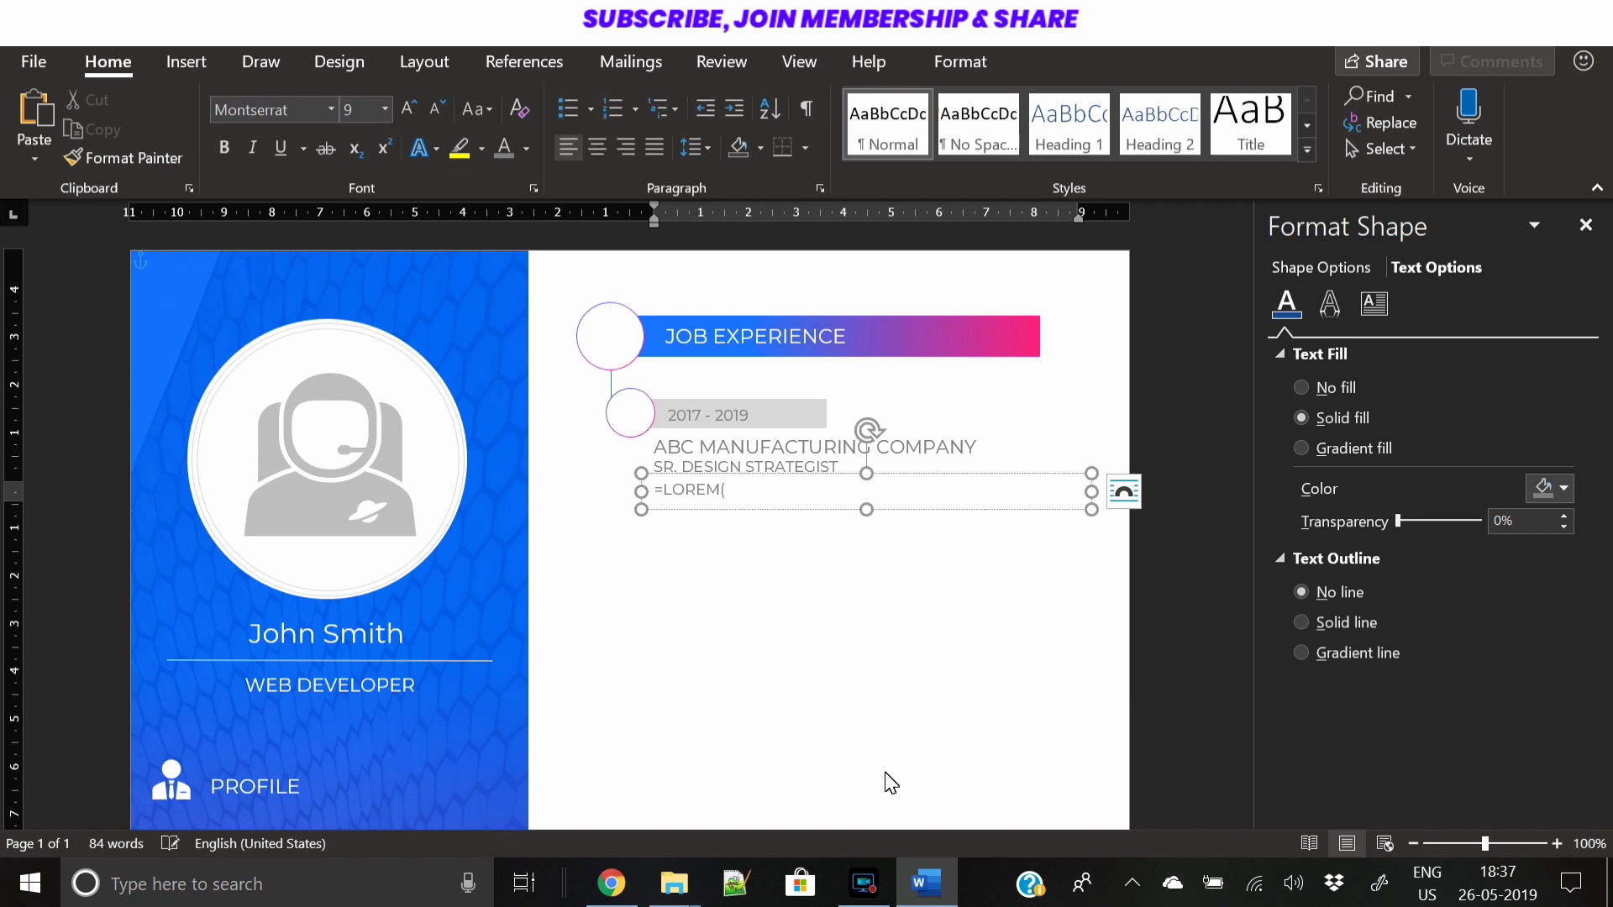
{"action": "key", "text": "Return"}
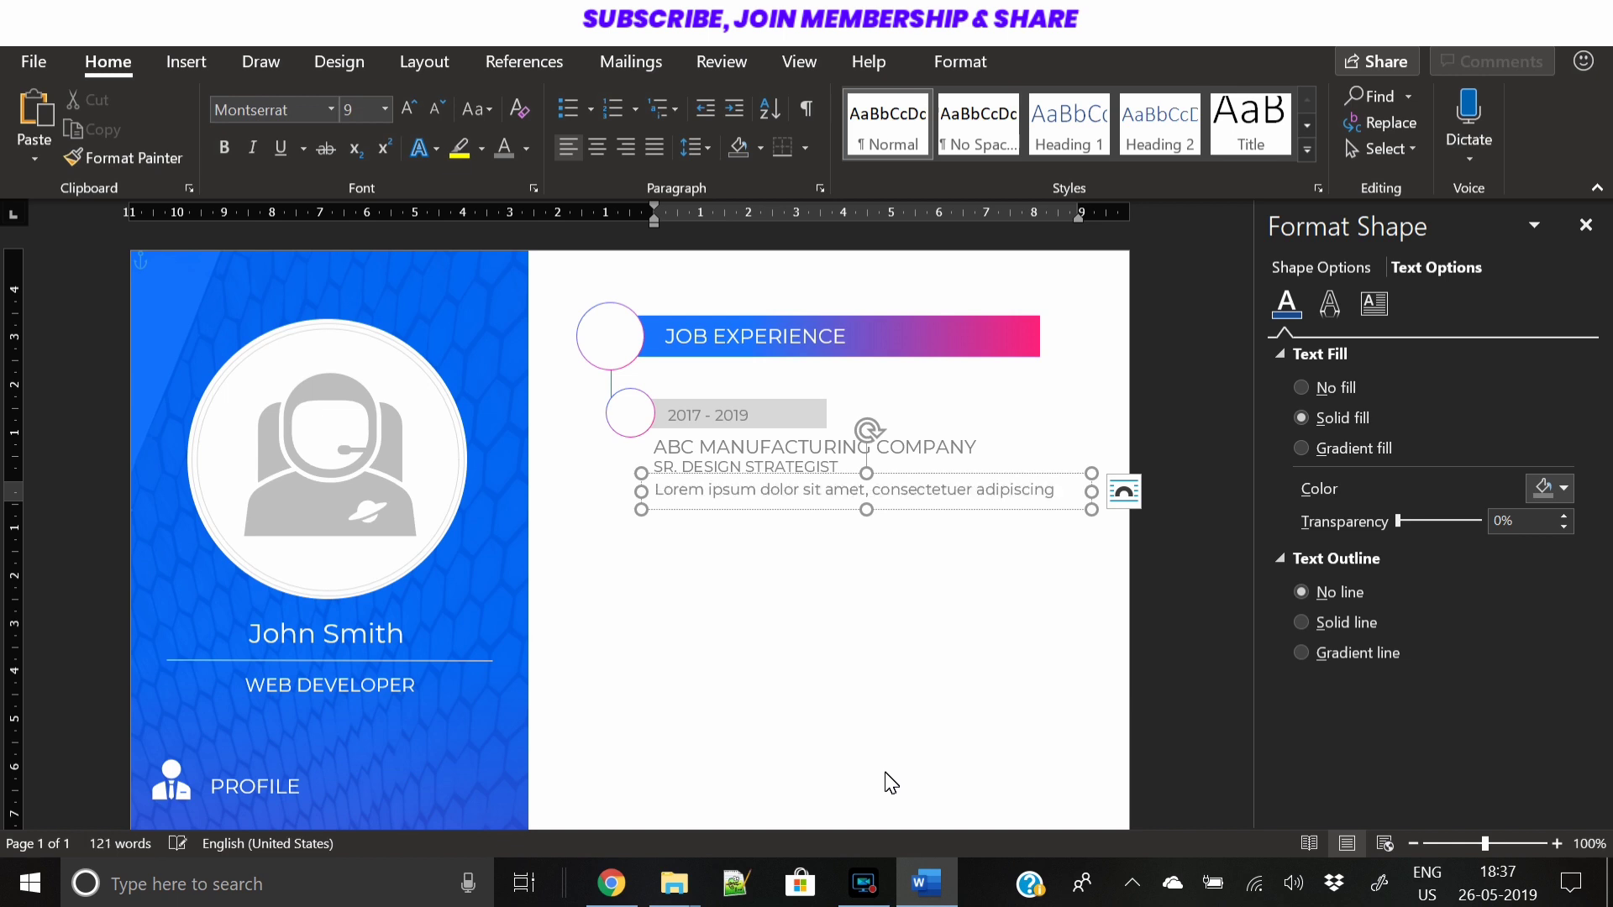
{"action": "left_click_drag", "start_coordinate": [869, 511], "coordinate": [871, 638]}
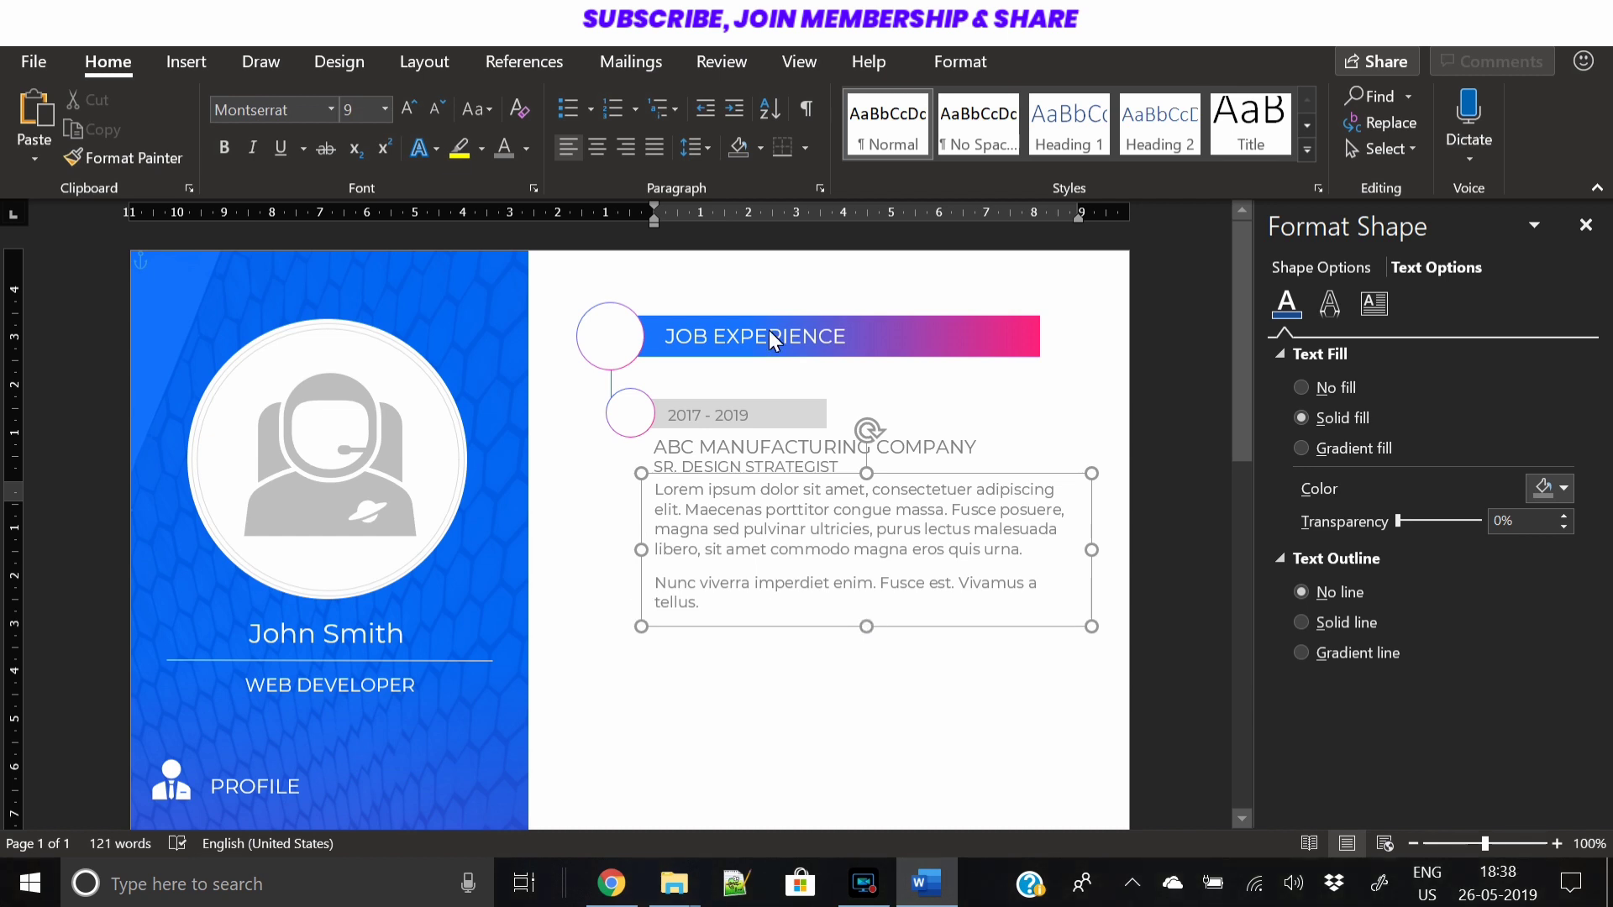
Shrink the description to 7 pt, justify it, narrow its box, and nudge it slightly lower
{"action": "left_click", "coordinate": [435, 109]}
{"action": "left_click", "coordinate": [436, 109]}
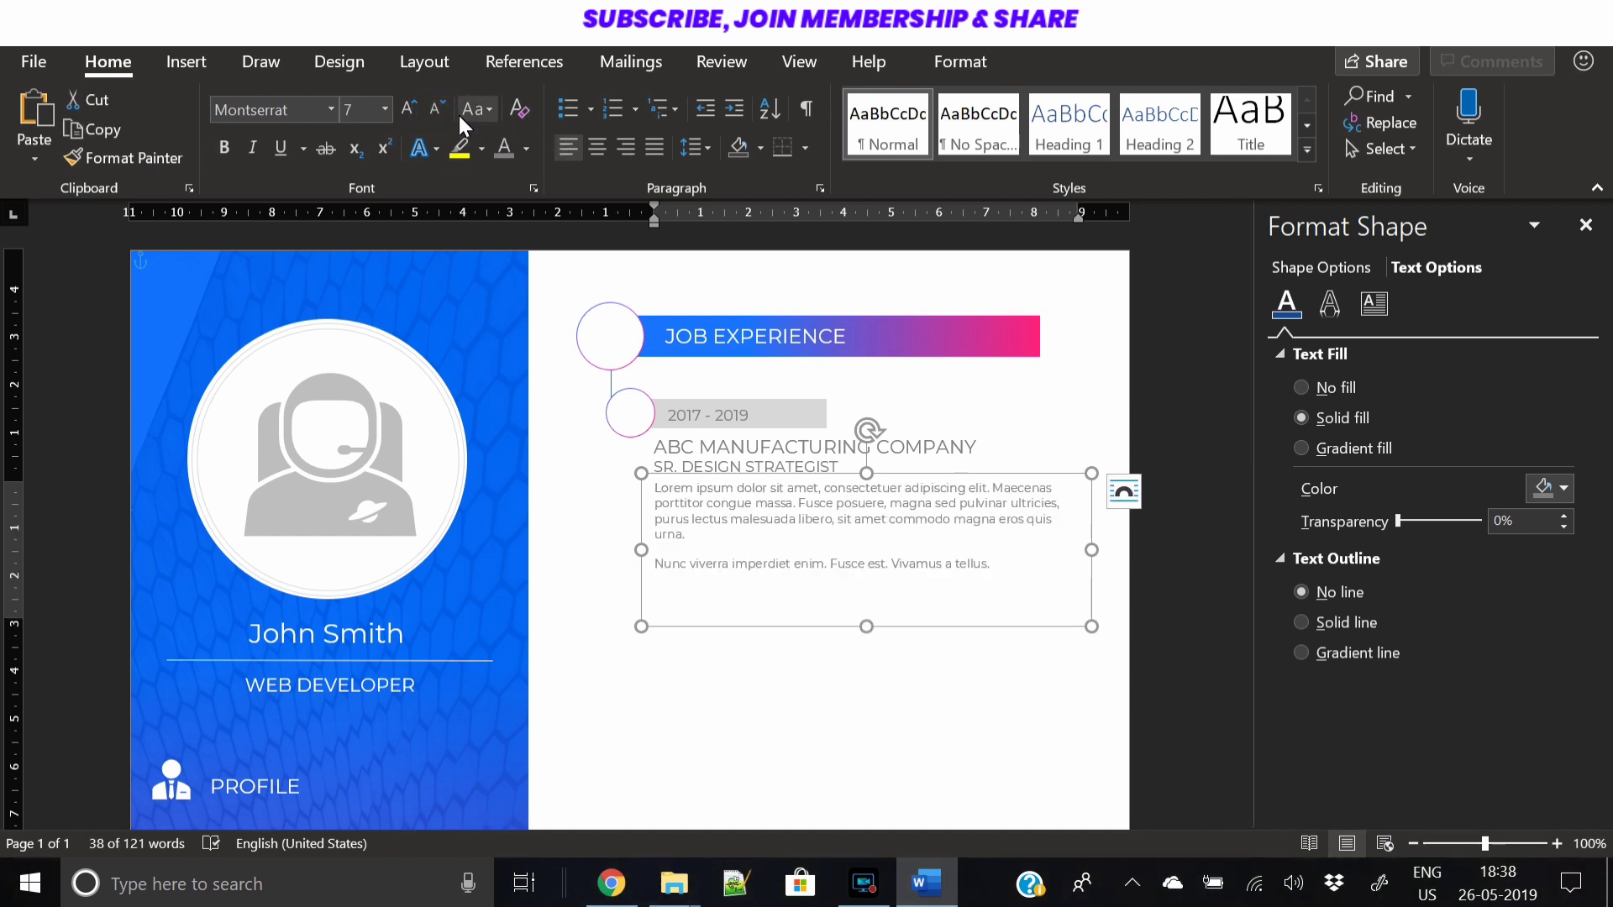
{"action": "left_click_drag", "start_coordinate": [871, 632], "coordinate": [870, 588]}
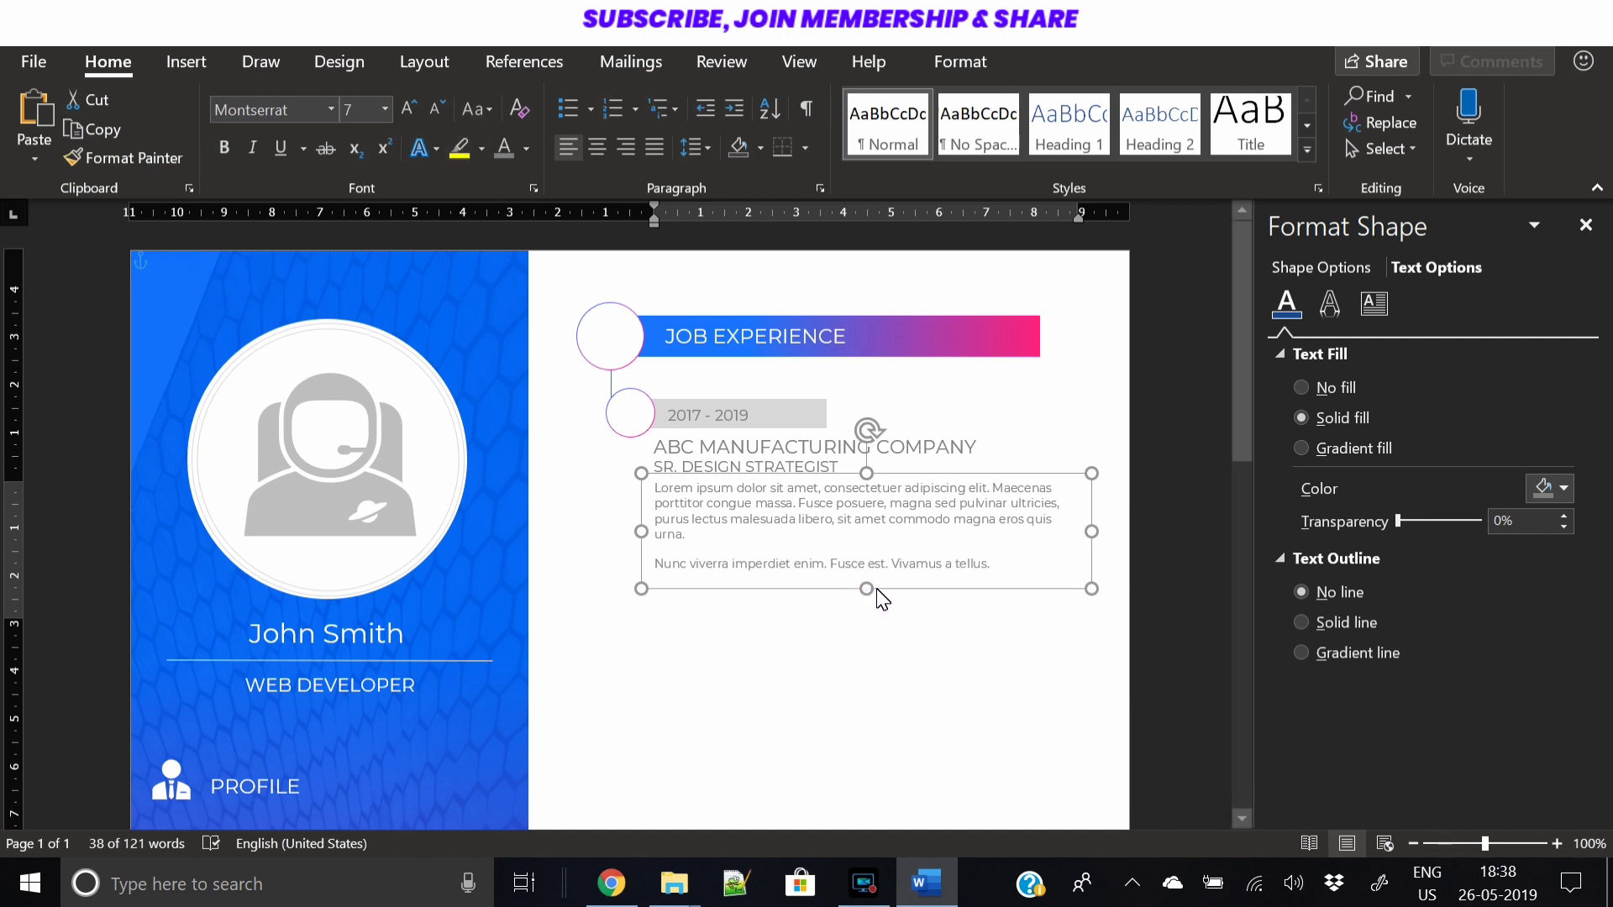
{"action": "left_click", "coordinate": [655, 147]}
{"action": "left_click_drag", "start_coordinate": [1059, 529], "coordinate": [1040, 532]}
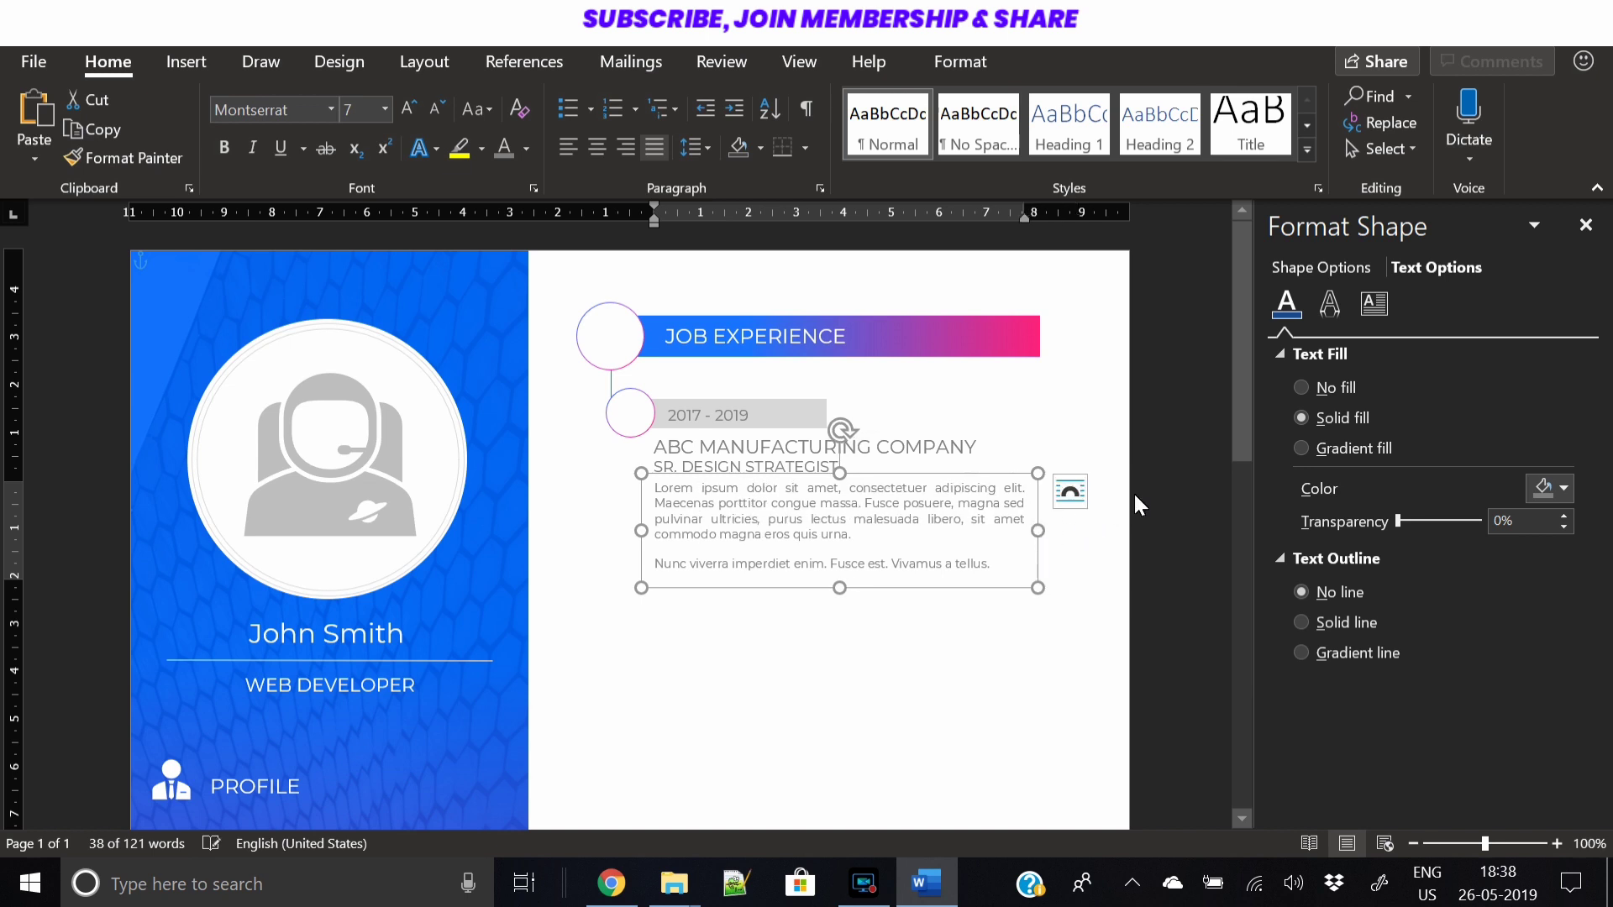
{"action": "left_click", "coordinate": [1099, 586]}
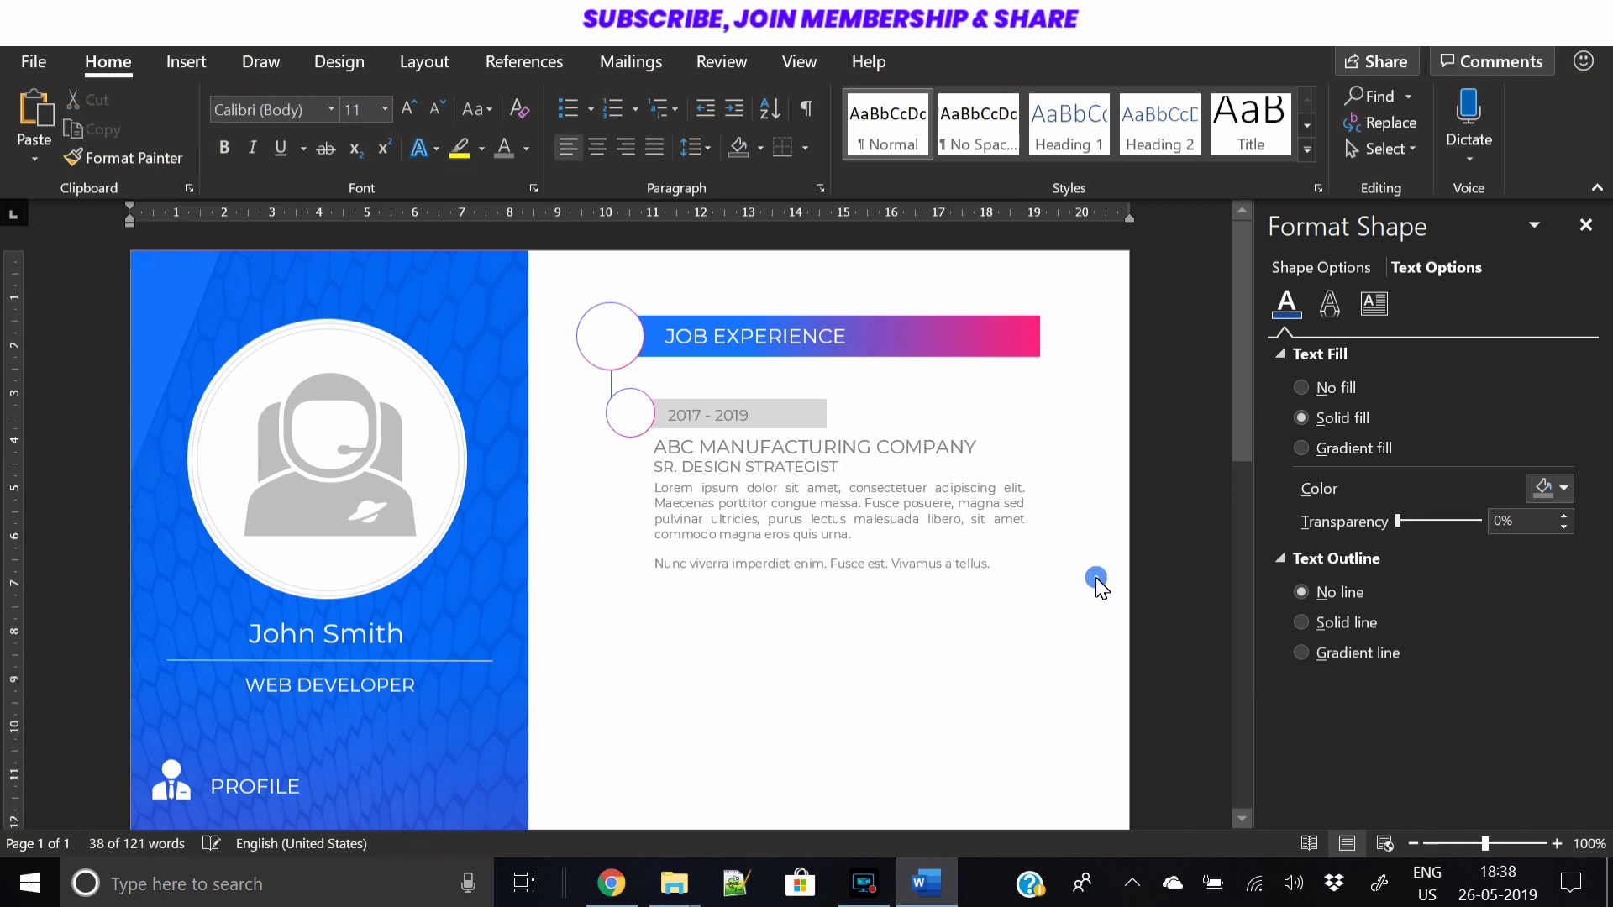
{"action": "left_click", "coordinate": [860, 493]}
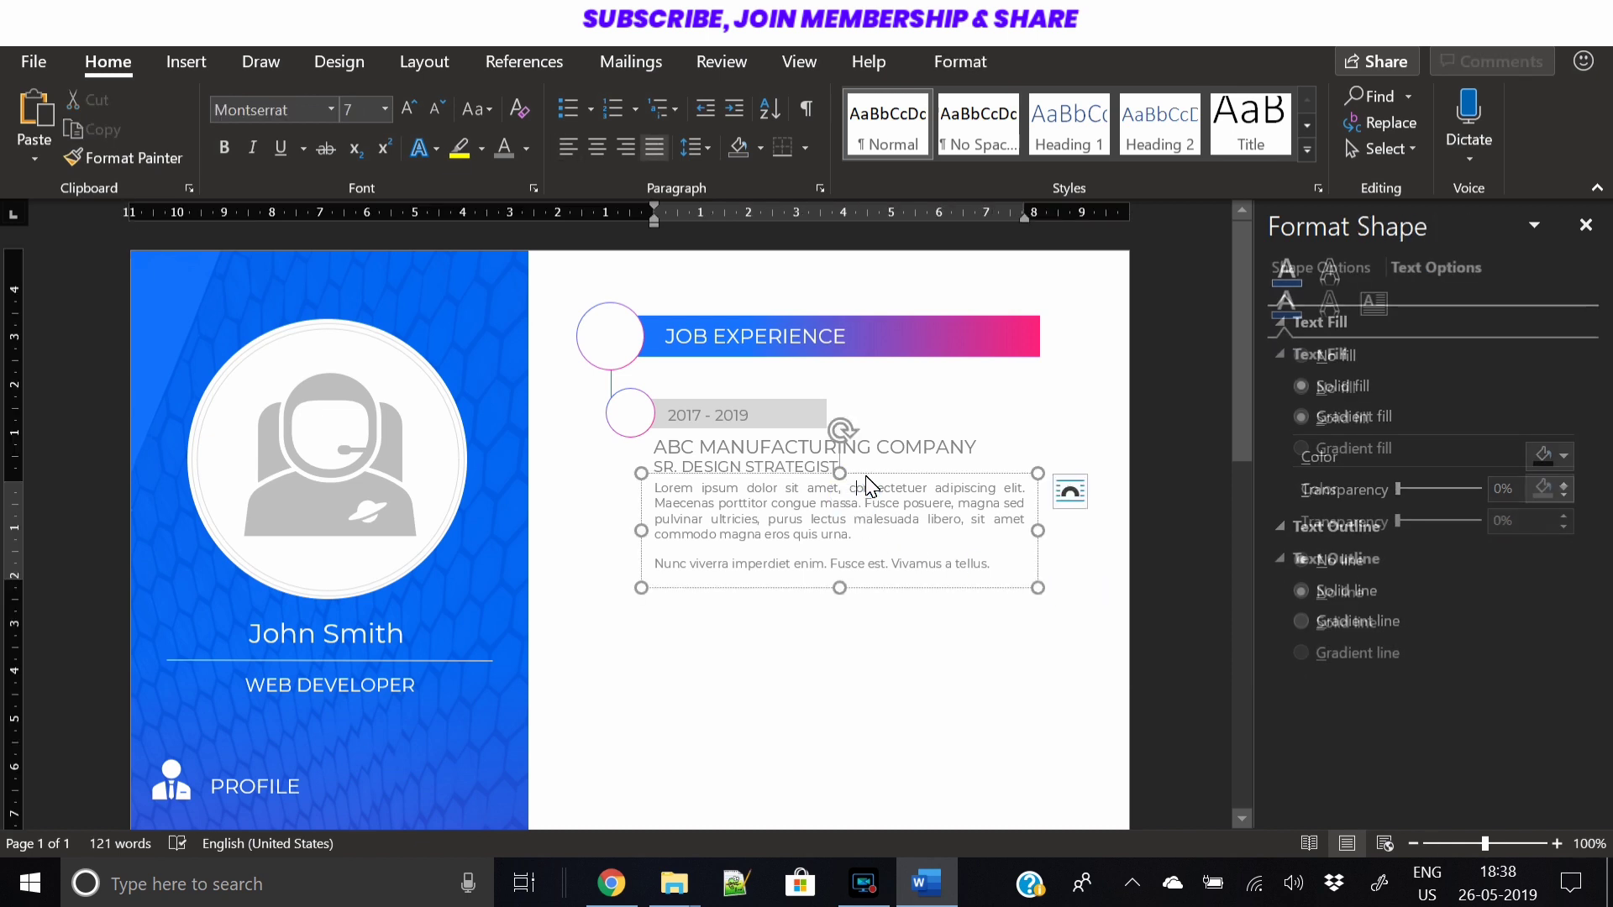
{"action": "left_click", "coordinate": [866, 474]}
{"action": "key", "text": "Down"}
{"action": "key", "text": "Down"}
{"action": "key", "text": "Down"}
{"action": "key", "text": "Down"}
{"action": "key", "text": "Down"}
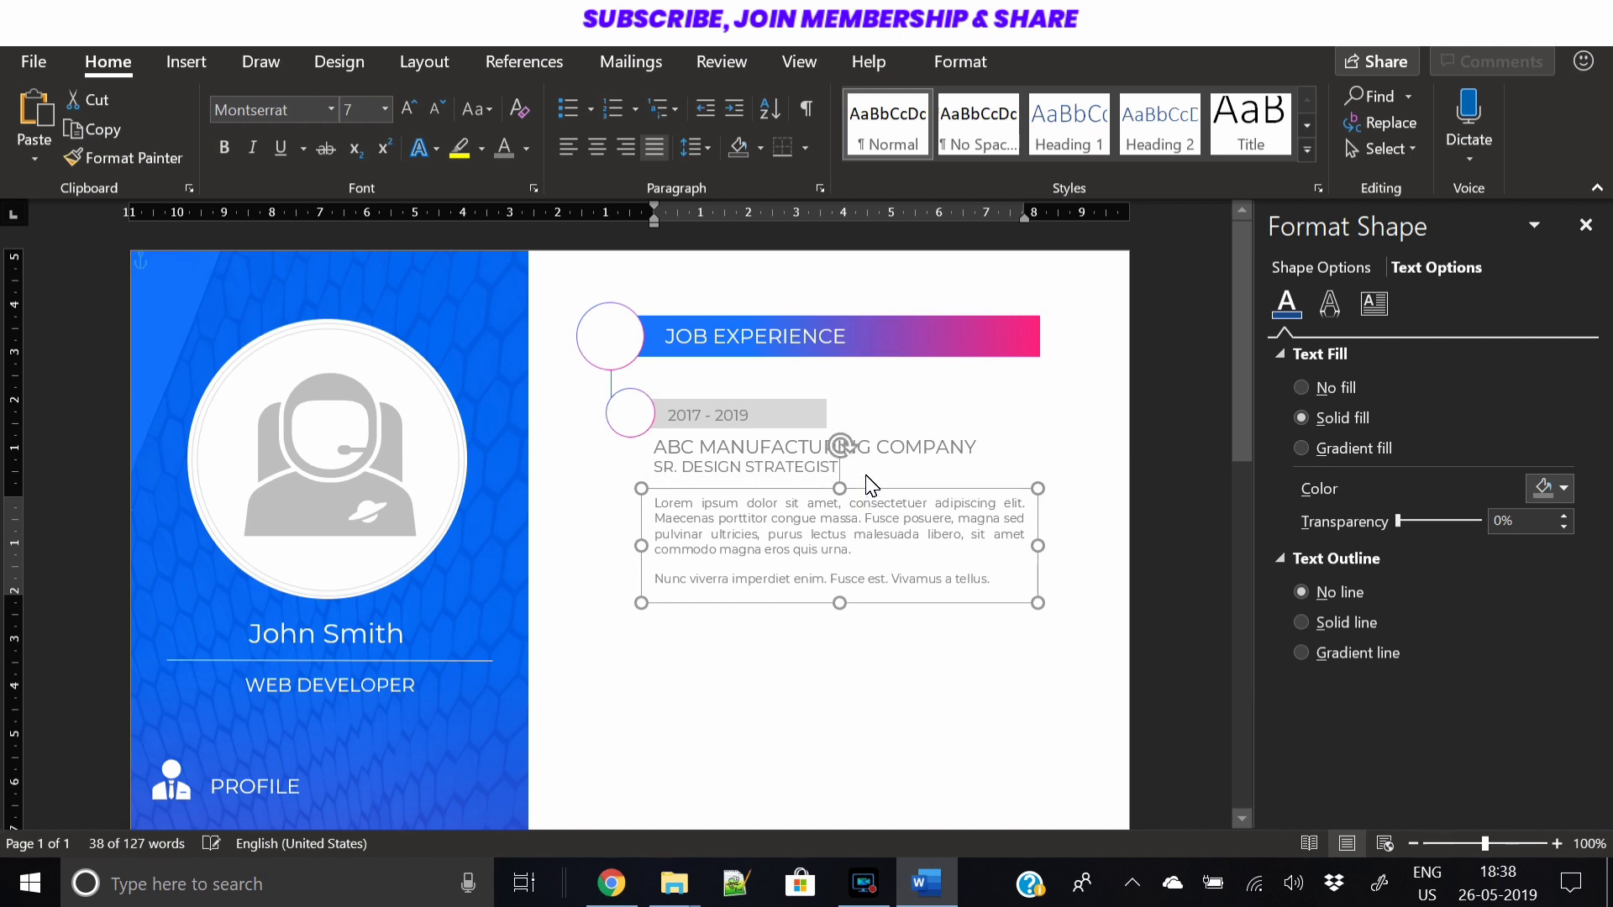
{"action": "left_click", "coordinate": [1486, 843]}
Draw a thin rounded-rectangle bar with no outline and a pink-to-blue gradient fill
{"action": "left_click", "coordinate": [187, 62]}
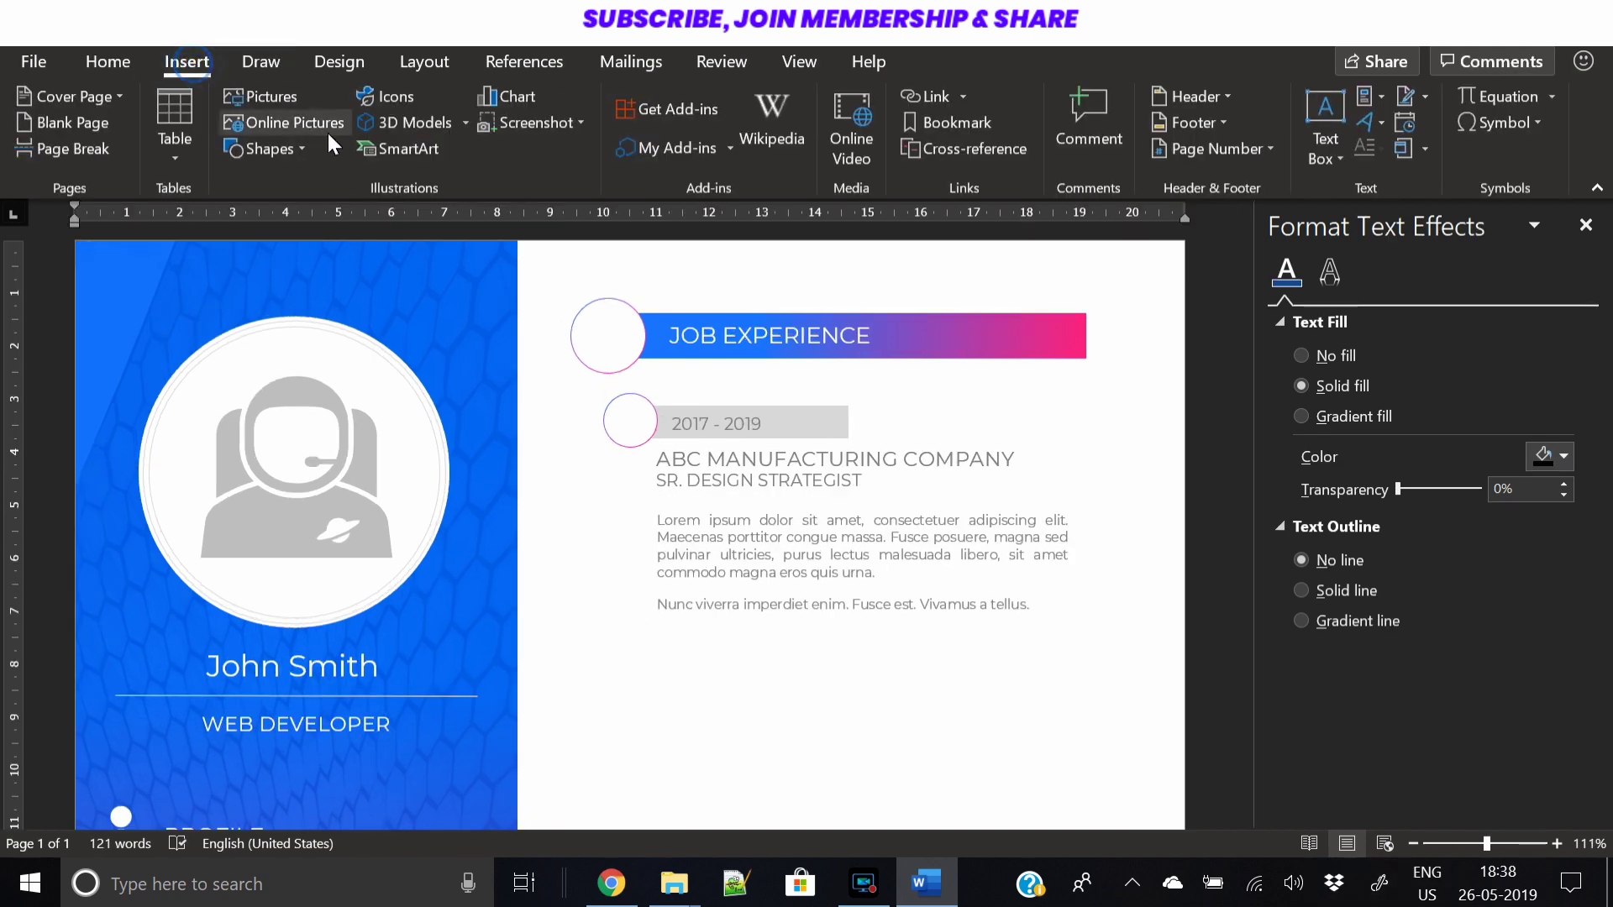
{"action": "left_click", "coordinate": [277, 149]}
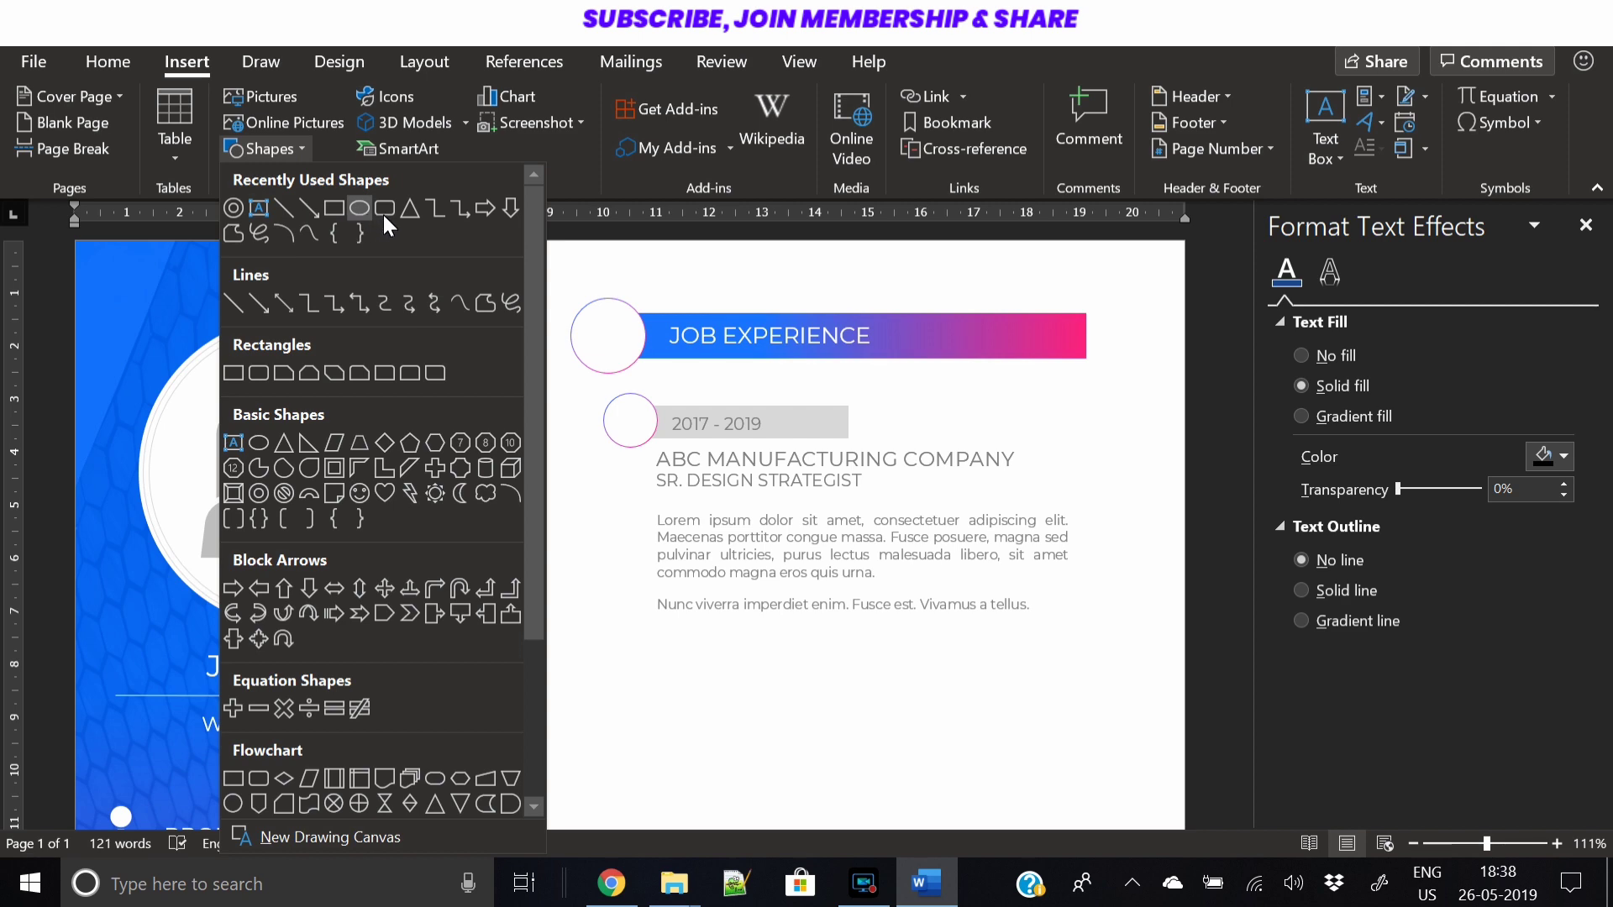
{"action": "left_click", "coordinate": [385, 210]}
{"action": "left_click_drag", "start_coordinate": [558, 398], "coordinate": [605, 691]}
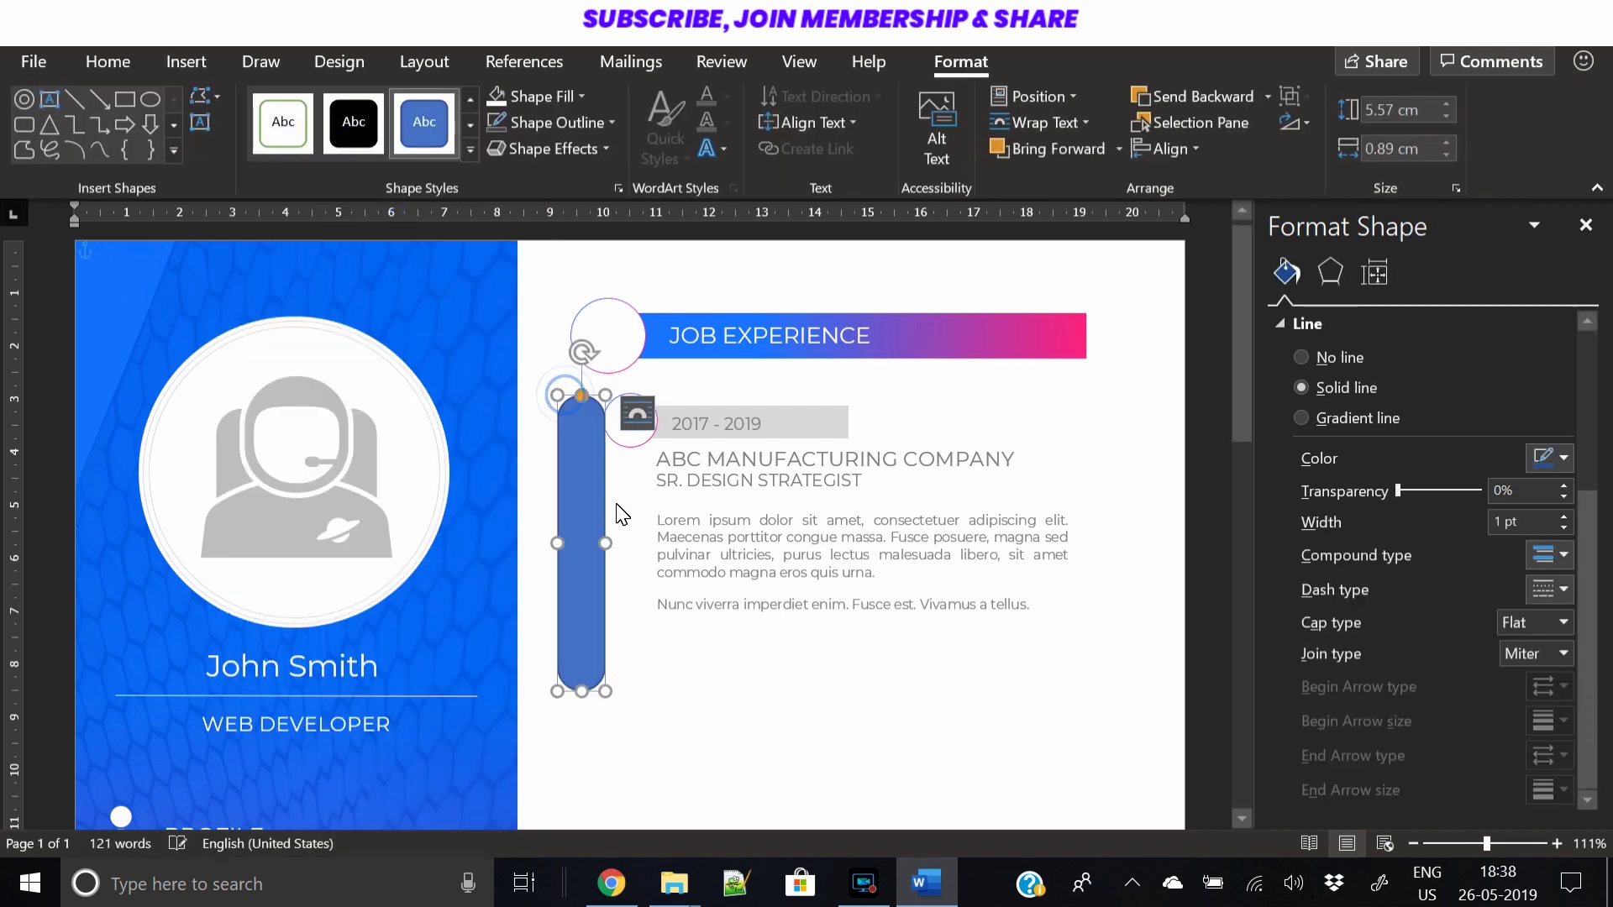
{"action": "left_click_drag", "start_coordinate": [604, 543], "coordinate": [569, 543]}
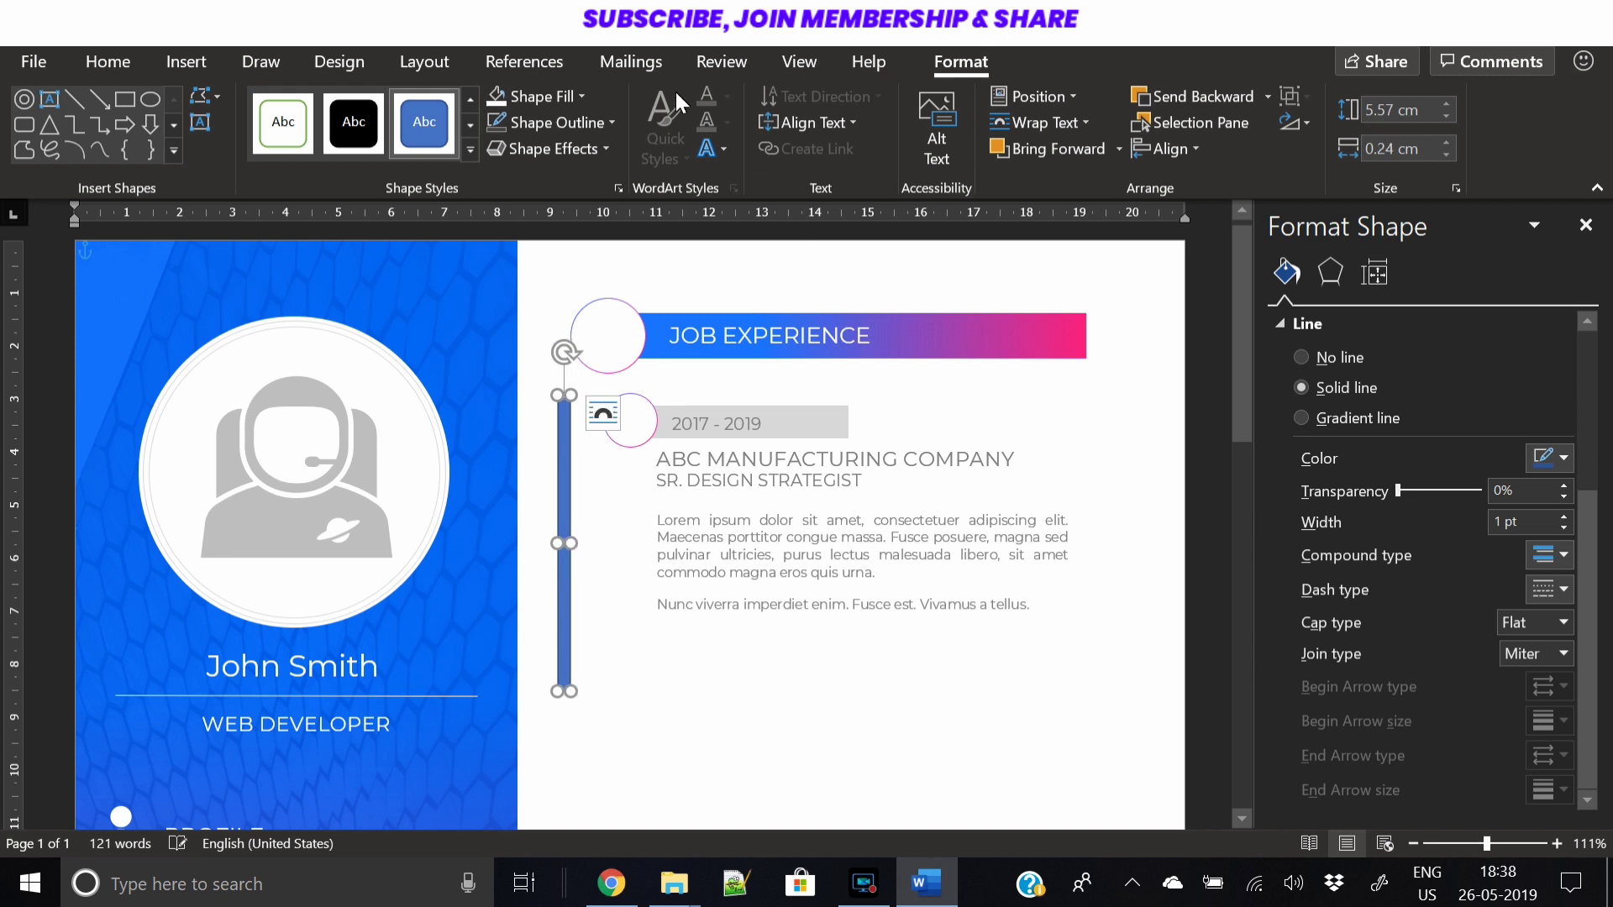
{"action": "left_click", "coordinate": [501, 121]}
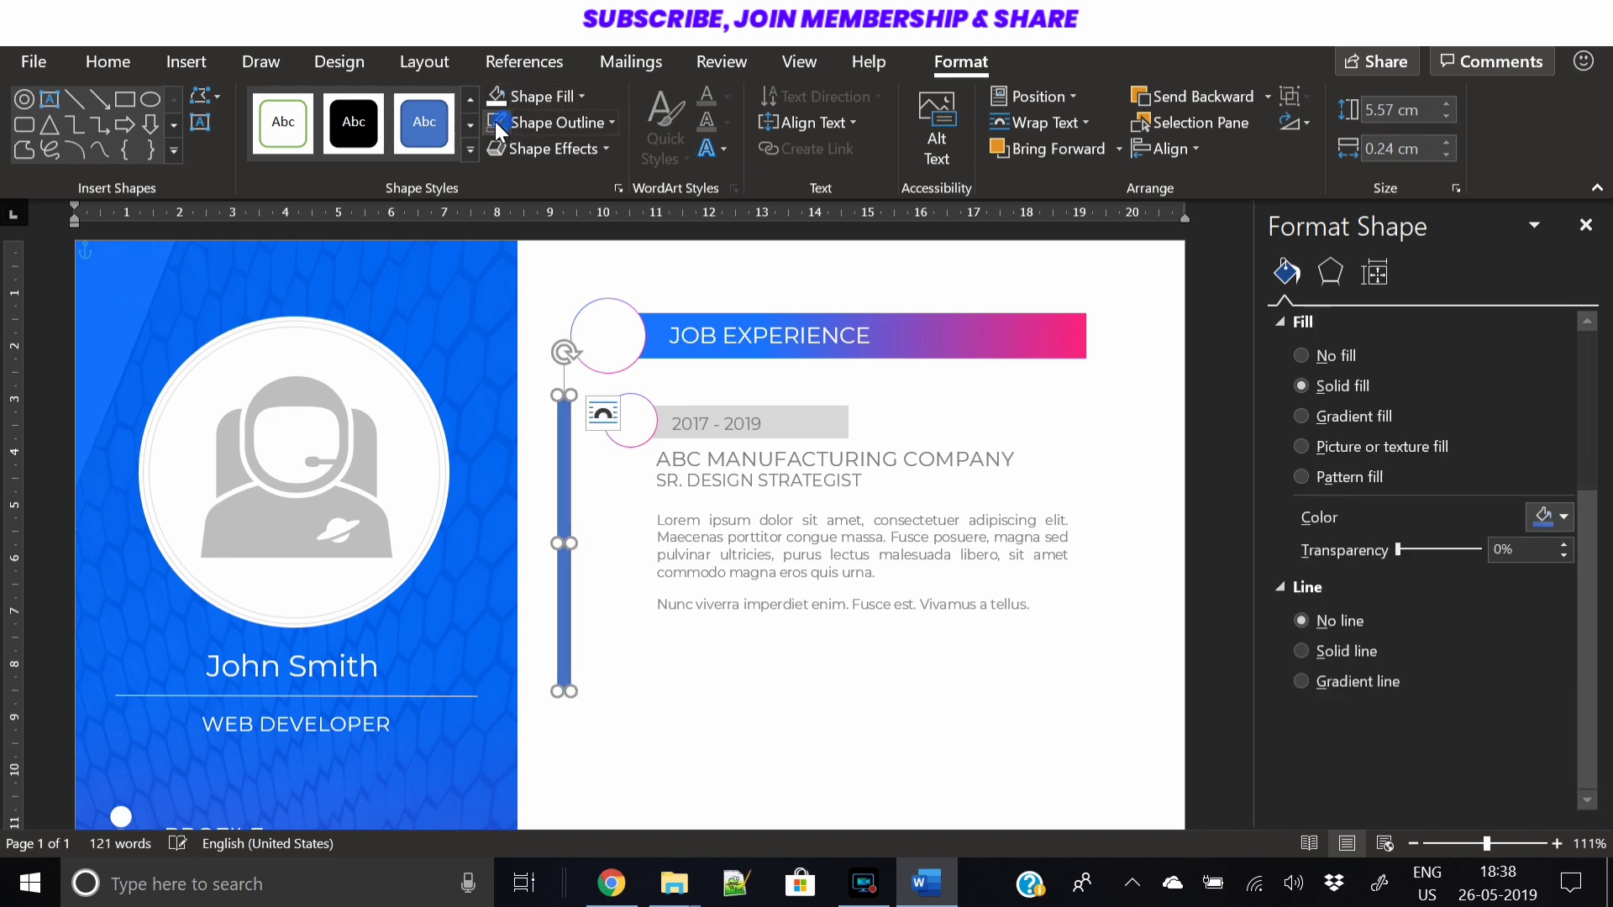
{"action": "left_click", "coordinate": [1340, 412]}
{"action": "left_click", "coordinate": [1558, 579]}
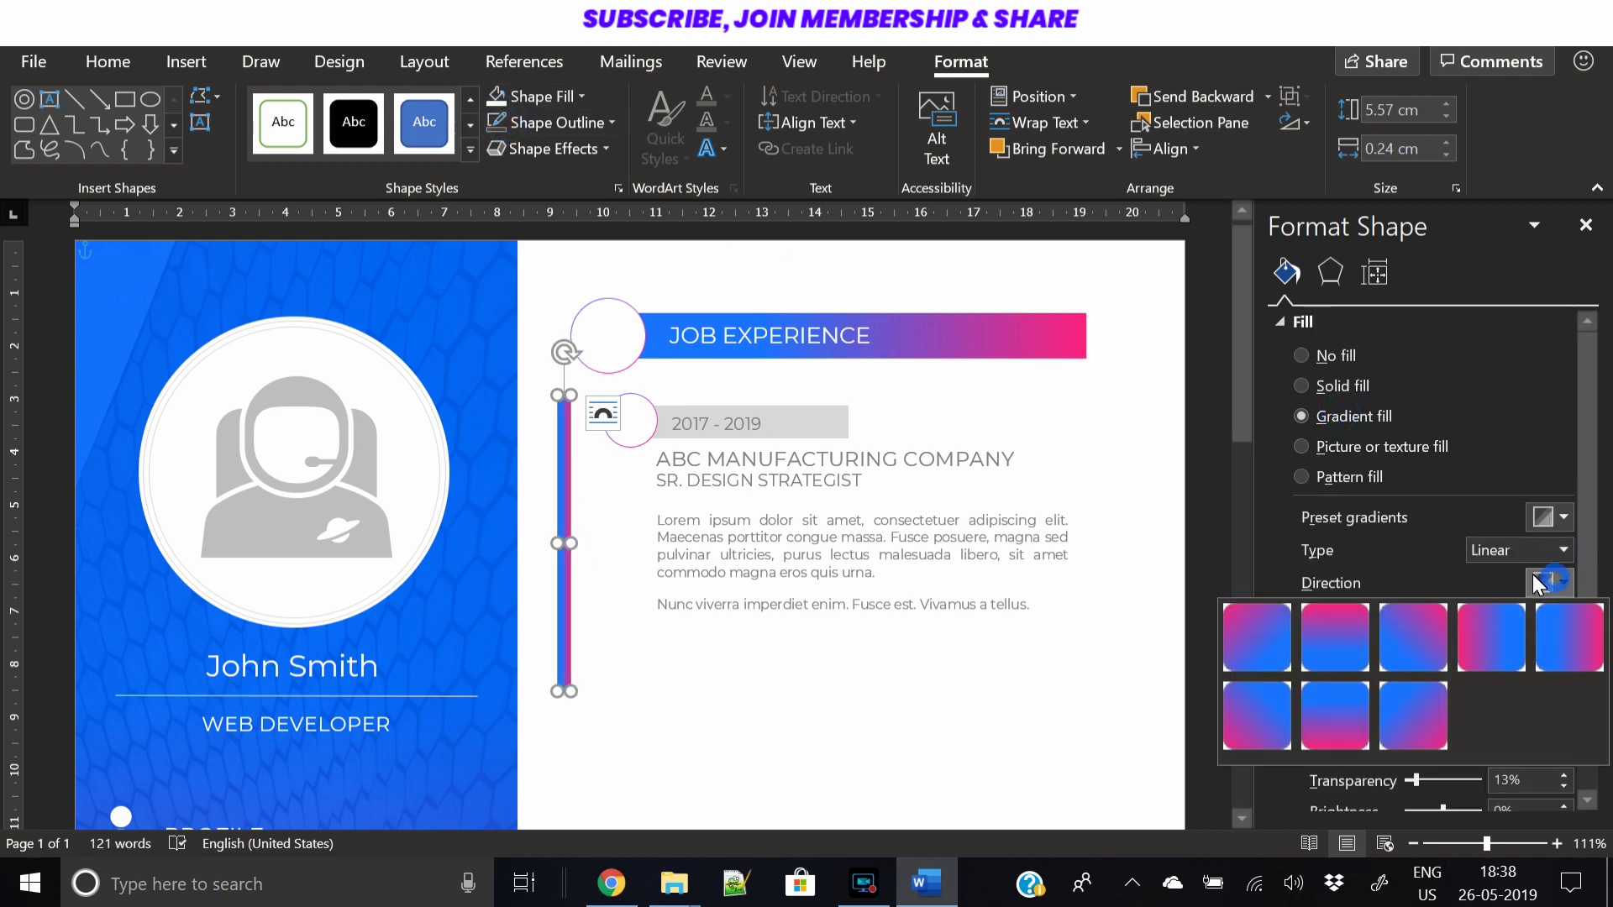
{"action": "left_click", "coordinate": [1346, 644]}
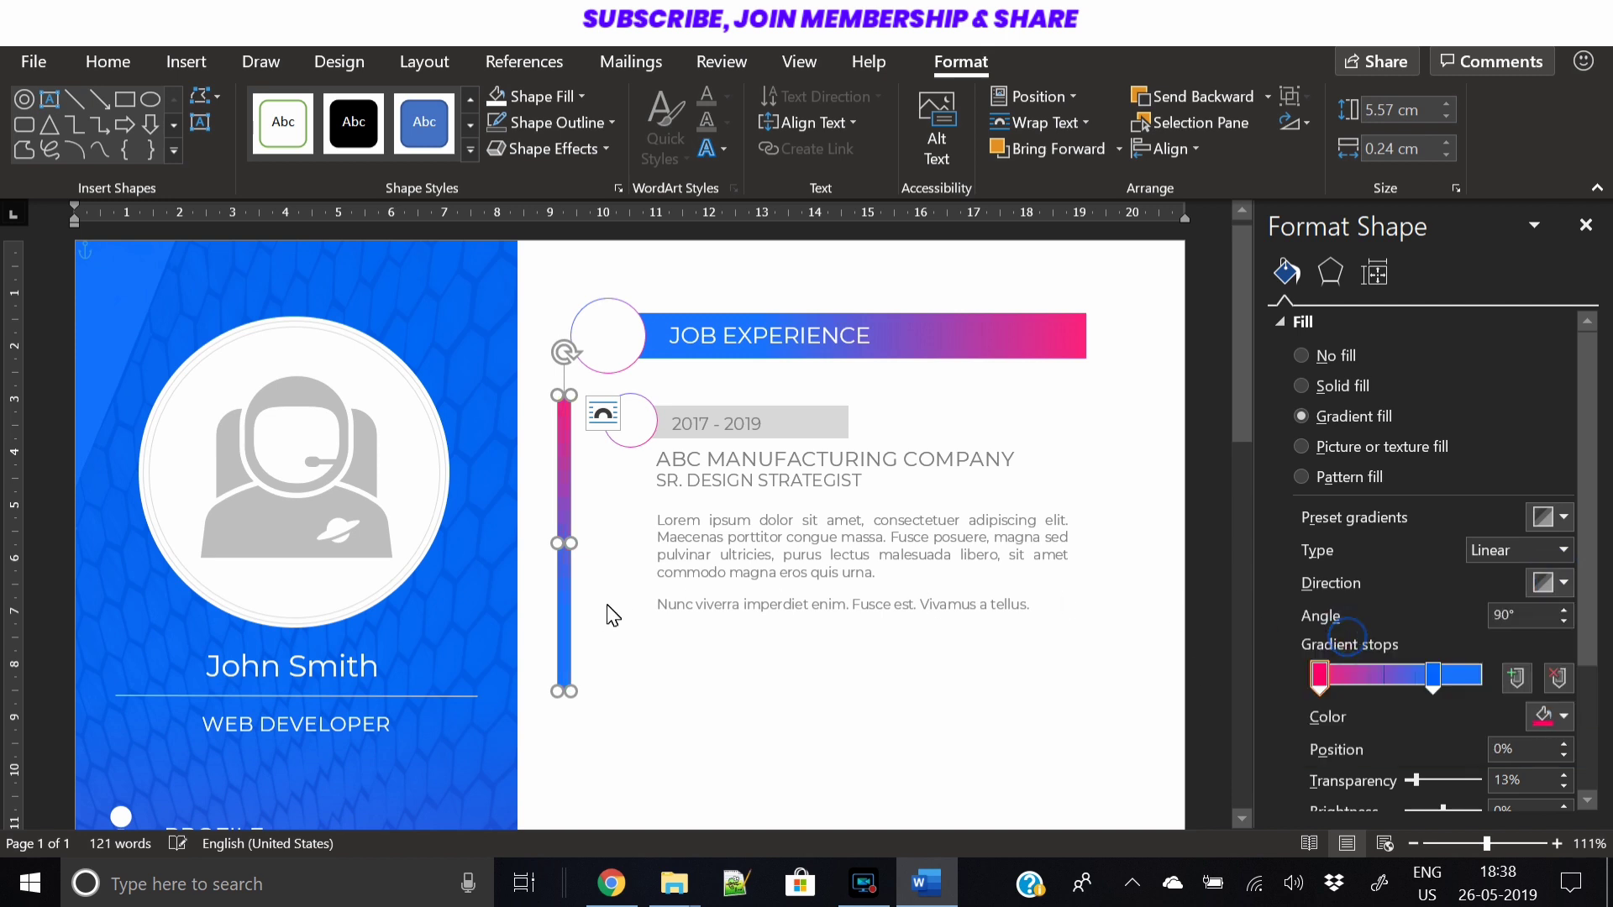
Position the bar under the JOB EXPERIENCE circle, size it 0.1 × 6.7 cm, and send it to back
{"action": "left_click_drag", "start_coordinate": [570, 619], "coordinate": [606, 586]}
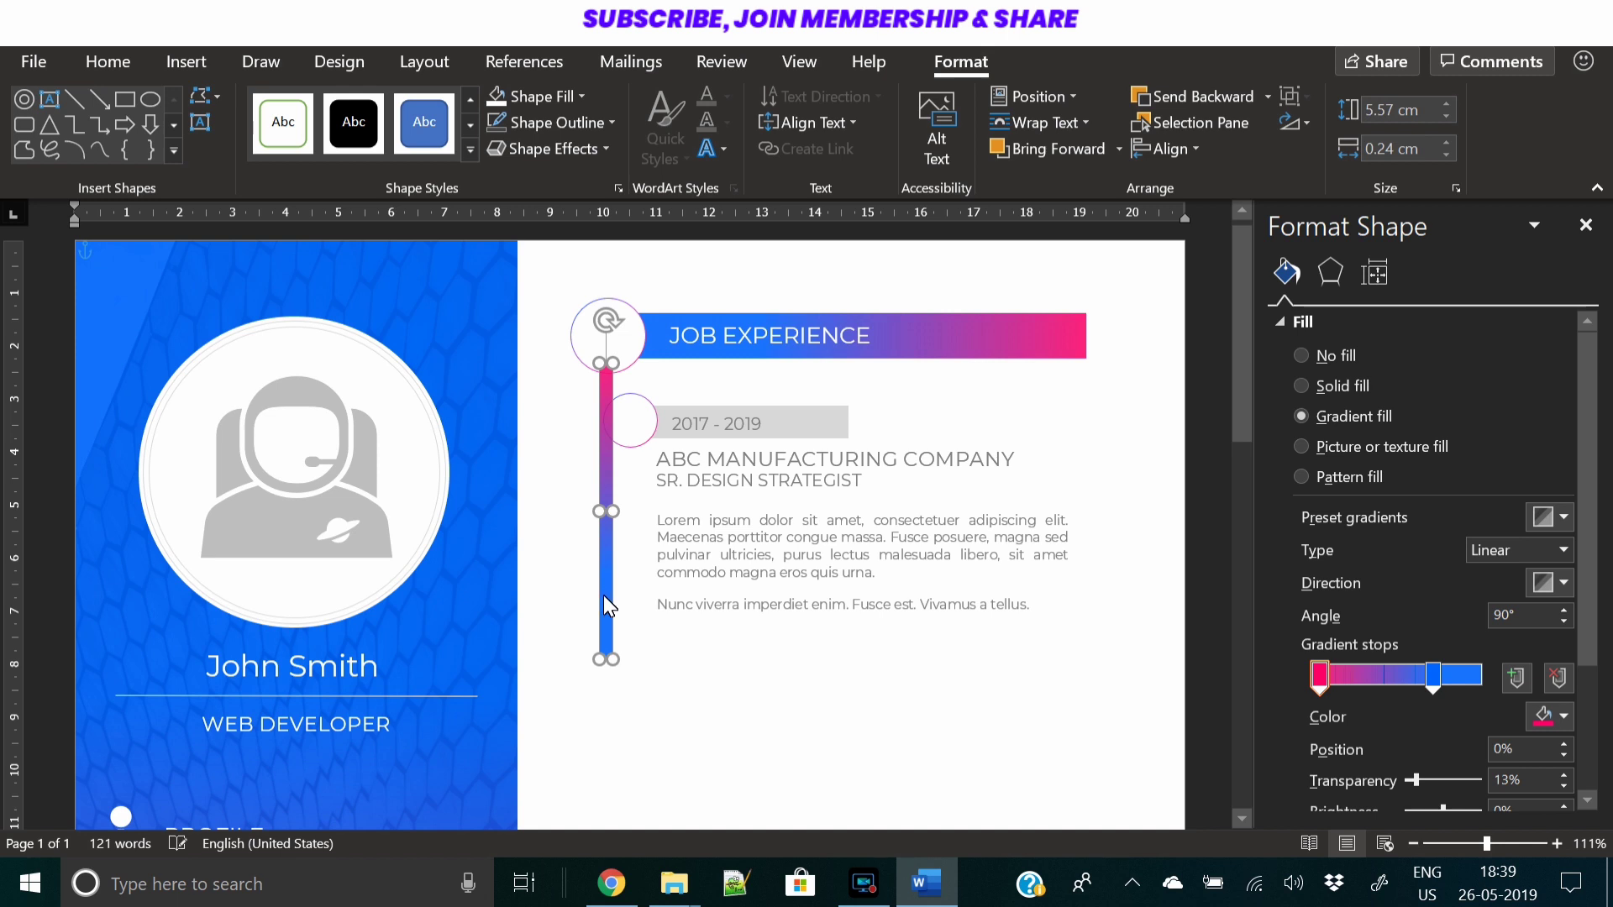
{"action": "left_click", "coordinate": [1438, 153]}
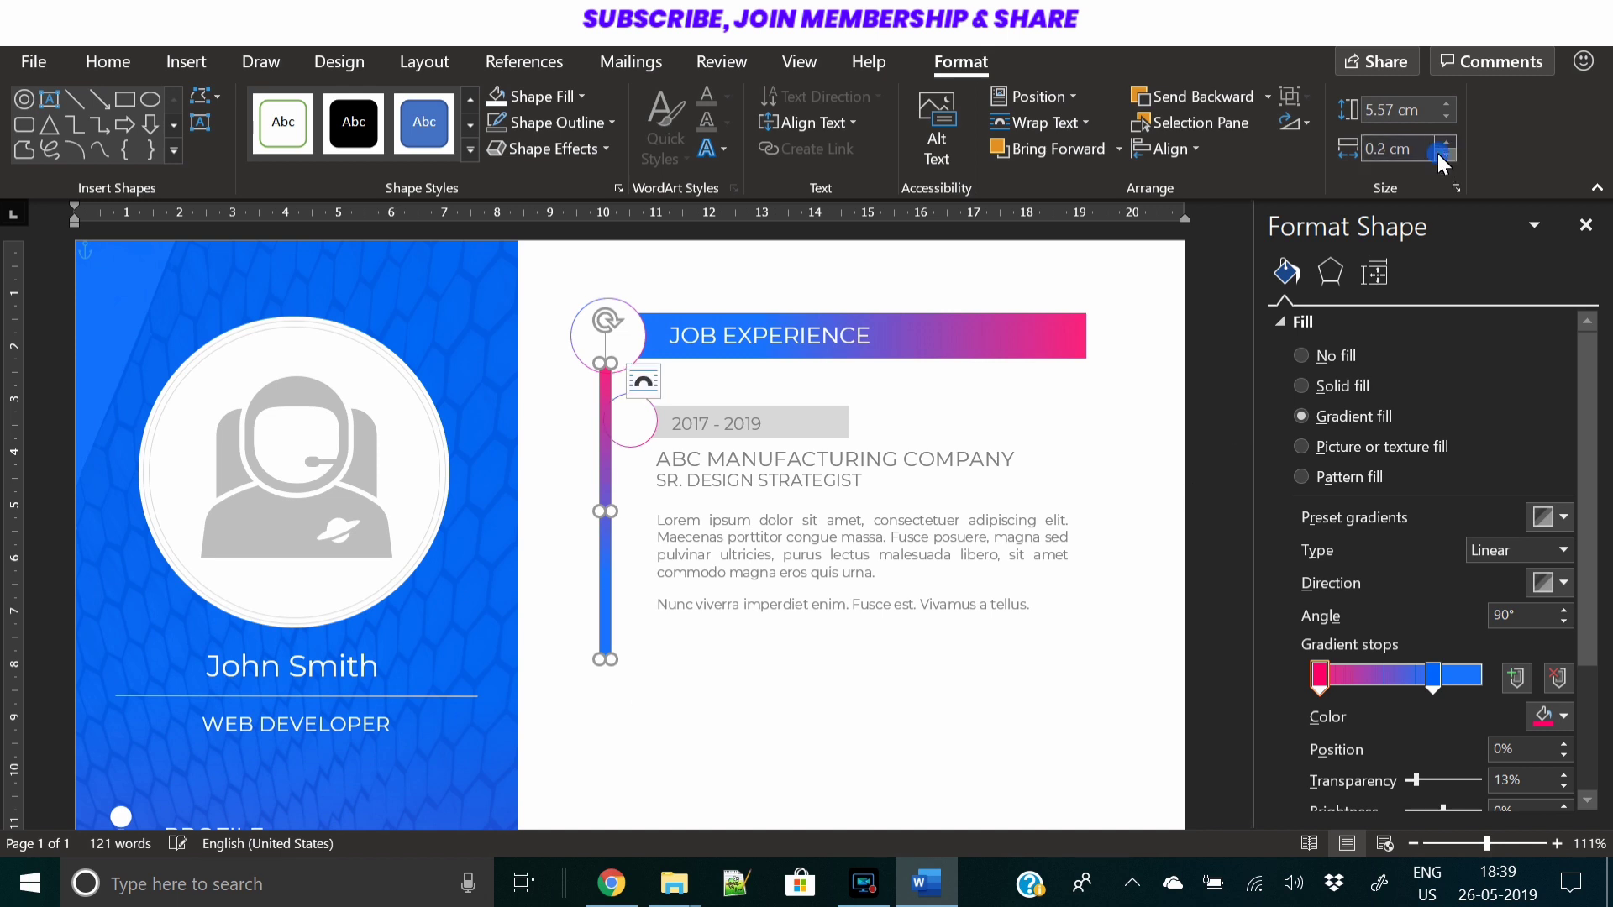
{"action": "left_click", "coordinate": [1438, 153]}
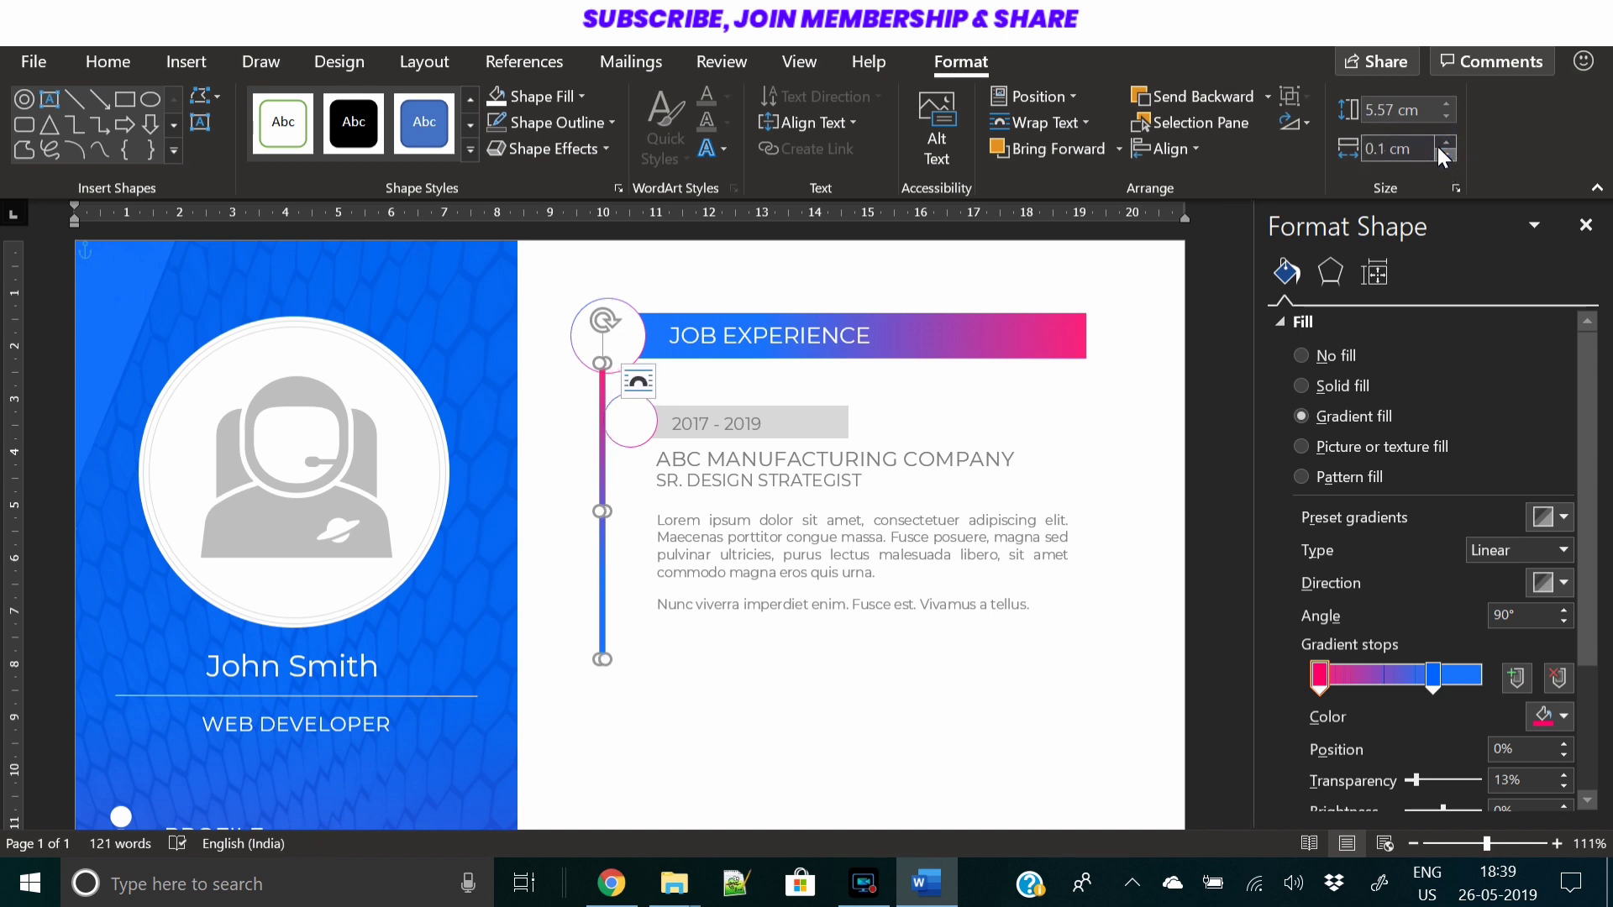
{"action": "left_click", "coordinate": [1443, 103]}
{"action": "left_click_drag", "start_coordinate": [1443, 102], "coordinate": [1443, 102]}
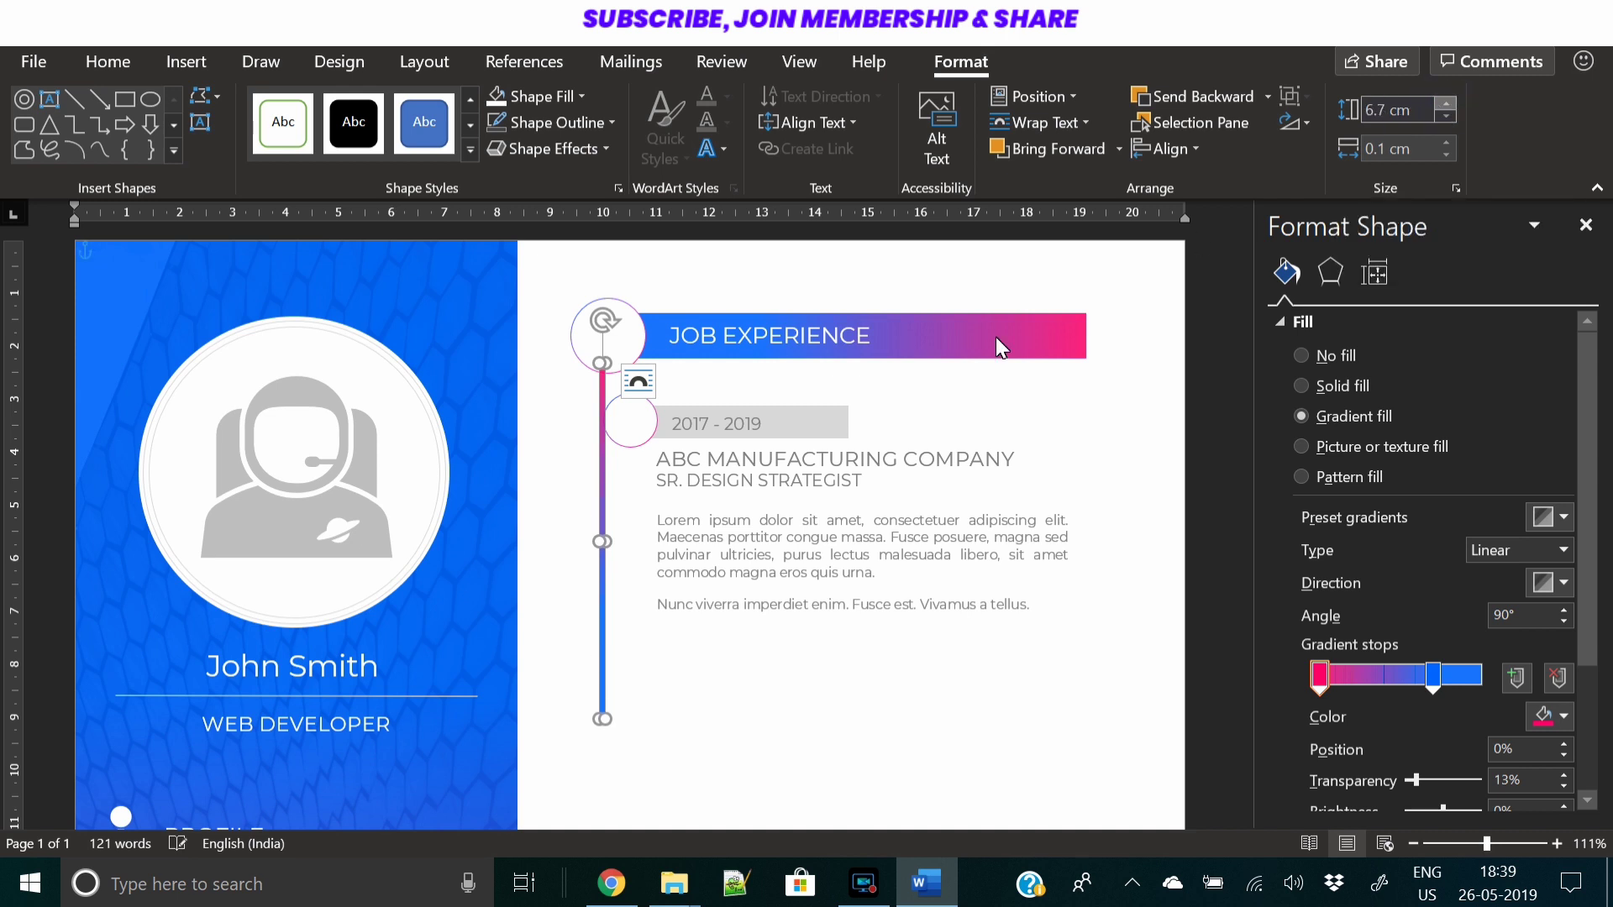
{"action": "right_click", "coordinate": [602, 597]}
{"action": "left_click", "coordinate": [688, 362]}
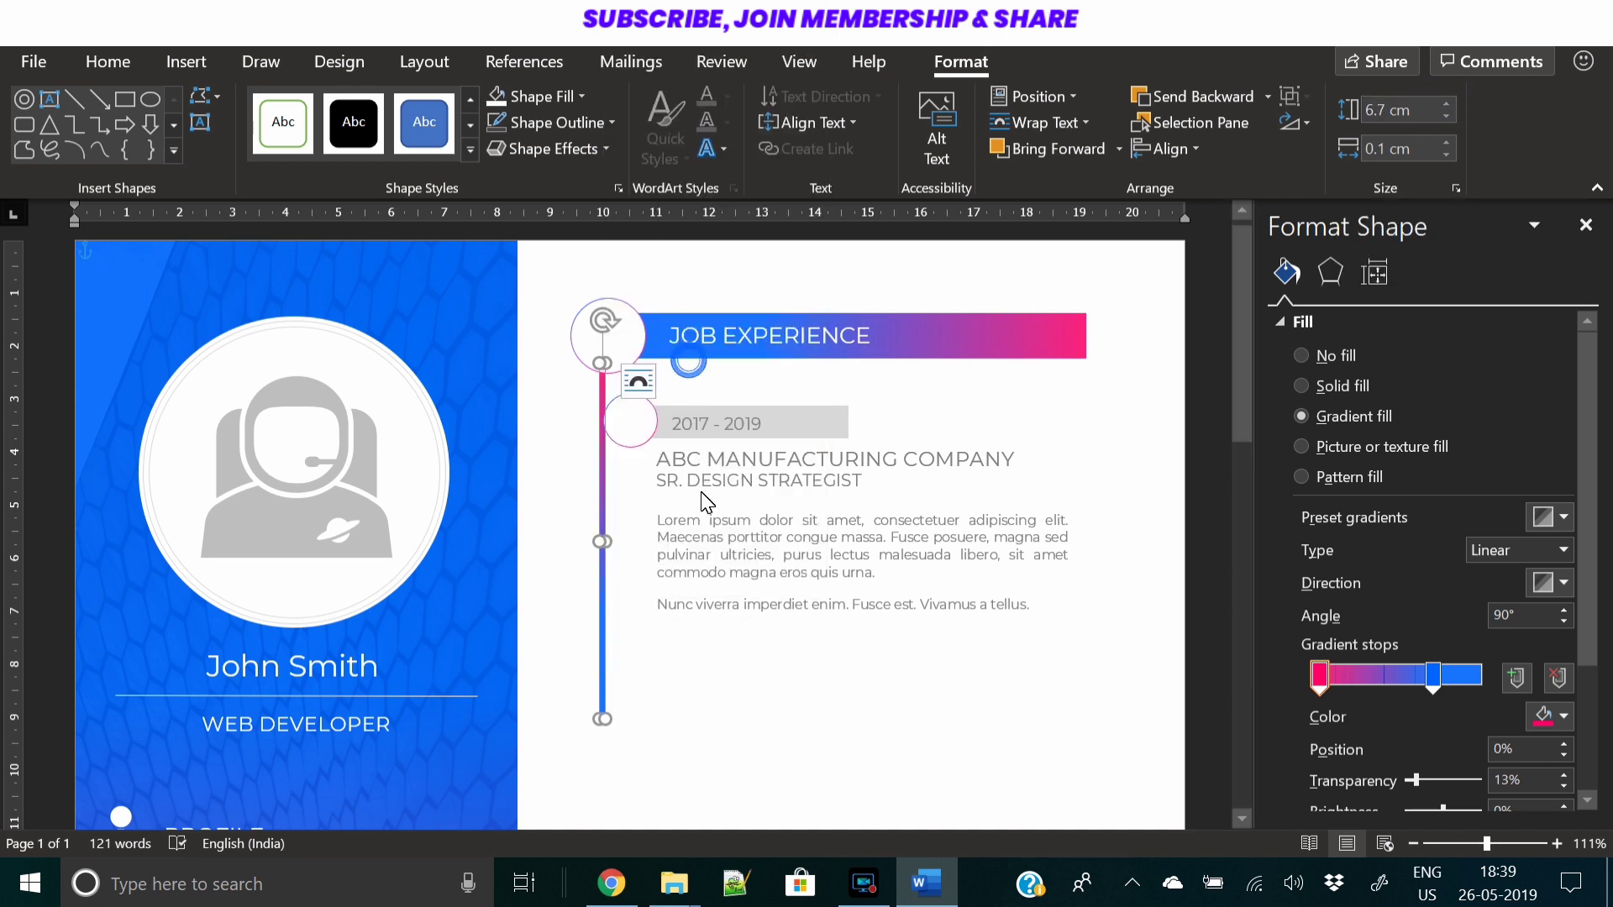
{"action": "scroll", "coordinate": [707, 502], "scroll_direction": "down", "scroll_amount": 3}
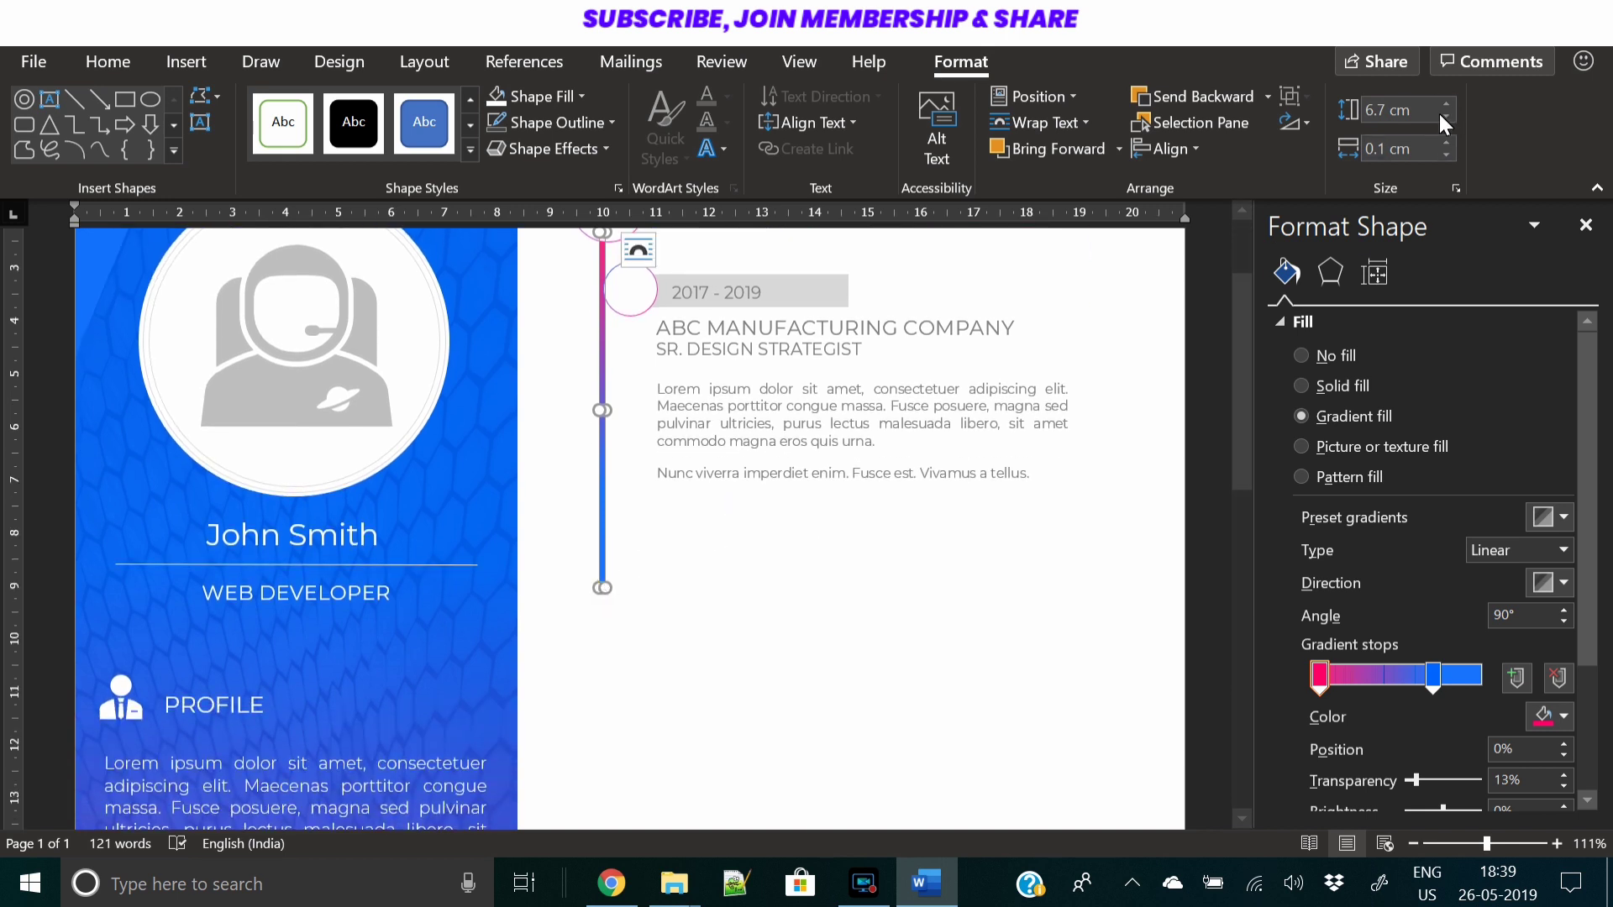
{"action": "scroll", "coordinate": [798, 488], "scroll_direction": "up", "scroll_amount": 3}
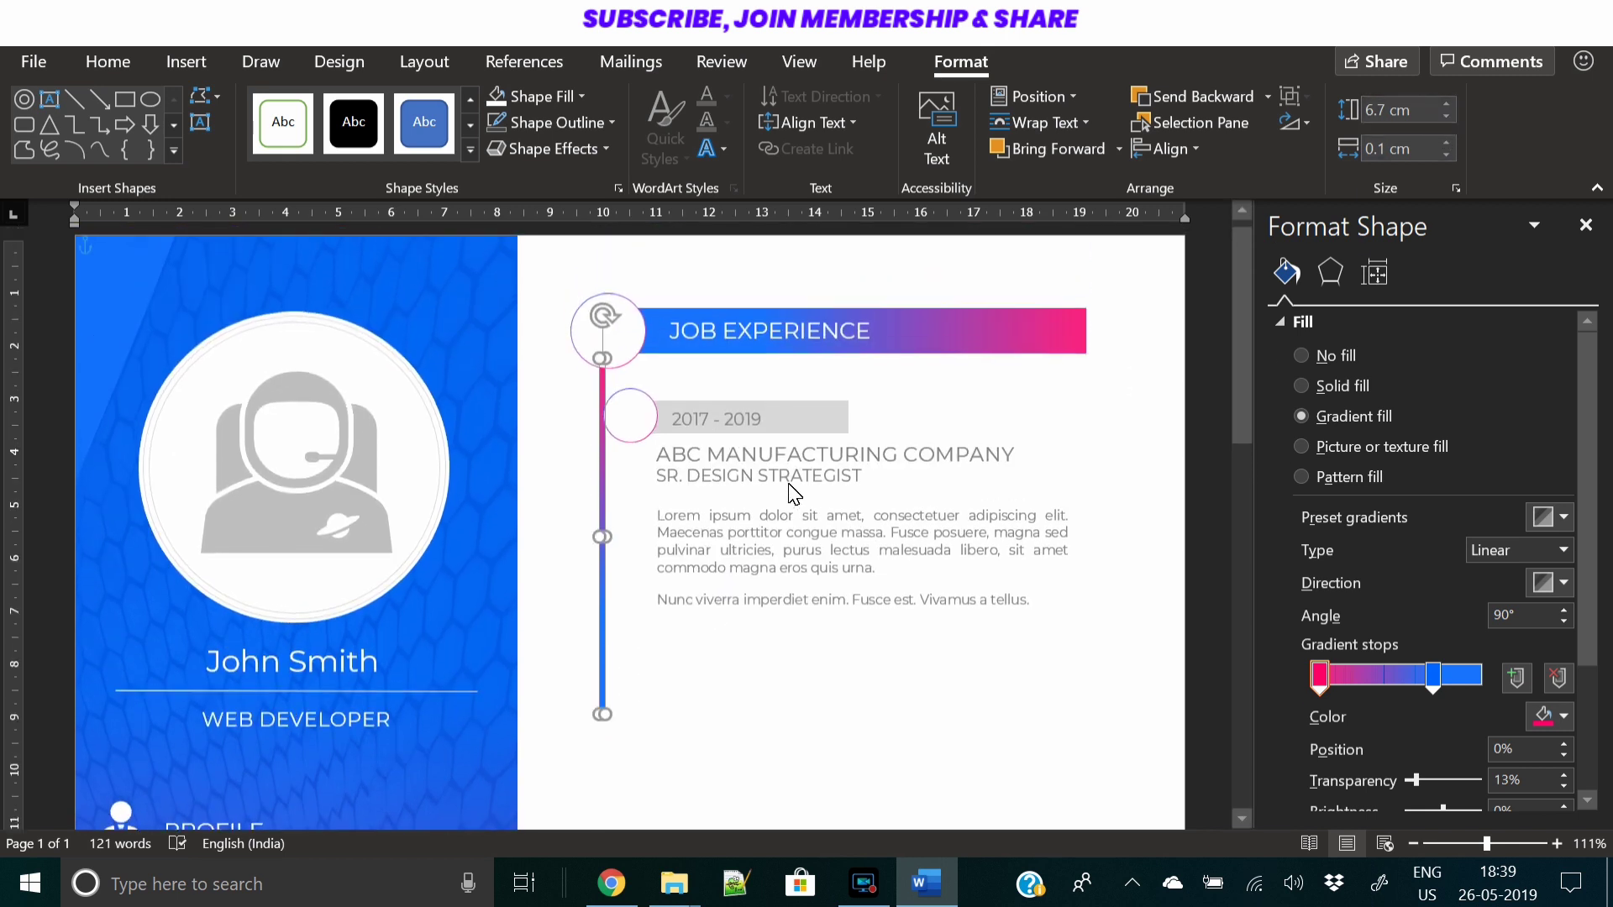
Select the entry's date box, timeline circle, company, title and description boxes together
{"action": "left_click", "coordinate": [1005, 623]}
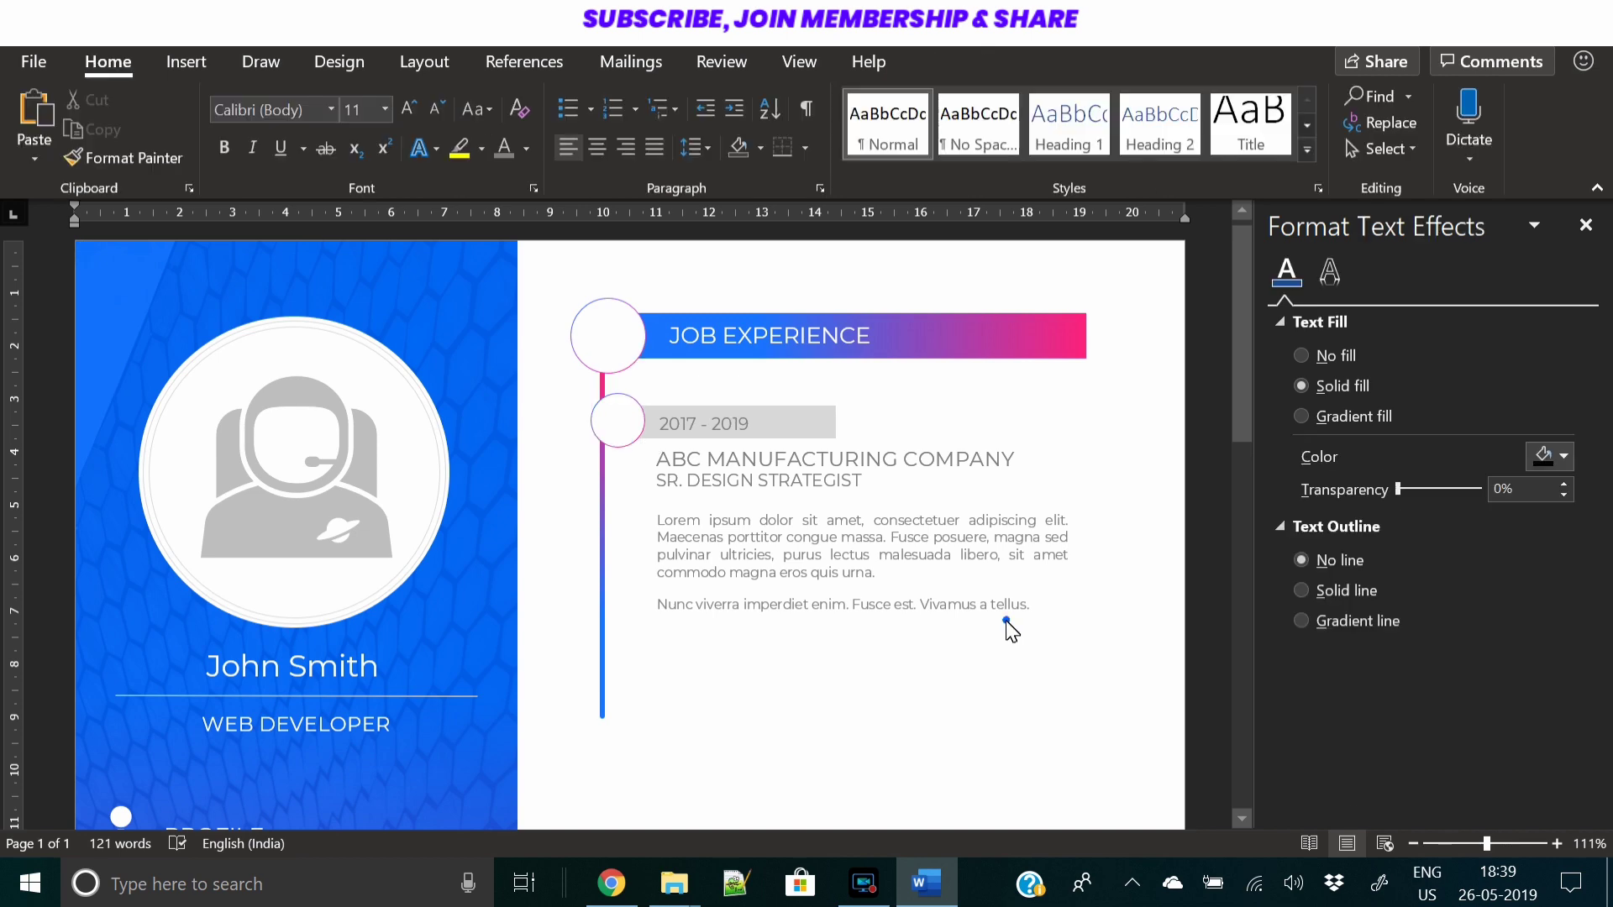
{"action": "left_click", "coordinate": [1006, 631]}
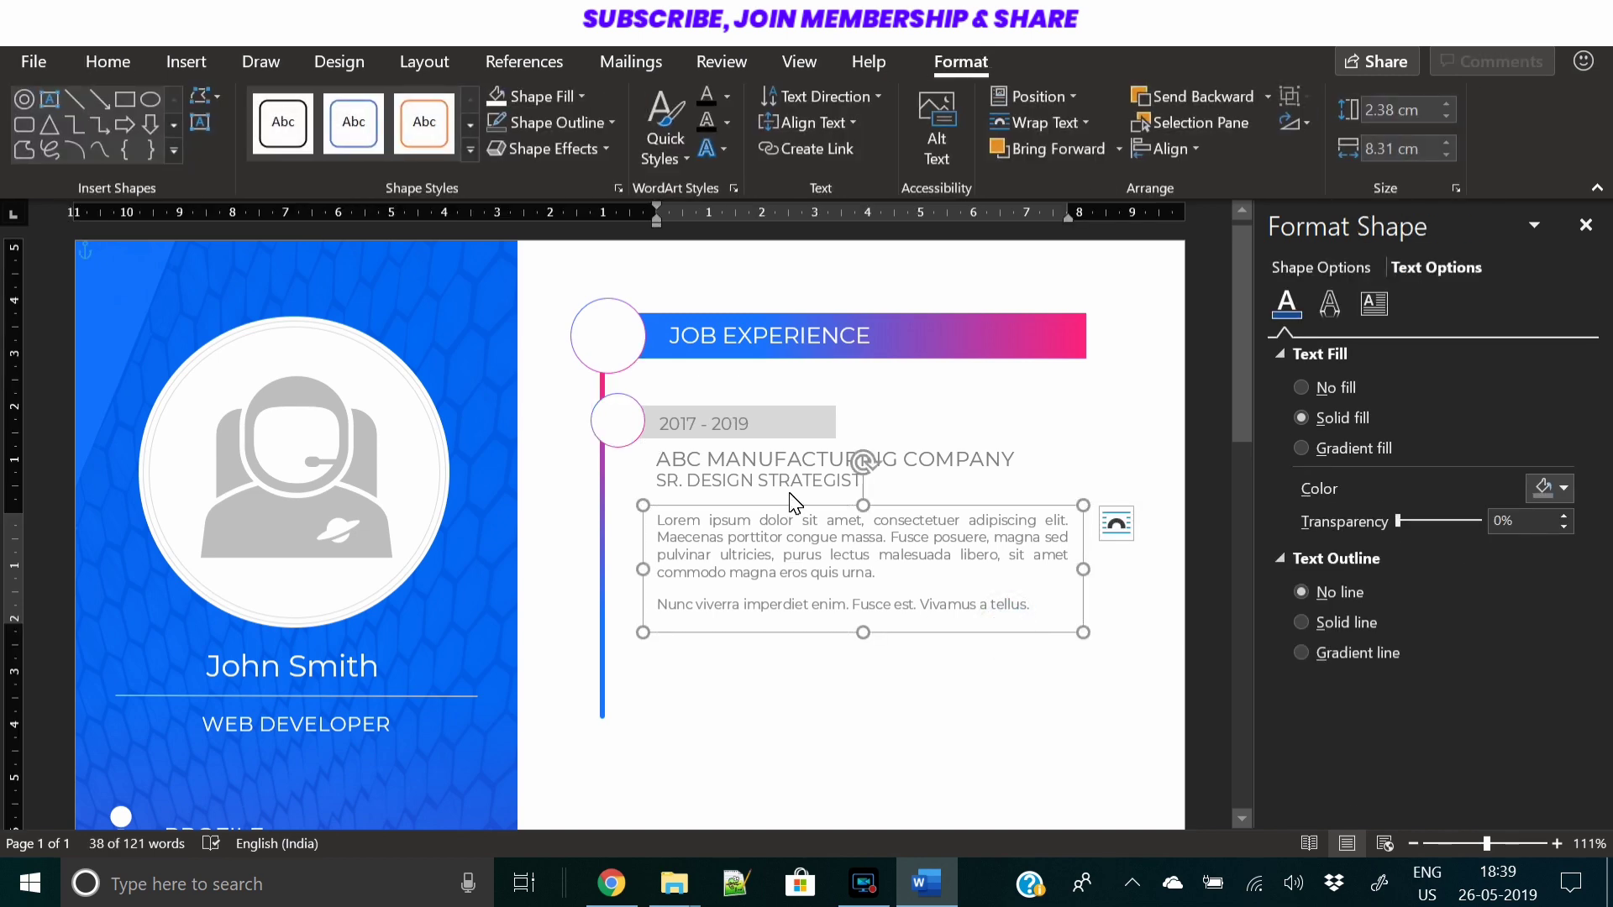
{"action": "left_click", "coordinate": [750, 481]}
{"action": "left_click", "coordinate": [790, 458]}
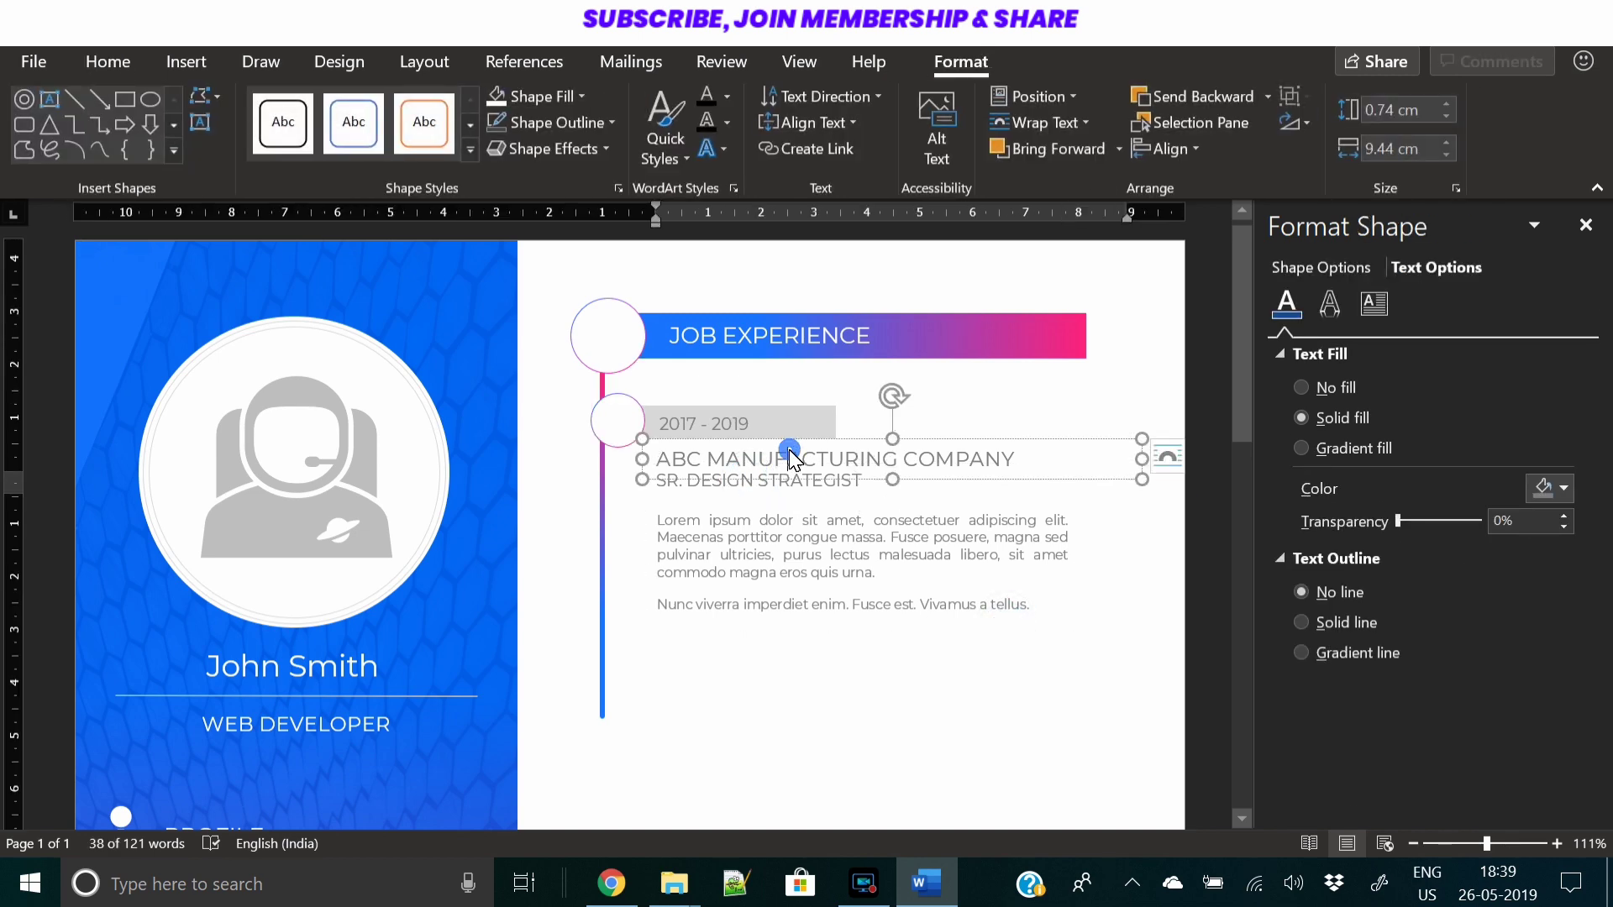
{"action": "left_click", "coordinate": [836, 525], "text": "shift"}
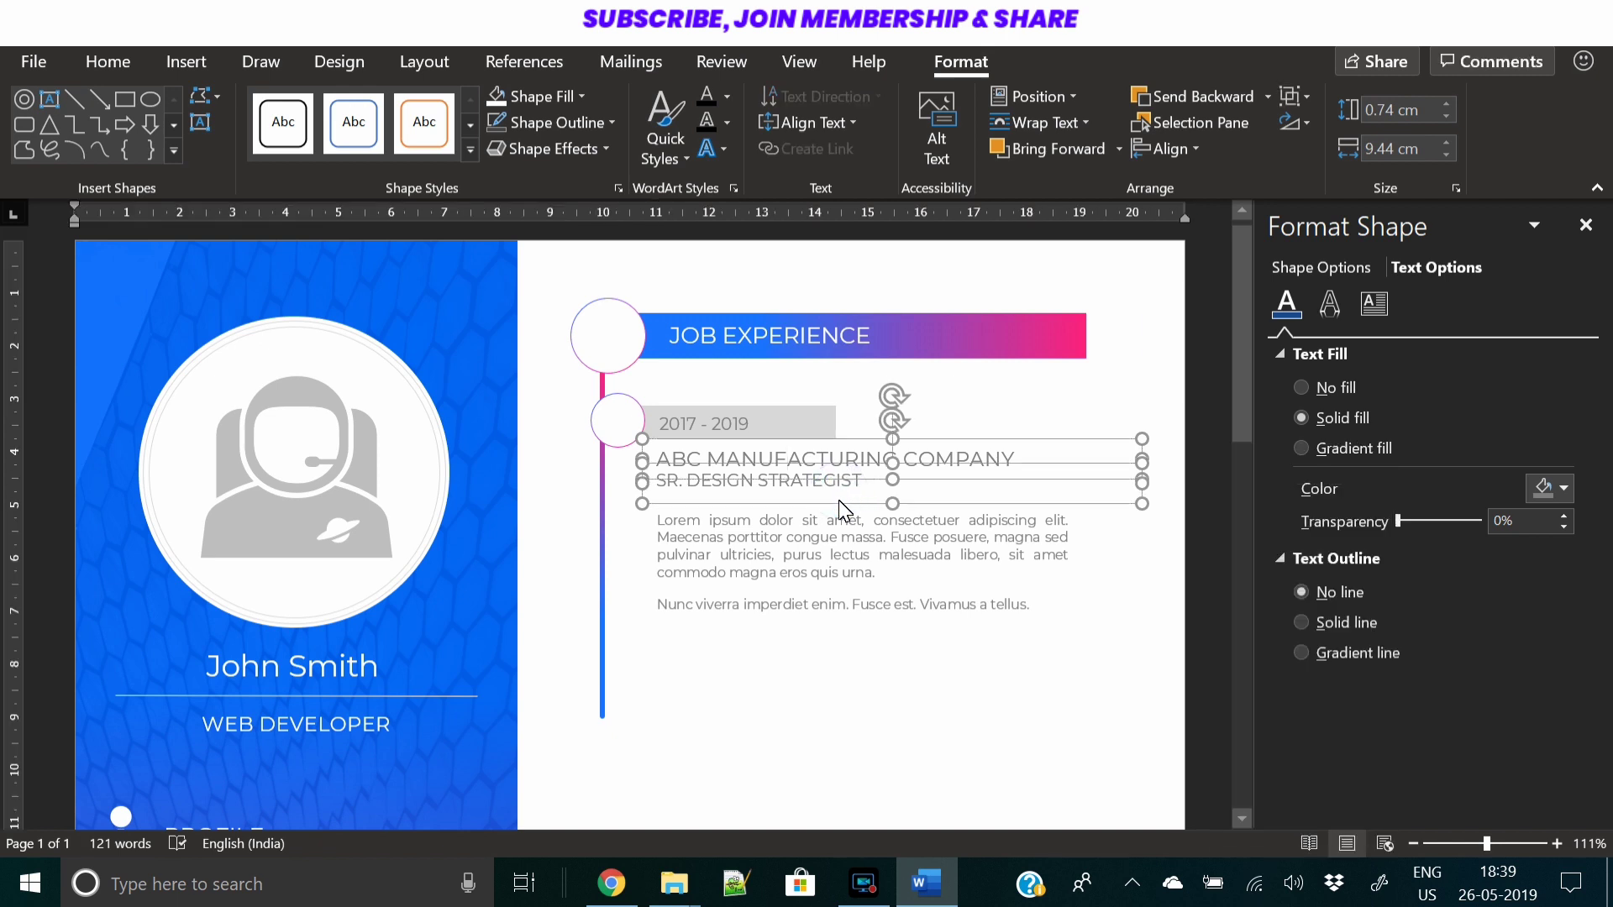
{"action": "left_click", "coordinate": [828, 430], "text": "shift"}
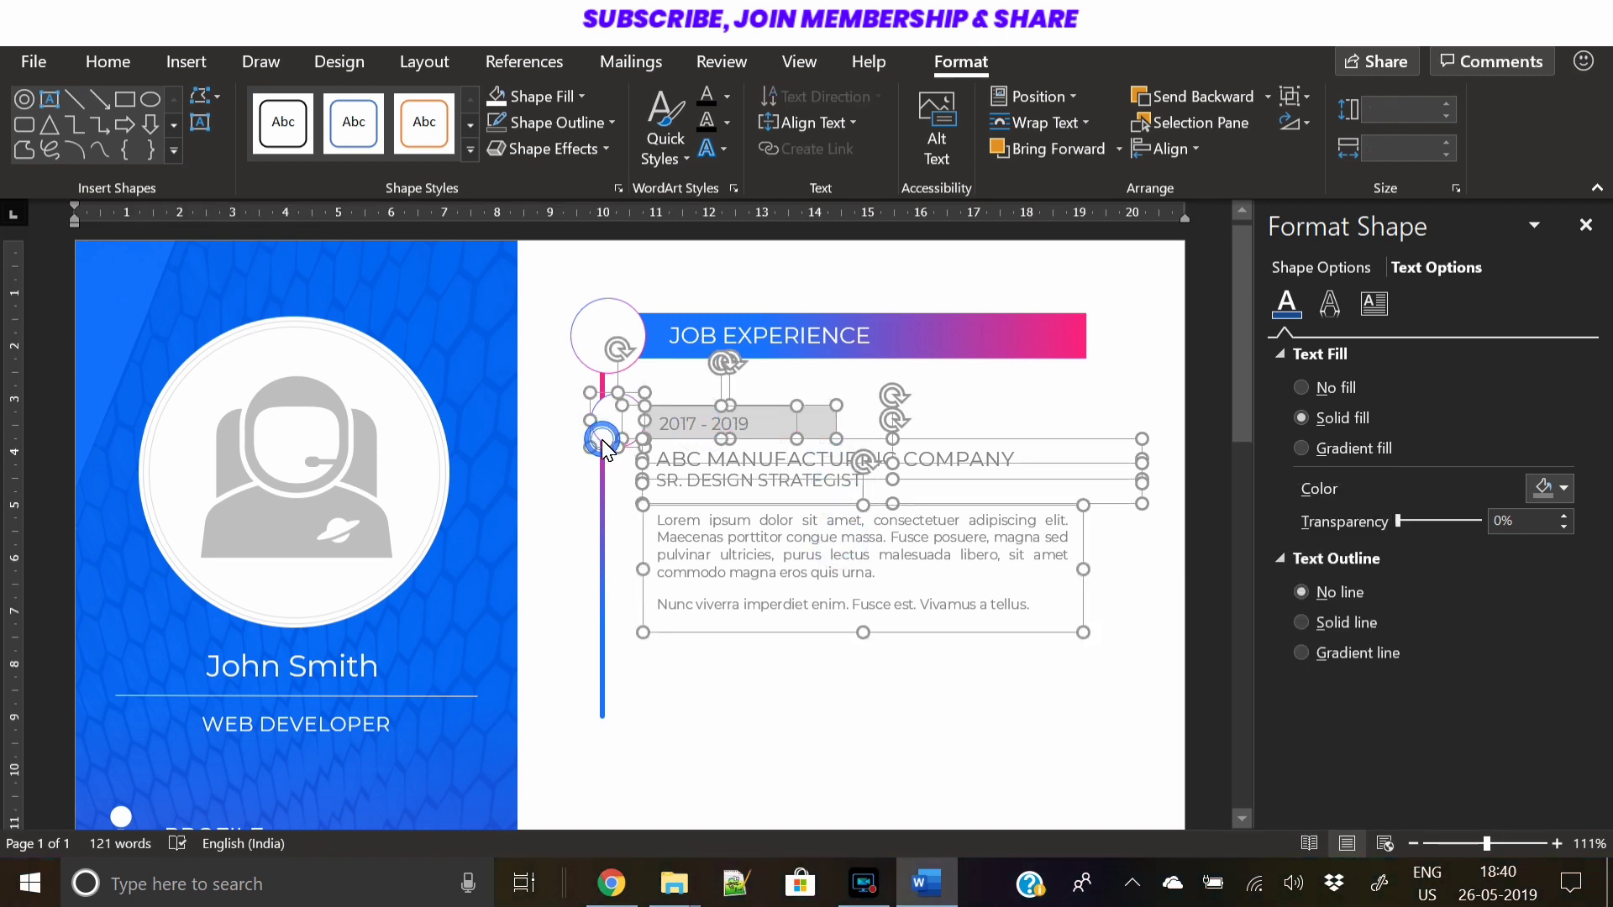
{"action": "left_click", "coordinate": [763, 449]}
{"action": "left_click", "coordinate": [616, 438], "text": "shift"}
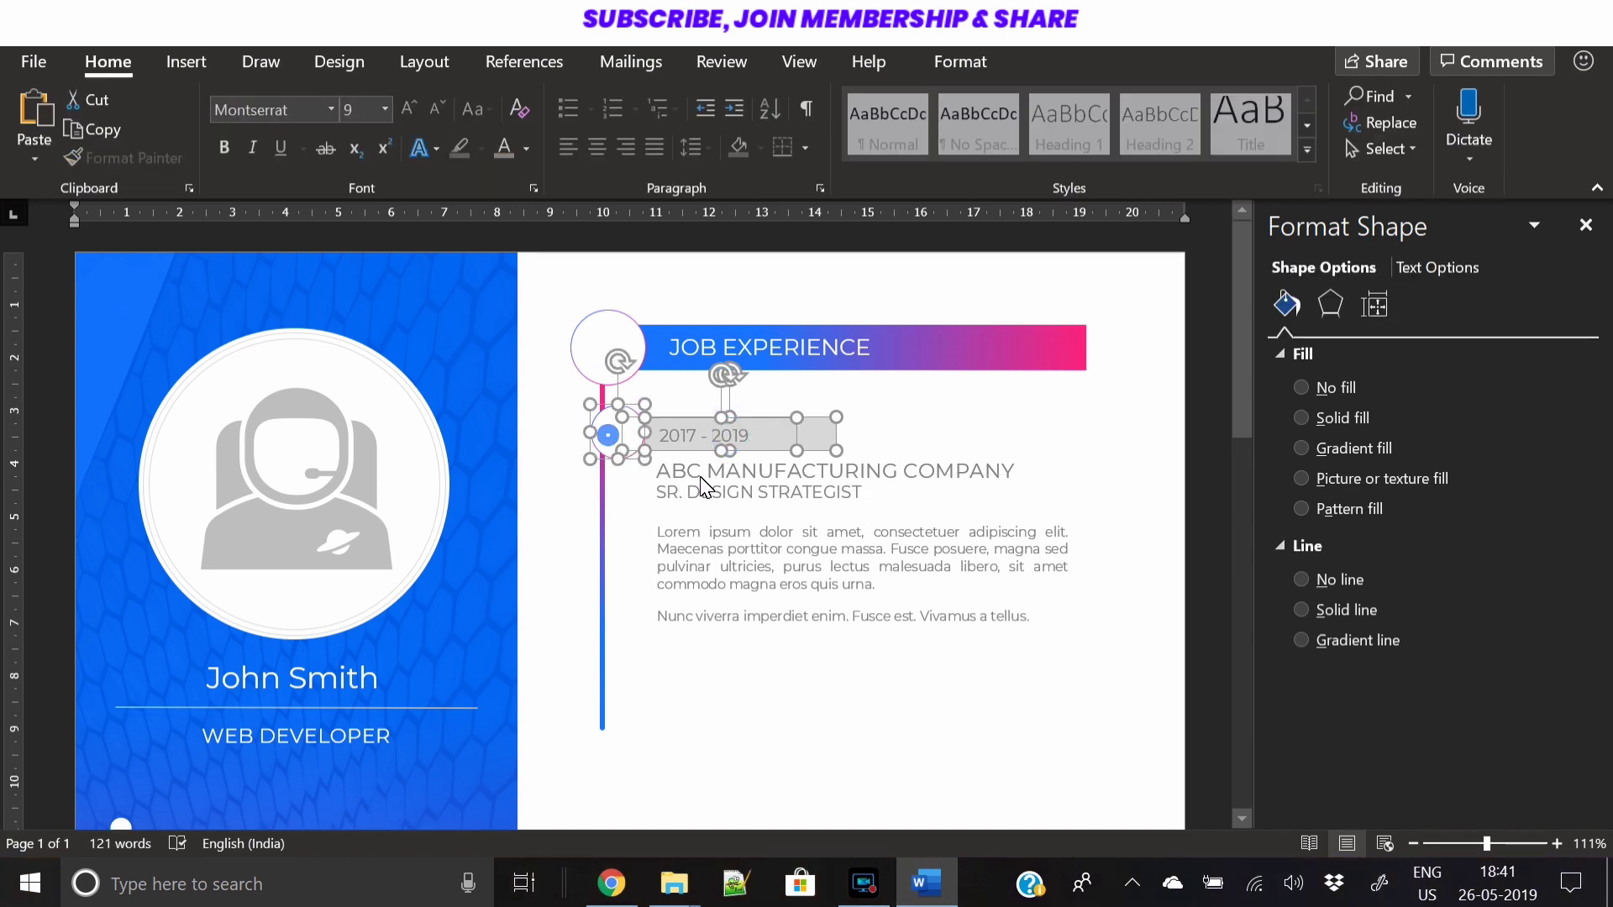
{"action": "left_click", "coordinate": [728, 472], "text": "shift"}
{"action": "left_click", "coordinate": [736, 496], "text": "shift"}
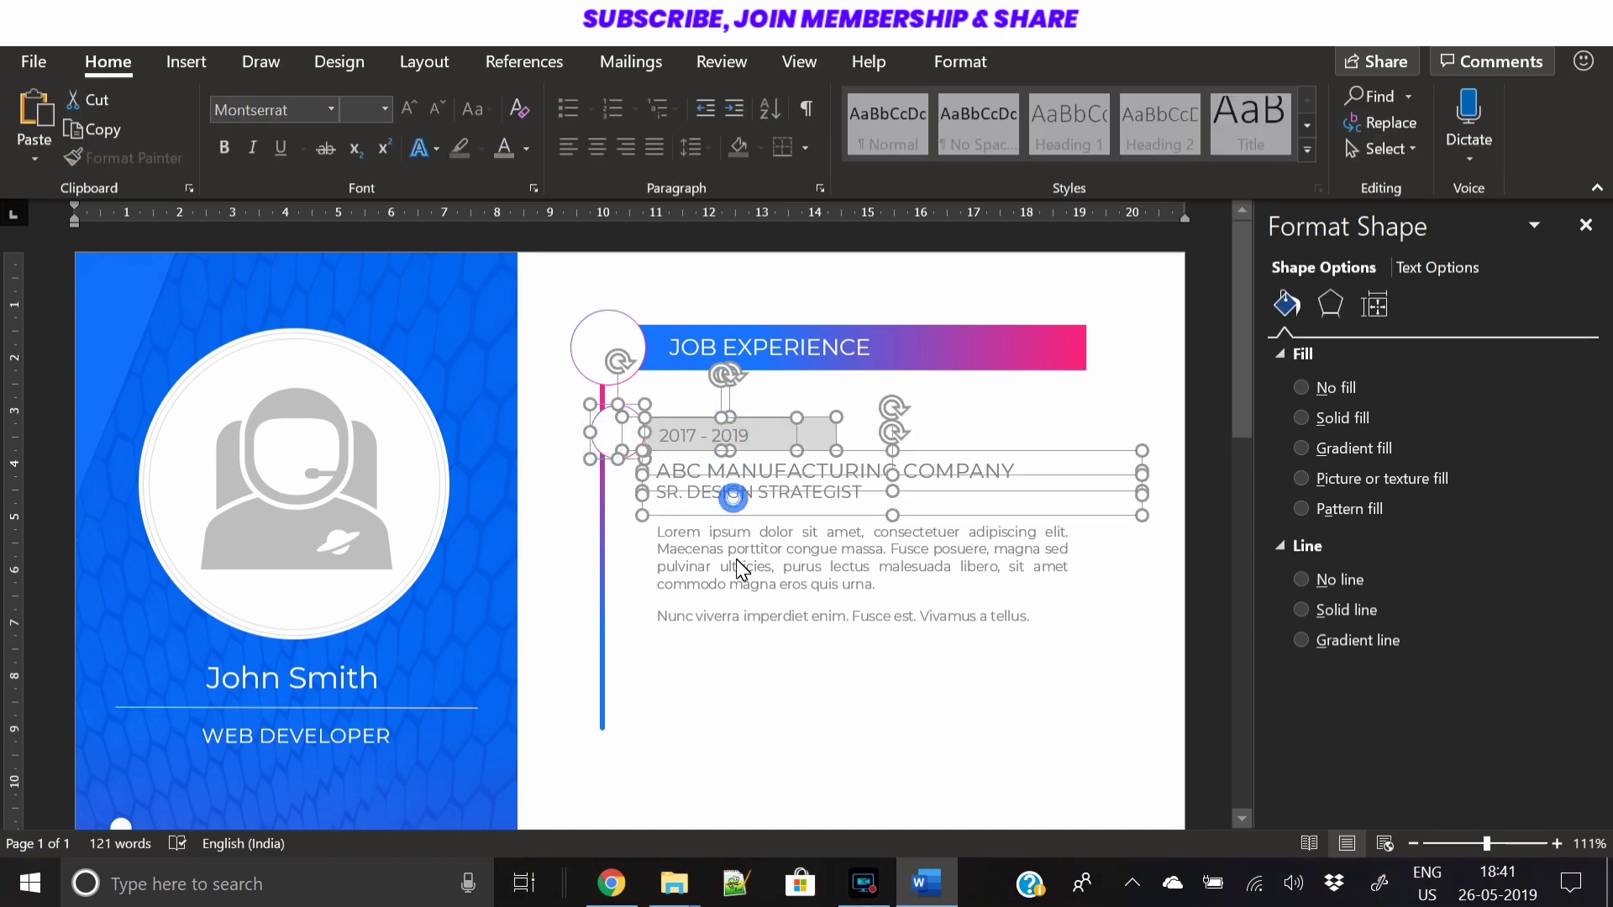
{"action": "left_click", "coordinate": [737, 557], "text": "shift"}
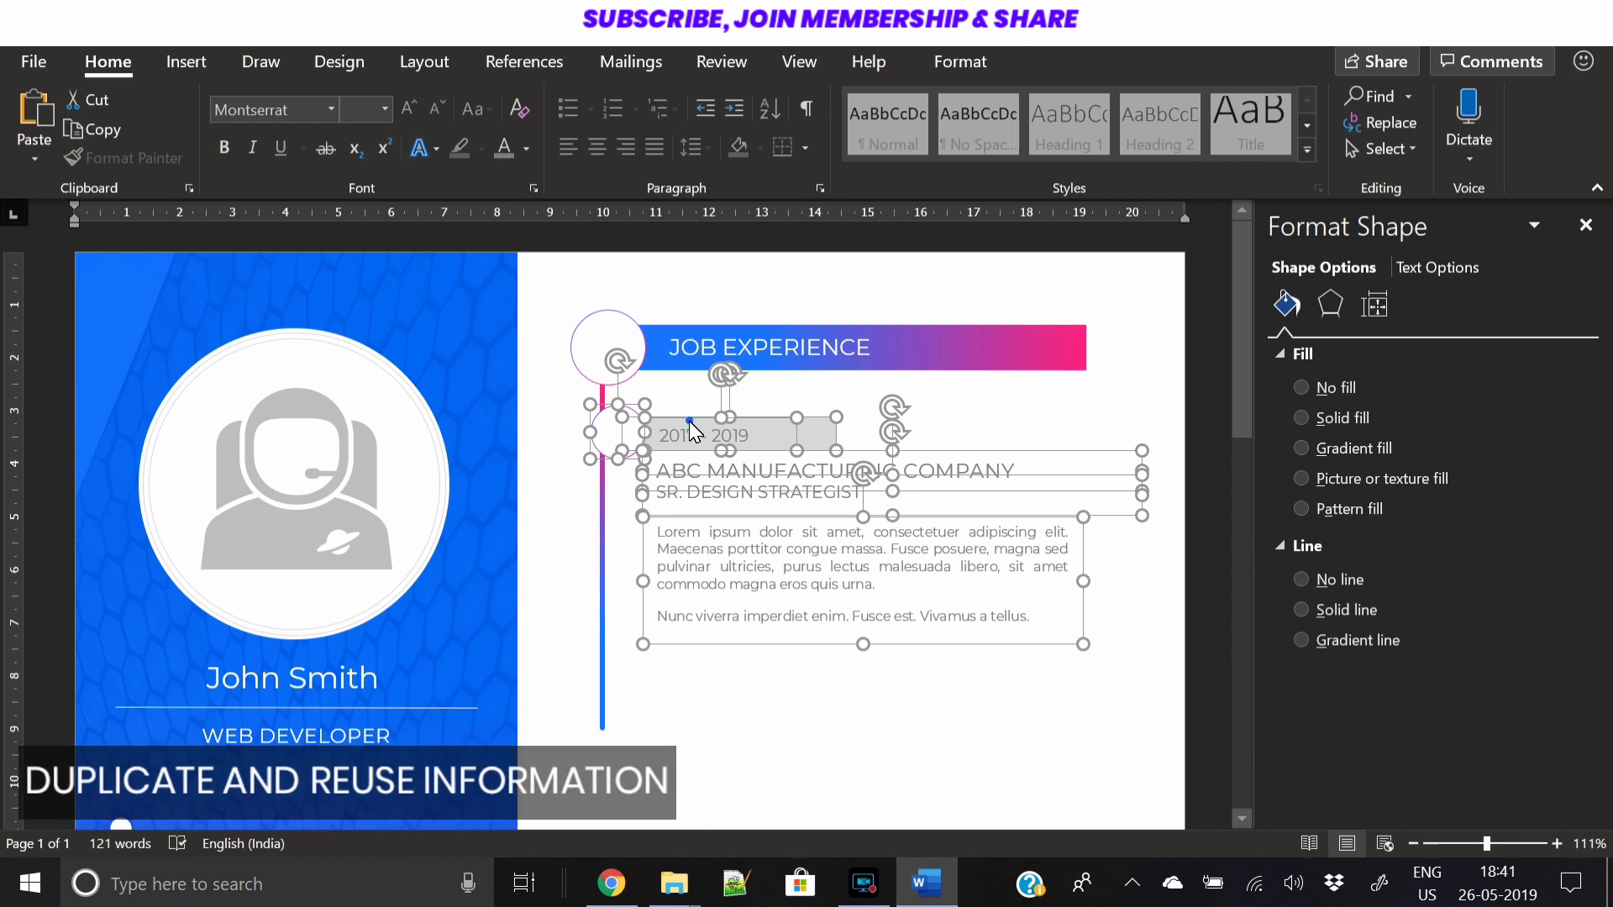
Copy the selected entry further down the page and group the copy's pieces
{"action": "left_click_drag", "start_coordinate": [688, 422], "coordinate": [702, 730]}
{"action": "left_click", "coordinate": [960, 62]}
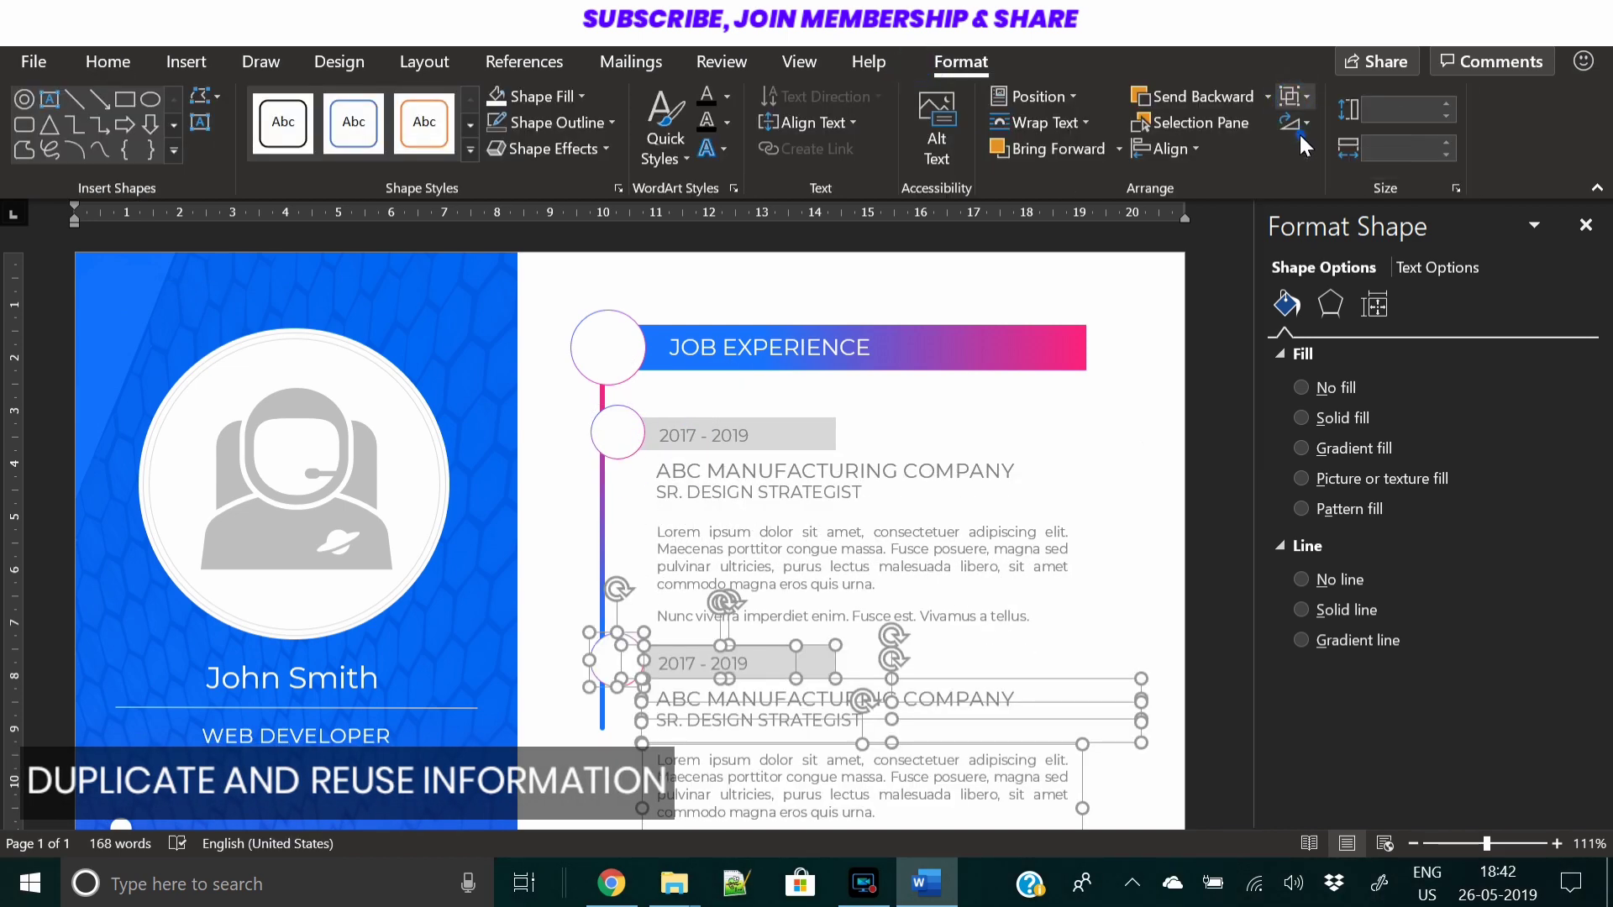
{"action": "left_click", "coordinate": [1292, 130]}
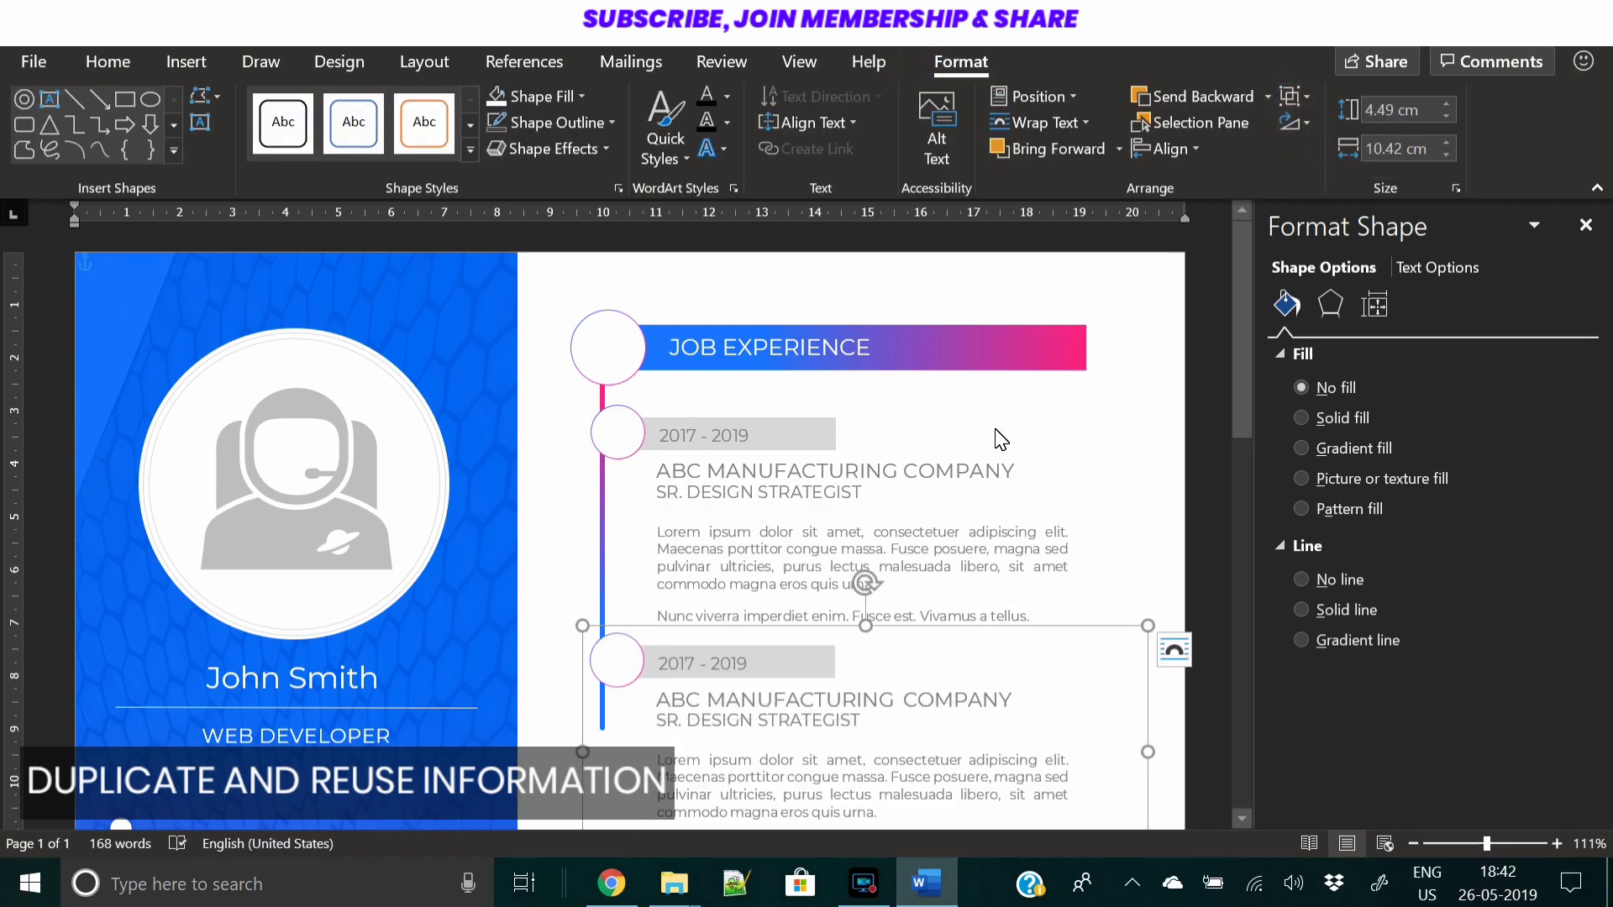
Group the first entry's date box, grey background, pink circle, company, title and description
{"action": "left_click", "coordinate": [788, 449]}
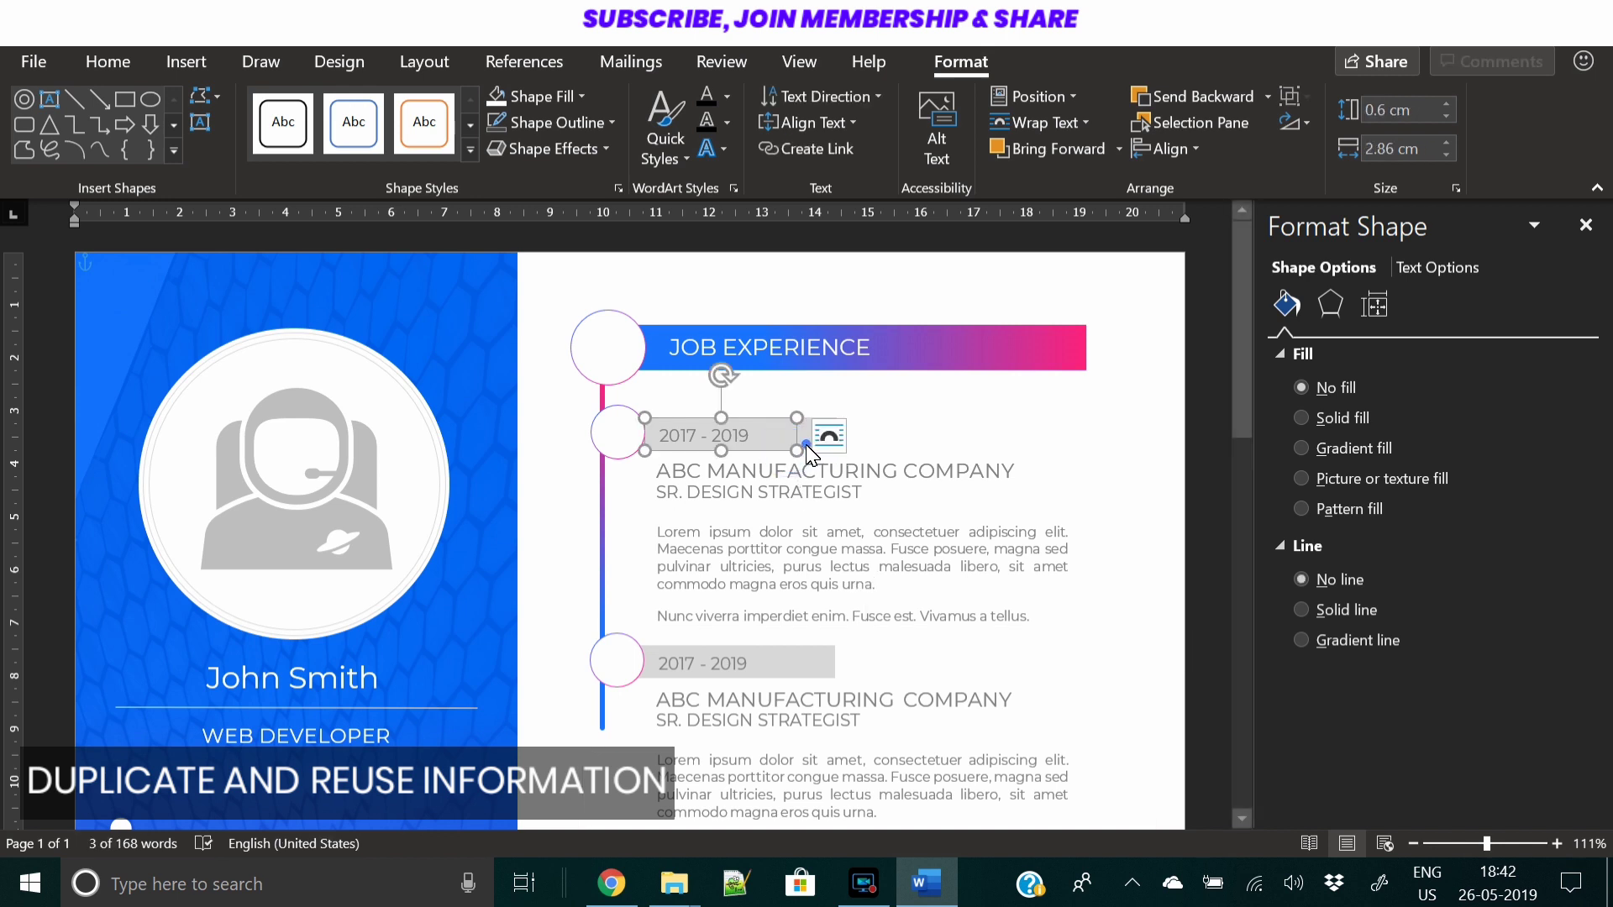
{"action": "left_click", "coordinate": [806, 444]}
{"action": "left_click", "coordinate": [603, 434]}
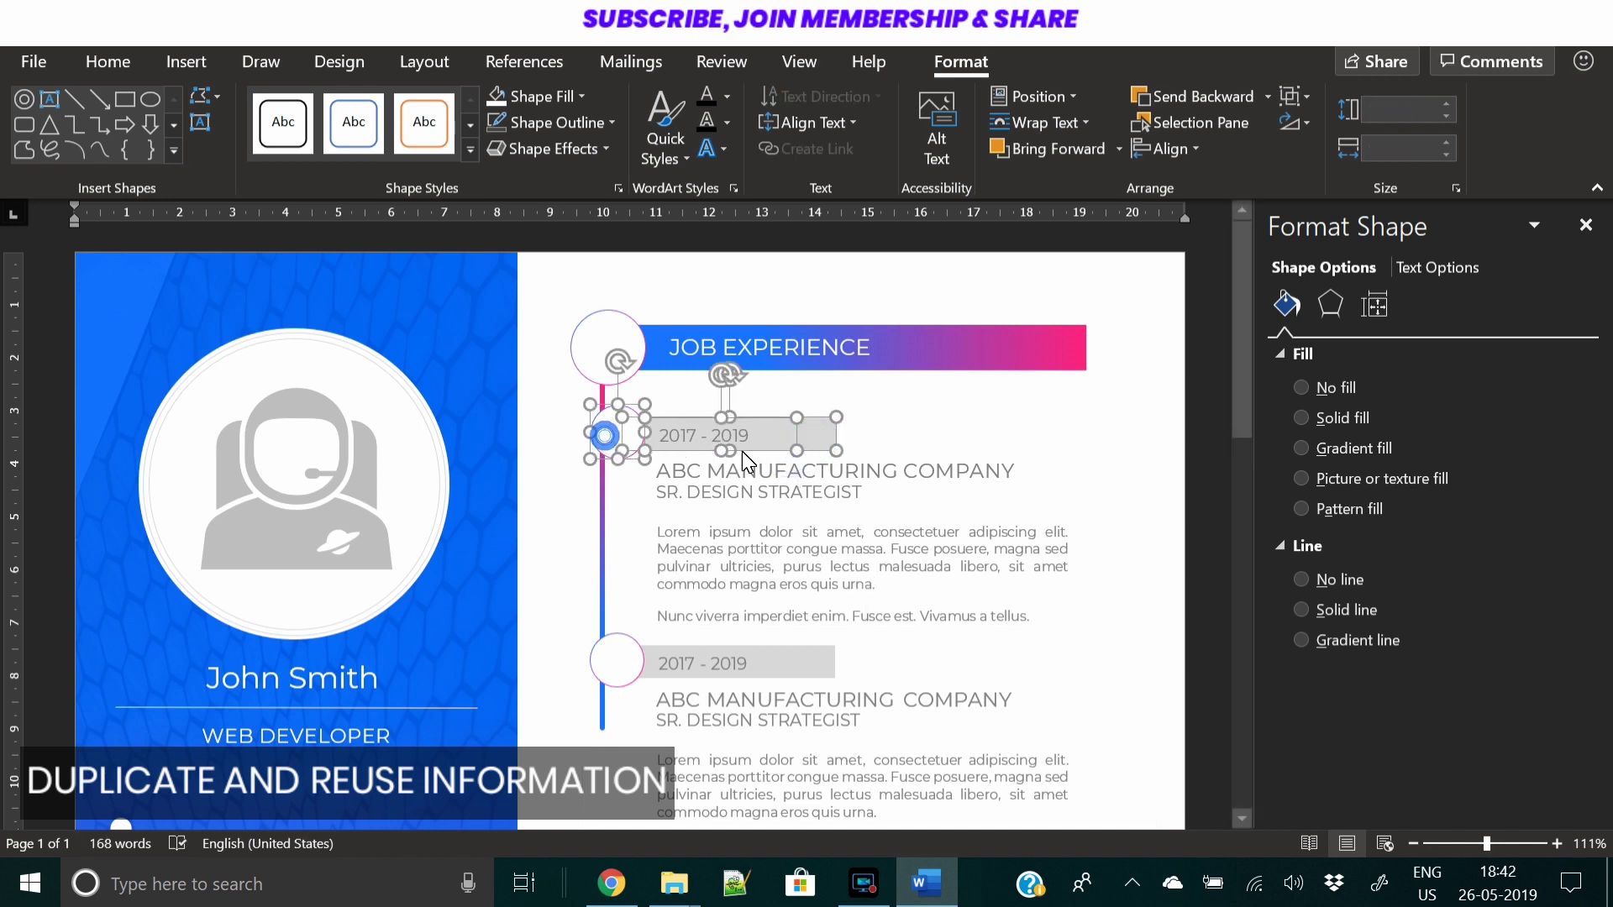
{"action": "left_click", "coordinate": [906, 468]}
{"action": "left_click_drag", "start_coordinate": [860, 496], "coordinate": [687, 496]}
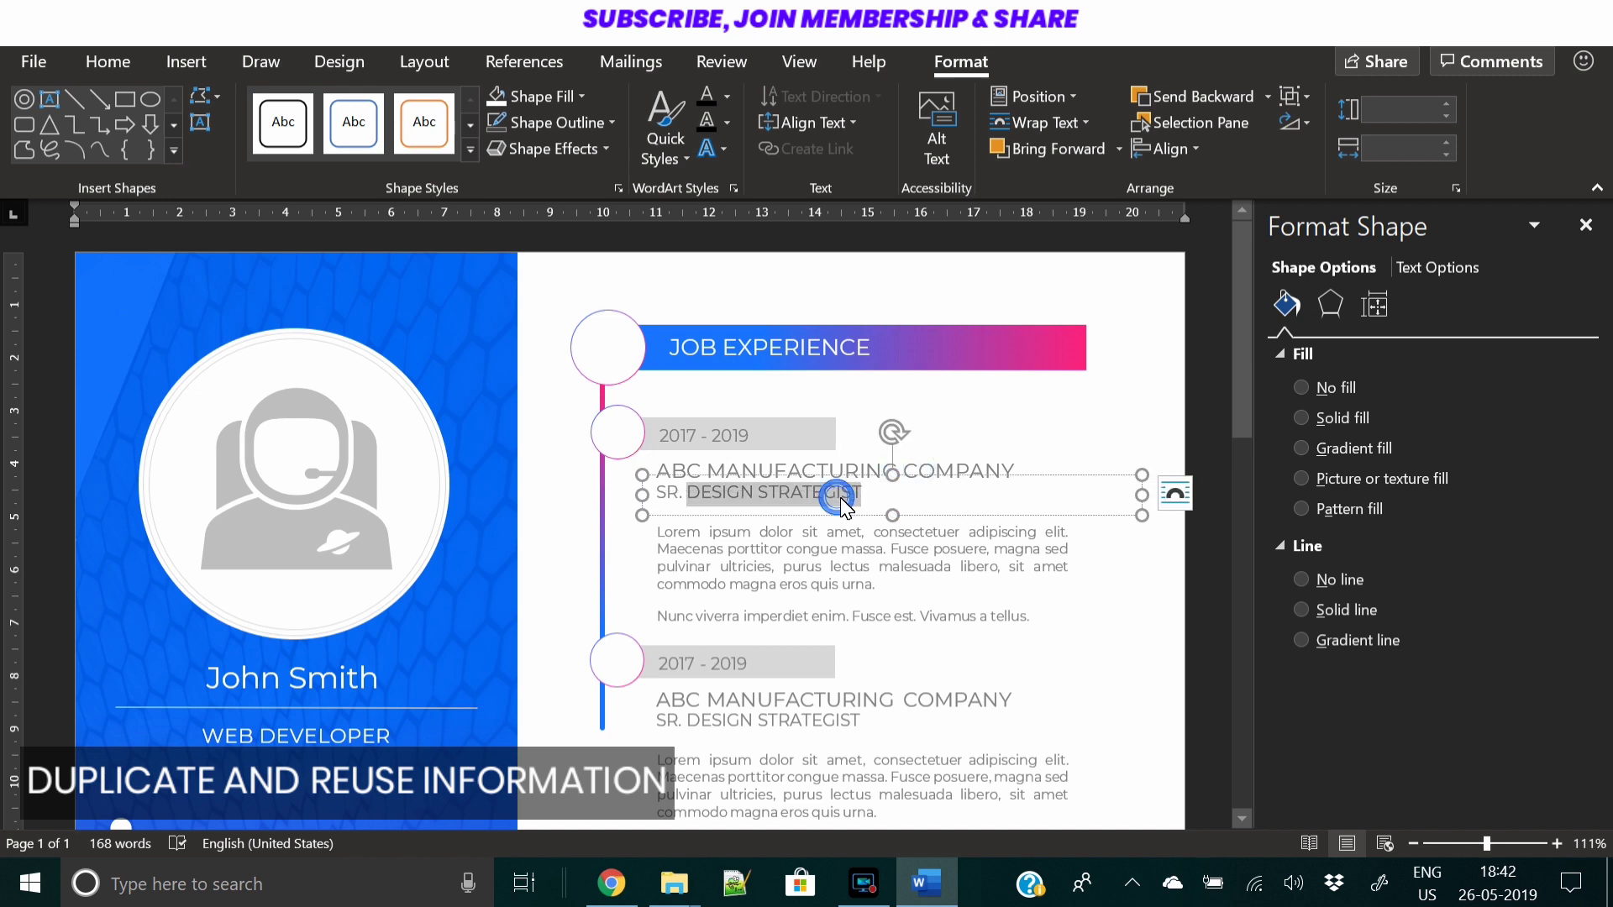
{"action": "left_click", "coordinate": [893, 475]}
{"action": "left_click_drag", "start_coordinate": [893, 475], "coordinate": [812, 453]}
{"action": "left_click", "coordinate": [761, 432], "text": "shift"}
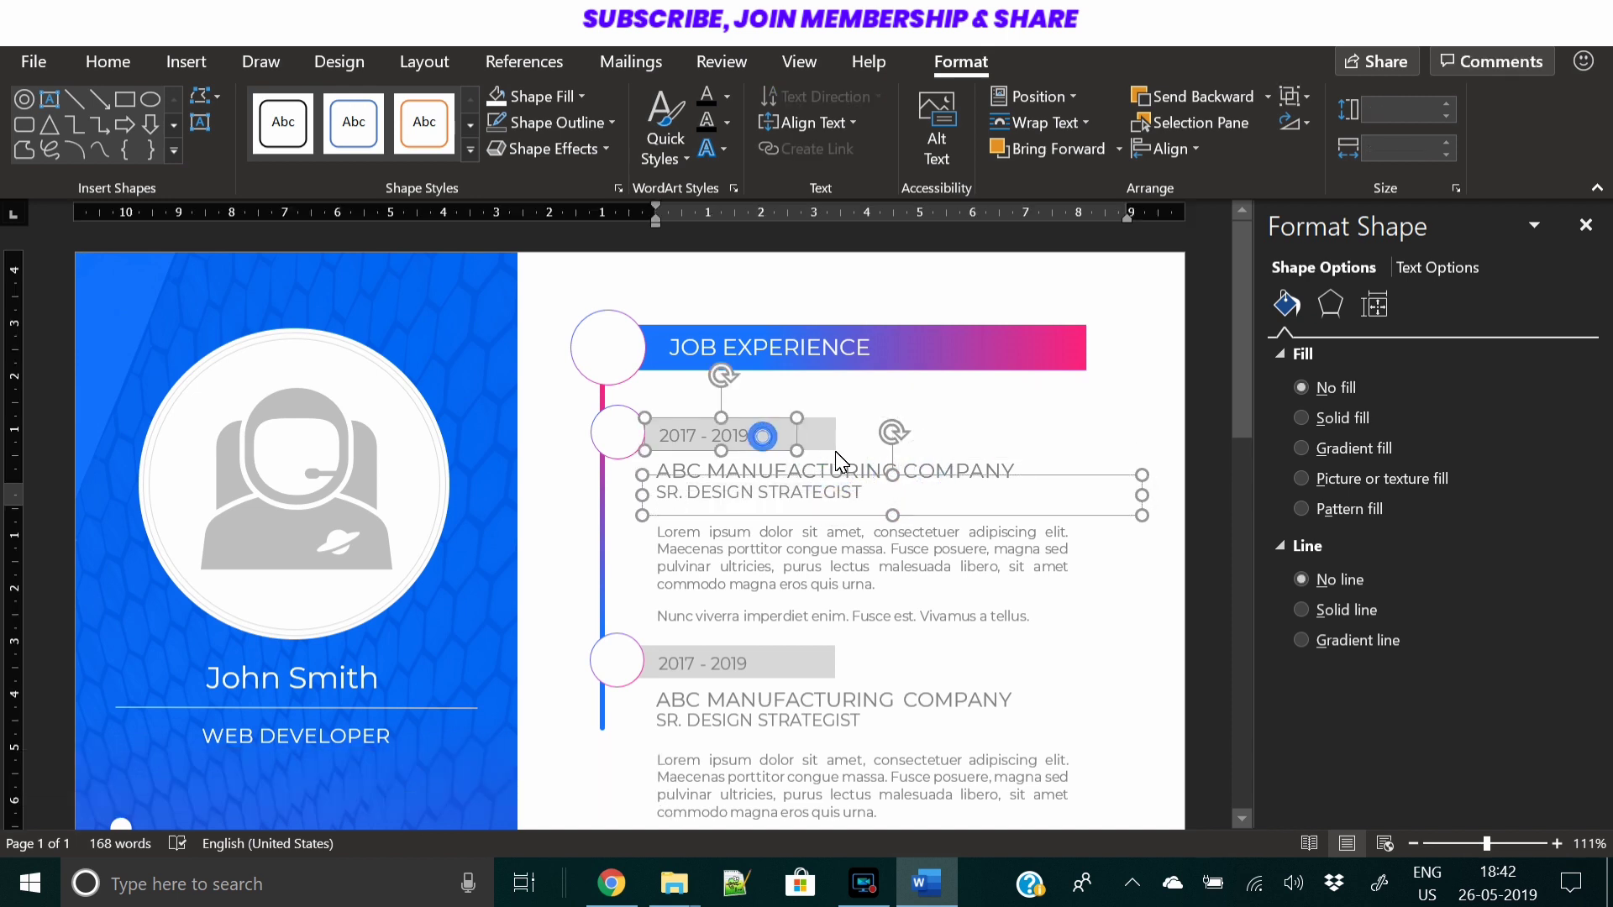
{"action": "left_click", "coordinate": [915, 473], "text": "shift"}
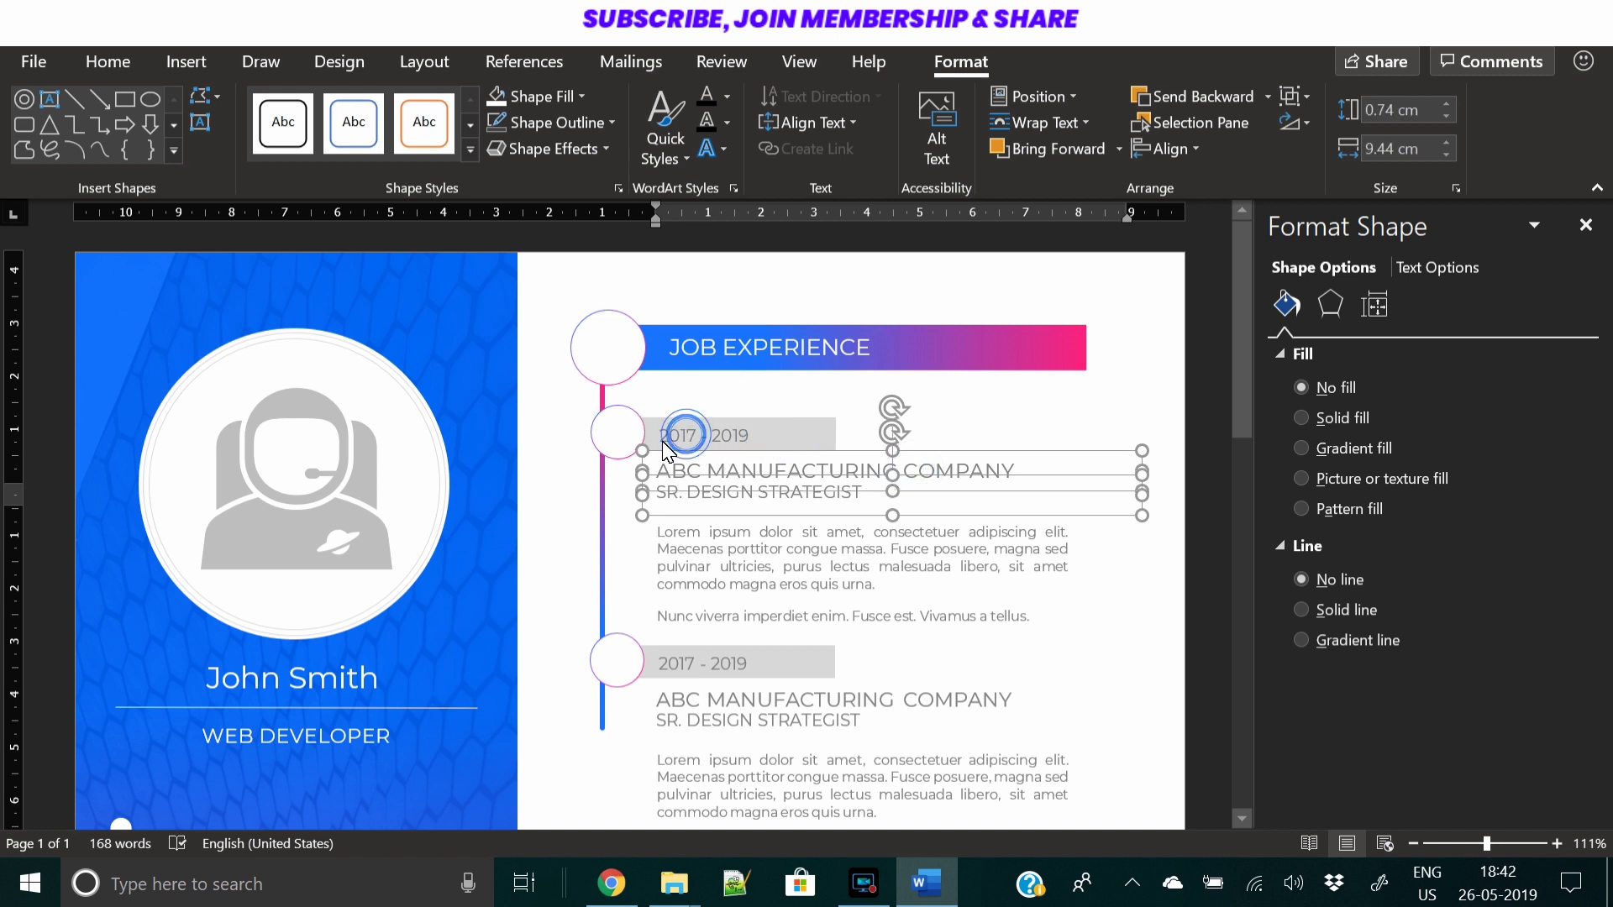
{"action": "left_click", "coordinate": [822, 437], "text": "shift"}
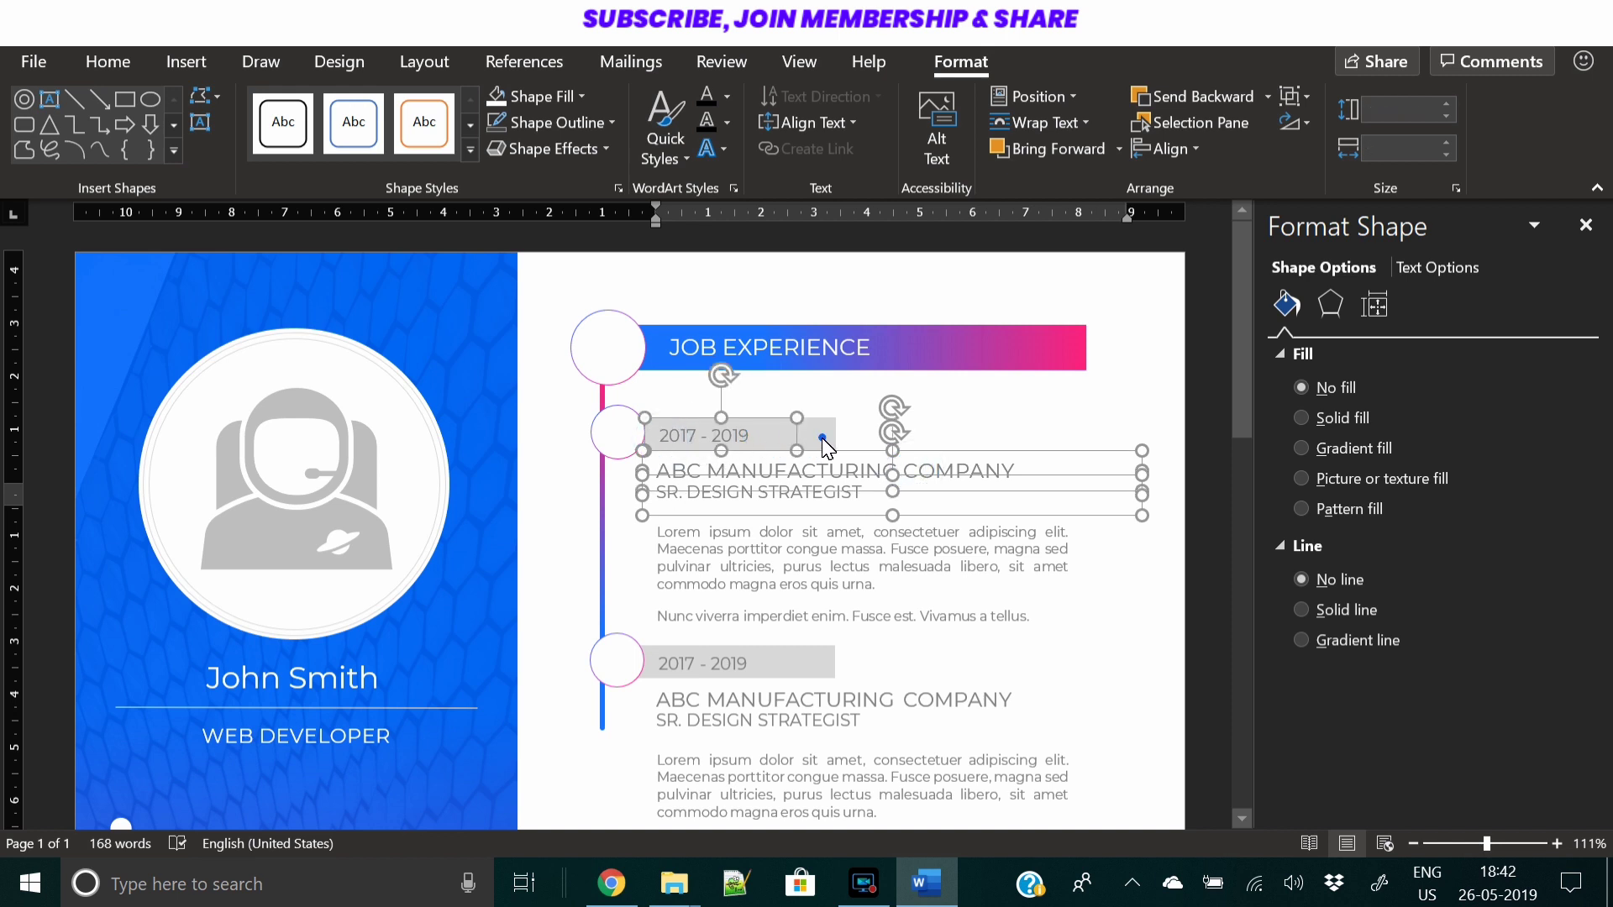
{"action": "left_click", "coordinate": [600, 441], "text": "shift"}
{"action": "left_click", "coordinate": [729, 552], "text": "shift"}
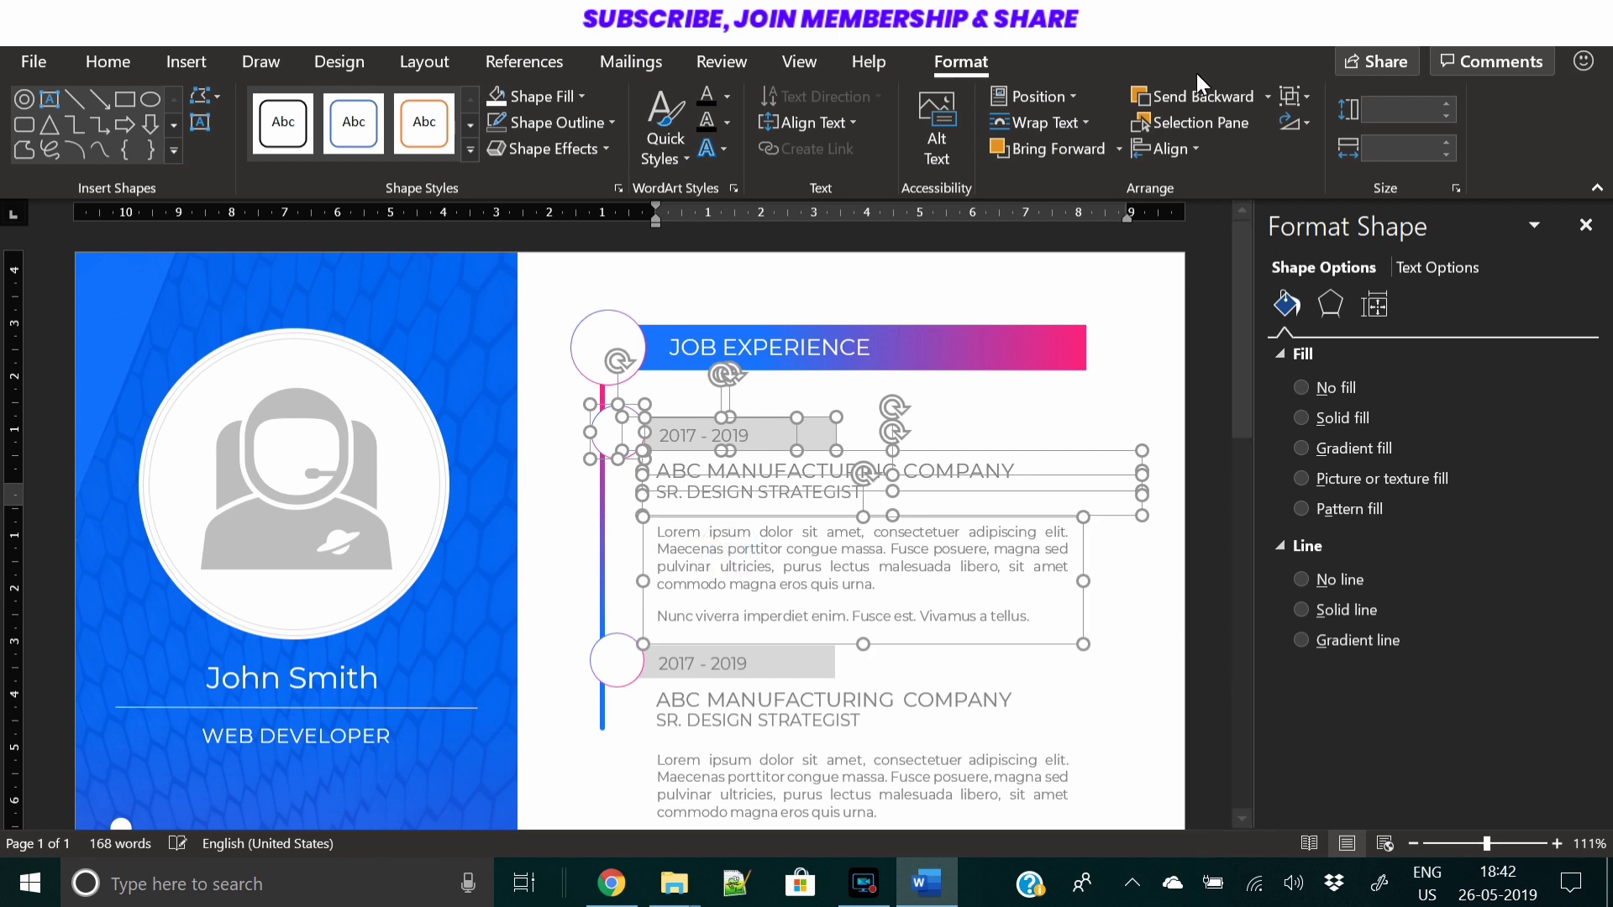
{"action": "left_click", "coordinate": [1282, 98]}
{"action": "left_click", "coordinate": [1297, 134]}
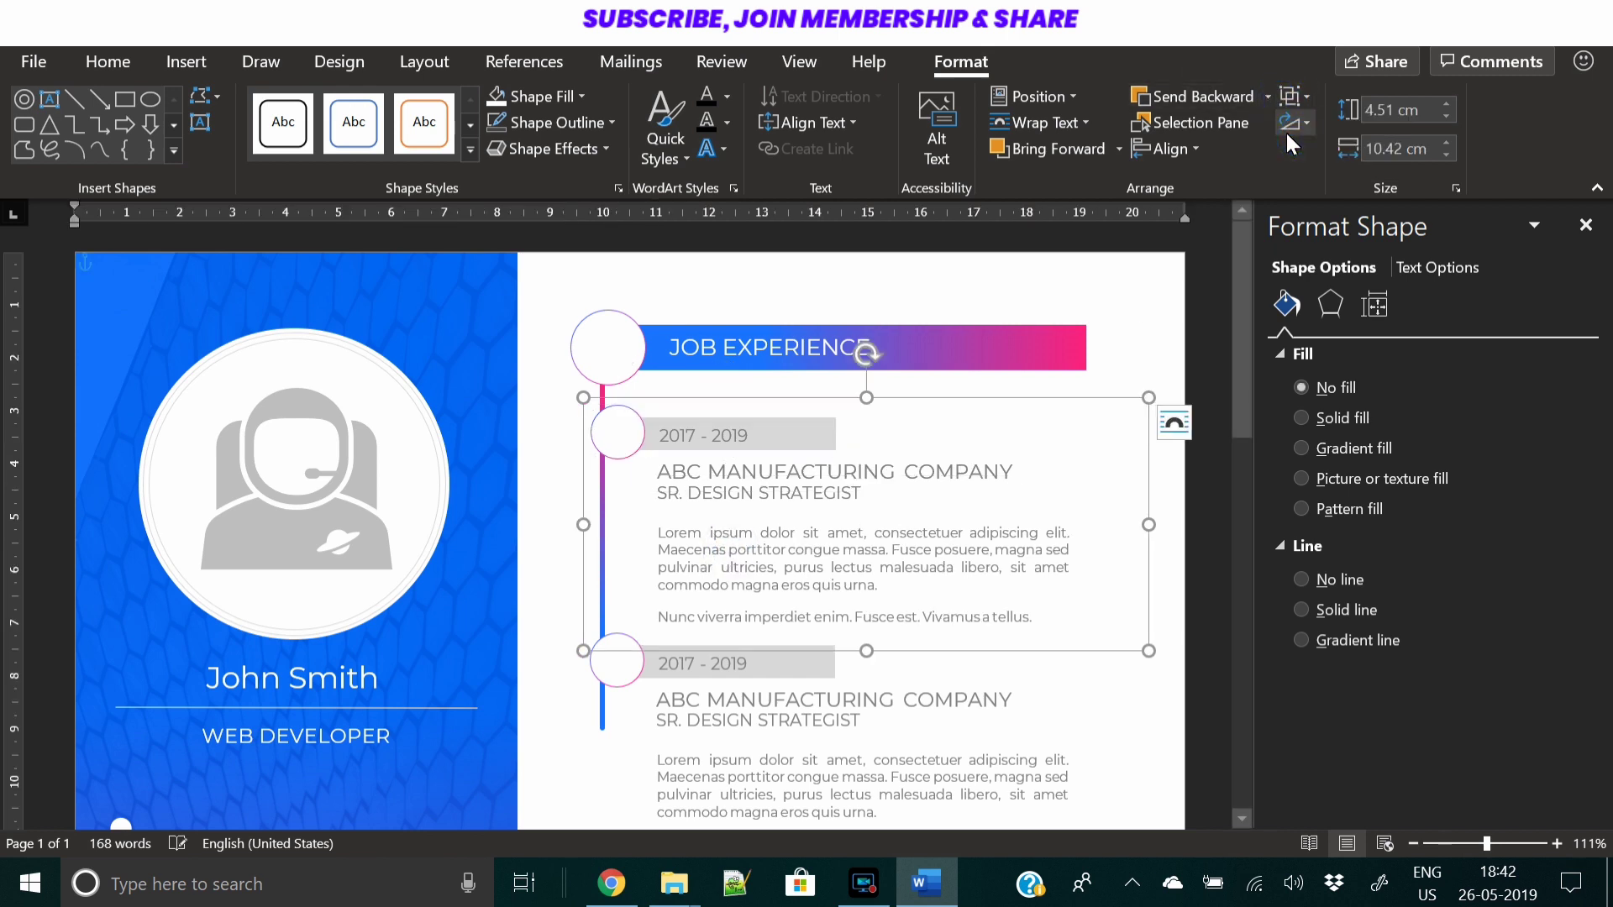
Check that both job entries now select as single grouped objects
{"action": "left_click", "coordinate": [832, 724]}
{"action": "left_click", "coordinate": [832, 731]}
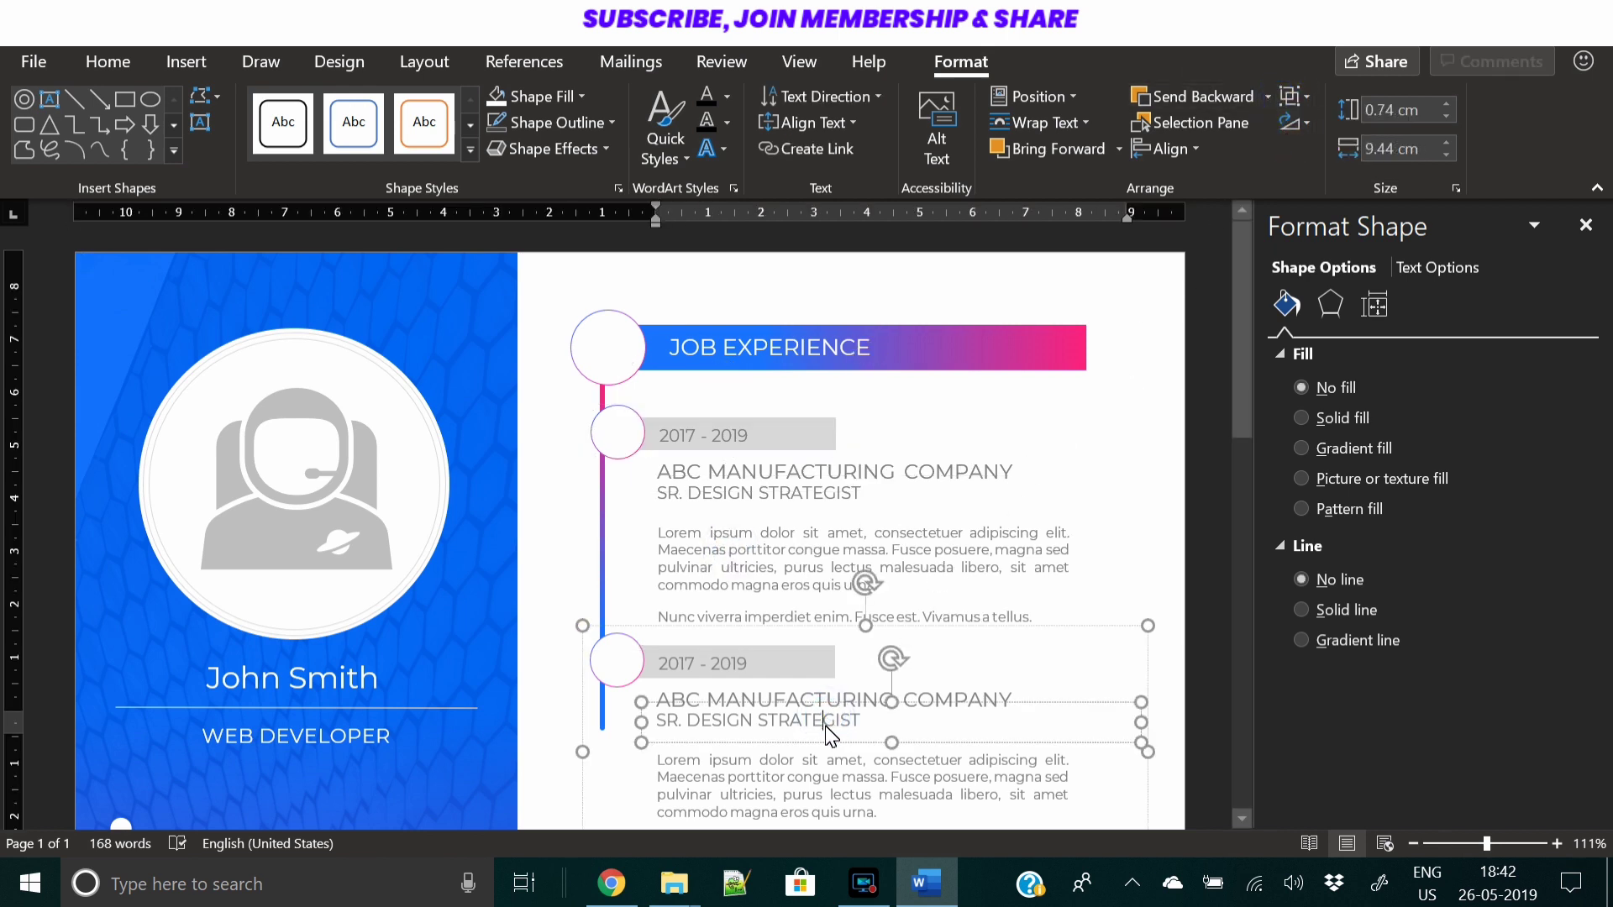
{"action": "left_click", "coordinate": [981, 626]}
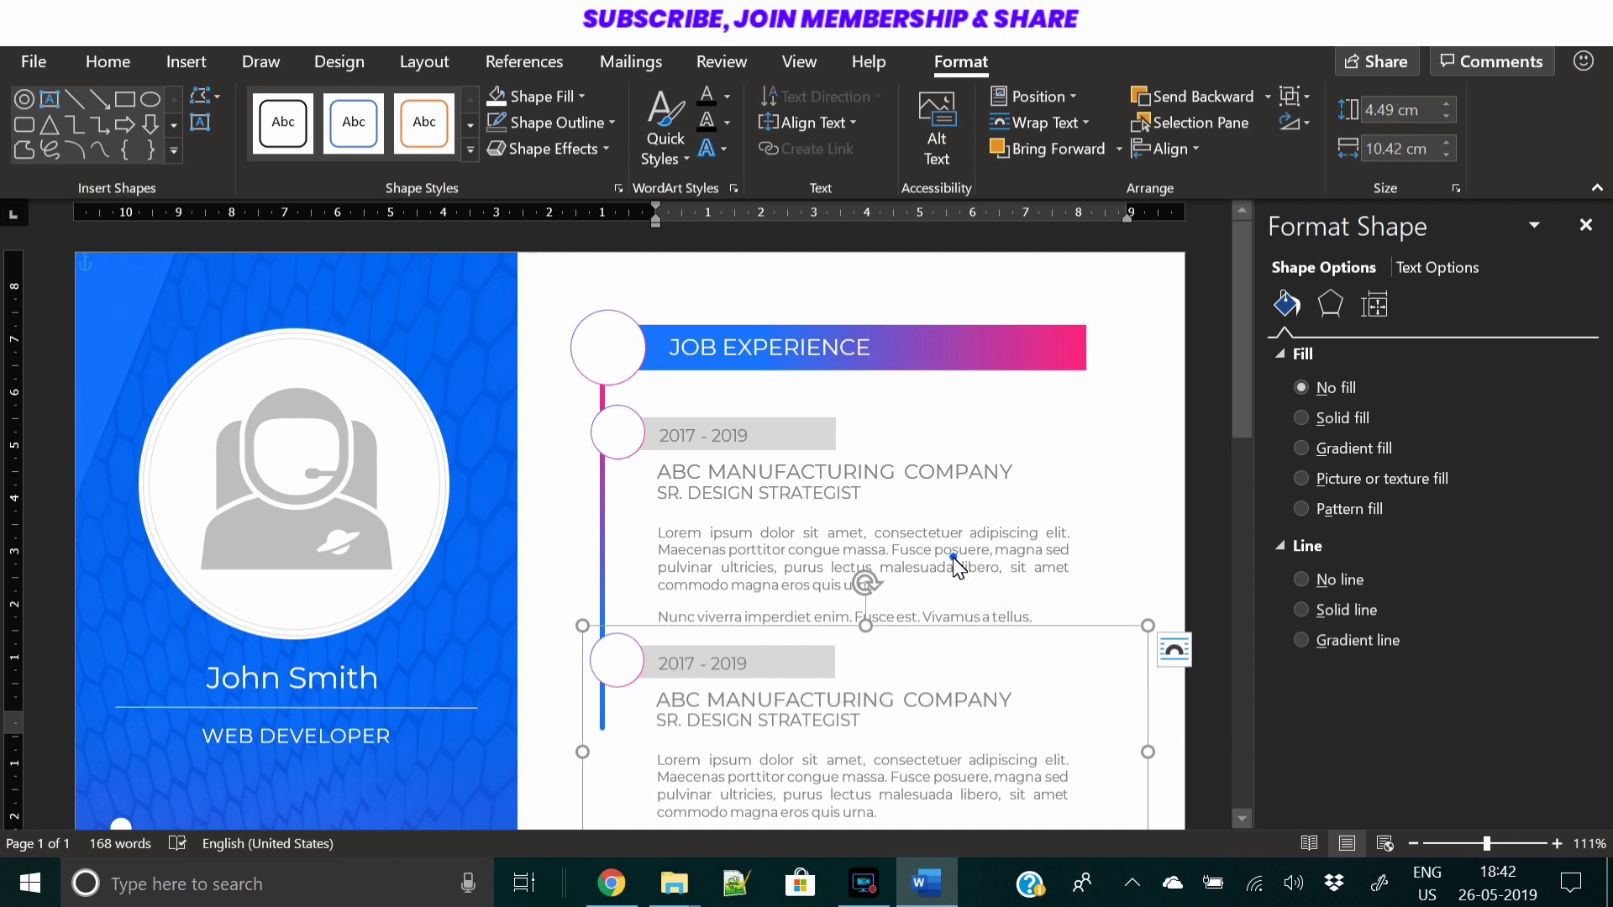
{"action": "left_click", "coordinate": [954, 558]}
{"action": "left_click", "coordinate": [1152, 653]}
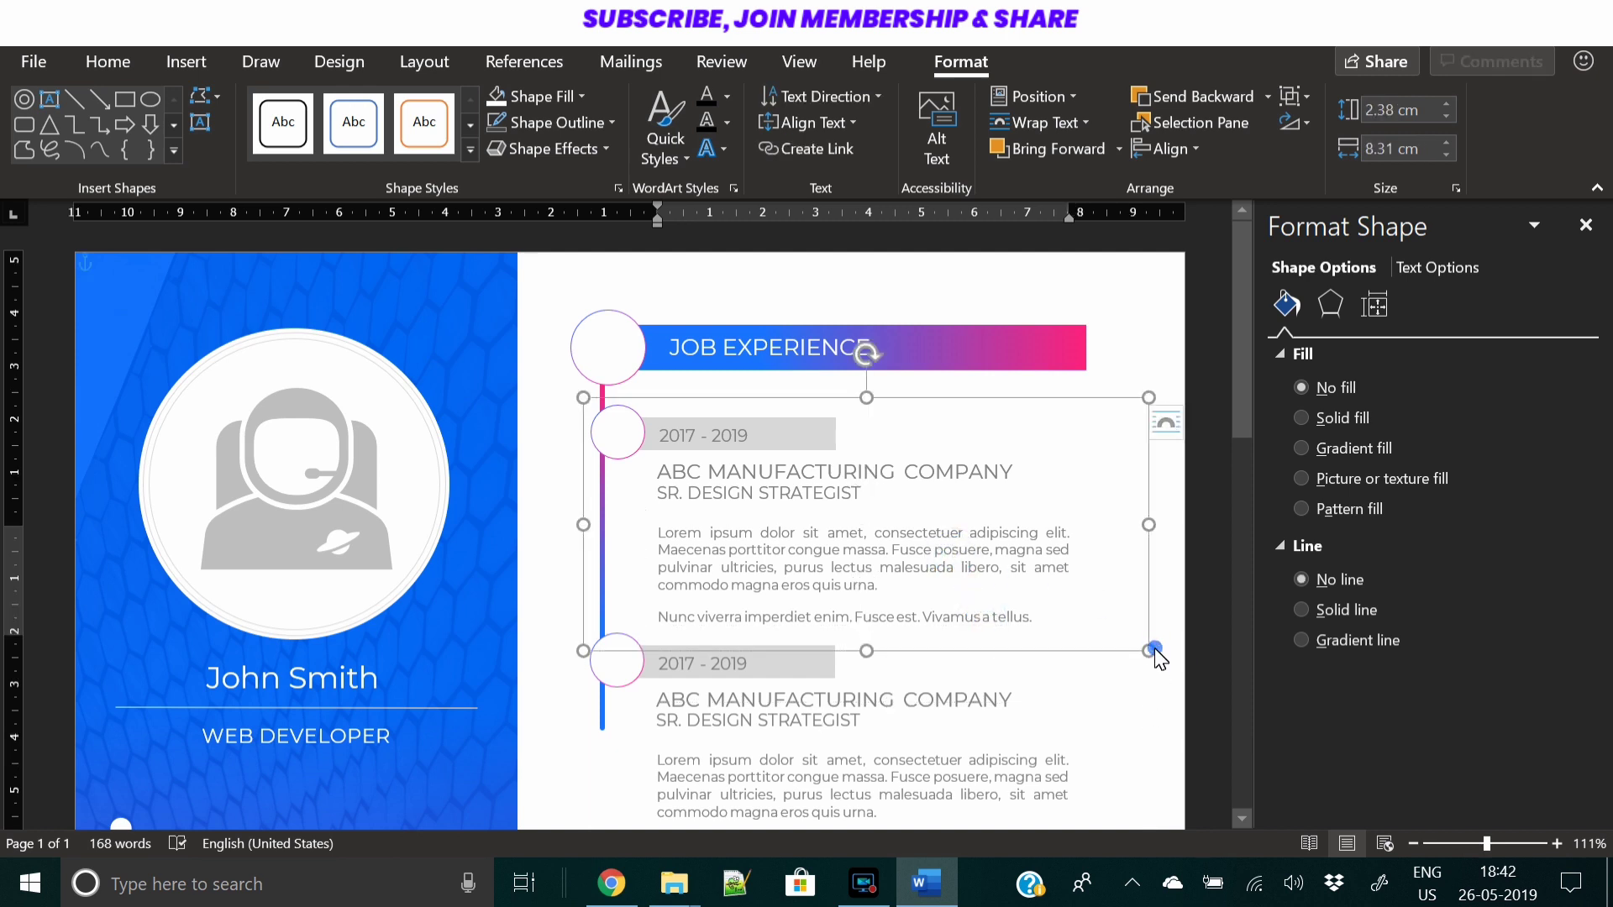
{"action": "left_click", "coordinate": [1004, 760]}
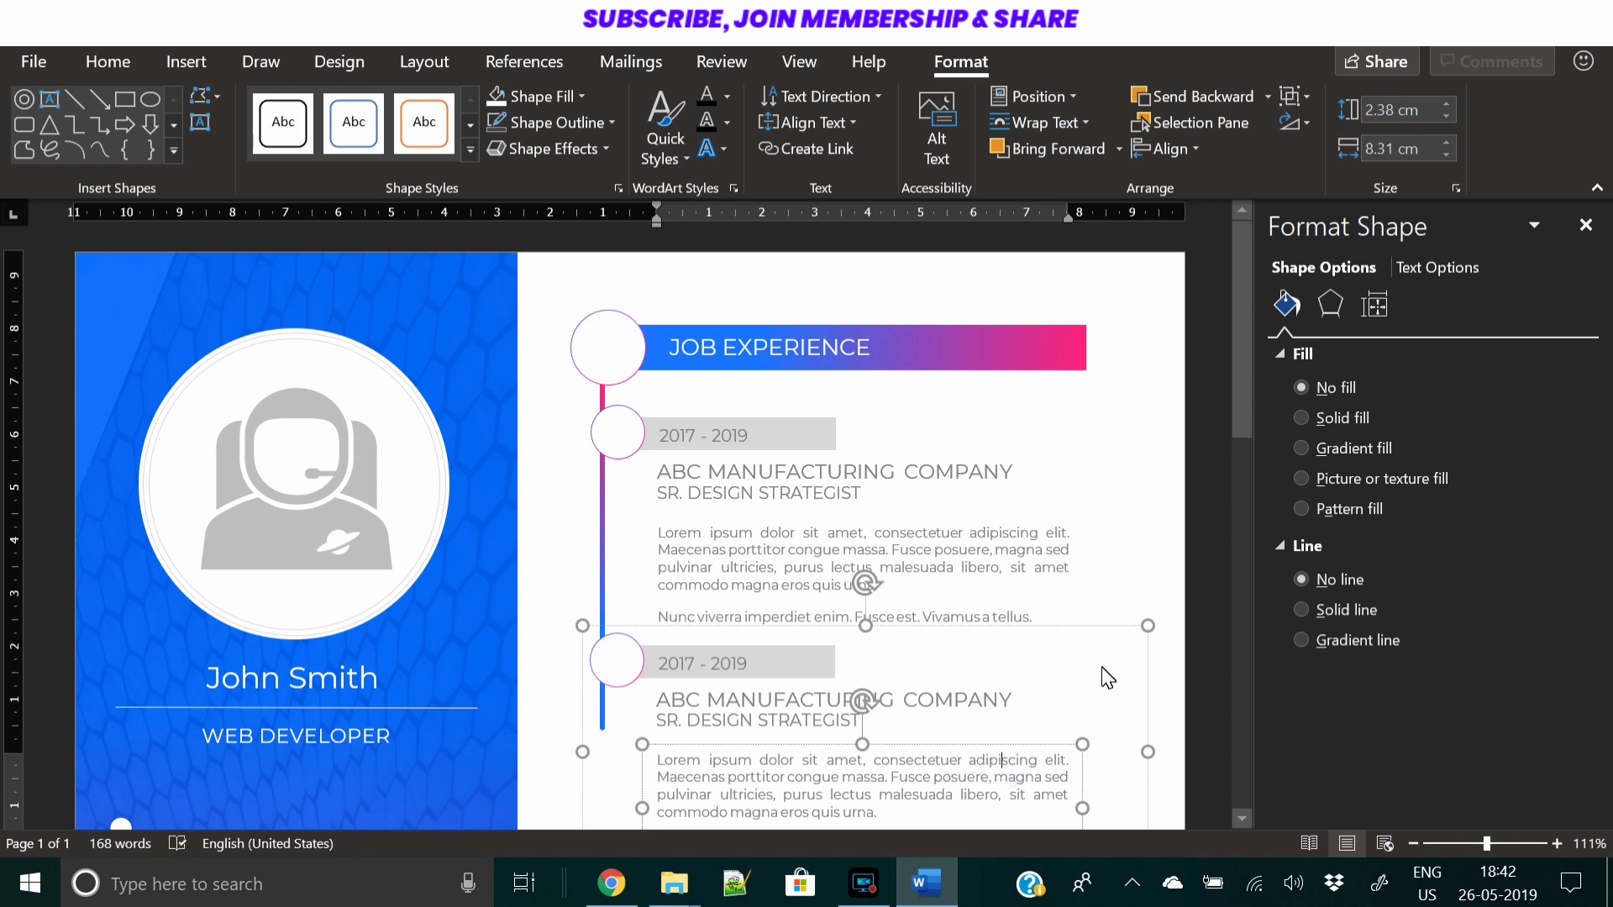
{"action": "left_click", "coordinate": [1148, 629]}
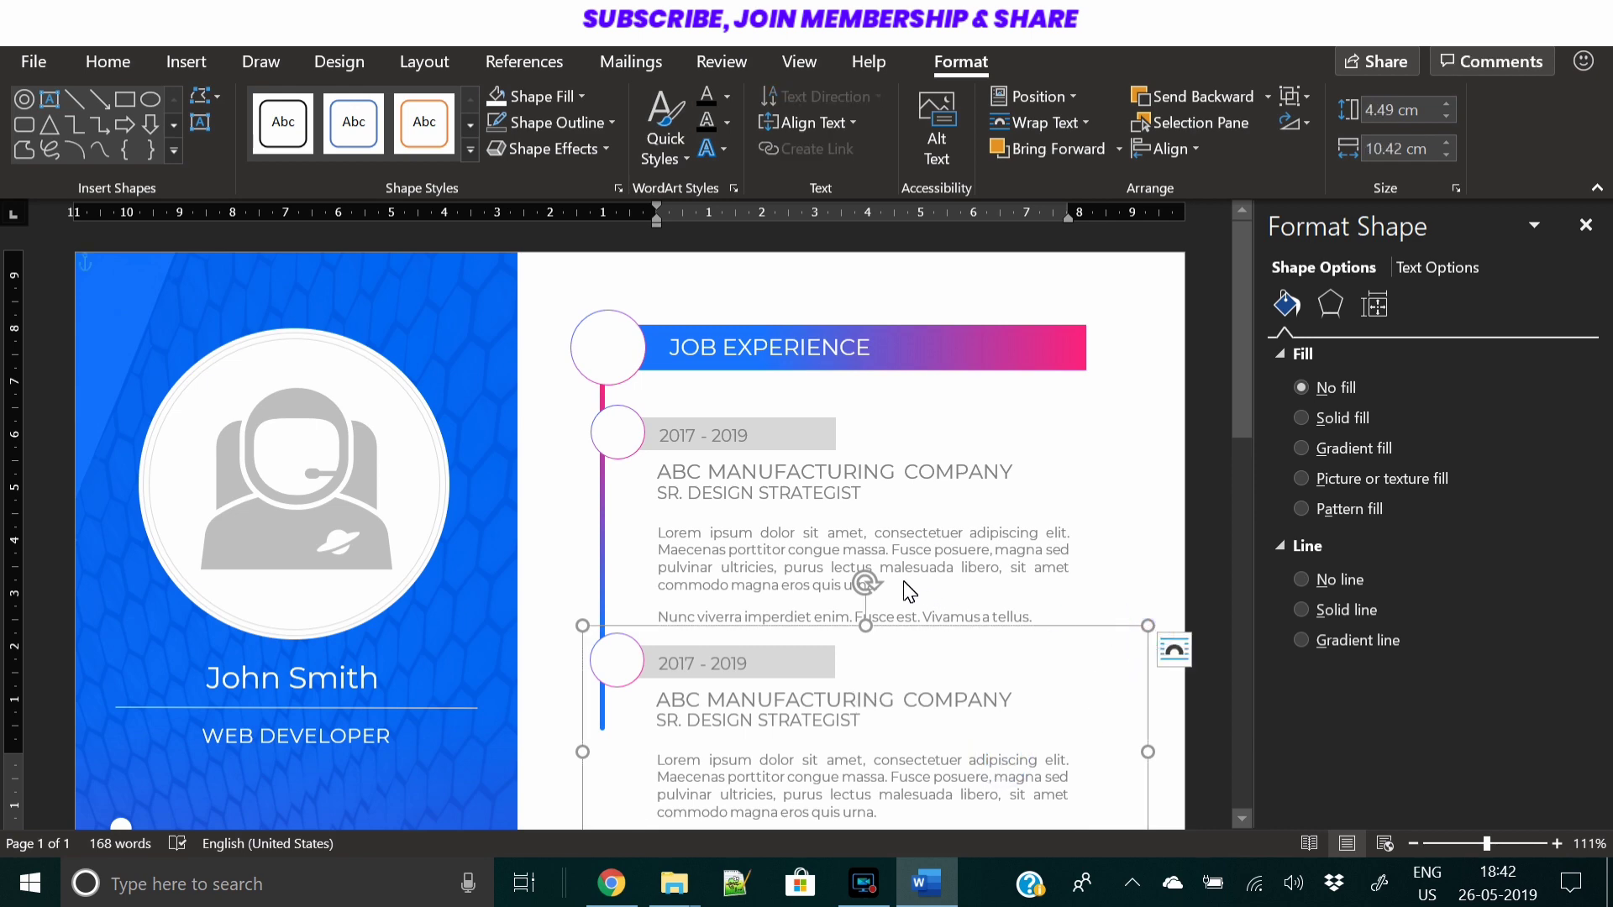
Copy the second job entry group to just below it
{"action": "scroll", "coordinate": [663, 361], "scroll_direction": "down", "scroll_amount": 3}
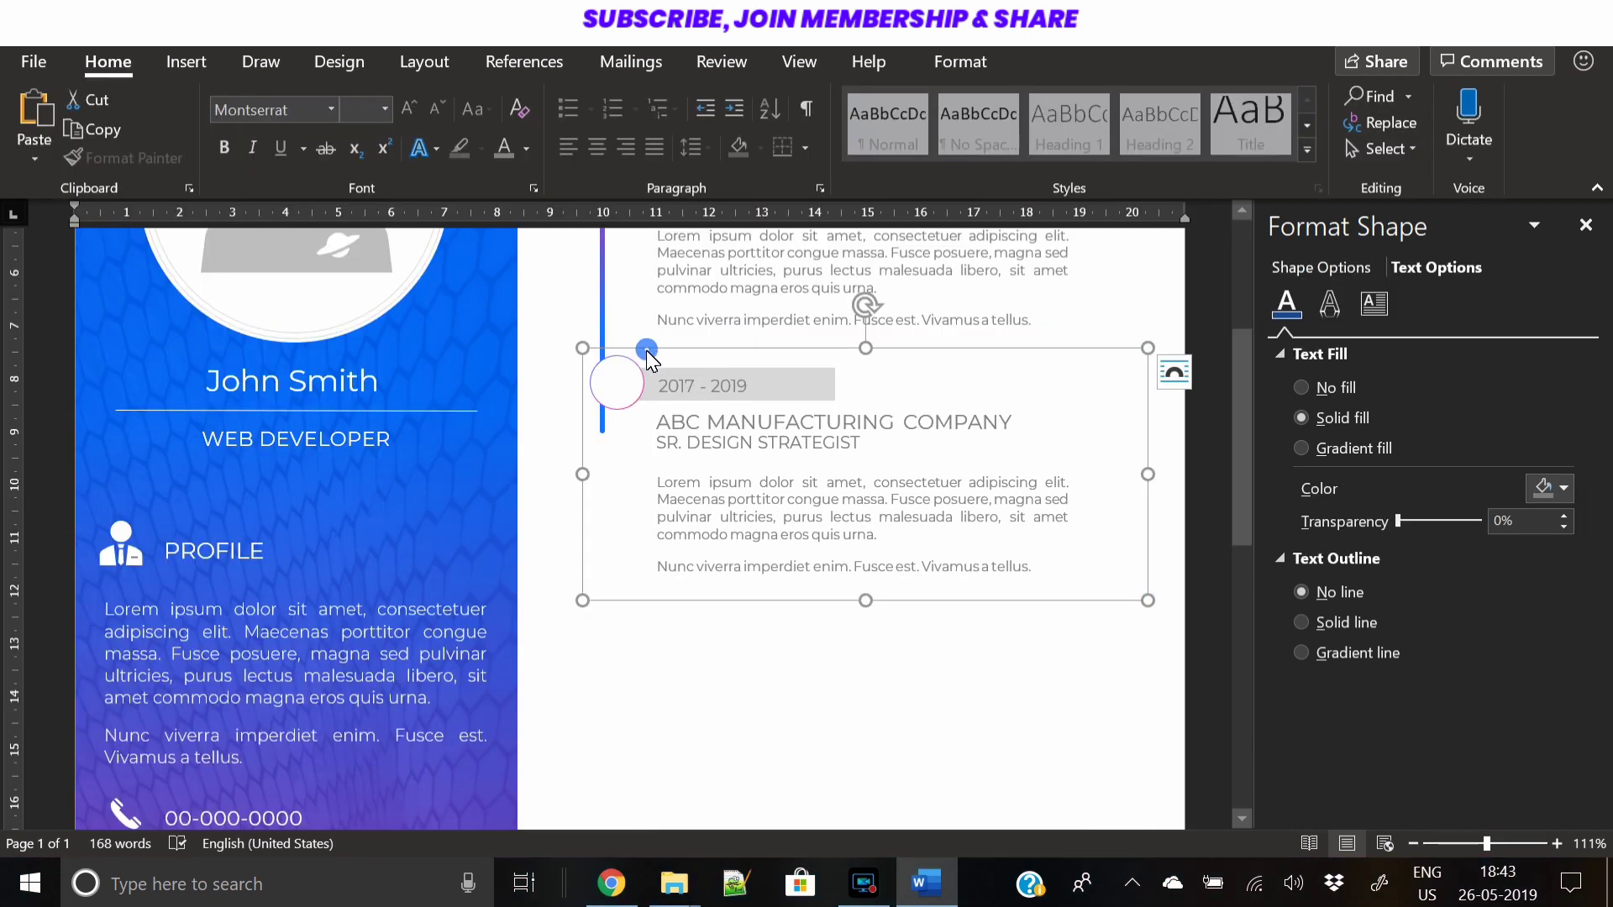
{"action": "left_click_drag", "start_coordinate": [647, 350], "coordinate": [656, 606]}
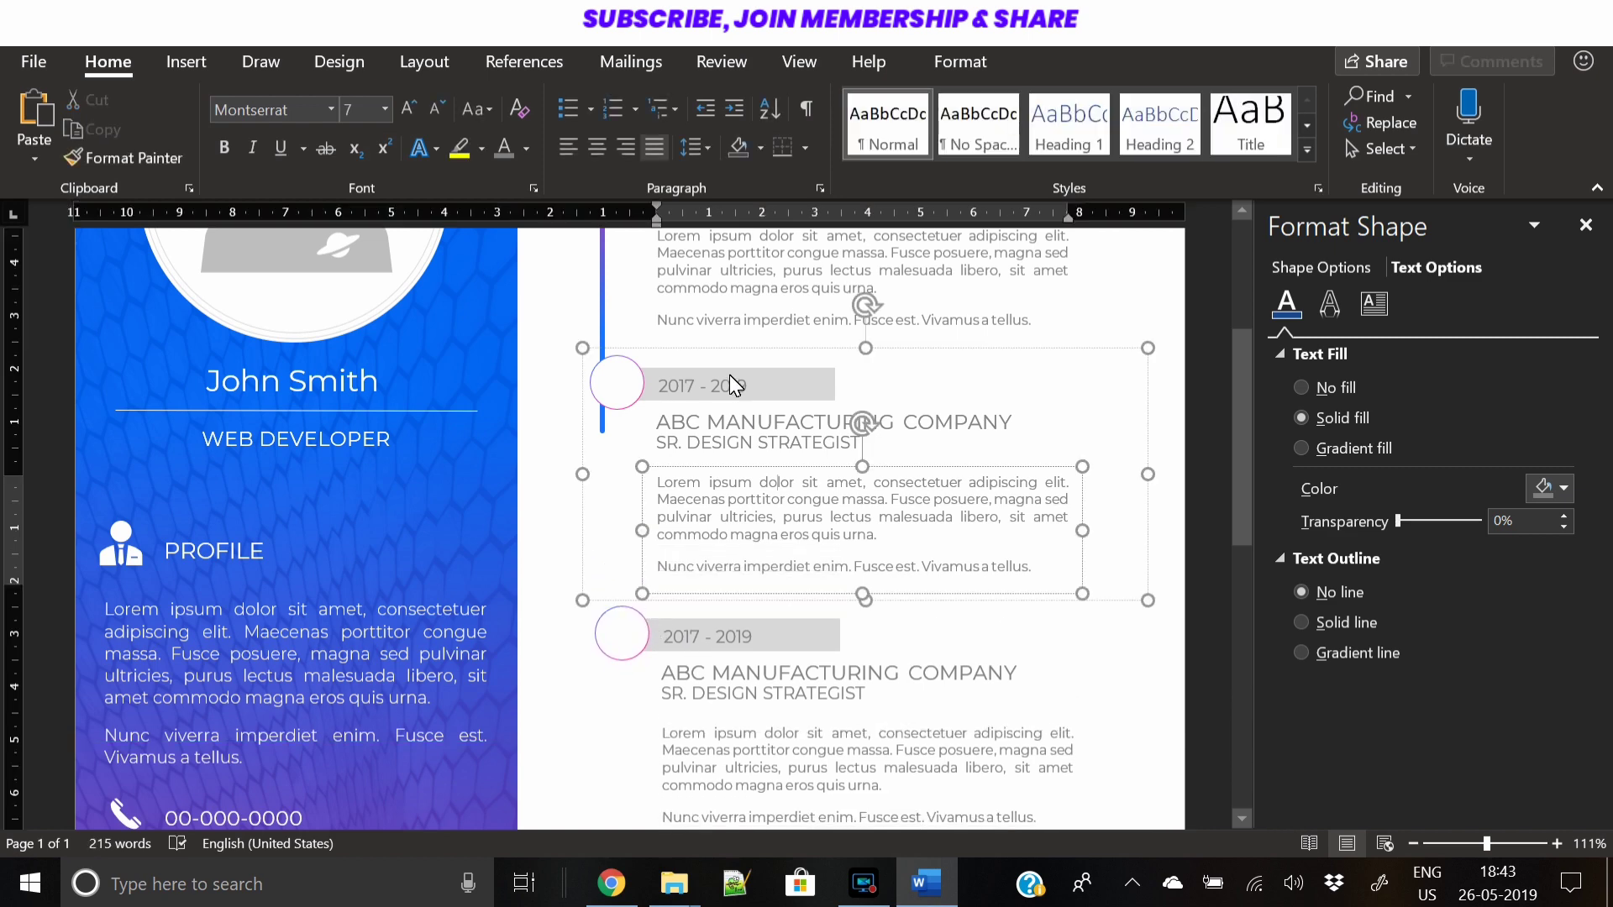
{"action": "left_click", "coordinate": [734, 350]}
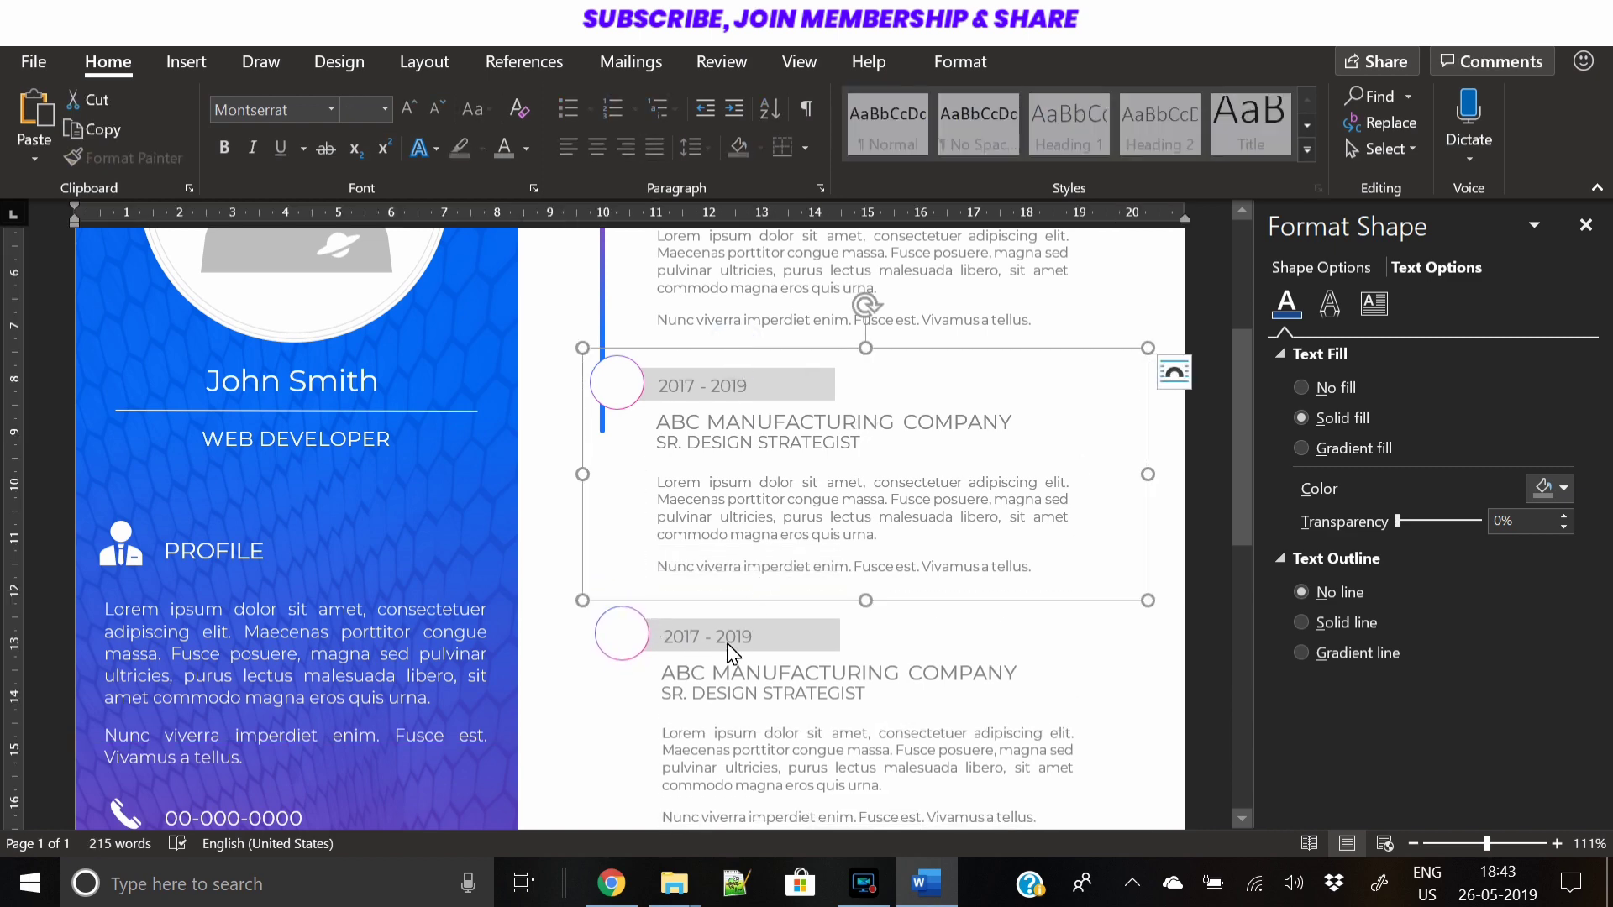
Distribute the selected job entry groups vertically so they are evenly spaced
{"action": "left_click", "coordinate": [677, 625]}
{"action": "scroll", "coordinate": [788, 548], "scroll_direction": "up", "scroll_amount": 3}
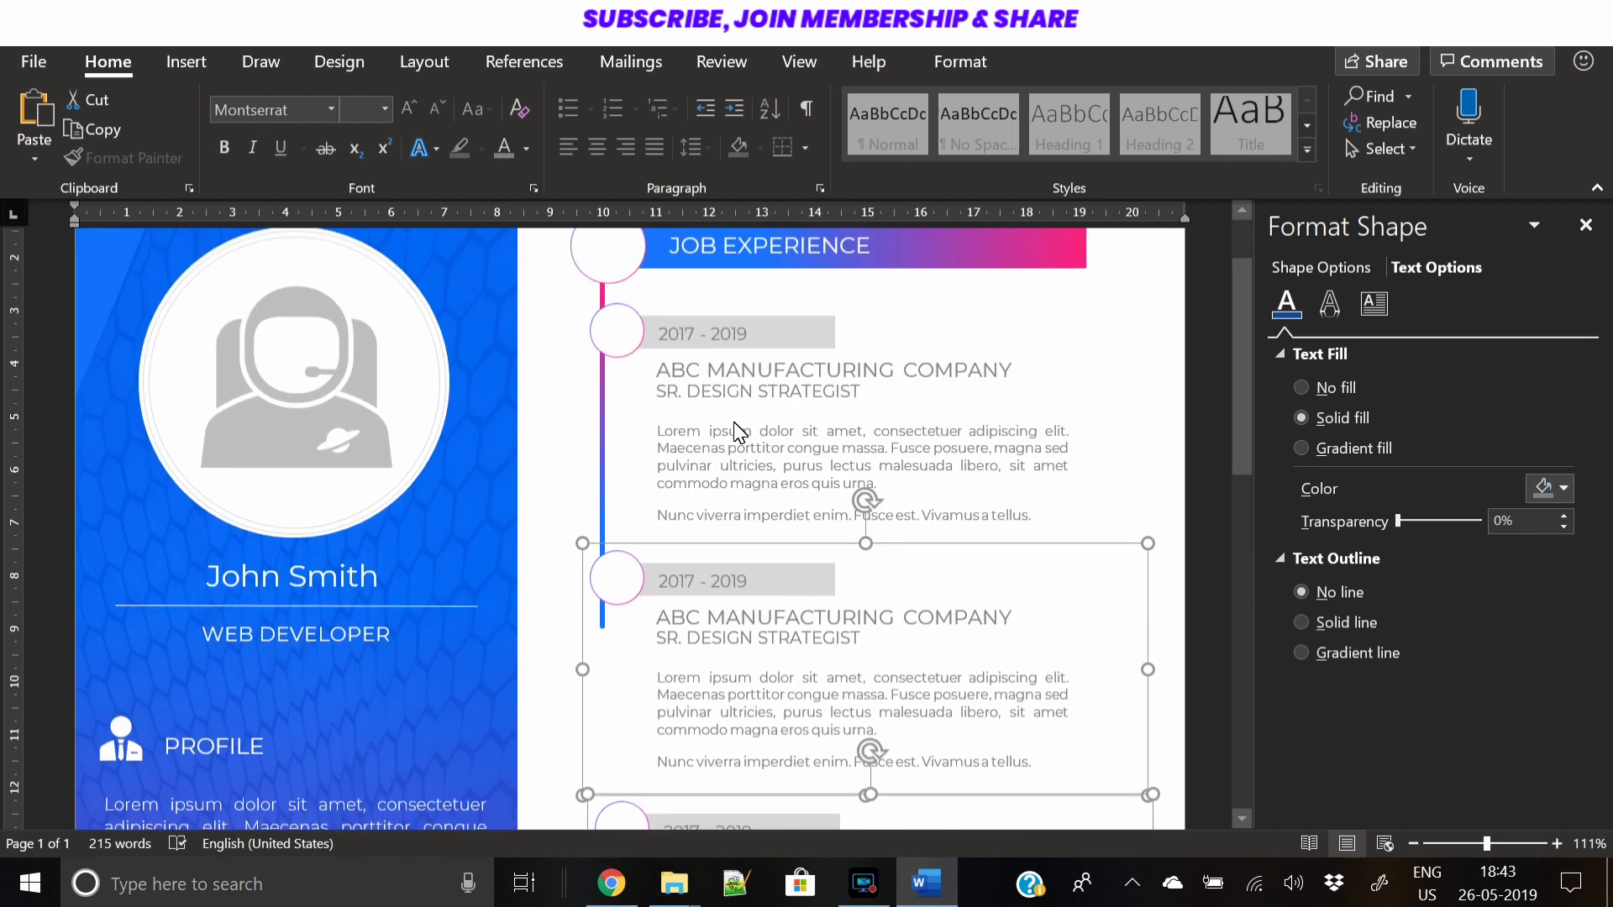
{"action": "left_click", "coordinate": [691, 326], "text": "shift"}
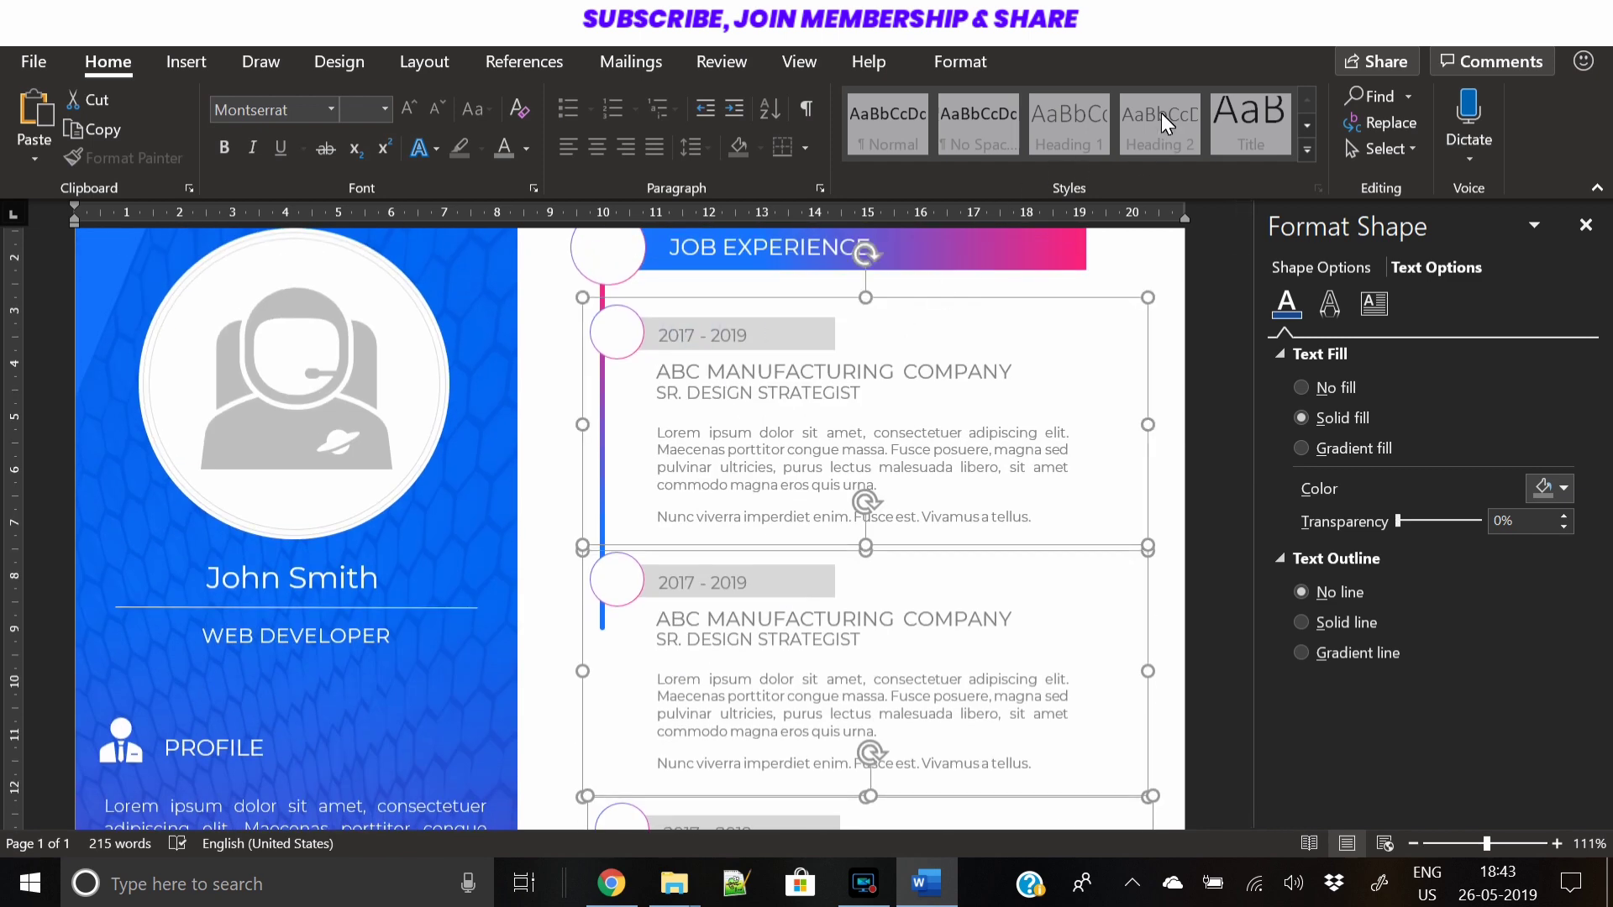
{"action": "left_click", "coordinate": [961, 63]}
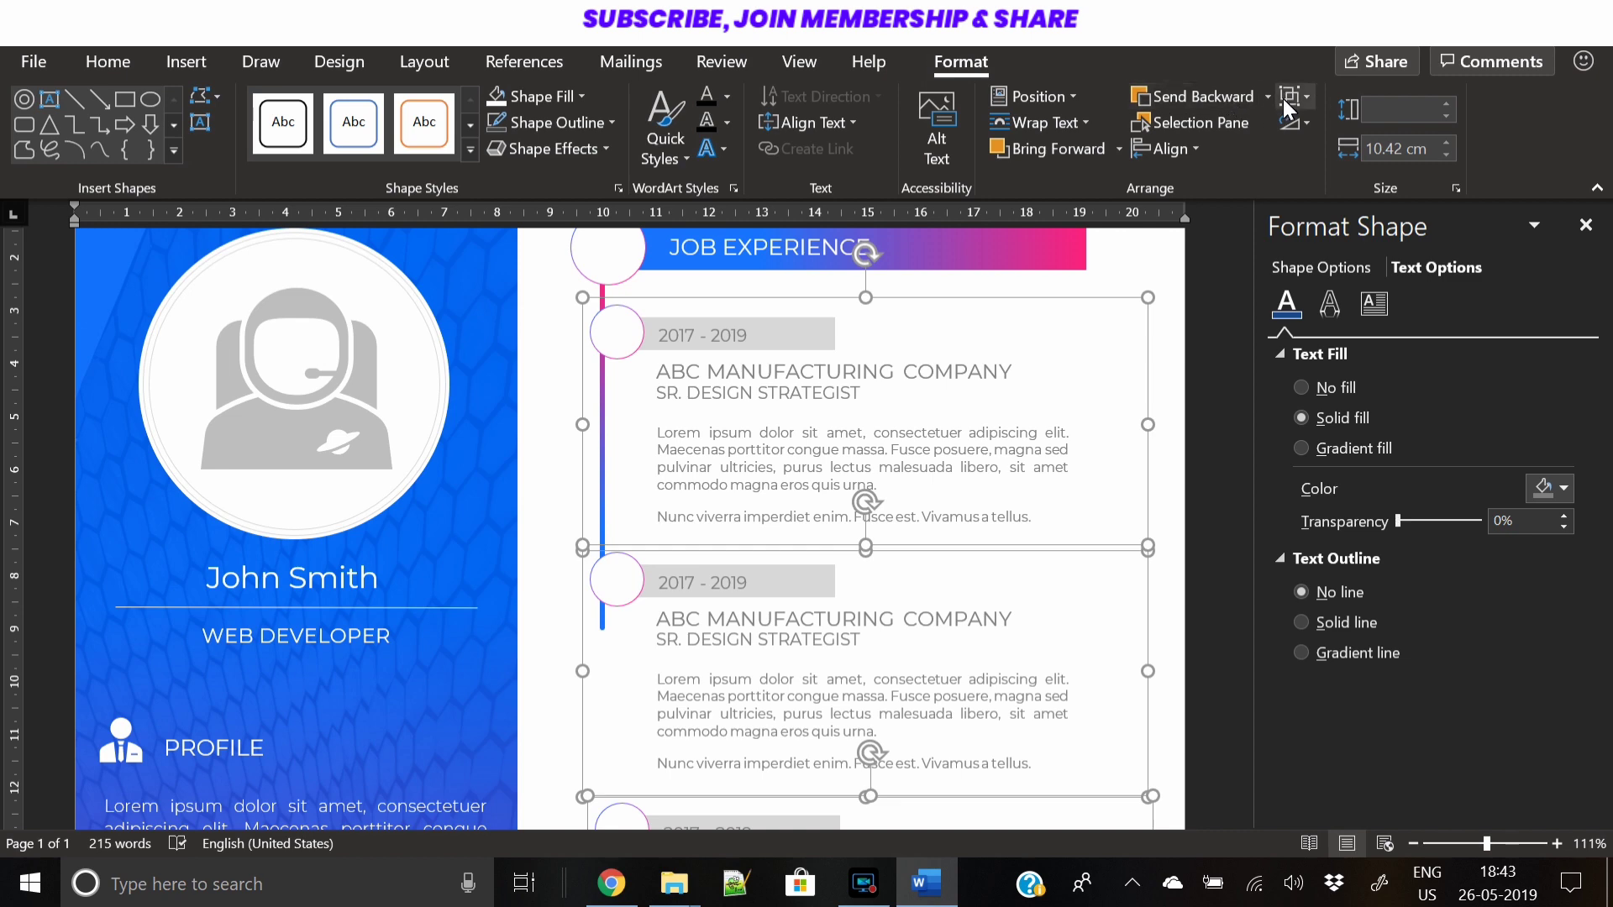
{"action": "left_click", "coordinate": [1162, 149]}
{"action": "left_click", "coordinate": [1177, 153]}
{"action": "left_click", "coordinate": [1177, 153]}
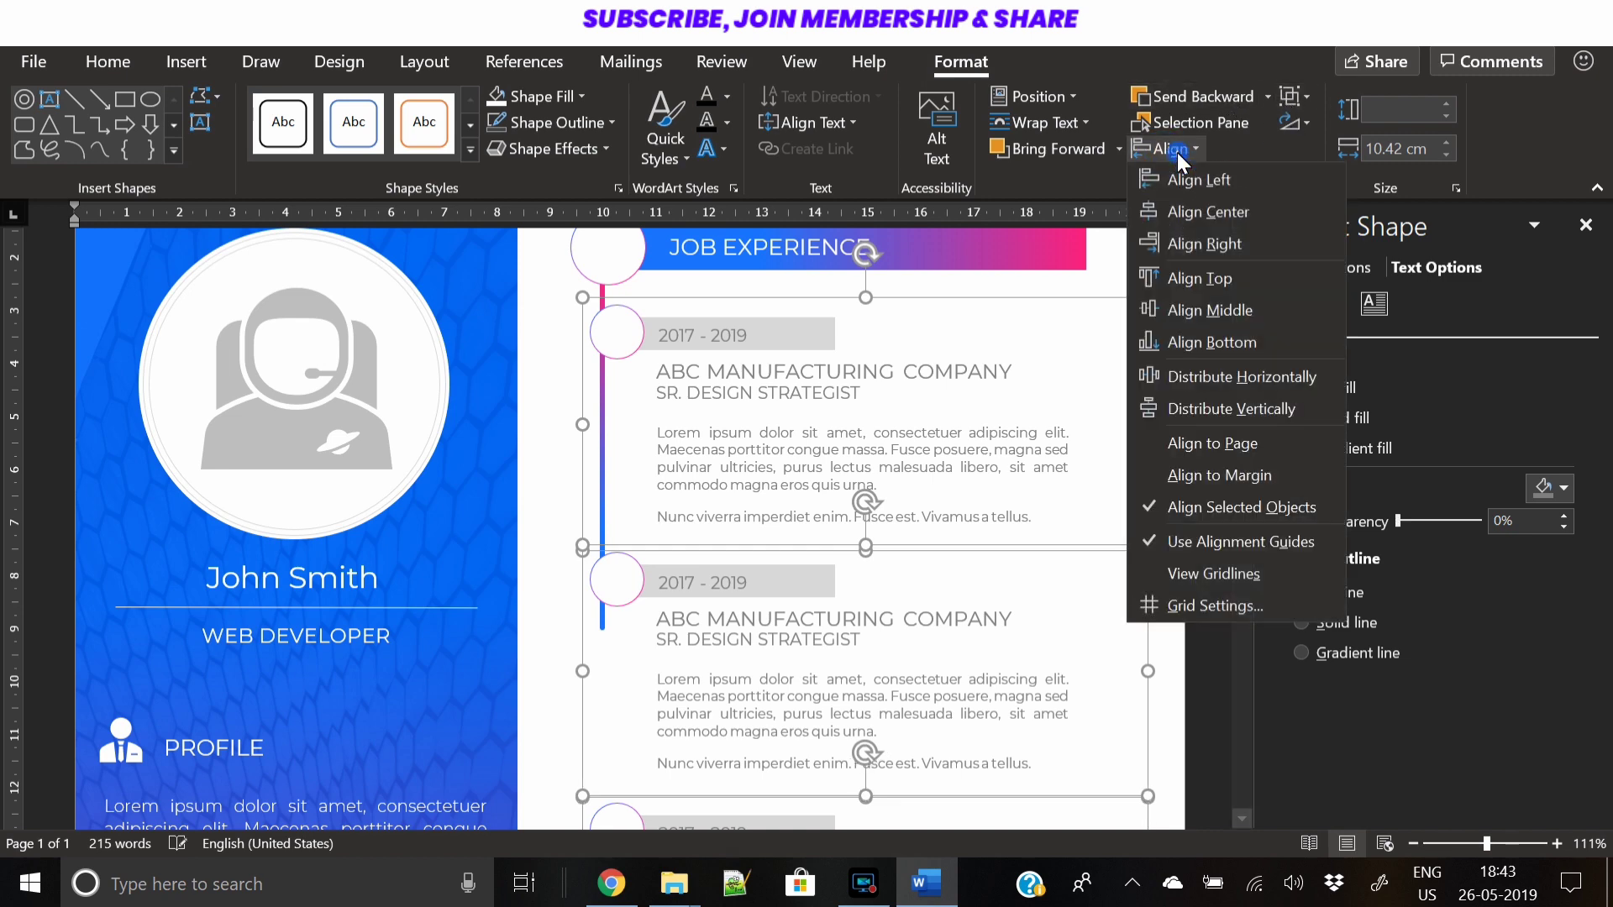
{"action": "left_click", "coordinate": [1206, 406]}
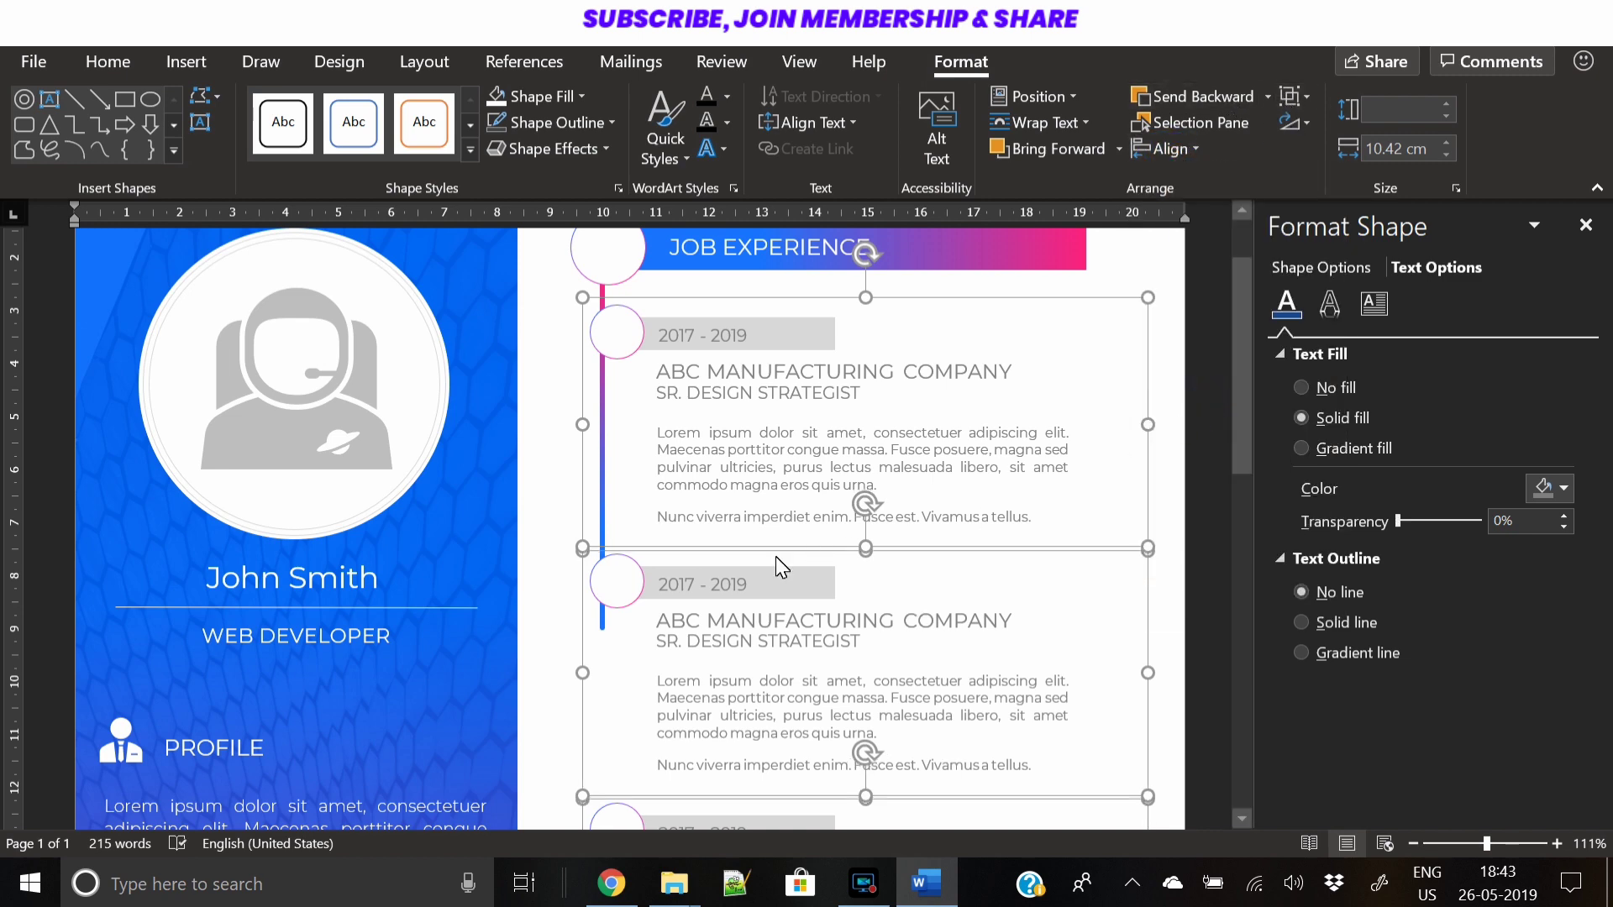
{"action": "scroll", "coordinate": [779, 569], "scroll_direction": "down", "scroll_amount": 4}
Raise the gradient timeline line's height to 11.8 cm, then trim it to about 10.7 cm
{"action": "scroll", "coordinate": [719, 781], "scroll_direction": "up", "scroll_amount": 5}
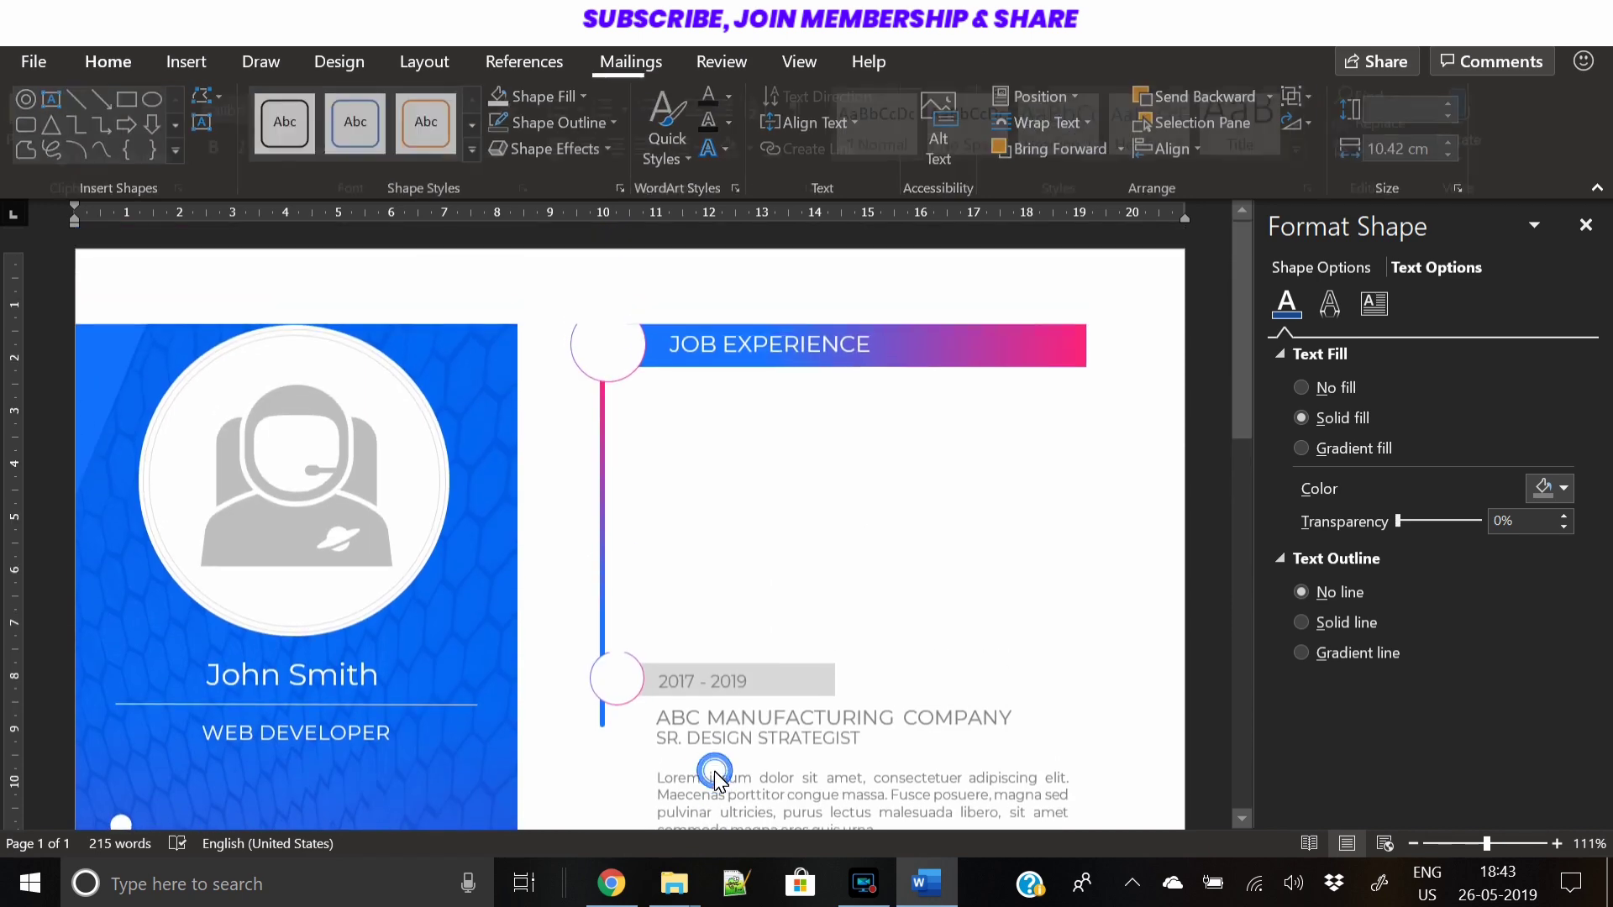
{"action": "left_click", "coordinate": [601, 504]}
{"action": "left_click", "coordinate": [1454, 99]}
{"action": "left_click", "coordinate": [1454, 99]}
{"action": "left_click", "coordinate": [1454, 99]}
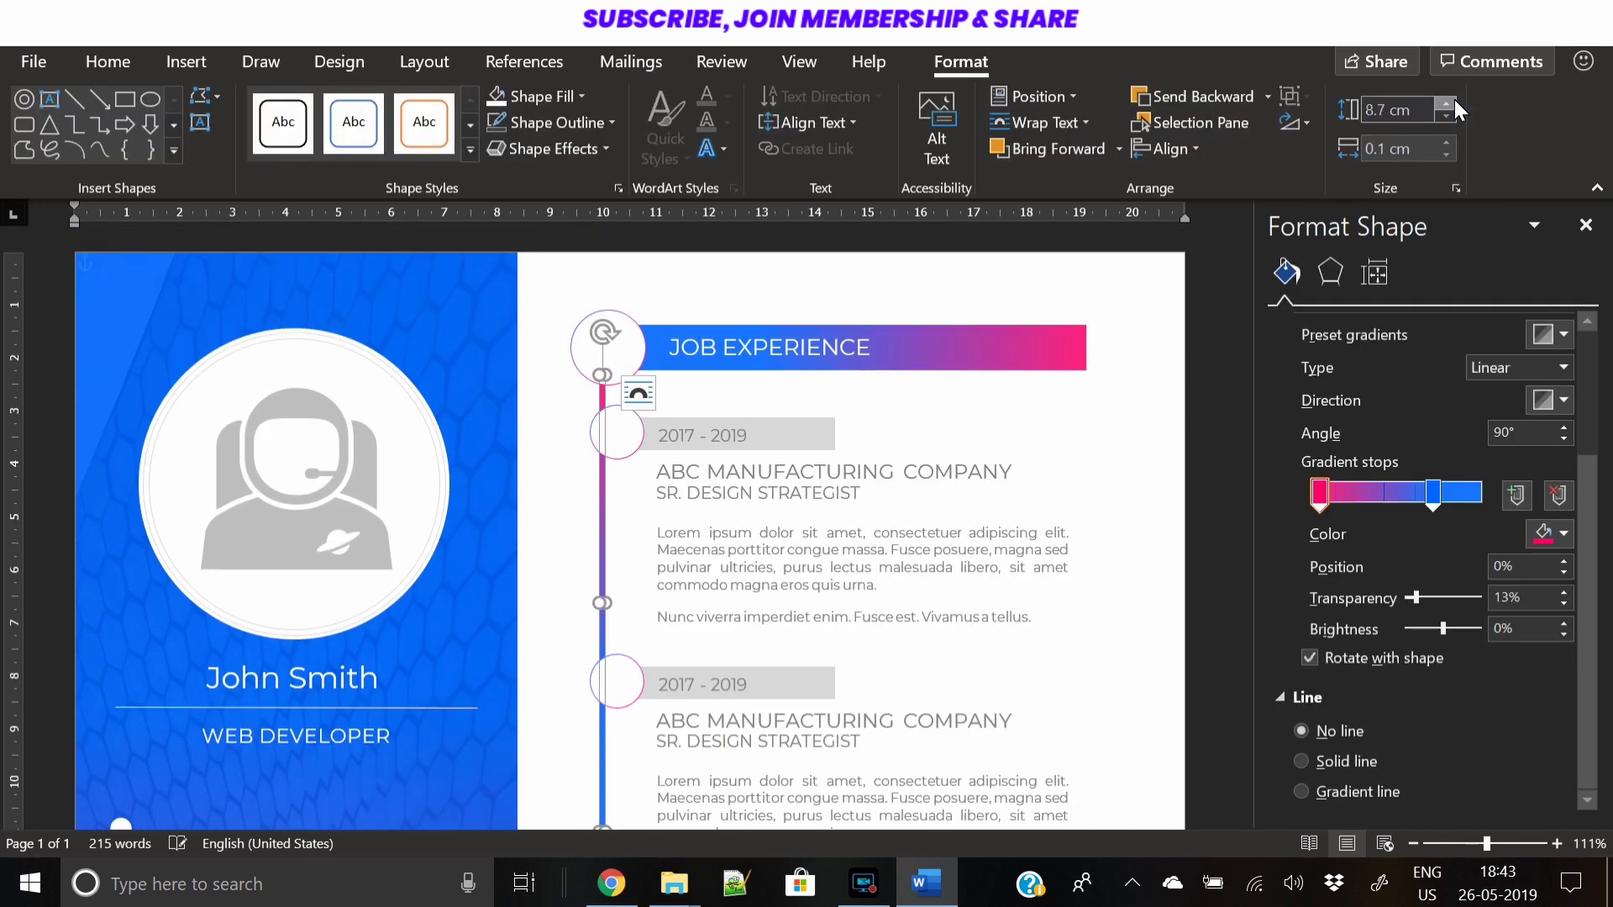
{"action": "left_click", "coordinate": [1454, 99]}
{"action": "scroll", "coordinate": [823, 425], "scroll_direction": "down", "scroll_amount": 5}
{"action": "scroll", "coordinate": [830, 420], "scroll_direction": "up", "scroll_amount": 3}
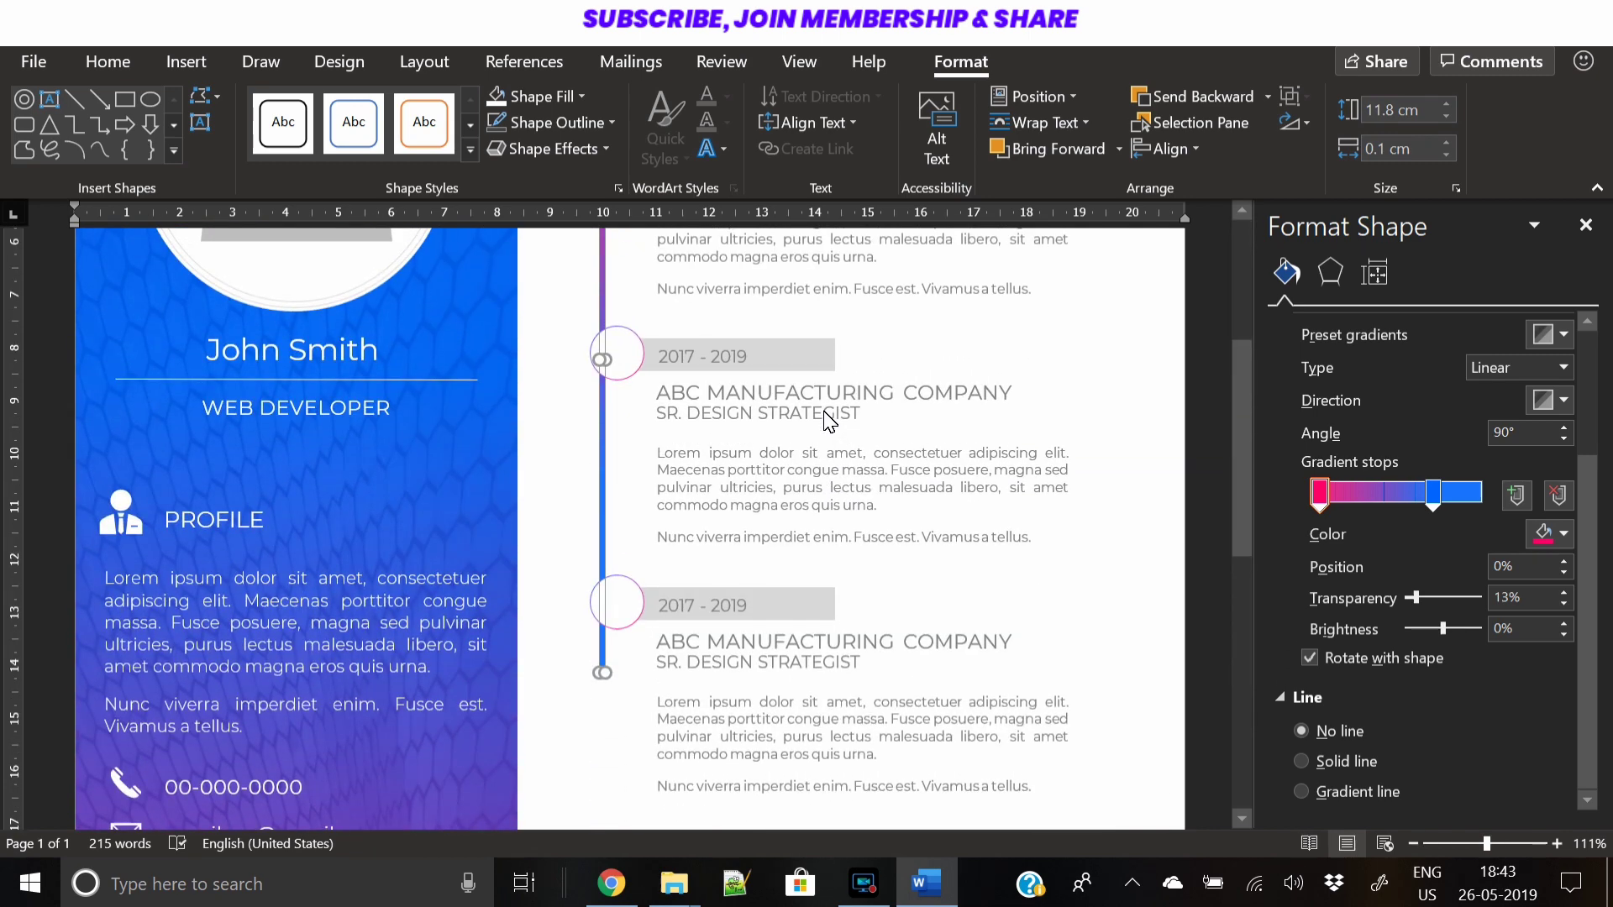
{"action": "left_click_drag", "start_coordinate": [1445, 116], "coordinate": [1445, 115]}
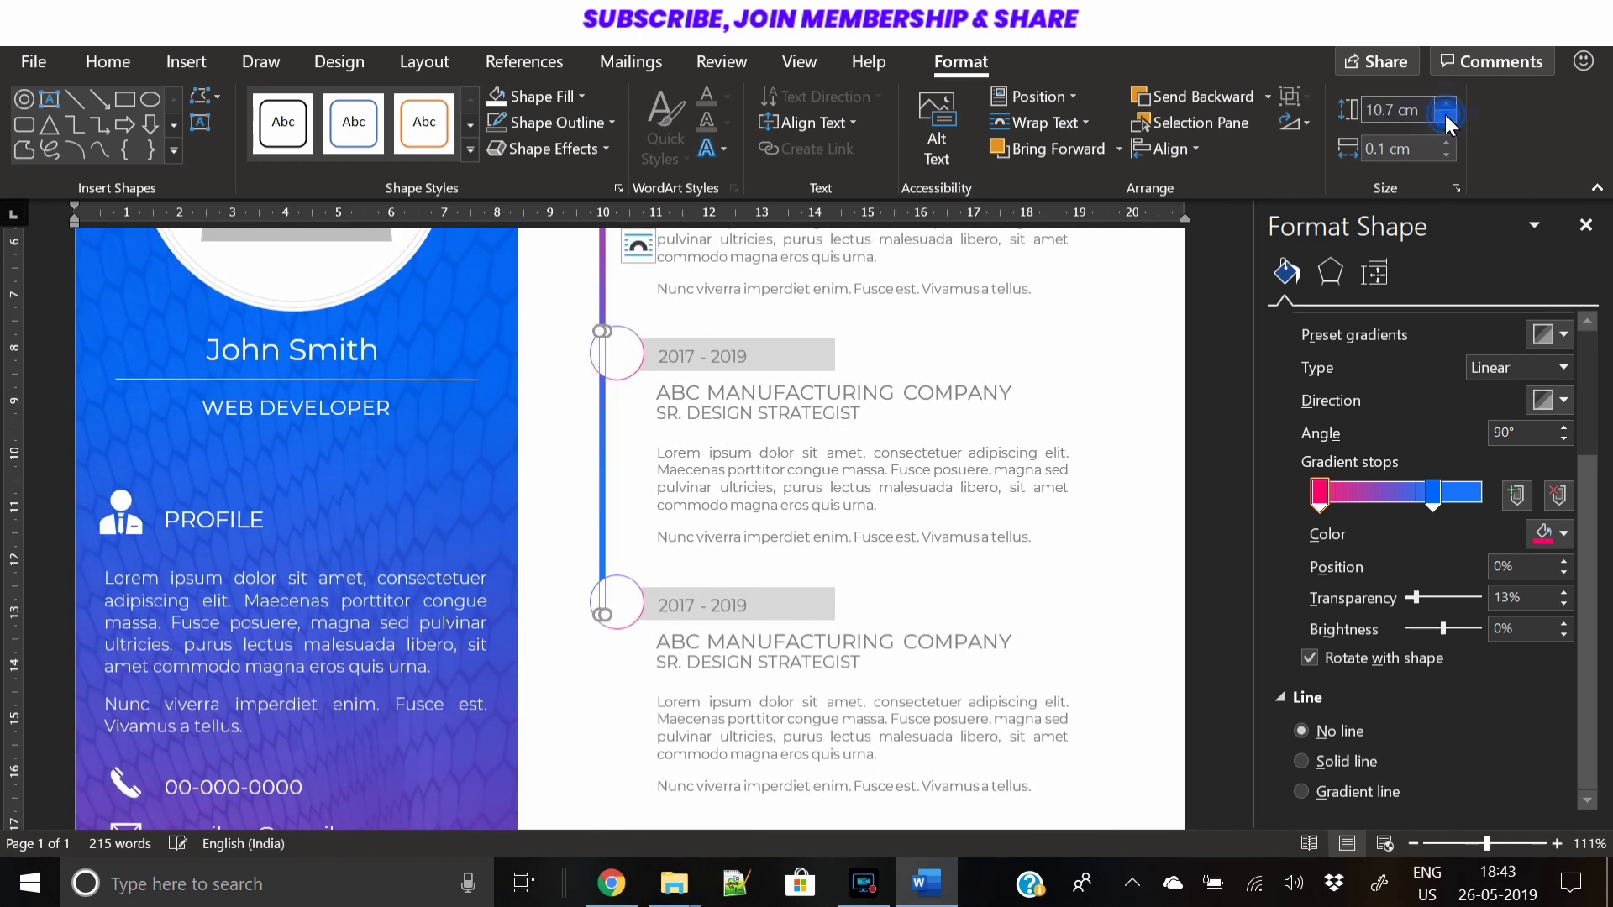
Undo the trim and lengthen the timeline line to 14.2 cm, past all three job entries
{"action": "left_click", "coordinate": [1197, 450]}
{"action": "scroll", "coordinate": [1198, 450], "scroll_direction": "up", "scroll_amount": 5}
{"action": "scroll", "coordinate": [1145, 529], "scroll_direction": "down", "scroll_amount": 5}
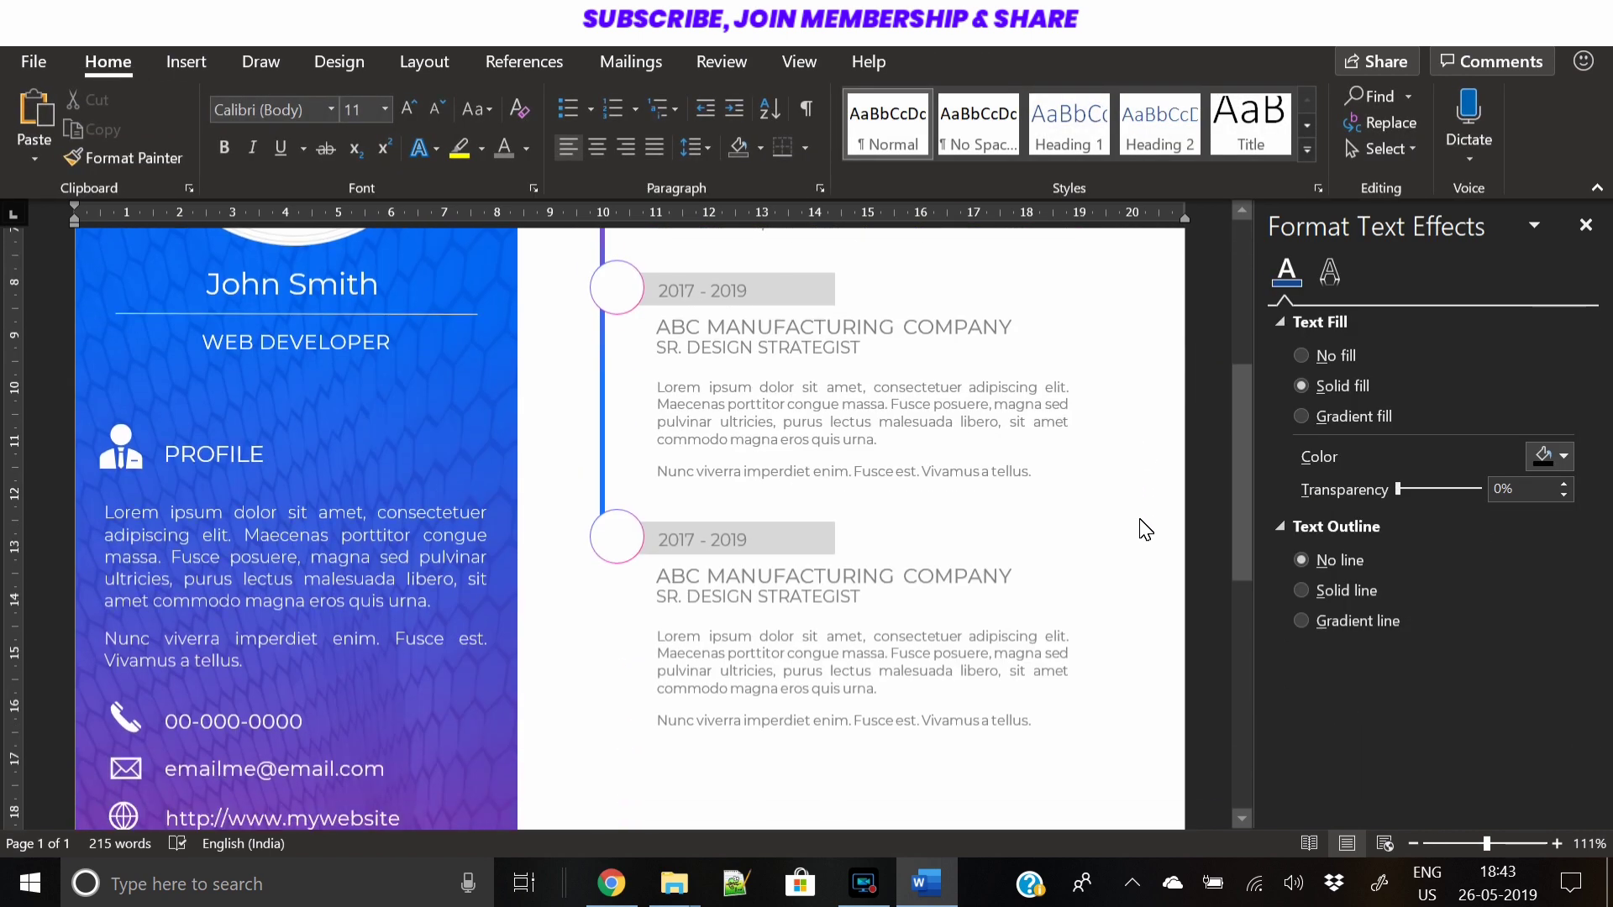
{"action": "scroll", "coordinate": [1145, 529], "scroll_direction": "up", "scroll_amount": 4}
{"action": "scroll", "coordinate": [1144, 529], "scroll_direction": "down", "scroll_amount": 5}
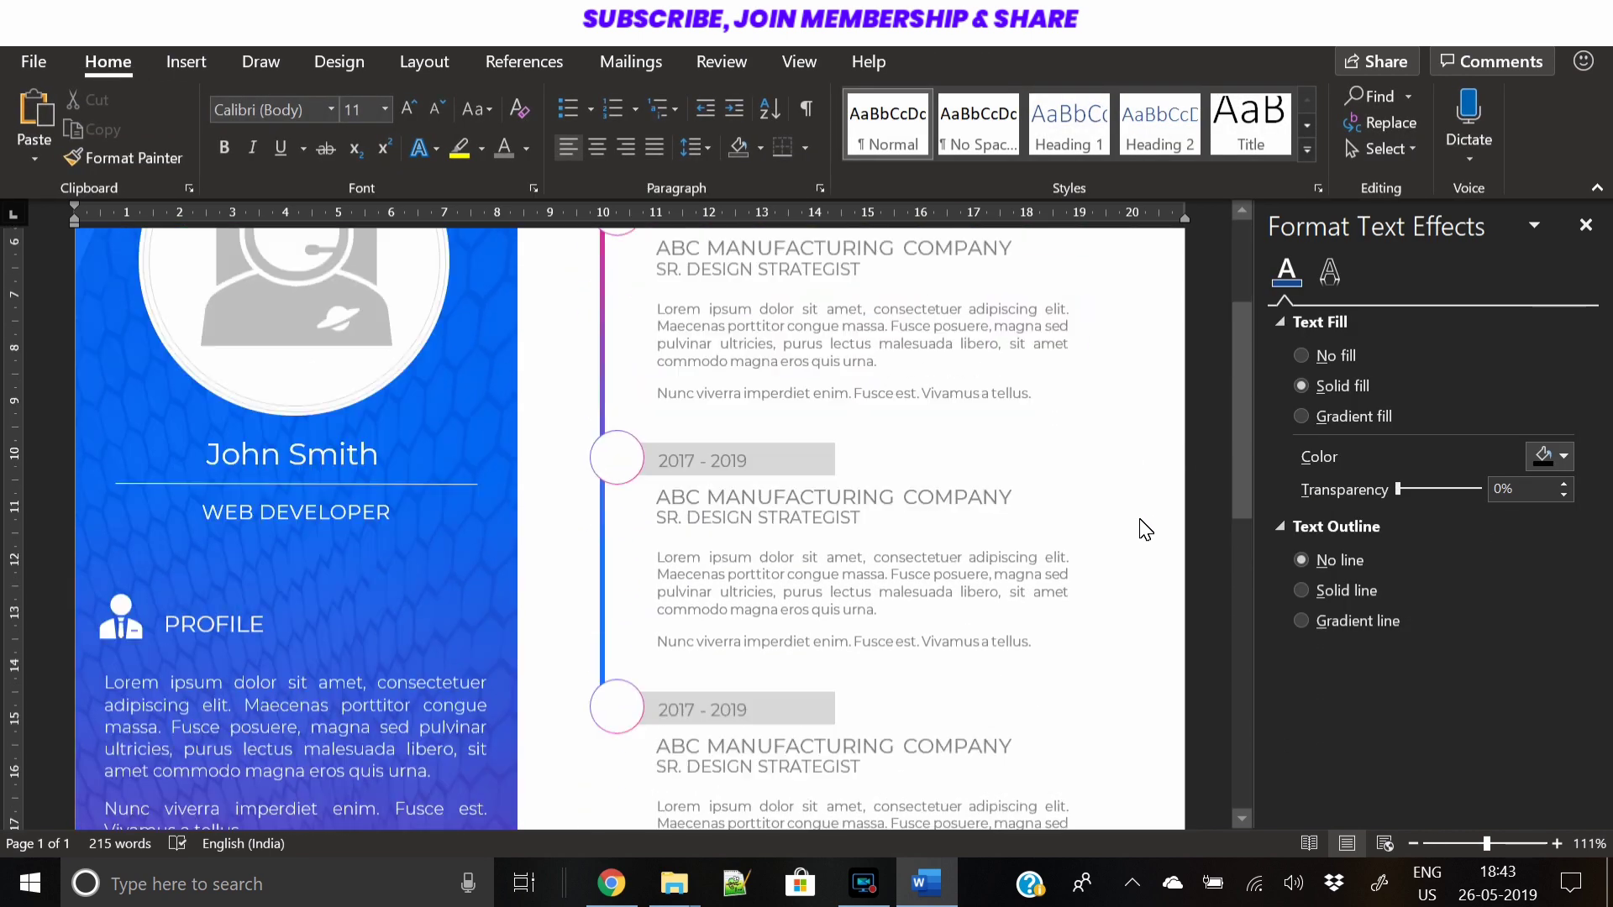
{"action": "key", "text": "ctrl+z"}
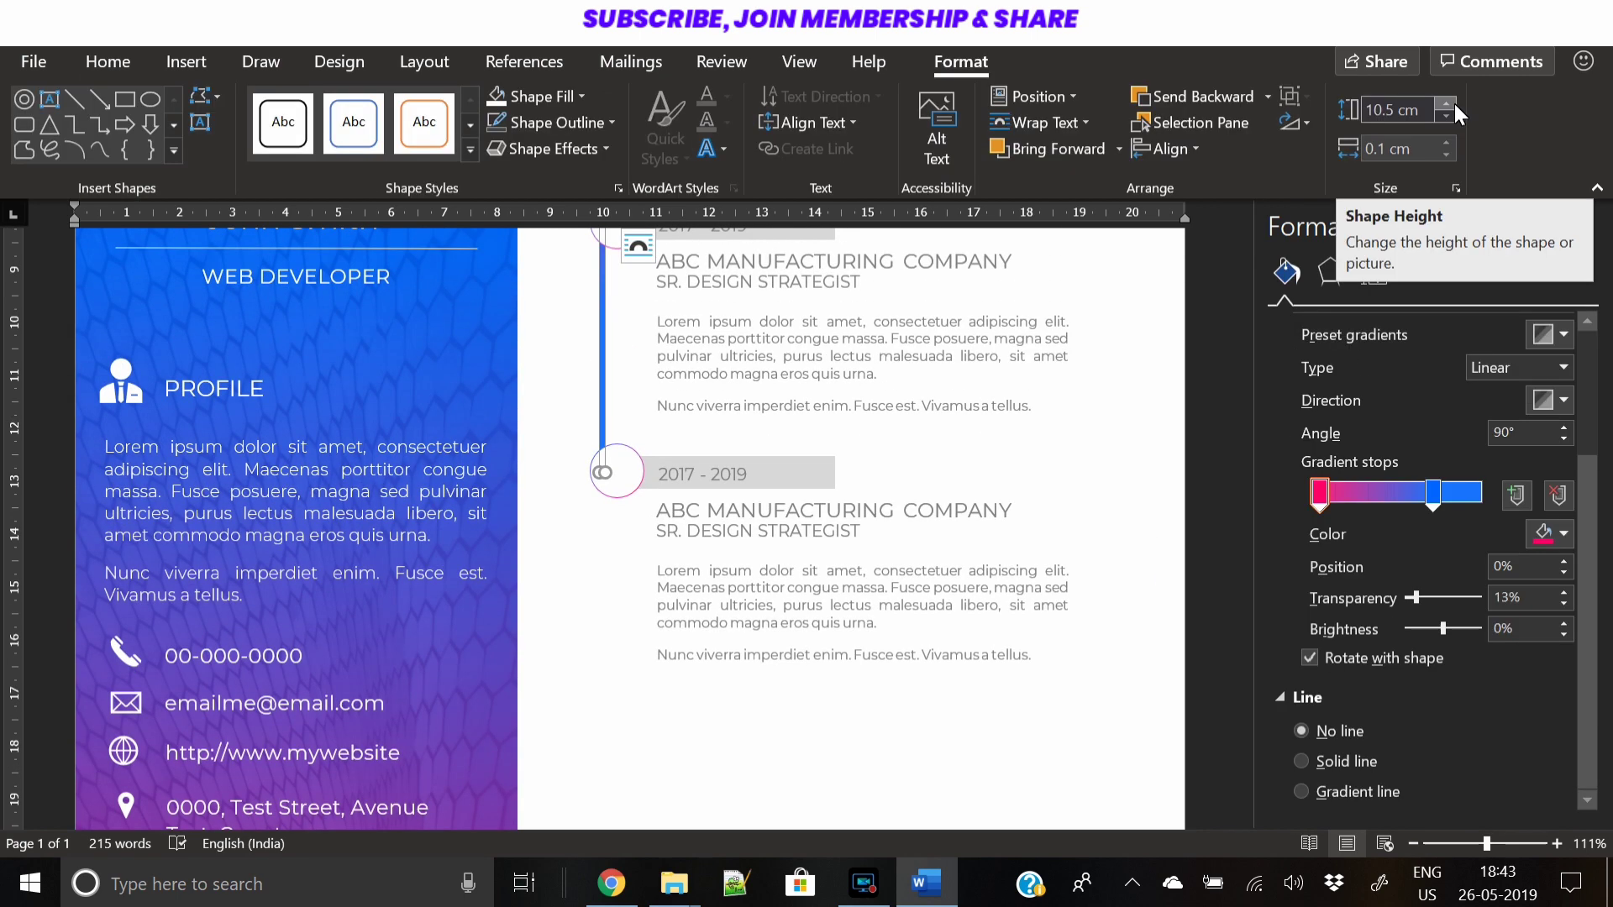
{"action": "left_click", "coordinate": [1452, 104]}
{"action": "left_click_drag", "start_coordinate": [1454, 103], "coordinate": [1454, 104]}
{"action": "left_click", "coordinate": [1443, 115]}
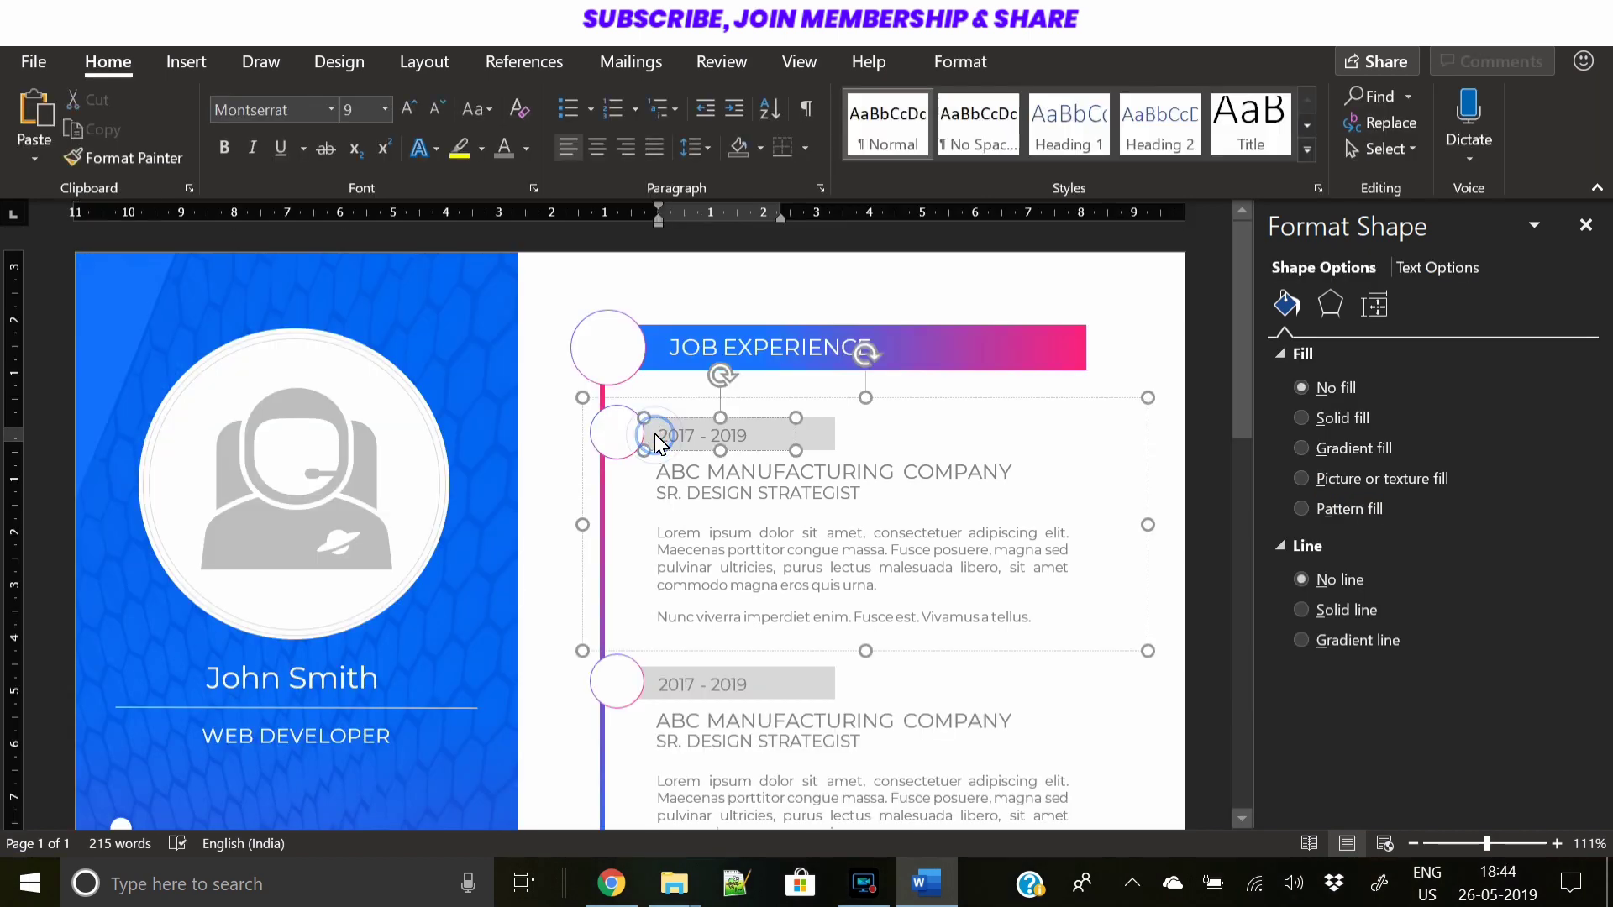
Select the JOB EXPERIENCE bar with its first job entry and paste a copy
{"action": "left_click", "coordinate": [656, 398]}
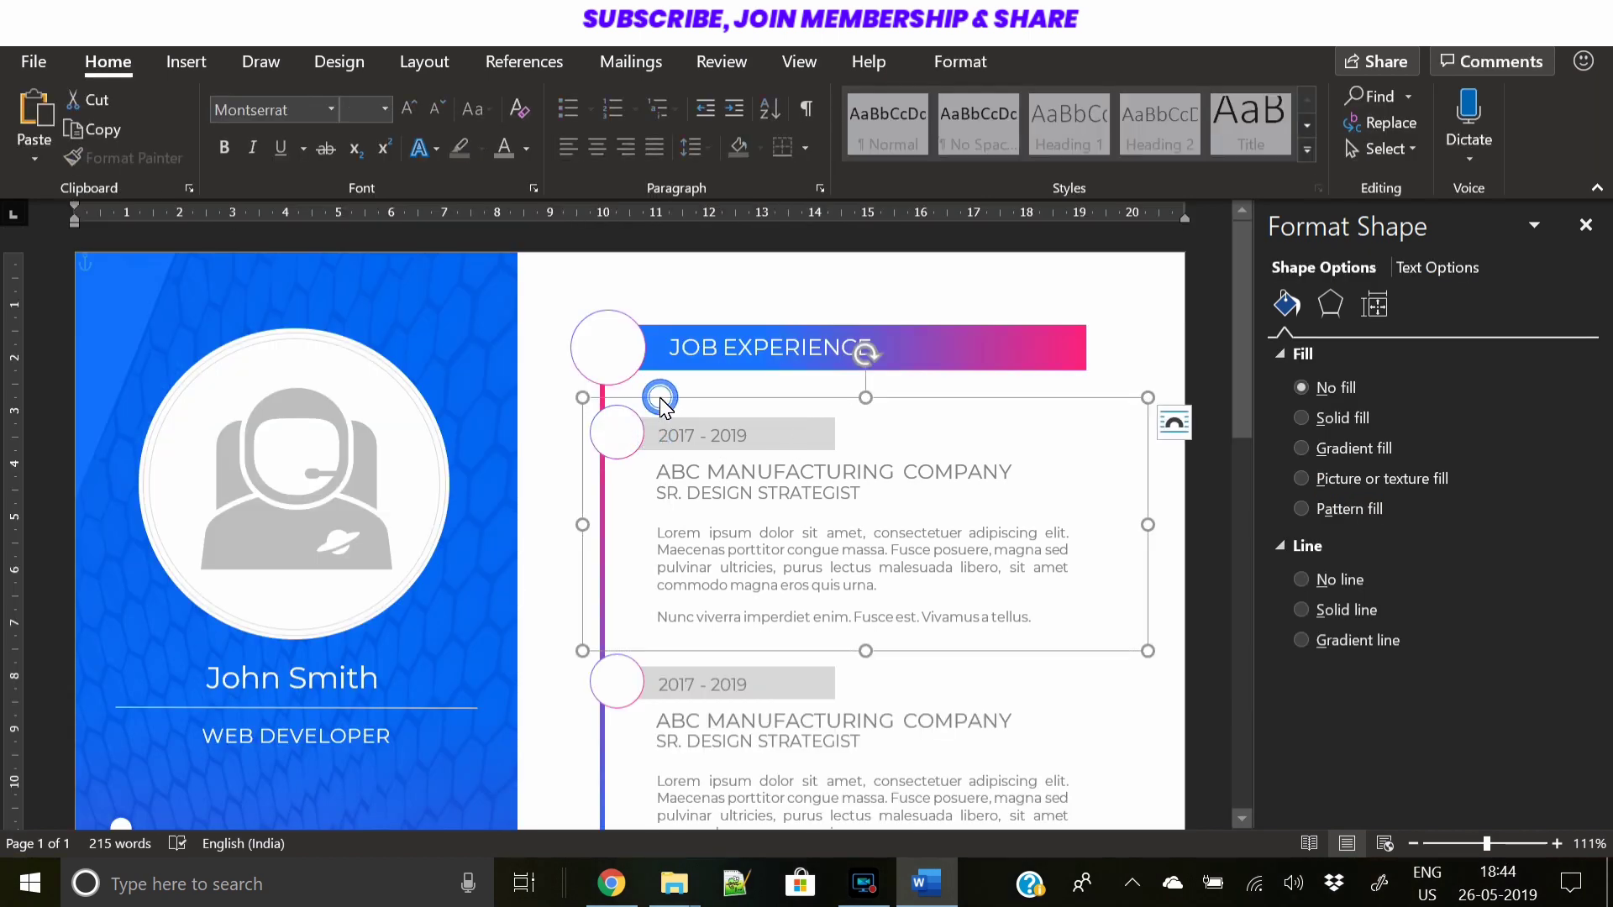
{"action": "left_click", "coordinate": [688, 353]}
{"action": "left_click", "coordinate": [710, 392]}
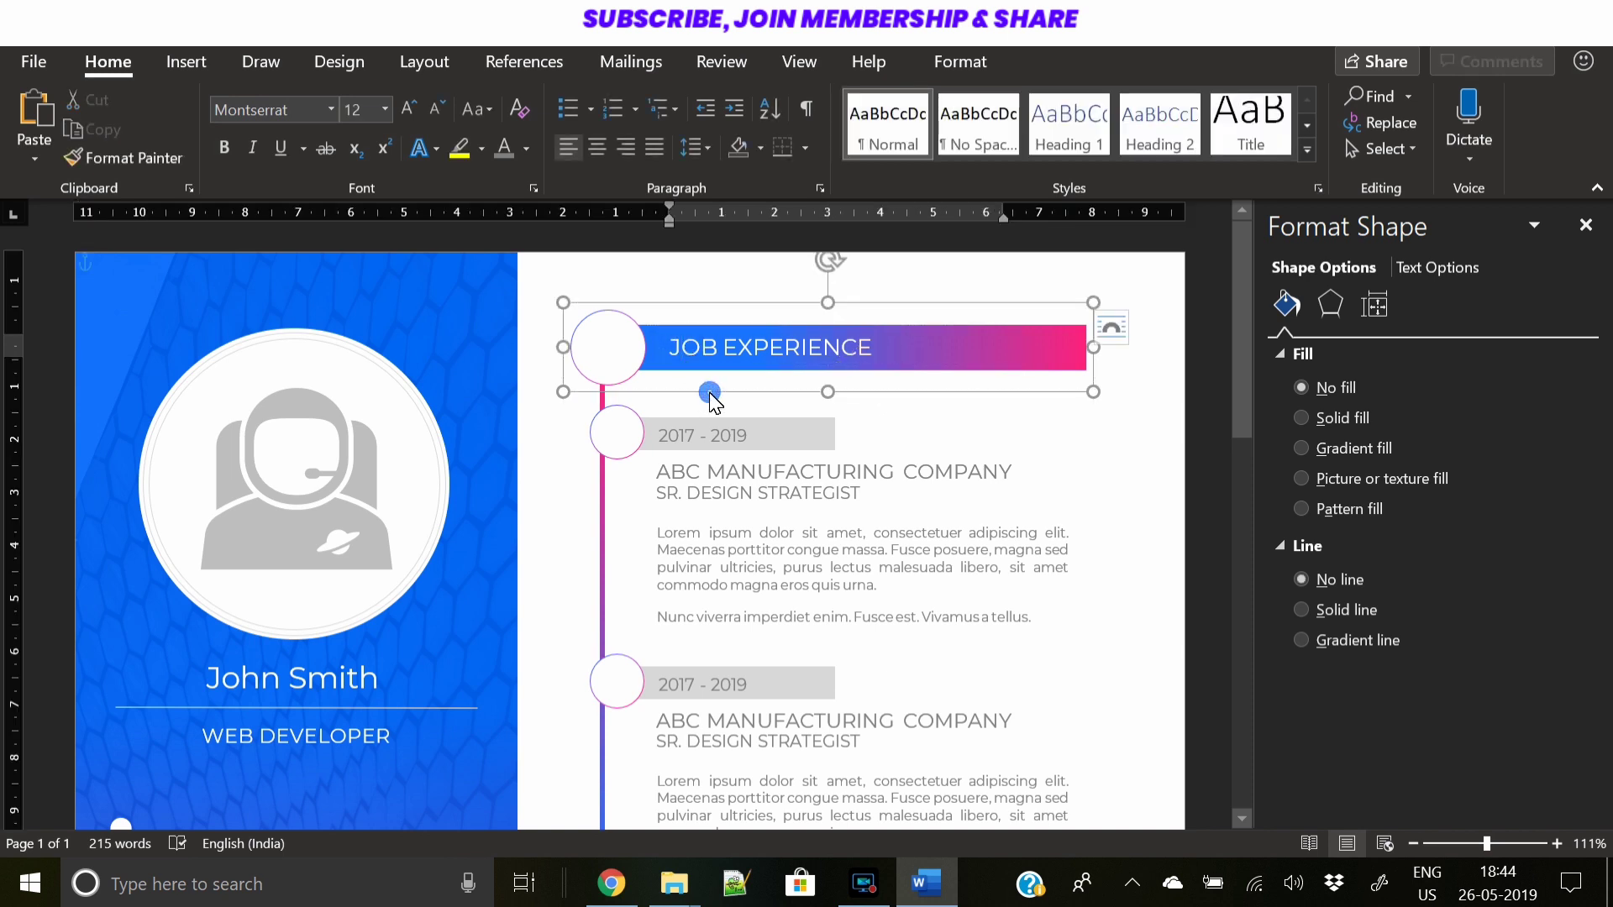
{"action": "left_click", "coordinate": [710, 440]}
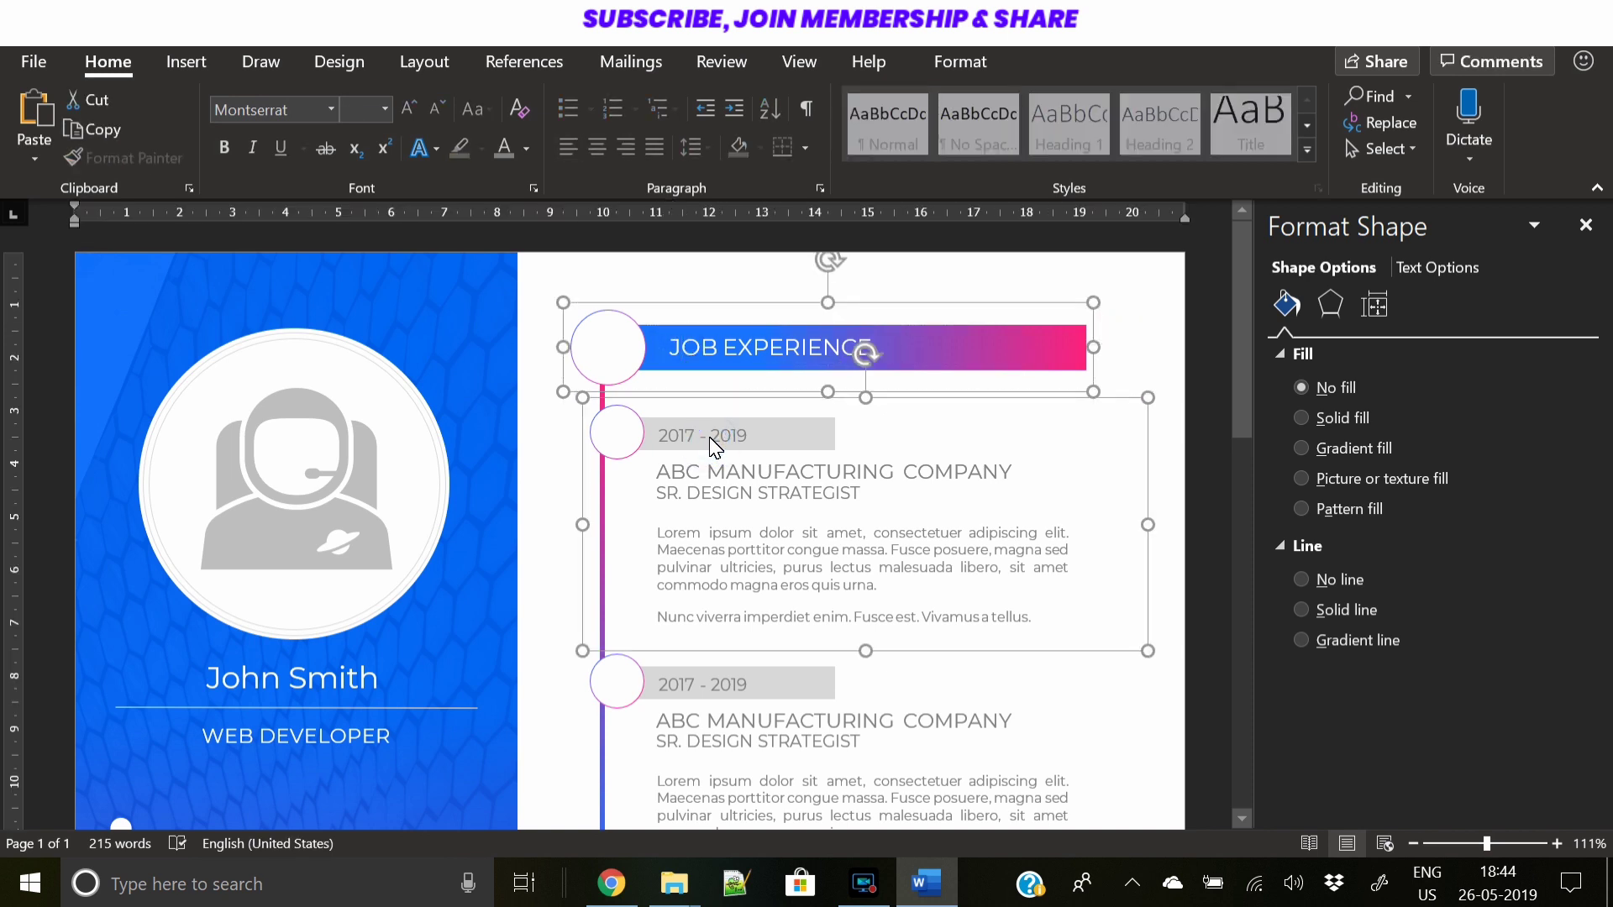
{"action": "key", "text": "ctrl+v"}
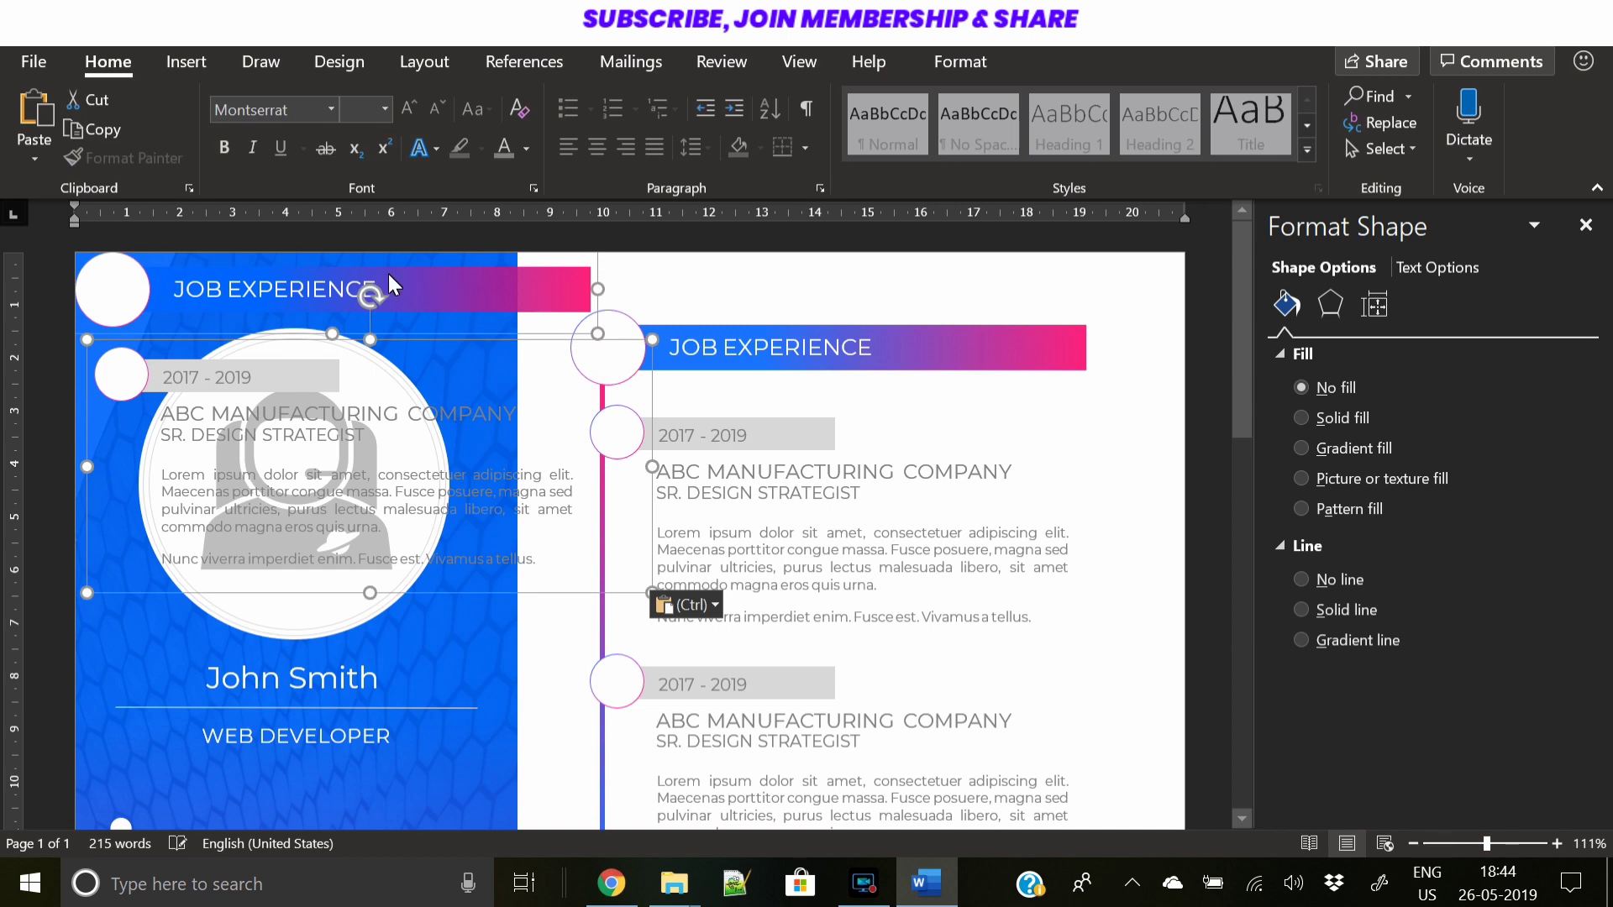
{"action": "left_click_drag", "start_coordinate": [279, 382], "coordinate": [571, 437]}
Move the pasted JOB EXPERIENCE section below the last job entry and nudge it down
{"action": "scroll", "coordinate": [570, 395], "scroll_direction": "down", "scroll_amount": 3}
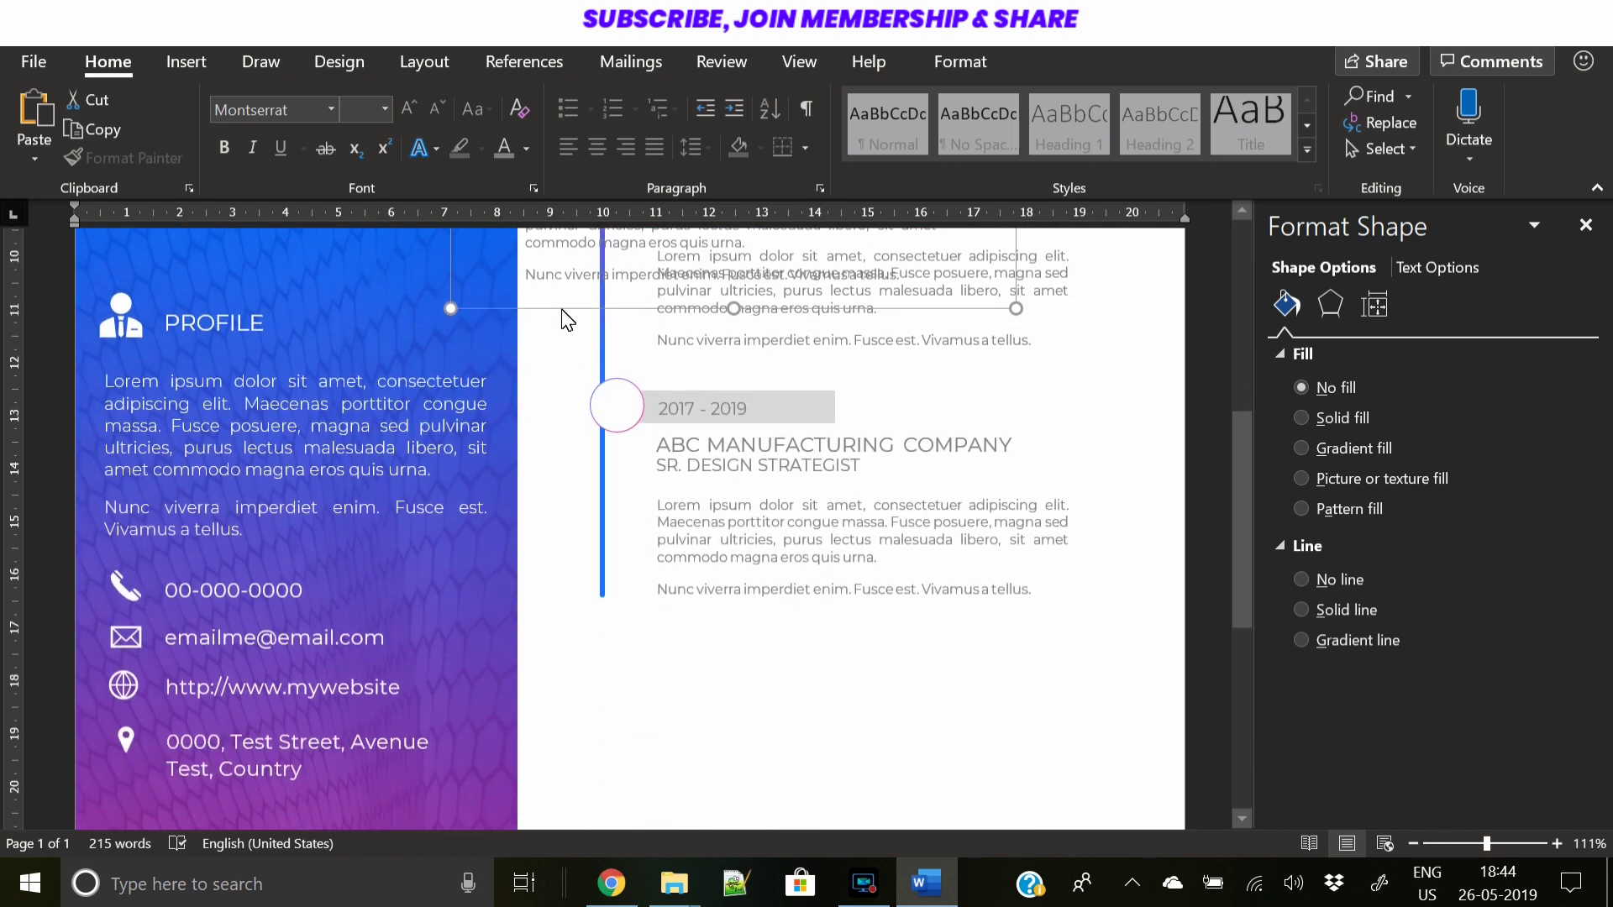
{"action": "left_click_drag", "start_coordinate": [567, 319], "coordinate": [659, 672]}
{"action": "scroll", "coordinate": [658, 619], "scroll_direction": "down", "scroll_amount": 9}
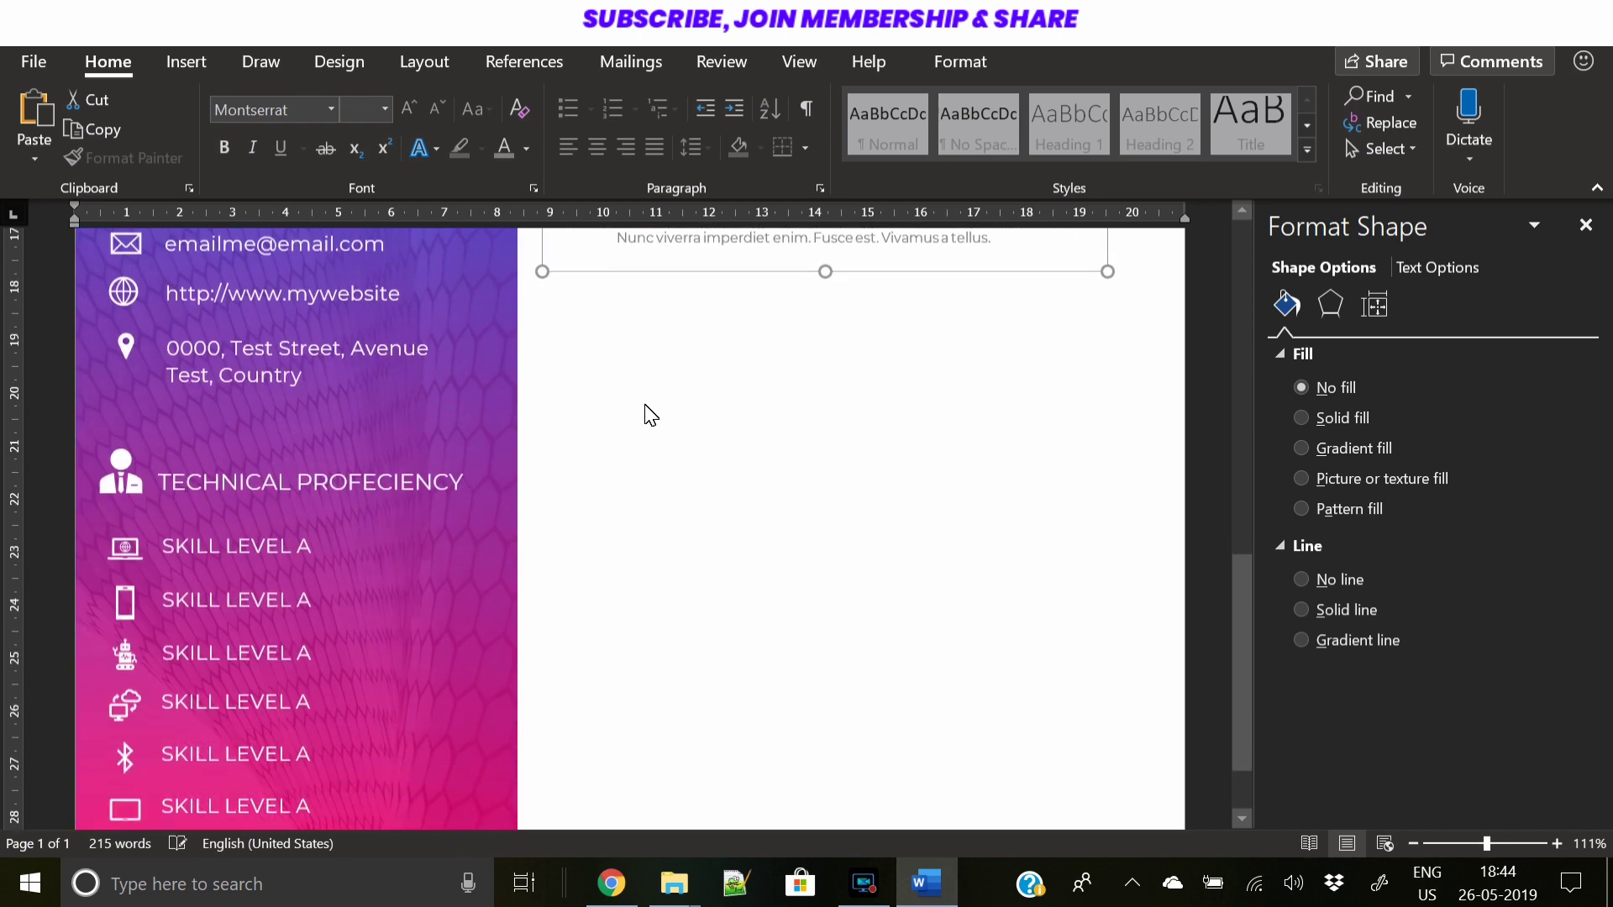
{"action": "key", "text": "ctrl+v"}
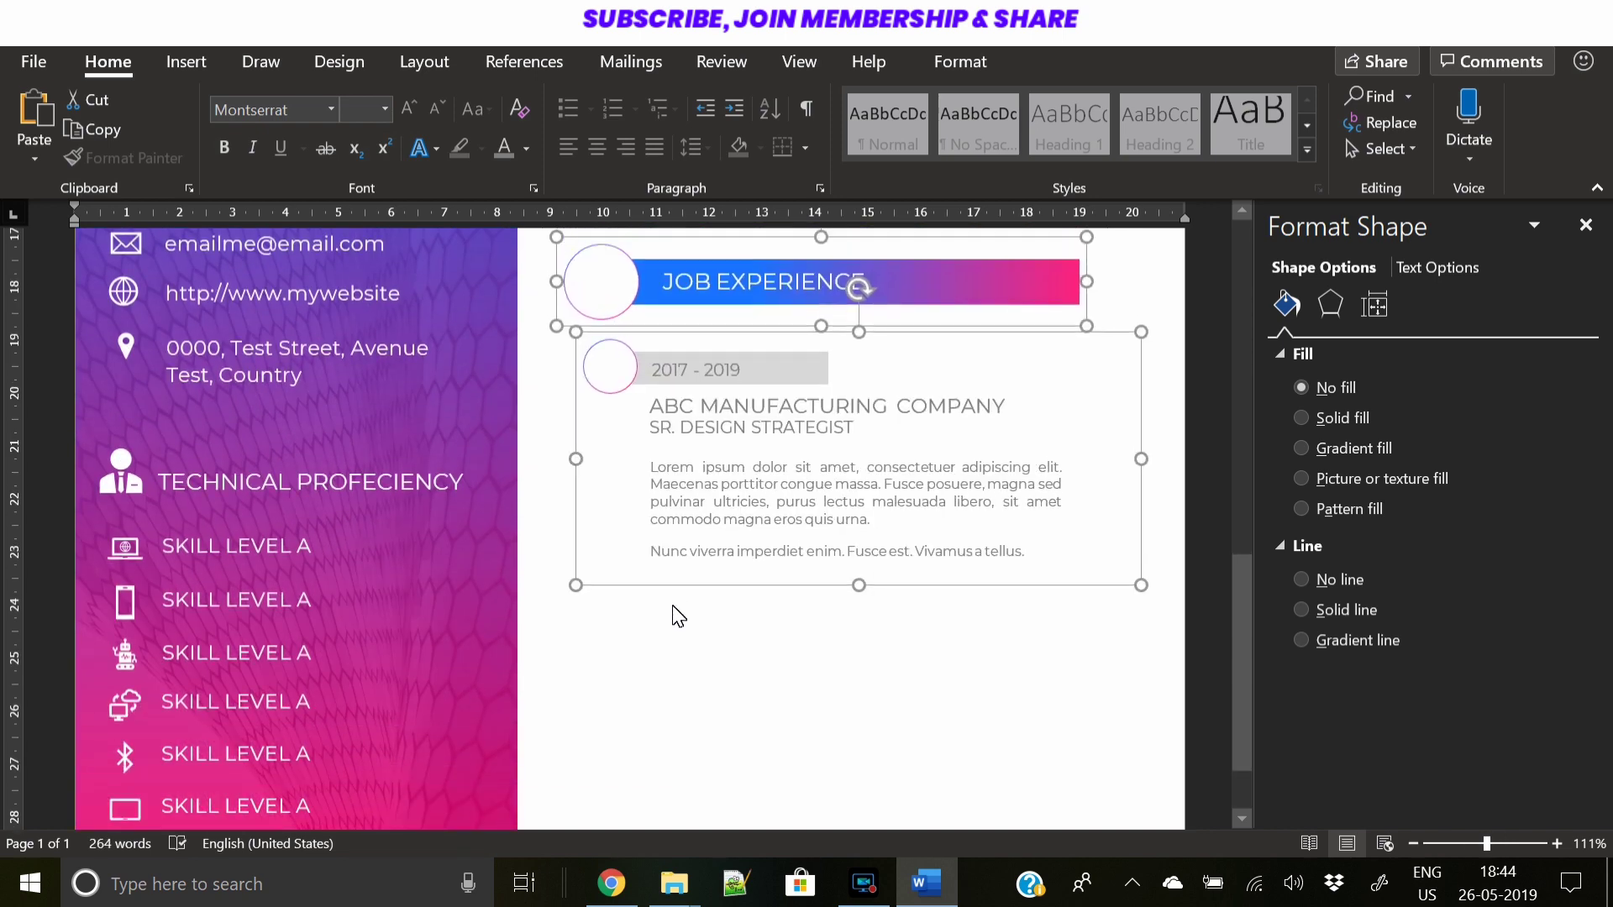
{"action": "key", "text": "Down"}
{"action": "key", "text": "Down"}
{"action": "key", "text": "Down"}
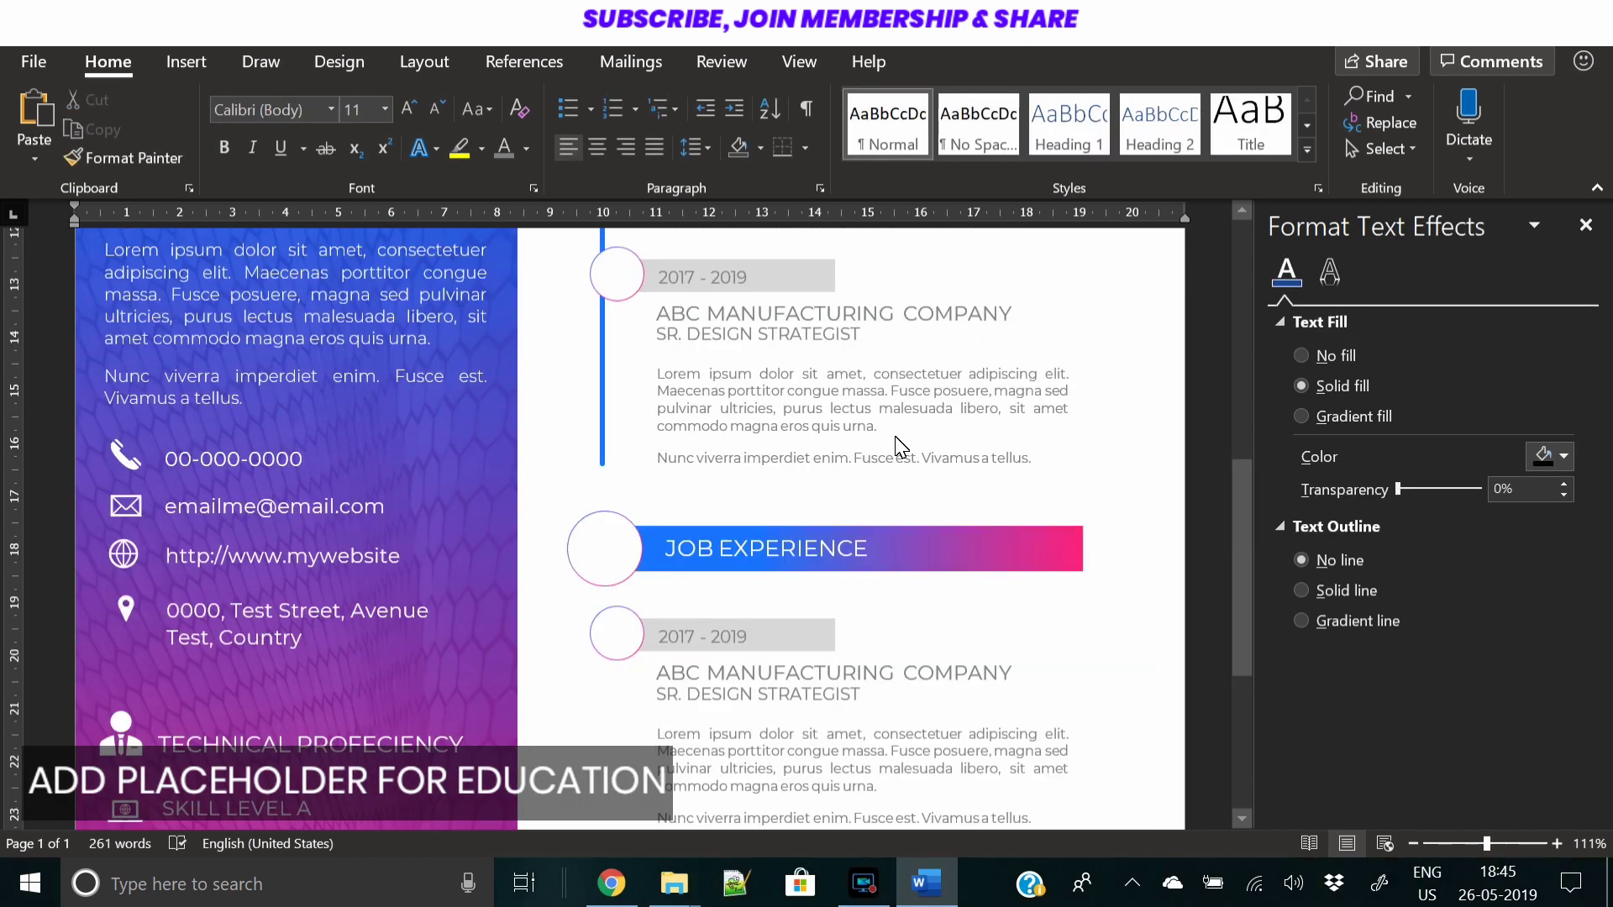
Rename the copied header EDUCATION and change the start year to 2007
{"action": "left_click", "coordinate": [747, 549]}
{"action": "triple_click", "coordinate": [749, 549]}
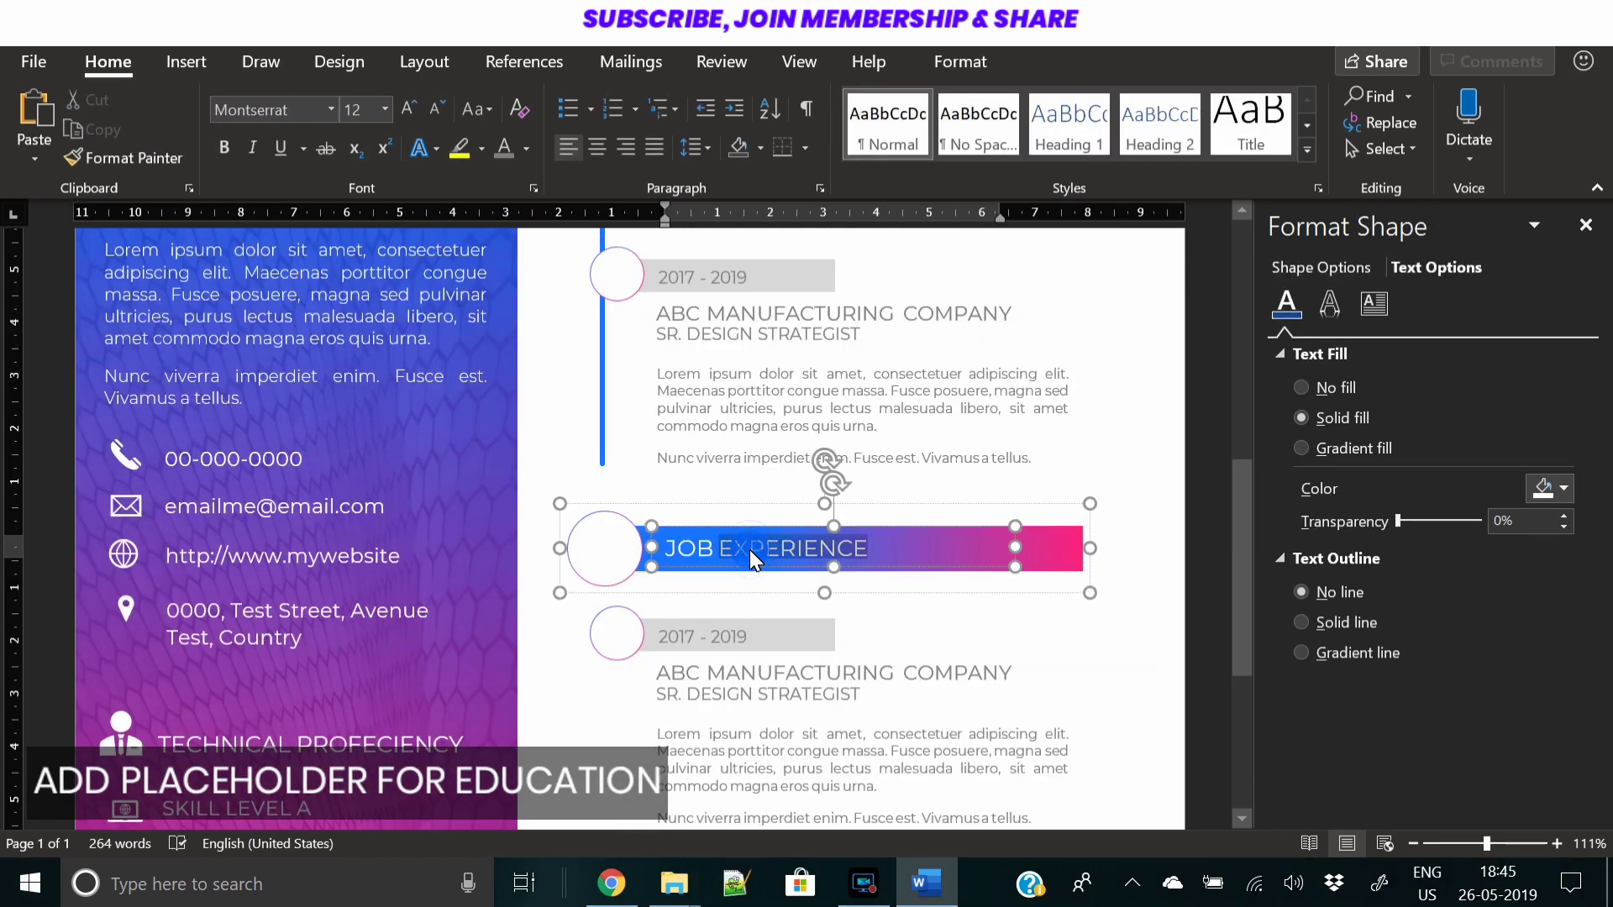
{"action": "type", "text": "EDUCATION"}
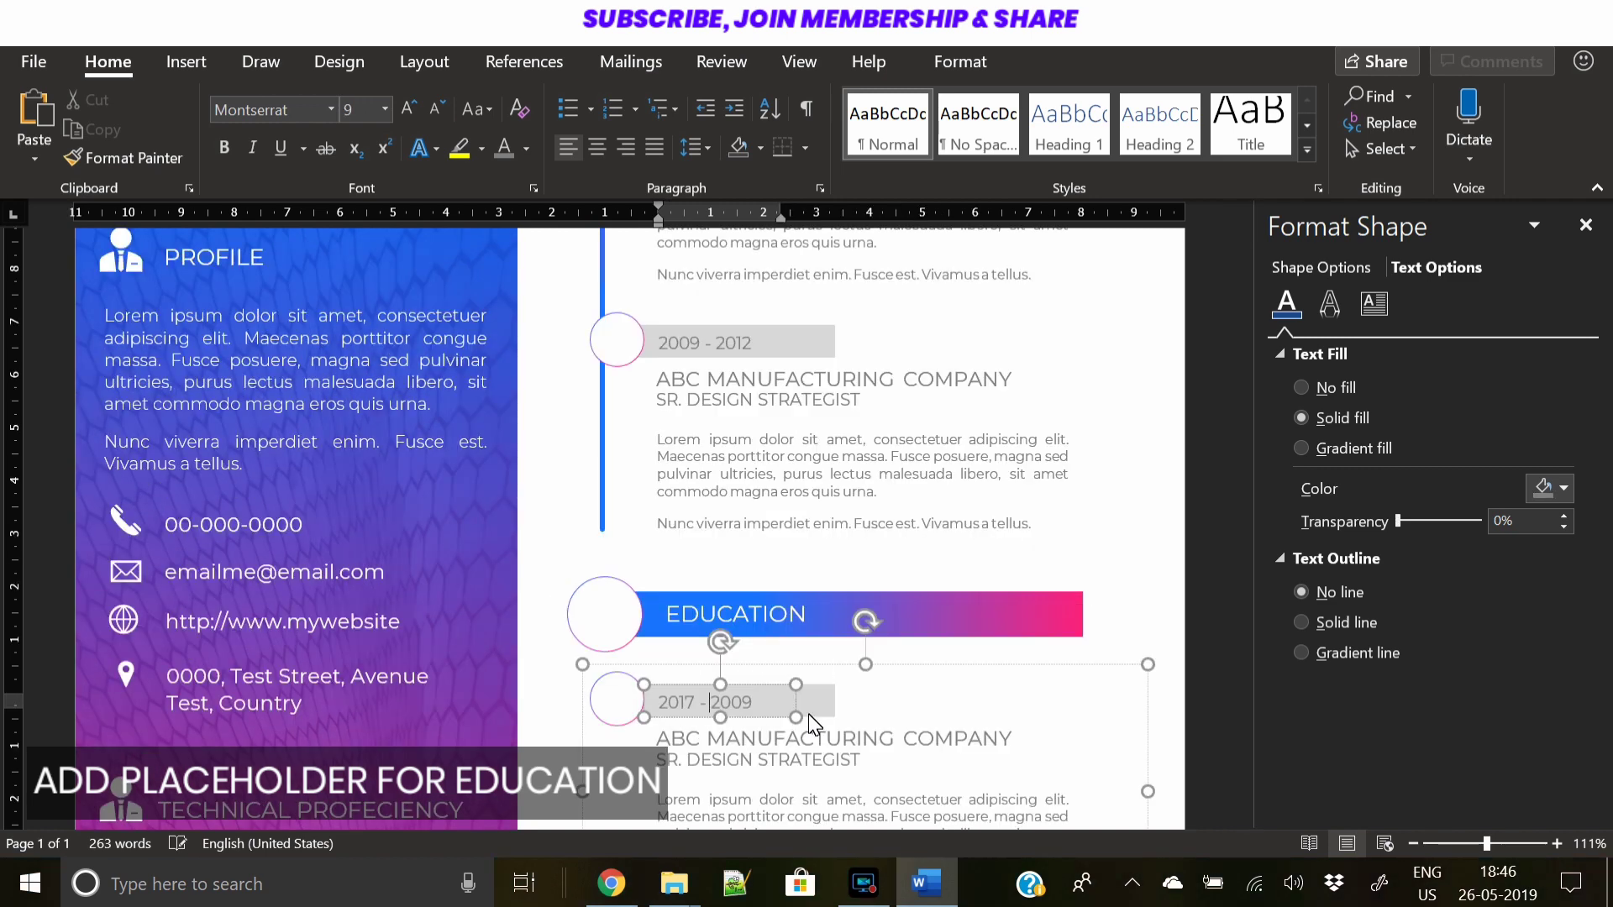
{"action": "key", "text": "BackSpace"}
{"action": "key", "text": "BackSpace"}
{"action": "type", "text": "07"}
Retype the entry's company and title lines as MASTERS and ABC COMMUNITUY COLLEGE
{"action": "scroll", "coordinate": [808, 714], "scroll_direction": "down", "scroll_amount": 2}
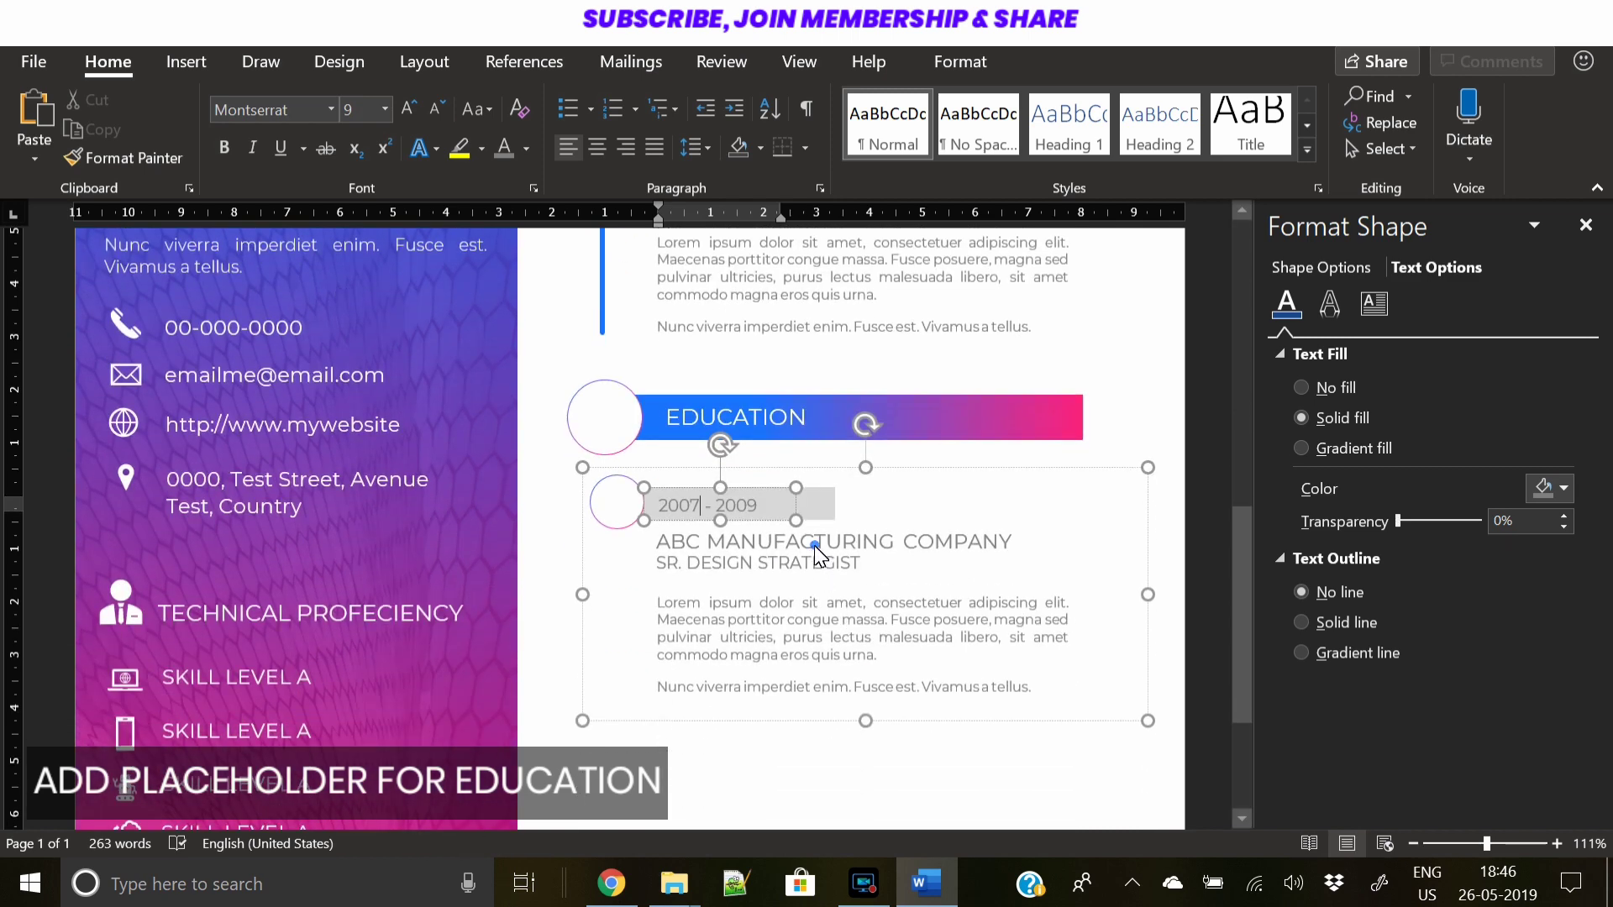
{"action": "triple_click", "coordinate": [811, 541]}
{"action": "type", "text": "MASTERS"}
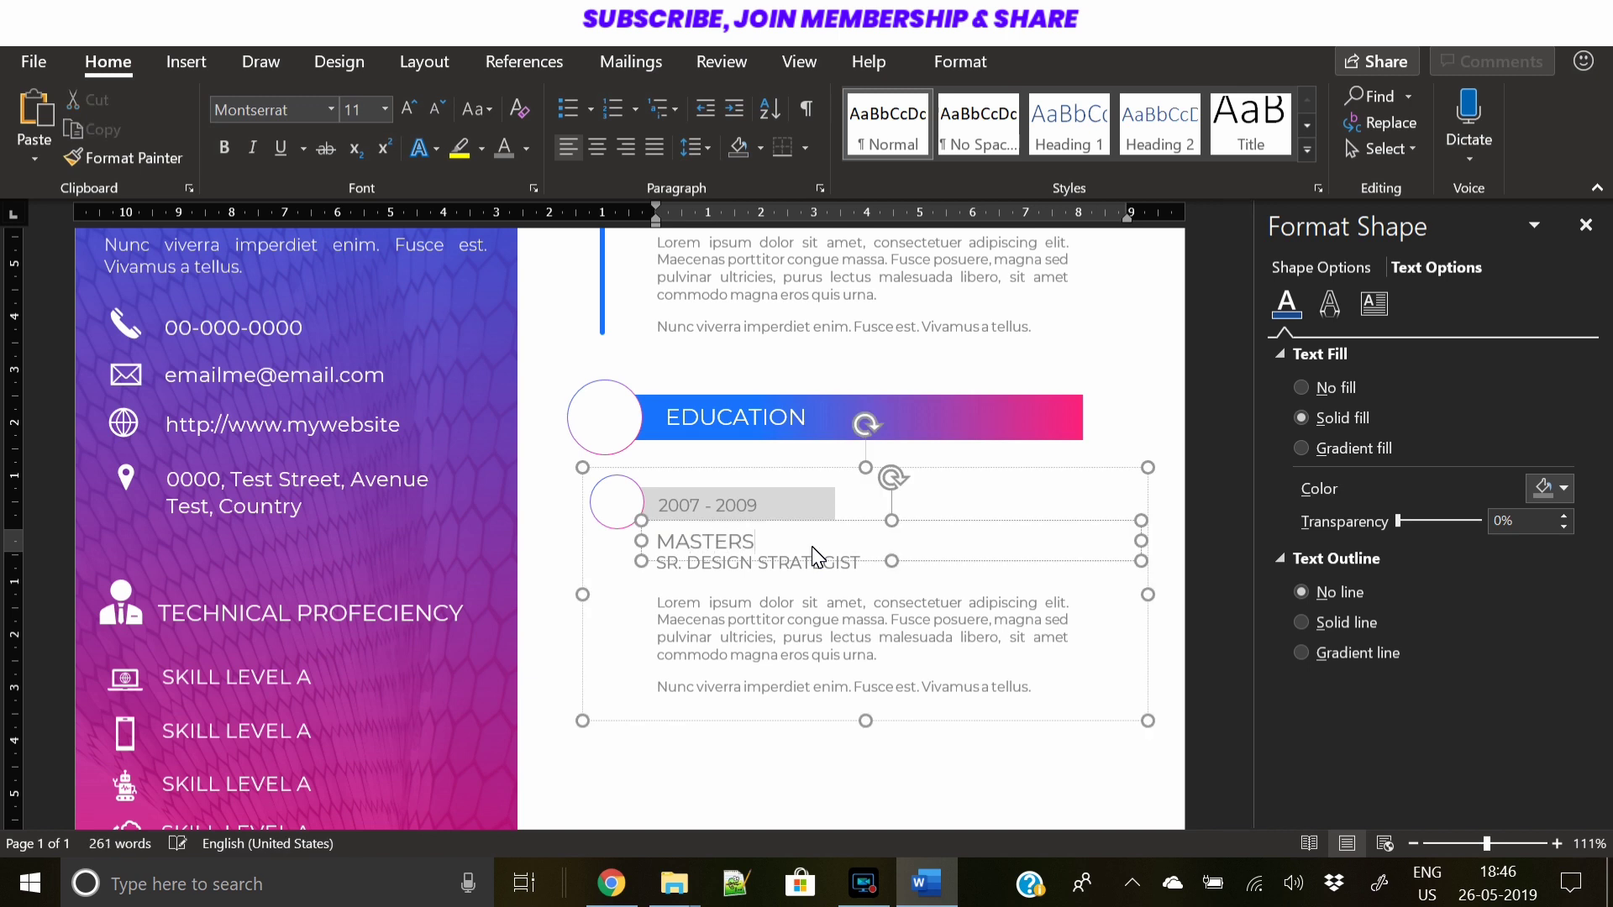
{"action": "triple_click", "coordinate": [694, 574]}
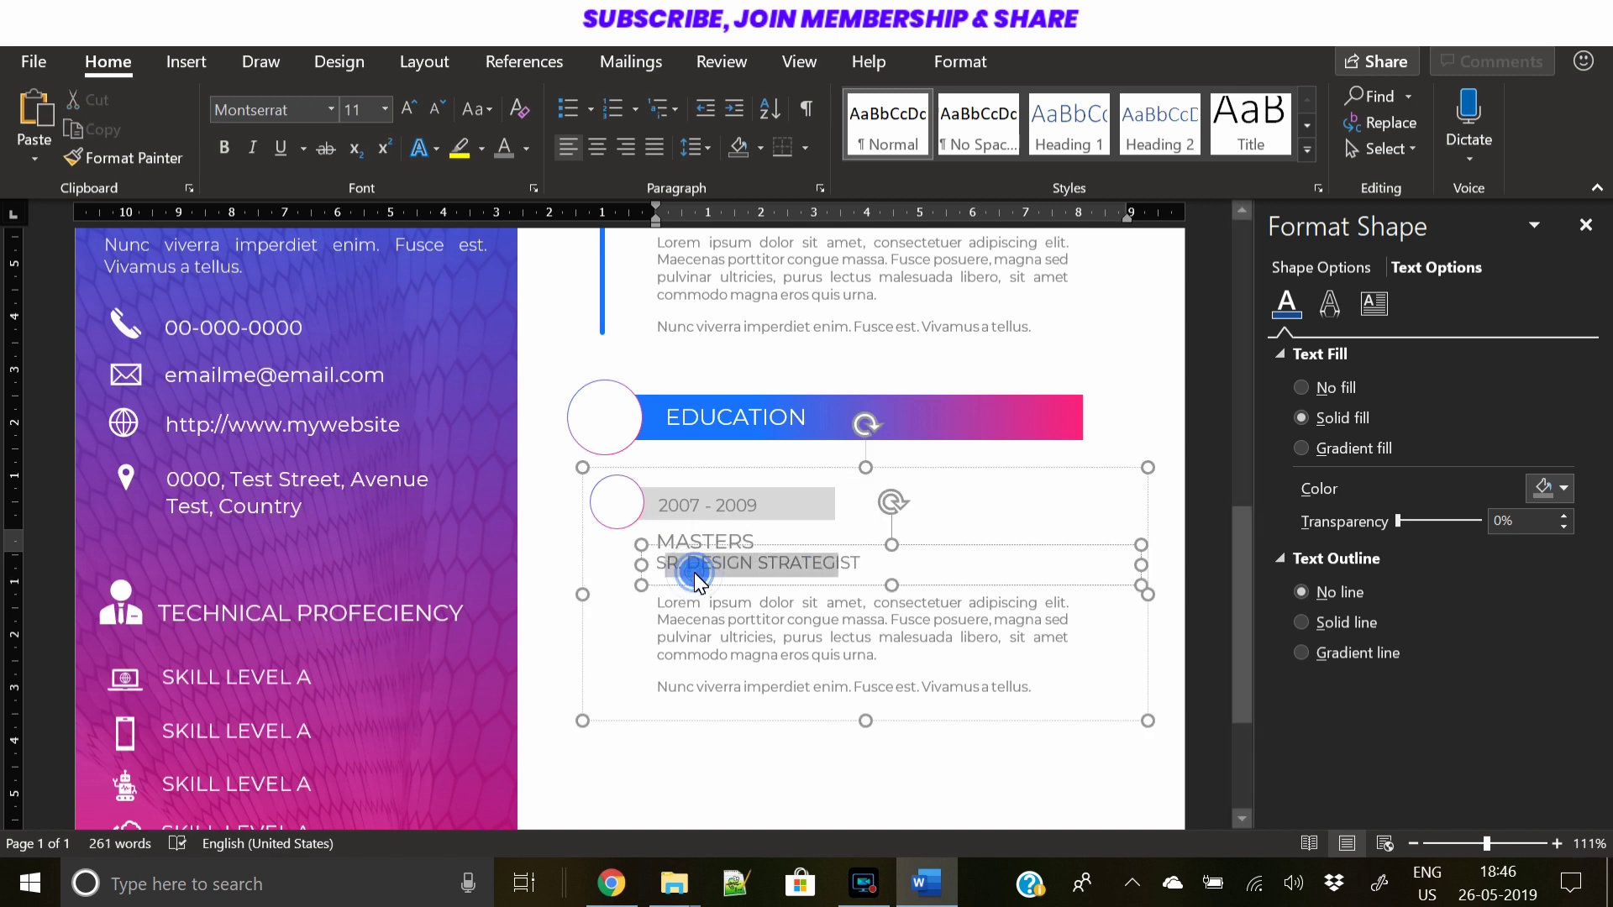
{"action": "type", "text": "ABC COMMUNITUY COLLEGE"}
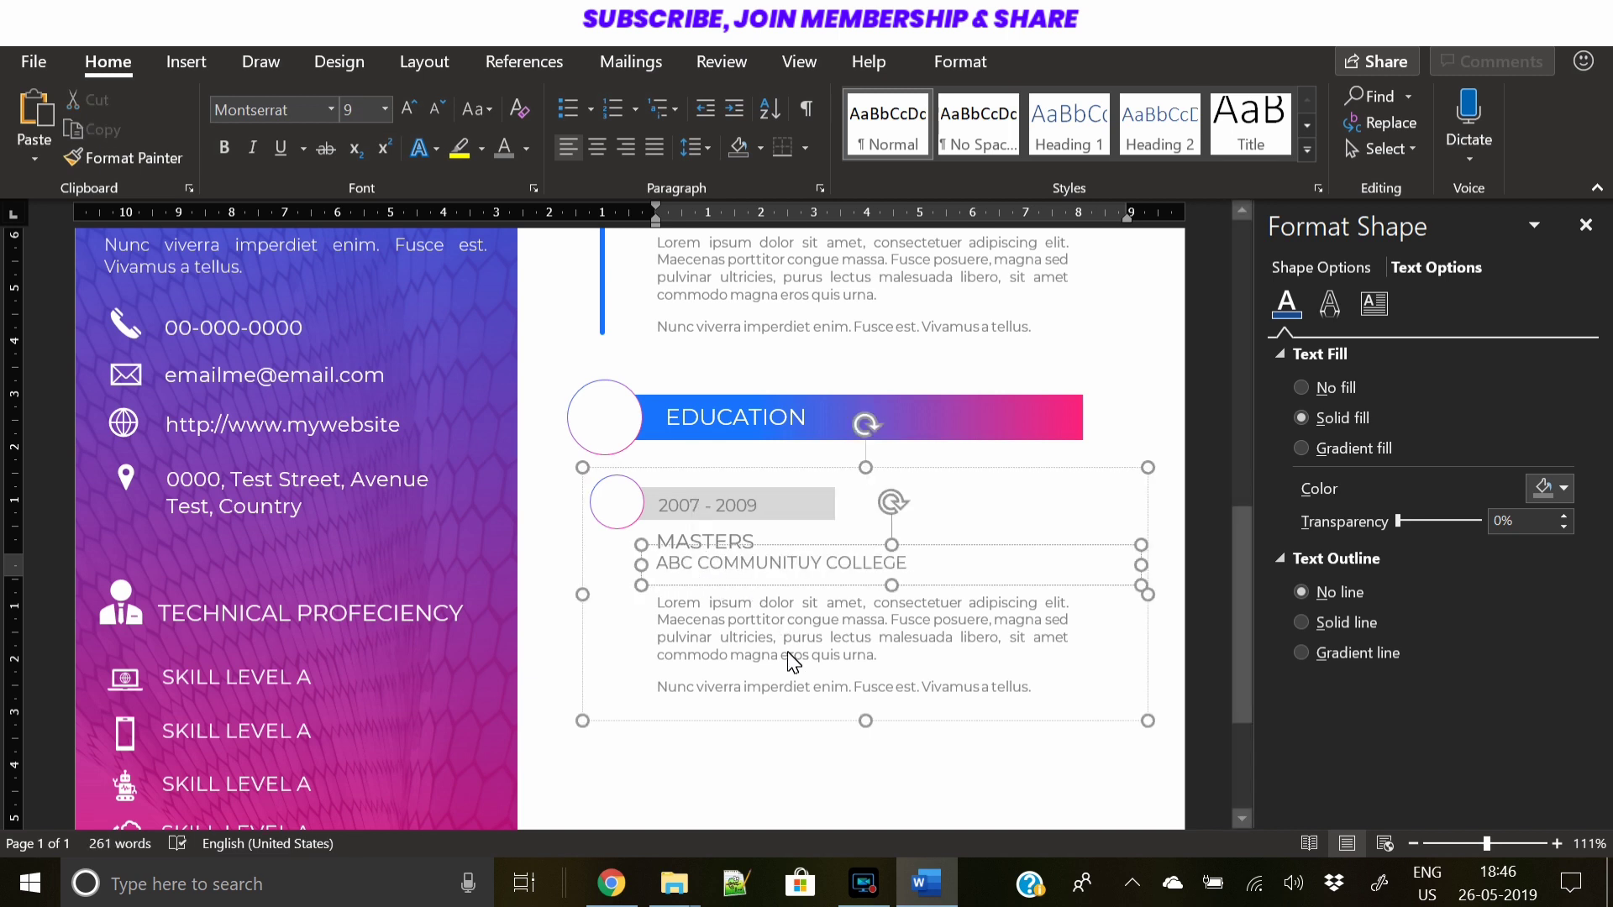
Delete the closing Nunc viverra sentence and shrink the entry box to fit its text
{"action": "triple_click", "coordinate": [818, 692]}
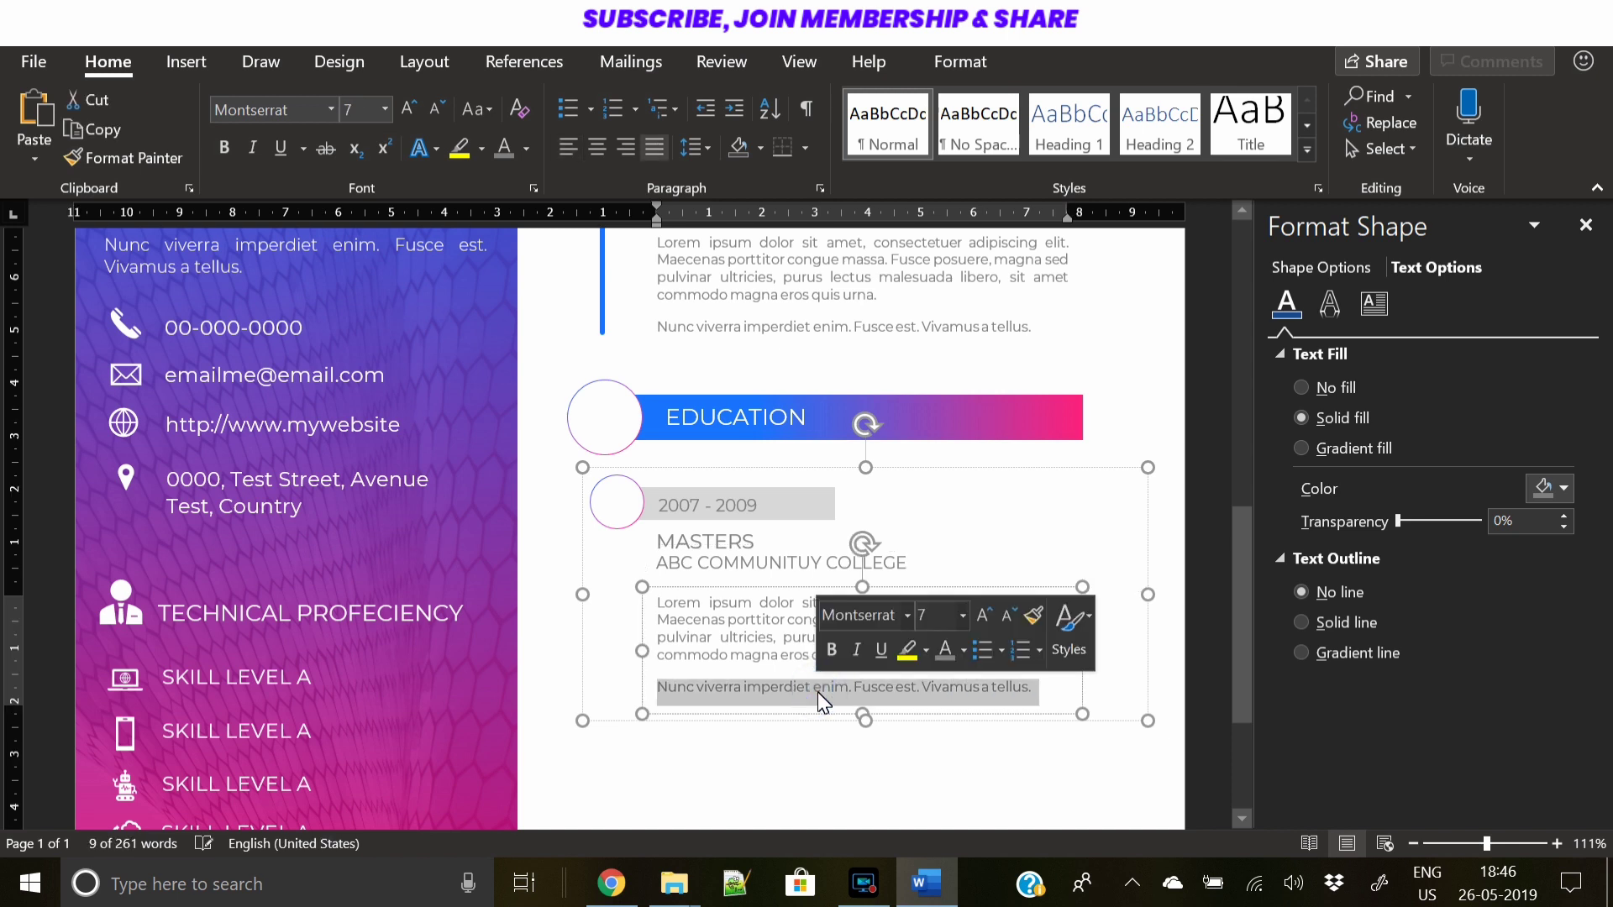
{"action": "key", "text": "Delete"}
{"action": "key", "text": "BackSpace"}
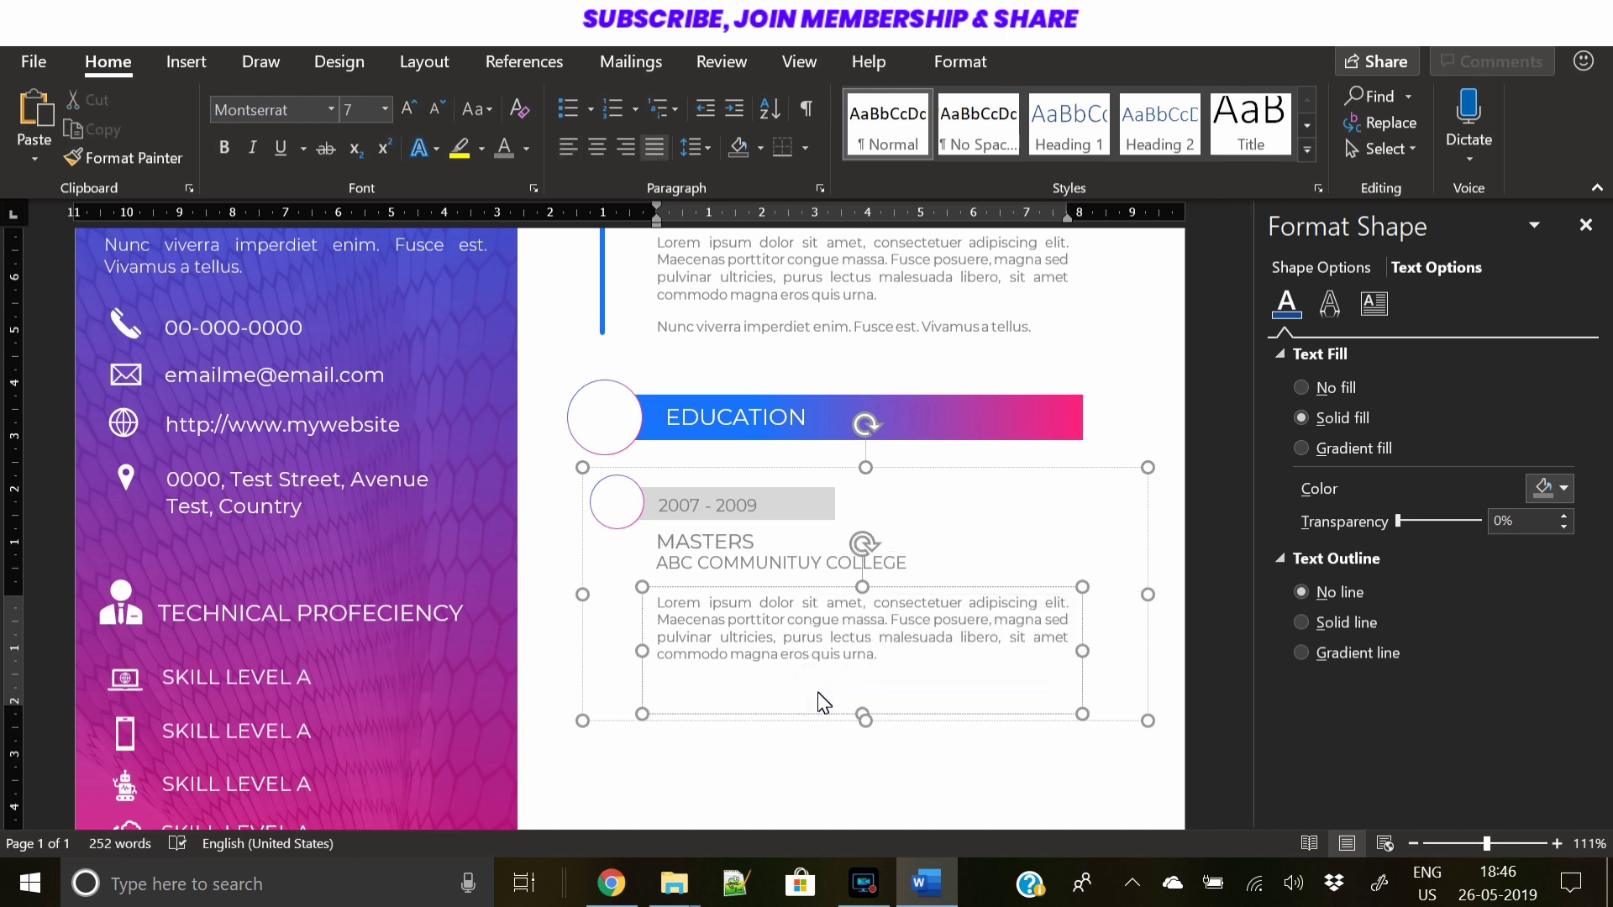
{"action": "left_click_drag", "start_coordinate": [860, 717], "coordinate": [867, 679]}
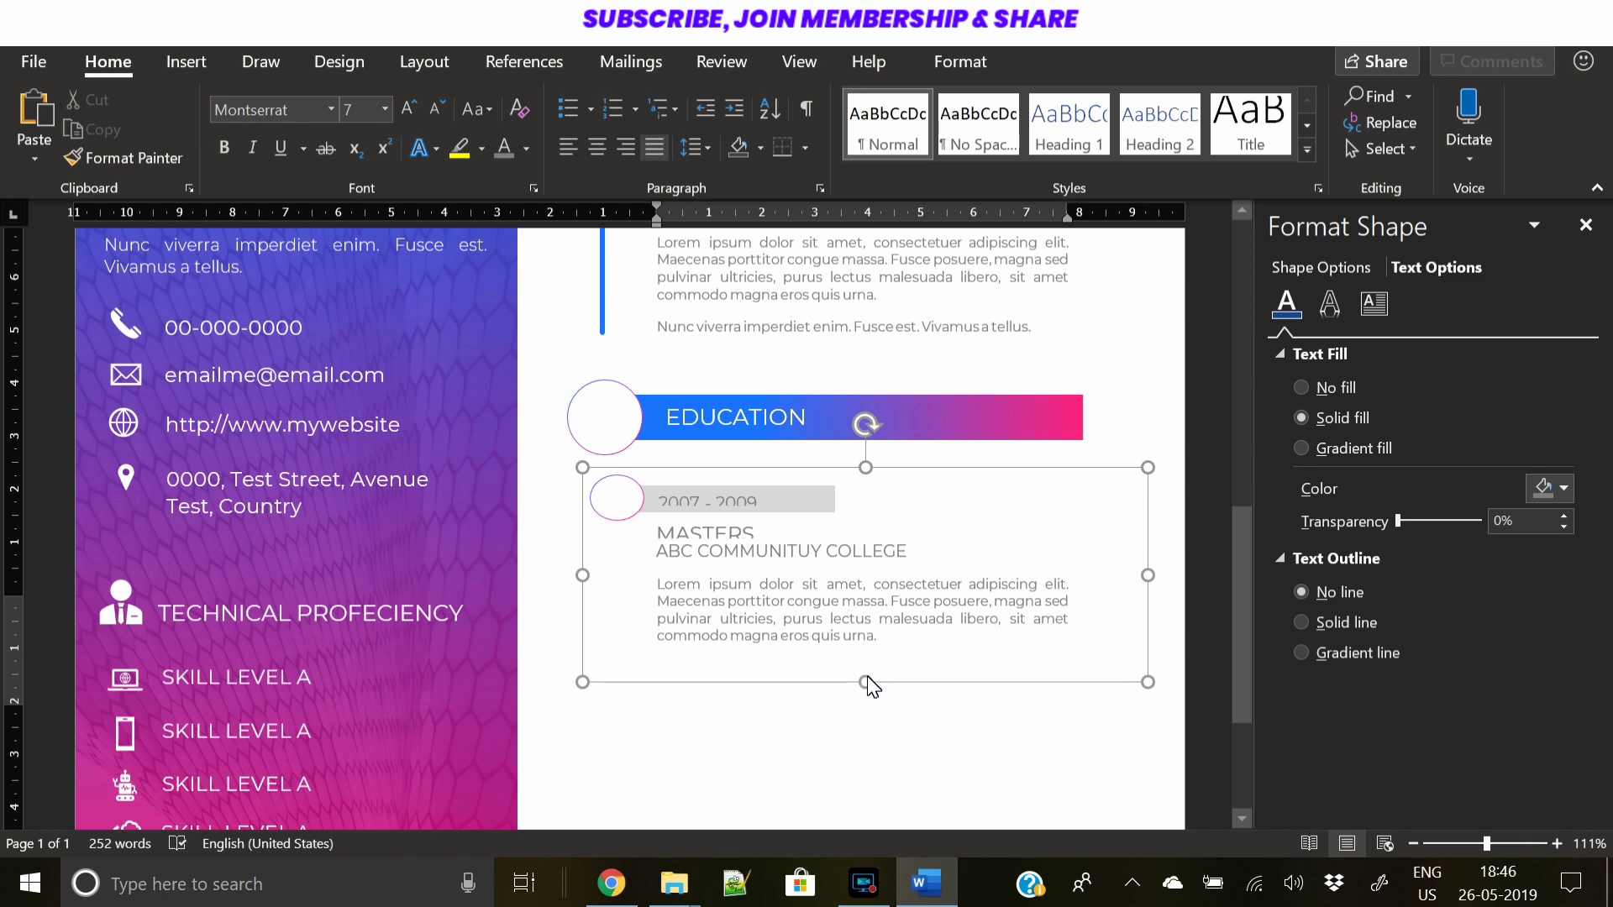
{"action": "scroll", "coordinate": [763, 486], "scroll_direction": "down", "scroll_amount": 3}
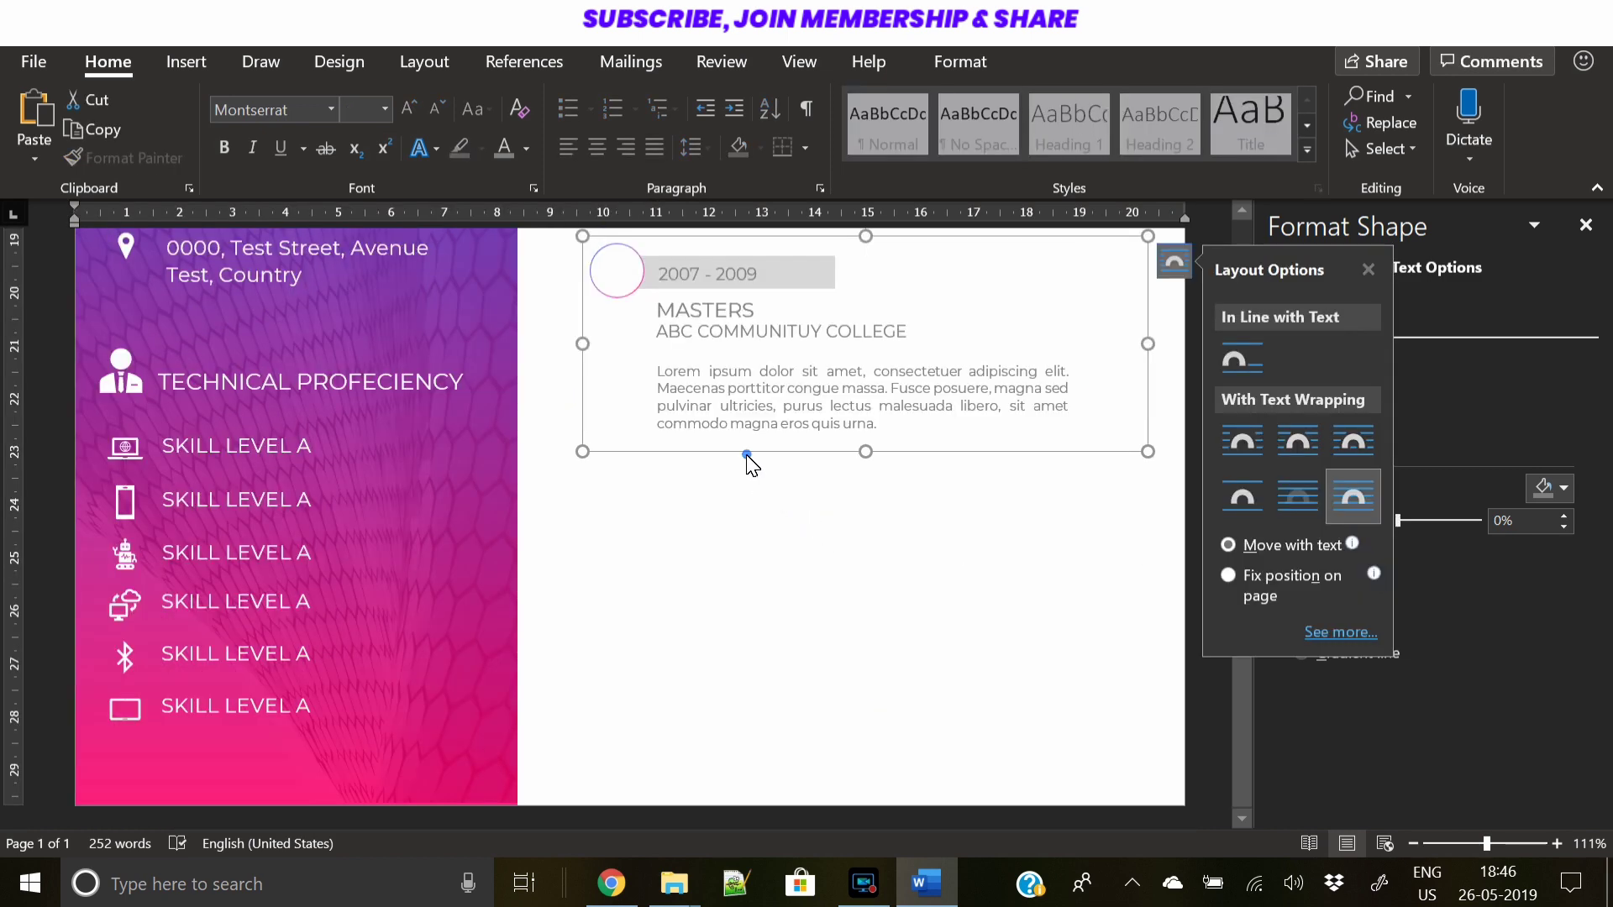
Duplicate the MASTERS entry below and extend both timeline lines to reach EDUCATION and the new entry
{"action": "left_click_drag", "start_coordinate": [746, 455], "coordinate": [750, 656]}
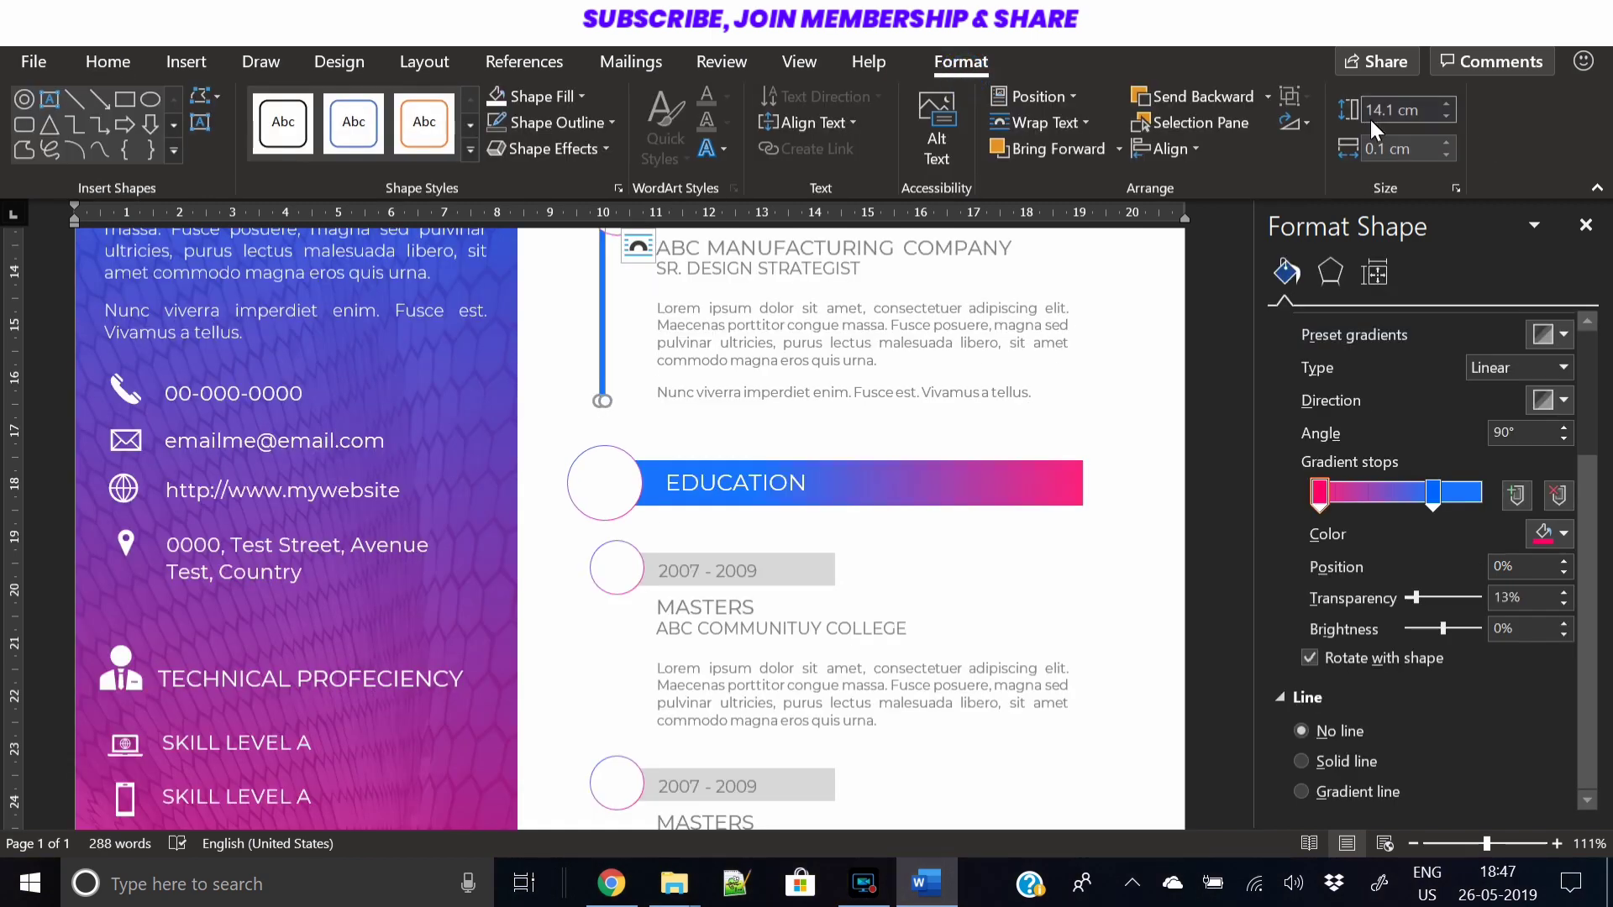
{"action": "left_click_drag", "start_coordinate": [1447, 103], "coordinate": [1448, 103]}
{"action": "scroll", "coordinate": [840, 504], "scroll_direction": "down", "scroll_amount": 3}
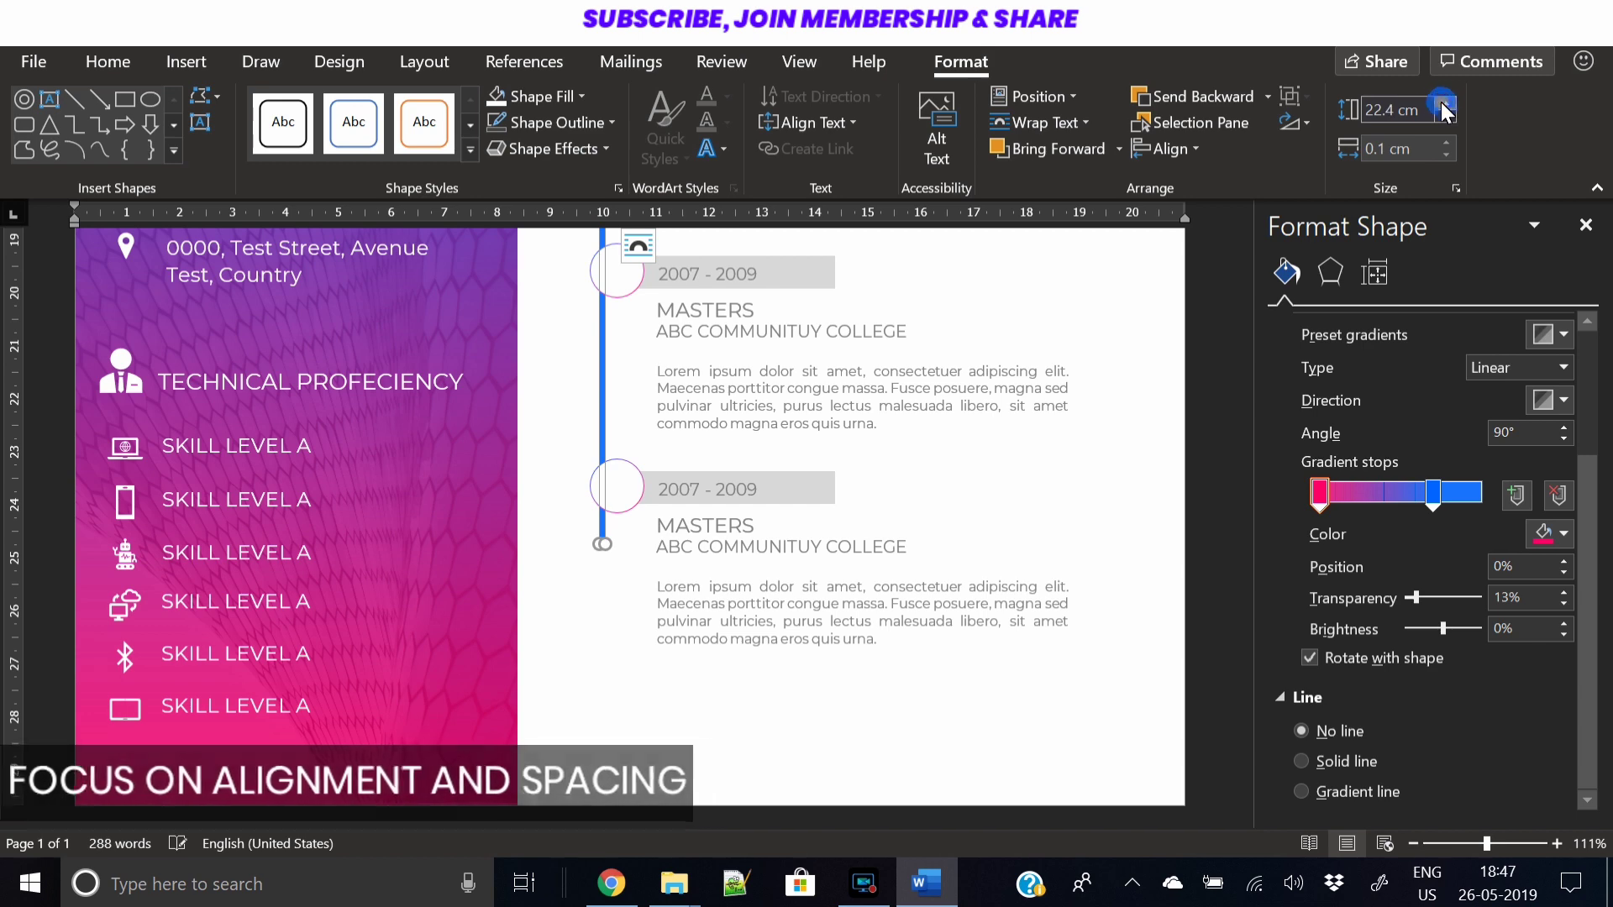
{"action": "left_click_drag", "start_coordinate": [1443, 104], "coordinate": [1444, 104]}
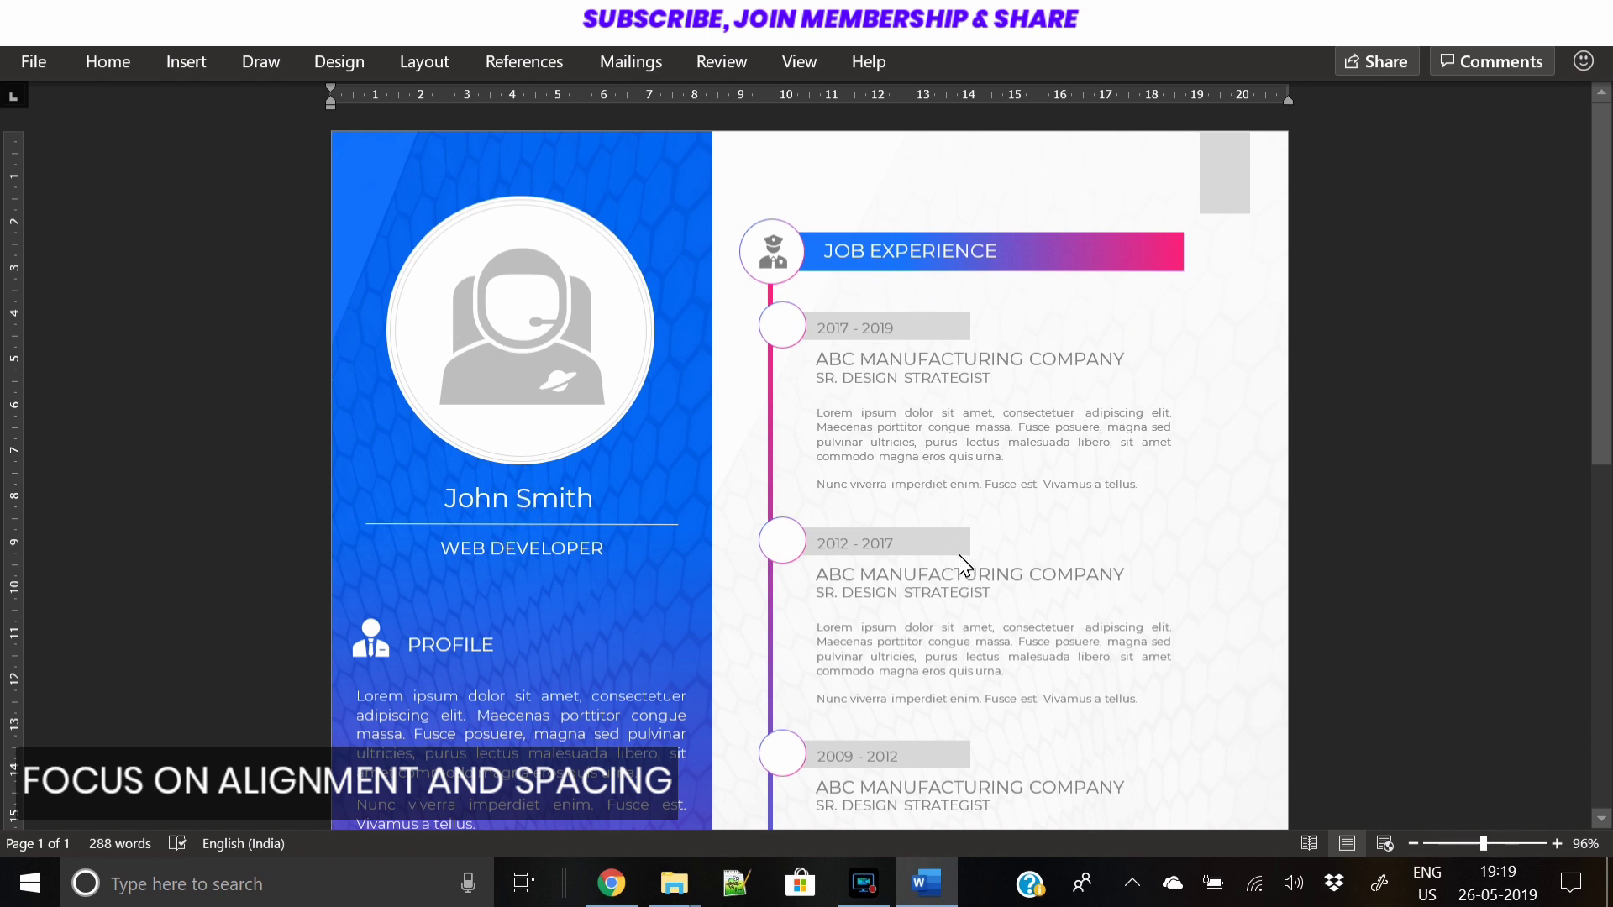
{"action": "scroll", "coordinate": [960, 557], "scroll_direction": "down", "scroll_amount": 4}
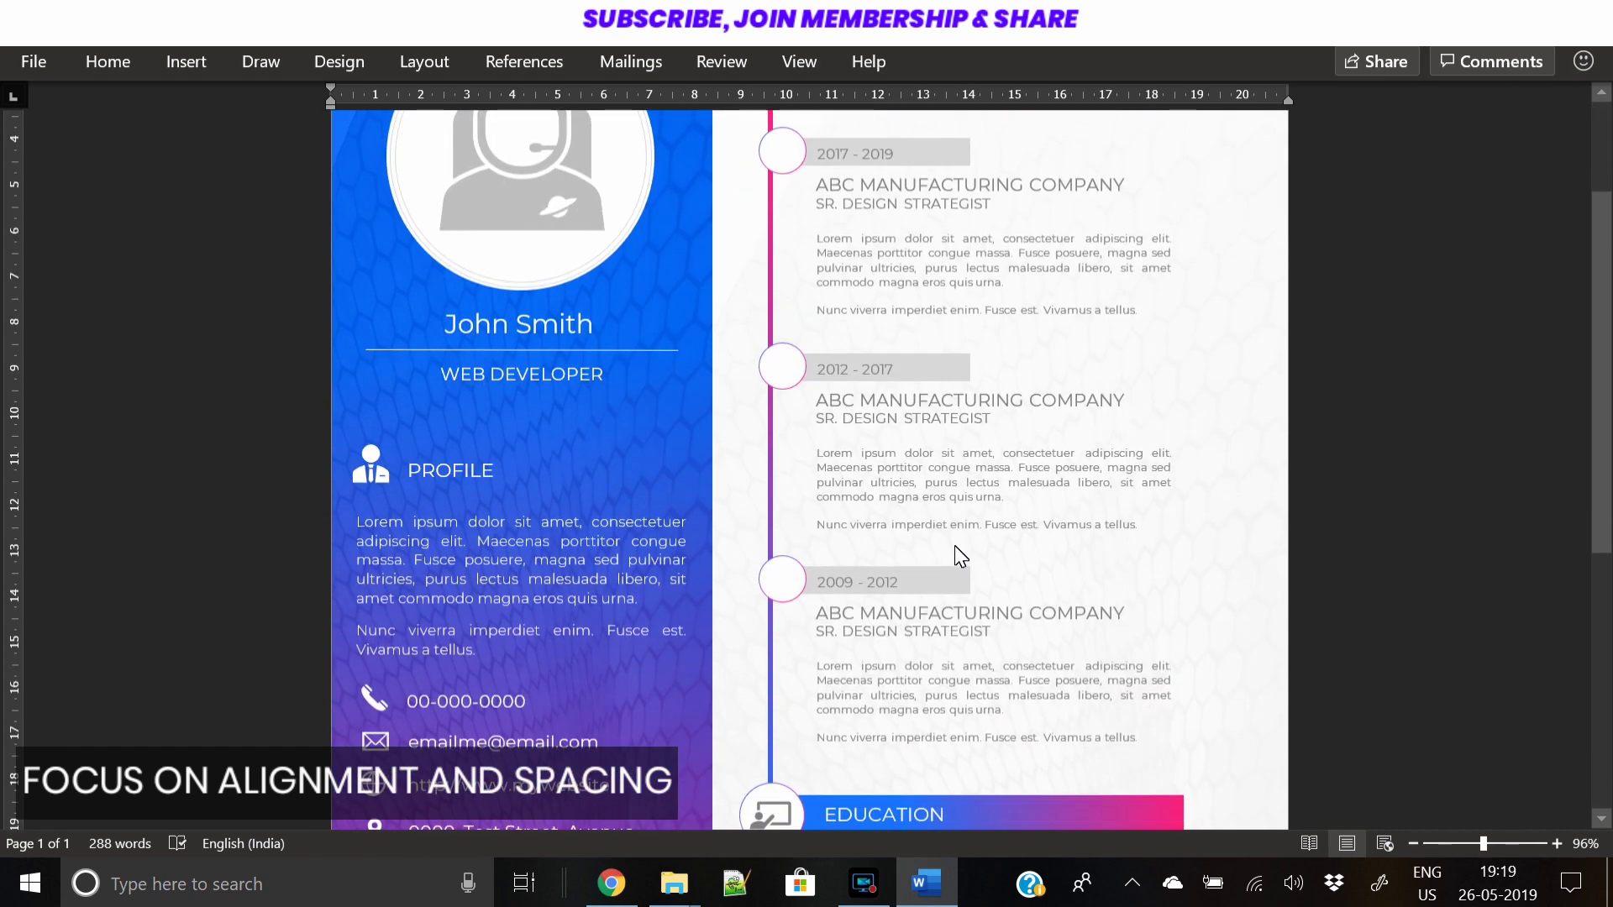
{"action": "scroll", "coordinate": [966, 480], "scroll_direction": "down", "scroll_amount": 5}
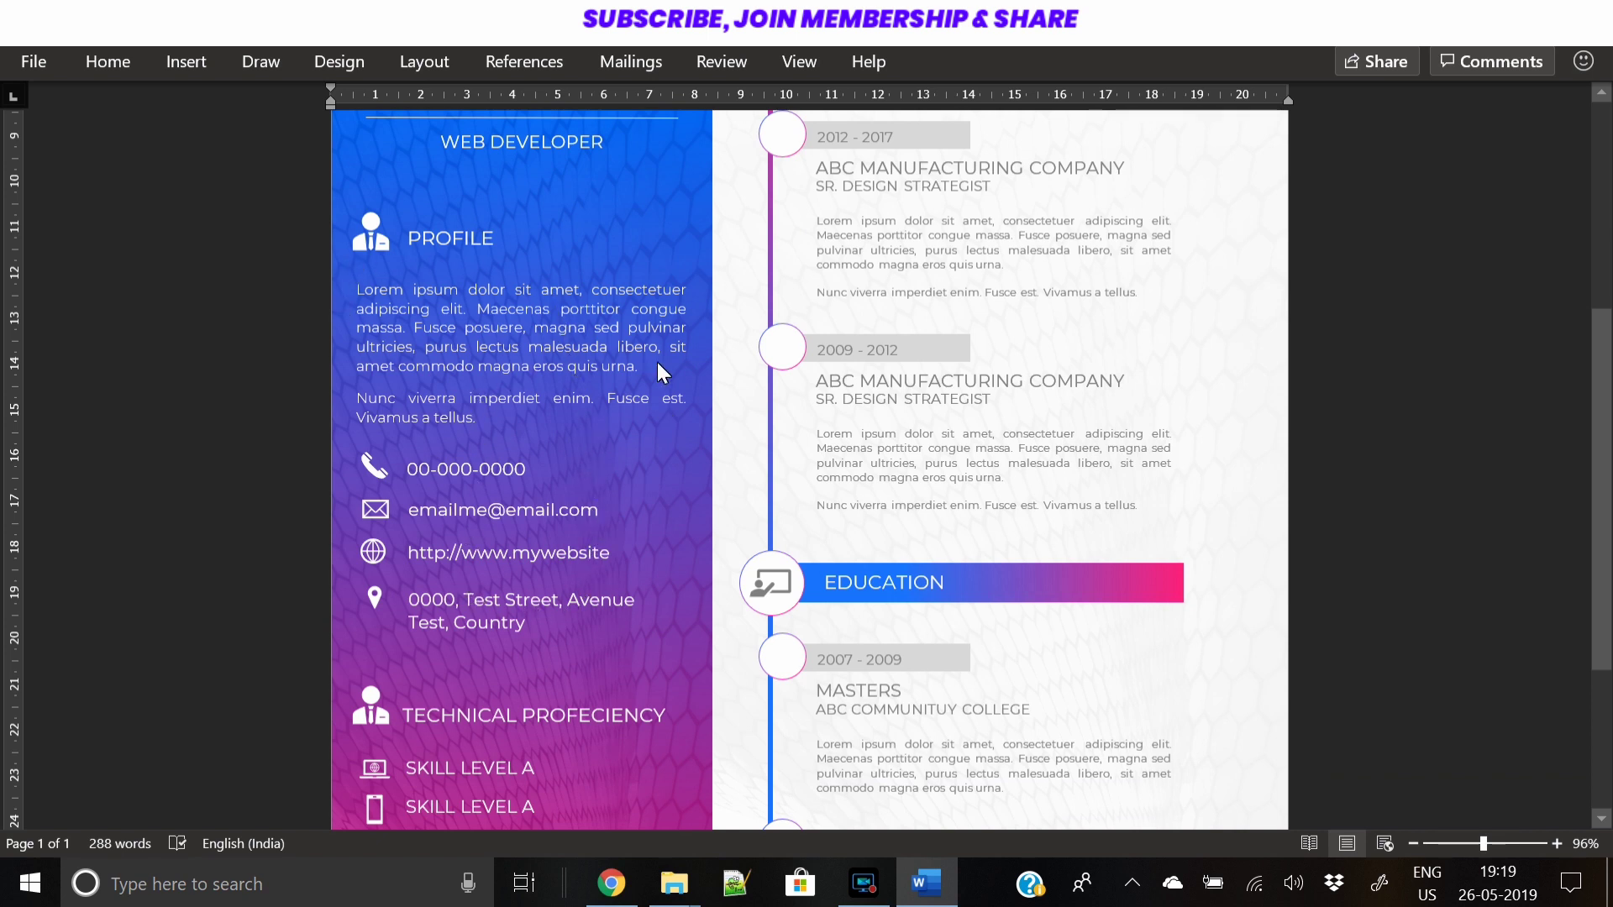
{"action": "scroll", "coordinate": [1033, 554], "scroll_direction": "down", "scroll_amount": 6}
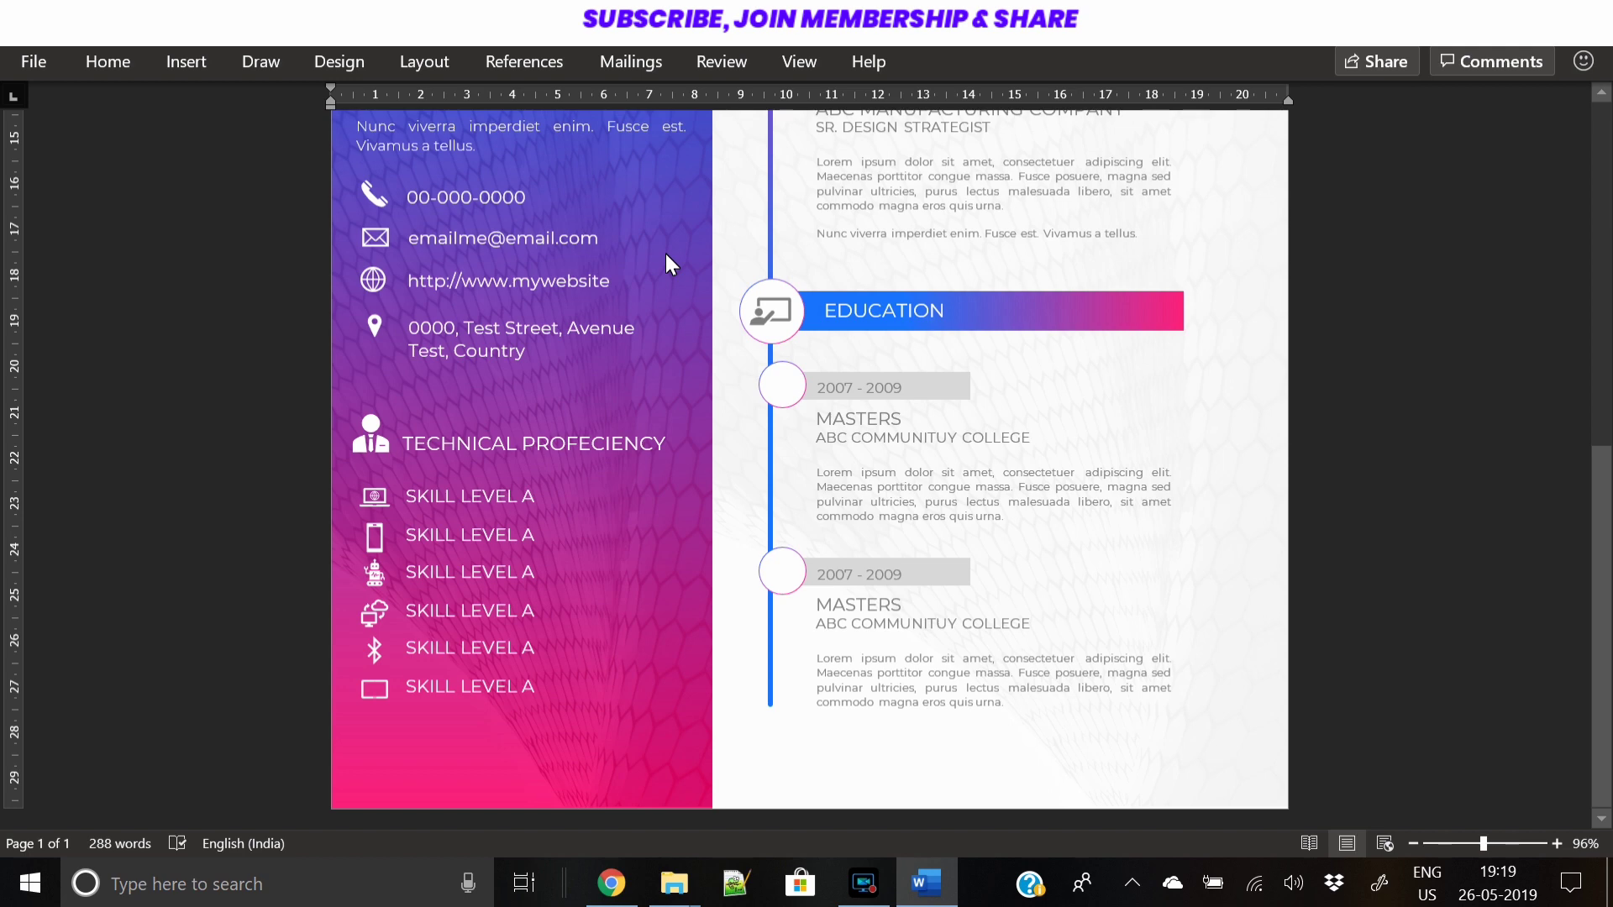
{"action": "scroll", "coordinate": [666, 255], "scroll_direction": "up", "scroll_amount": 11}
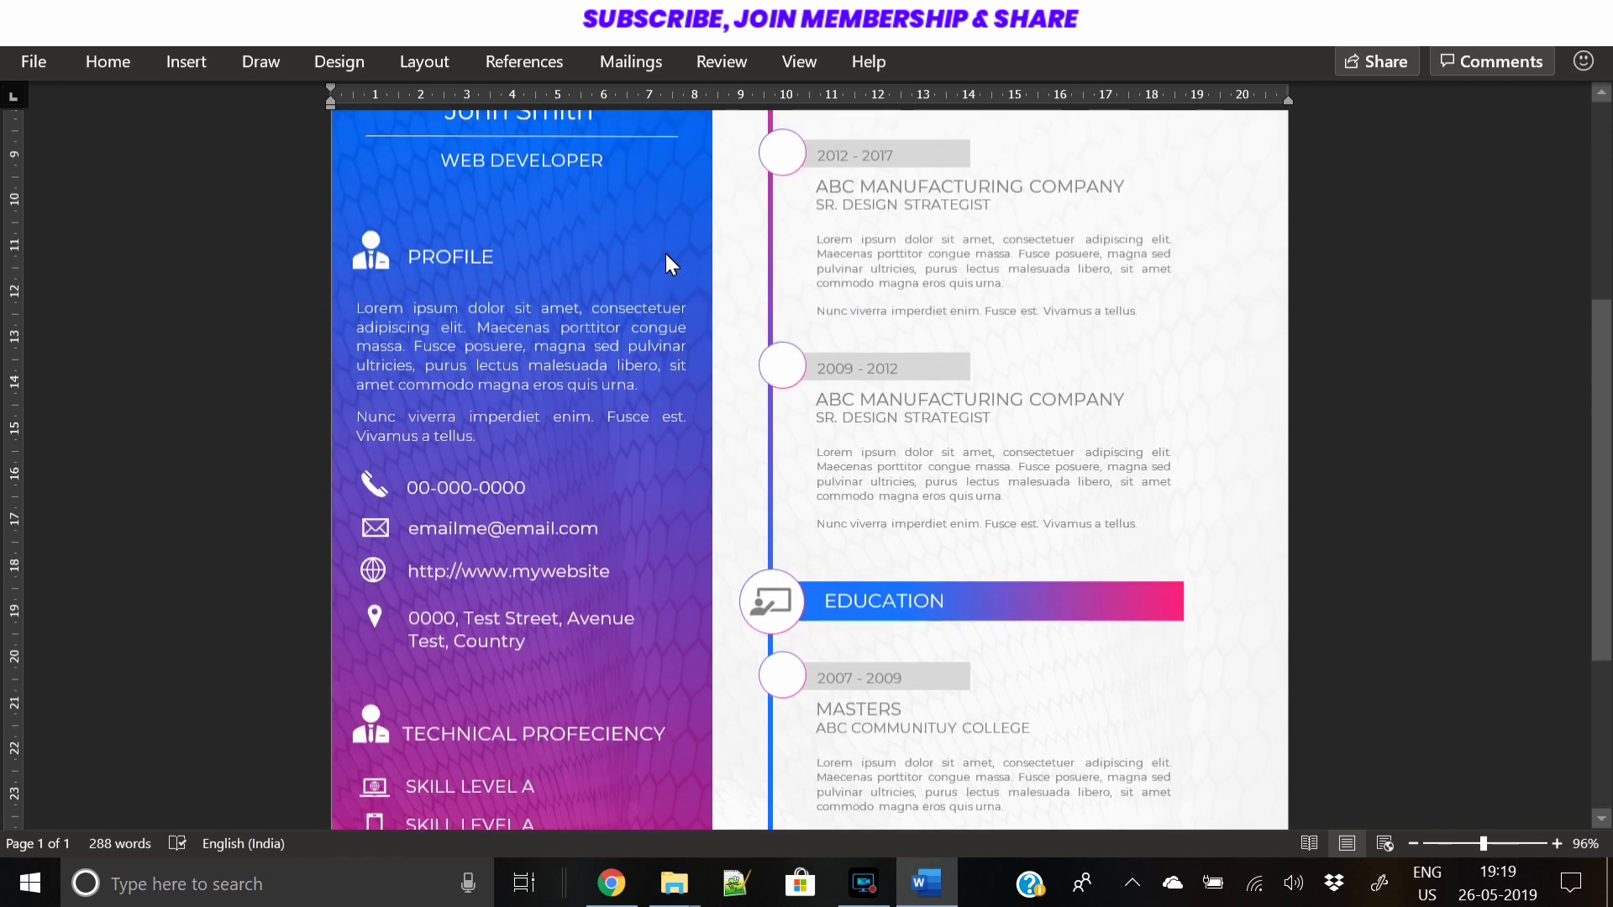
{"action": "scroll", "coordinate": [666, 264], "scroll_direction": "up", "scroll_amount": 4}
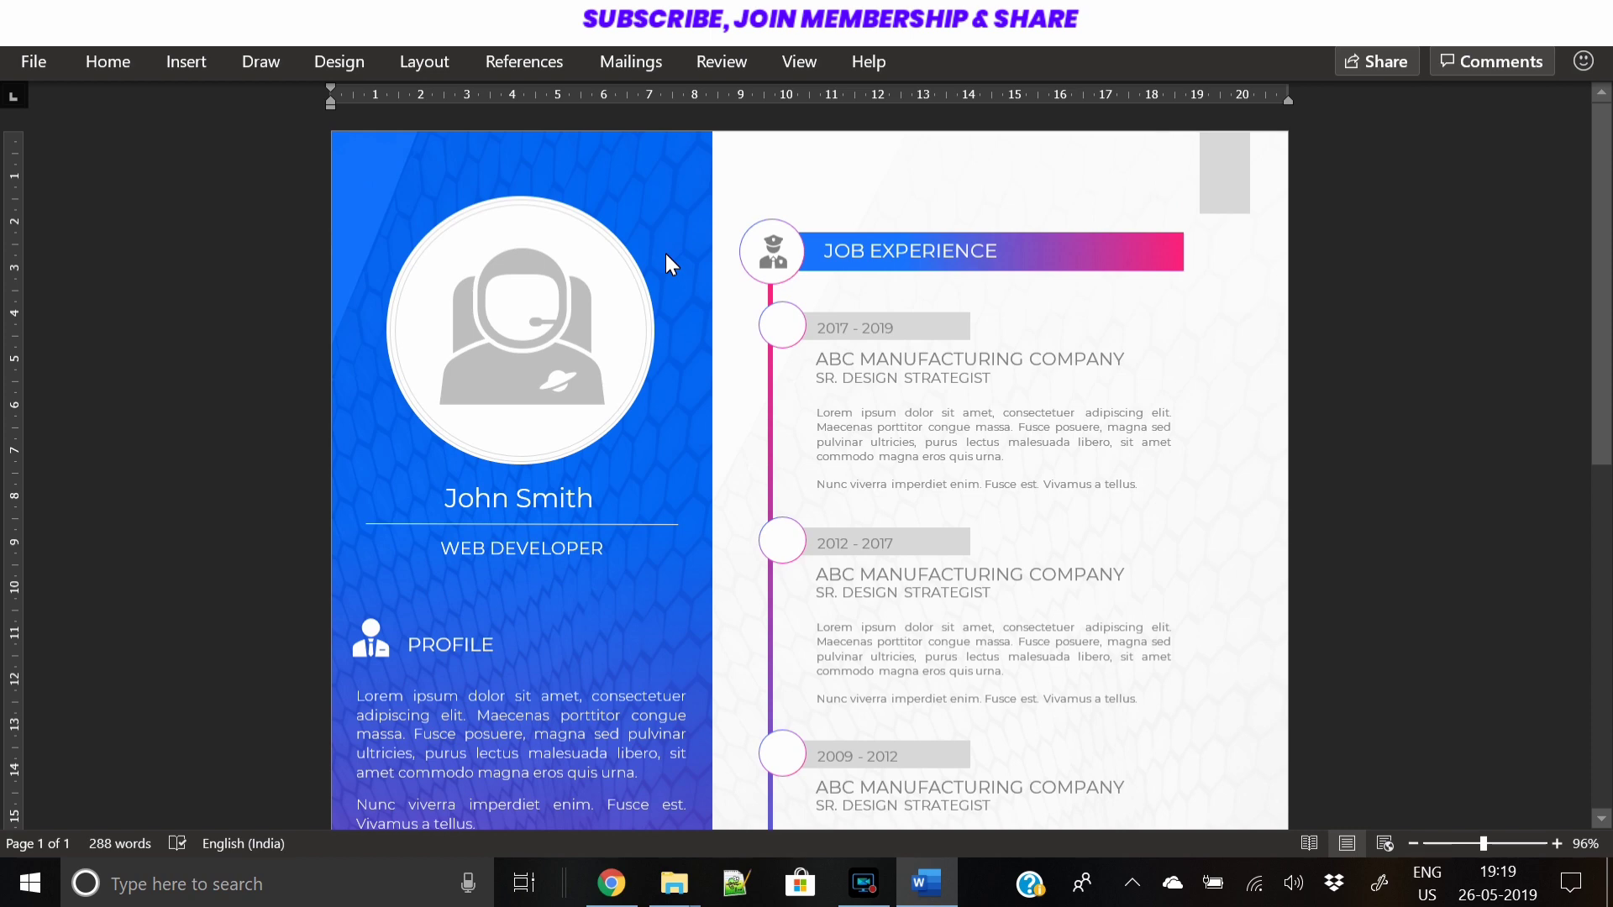